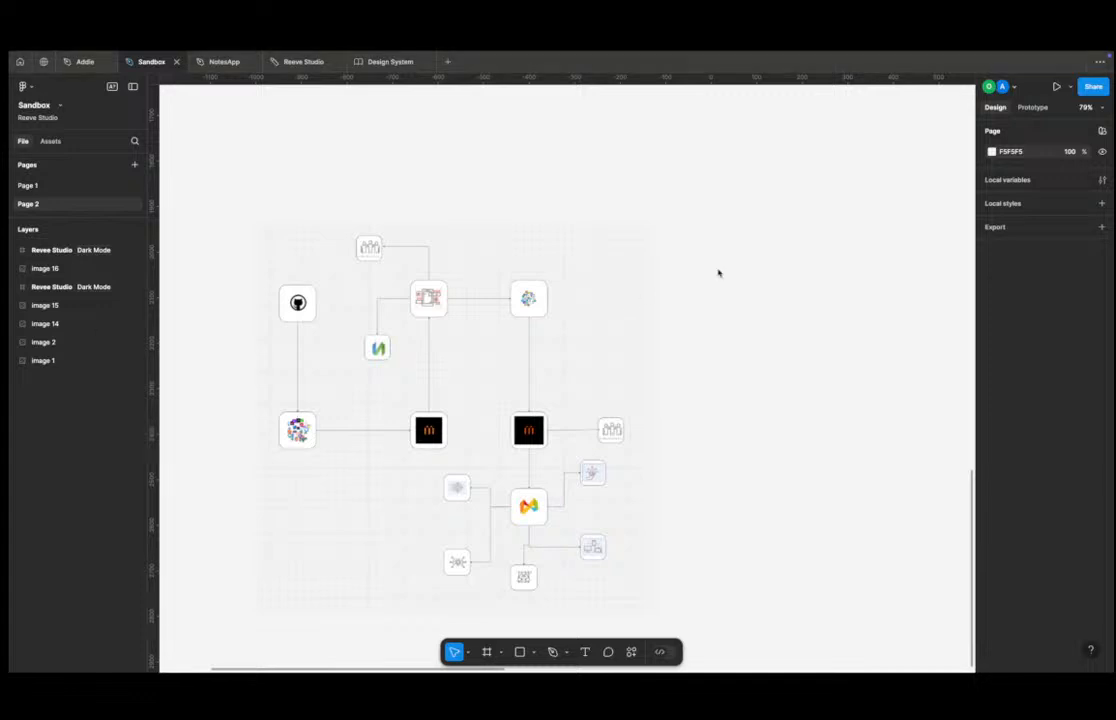
Switch to the Design System file and open a new tab showing the new-file start page.
{"action": "left_click", "coordinate": [392, 62]}
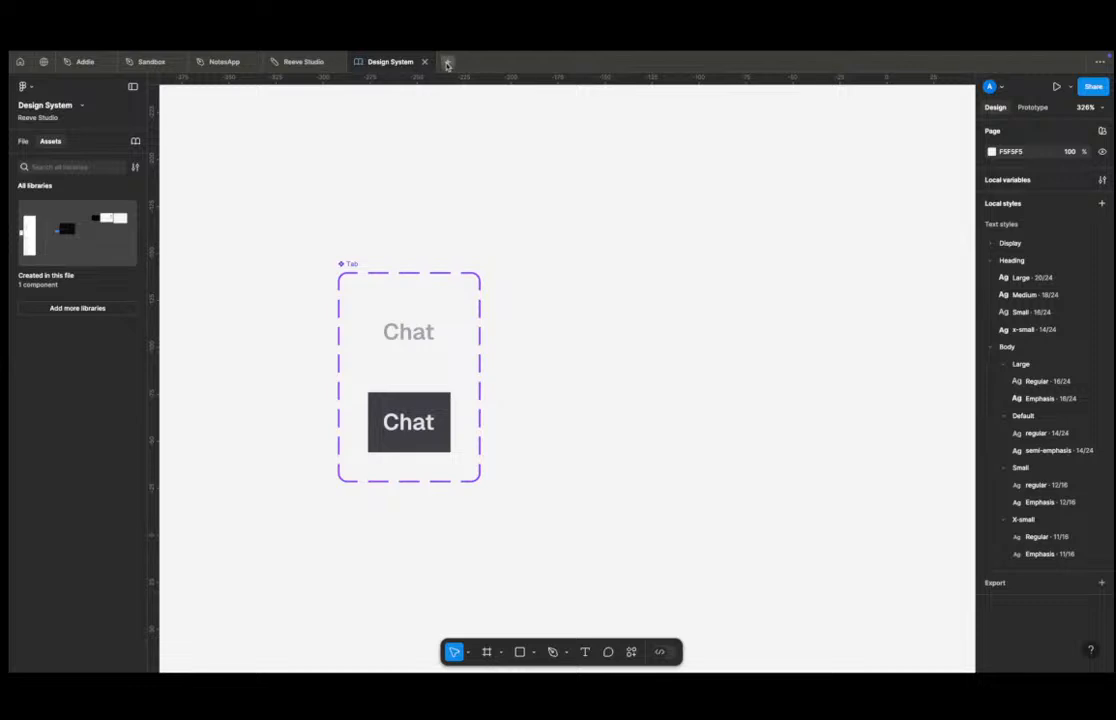
{"action": "left_click", "coordinate": [448, 63]}
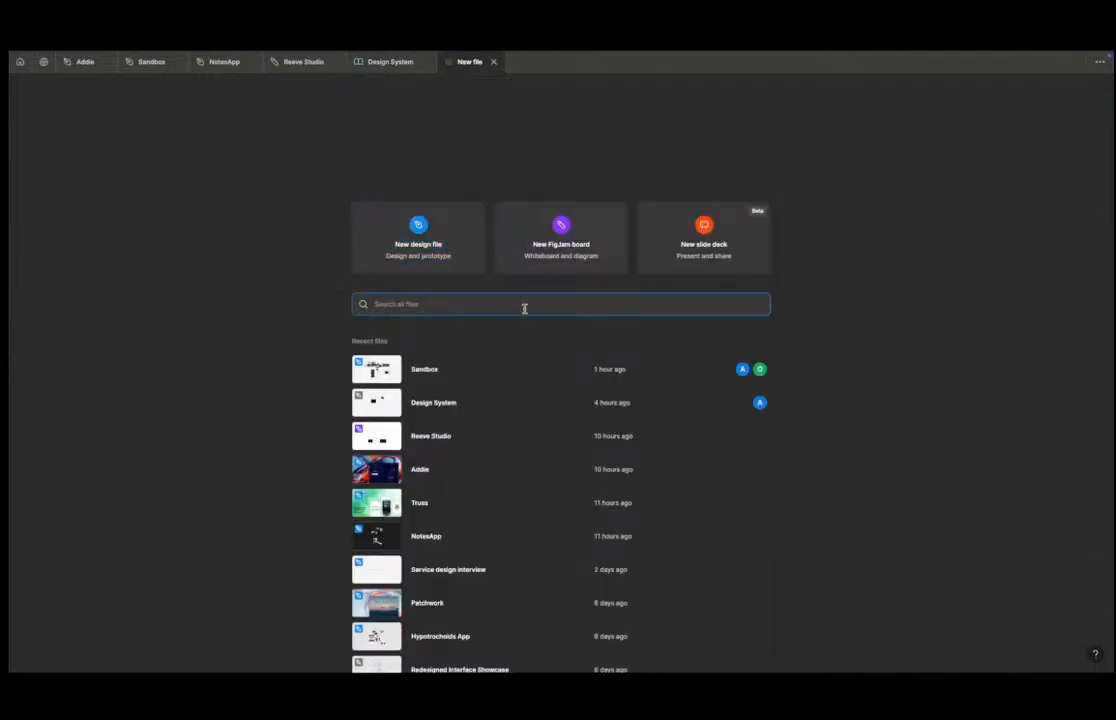
{"action": "left_click", "coordinate": [562, 167]}
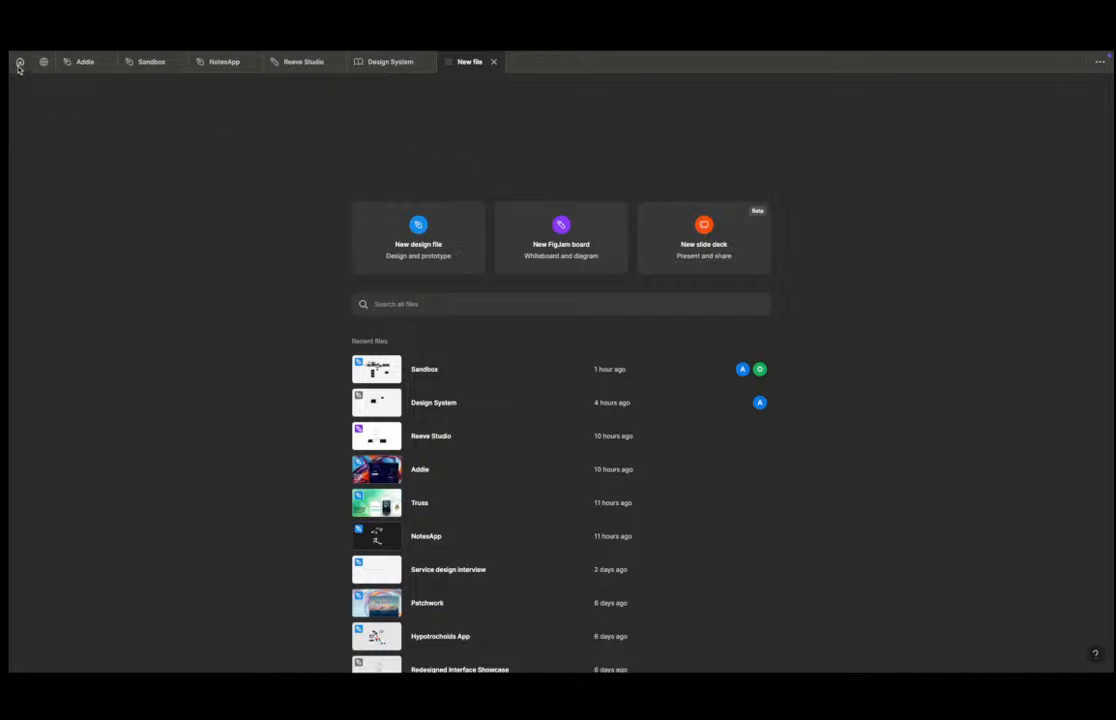
Switch desktops to the browser and open the pinned Figma tab's recent files.
{"action": "key", "text": "ctrl+Left"}
{"action": "key", "text": "ctrl+Right"}
{"action": "key", "text": "ctrl+Right"}
{"action": "key", "text": "ctrl+Left"}
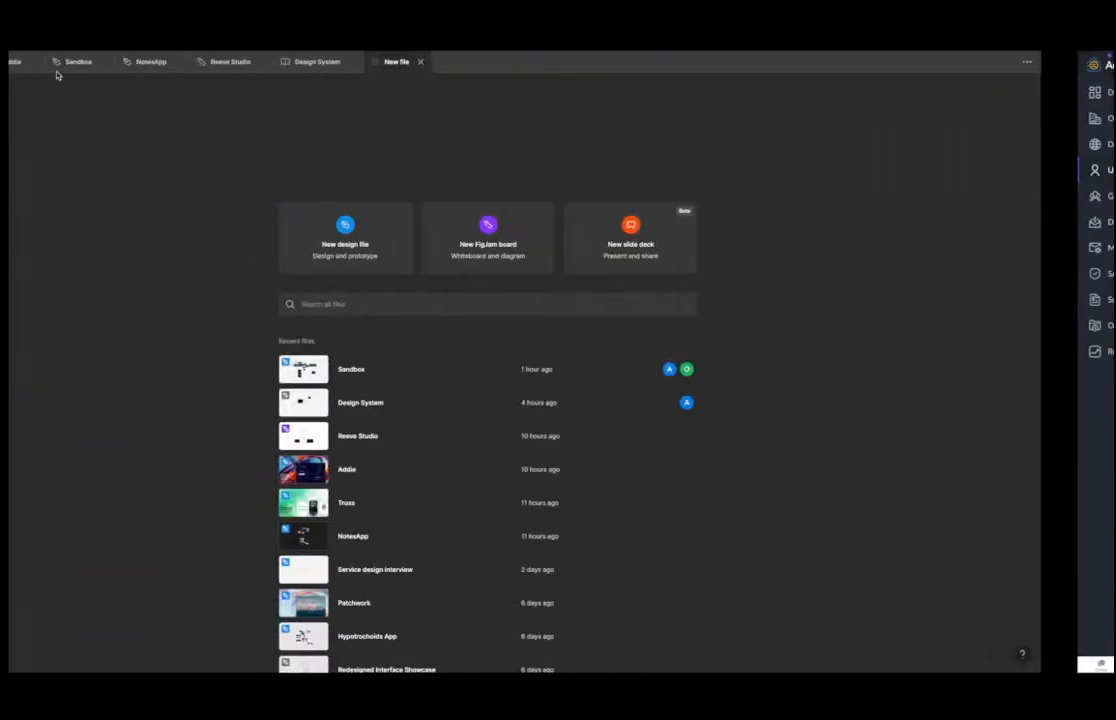
{"action": "key", "text": "ctrl+Left"}
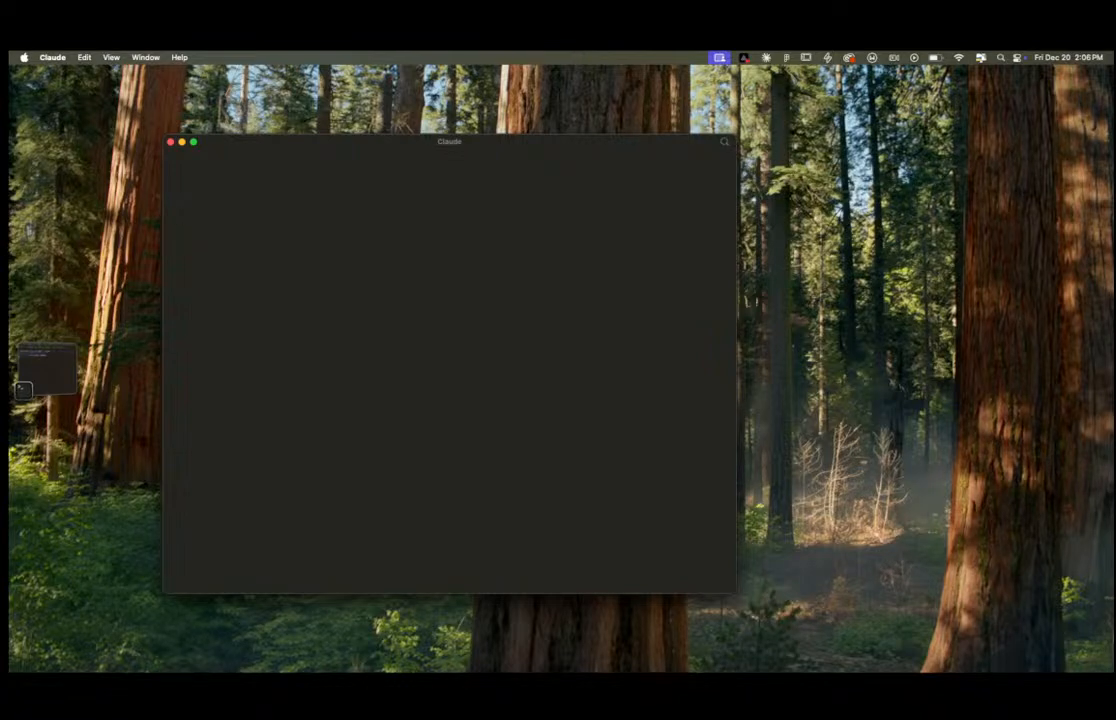
{"action": "key", "text": "ctrl+Right"}
{"action": "mouse_move", "coordinate": [35, 125]}
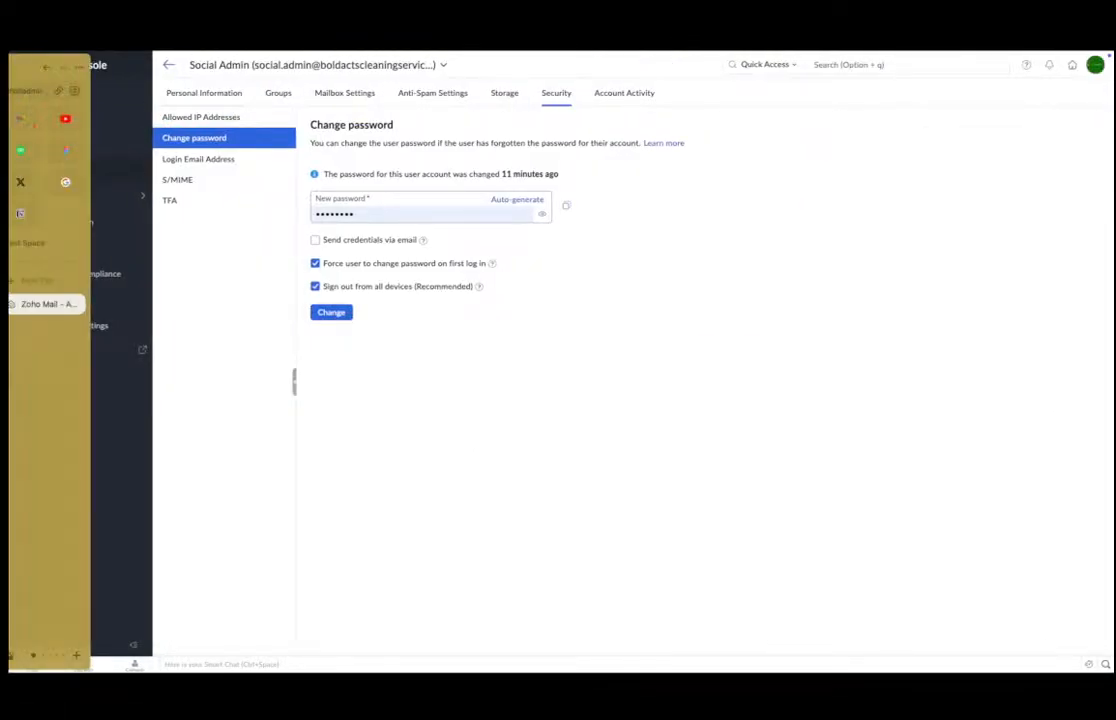
{"action": "left_click", "coordinate": [81, 149]}
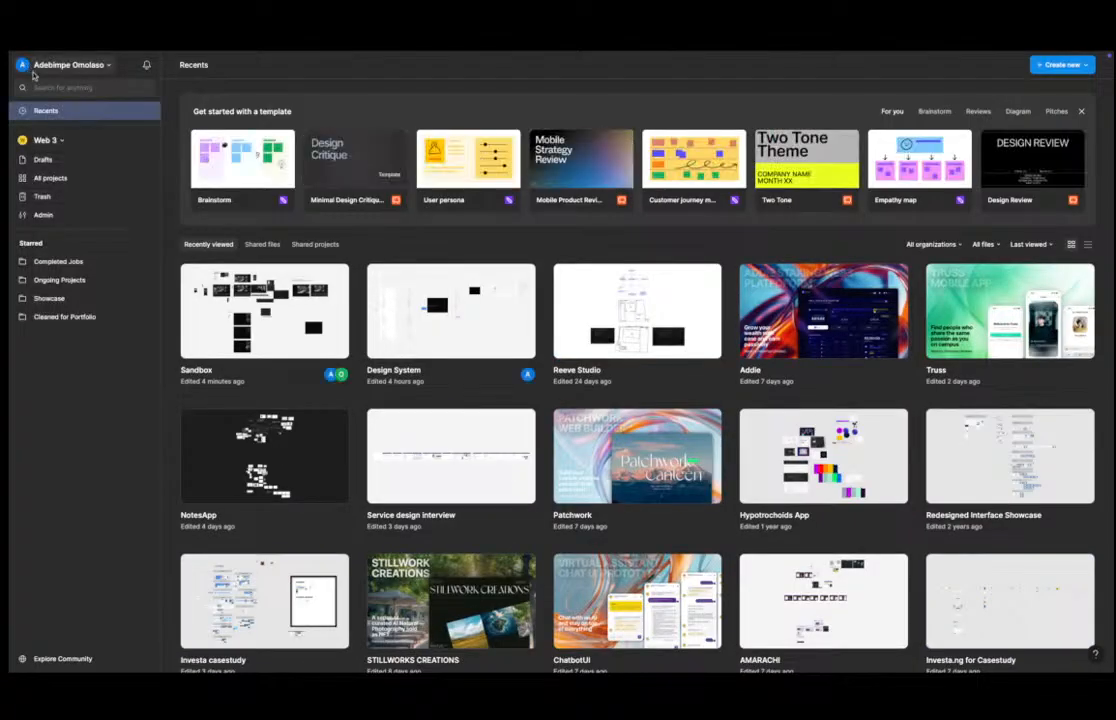
Log out of the Figma account from the account menu.
{"action": "left_click", "coordinate": [42, 66]}
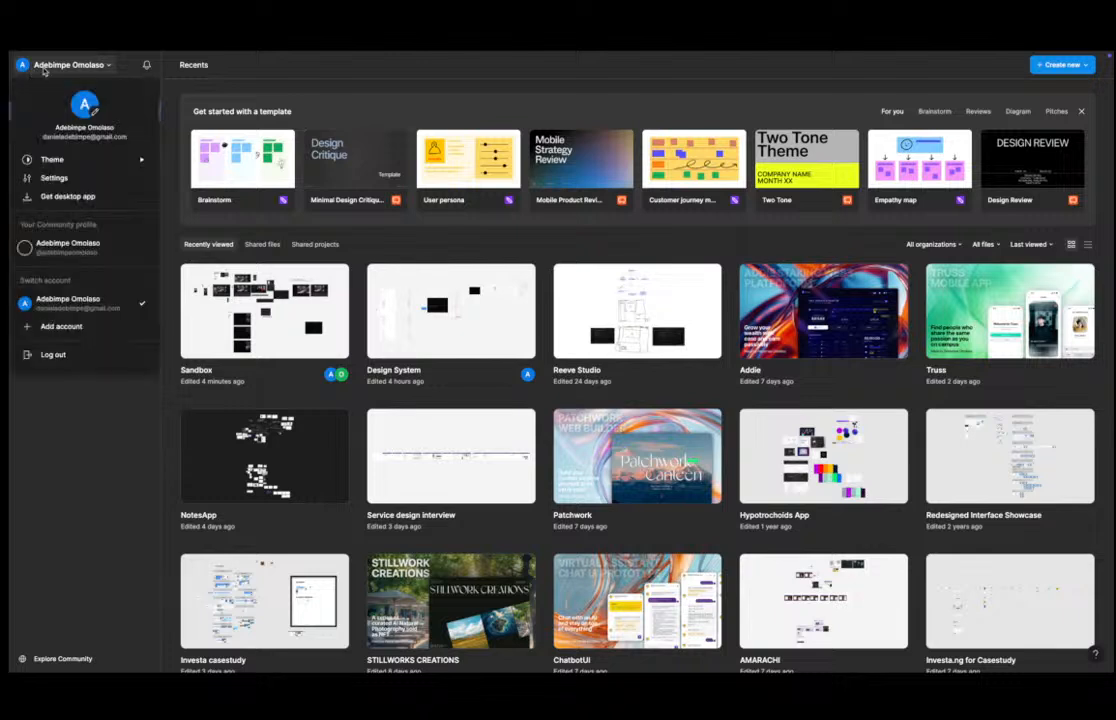
{"action": "left_click", "coordinate": [90, 356]}
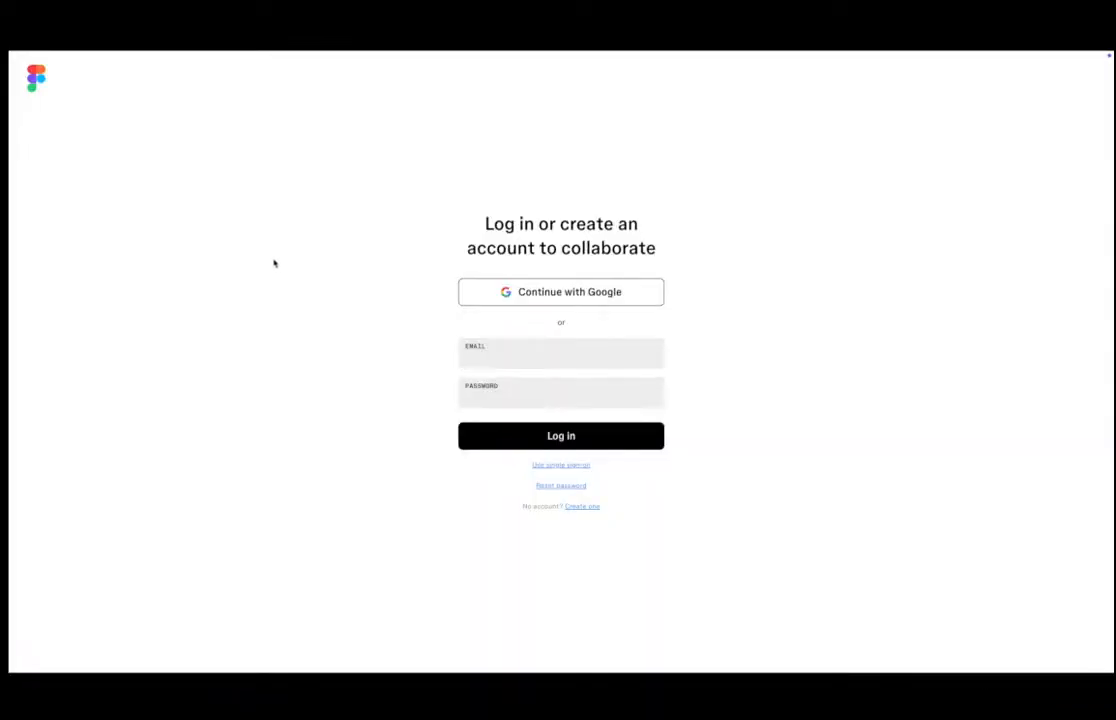
Trim the login URL back to the Figma domain to load the homepage, then dismiss the Google sign-in prompt.
{"action": "mouse_move", "coordinate": [8, 258]}
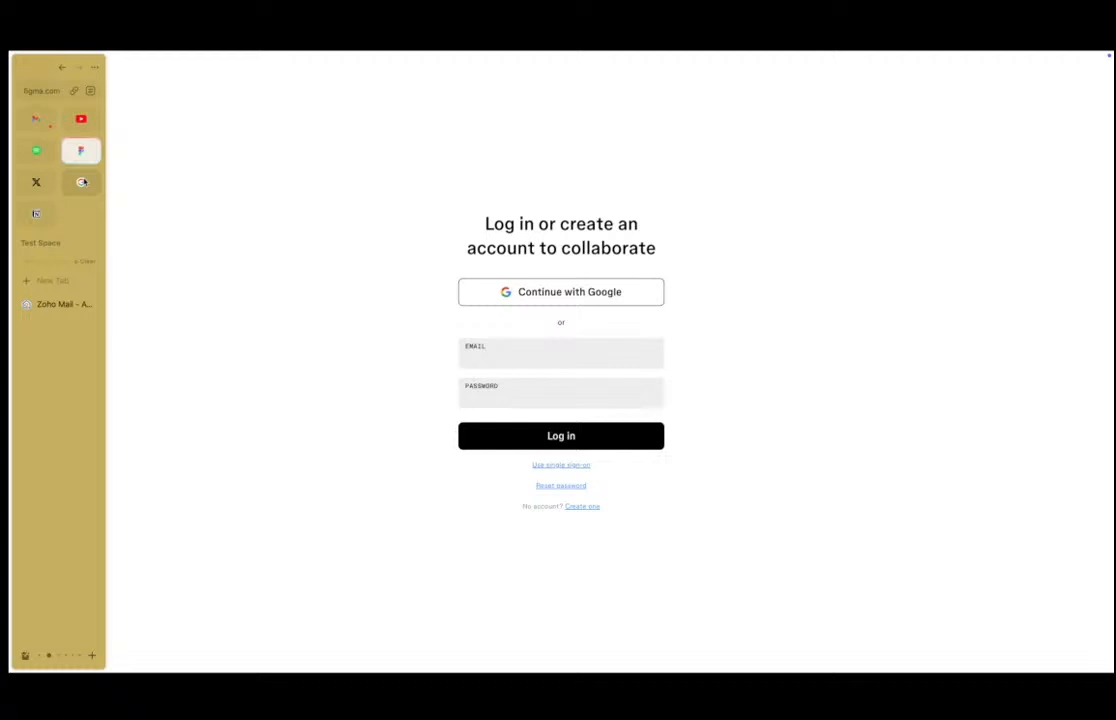
{"action": "left_click", "coordinate": [40, 92]}
{"action": "key", "text": "Right"}
{"action": "key", "text": "BackSpace"}
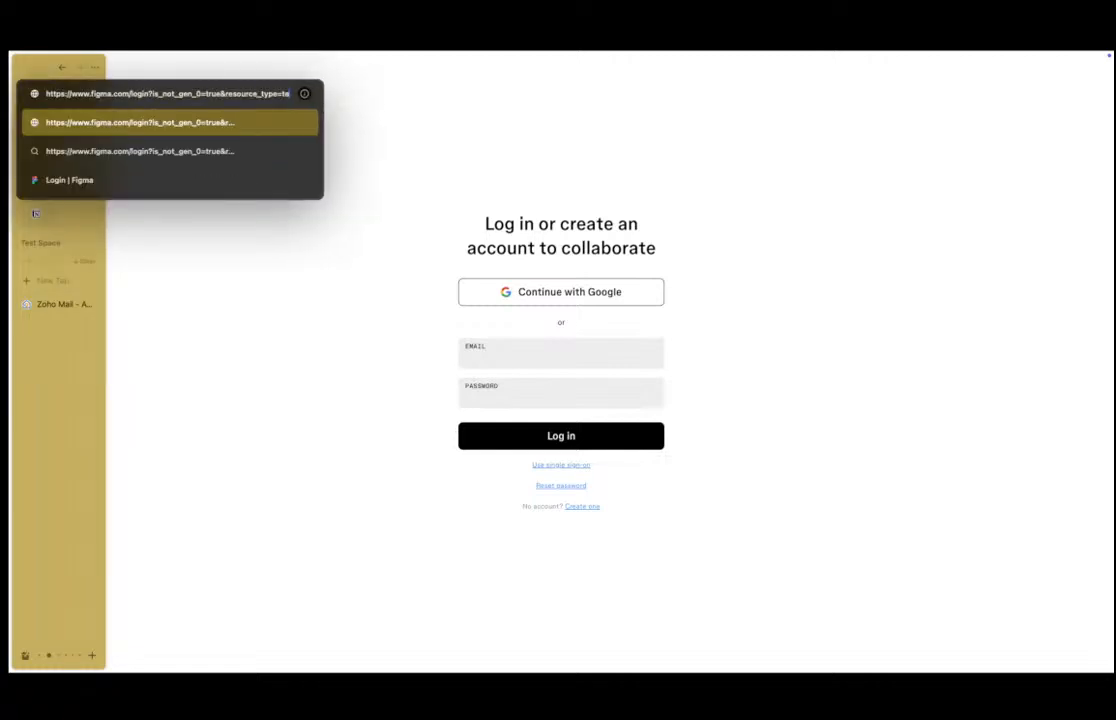
{"action": "key", "text": "BackSpace"}
{"action": "key", "text": "BackSpace"}
{"action": "key", "text": "BackSpace"}
{"action": "key", "text": "BackSpace"}
{"action": "key", "text": "BackSpace"}
{"action": "key", "text": "BackSpace"}
{"action": "key", "text": "BackSpace"}
{"action": "key", "text": "BackSpace"}
{"action": "key", "text": "BackSpace"}
{"action": "key", "text": "BackSpace"}
{"action": "key", "text": "BackSpace"}
{"action": "key", "text": "BackSpace"}
{"action": "key", "text": "BackSpace"}
{"action": "key", "text": "BackSpace"}
{"action": "key", "text": "BackSpace"}
{"action": "key", "text": "BackSpace"}
{"action": "key", "text": "BackSpace"}
{"action": "key", "text": "BackSpace"}
{"action": "key", "text": "BackSpace"}
{"action": "key", "text": "BackSpace"}
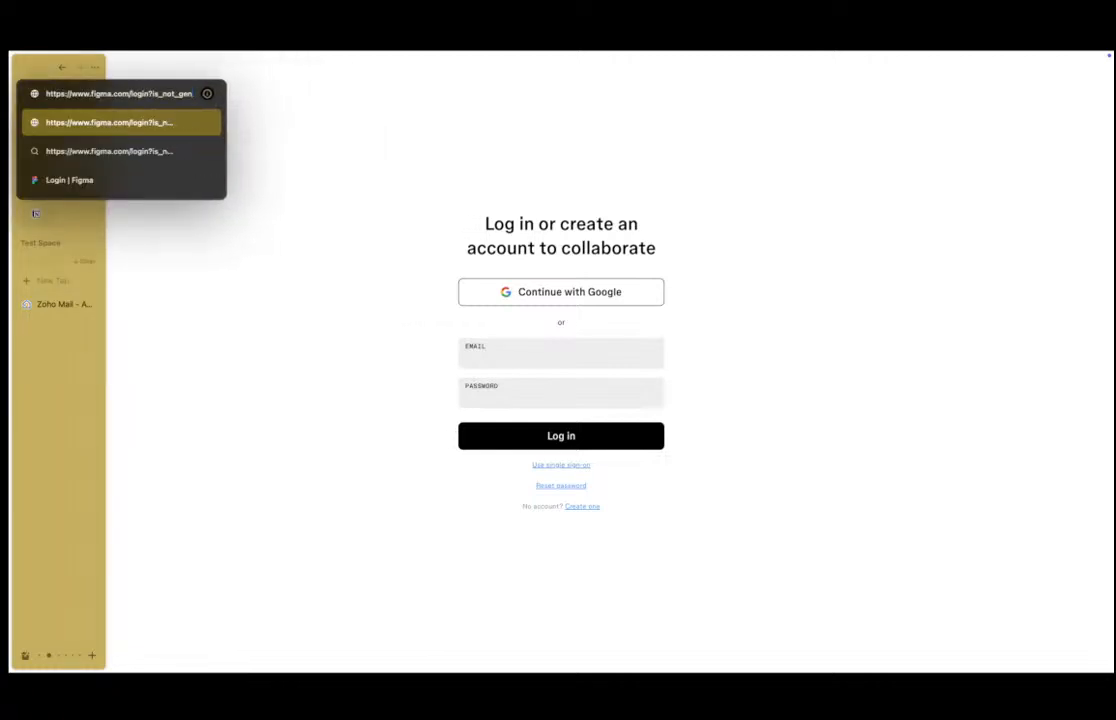
{"action": "key", "text": "BackSpace"}
{"action": "key", "text": "BackSpace"}
{"action": "key", "text": "BackSpace"}
{"action": "key", "text": "BackSpace"}
{"action": "key", "text": "BackSpace"}
{"action": "key", "text": "BackSpace"}
{"action": "key", "text": "BackSpace"}
{"action": "key", "text": "BackSpace"}
{"action": "key", "text": "BackSpace"}
{"action": "key", "text": "BackSpace"}
{"action": "key", "text": "Return"}
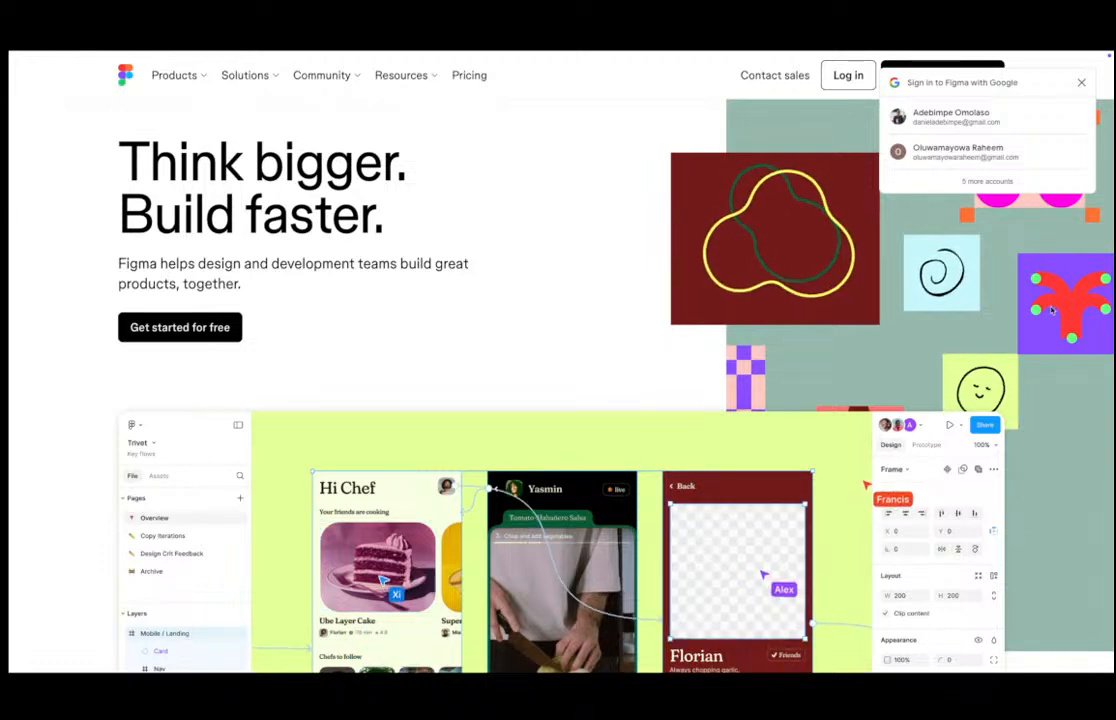
{"action": "left_click", "coordinate": [1081, 85]}
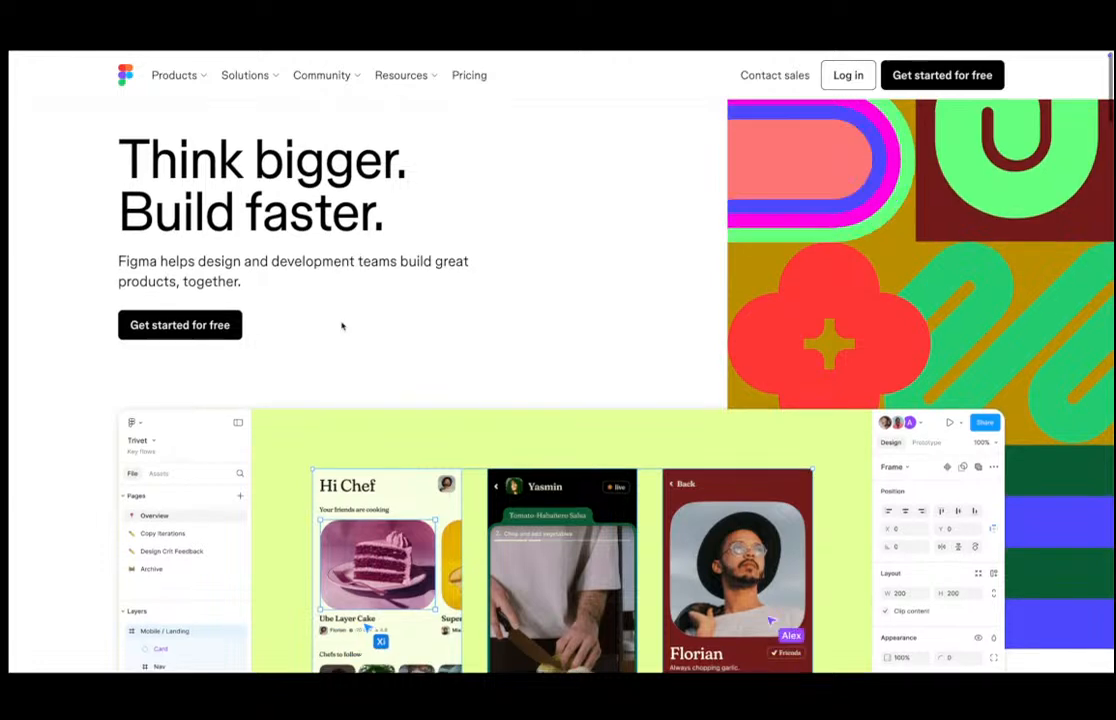
Browse the homepage product showcase, viewing the Design, Build, Jam and Present demos.
{"action": "scroll", "coordinate": [340, 327], "scroll_direction": "down", "scroll_amount": 2}
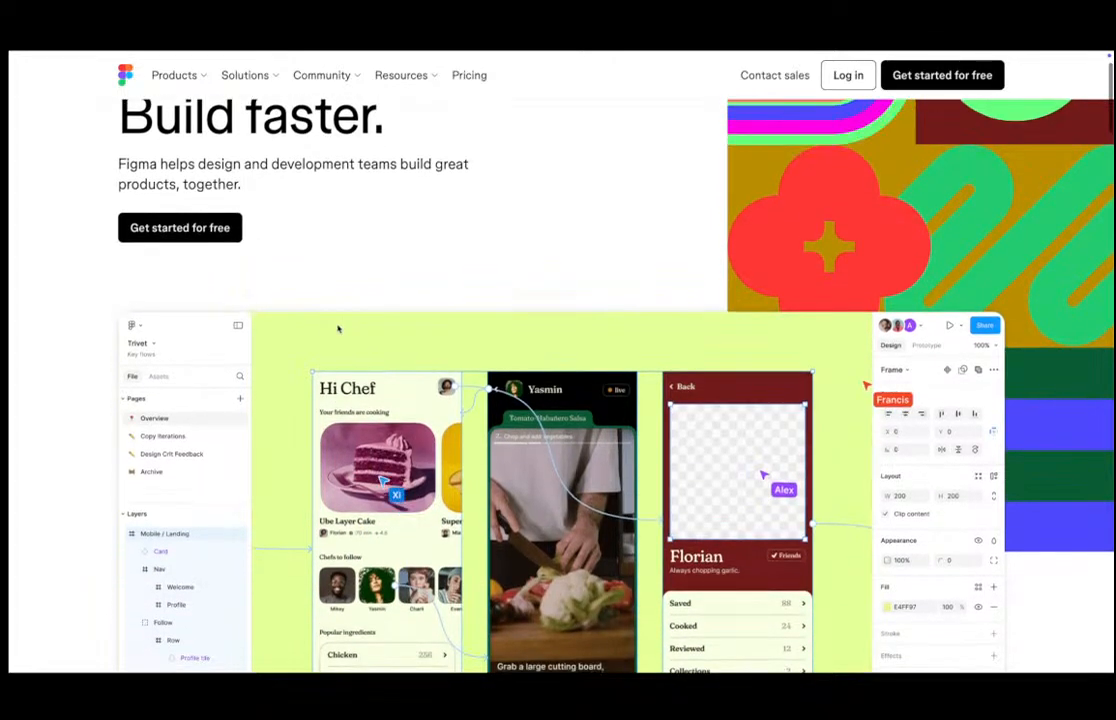
{"action": "scroll", "coordinate": [338, 328], "scroll_direction": "down", "scroll_amount": 1}
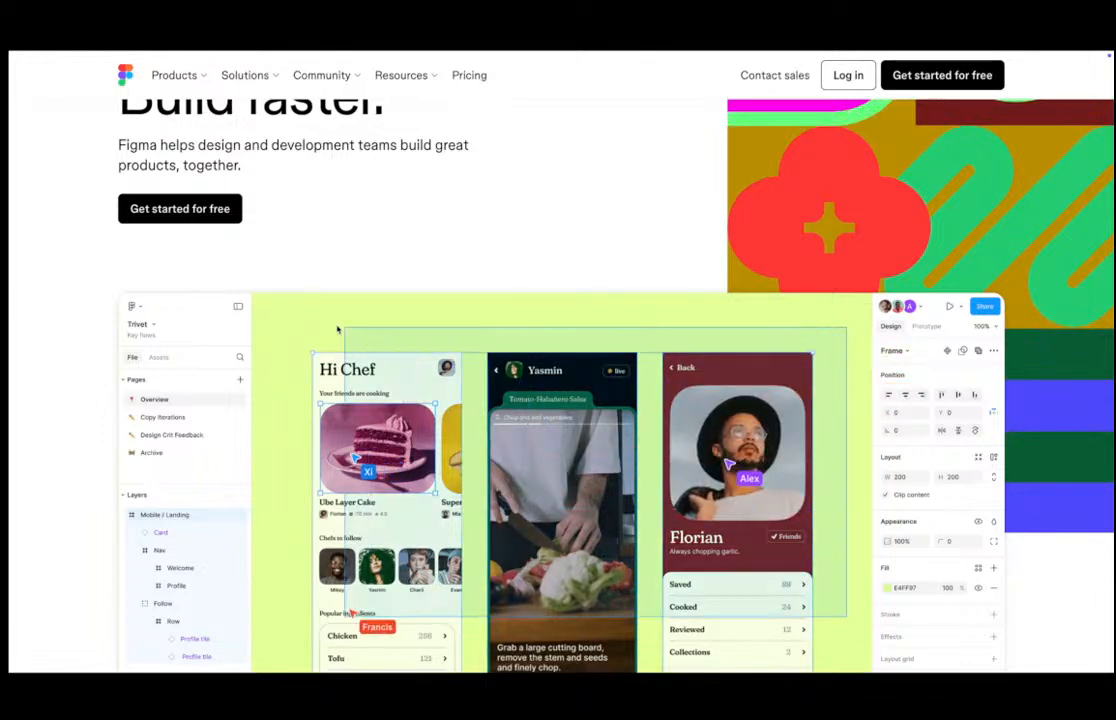
{"action": "scroll", "coordinate": [313, 343], "scroll_direction": "down", "scroll_amount": 2}
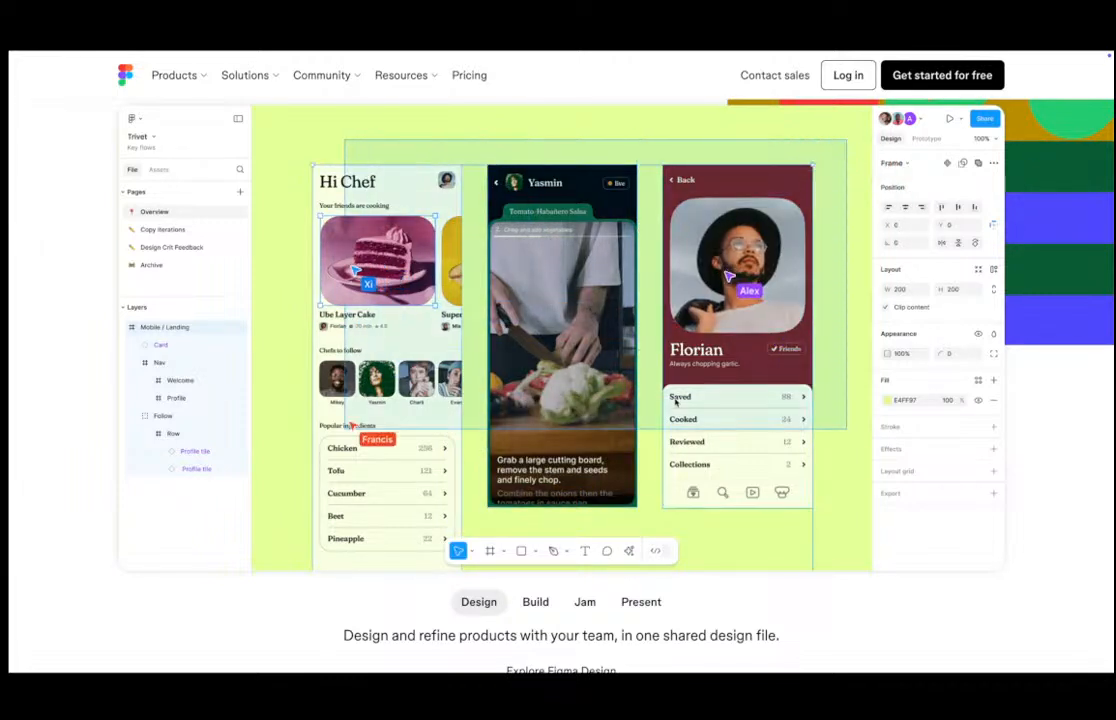
{"action": "scroll", "coordinate": [676, 402], "scroll_direction": "down", "scroll_amount": 3}
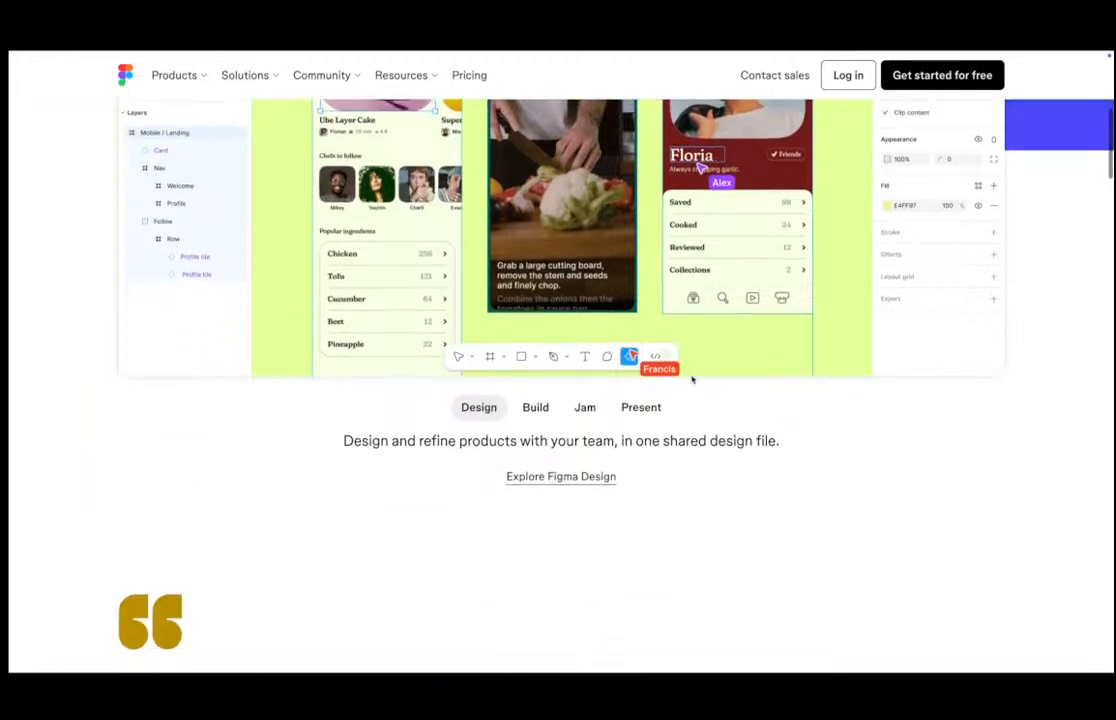
{"action": "scroll", "coordinate": [694, 382], "scroll_direction": "up", "scroll_amount": 2}
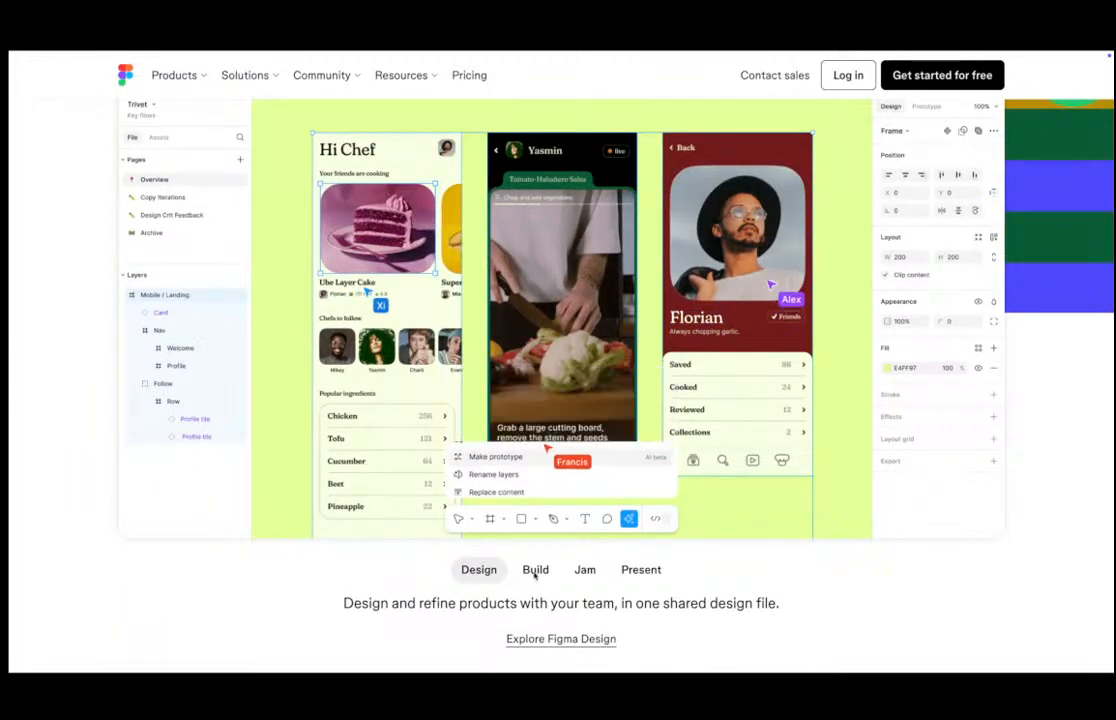
{"action": "left_click", "coordinate": [535, 569]}
{"action": "scroll", "coordinate": [628, 478], "scroll_direction": "up", "scroll_amount": 1}
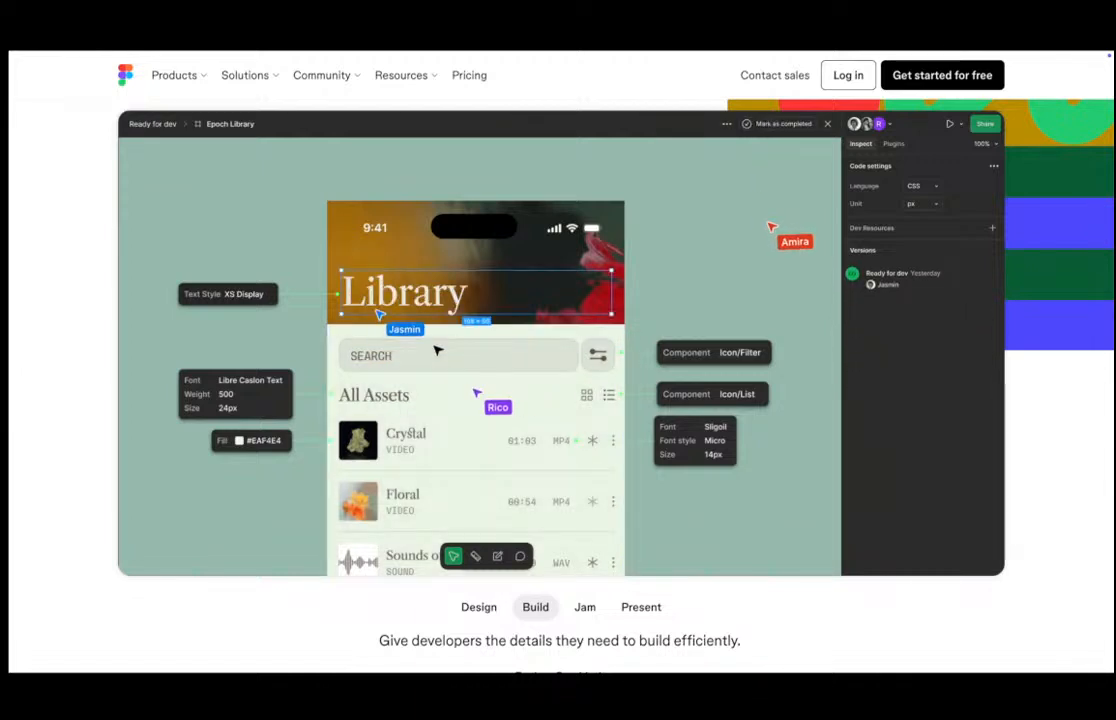
{"action": "left_click", "coordinate": [585, 607]}
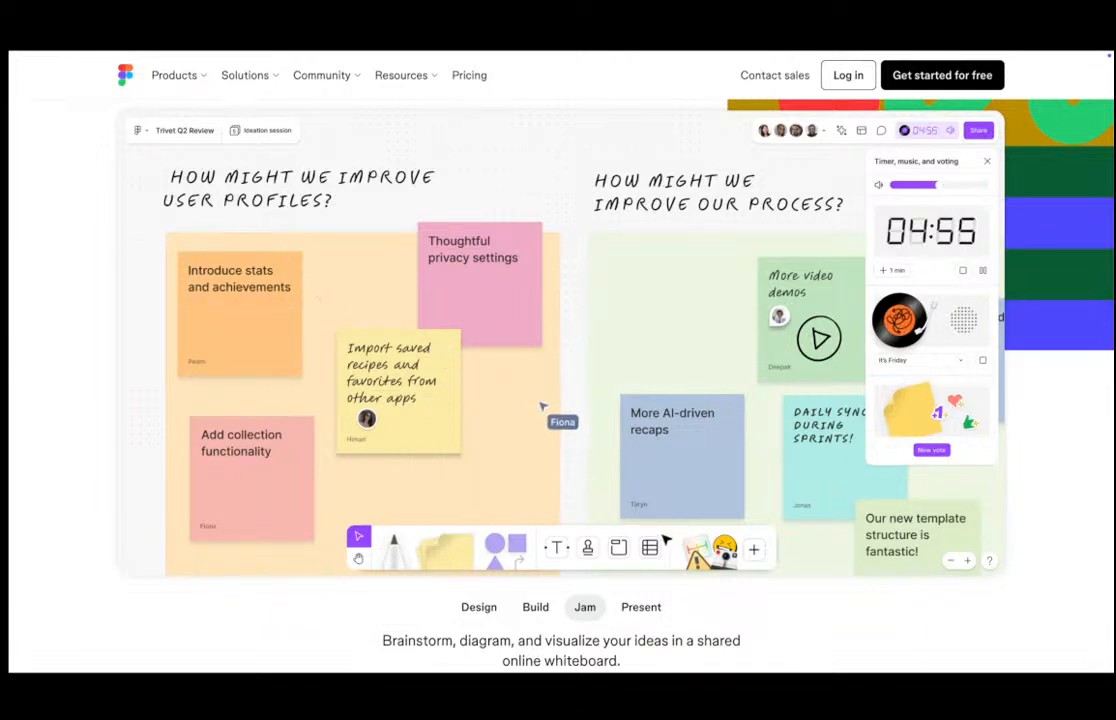
{"action": "left_click", "coordinate": [642, 612]}
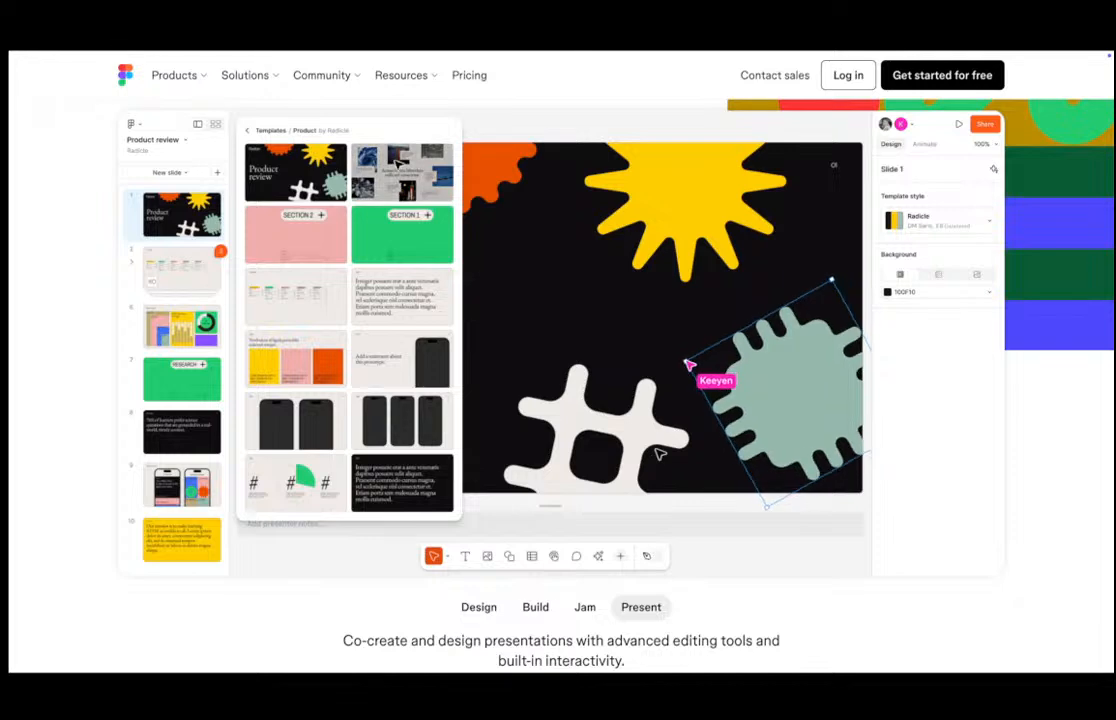
Scroll down the homepage past the showcase and customer testimonial.
{"action": "scroll", "coordinate": [659, 453], "scroll_direction": "down", "scroll_amount": 3}
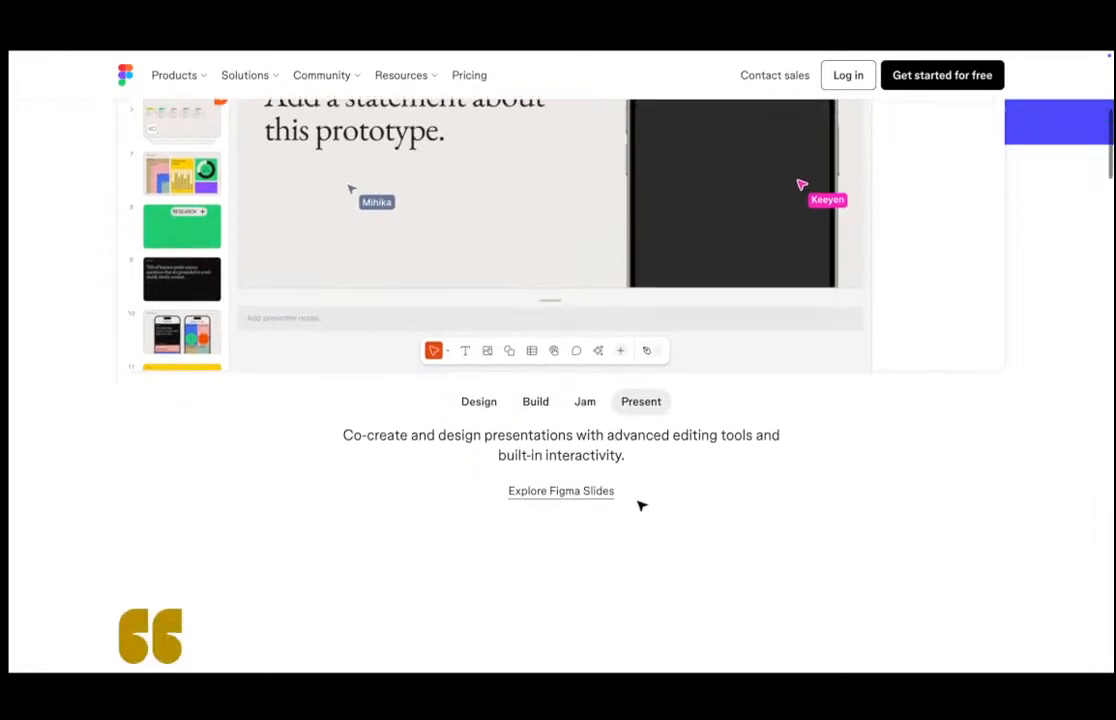
{"action": "scroll", "coordinate": [641, 506], "scroll_direction": "down", "scroll_amount": 1}
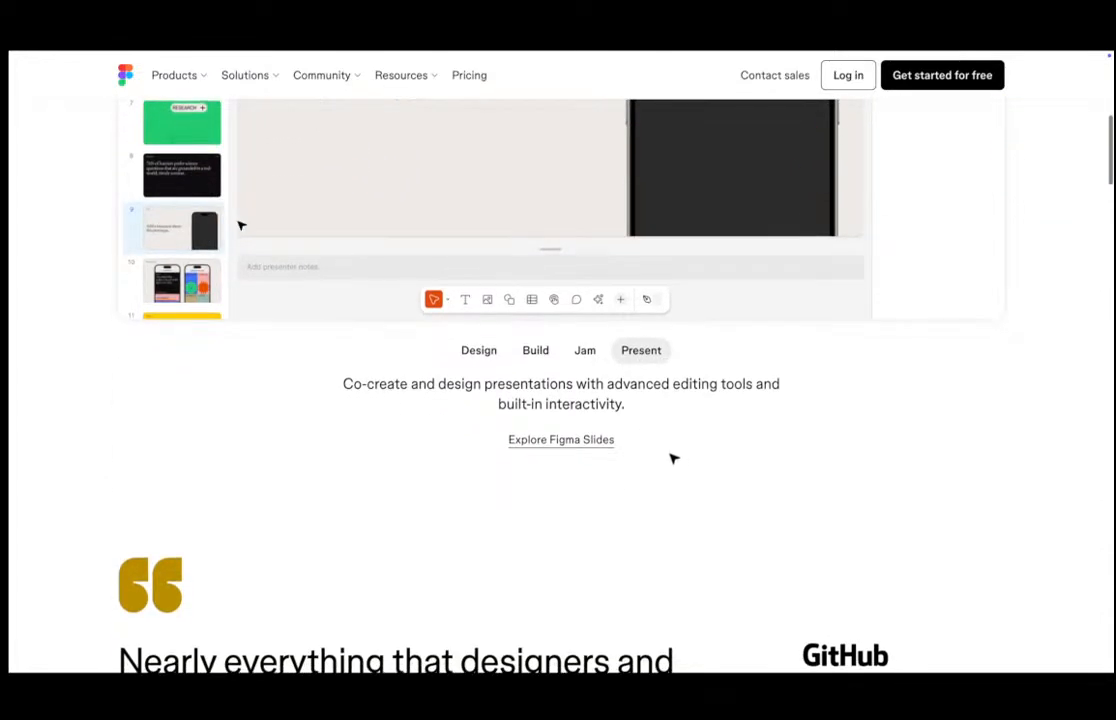
{"action": "scroll", "coordinate": [672, 458], "scroll_direction": "down", "scroll_amount": 2}
{"action": "scroll", "coordinate": [668, 461], "scroll_direction": "down", "scroll_amount": 1}
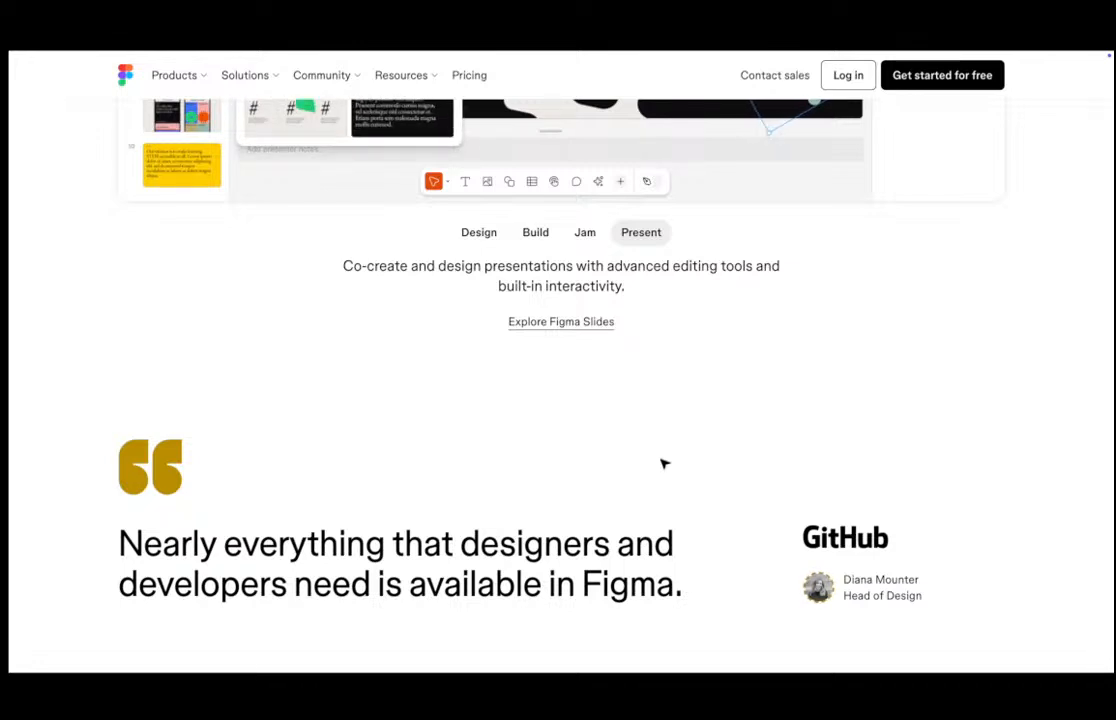
{"action": "scroll", "coordinate": [662, 465], "scroll_direction": "down", "scroll_amount": 1}
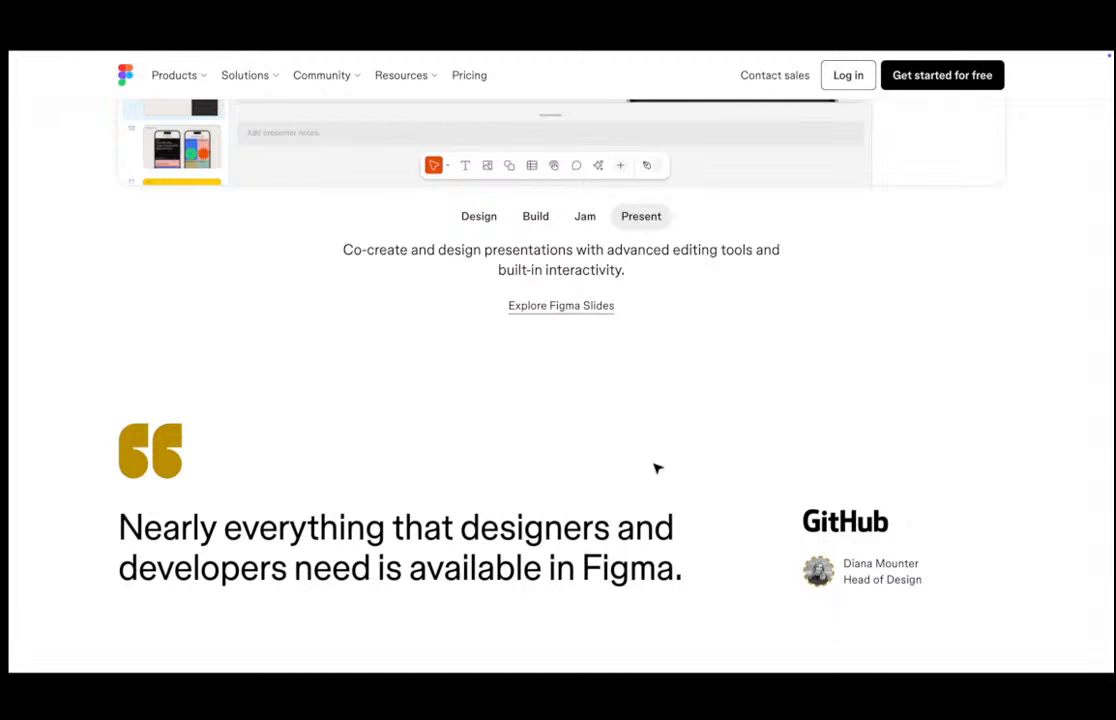
{"action": "scroll", "coordinate": [655, 467], "scroll_direction": "down", "scroll_amount": 1}
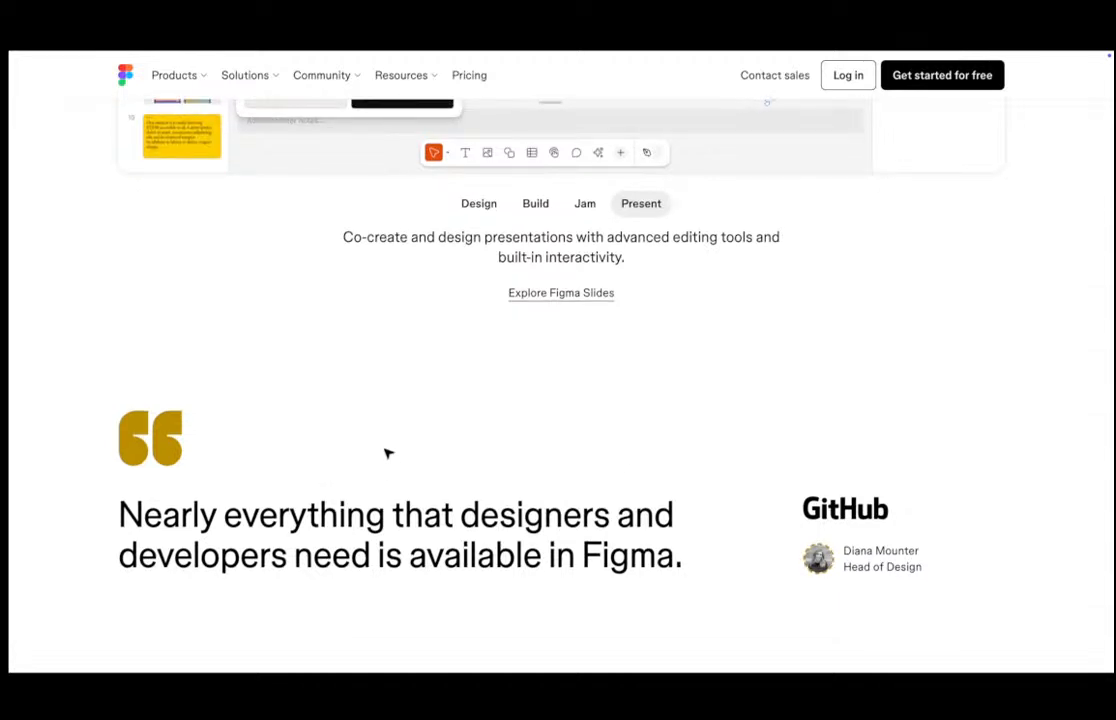
{"action": "scroll", "coordinate": [530, 422], "scroll_direction": "down", "scroll_amount": 3}
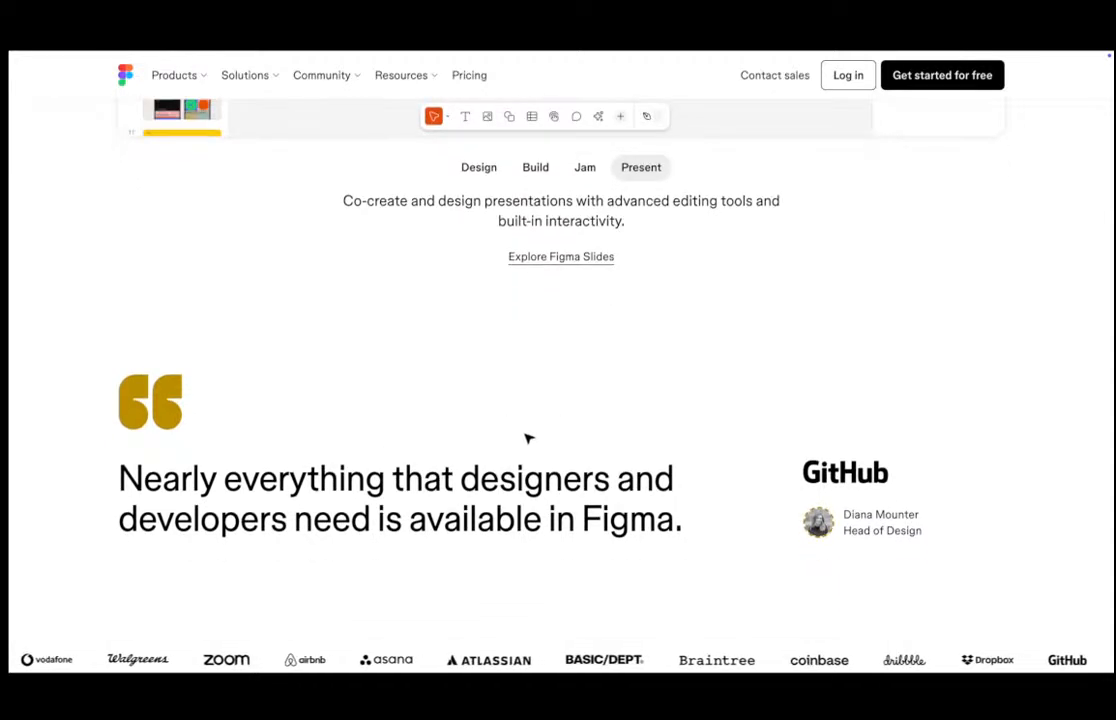
{"action": "scroll", "coordinate": [528, 438], "scroll_direction": "down", "scroll_amount": 5}
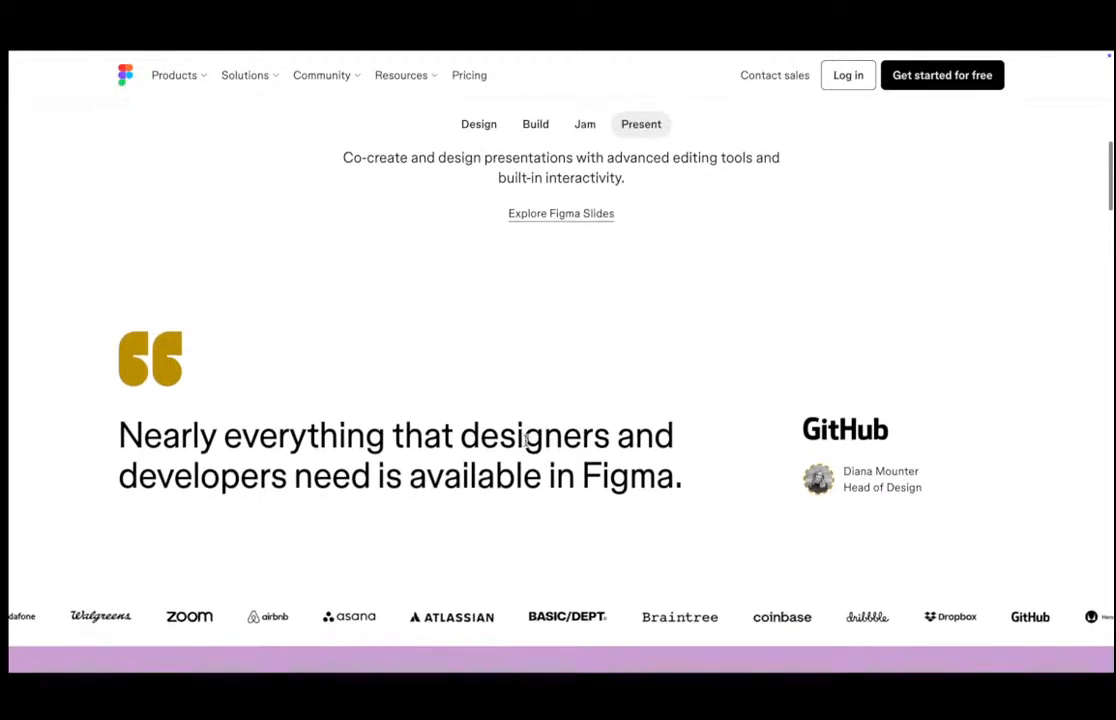
{"action": "scroll", "coordinate": [525, 440], "scroll_direction": "down", "scroll_amount": 5}
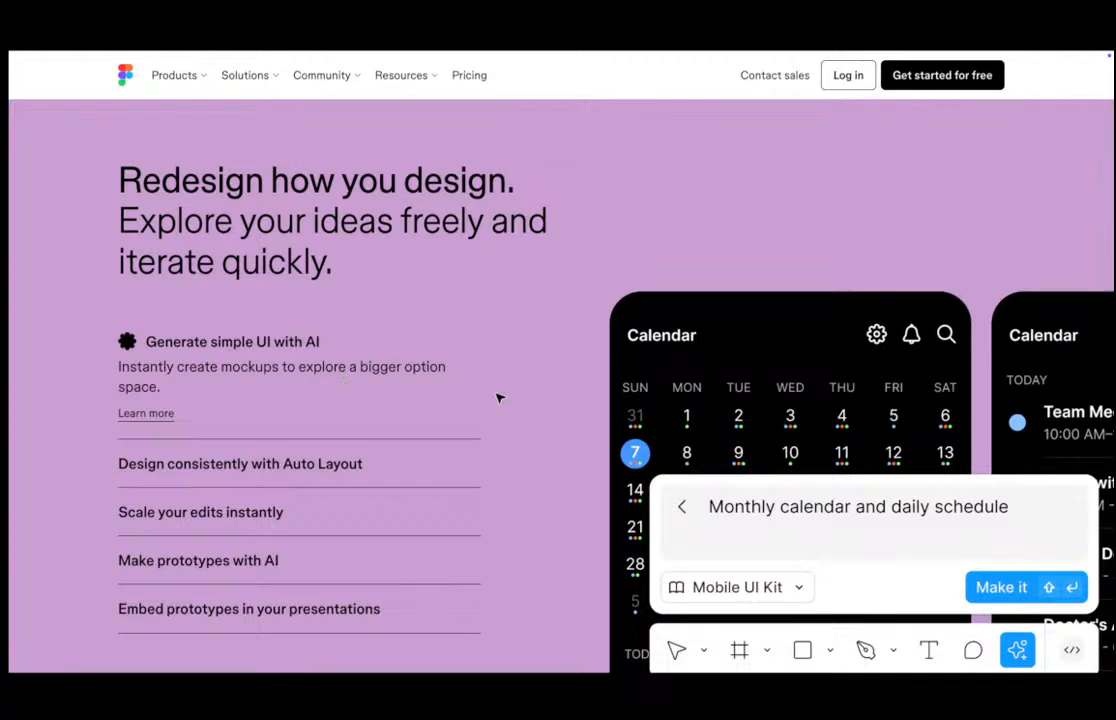
Expand the Auto Layout and Generate simple UI with AI feature entries and scroll around them.
{"action": "scroll", "coordinate": [301, 401], "scroll_direction": "down", "scroll_amount": 1}
{"action": "left_click", "coordinate": [310, 446]}
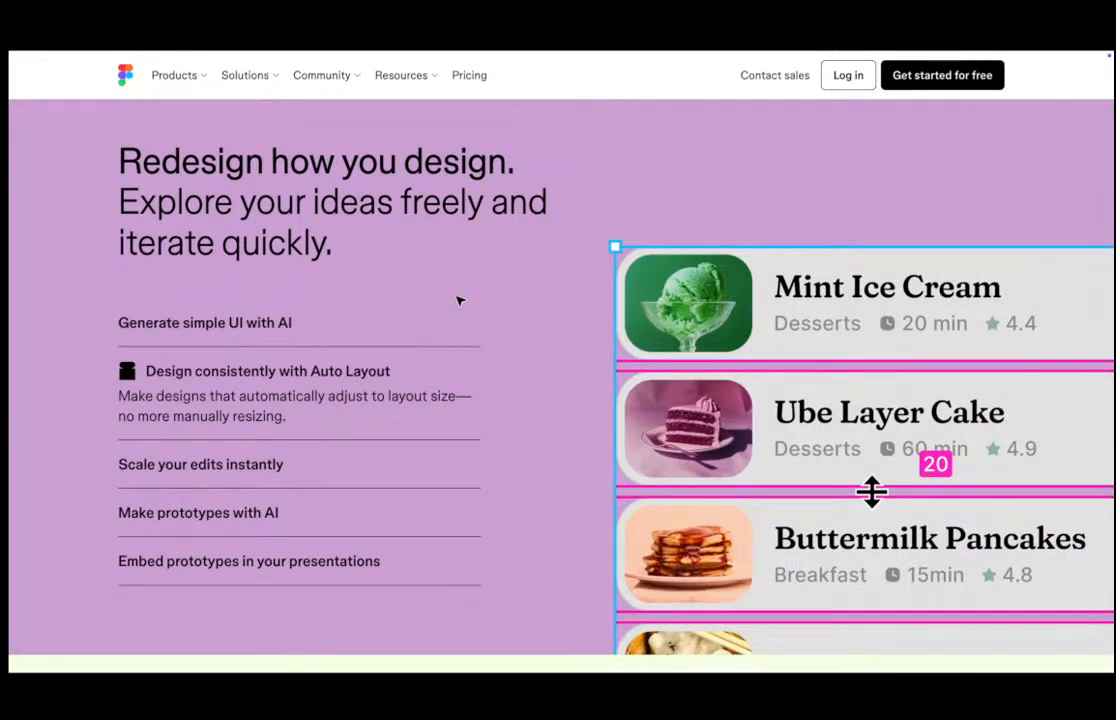
{"action": "left_click", "coordinate": [318, 324]}
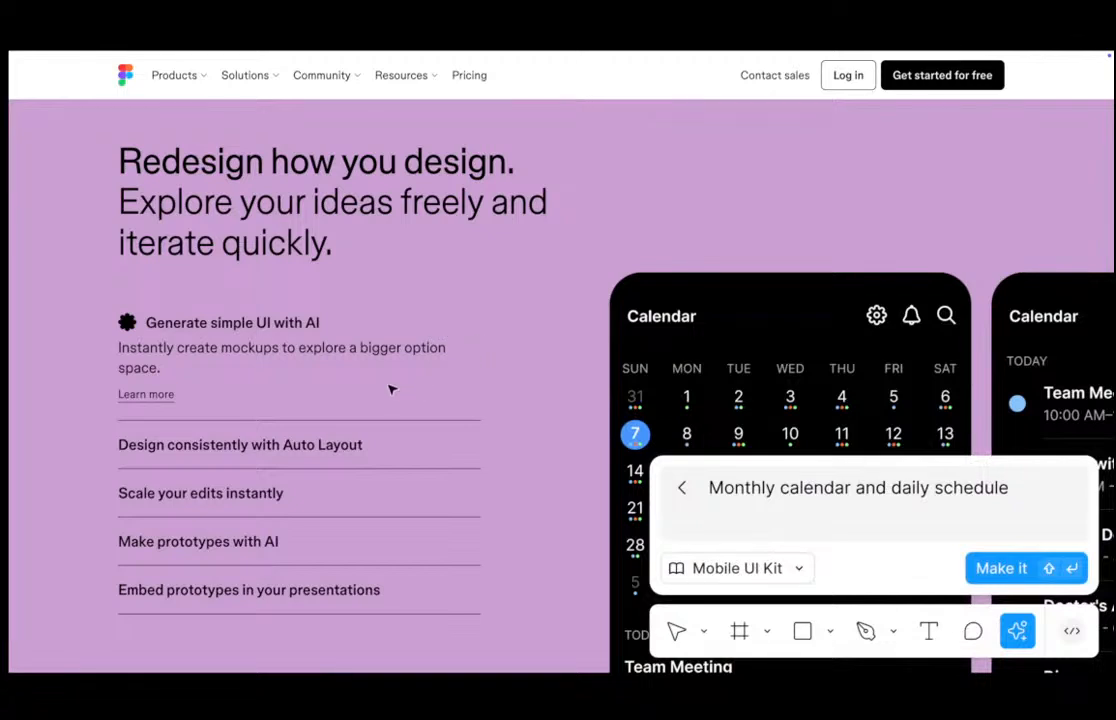
{"action": "scroll", "coordinate": [391, 390], "scroll_direction": "down", "scroll_amount": 2}
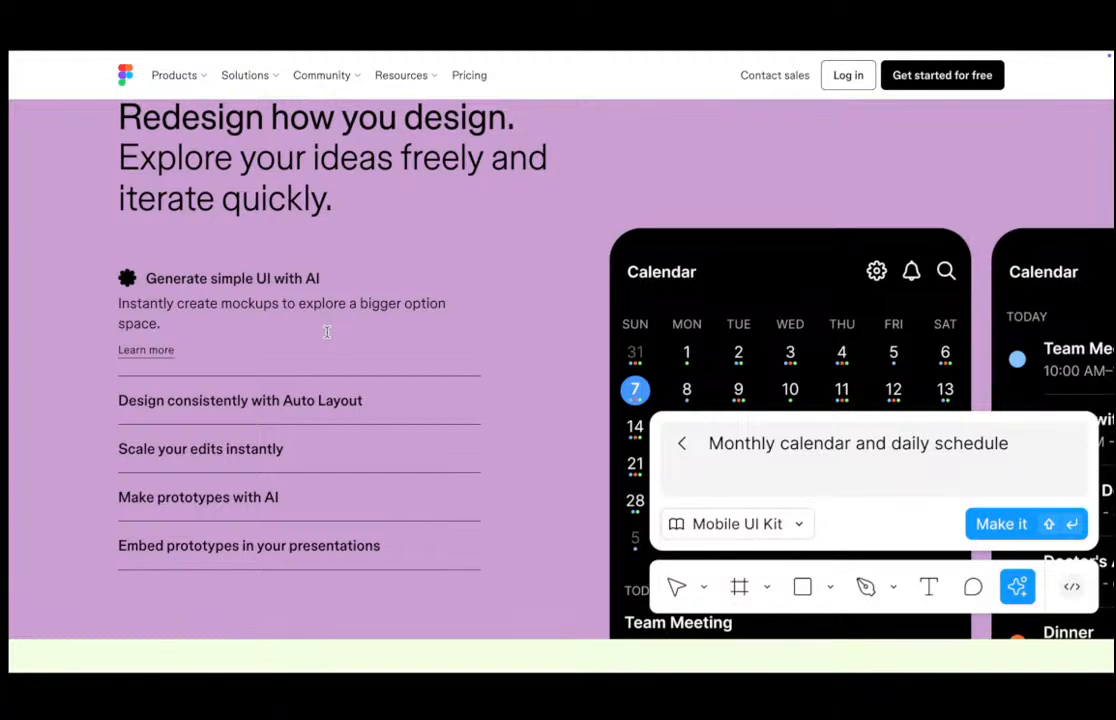
{"action": "scroll", "coordinate": [327, 333], "scroll_direction": "up", "scroll_amount": 9}
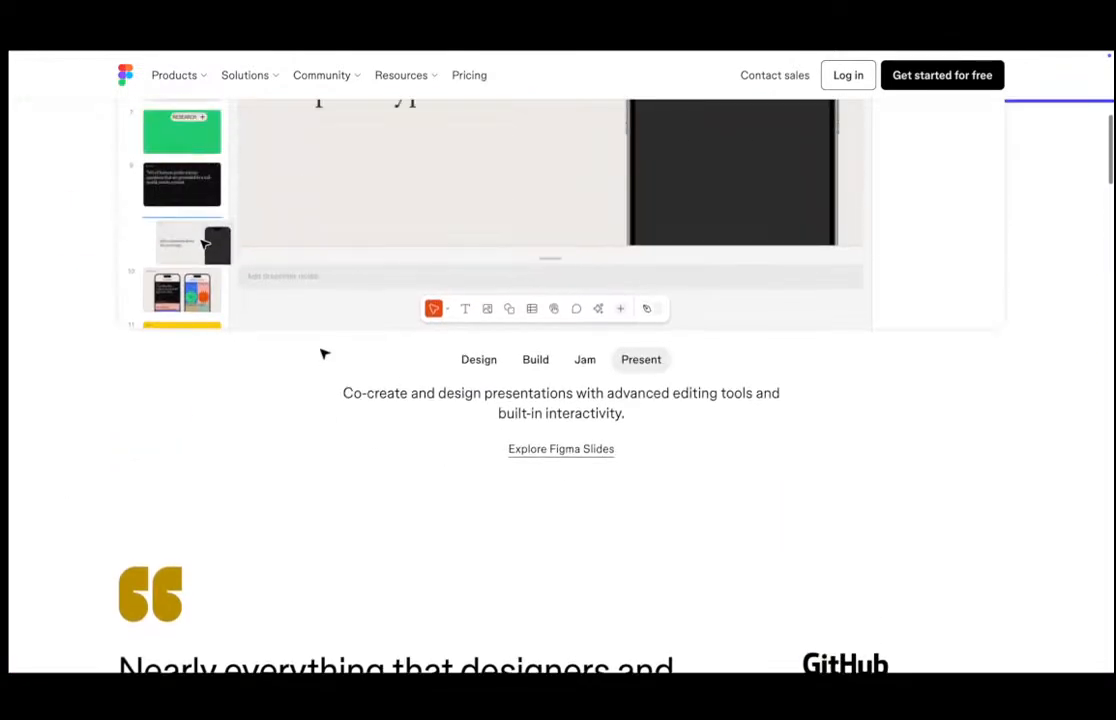
{"action": "scroll", "coordinate": [381, 356], "scroll_direction": "up", "scroll_amount": 10}
{"action": "scroll", "coordinate": [374, 366], "scroll_direction": "down", "scroll_amount": 2}
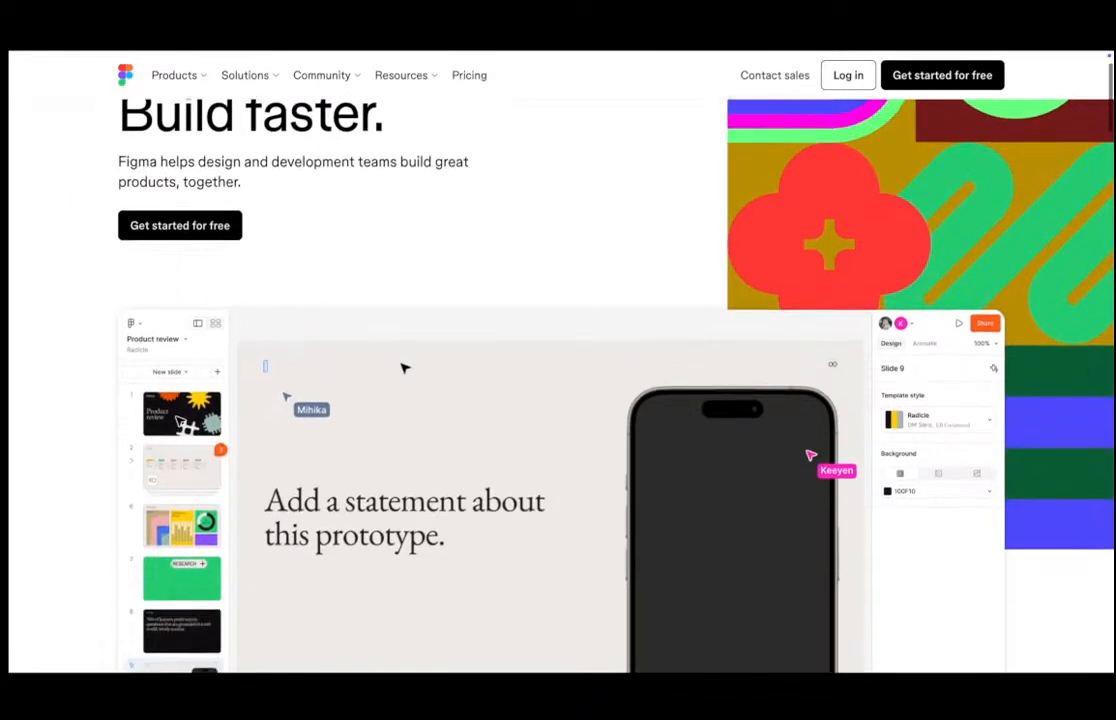
Switch the homepage showcase to the Jam demo and scroll around the showcase and feature sections.
{"action": "scroll", "coordinate": [405, 369], "scroll_direction": "down", "scroll_amount": 15}
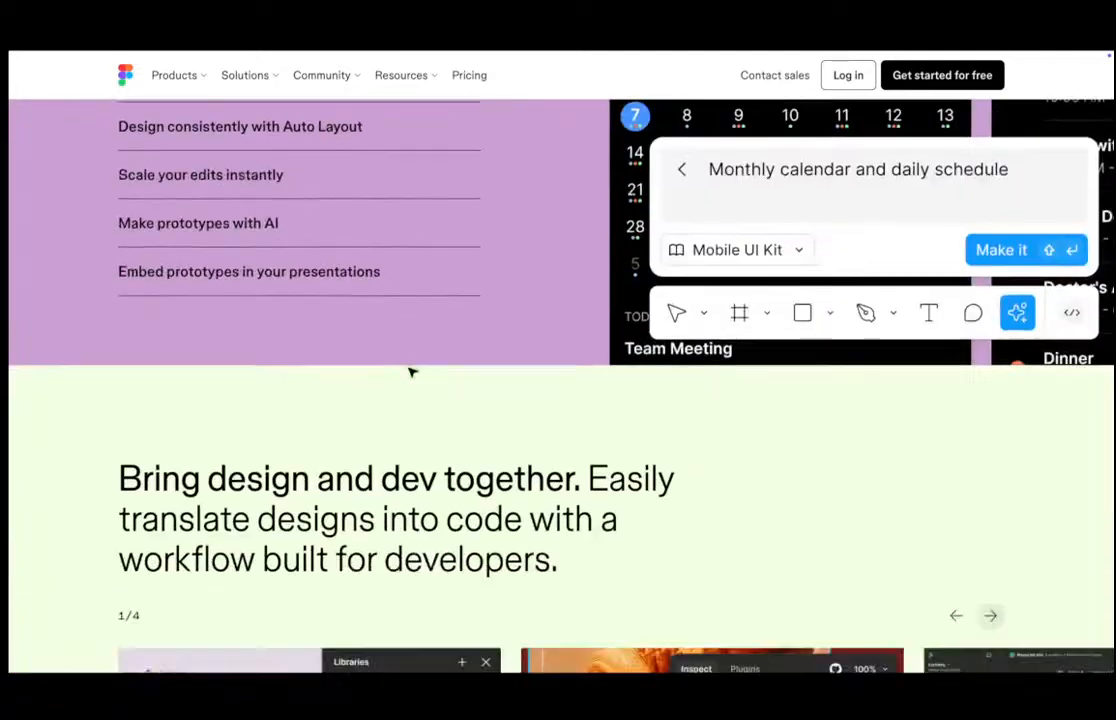
{"action": "scroll", "coordinate": [410, 372], "scroll_direction": "up", "scroll_amount": 15}
{"action": "scroll", "coordinate": [543, 356], "scroll_direction": "down", "scroll_amount": 5}
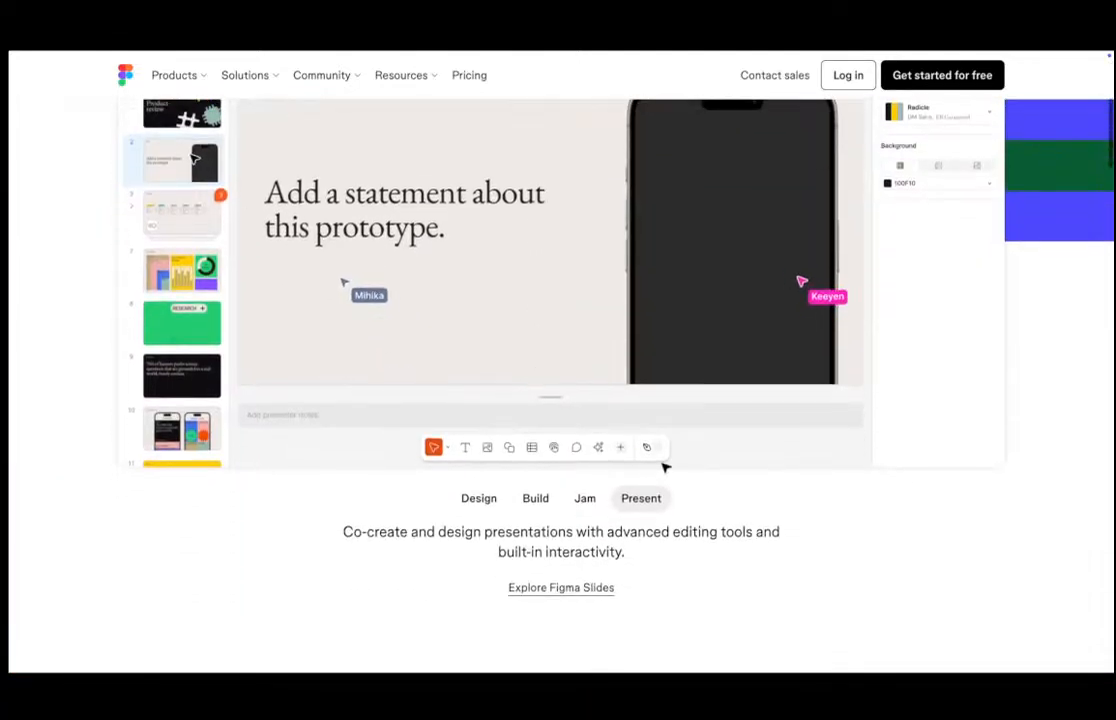
{"action": "left_click", "coordinate": [585, 499]}
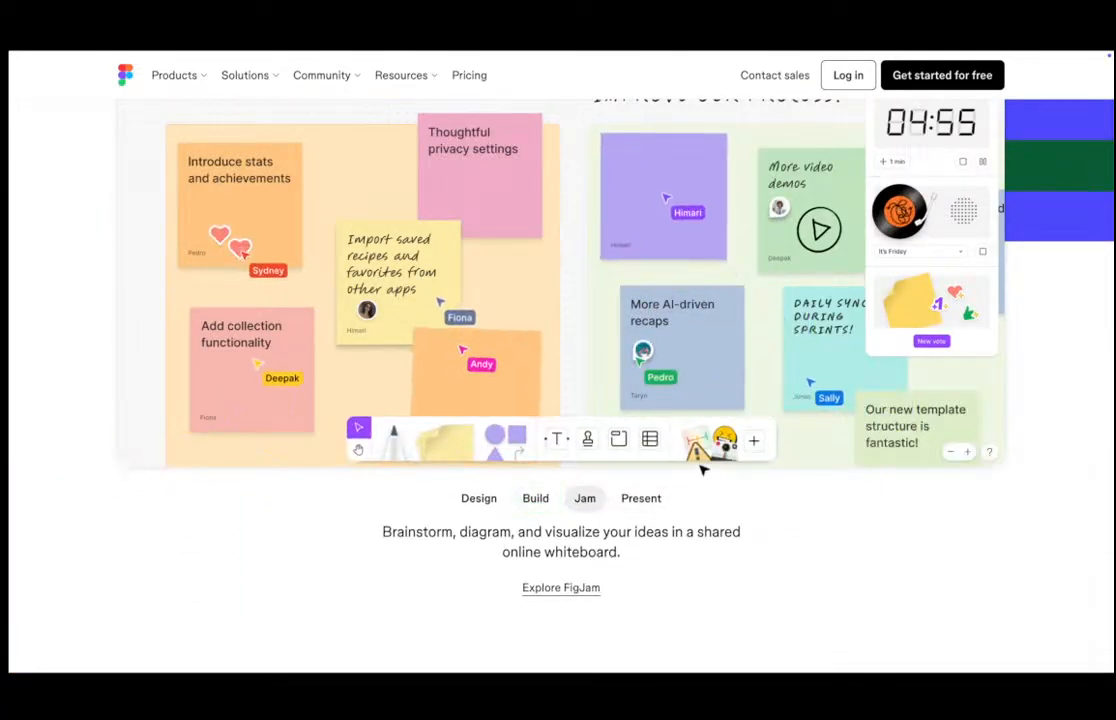
{"action": "scroll", "coordinate": [703, 470], "scroll_direction": "up", "scroll_amount": 2}
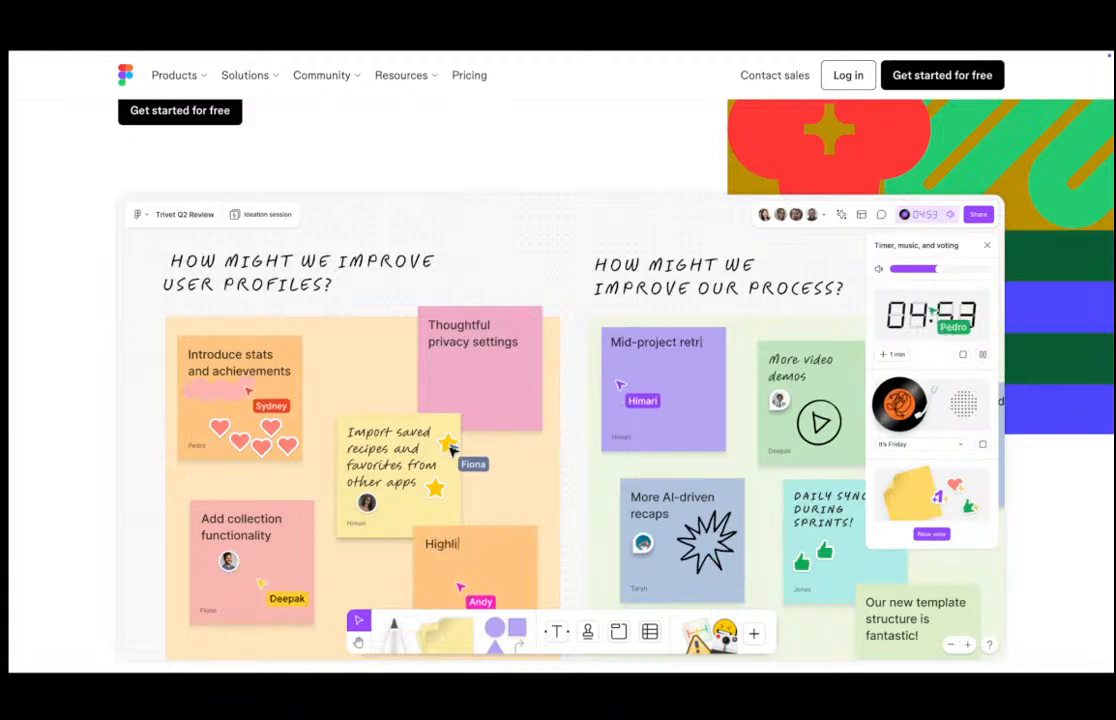
{"action": "scroll", "coordinate": [448, 498], "scroll_direction": "down", "scroll_amount": 15}
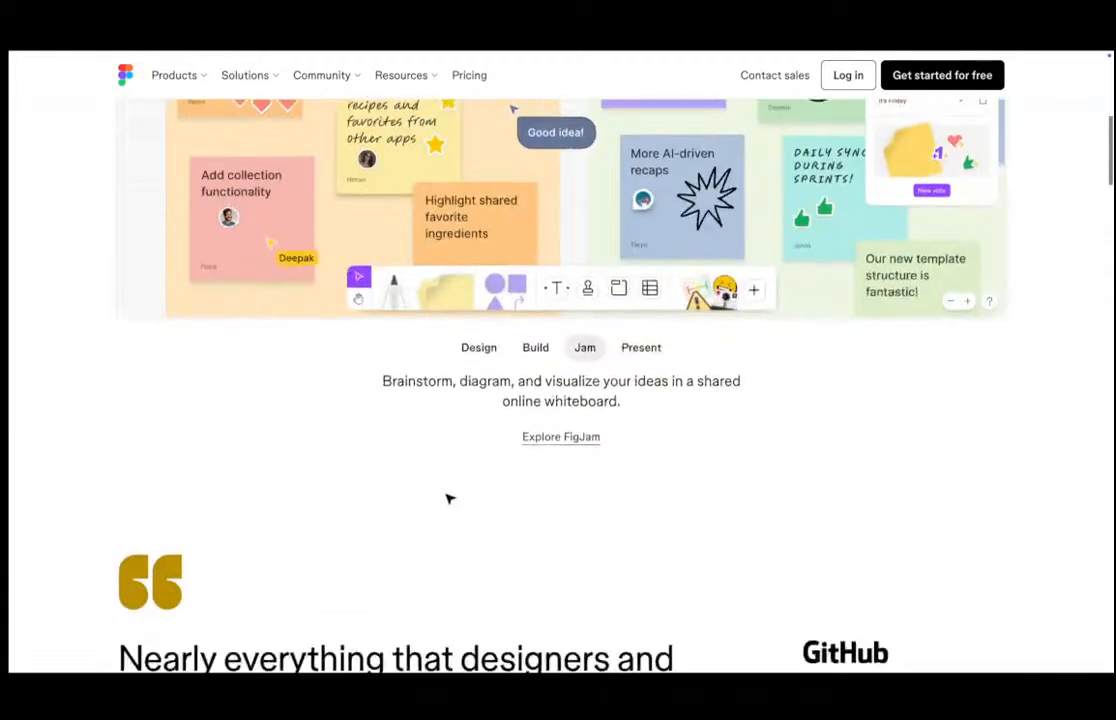
{"action": "scroll", "coordinate": [445, 498], "scroll_direction": "up", "scroll_amount": 3}
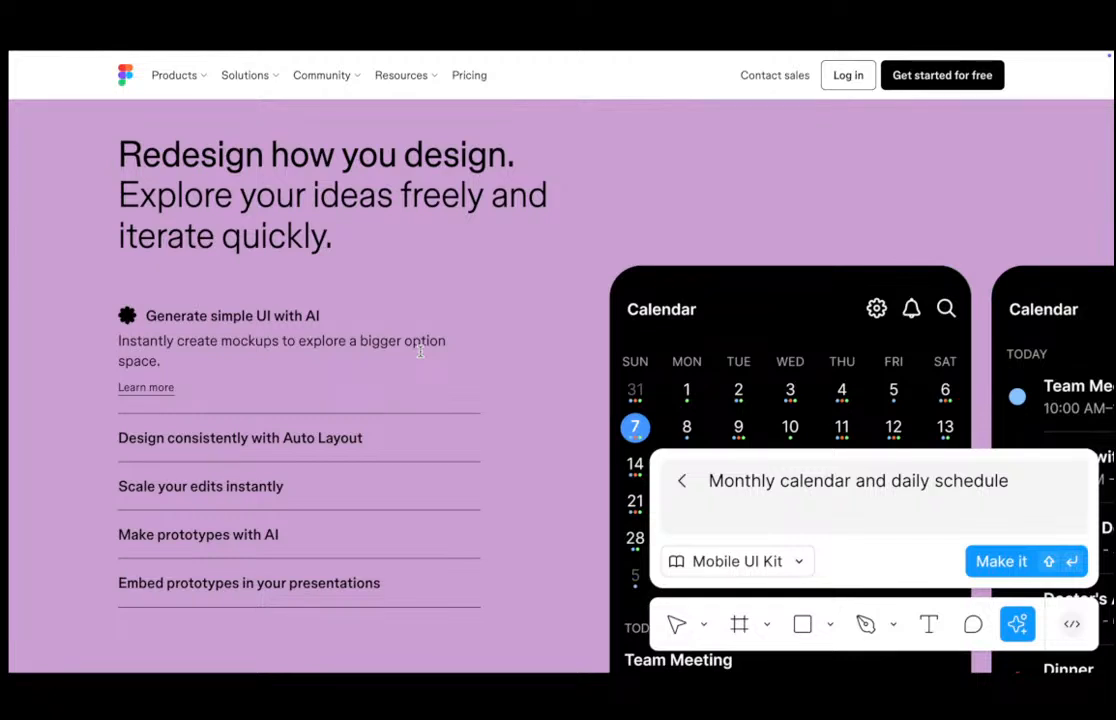
{"action": "scroll", "coordinate": [420, 350], "scroll_direction": "down", "scroll_amount": 1}
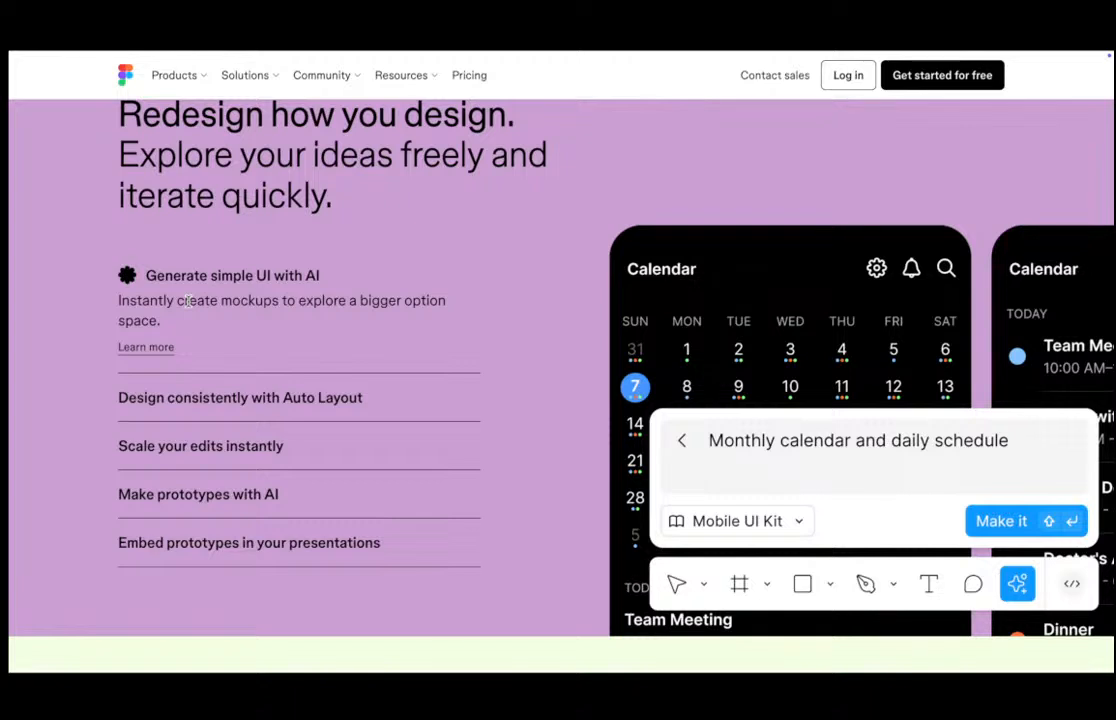
Expand the Auto Layout, Scale your edits instantly, Make prototypes with AI and Embed prototypes in your presentations feature entries.
{"action": "left_click", "coordinate": [272, 398]}
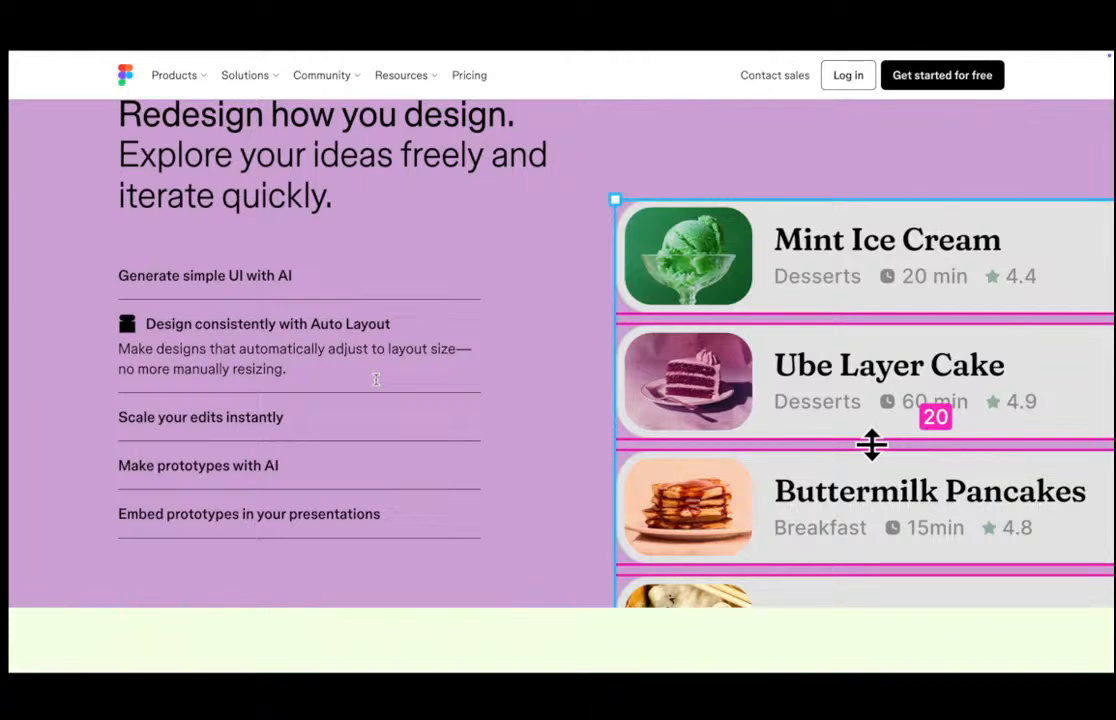
{"action": "left_click", "coordinate": [273, 425]}
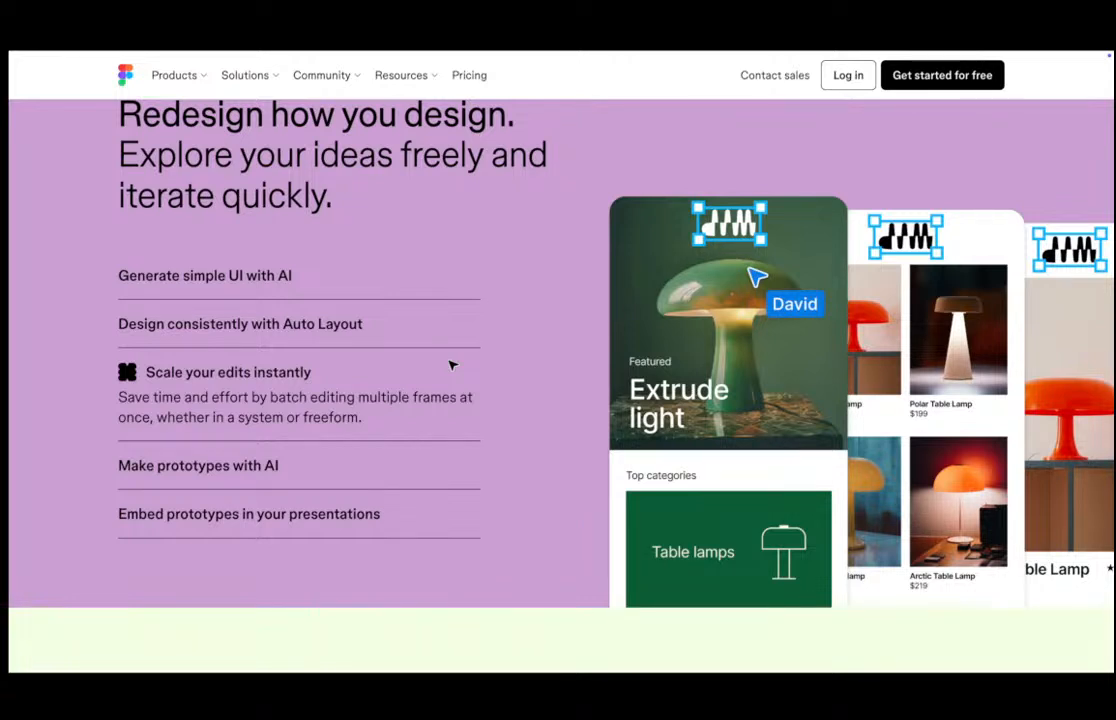
{"action": "left_click", "coordinate": [289, 471]}
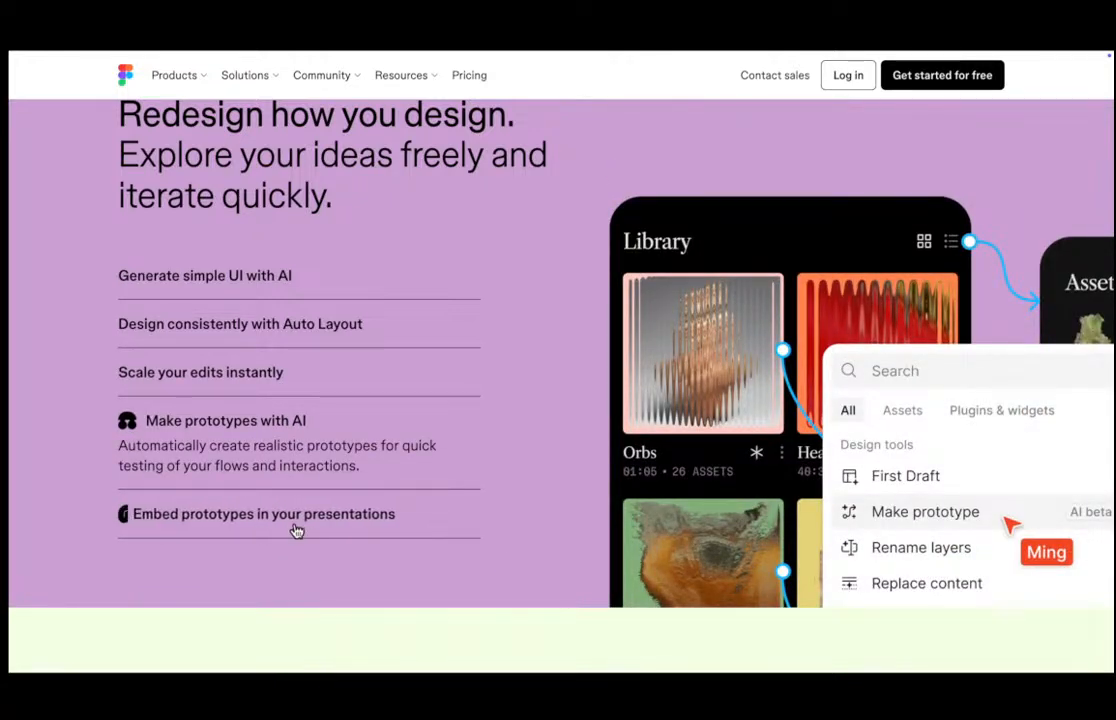
{"action": "left_click", "coordinate": [295, 523]}
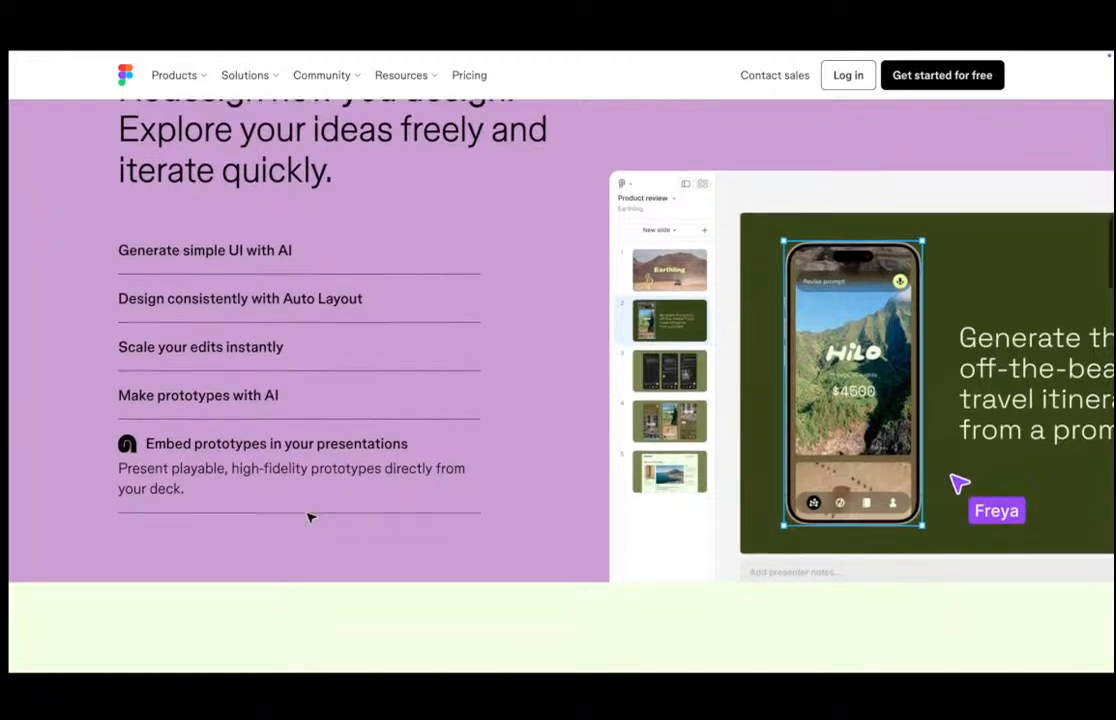
Scroll through the Bring design and dev together section and its feature cards.
{"action": "scroll", "coordinate": [310, 517], "scroll_direction": "down", "scroll_amount": 1}
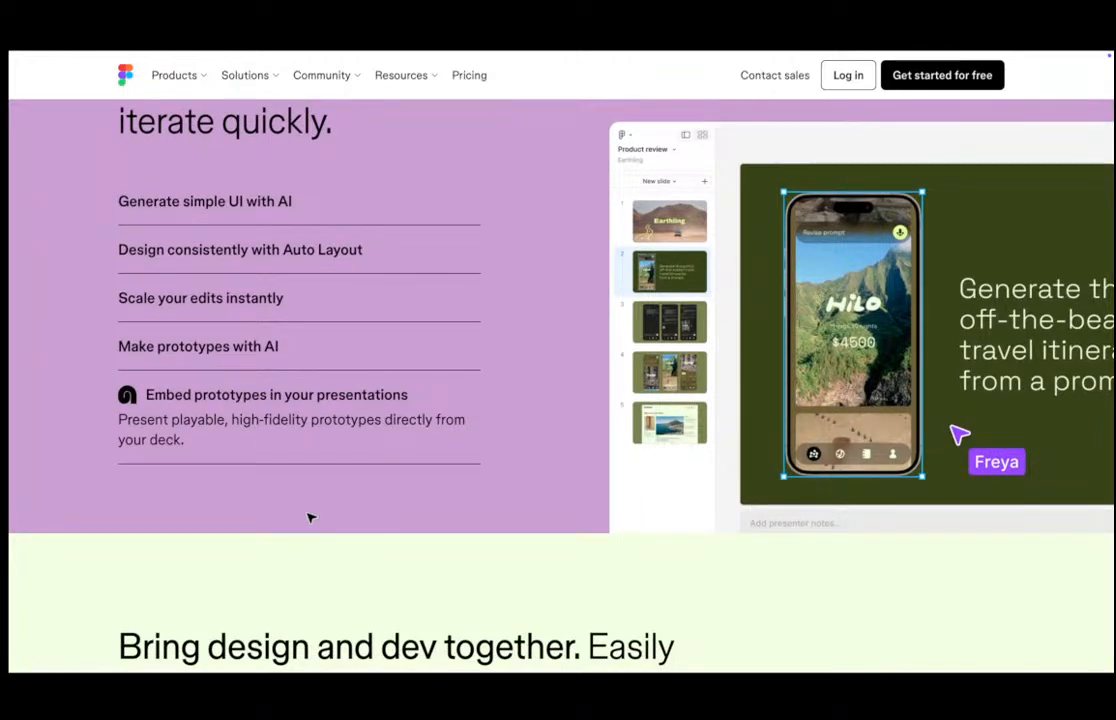
{"action": "scroll", "coordinate": [314, 476], "scroll_direction": "down", "scroll_amount": 5}
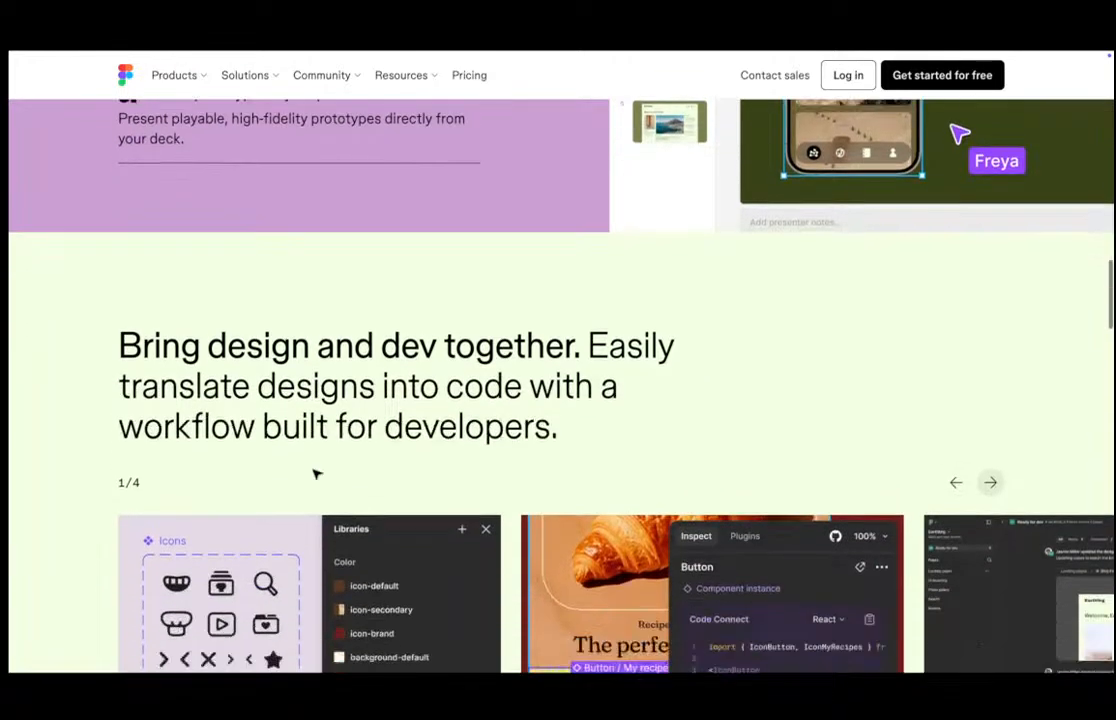
{"action": "scroll", "coordinate": [316, 462], "scroll_direction": "down", "scroll_amount": 7}
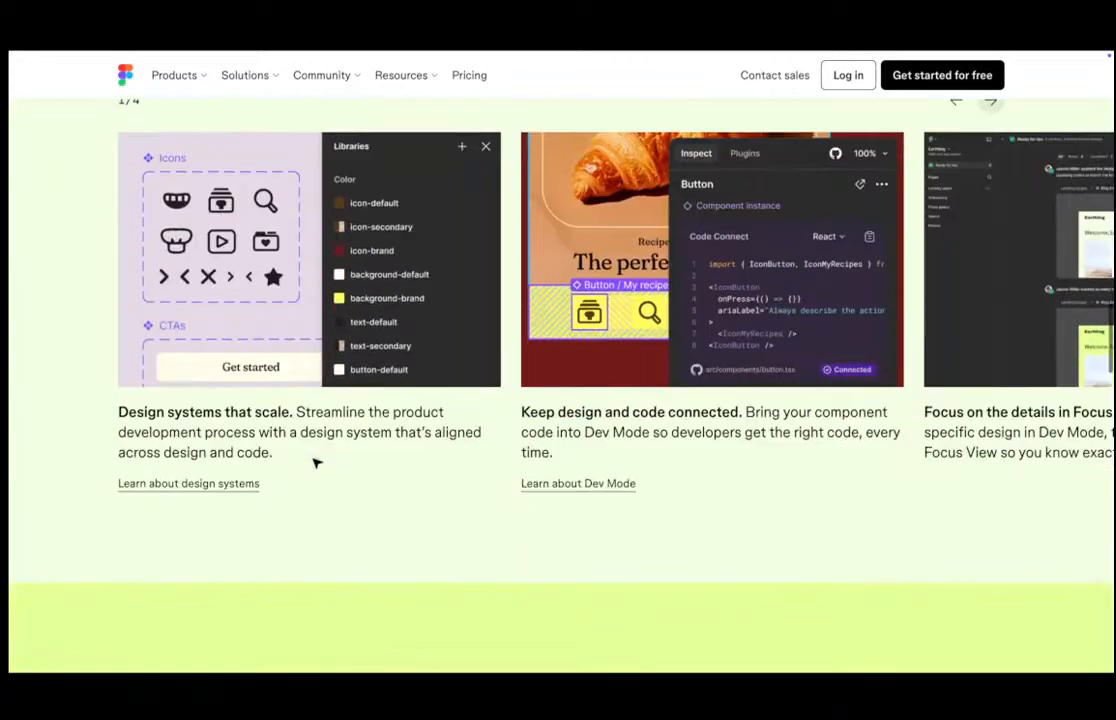
{"action": "scroll", "coordinate": [316, 462], "scroll_direction": "up", "scroll_amount": 5}
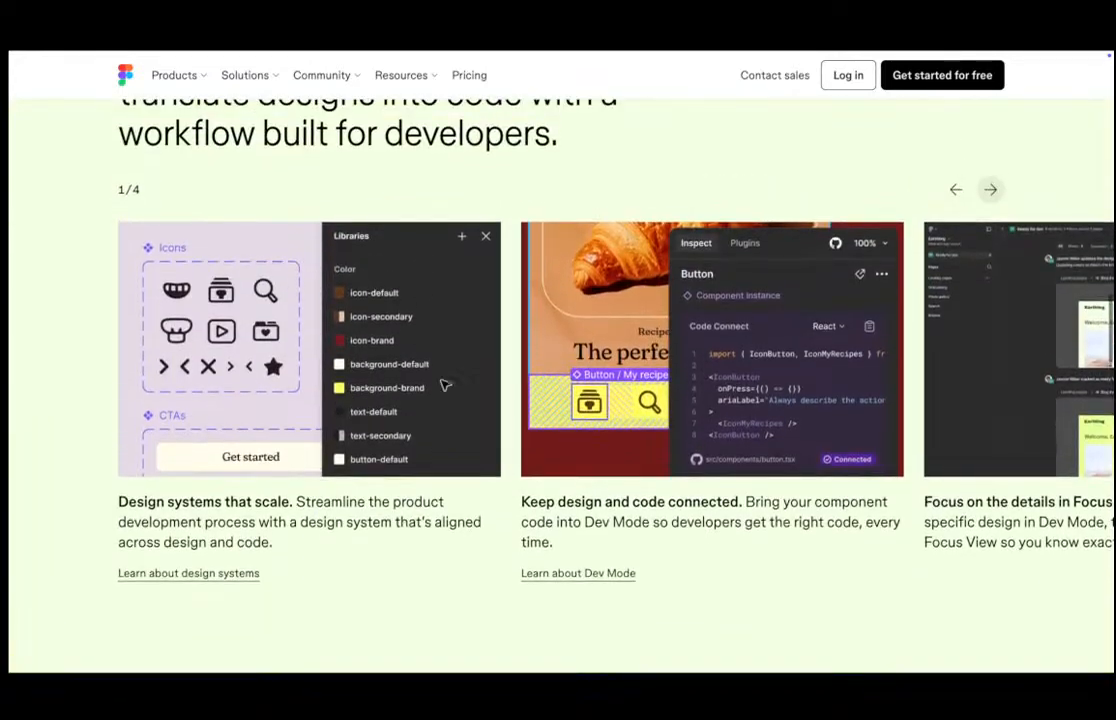
{"action": "scroll", "coordinate": [673, 458], "scroll_direction": "down", "scroll_amount": 1}
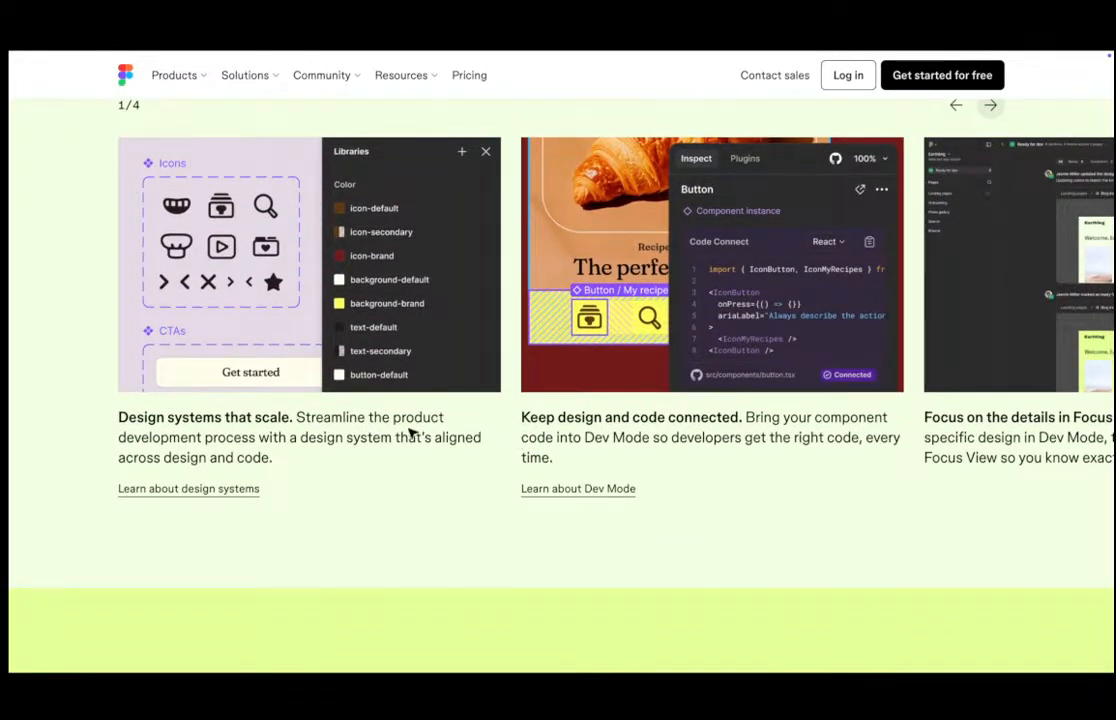
{"action": "scroll", "coordinate": [410, 434], "scroll_direction": "down", "scroll_amount": 1}
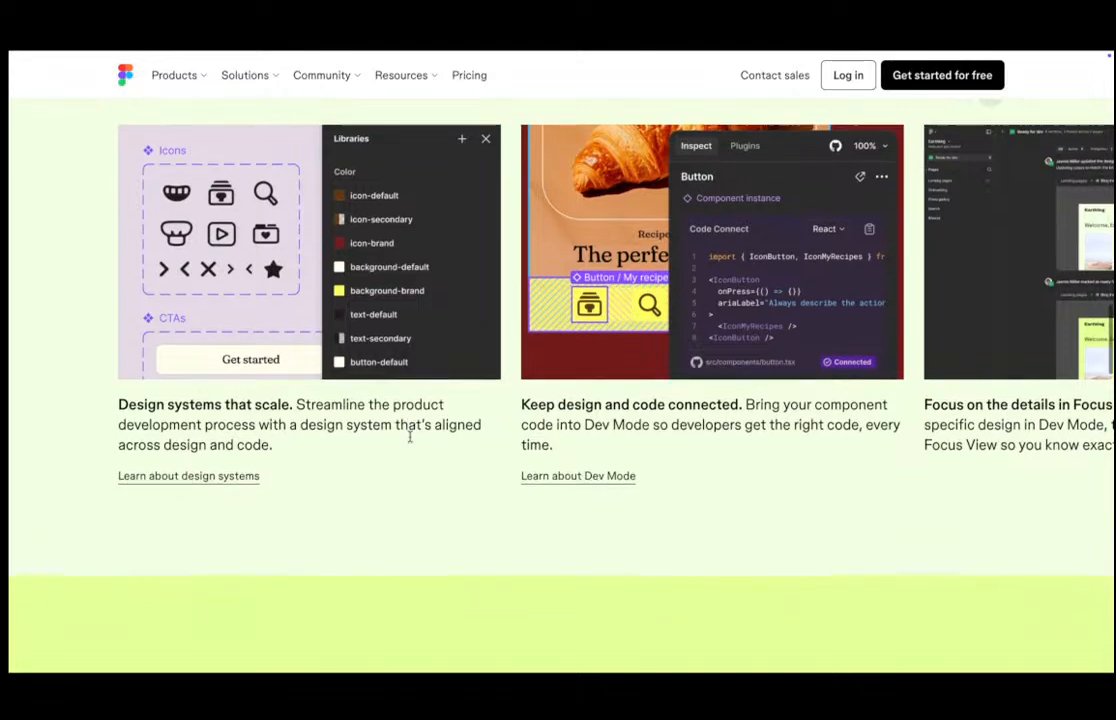
{"action": "scroll", "coordinate": [410, 437], "scroll_direction": "down", "scroll_amount": 6}
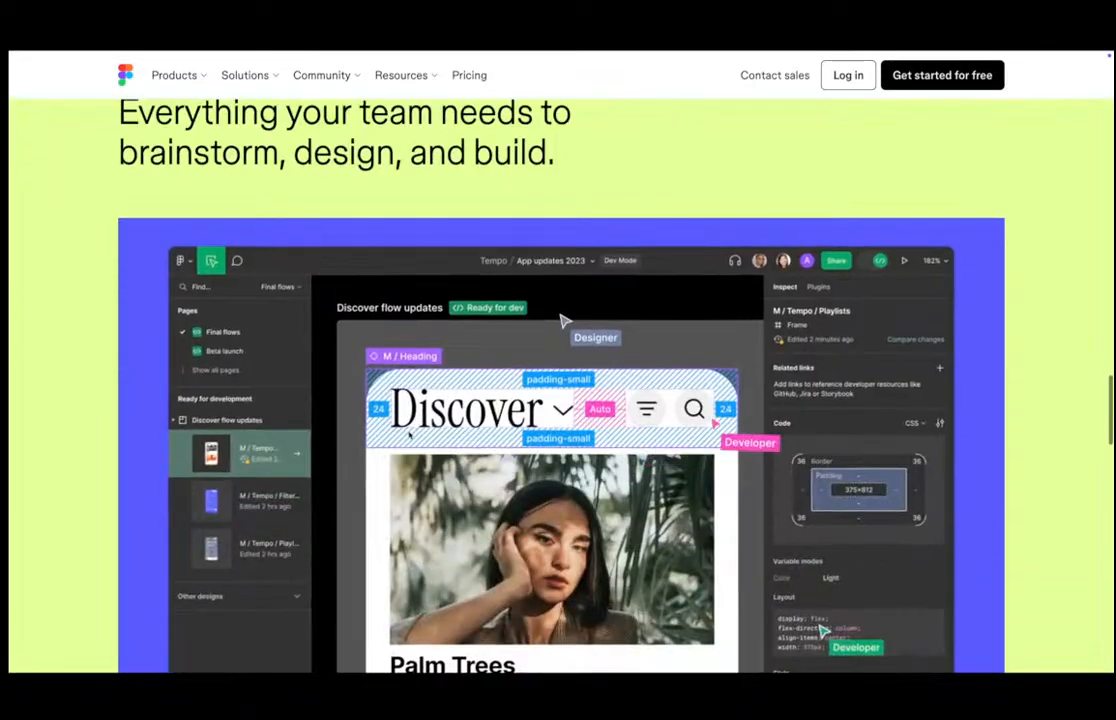
{"action": "scroll", "coordinate": [418, 436], "scroll_direction": "down", "scroll_amount": 6}
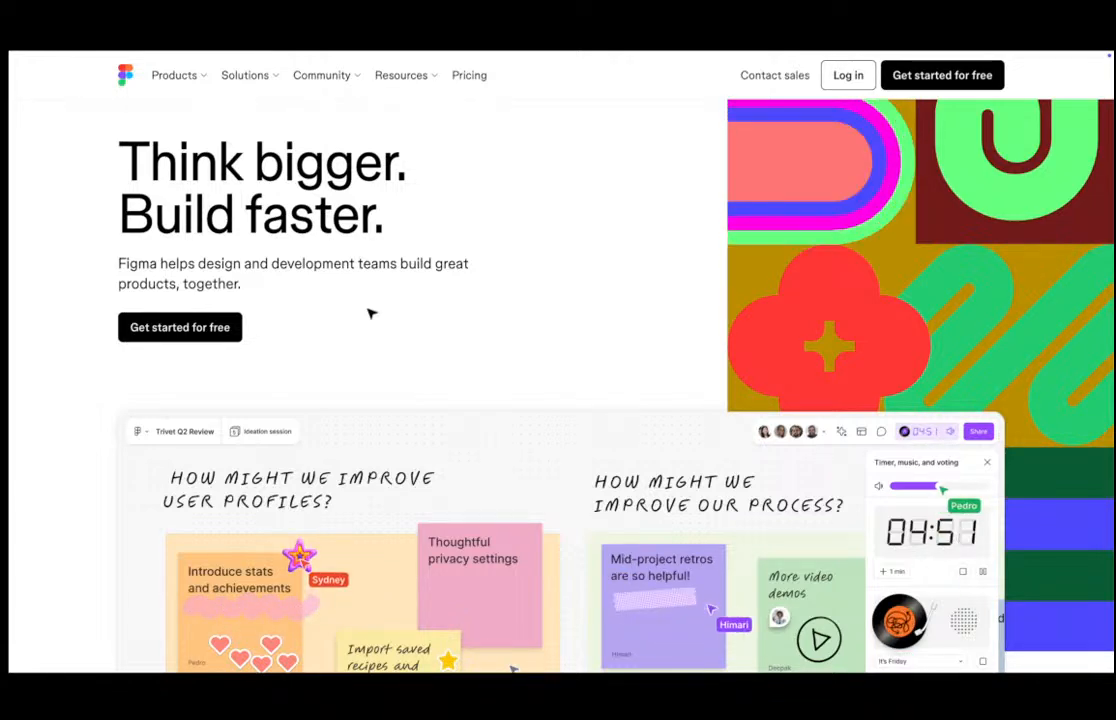
Start signing up for free from the homepage and continue with Google to sign back in.
{"action": "left_click", "coordinate": [165, 336]}
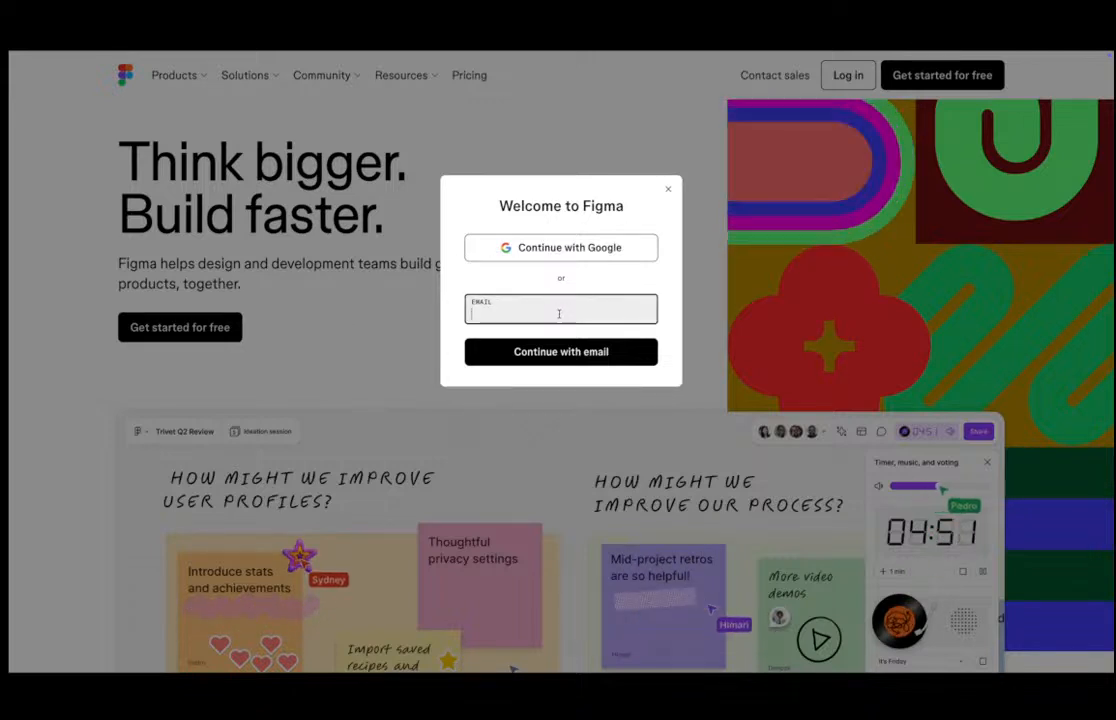
{"action": "left_click", "coordinate": [531, 248]}
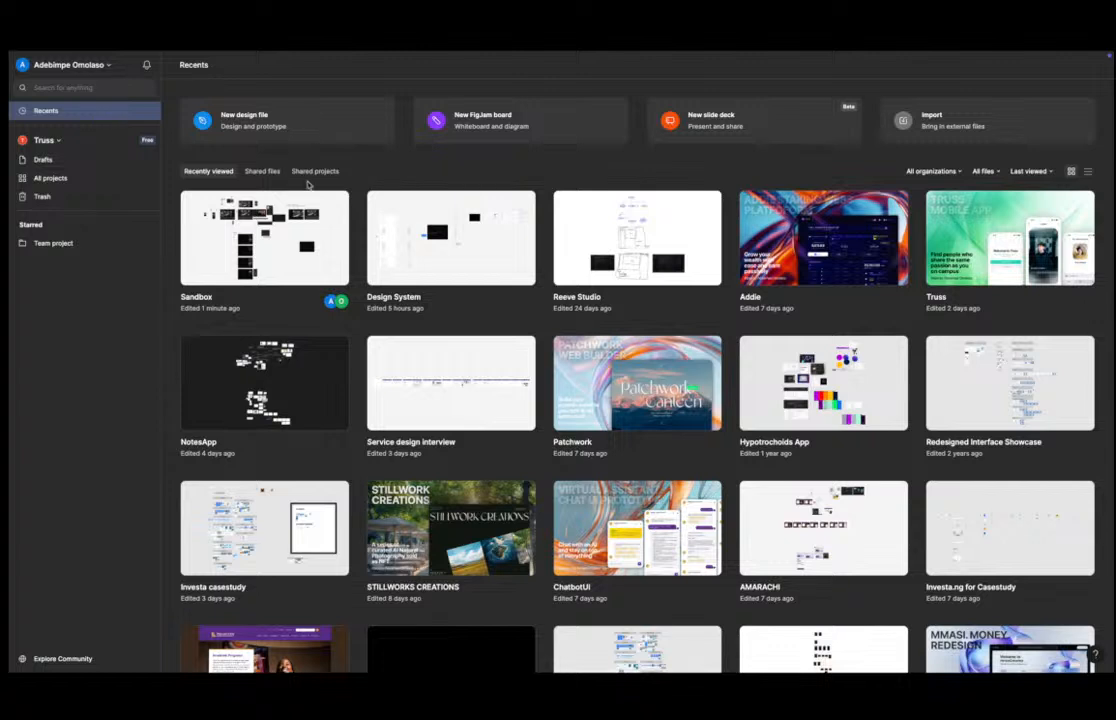
Create a new design file from Drafts and dismiss the draft notice.
{"action": "left_click", "coordinate": [105, 159]}
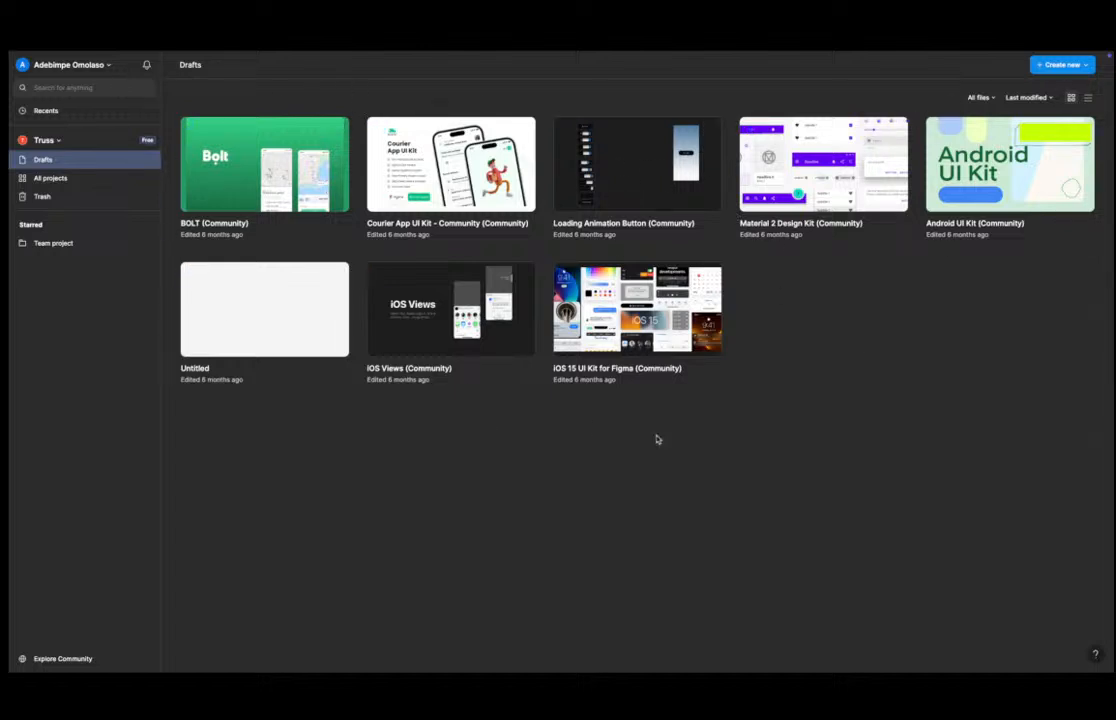
{"action": "left_click", "coordinate": [1066, 65]}
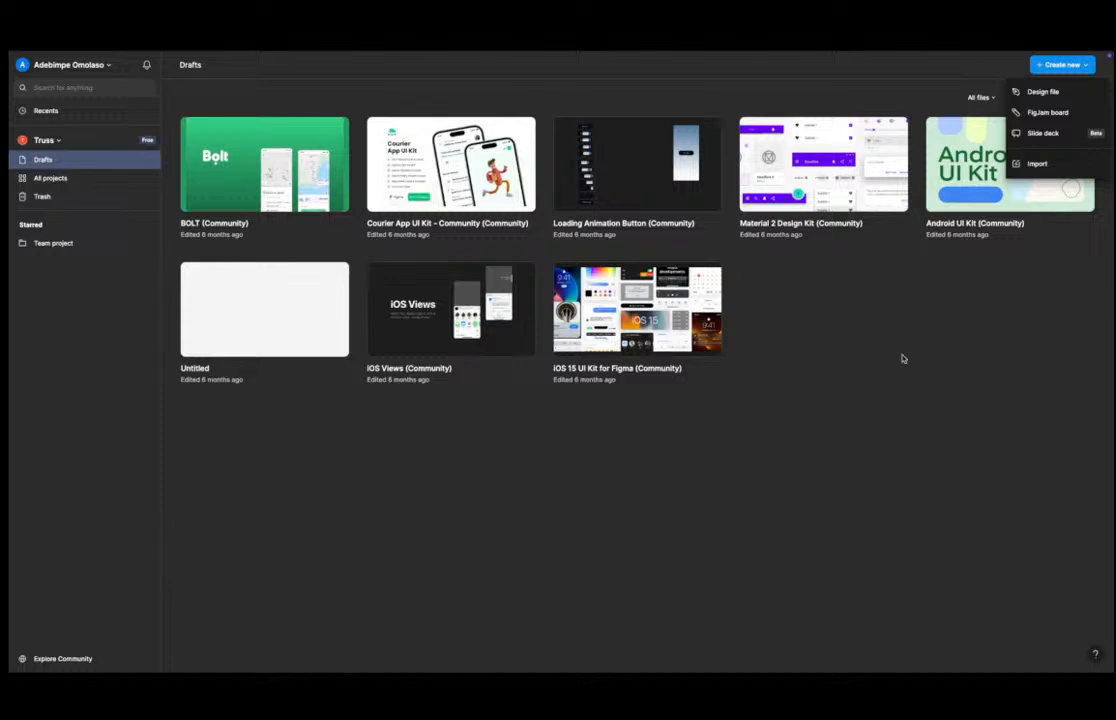
{"action": "left_click", "coordinate": [1054, 93]}
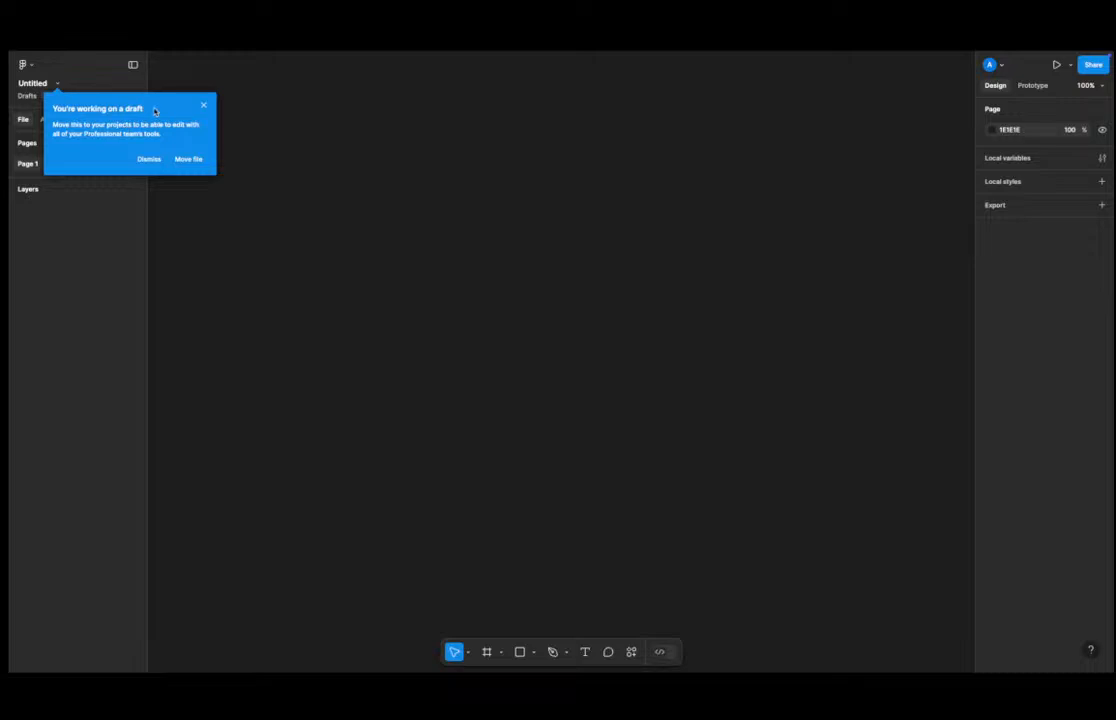
{"action": "left_click", "coordinate": [148, 160]}
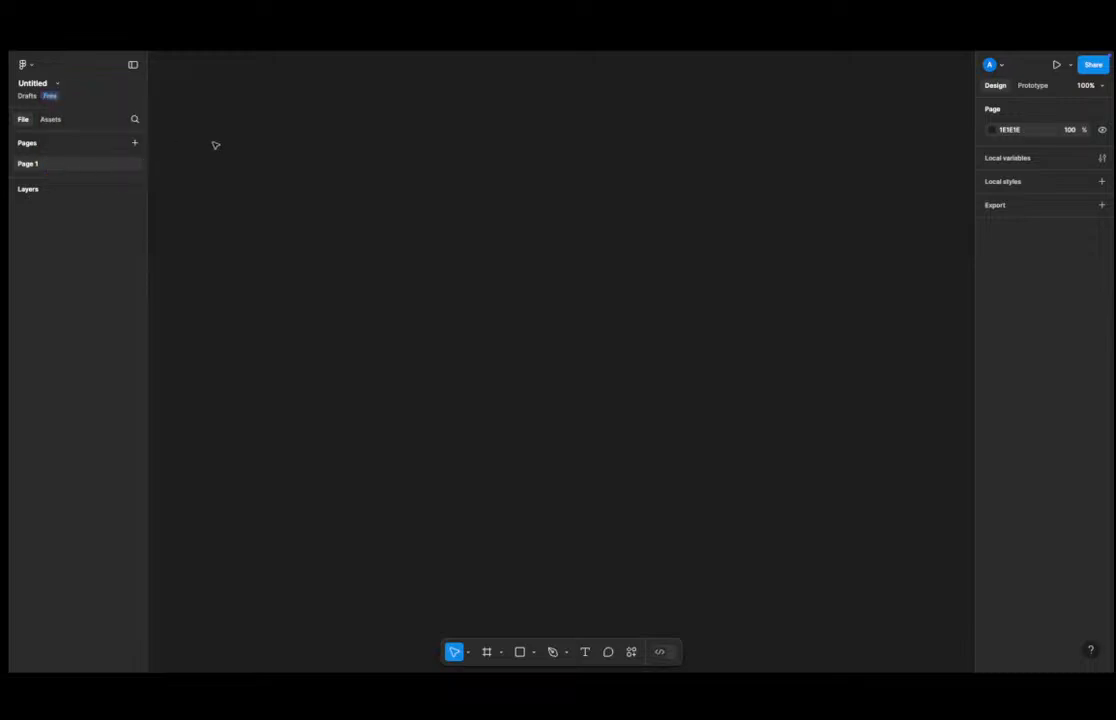
Examine the file title's rename field and the file options menu without changing anything.
{"action": "left_click", "coordinate": [32, 82]}
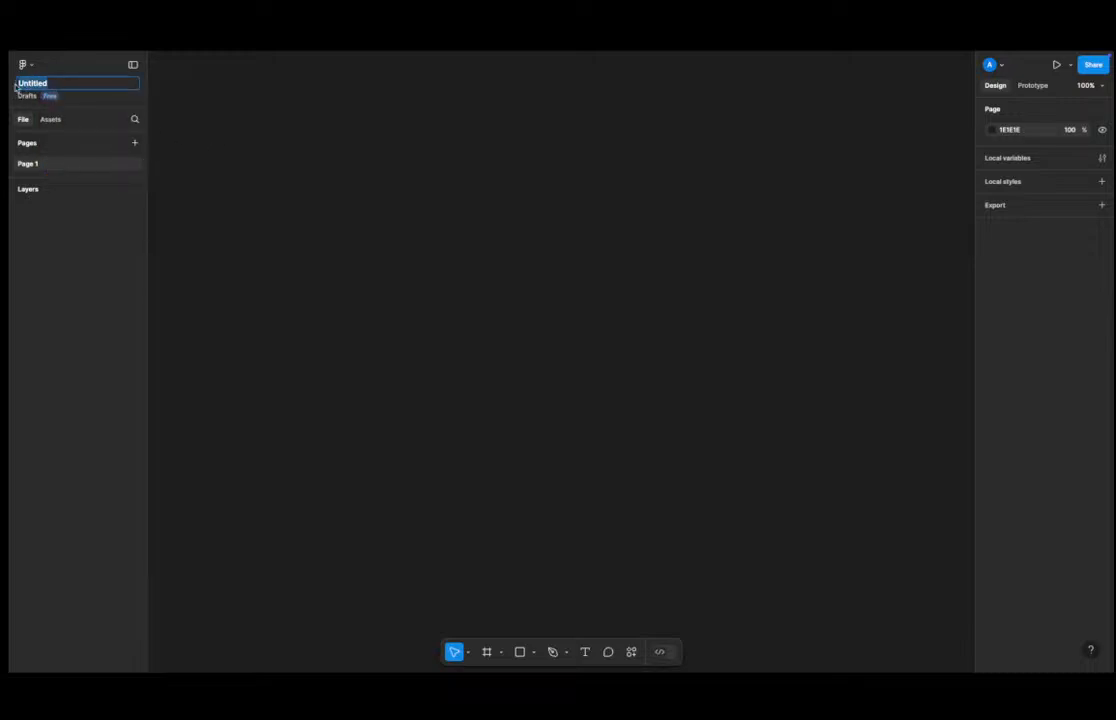
{"action": "left_click", "coordinate": [230, 104]}
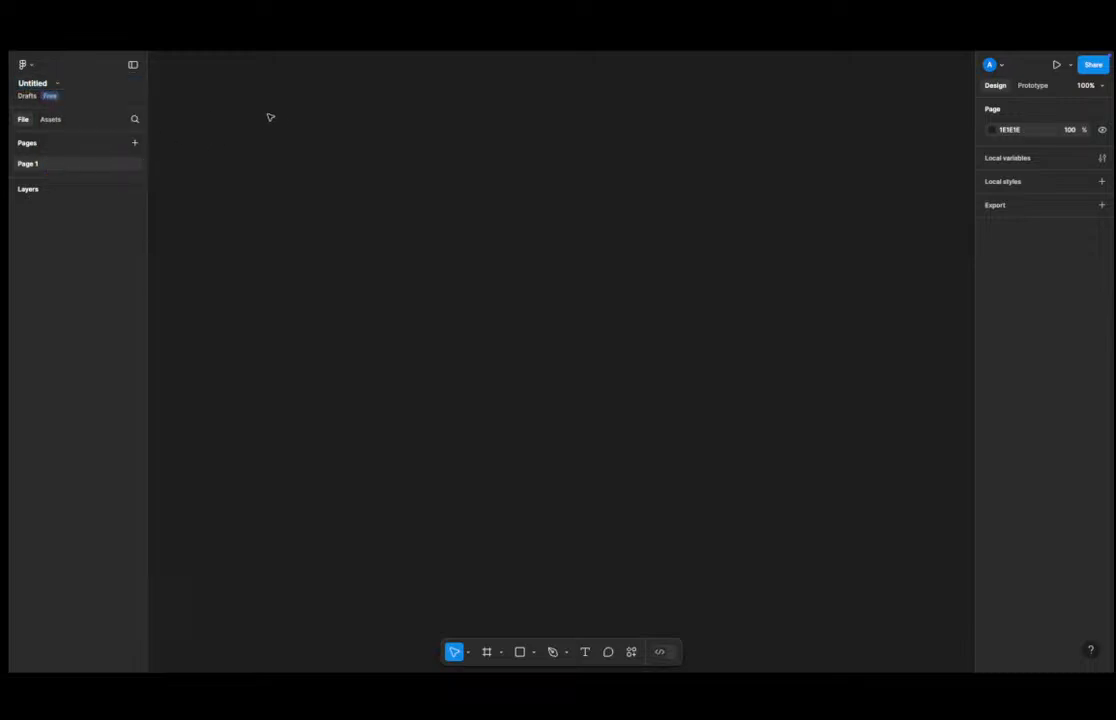
{"action": "left_click", "coordinate": [35, 86]}
{"action": "left_click", "coordinate": [161, 80]}
{"action": "left_click", "coordinate": [59, 85]}
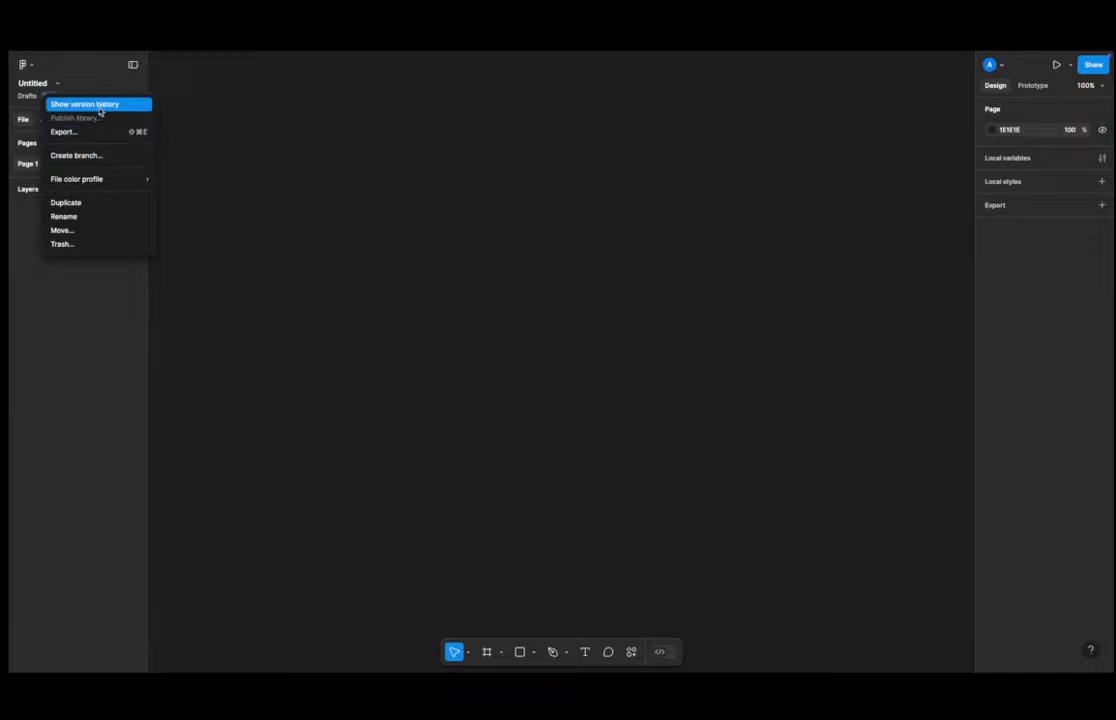
{"action": "mouse_move", "coordinate": [125, 180]}
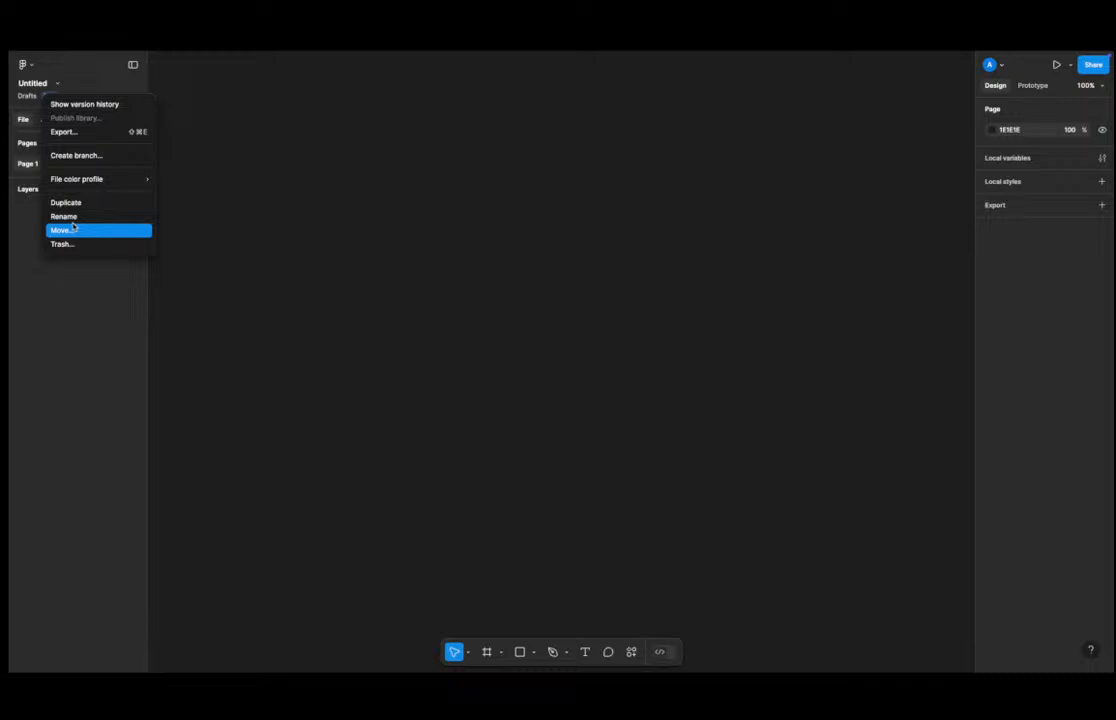
{"action": "left_click", "coordinate": [27, 243]}
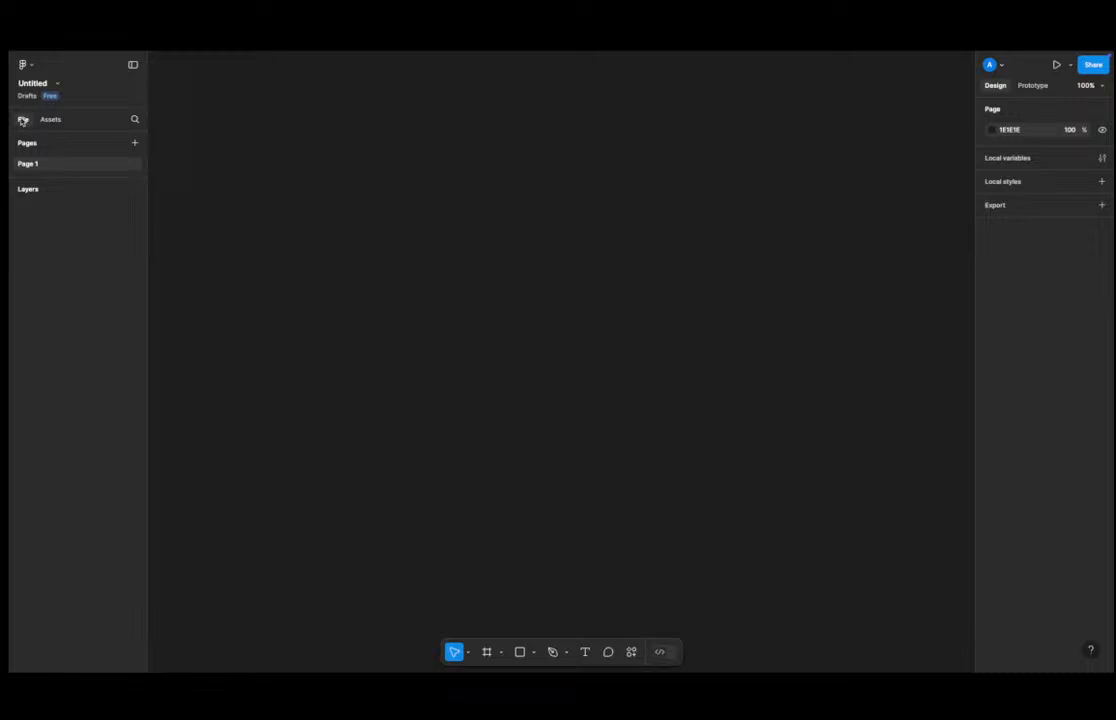
Open the Assets panel and review the file's libraries in the Manage libraries dialog.
{"action": "left_click", "coordinate": [50, 120]}
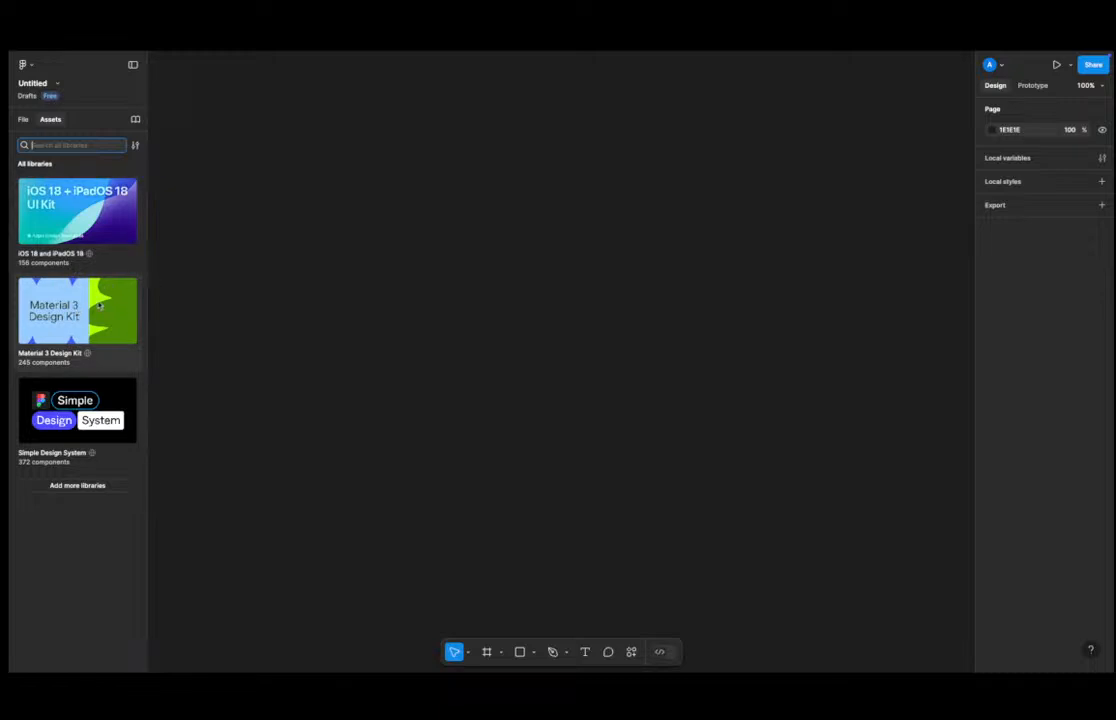
{"action": "left_click", "coordinate": [214, 297]}
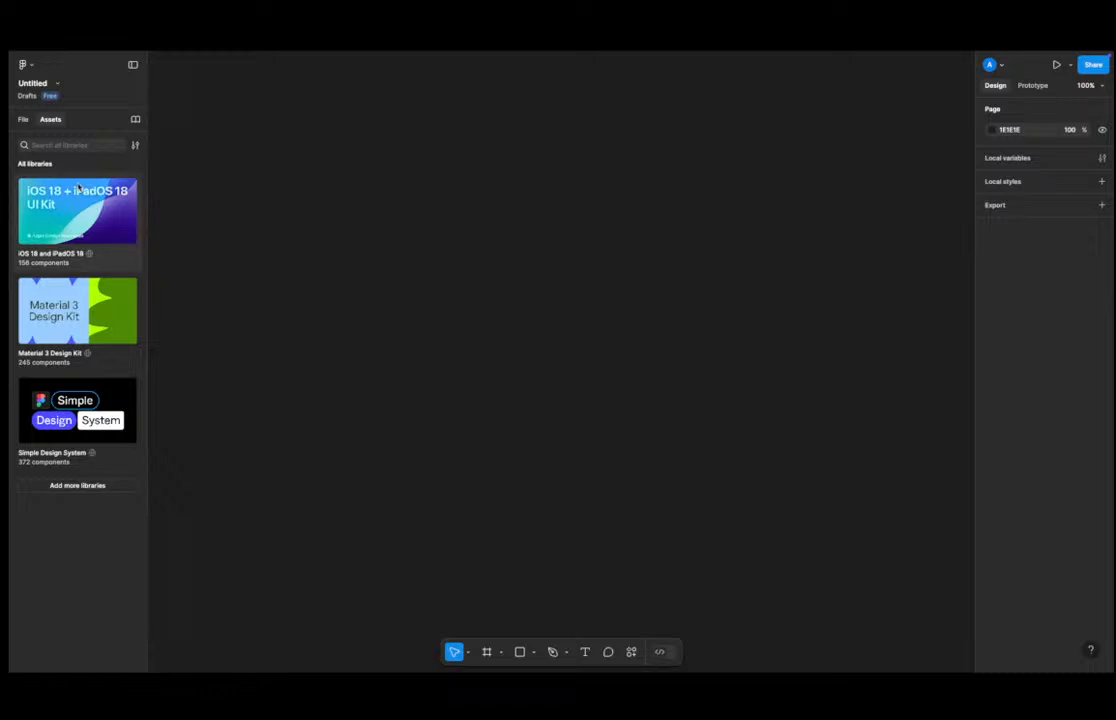
{"action": "left_click", "coordinate": [135, 119]}
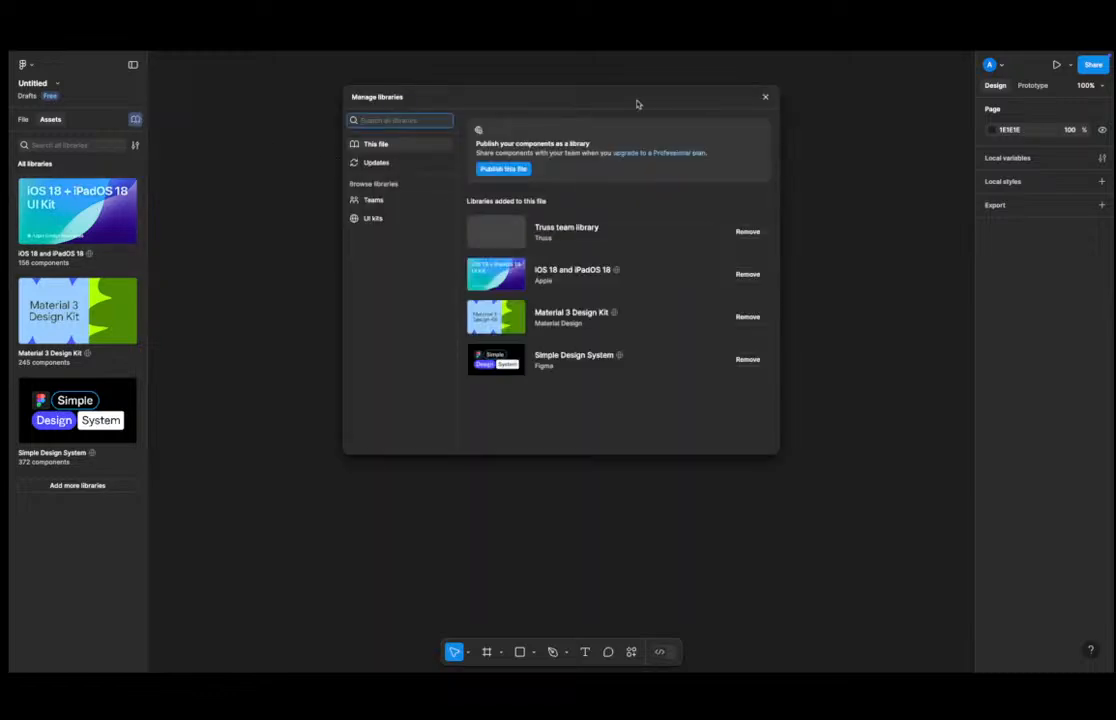
{"action": "left_click", "coordinate": [765, 97]}
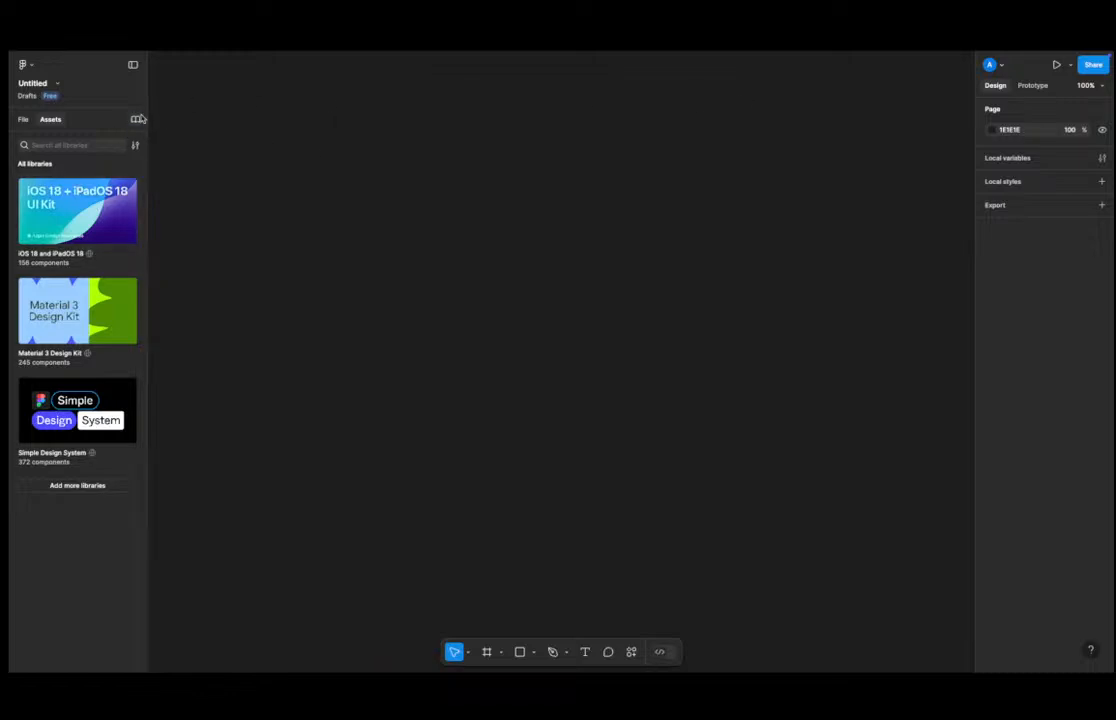
{"action": "left_click", "coordinate": [136, 121]}
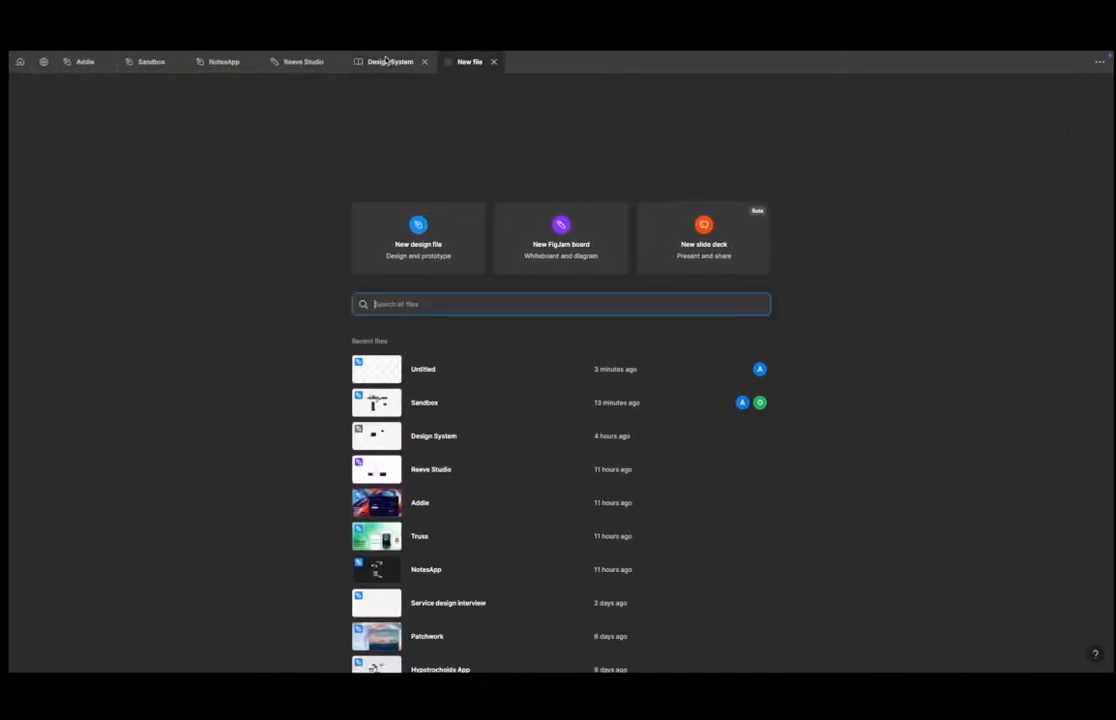
Switch between the open Design System, Reeve Studio and Sandbox file tabs to compare them.
{"action": "left_click", "coordinate": [386, 62]}
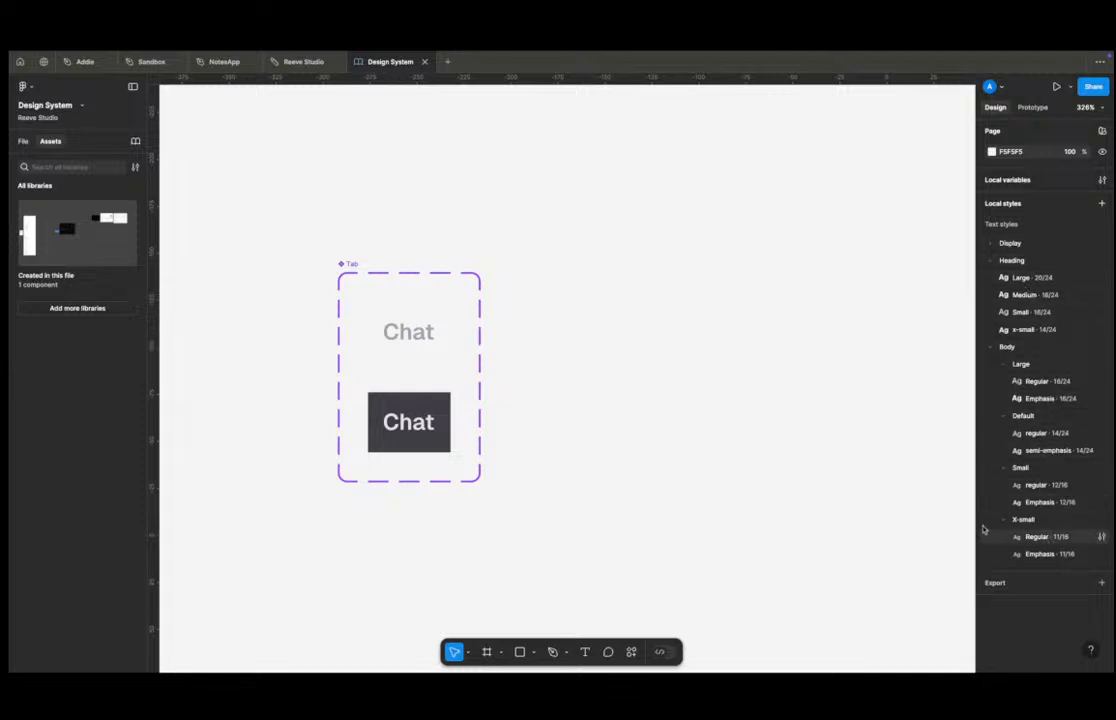
{"action": "left_click", "coordinate": [21, 146]}
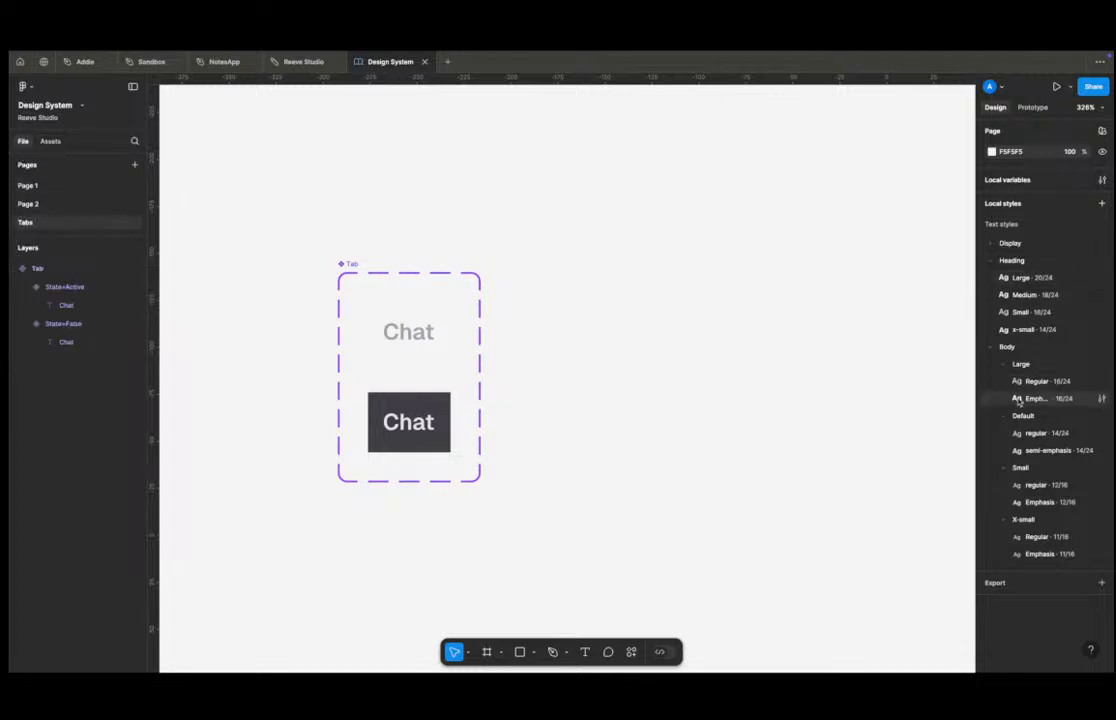
{"action": "left_click", "coordinate": [266, 64]}
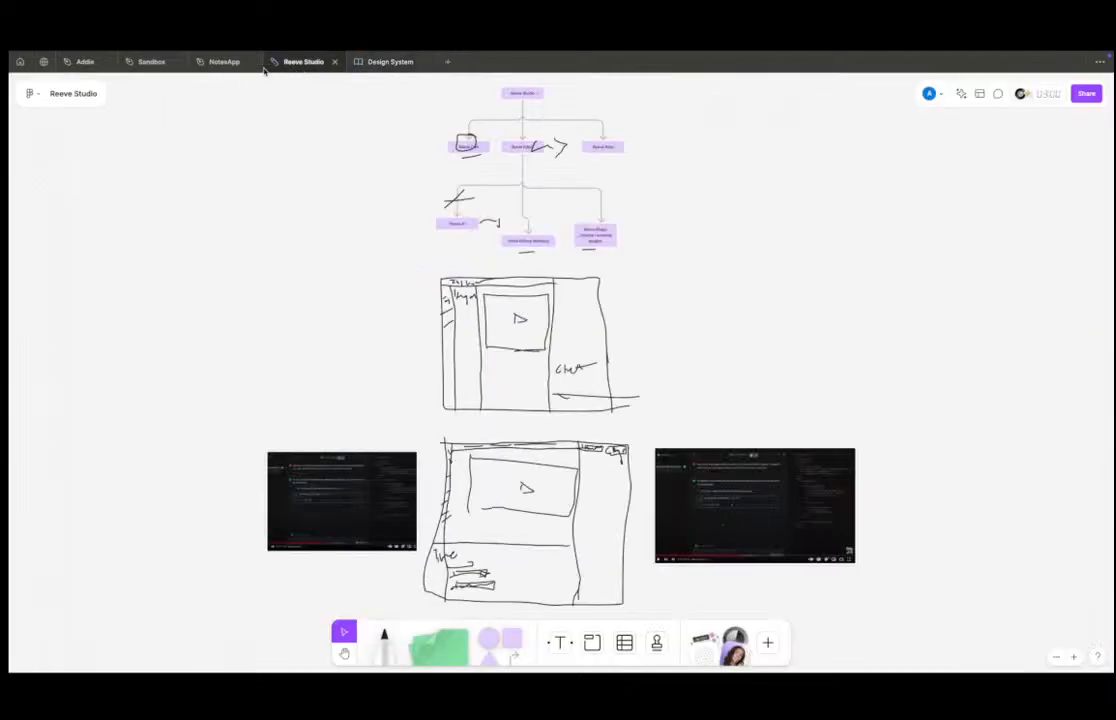
{"action": "left_click", "coordinate": [200, 62]}
{"action": "left_click", "coordinate": [142, 64]}
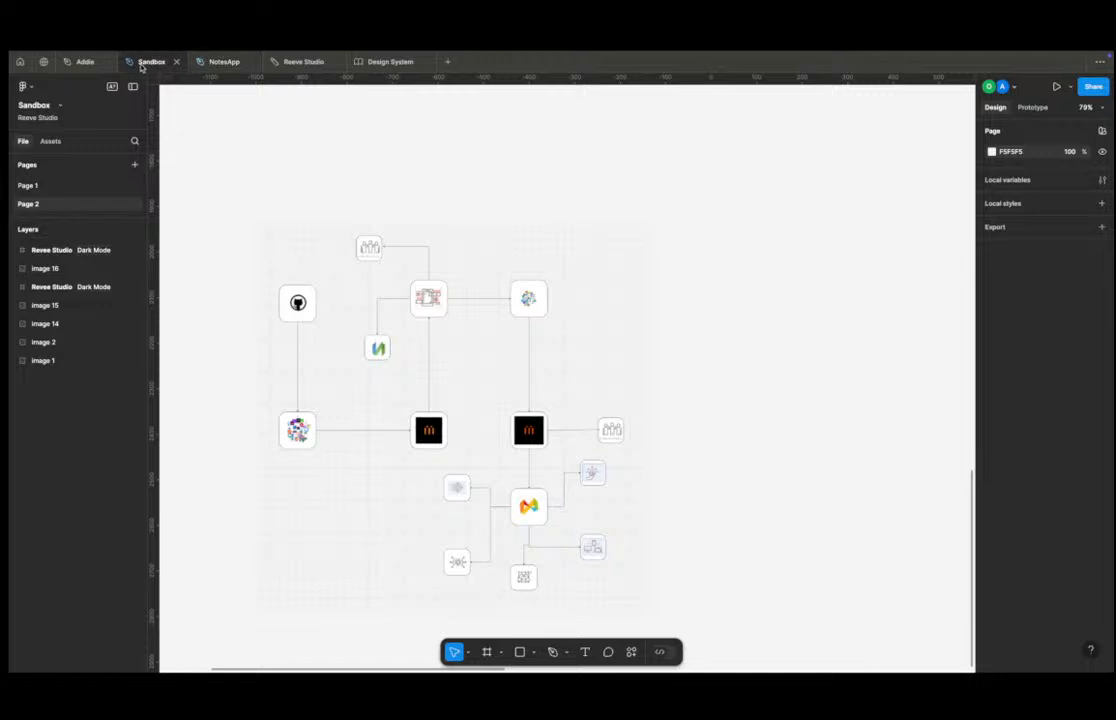
Pan and zoom around the Sandbox canvas to examine its screen designs.
{"action": "scroll", "coordinate": [690, 324], "scroll_direction": "down", "scroll_amount": 10}
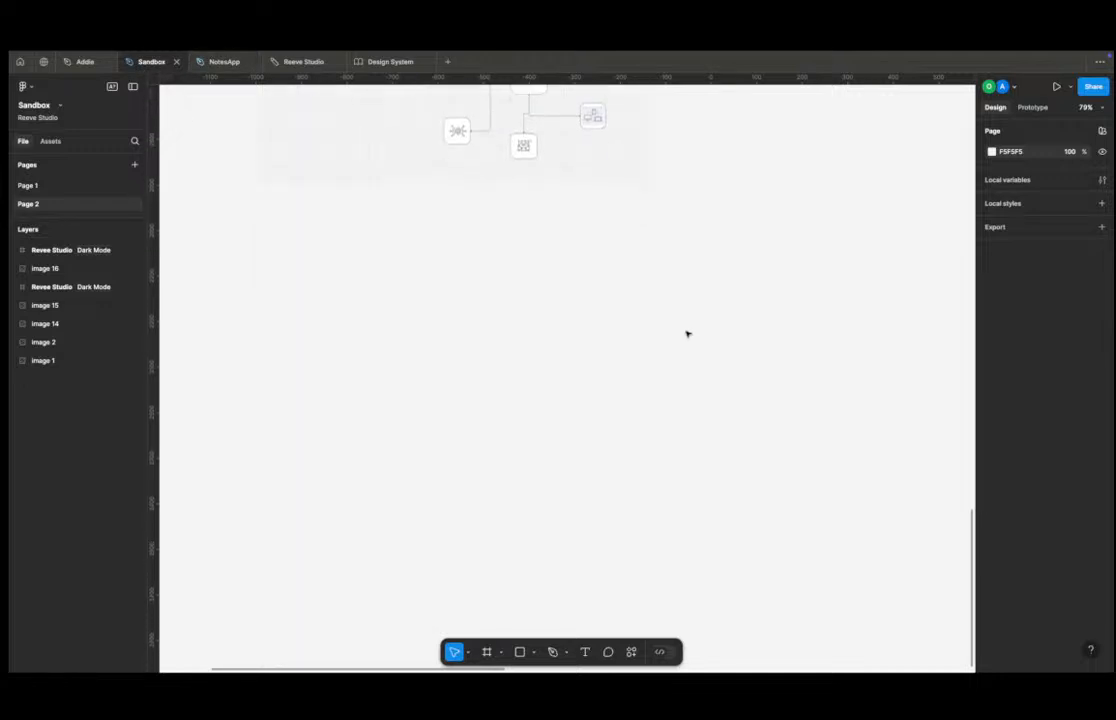
{"action": "scroll", "coordinate": [690, 340], "scroll_direction": "down", "scroll_amount": 5}
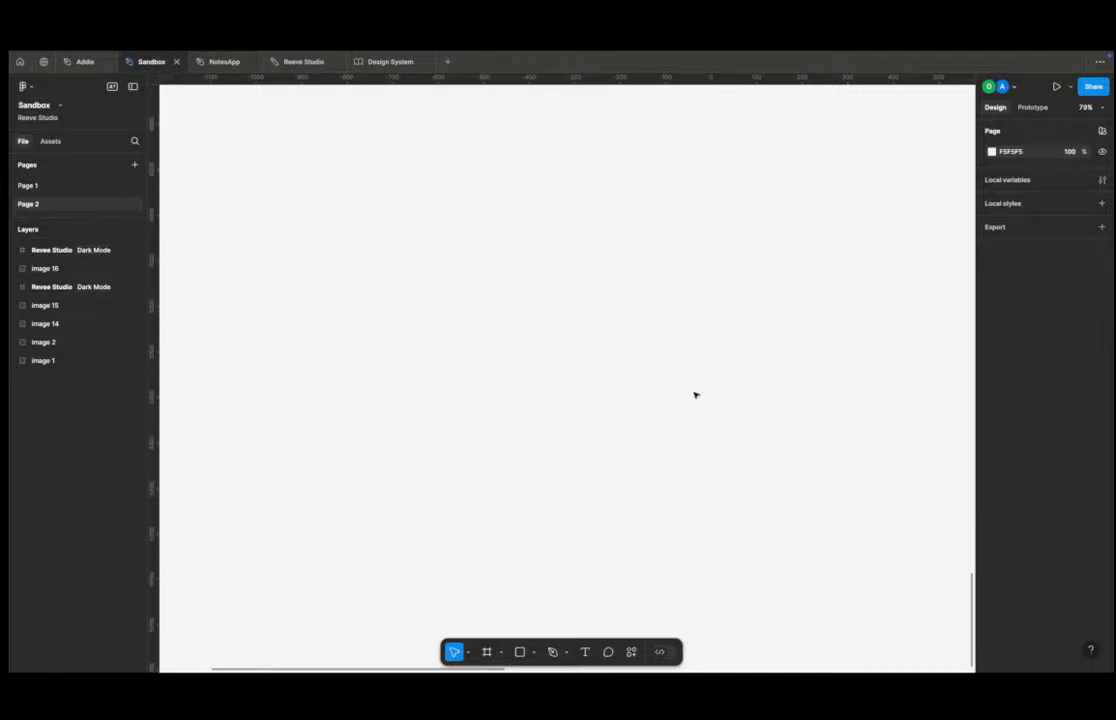
{"action": "scroll", "coordinate": [697, 400], "scroll_direction": "up", "scroll_amount": 10}
{"action": "scroll", "coordinate": [700, 390], "scroll_direction": "down", "scroll_amount": 4}
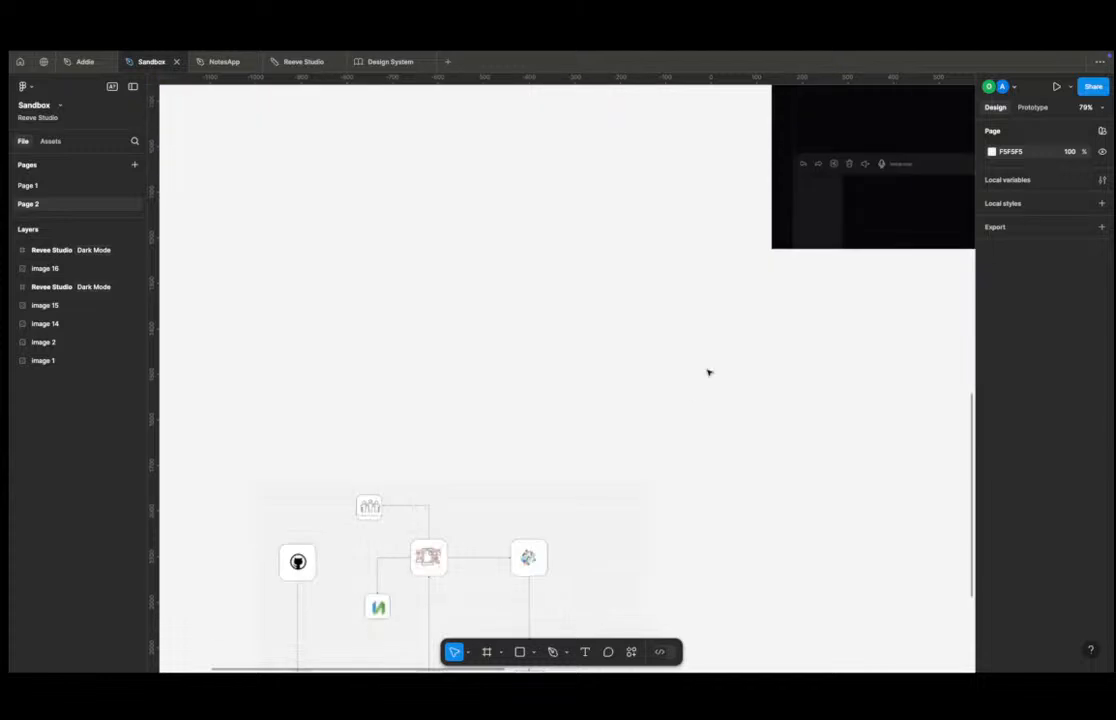
{"action": "scroll", "coordinate": [708, 373], "scroll_direction": "up", "scroll_amount": 10}
{"action": "scroll", "coordinate": [615, 523], "scroll_direction": "right", "scroll_amount": 3}
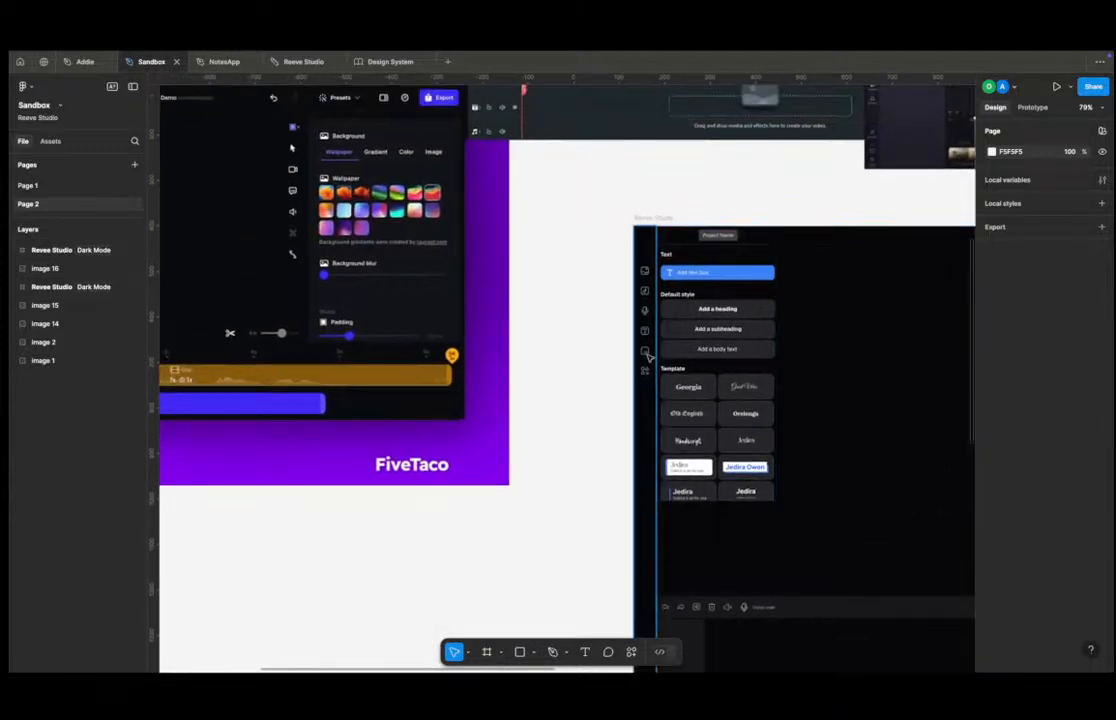
{"action": "scroll", "coordinate": [680, 289], "scroll_direction": "down", "scroll_amount": 5}
{"action": "scroll", "coordinate": [685, 296], "scroll_direction": "up", "scroll_amount": 12}
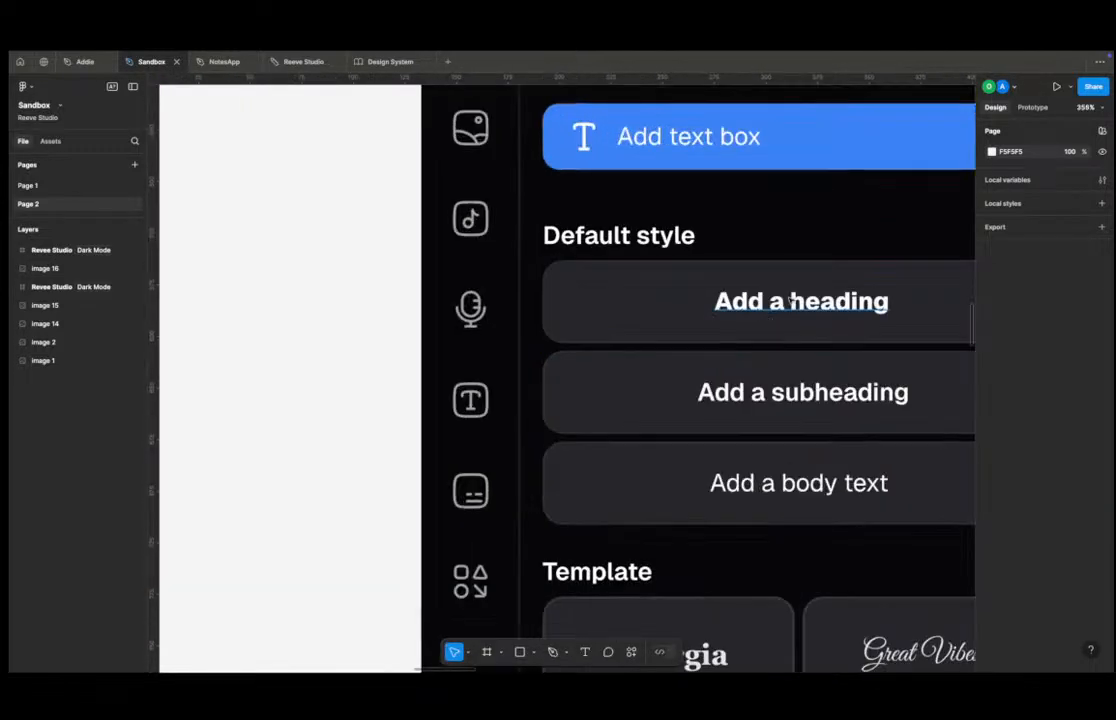
{"action": "left_click", "coordinate": [790, 299]}
{"action": "scroll", "coordinate": [790, 320], "scroll_direction": "right", "scroll_amount": 4}
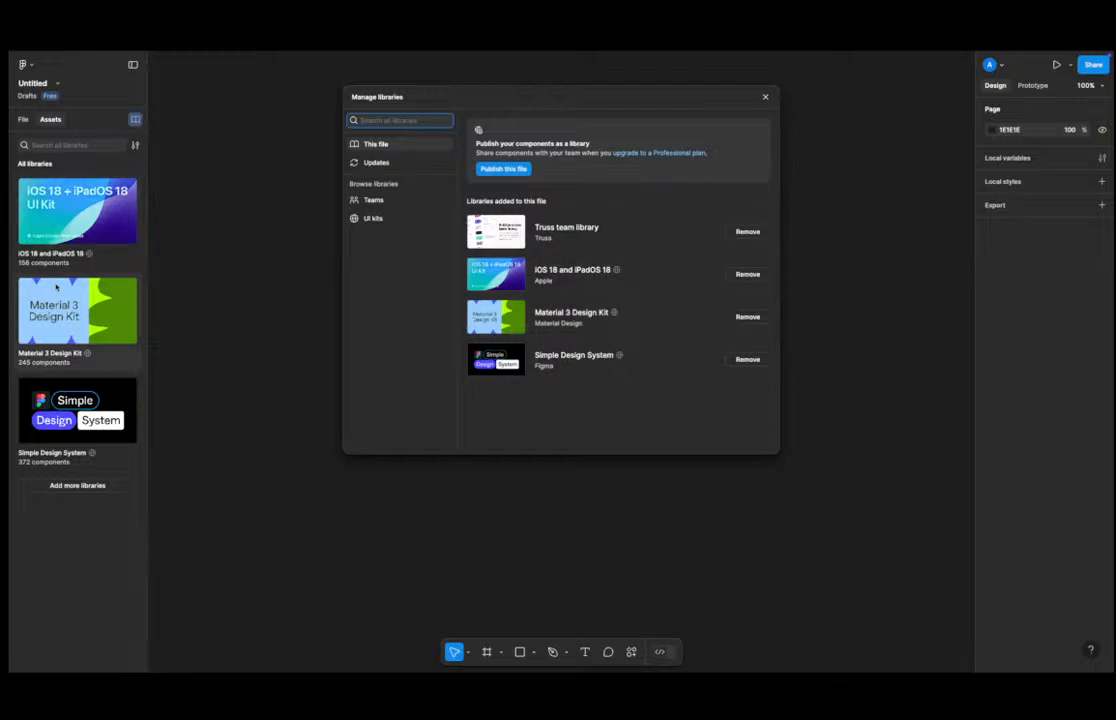
Close the Manage libraries dialog and open Pinterest in the browser from the command bar.
{"action": "left_click", "coordinate": [765, 99]}
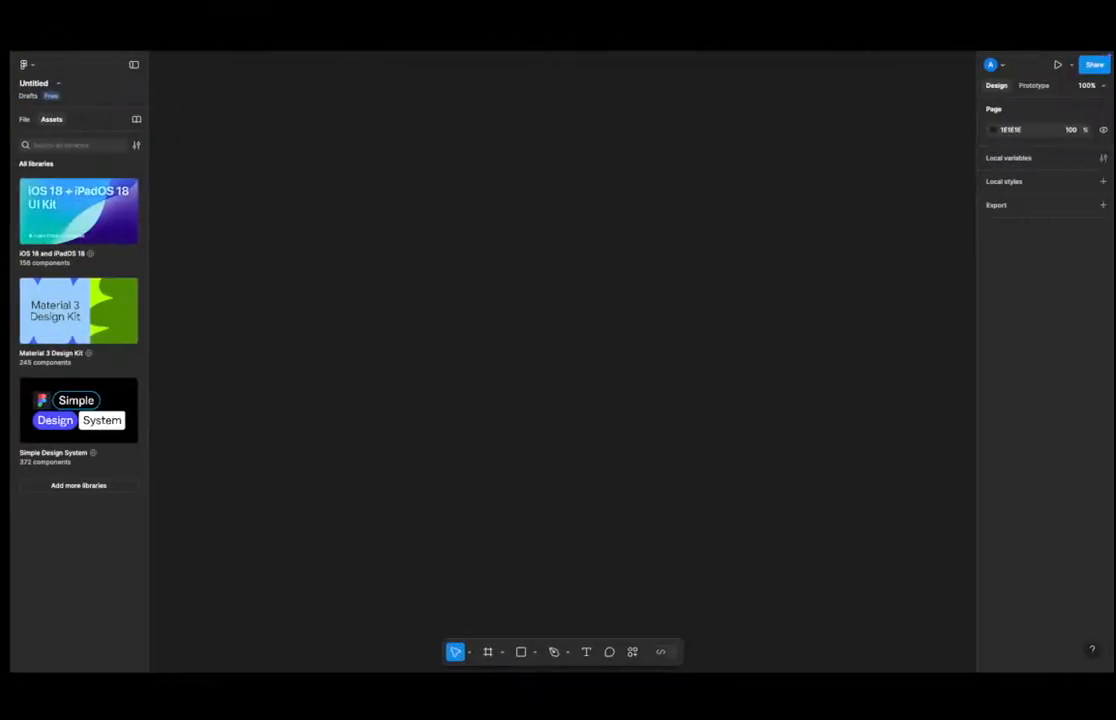
{"action": "mouse_move", "coordinate": [16, 260]}
{"action": "left_click", "coordinate": [52, 281]}
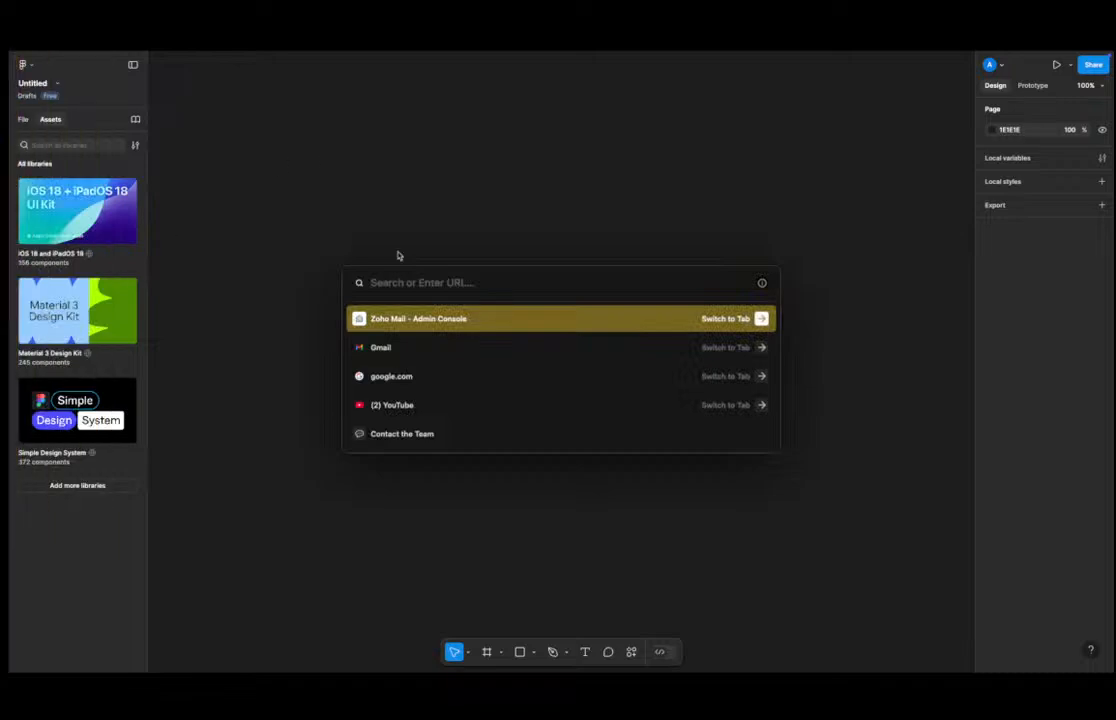
{"action": "type", "text": "pinterest.com"}
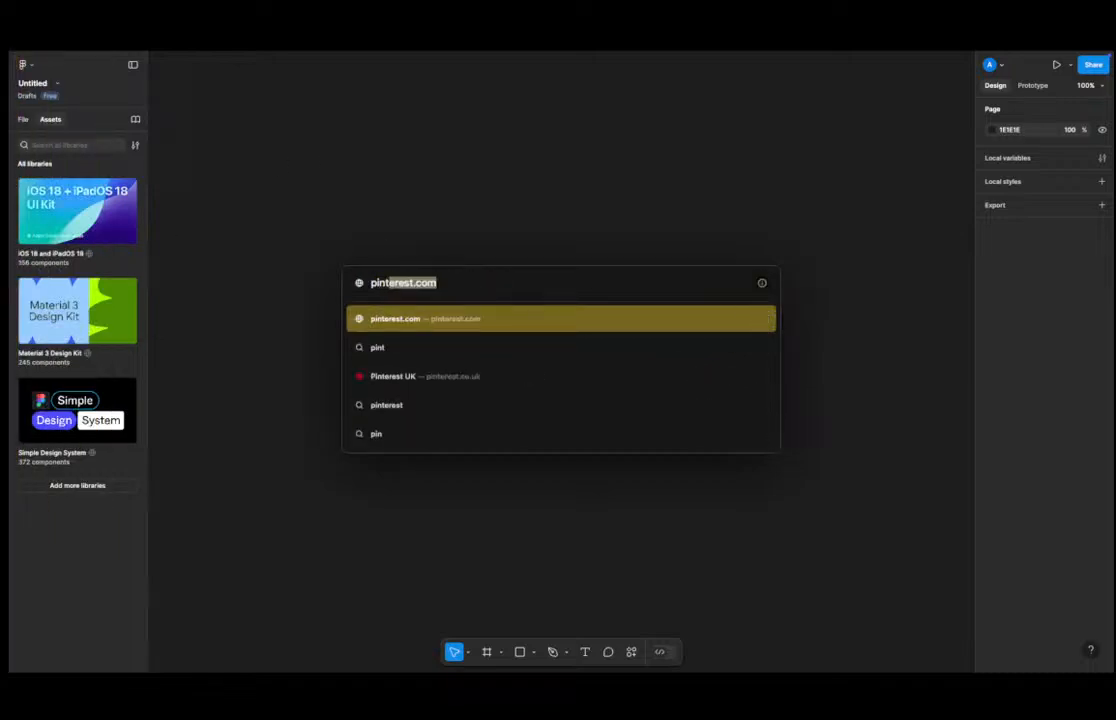
{"action": "key", "text": "Return"}
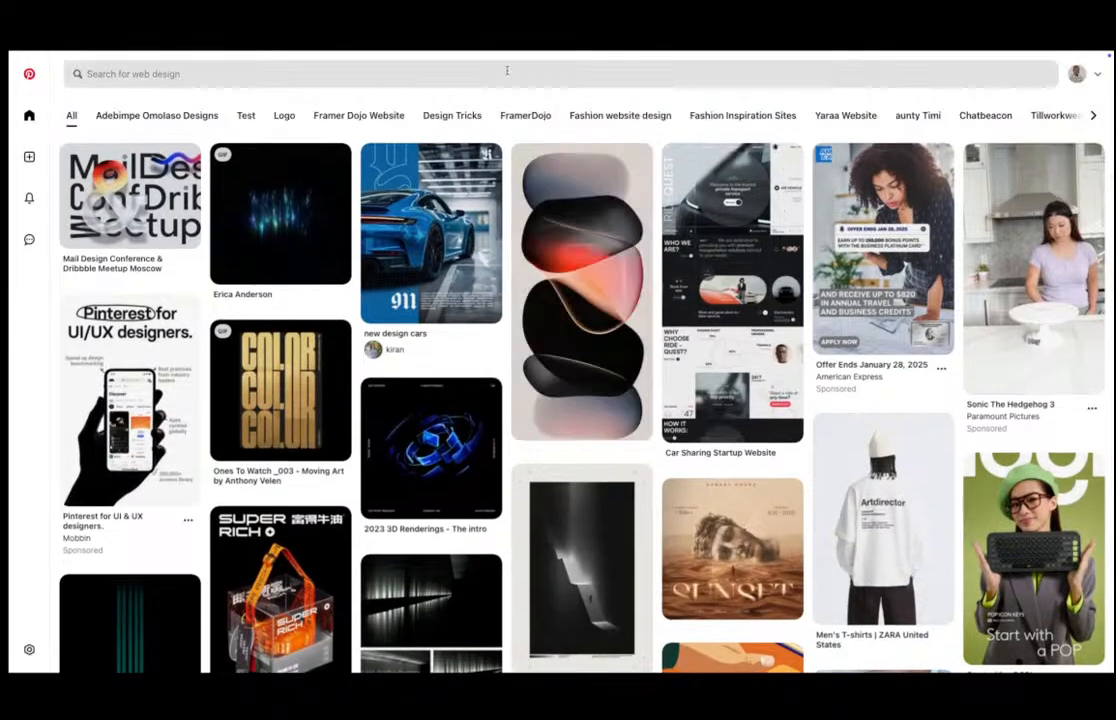
Search Pinterest for "whatsapp mobile" designs.
{"action": "left_click", "coordinate": [1083, 80]}
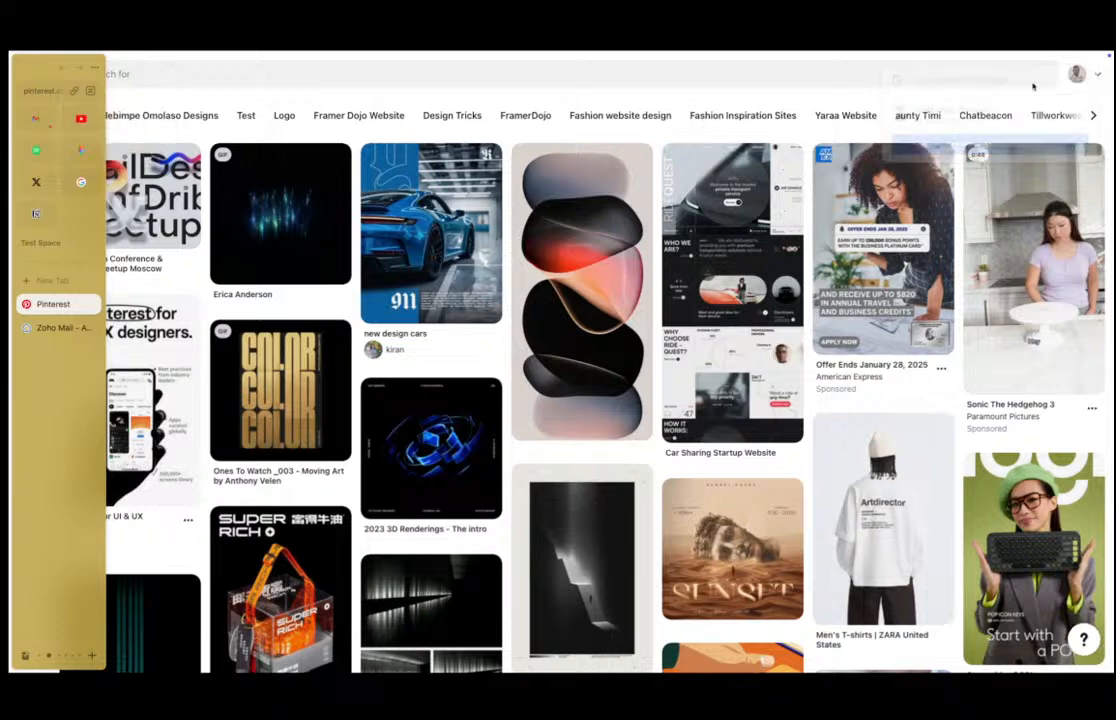
{"action": "left_click", "coordinate": [569, 73]}
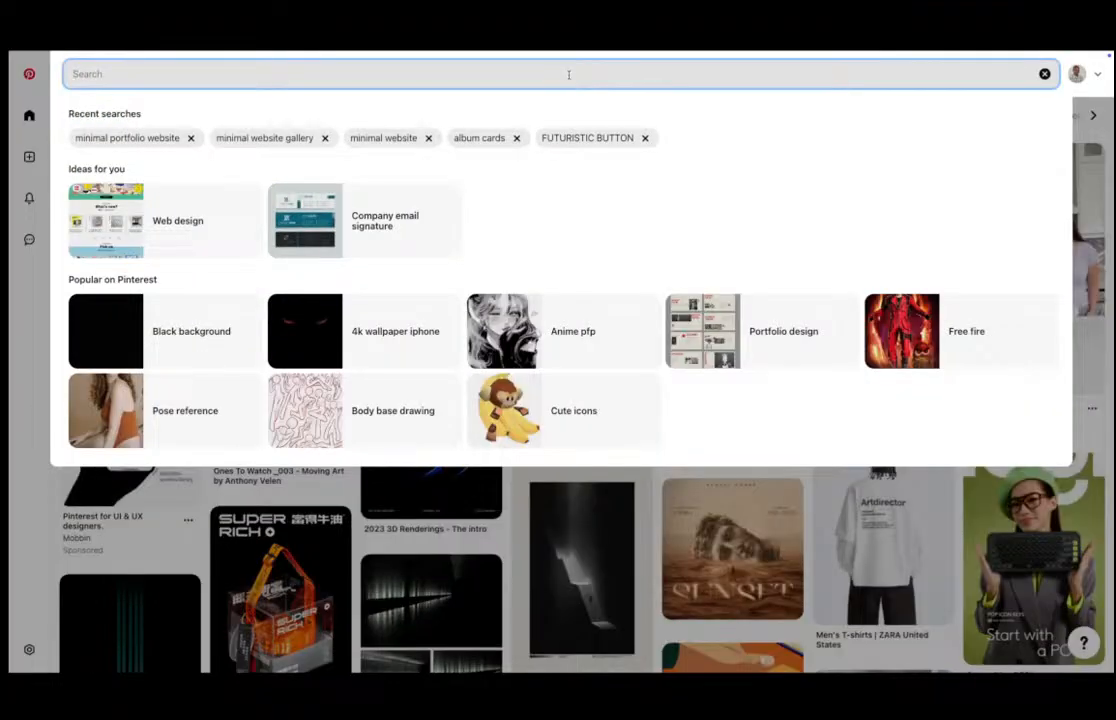
{"action": "type", "text": "whatsa"}
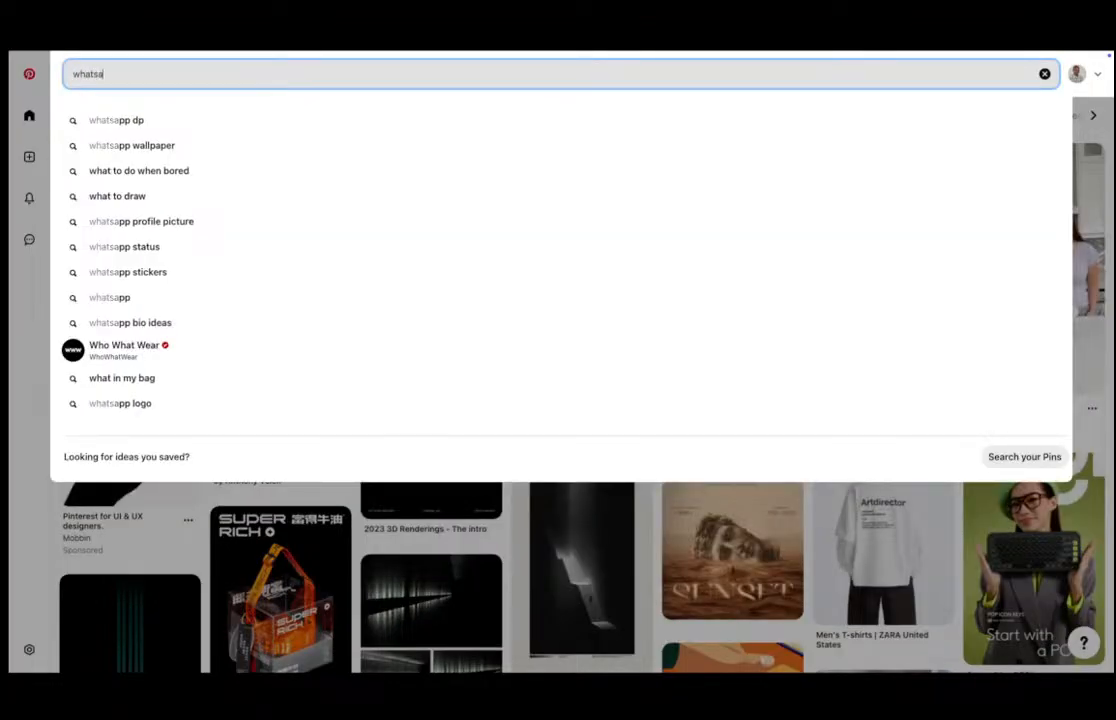
{"action": "type", "text": "pp mobile"}
{"action": "key", "text": "Return"}
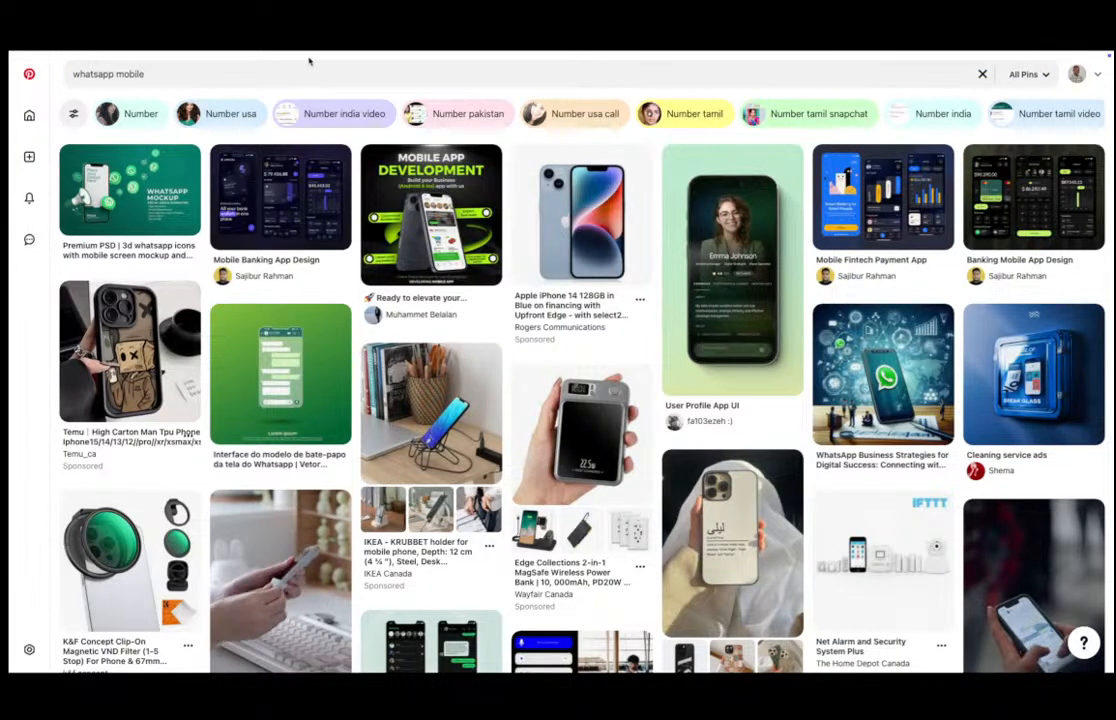
Refine the Pinterest search to "whatsapp mobile ui".
{"action": "left_click", "coordinate": [253, 70]}
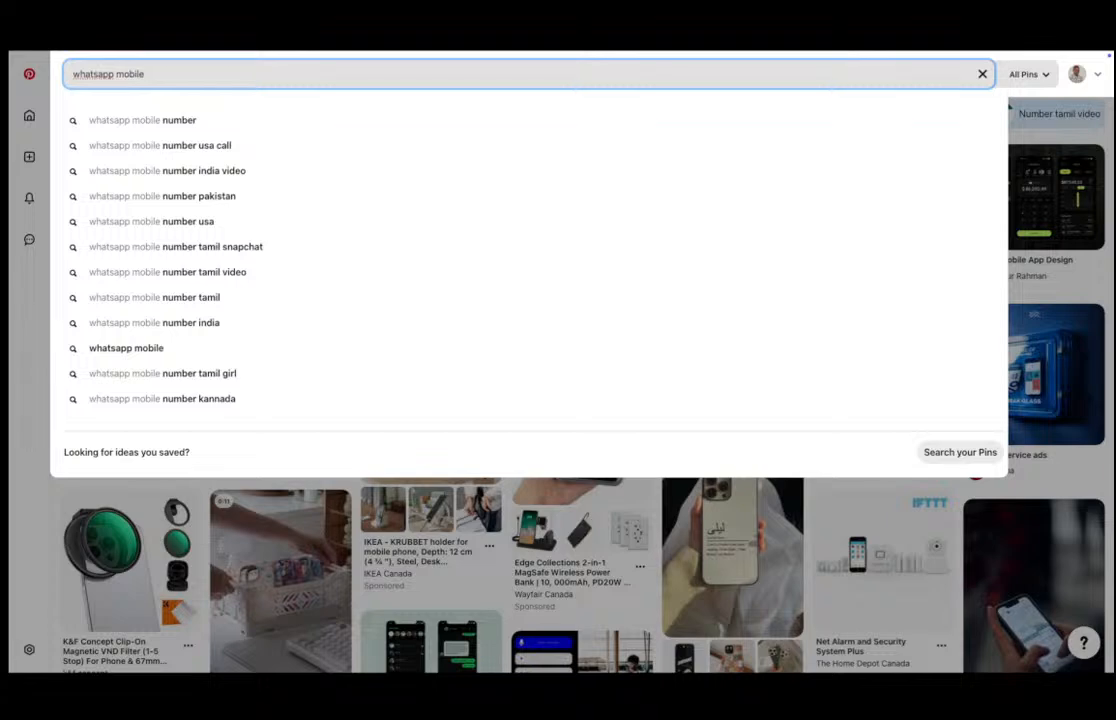
{"action": "type", "text": "ui"}
{"action": "key", "text": "Return"}
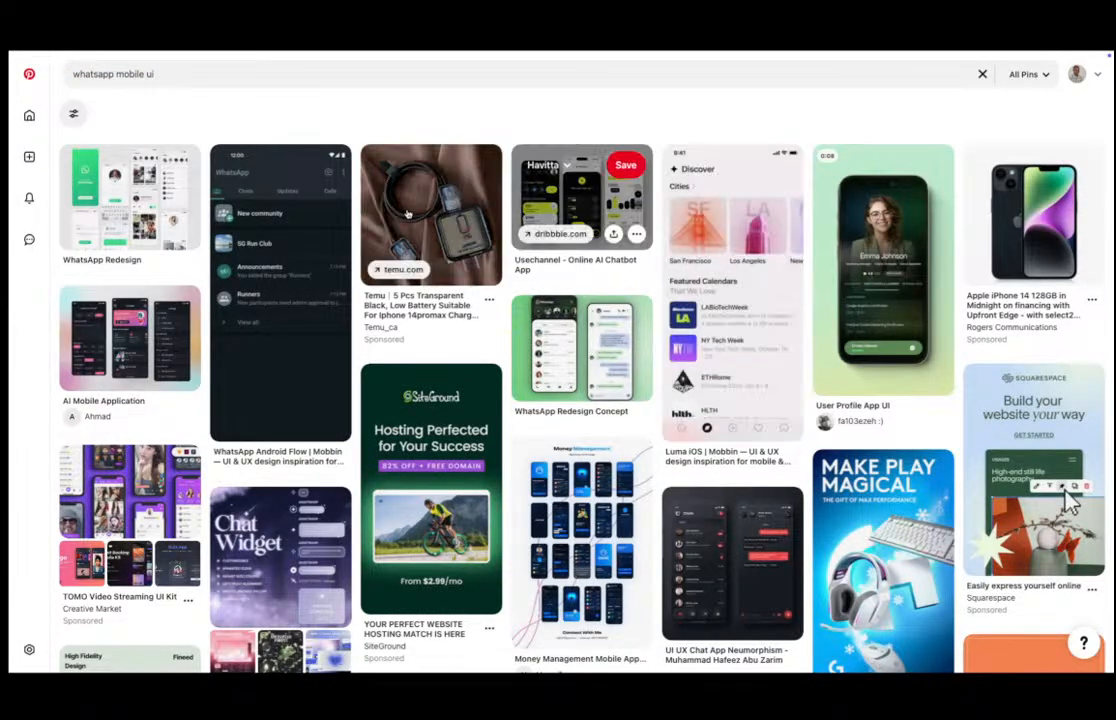
Search the web for "mobbin.c" and open the Mobbin website from the results.
{"action": "mouse_move", "coordinate": [10, 210]}
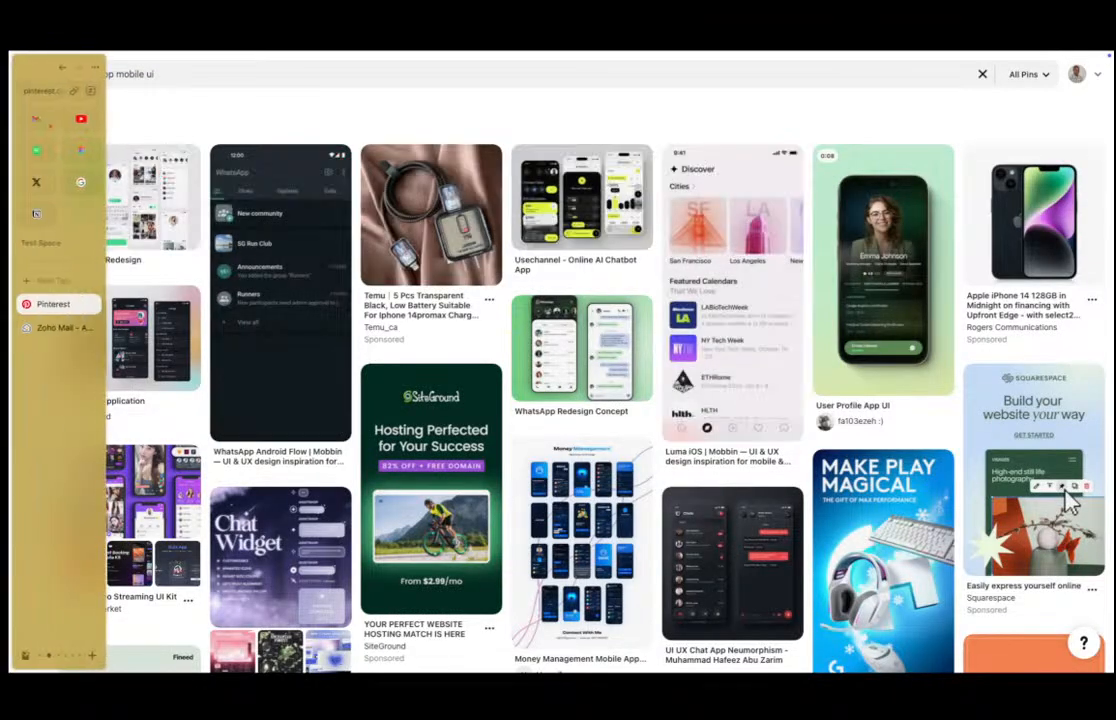
{"action": "left_click", "coordinate": [40, 91]}
{"action": "type", "text": "m"}
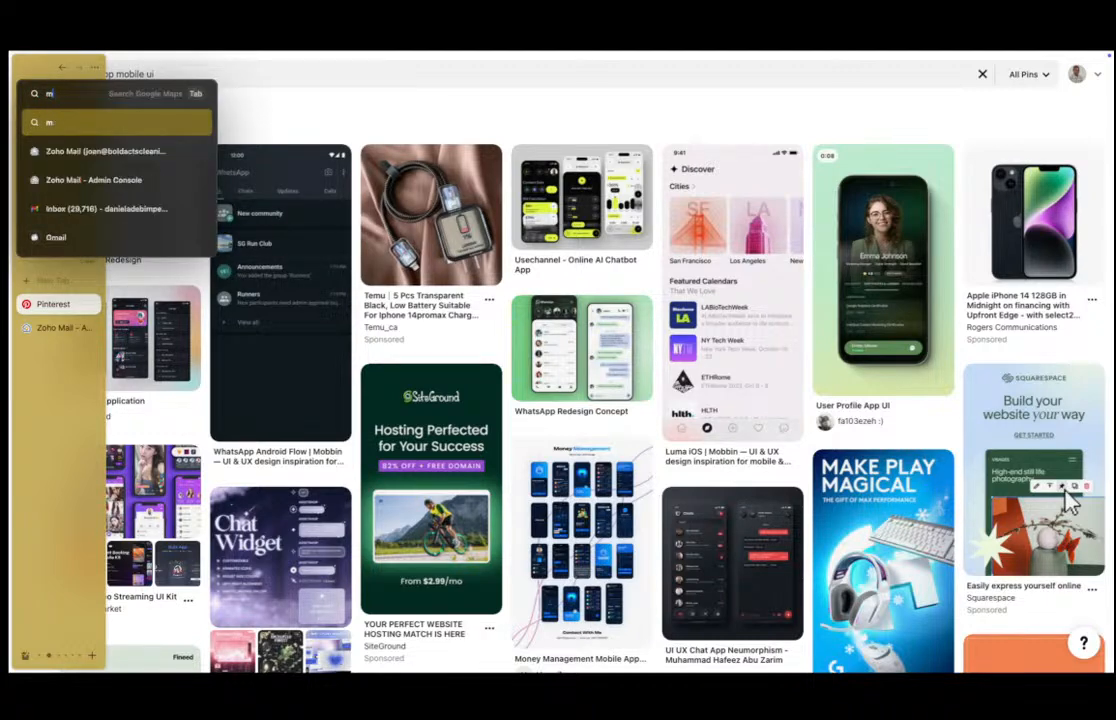
{"action": "type", "text": "obbin.c"}
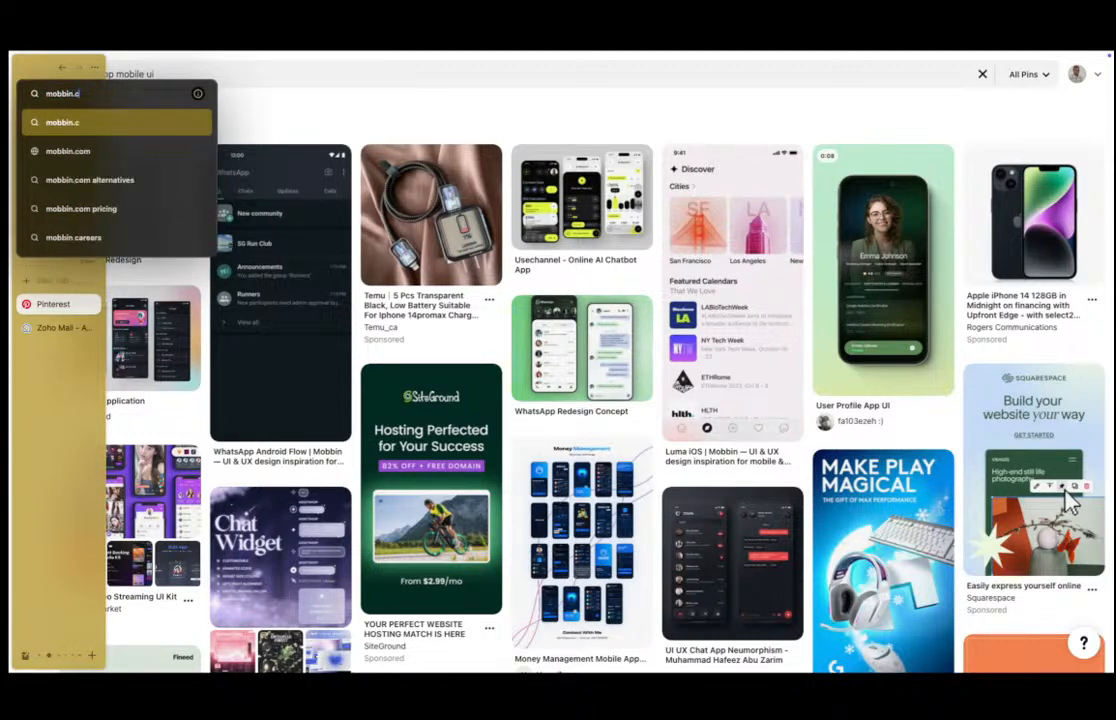
{"action": "key", "text": "Return"}
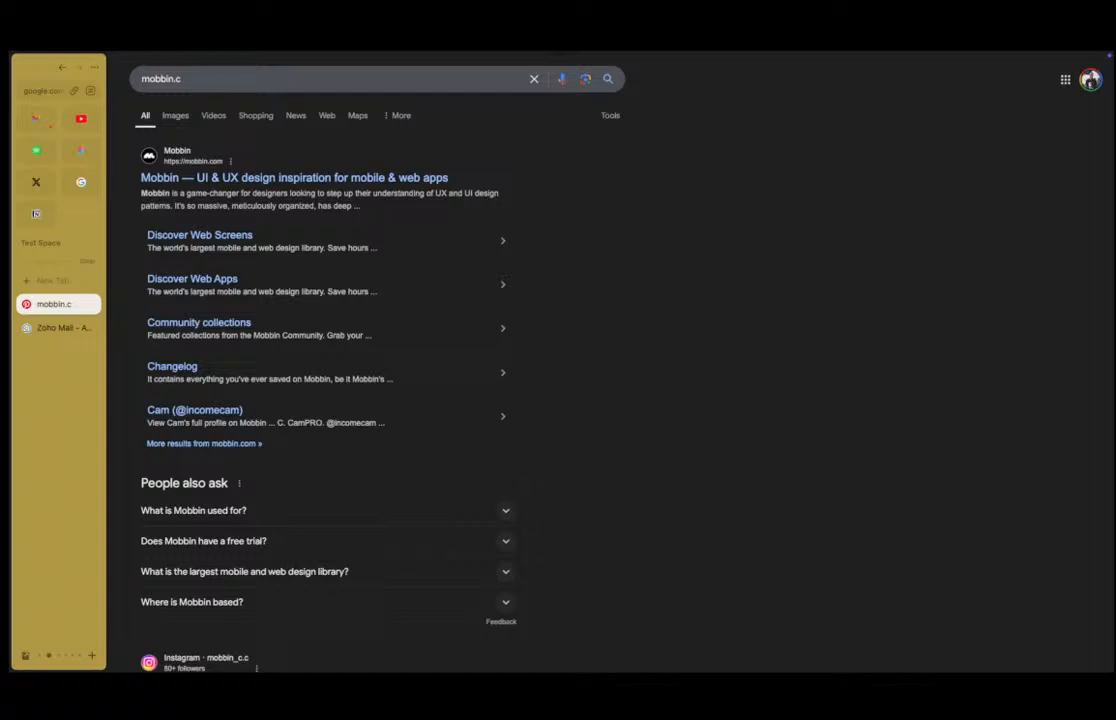
{"action": "left_click", "coordinate": [343, 177]}
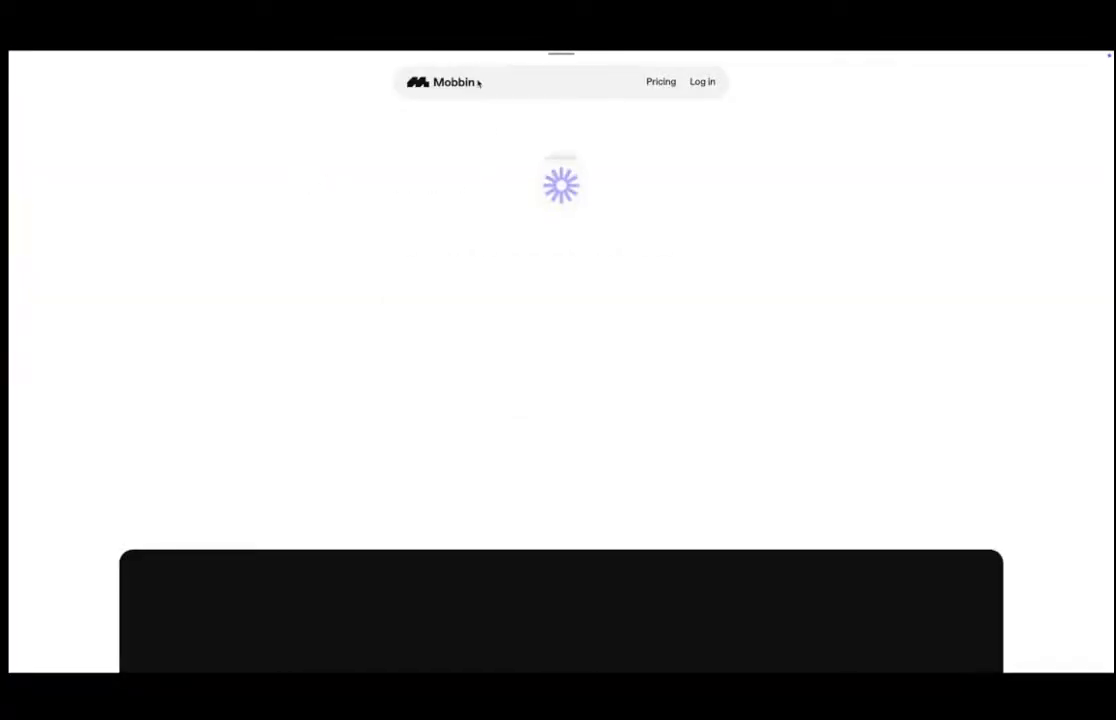
Log in to Mobbin with the Google account and dismiss the public profiles introduction.
{"action": "left_click", "coordinate": [701, 86]}
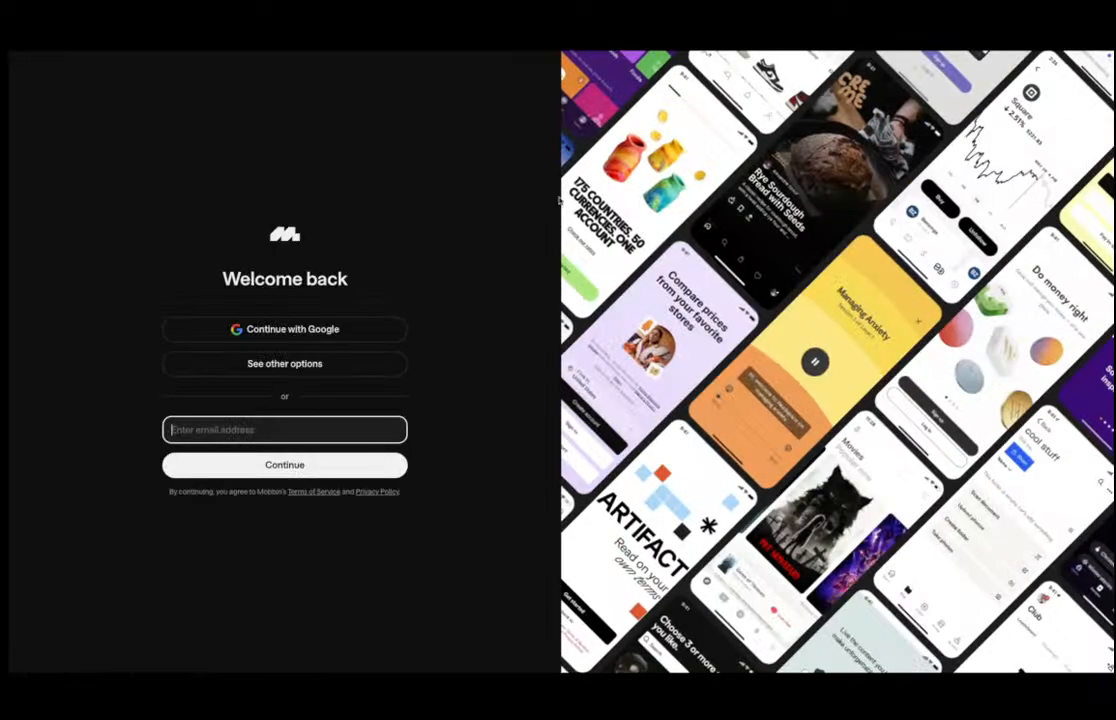
{"action": "left_click", "coordinate": [322, 335]}
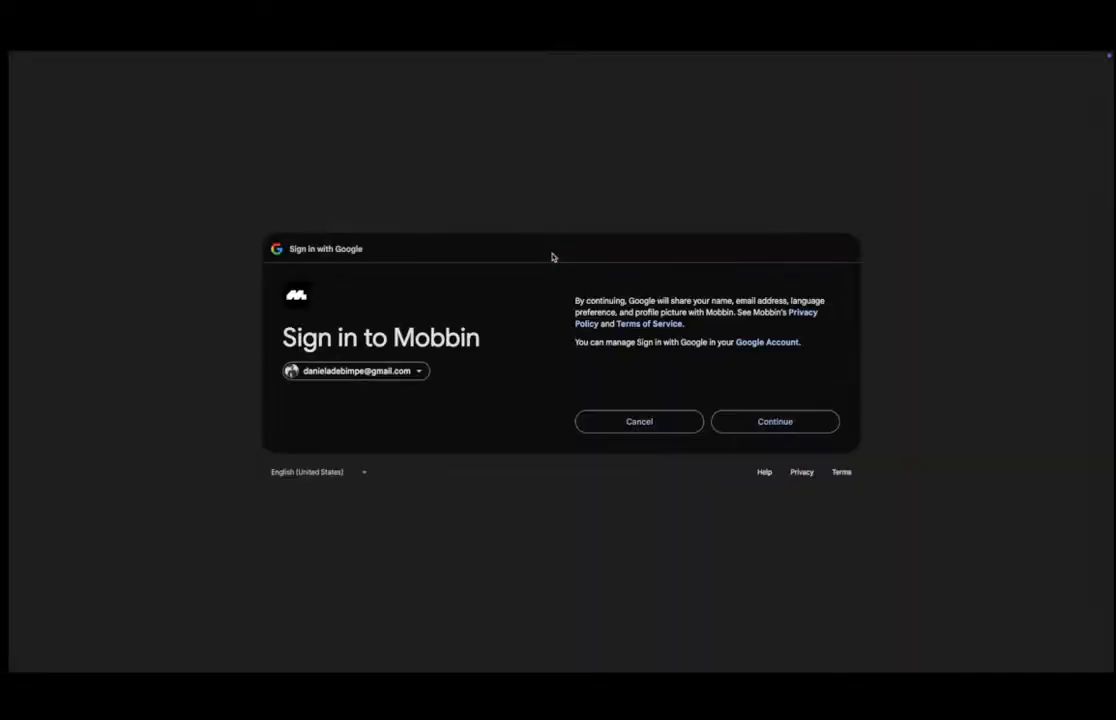
{"action": "left_click", "coordinate": [775, 422]}
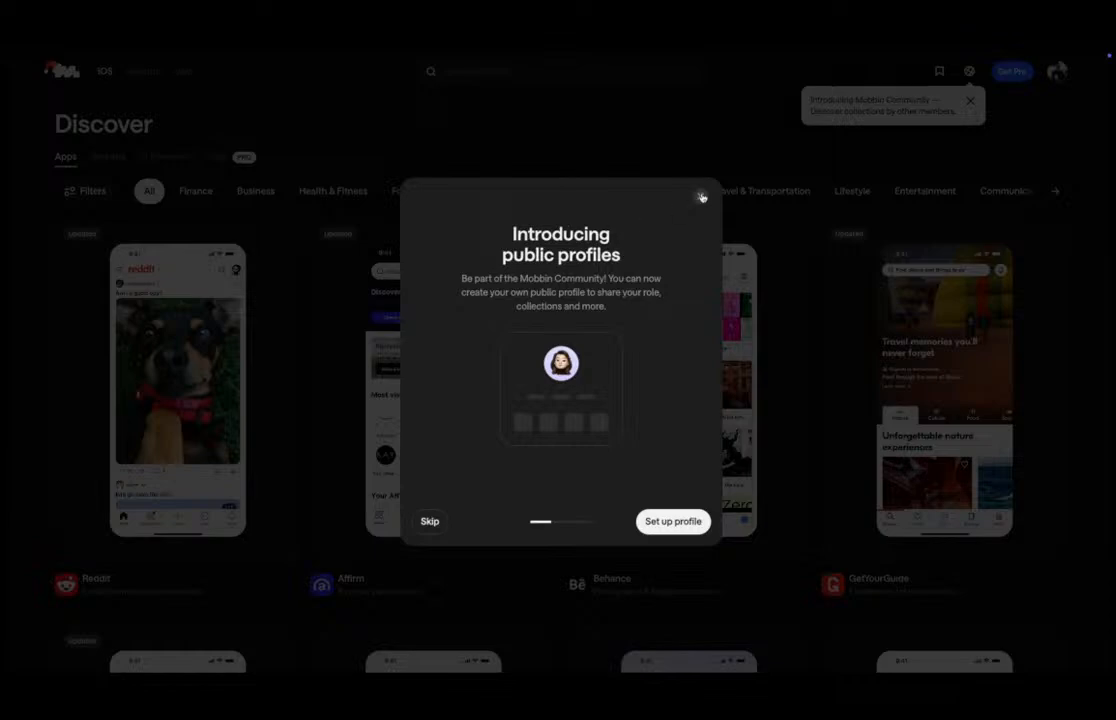
{"action": "left_click", "coordinate": [701, 197]}
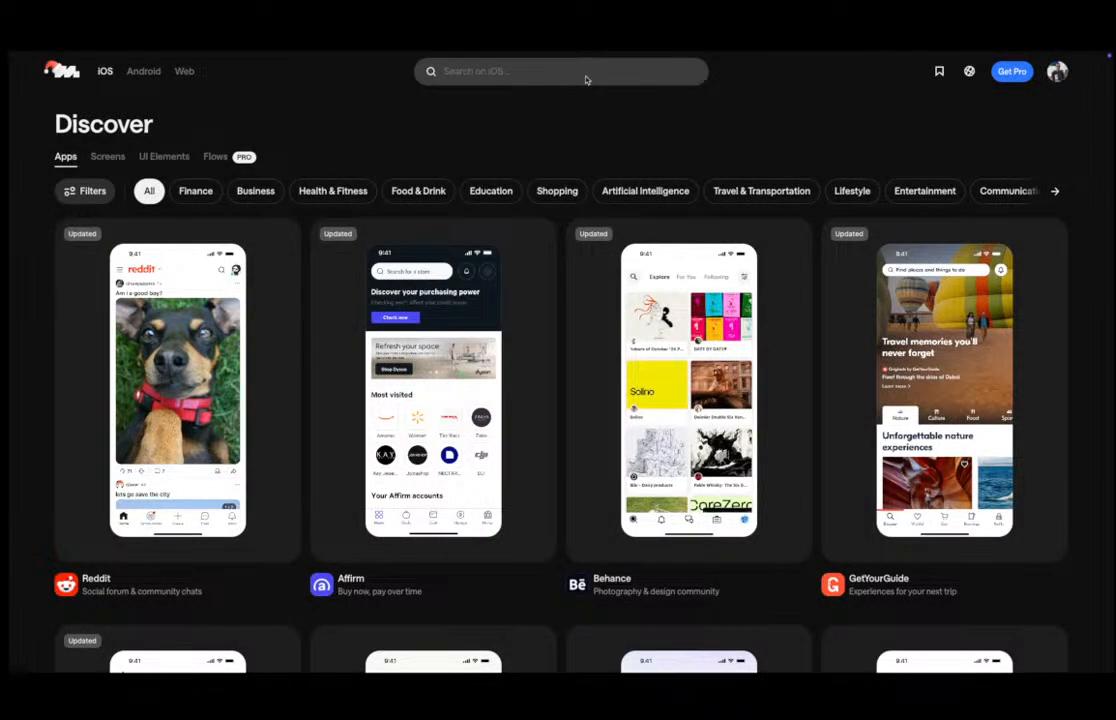
Search Mobbin for WhatsApp, open its app page and browse its screens.
{"action": "left_click", "coordinate": [486, 78]}
{"action": "type", "text": "w"}
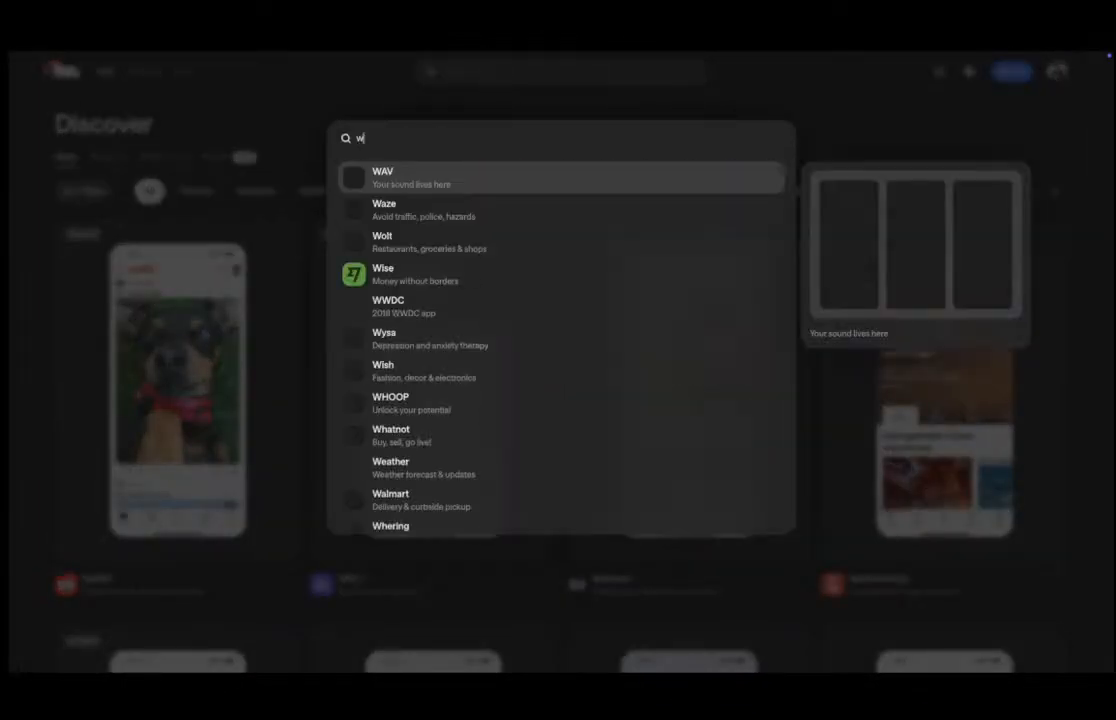
{"action": "type", "text": "hats"}
{"action": "left_click", "coordinate": [461, 187]}
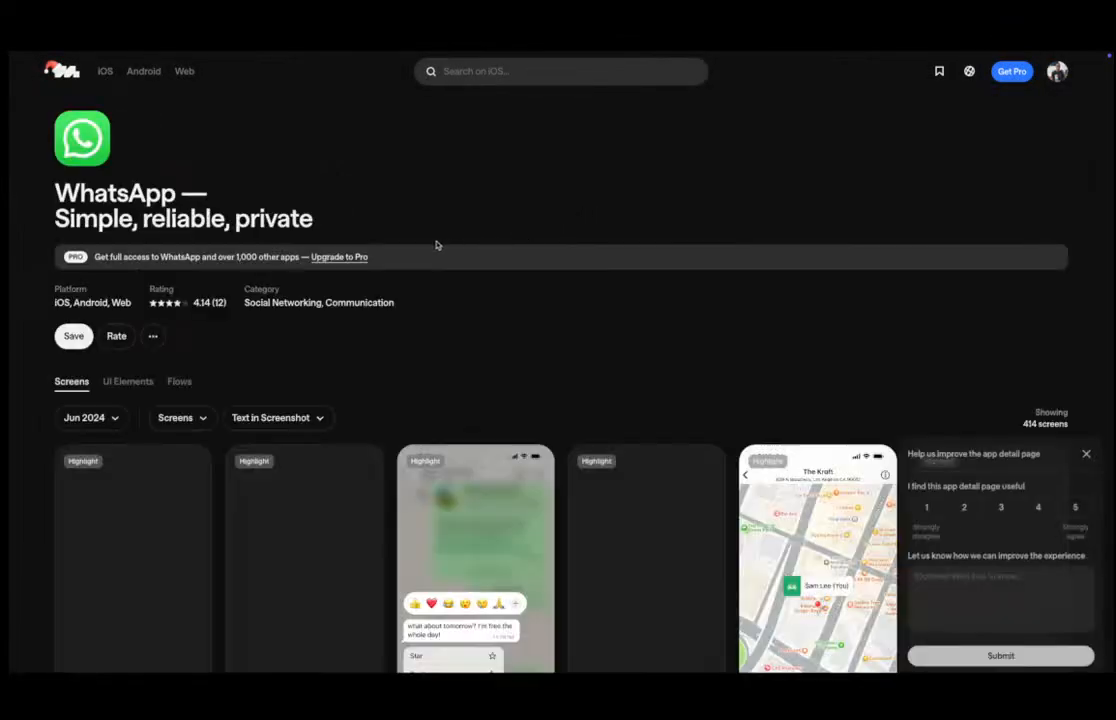
{"action": "scroll", "coordinate": [437, 245], "scroll_direction": "down", "scroll_amount": 1}
{"action": "scroll", "coordinate": [437, 245], "scroll_direction": "down", "scroll_amount": 5}
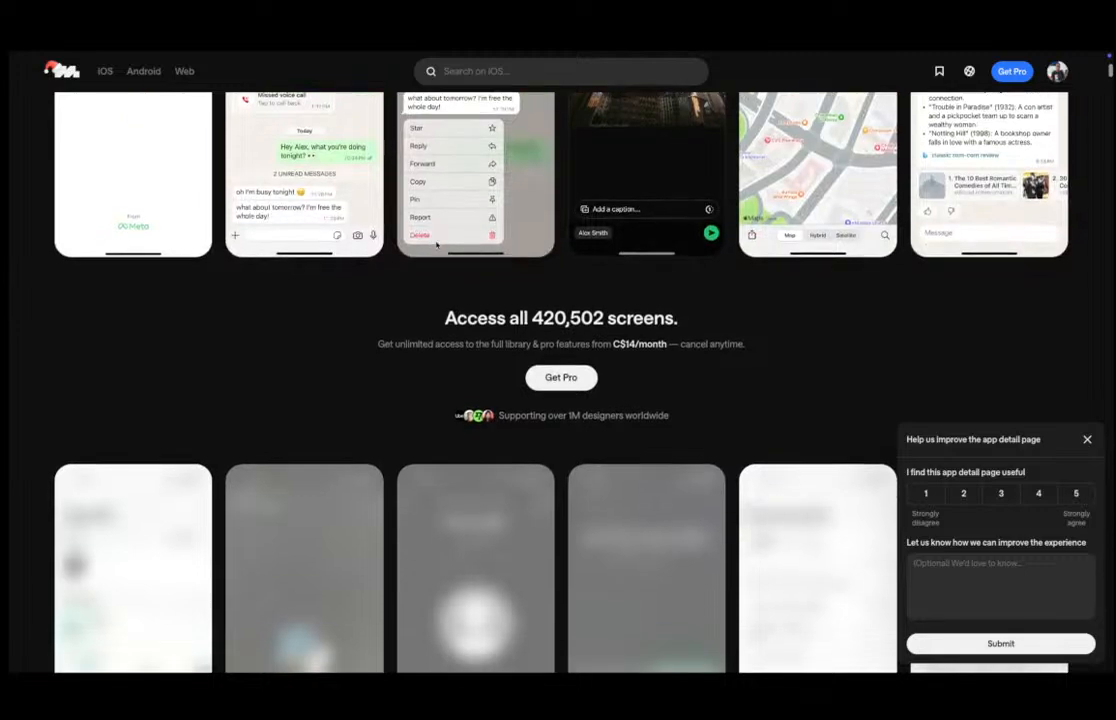
{"action": "scroll", "coordinate": [437, 245], "scroll_direction": "up", "scroll_amount": 5}
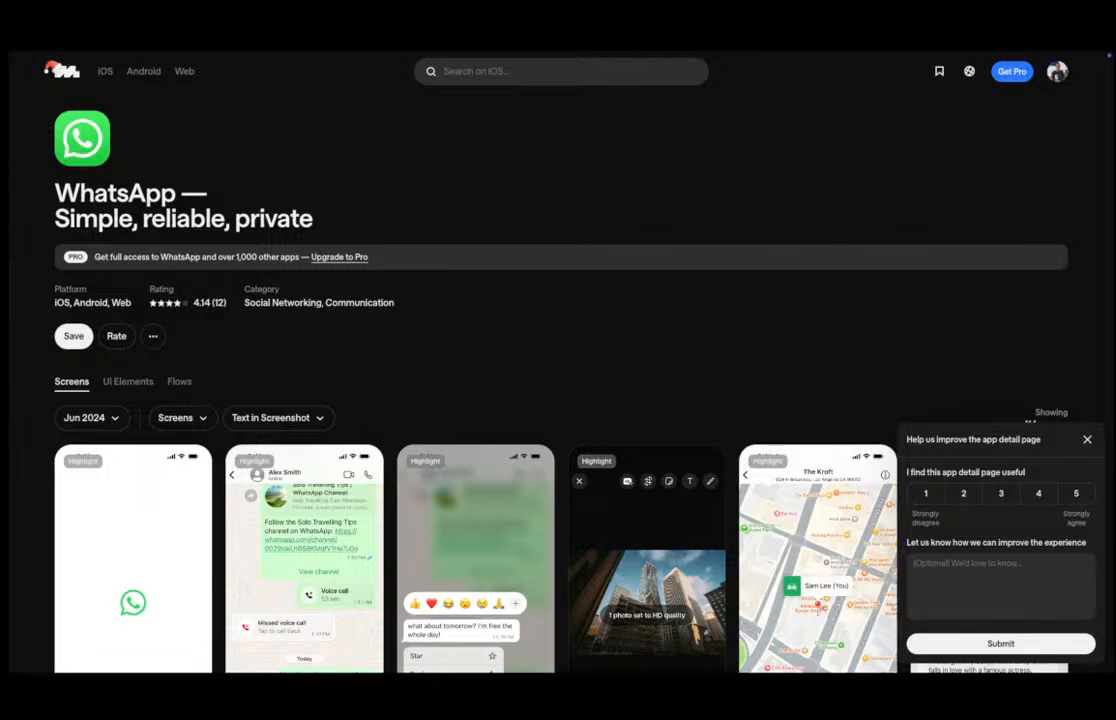
{"action": "key", "text": "ctrl+Up"}
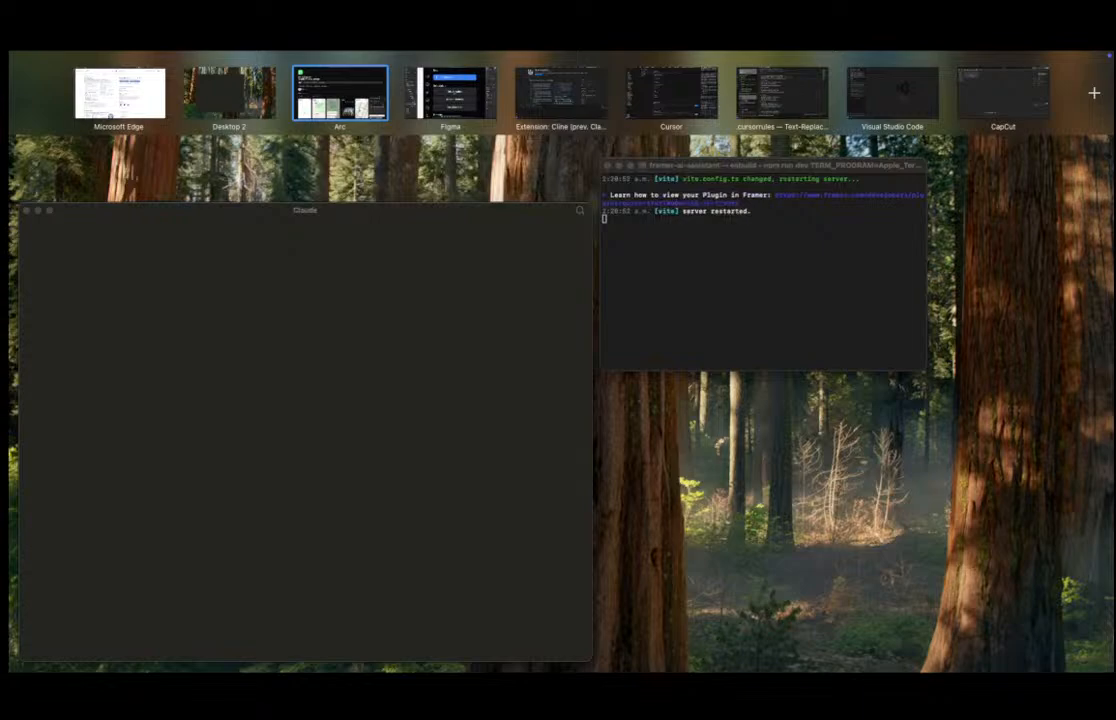
{"action": "key", "text": "ctrl+Up"}
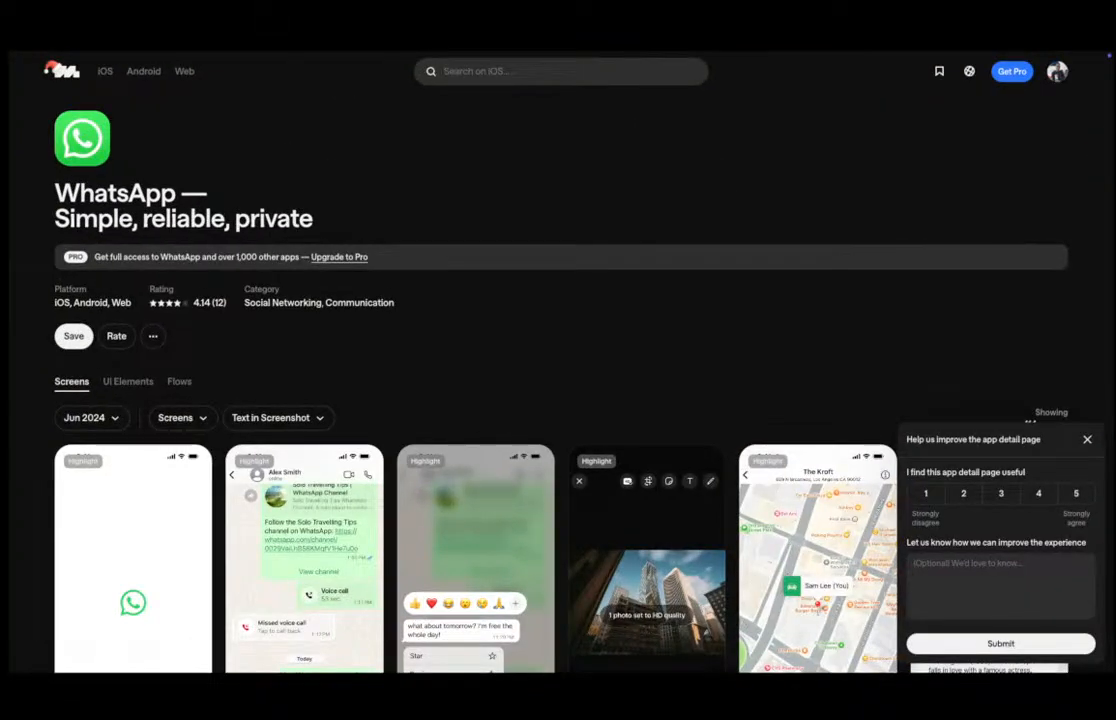
Search Mobbin for WhatsApp again and reopen its iOS app page.
{"action": "key", "text": "ctrl+Up"}
{"action": "left_click", "coordinate": [120, 94]}
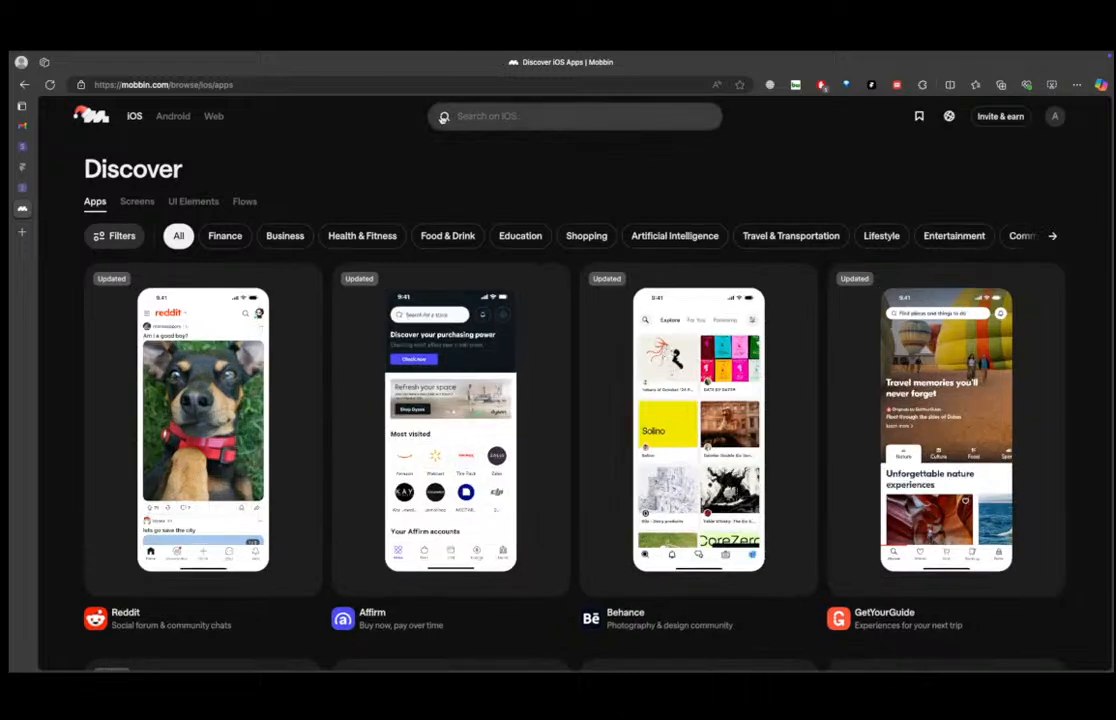
{"action": "left_click", "coordinate": [494, 117]}
{"action": "type", "text": "whats"}
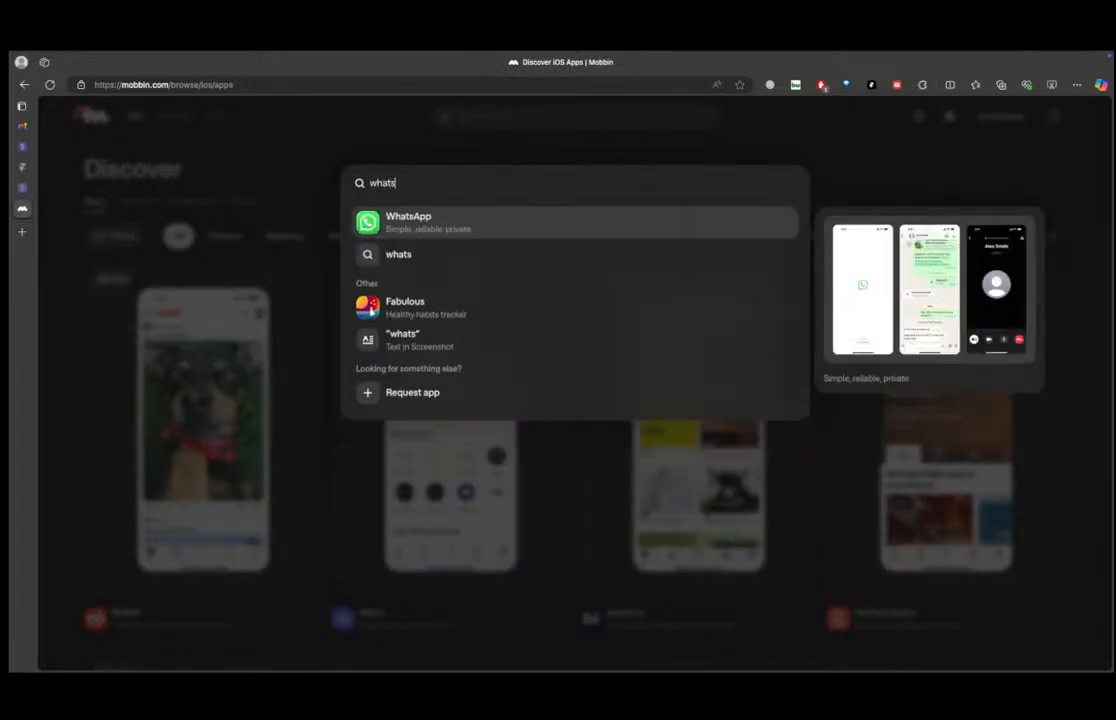
{"action": "key", "text": "Return"}
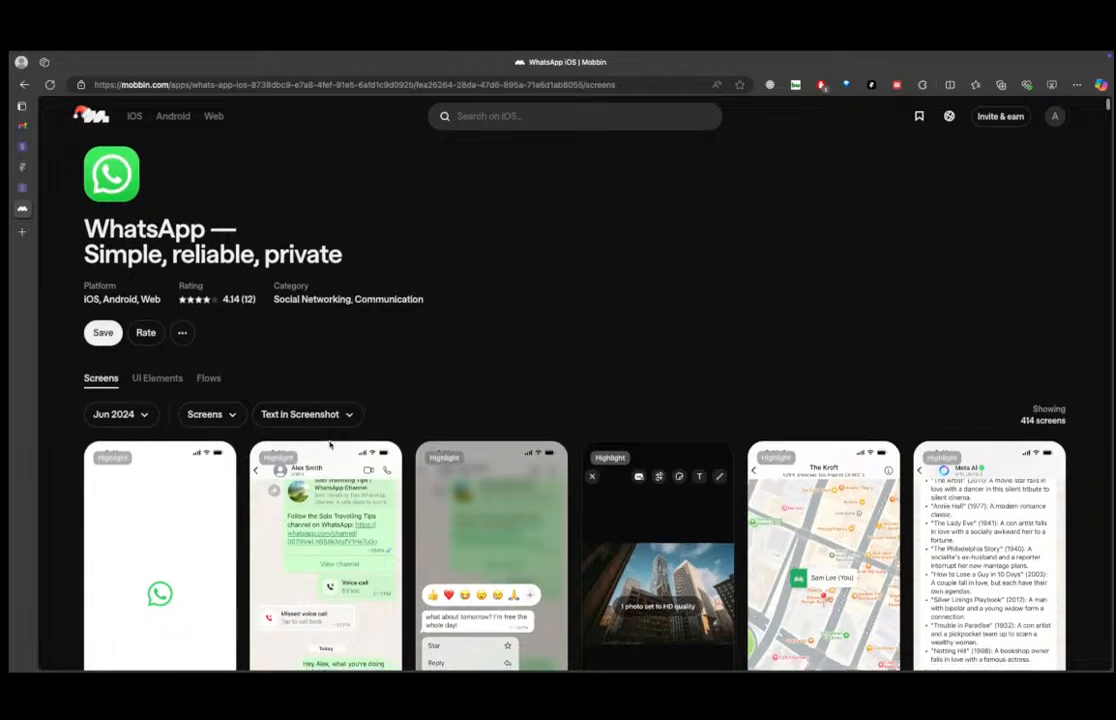
Open the WhatsApp Chats list screen among the app's screens and copy its image to the clipboard.
{"action": "scroll", "coordinate": [340, 443], "scroll_direction": "down", "scroll_amount": 3}
{"action": "scroll", "coordinate": [900, 425], "scroll_direction": "down", "scroll_amount": 3}
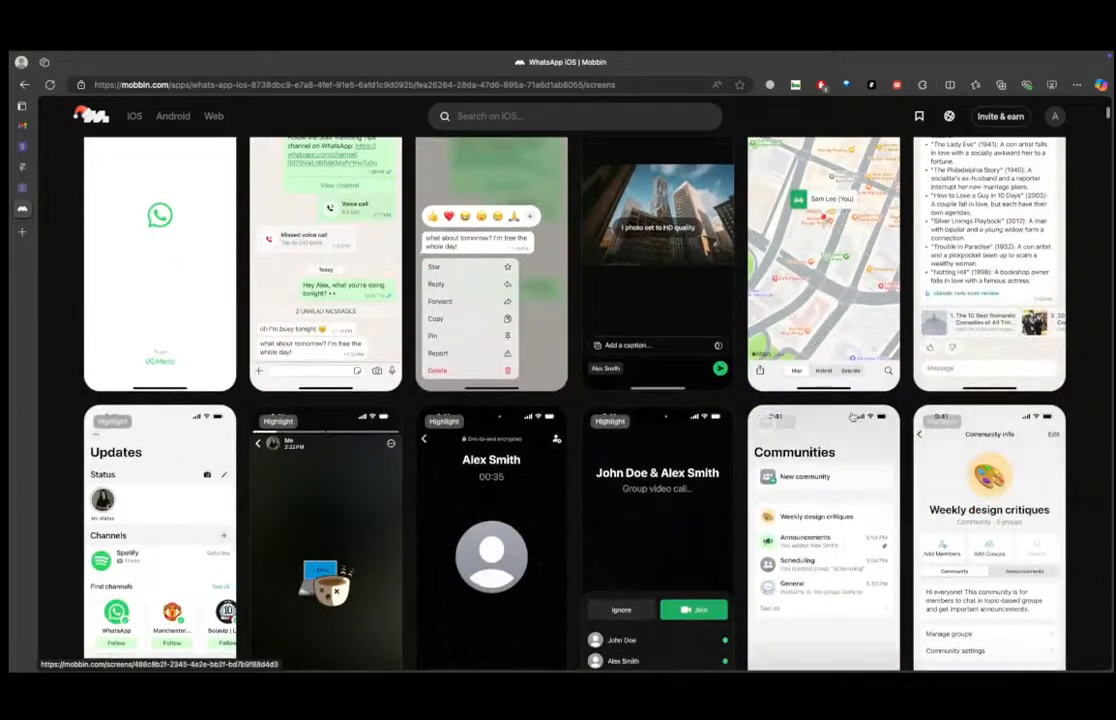
{"action": "scroll", "coordinate": [855, 425], "scroll_direction": "up", "scroll_amount": 5}
{"action": "scroll", "coordinate": [900, 410], "scroll_direction": "down", "scroll_amount": 3}
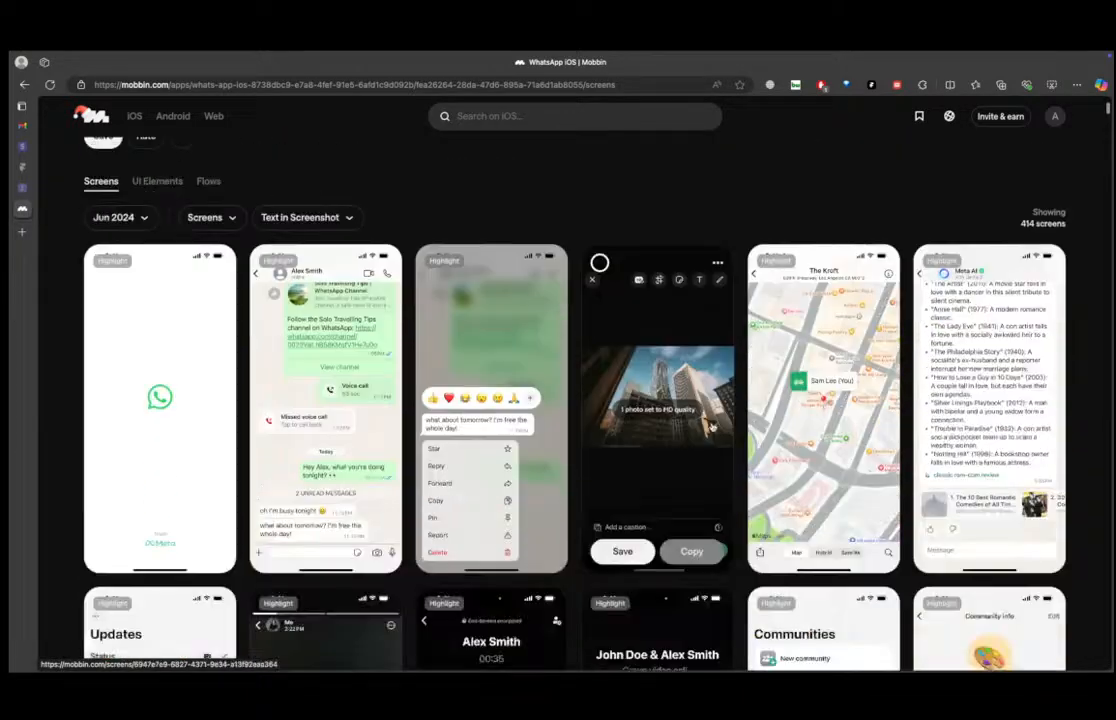
{"action": "scroll", "coordinate": [926, 396], "scroll_direction": "down", "scroll_amount": 10}
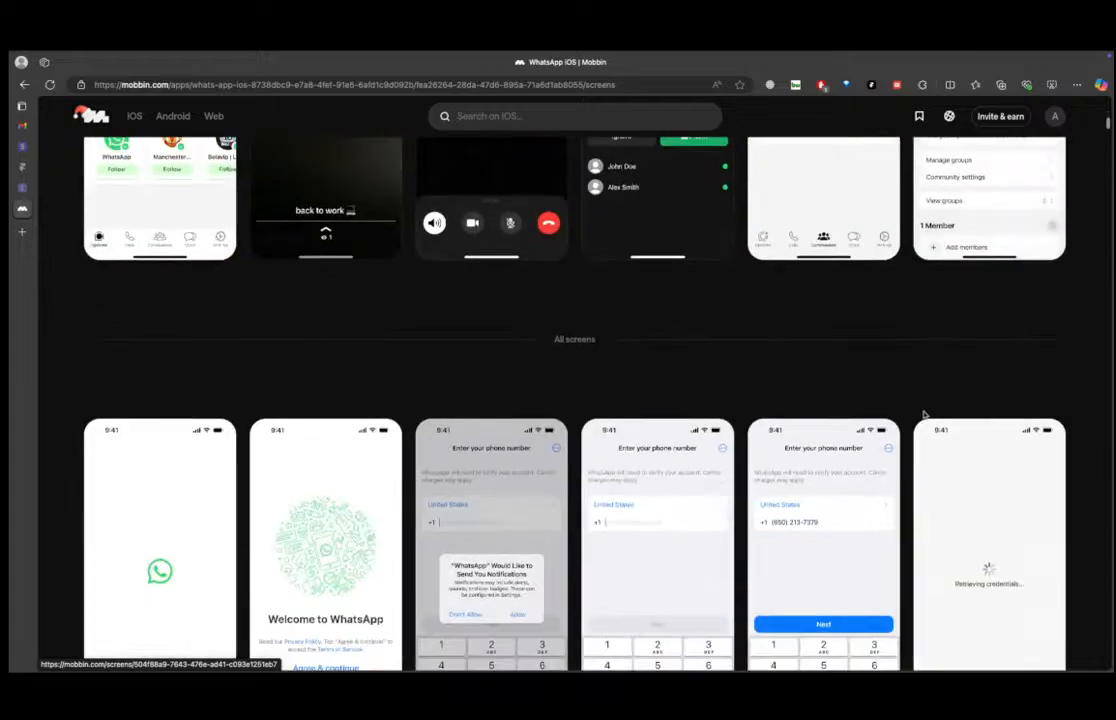
{"action": "scroll", "coordinate": [924, 420], "scroll_direction": "down", "scroll_amount": 12}
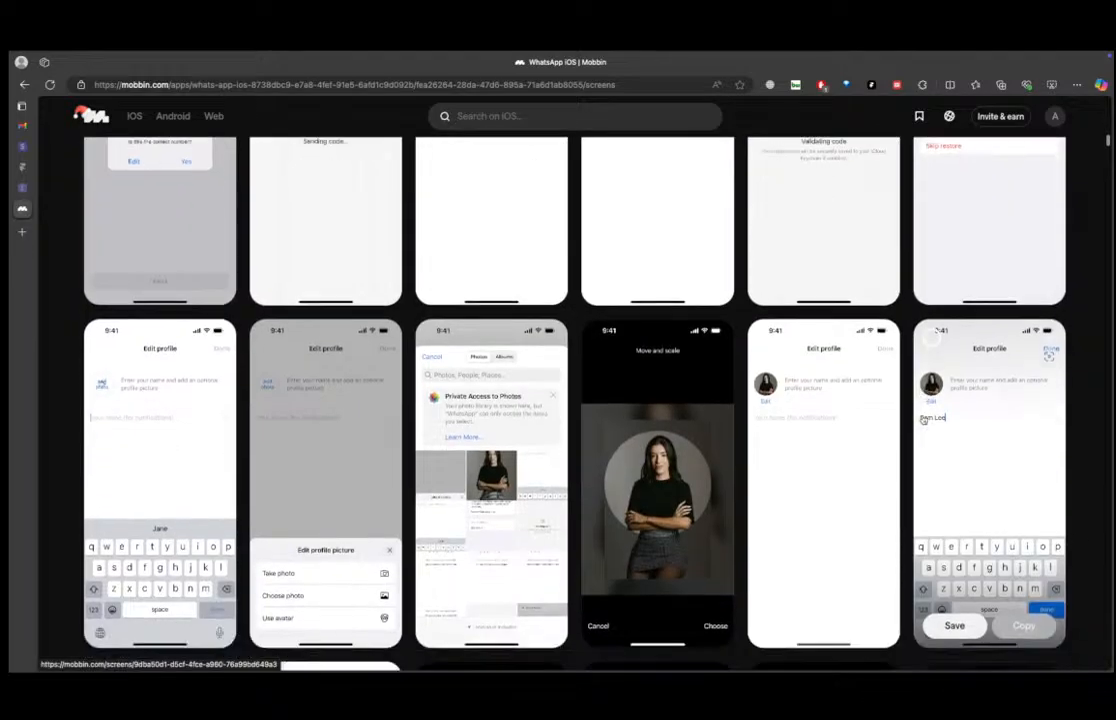
{"action": "scroll", "coordinate": [896, 422], "scroll_direction": "down", "scroll_amount": 5}
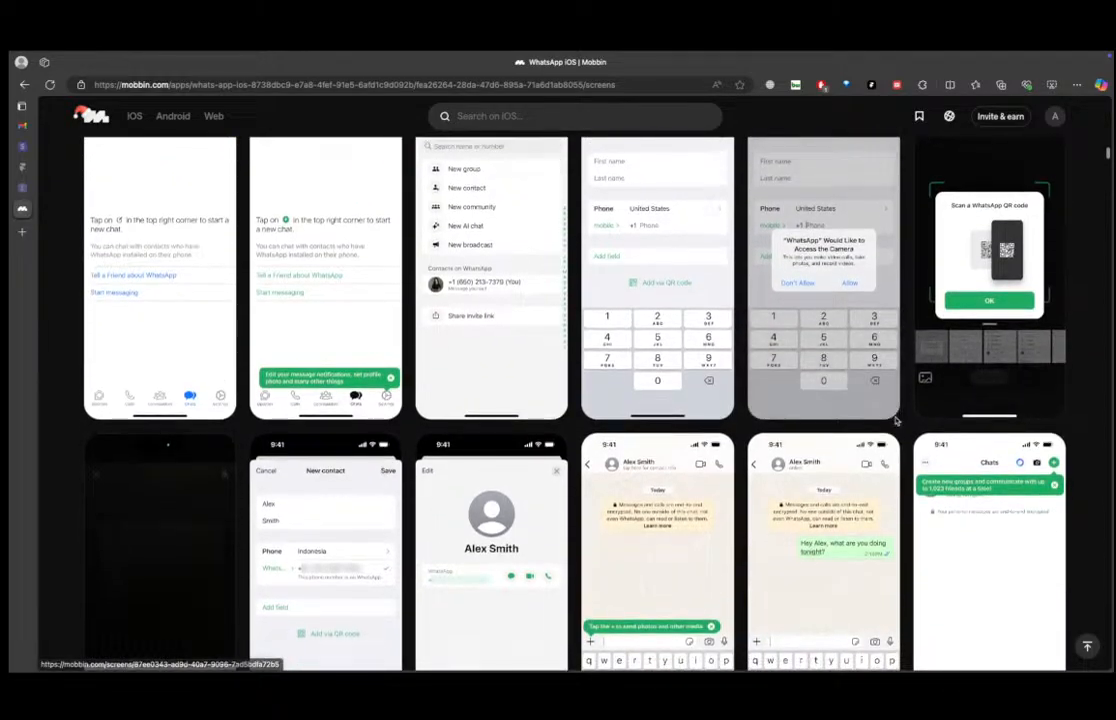
{"action": "scroll", "coordinate": [896, 422], "scroll_direction": "down", "scroll_amount": 4}
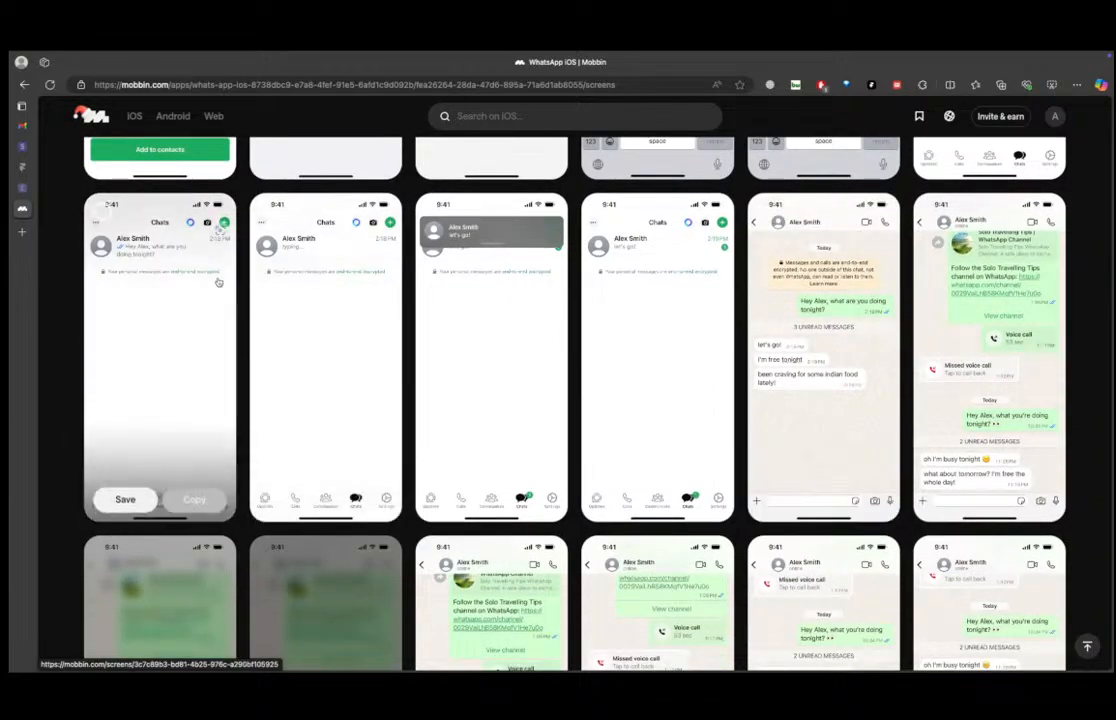
{"action": "left_click", "coordinate": [207, 336]}
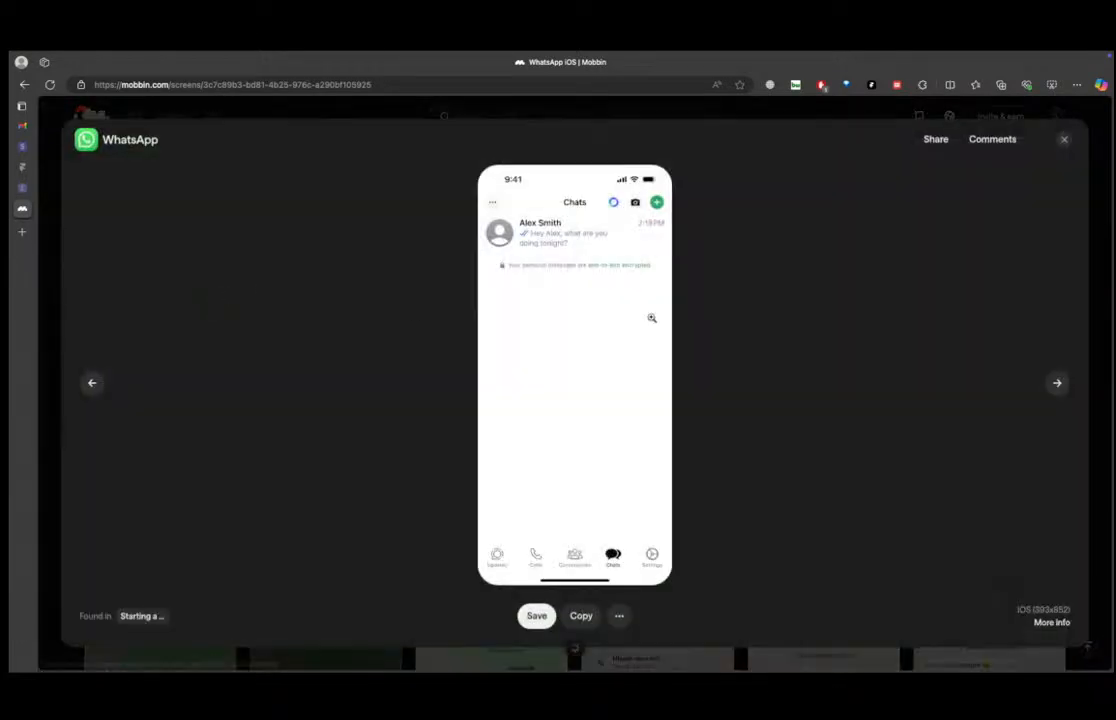
{"action": "right_click", "coordinate": [570, 292]}
{"action": "left_click", "coordinate": [598, 300]}
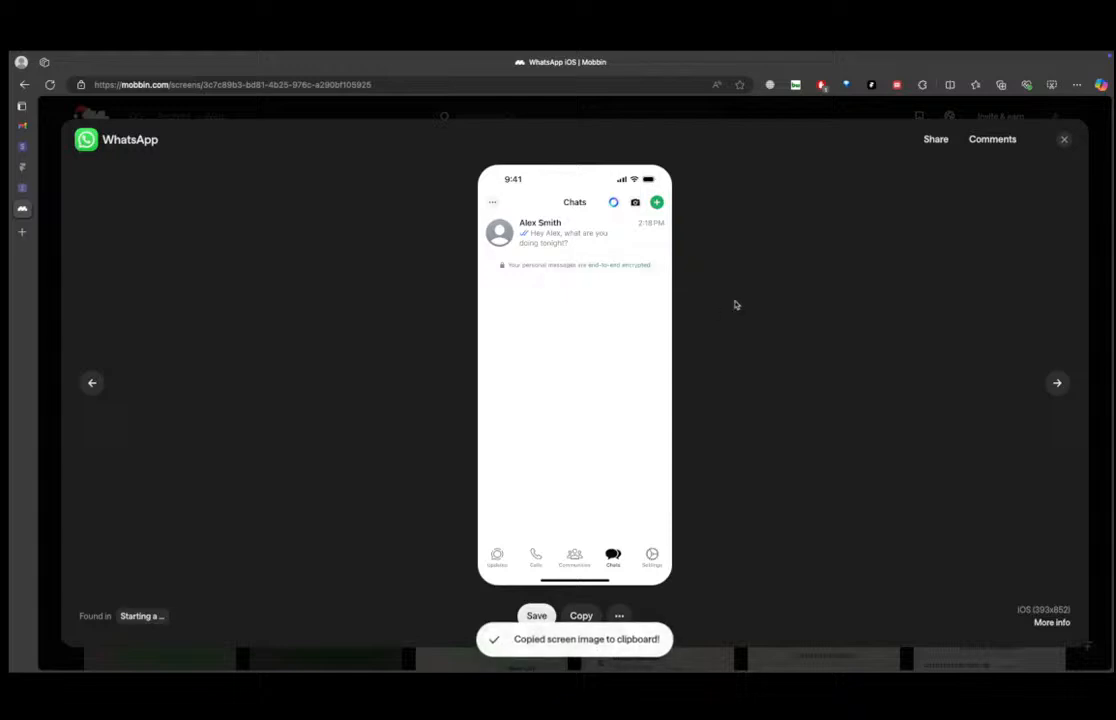
Switch to the Untitled Figma file and paste the copied WhatsApp screen onto the canvas.
{"action": "key", "text": "ctrl+Right"}
{"action": "key", "text": "ctrl+Right"}
{"action": "key", "text": "ctrl+Right"}
{"action": "key", "text": "ctrl+Right"}
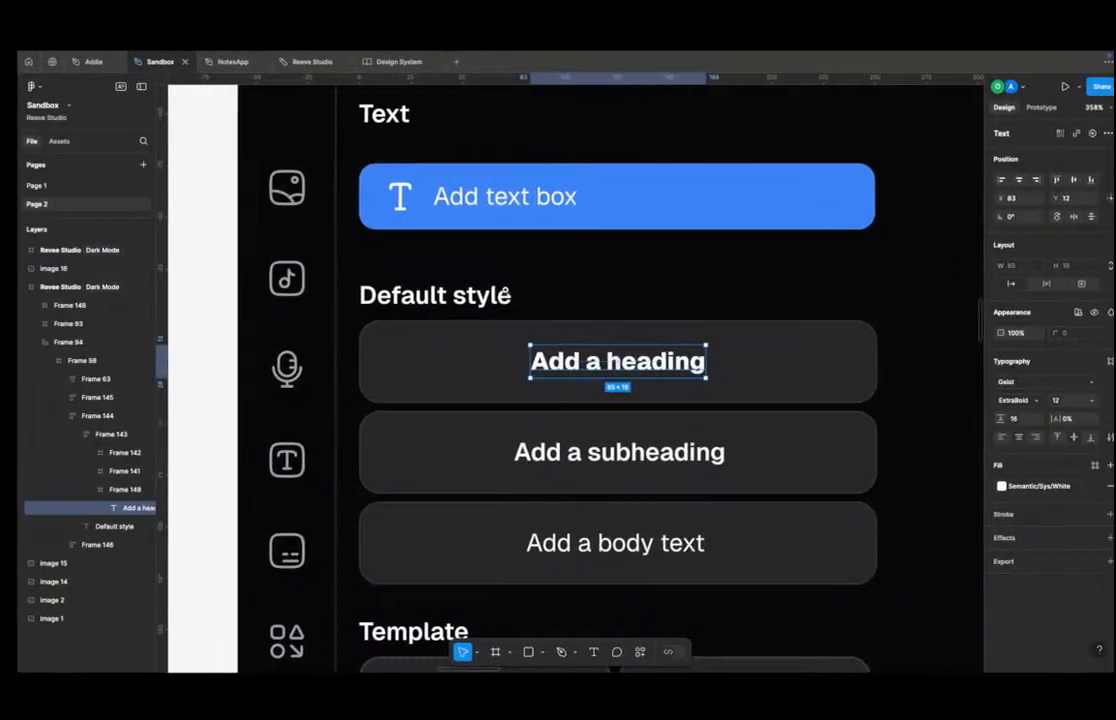
{"action": "key", "text": "ctrl+Left"}
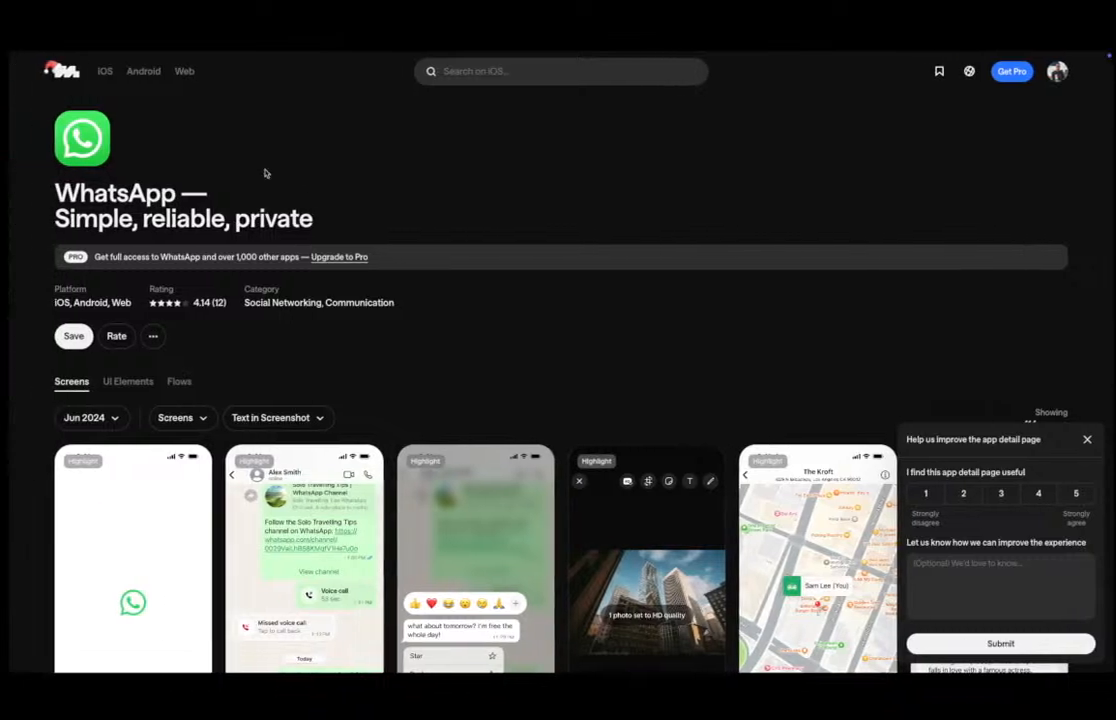
{"action": "mouse_move", "coordinate": [5, 240]}
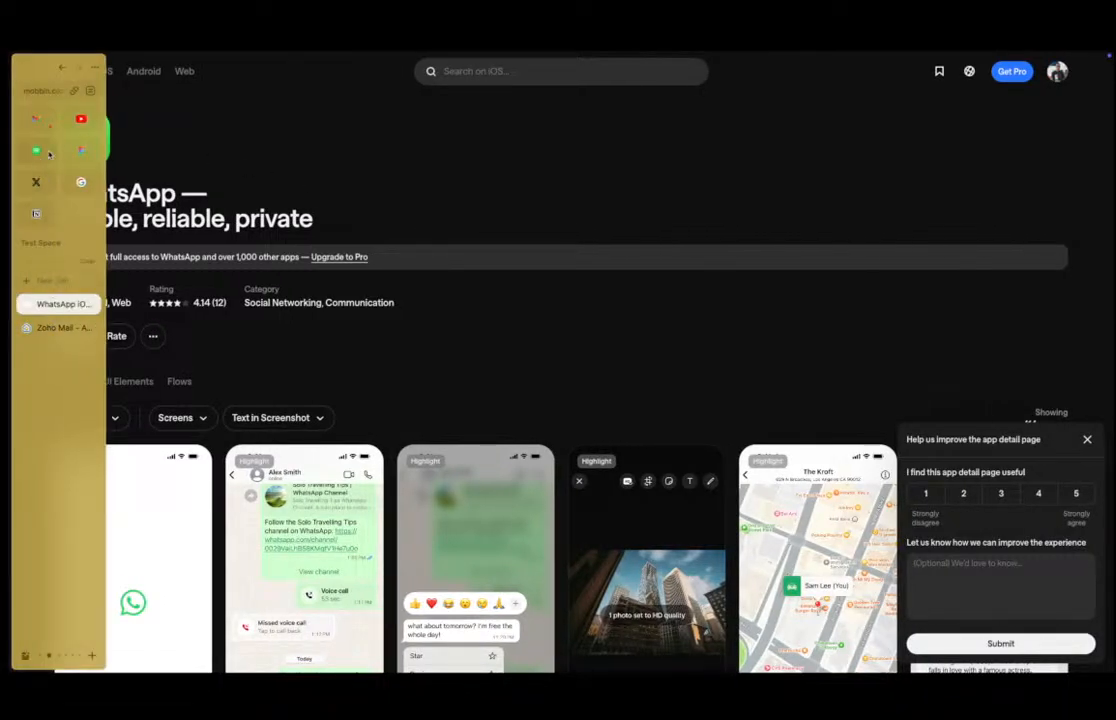
{"action": "left_click", "coordinate": [82, 150]}
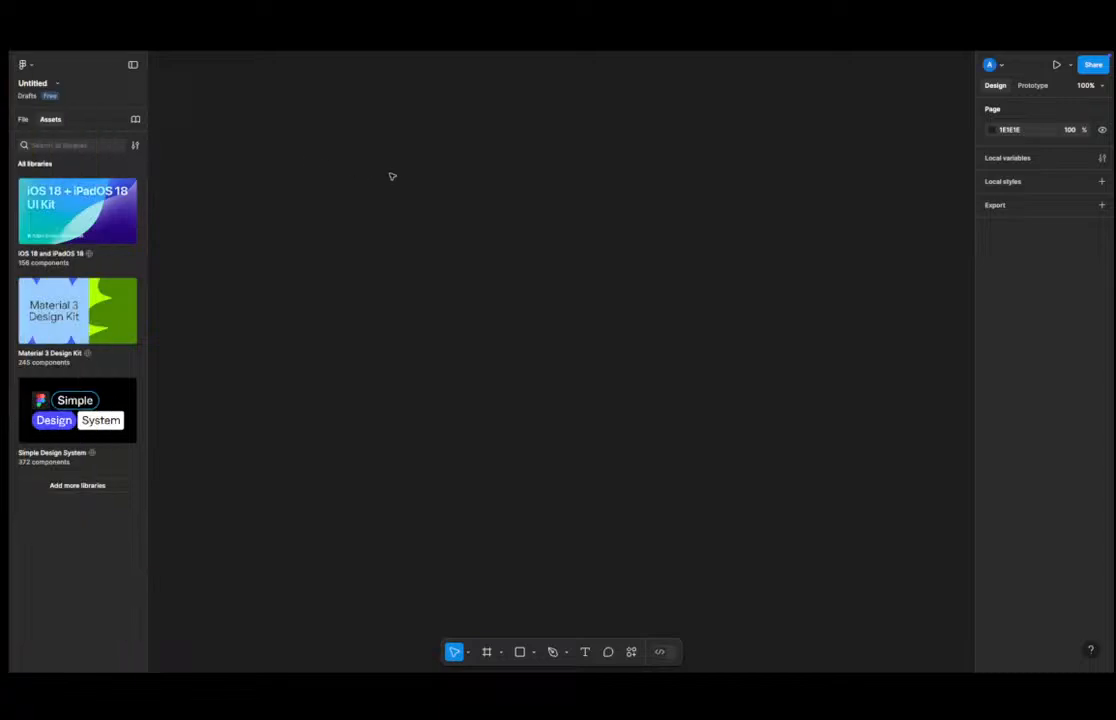
{"action": "key", "text": "ctrl+v"}
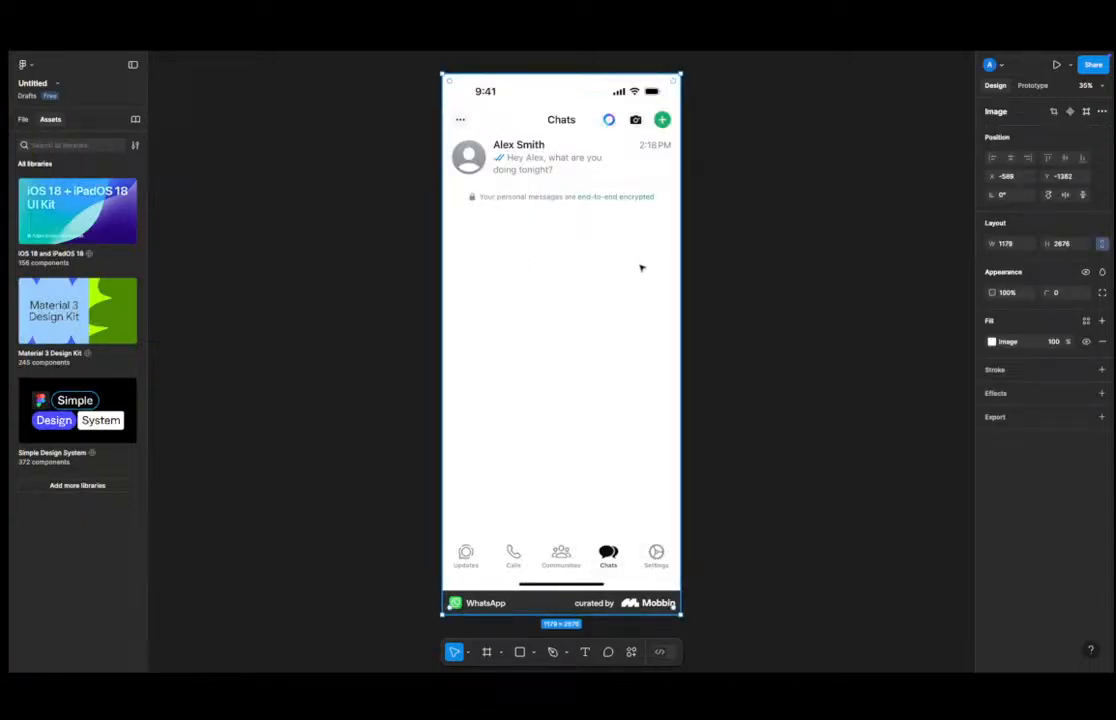
{"action": "left_click", "coordinate": [802, 239]}
{"action": "left_click", "coordinate": [508, 294]}
{"action": "left_click", "coordinate": [710, 269]}
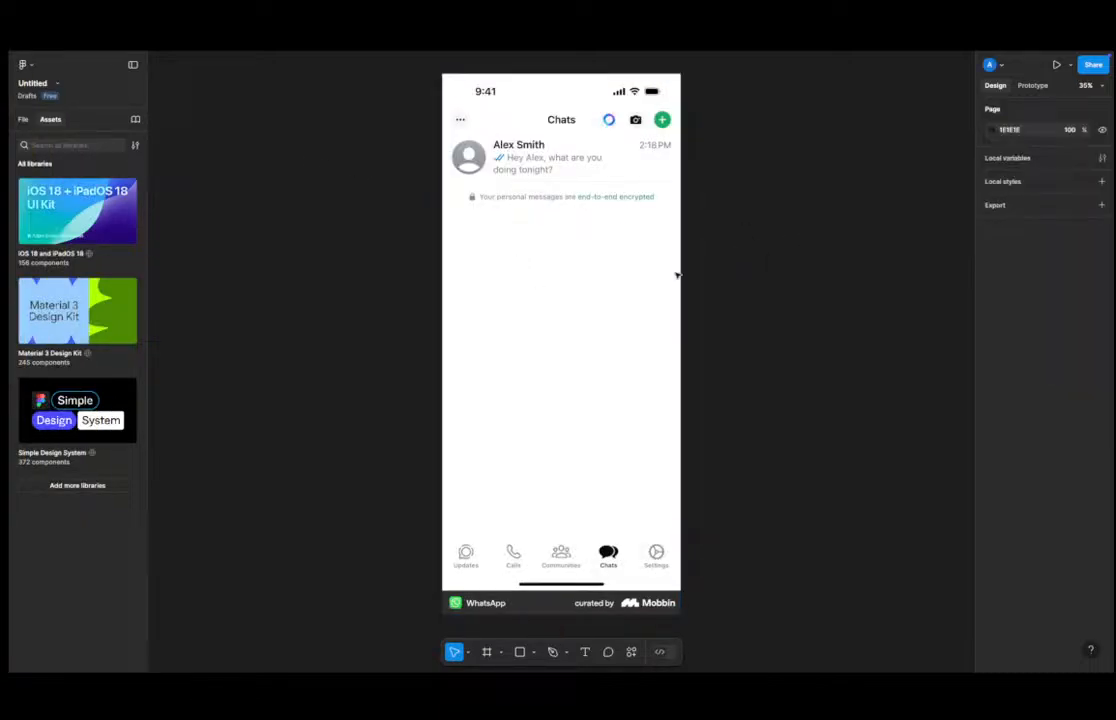
{"action": "left_click", "coordinate": [479, 267]}
{"action": "left_click", "coordinate": [224, 274]}
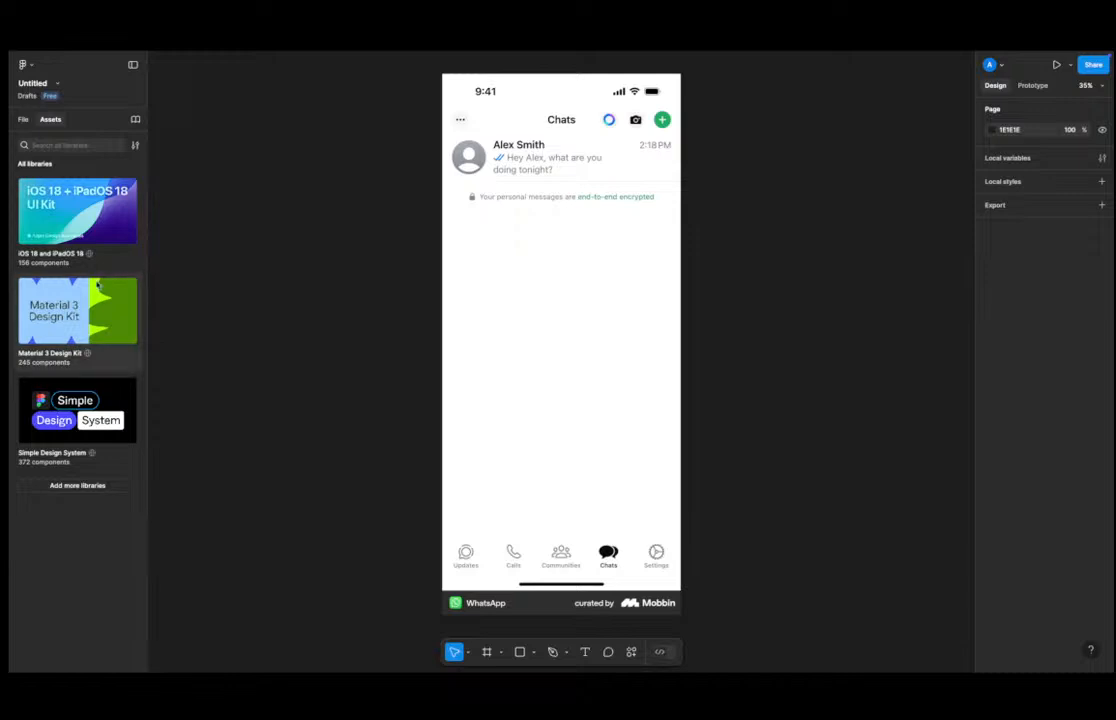
{"action": "left_click", "coordinate": [27, 96]}
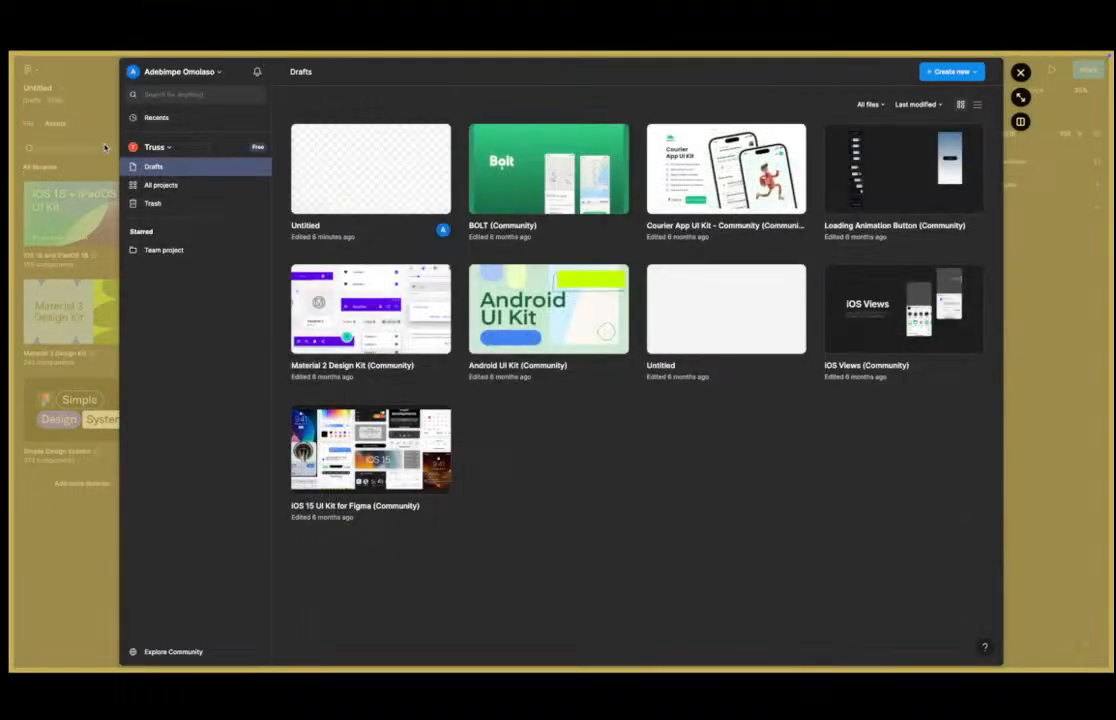
{"action": "left_click", "coordinate": [105, 148]}
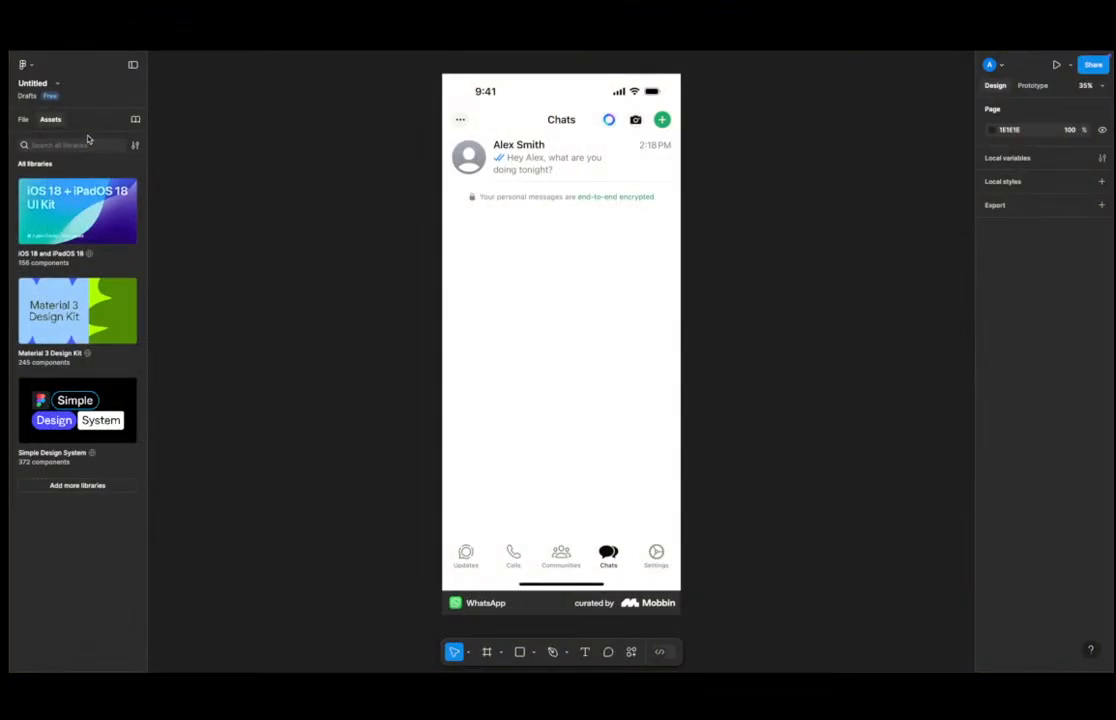
{"action": "left_click", "coordinate": [617, 179]}
{"action": "left_click", "coordinate": [252, 274]}
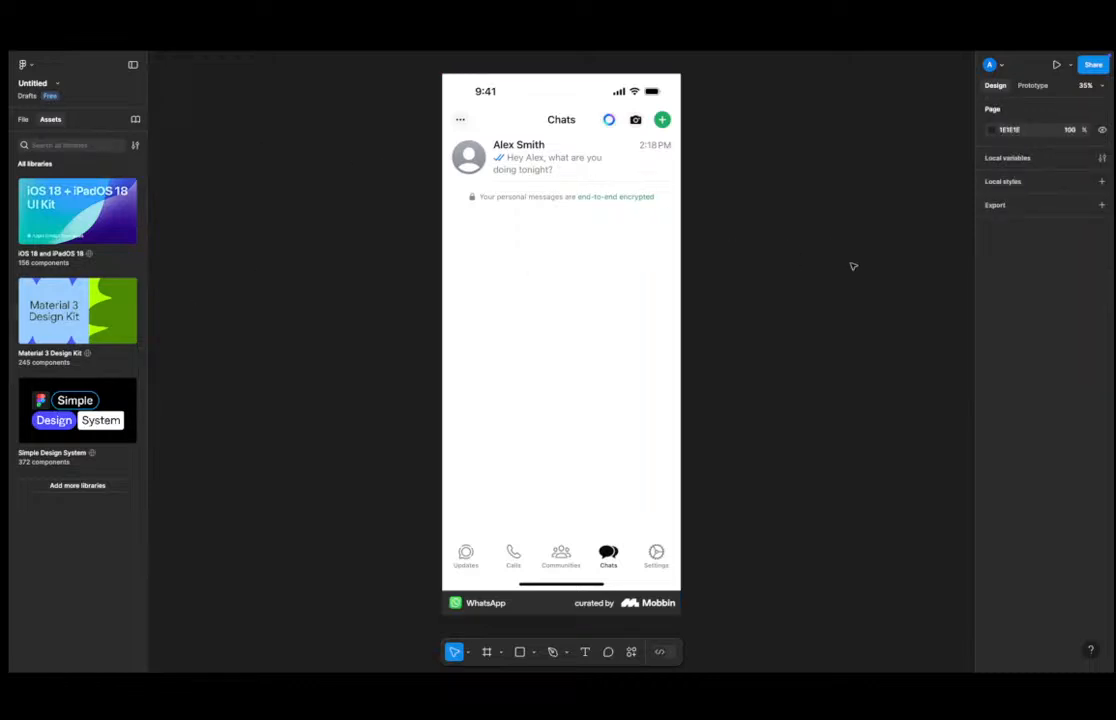
{"action": "scroll", "coordinate": [745, 292], "scroll_direction": "down", "scroll_amount": 3}
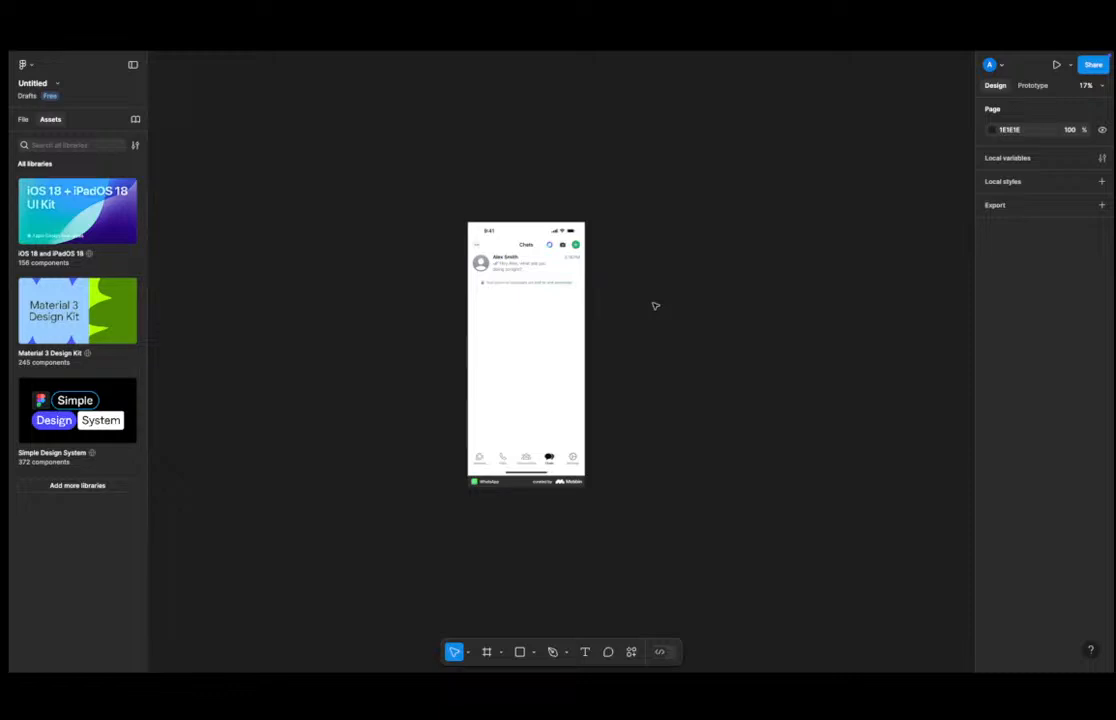
Add five new pages to the file from the pages list.
{"action": "left_click", "coordinate": [24, 120]}
{"action": "left_click_drag", "start_coordinate": [98, 178], "coordinate": [101, 238]}
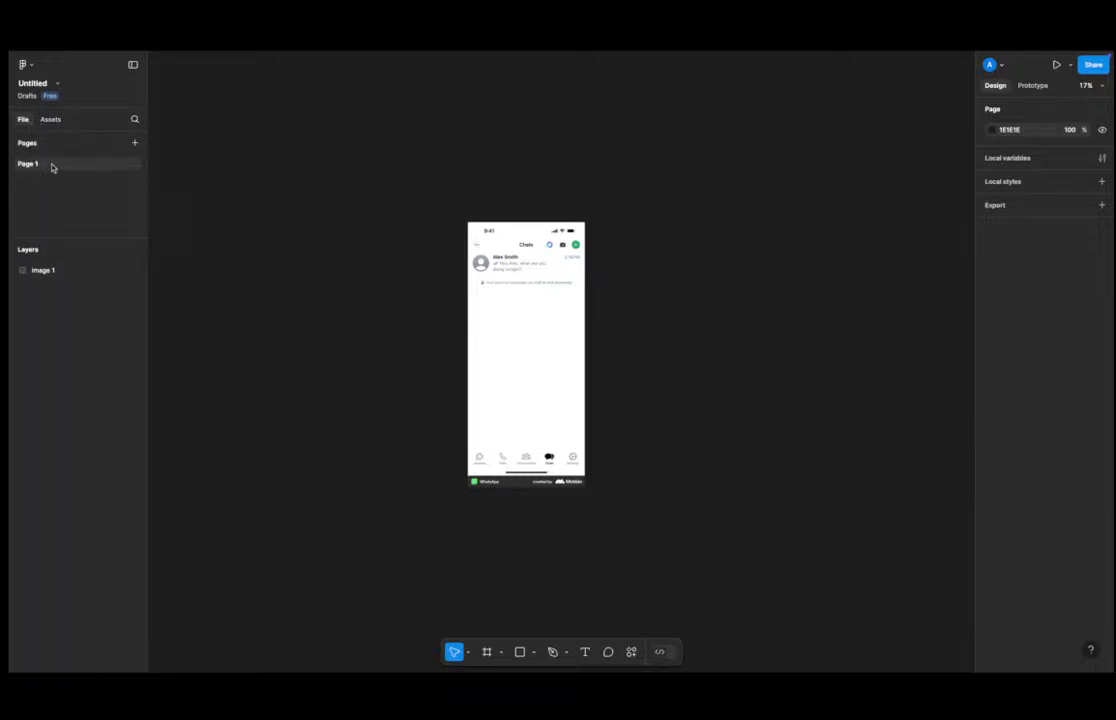
{"action": "left_click", "coordinate": [135, 144]}
{"action": "left_click", "coordinate": [135, 144]}
{"action": "left_click", "coordinate": [135, 144]}
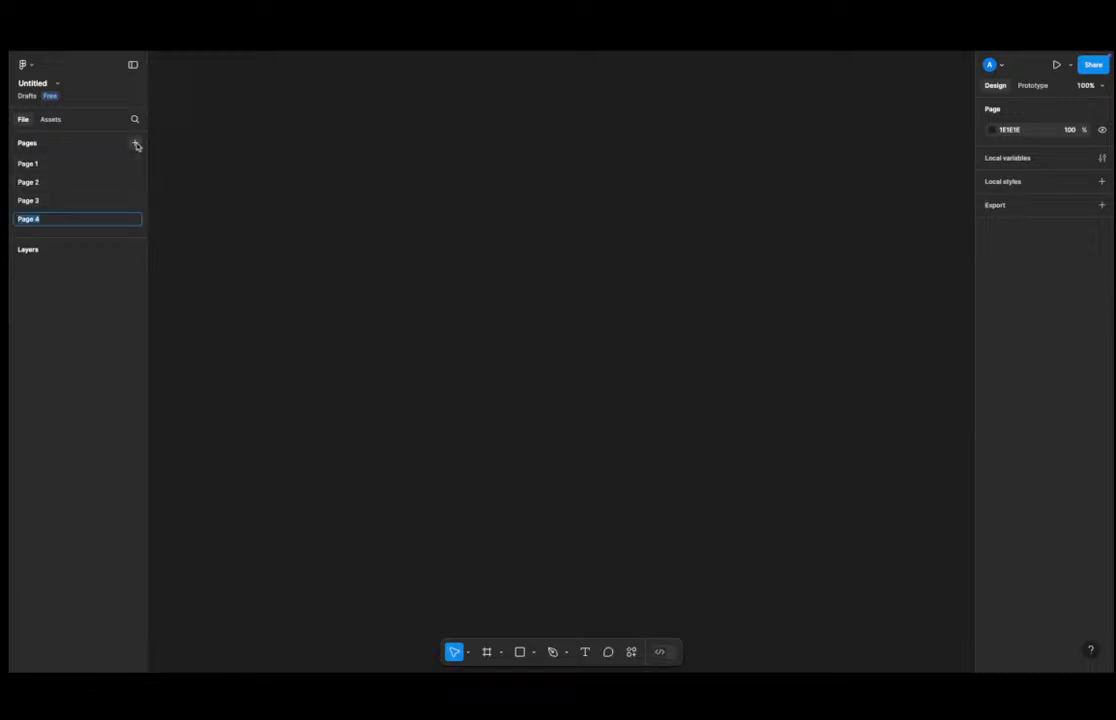
{"action": "left_click", "coordinate": [135, 144]}
{"action": "left_click", "coordinate": [135, 144]}
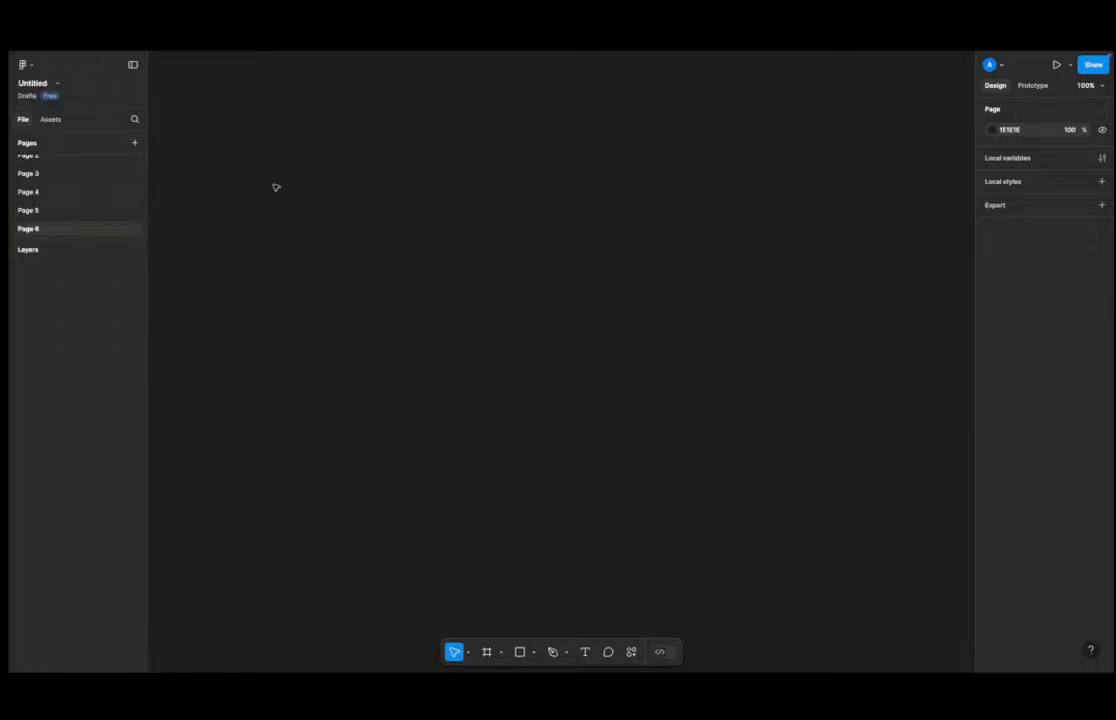
Browse through the file's pages one by one.
{"action": "scroll", "coordinate": [60, 200], "scroll_direction": "up", "scroll_amount": 3}
{"action": "left_click", "coordinate": [72, 164]}
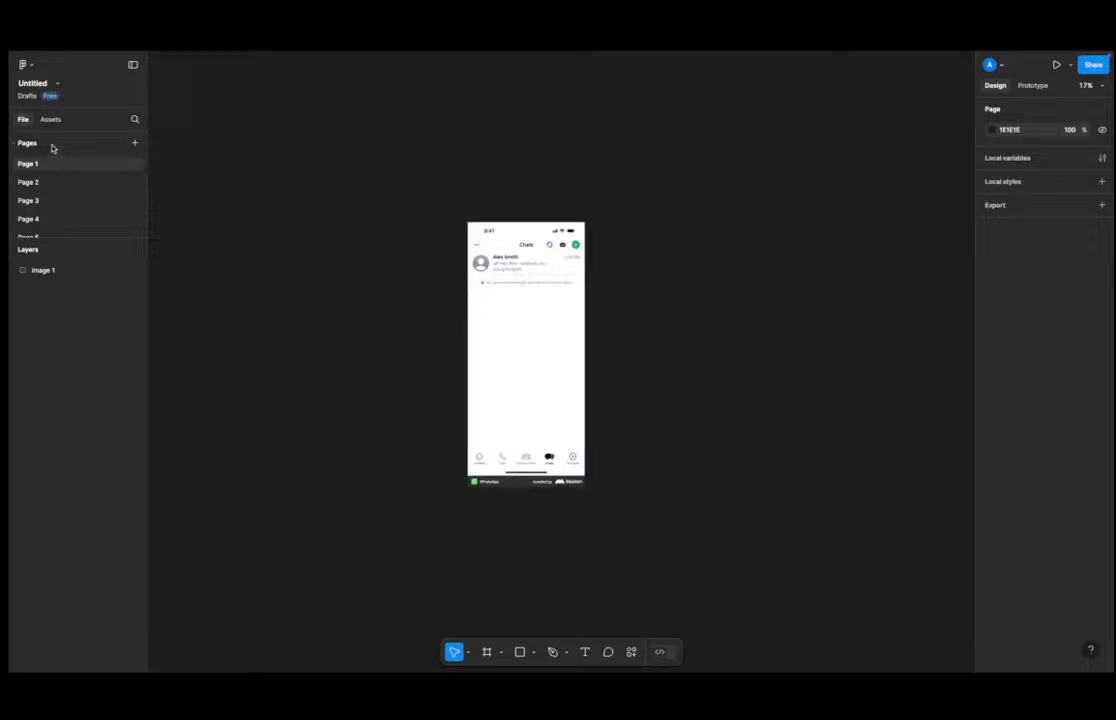
{"action": "left_click", "coordinate": [36, 186]}
{"action": "left_click", "coordinate": [59, 202]}
{"action": "left_click", "coordinate": [47, 222]}
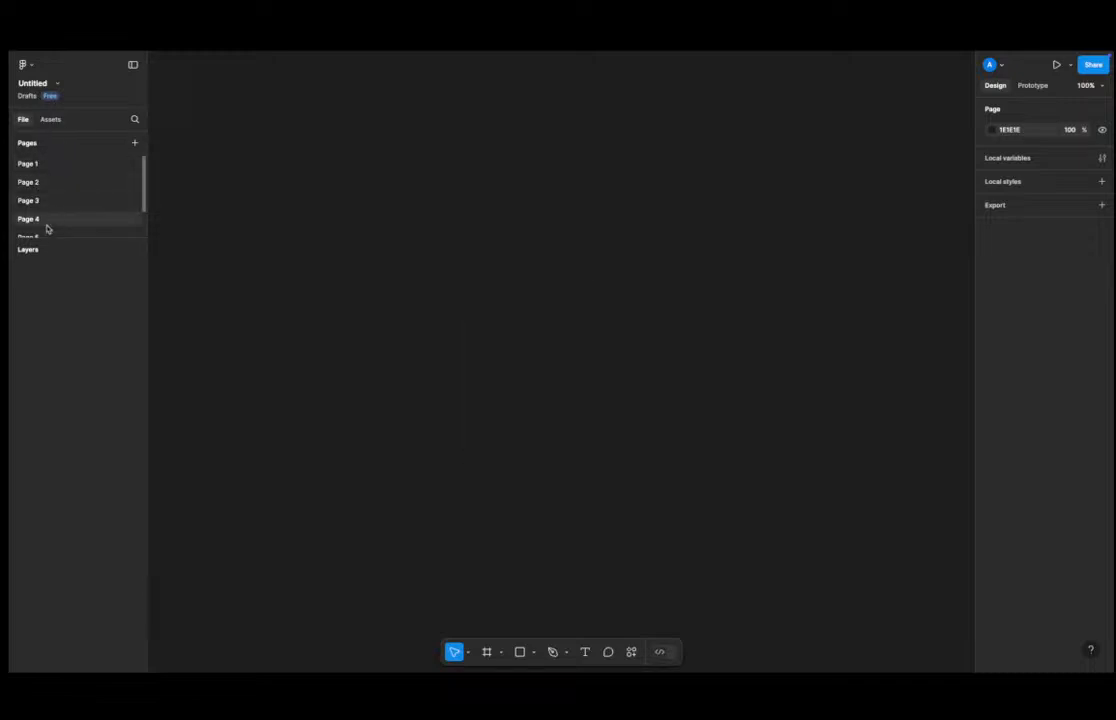
{"action": "left_click", "coordinate": [56, 234]}
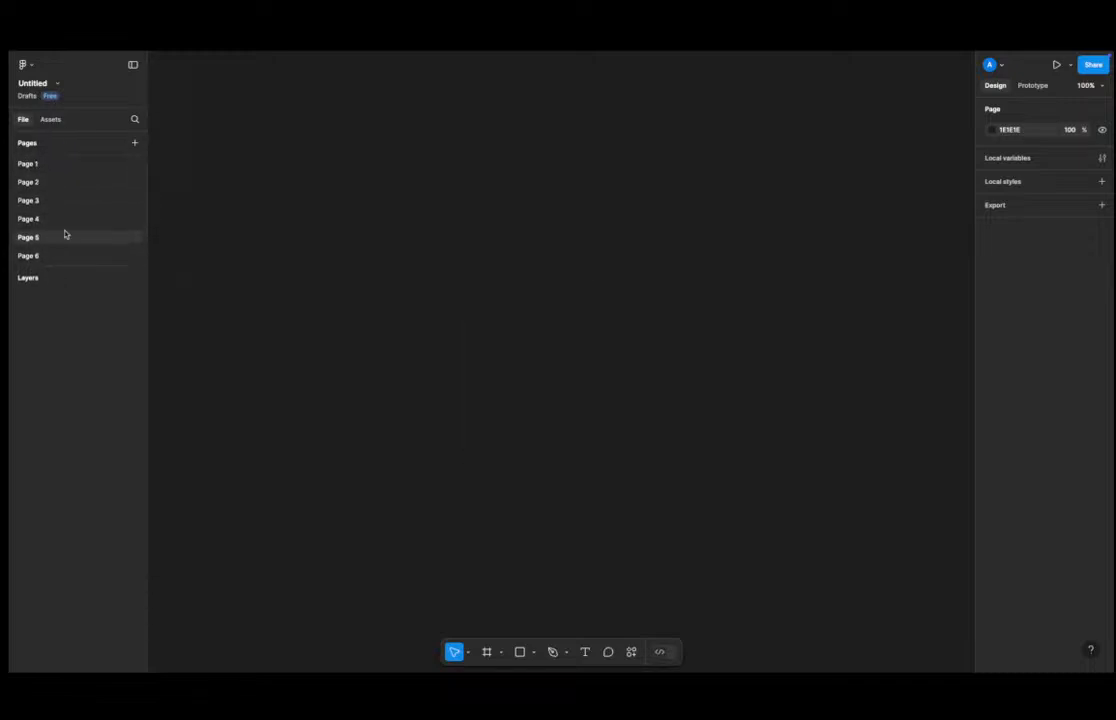
{"action": "left_click", "coordinate": [70, 164]}
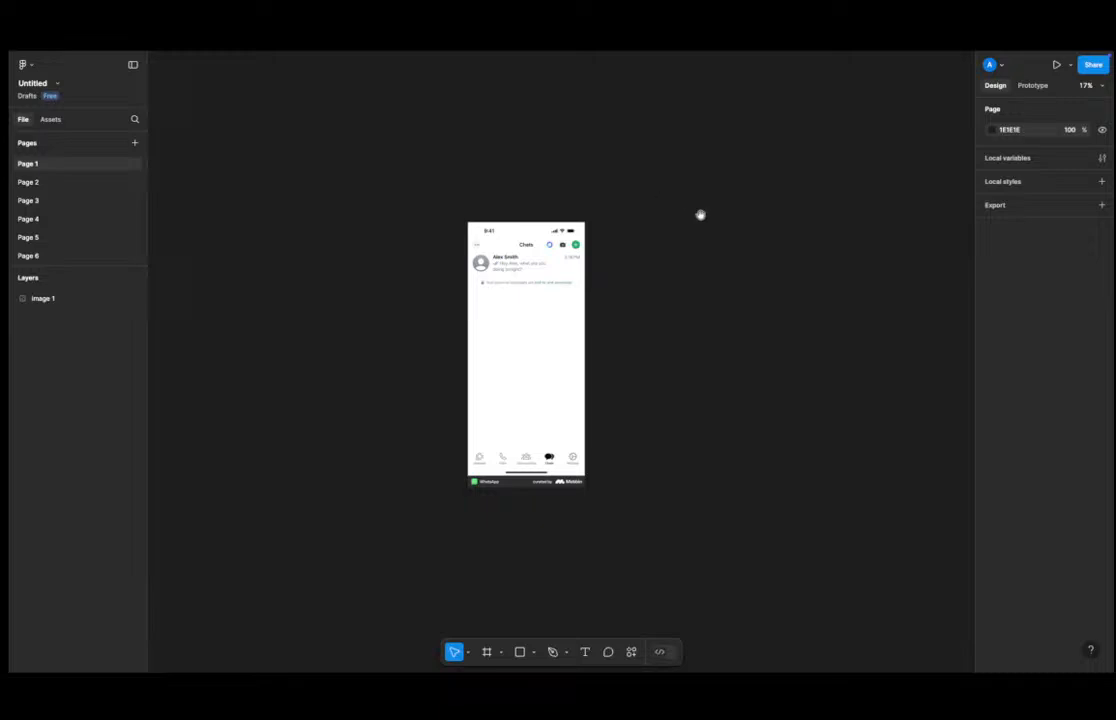
Try narrowing the pasted WhatsApp image's width, then undo the resize.
{"action": "scroll", "coordinate": [521, 281], "scroll_direction": "right", "scroll_amount": 3}
{"action": "left_click", "coordinate": [480, 280]}
{"action": "left_click_drag", "start_coordinate": [498, 280], "coordinate": [461, 280]}
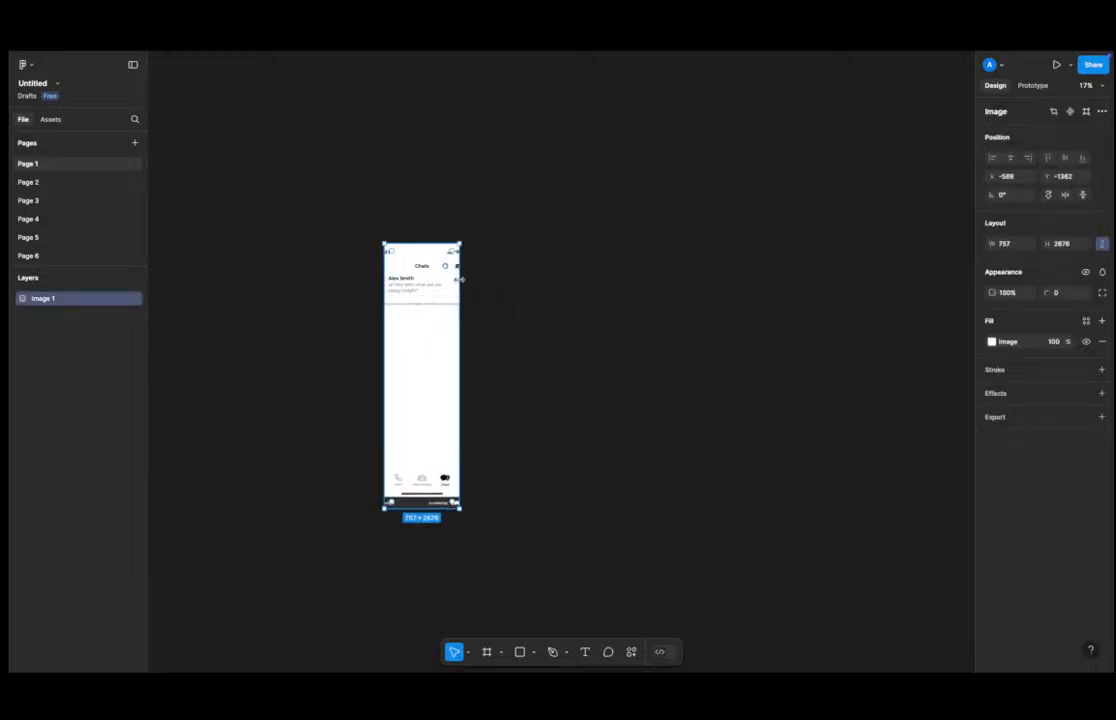
{"action": "key", "text": "ctrl+z"}
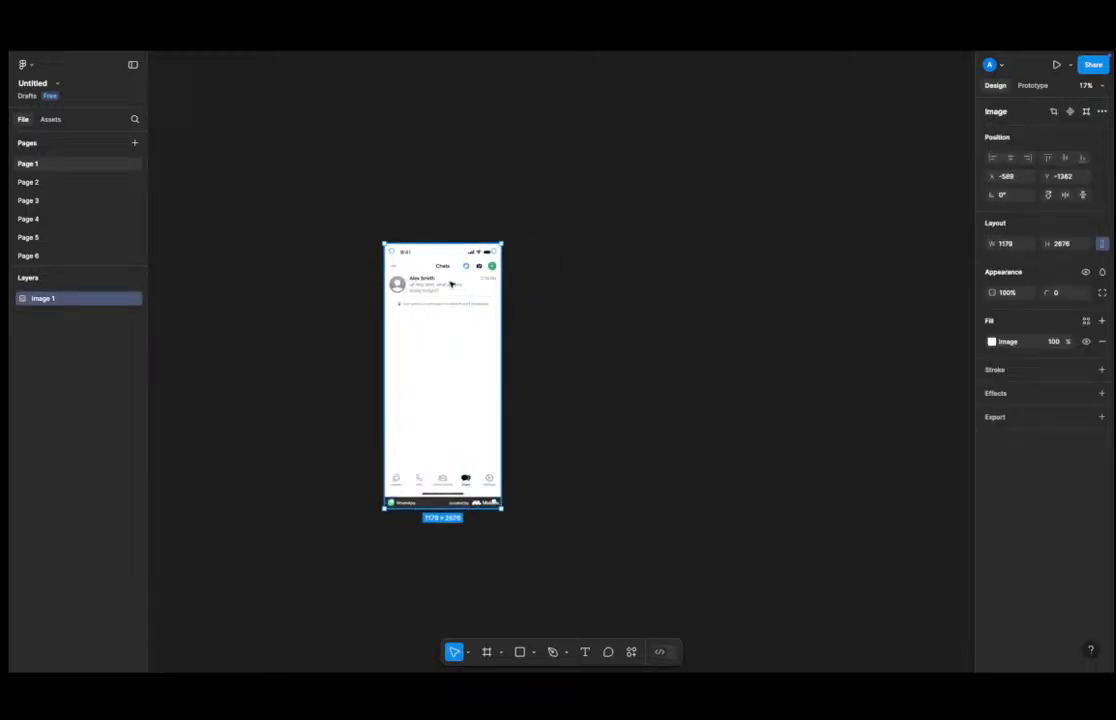
Turn Page 2 into a page divider by renaming it "-", and return to Page 1.
{"action": "left_click", "coordinate": [50, 184]}
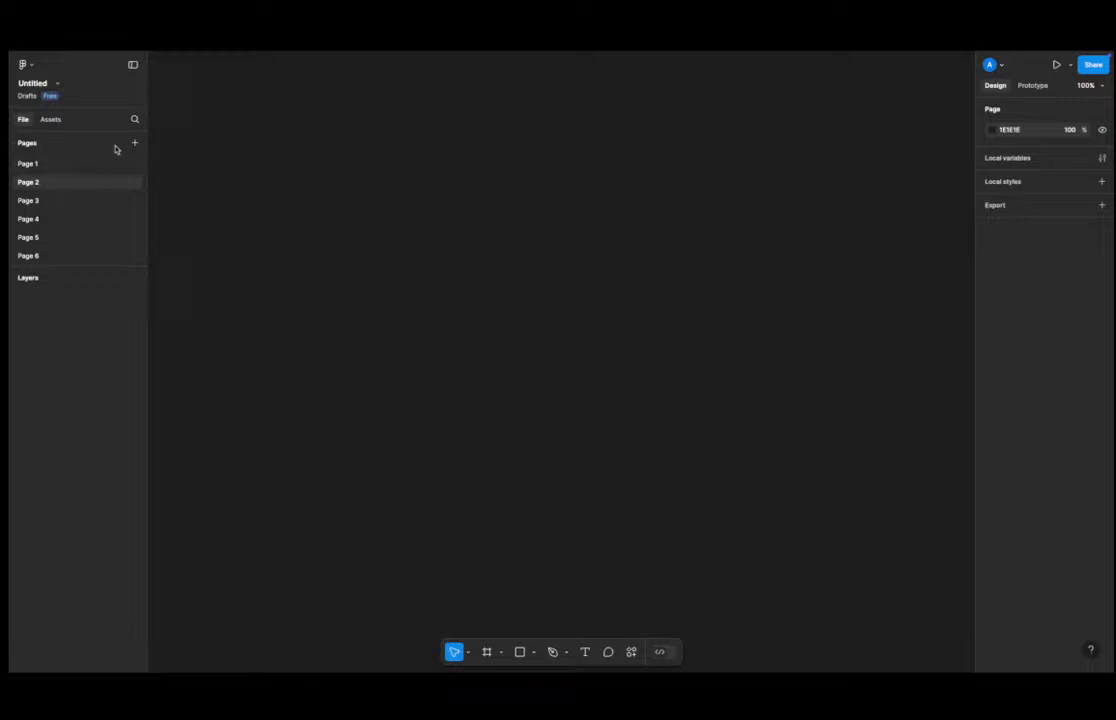
{"action": "left_click", "coordinate": [82, 165]}
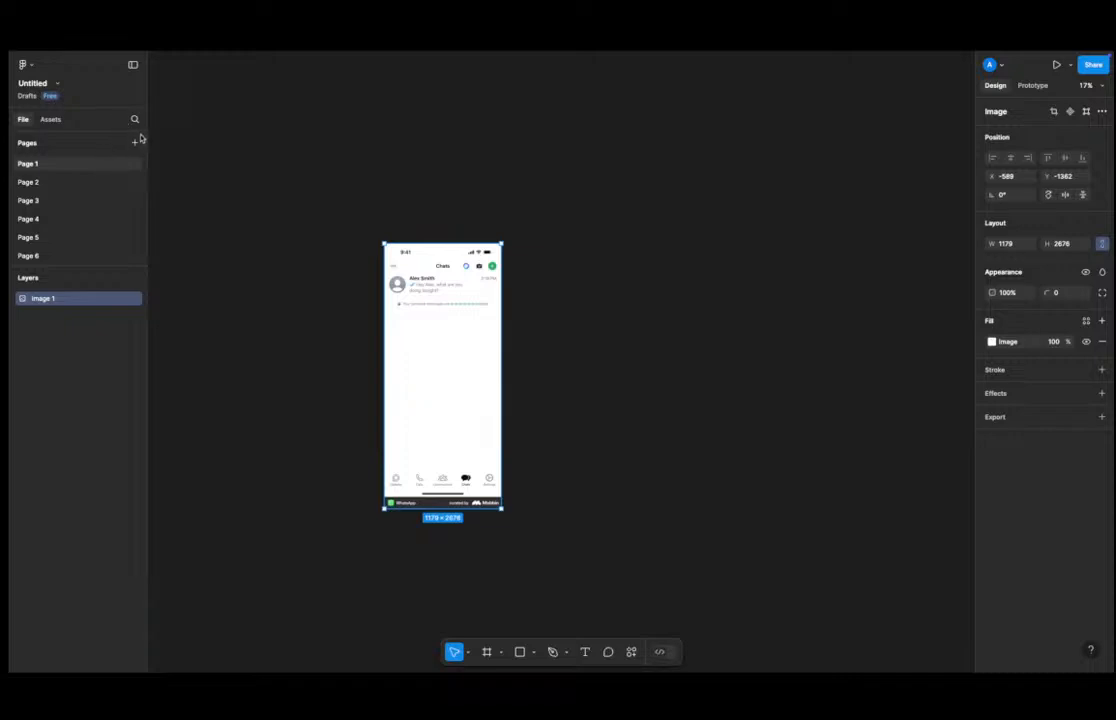
{"action": "left_click", "coordinate": [52, 182]}
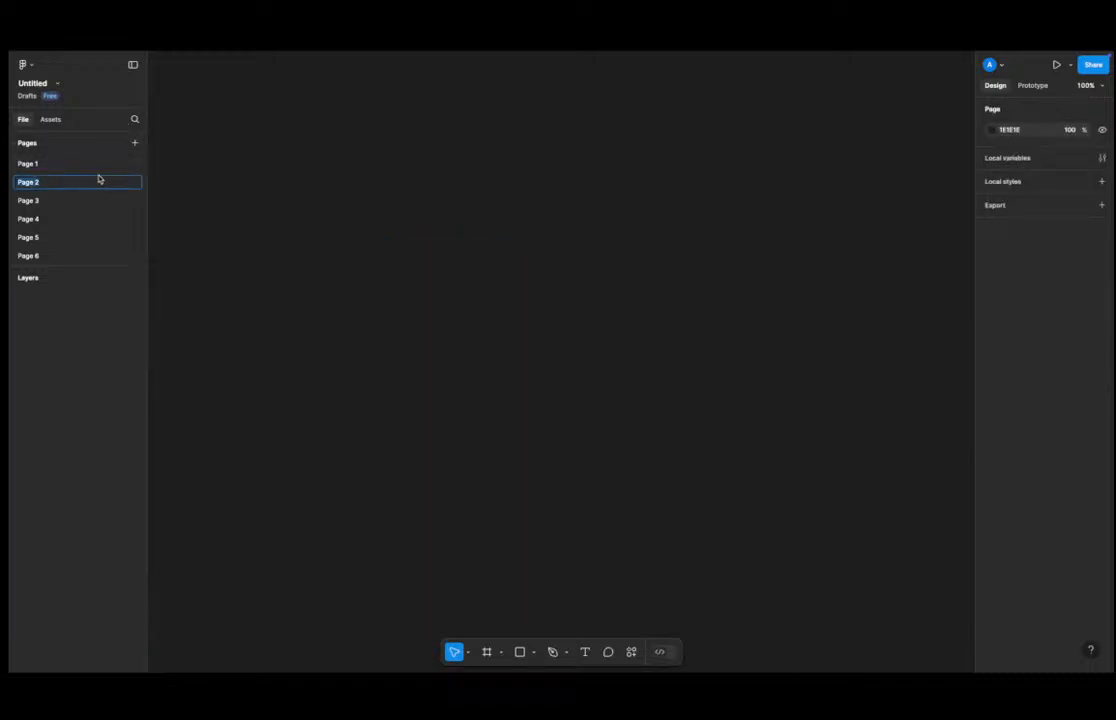
{"action": "key", "text": "BackSpace"}
{"action": "type", "text": "-"}
{"action": "key", "text": "Return"}
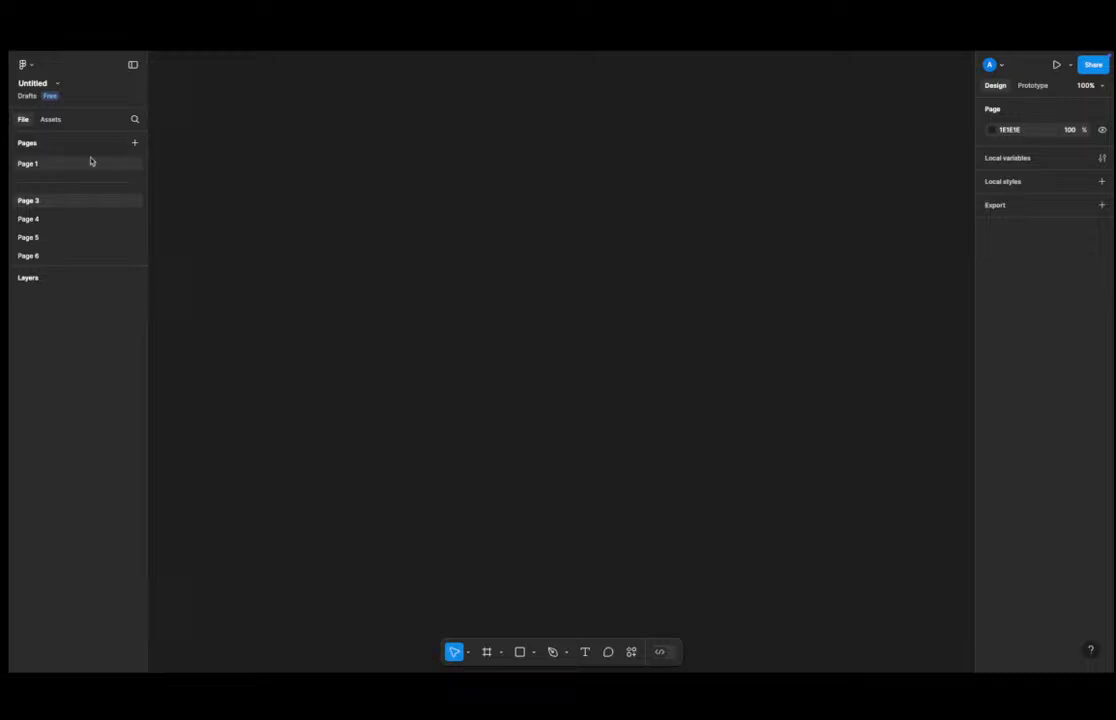
{"action": "left_click", "coordinate": [50, 164]}
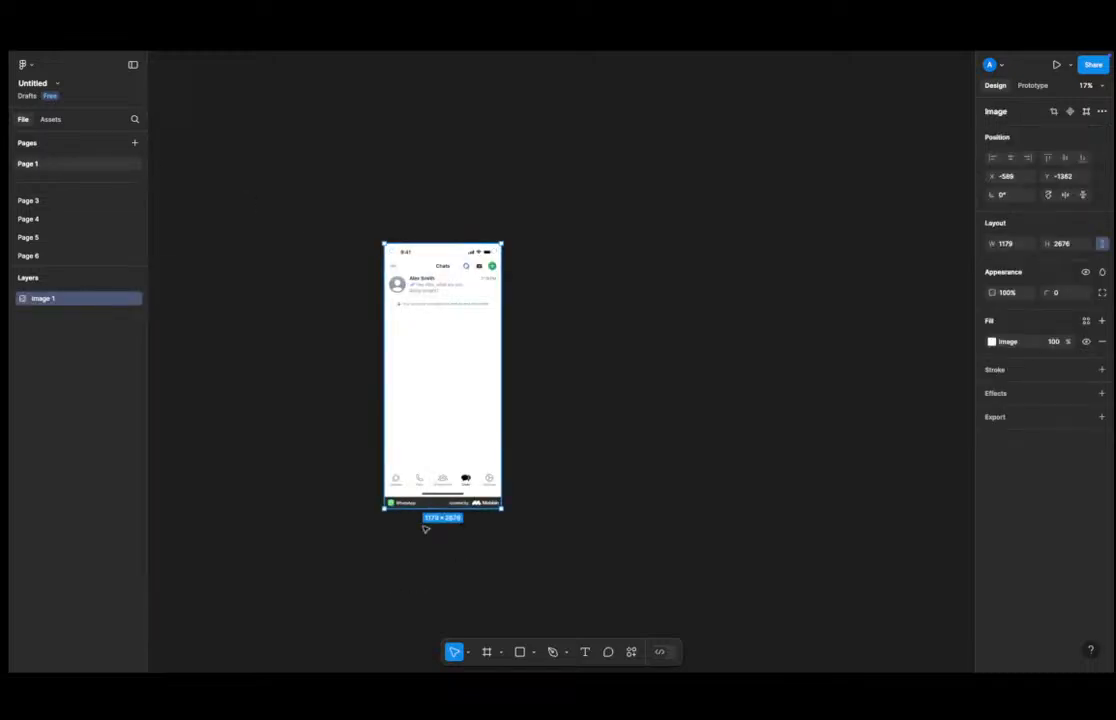
Rename Page 1 as "Cover".
{"action": "double_click", "coordinate": [41, 167]}
{"action": "type", "text": "Covcer"}
{"action": "double_click", "coordinate": [83, 169]}
{"action": "type", "text": "Cover"}
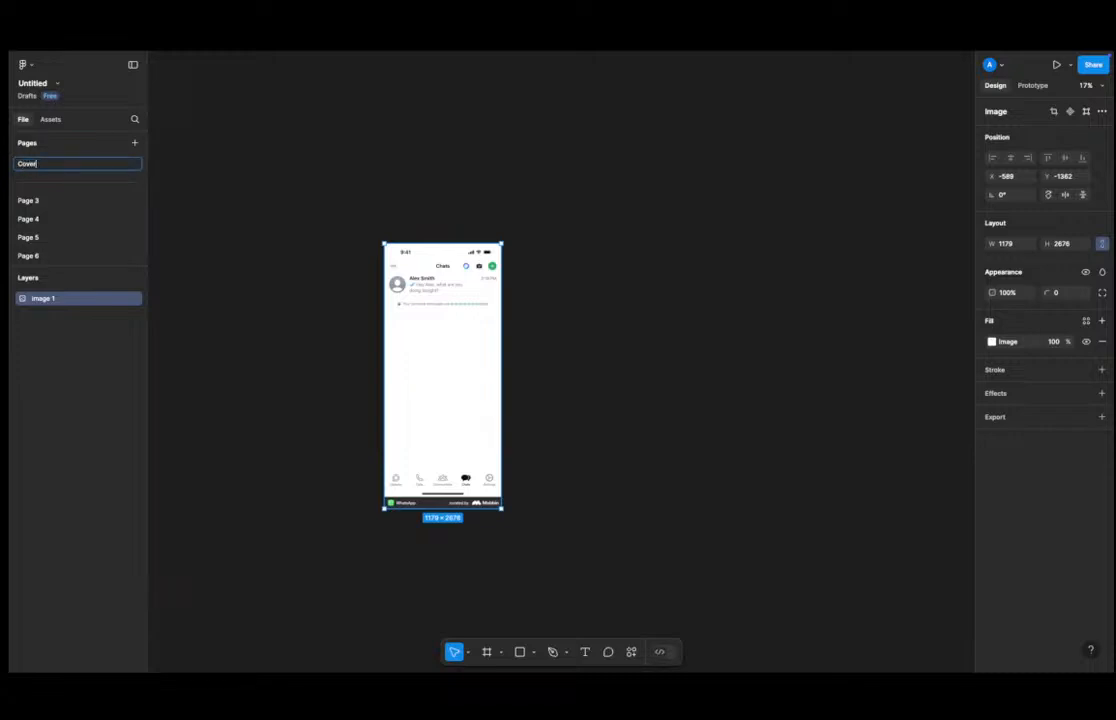
{"action": "key", "text": "Return"}
Open the drafts view to check the file's thumbnail, then return to the canvas.
{"action": "left_click", "coordinate": [264, 161]}
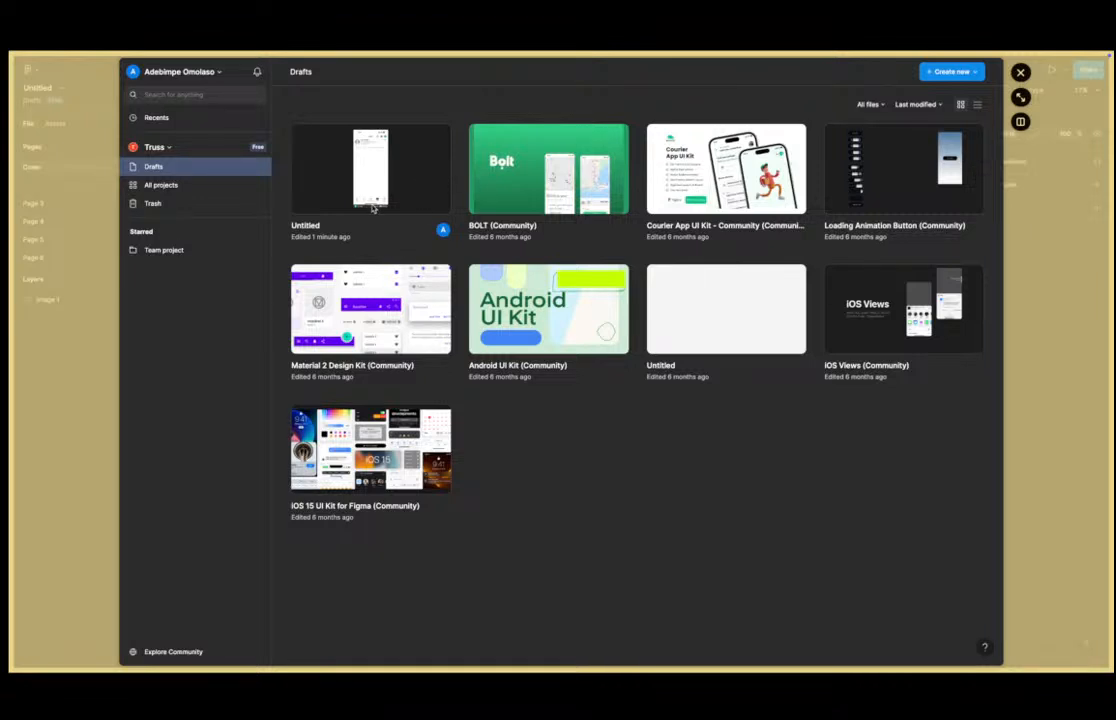
{"action": "left_click", "coordinate": [1020, 72]}
{"action": "left_click", "coordinate": [411, 321]}
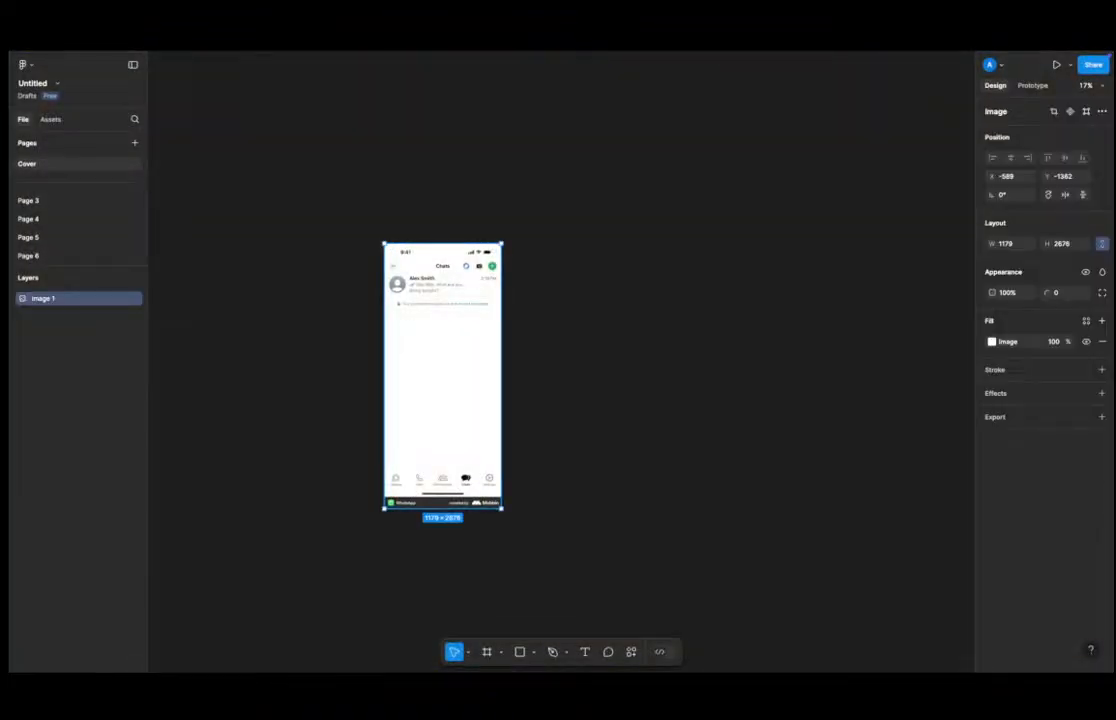
{"action": "left_click", "coordinate": [22, 95]}
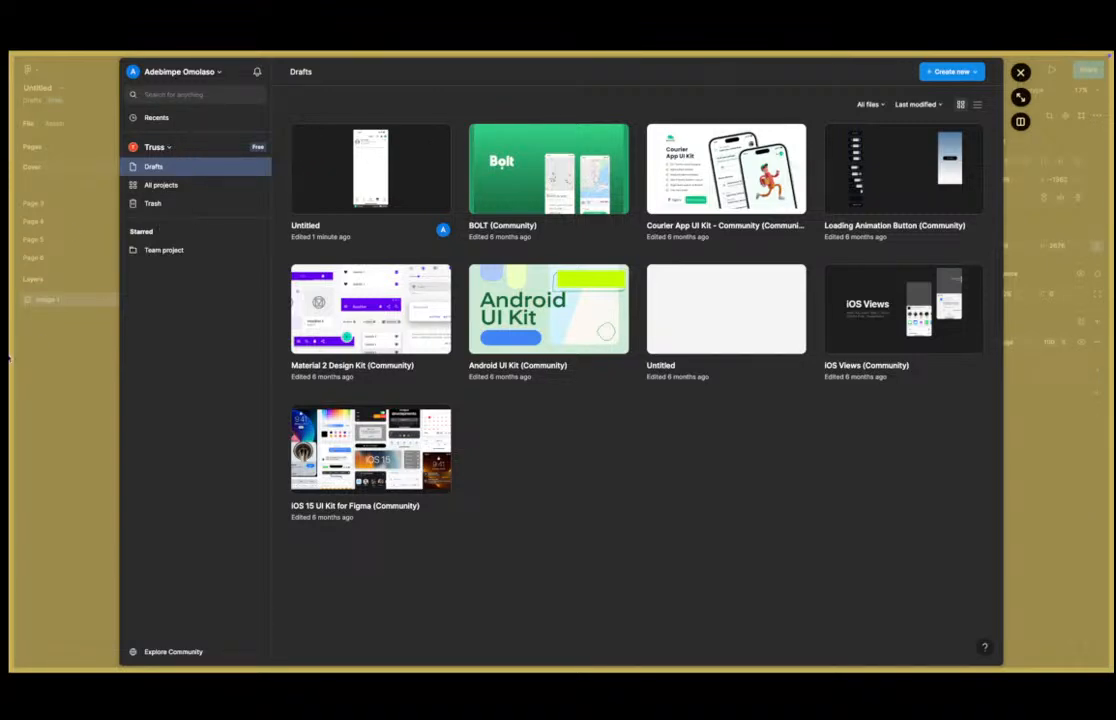
{"action": "key", "text": "Escape"}
Move the WhatsApp screenshot aside and draw a new frame beside it sized 1920 by 1080.
{"action": "left_click", "coordinate": [592, 284]}
{"action": "left_click_drag", "start_coordinate": [620, 277], "coordinate": [428, 284]}
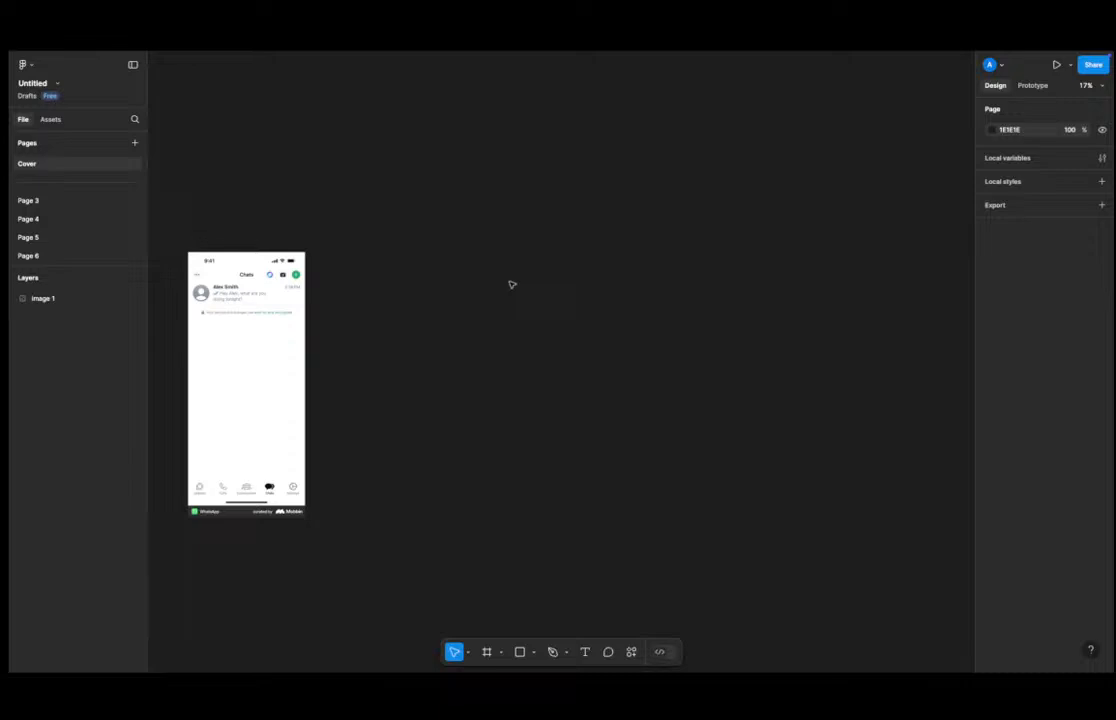
{"action": "left_click", "coordinate": [483, 651]}
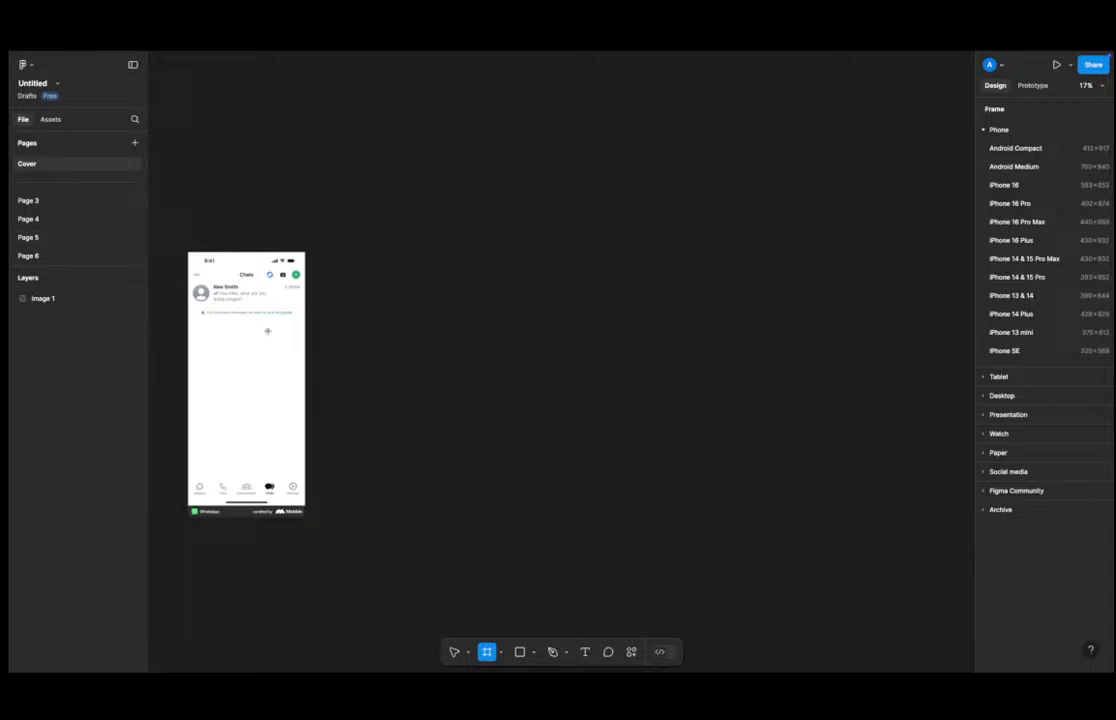
{"action": "left_click_drag", "start_coordinate": [427, 244], "coordinate": [834, 532]}
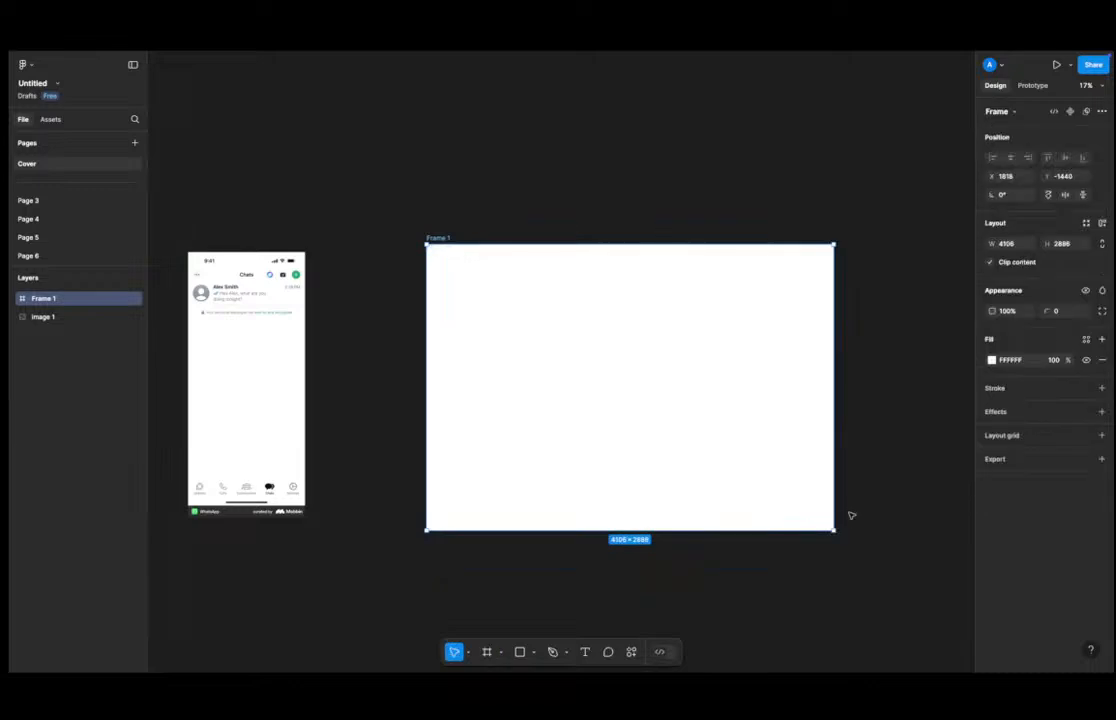
{"action": "left_click", "coordinate": [1008, 244]}
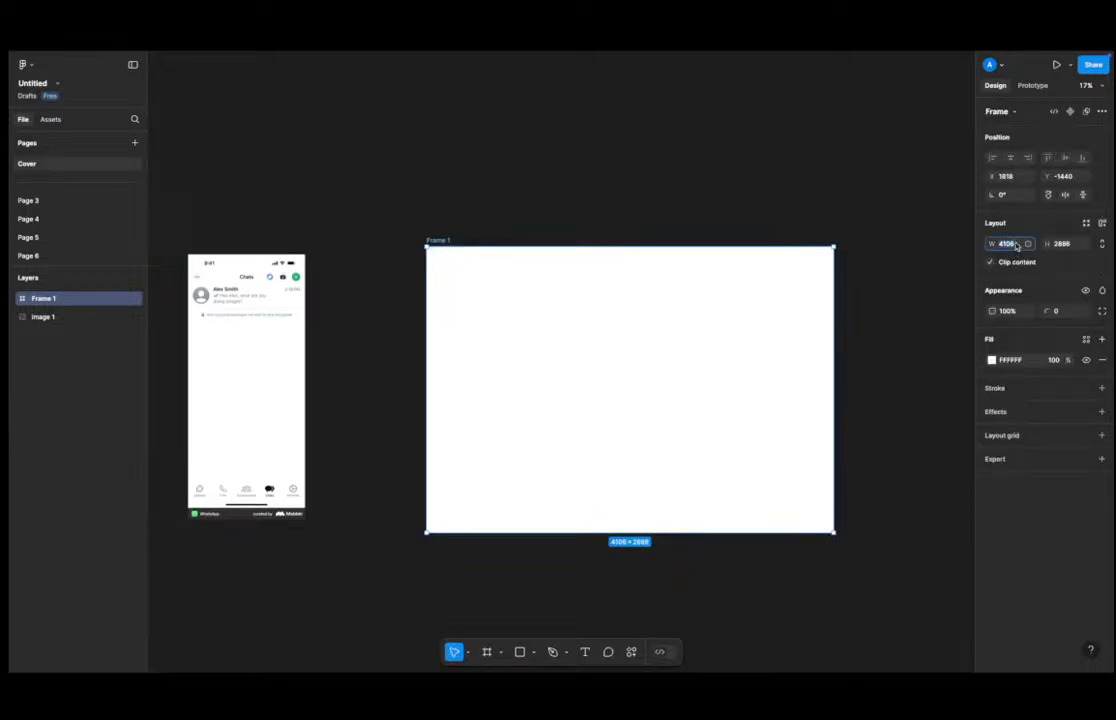
{"action": "type", "text": "1920"}
{"action": "key", "text": "Tab"}
{"action": "type", "text": "12080"}
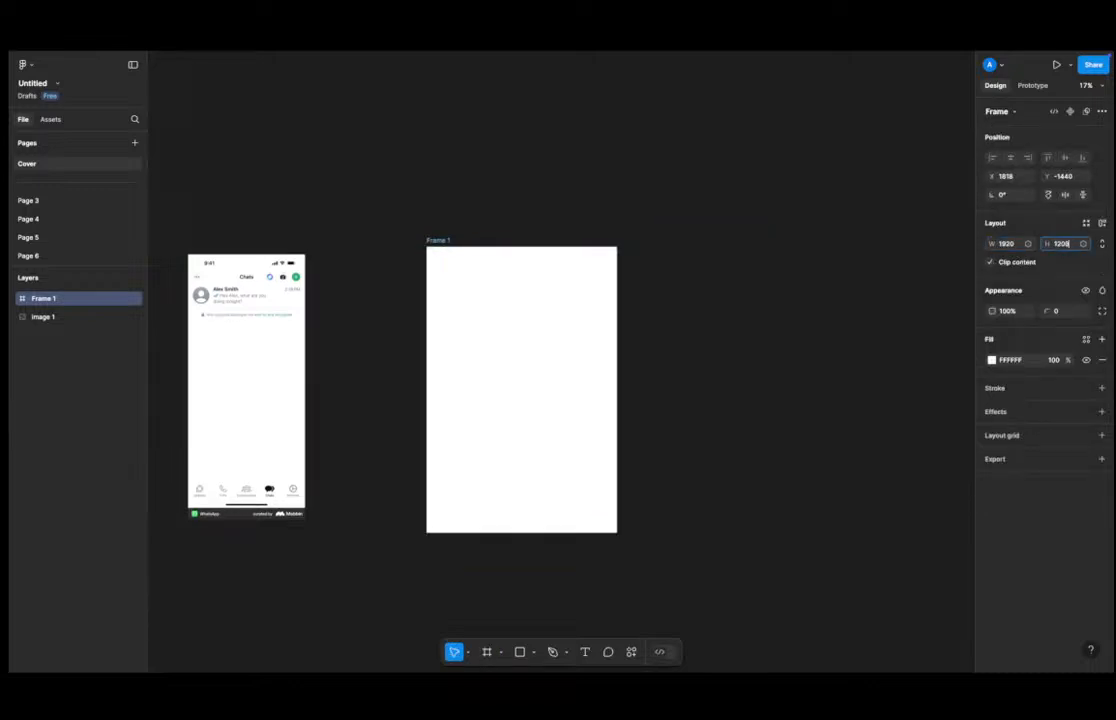
{"action": "key", "text": "BackSpace"}
{"action": "key", "text": "BackSpace"}
{"action": "key", "text": "BackSpace"}
{"action": "key", "text": "BackSpace"}
{"action": "type", "text": "080"}
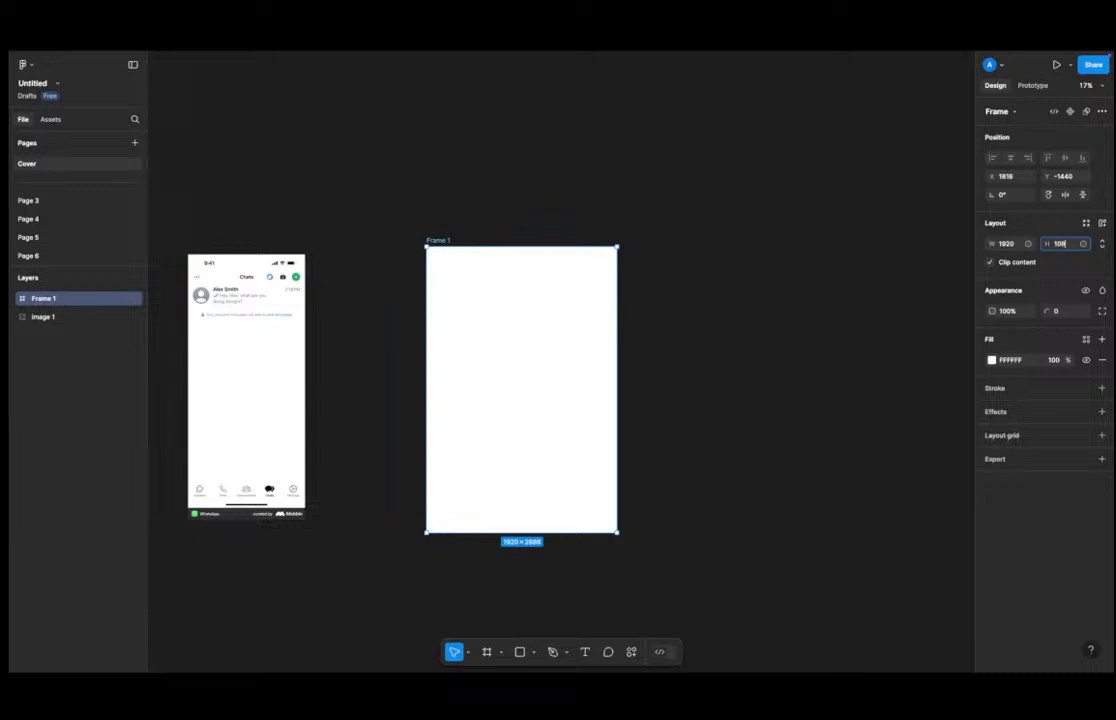
{"action": "key", "text": "Return"}
{"action": "left_click", "coordinate": [834, 332]}
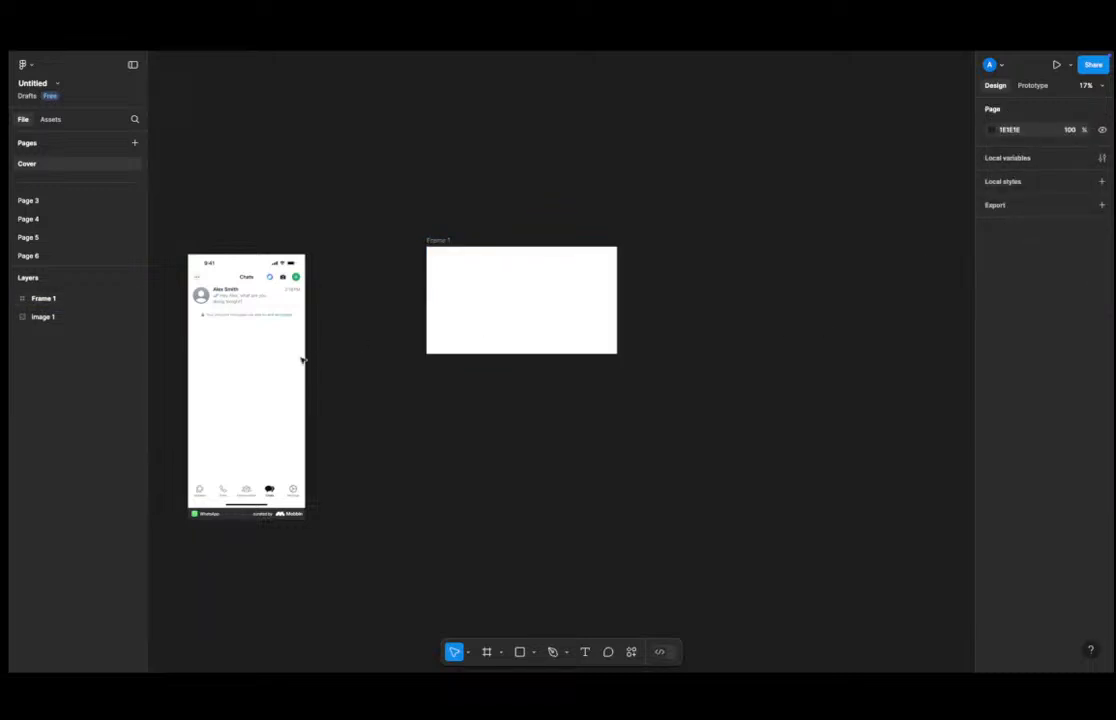
Duplicate the WhatsApp screenshot into the frame and position it near the frame's top.
{"action": "left_click", "coordinate": [232, 344]}
{"action": "left_click_drag", "start_coordinate": [232, 344], "coordinate": [532, 321]}
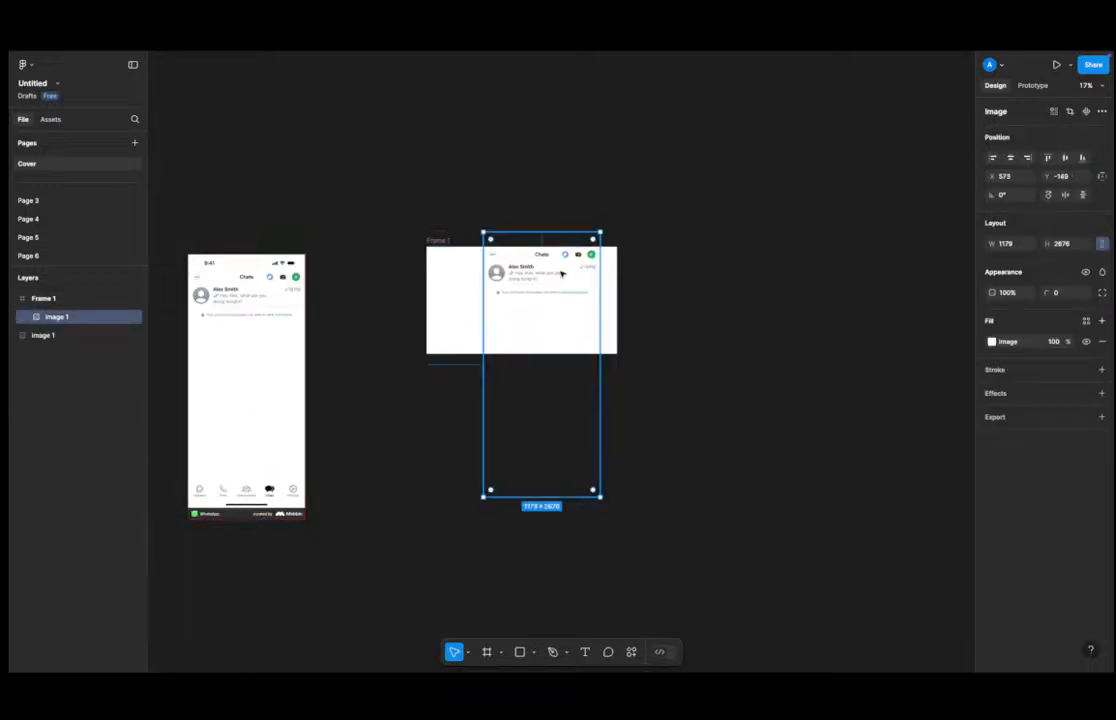
{"action": "left_click_drag", "start_coordinate": [563, 274], "coordinate": [538, 313]}
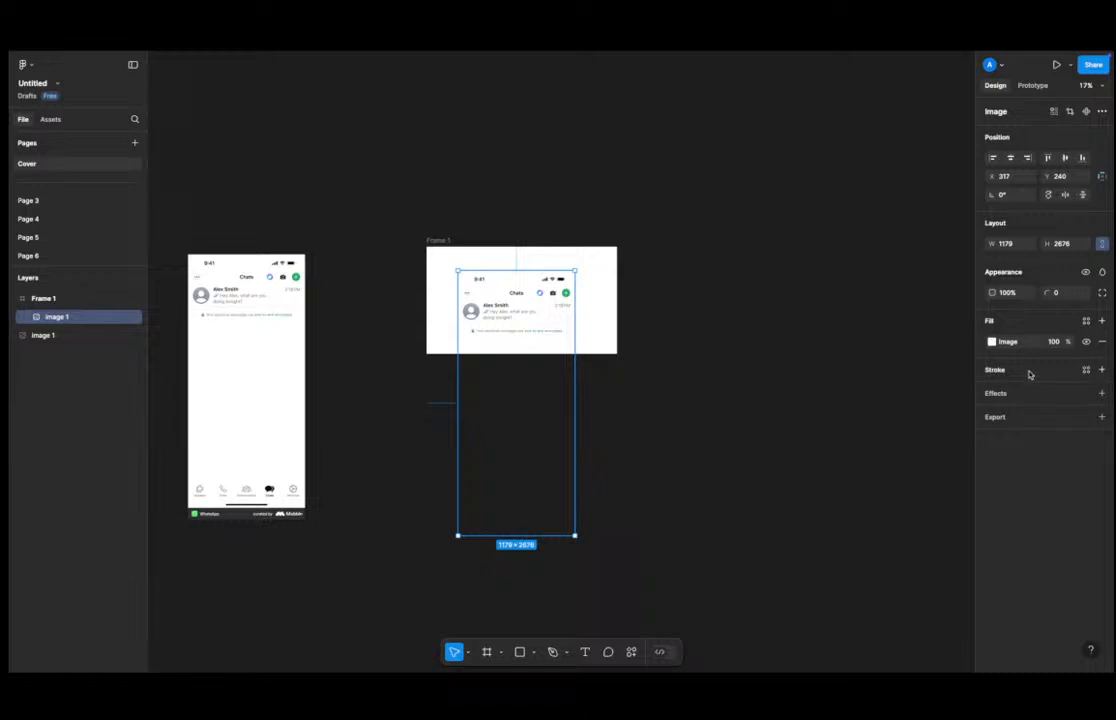
{"action": "left_click", "coordinate": [743, 381]}
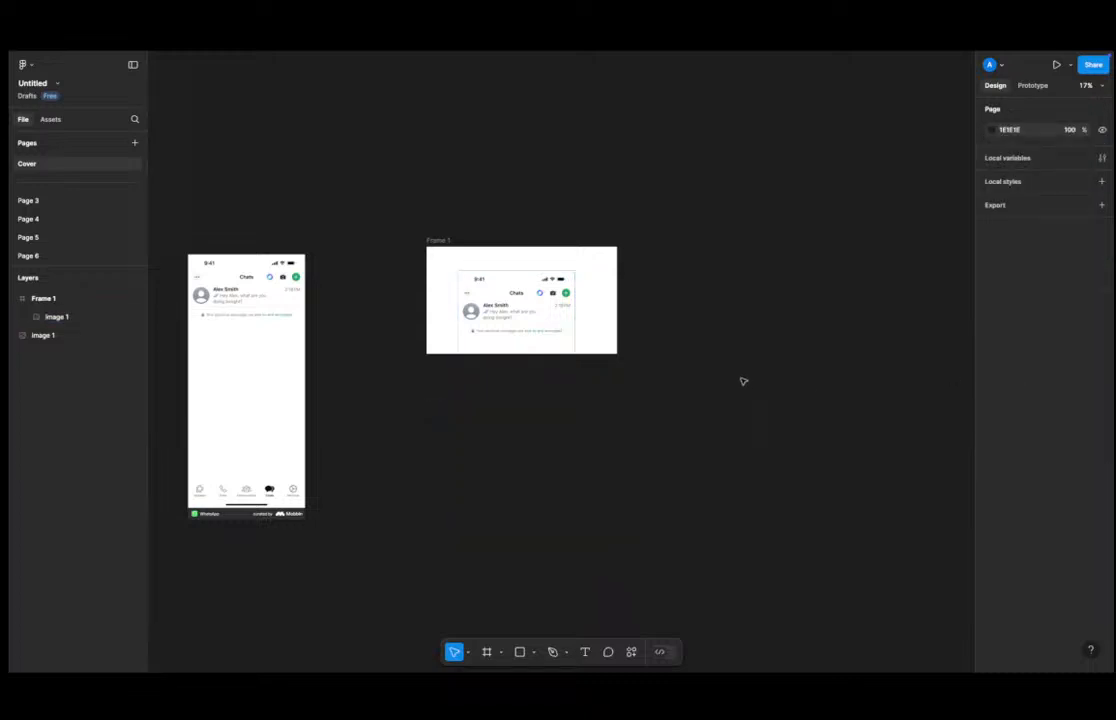
Round the corners of the screenshot inside the frame to a radius of 100.
{"action": "left_click", "coordinate": [470, 292]}
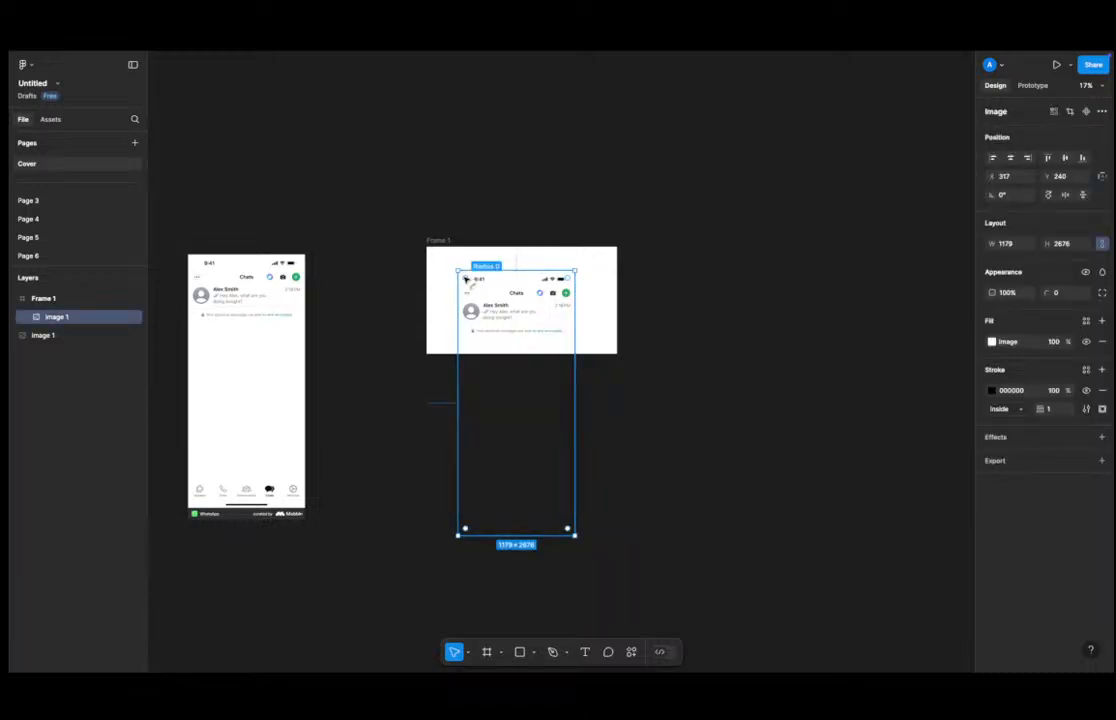
{"action": "left_click_drag", "start_coordinate": [465, 278], "coordinate": [468, 281]}
{"action": "left_click", "coordinate": [699, 293]}
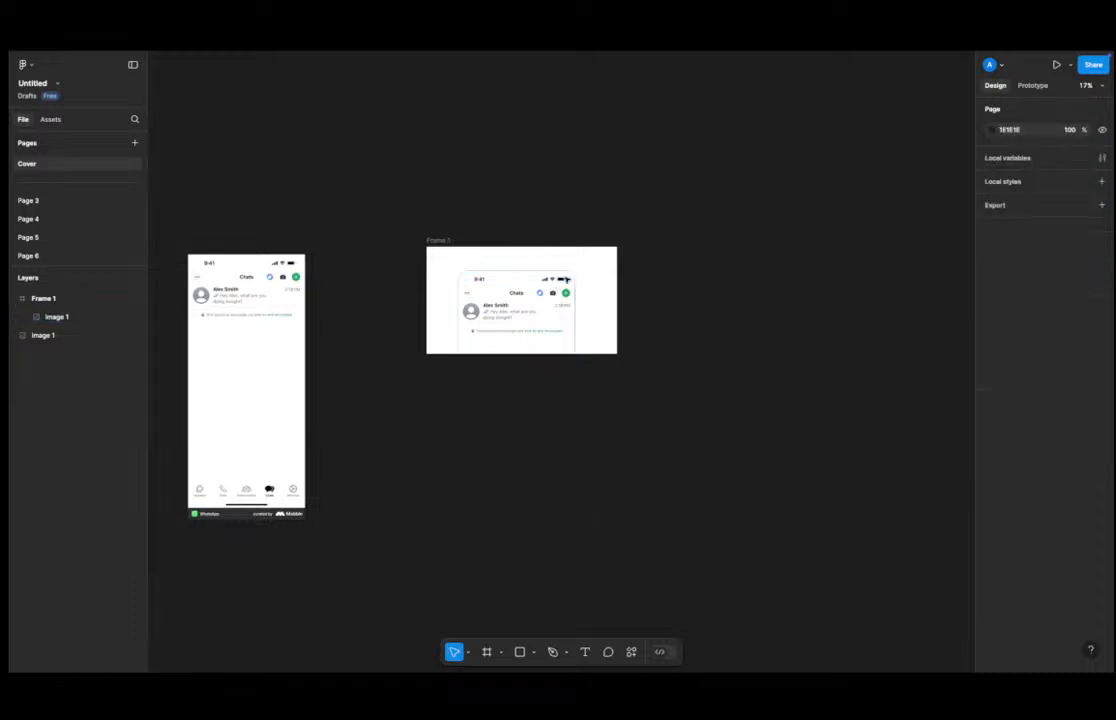
Set the frame as the file's thumbnail.
{"action": "left_click", "coordinate": [449, 243]}
{"action": "right_click", "coordinate": [452, 245]}
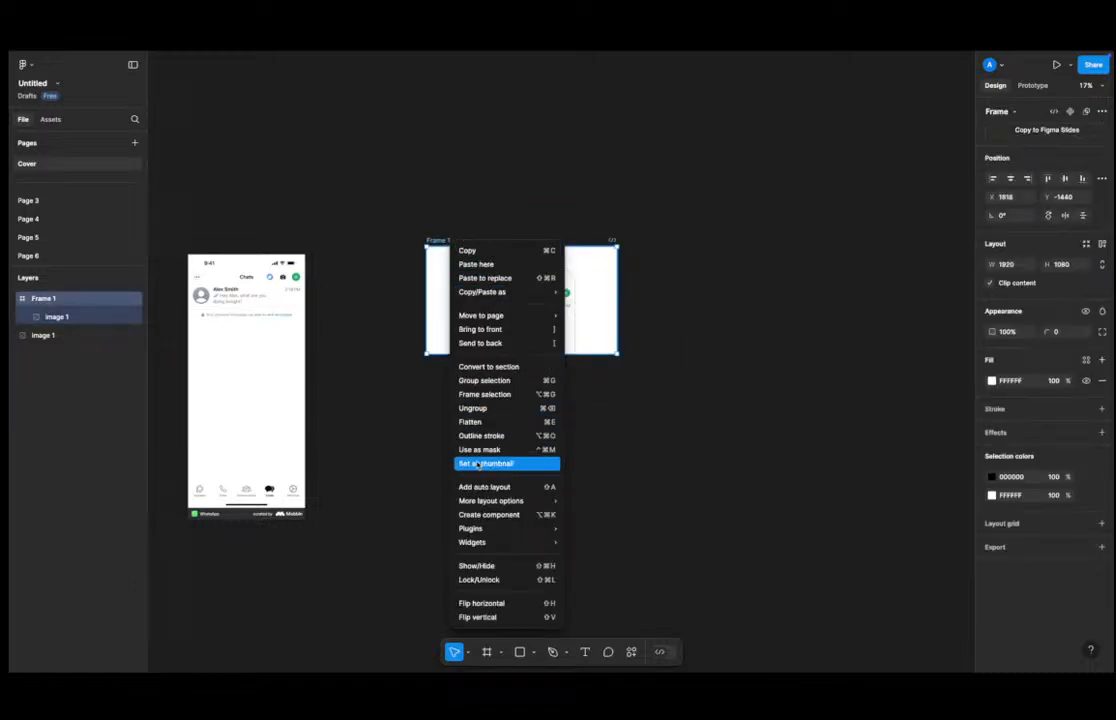
{"action": "left_click", "coordinate": [488, 463]}
{"action": "left_click", "coordinate": [445, 452]}
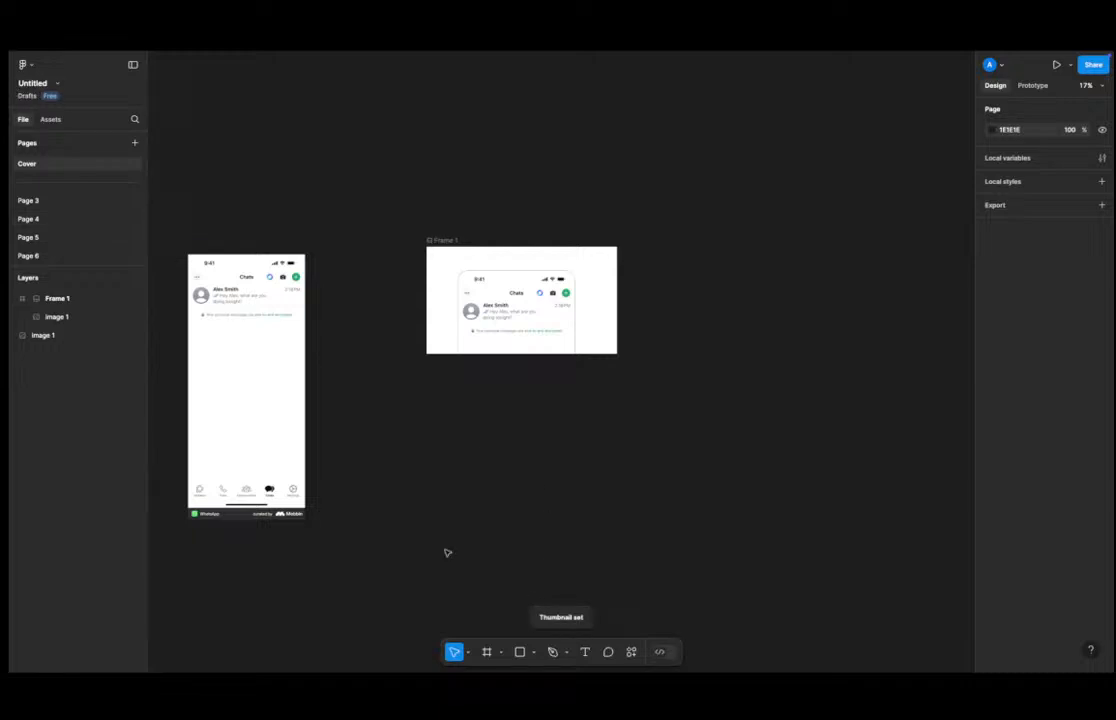
Review the file's thumbnail in drafts and open the local variables and local styles options.
{"action": "left_click", "coordinate": [30, 97]}
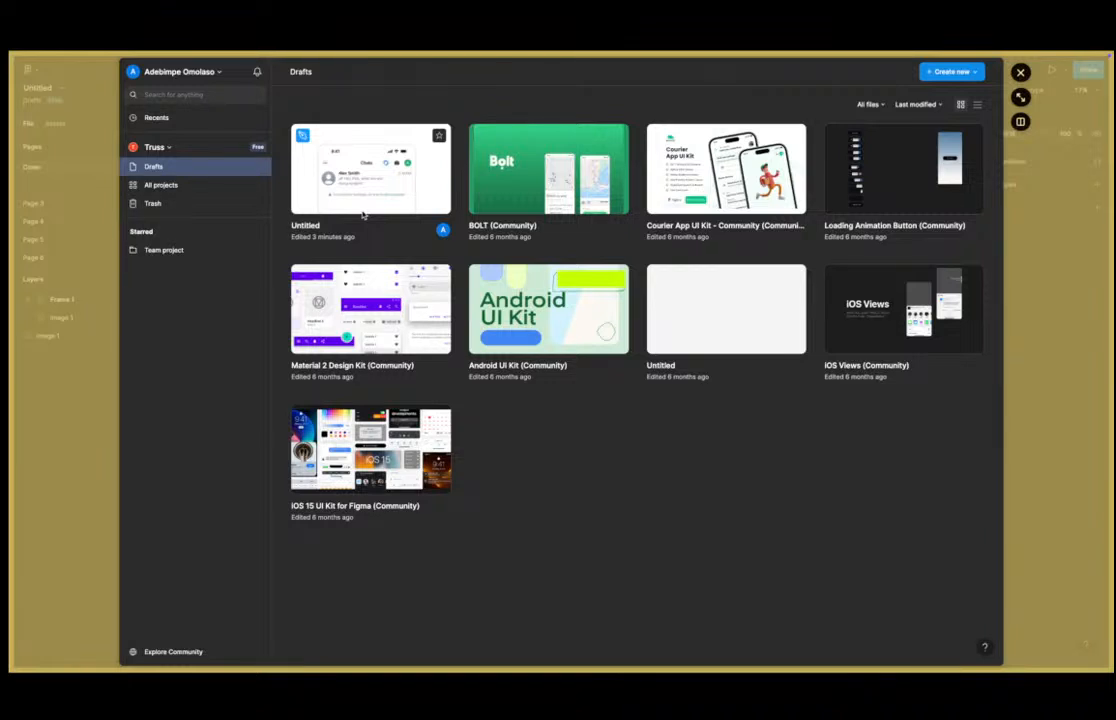
{"action": "left_click", "coordinate": [1015, 320]}
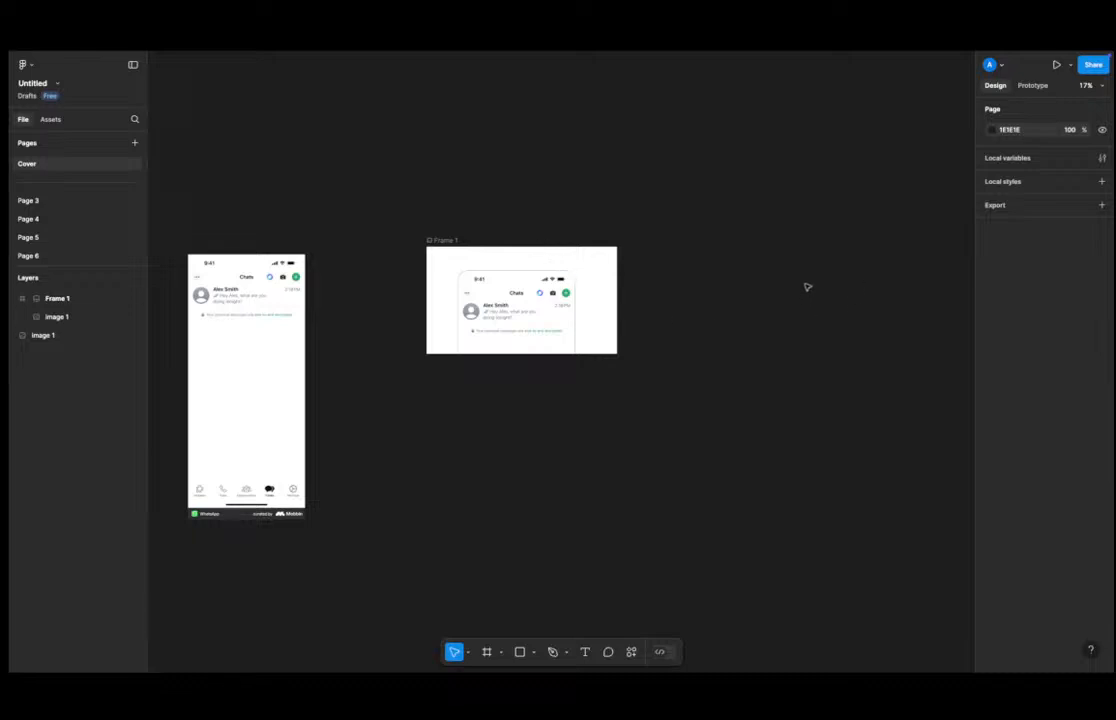
{"action": "left_click", "coordinate": [1082, 157]}
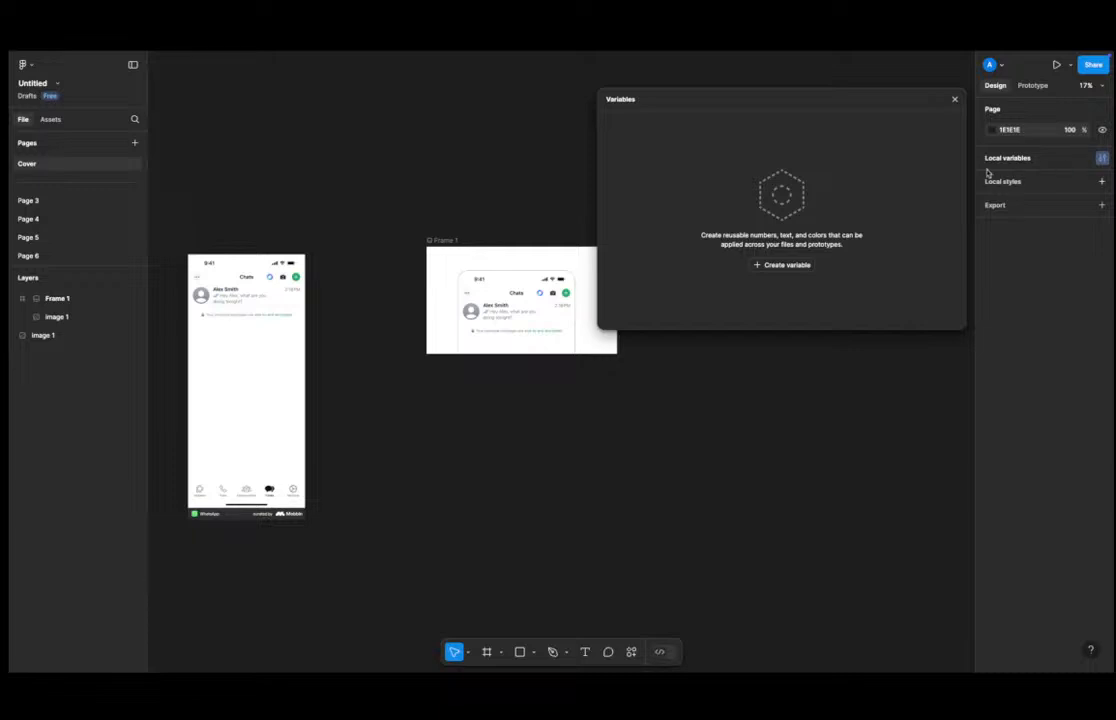
{"action": "left_click", "coordinate": [953, 100]}
{"action": "left_click", "coordinate": [1038, 177]}
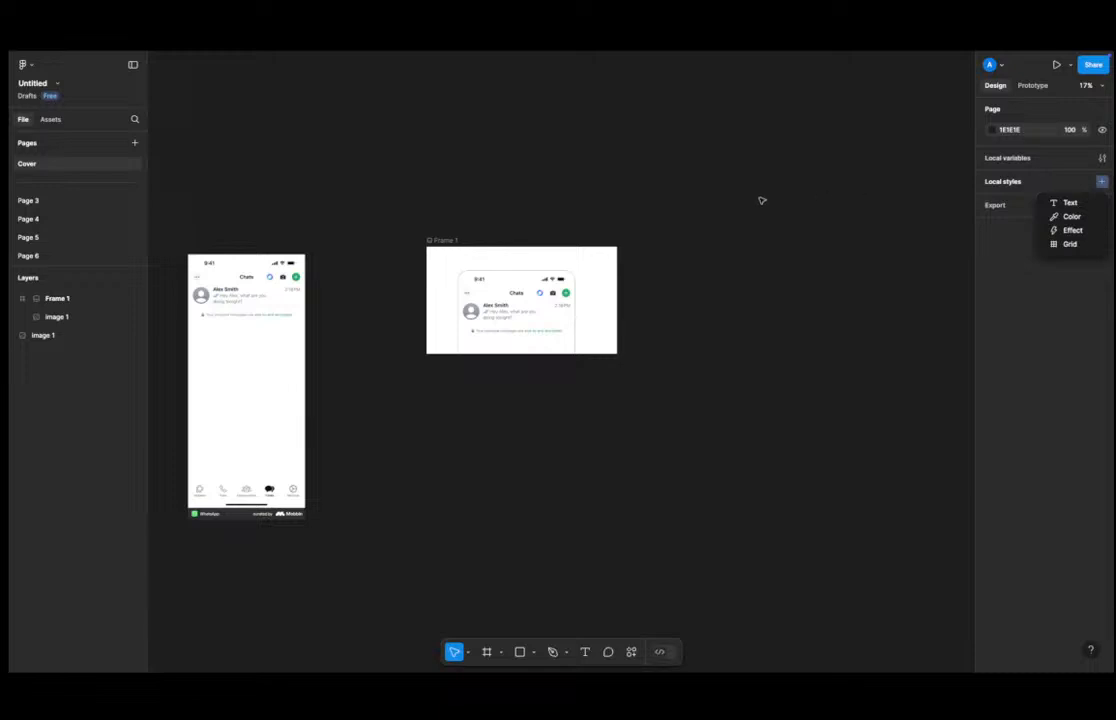
{"action": "left_click", "coordinate": [560, 318]}
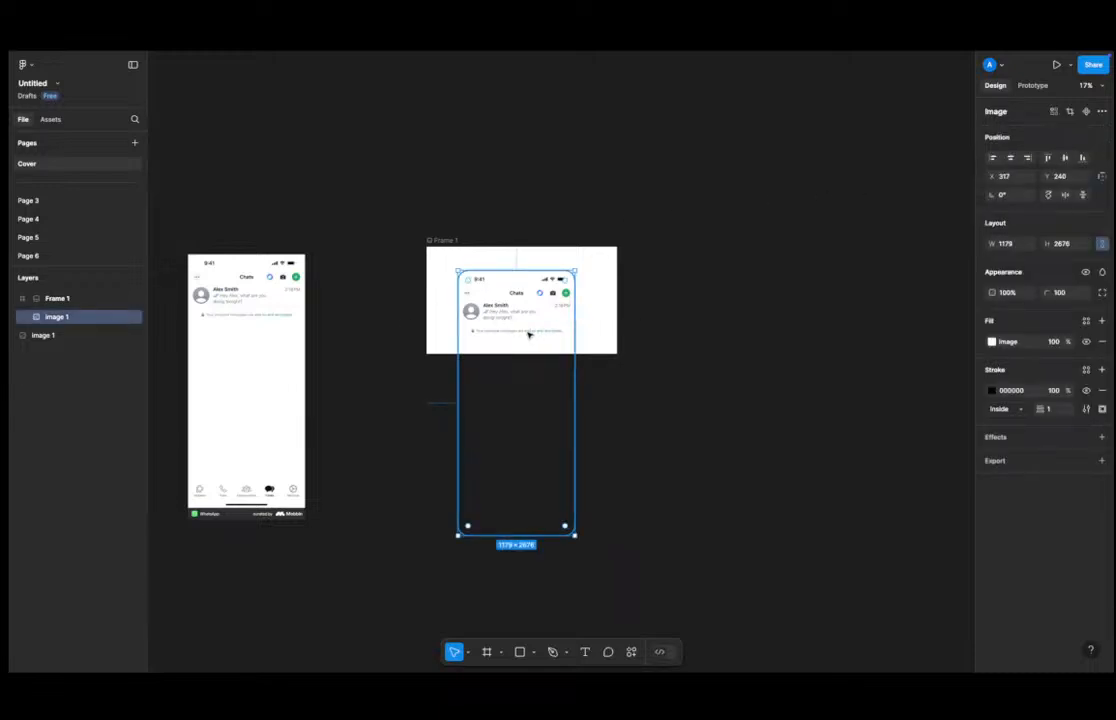
Select the original WhatsApp screenshot and zoom in to examine it.
{"action": "left_click", "coordinate": [249, 314]}
{"action": "scroll", "coordinate": [248, 309], "scroll_direction": "up", "scroll_amount": 3}
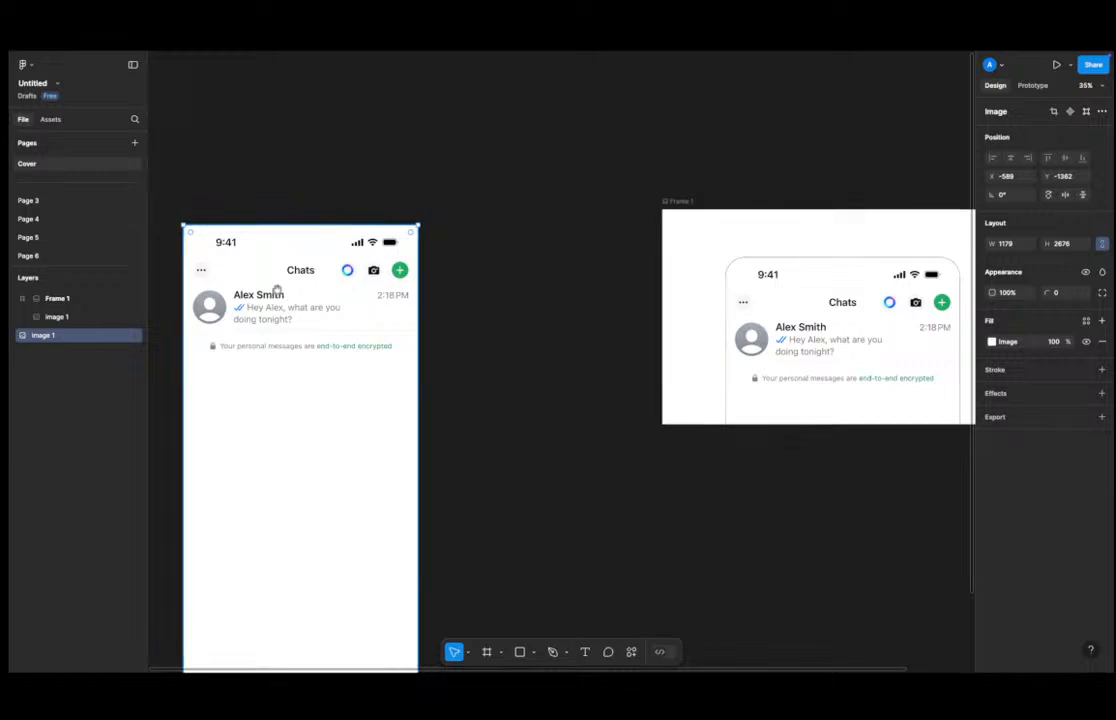
{"action": "scroll", "coordinate": [250, 308], "scroll_direction": "left", "scroll_amount": 2}
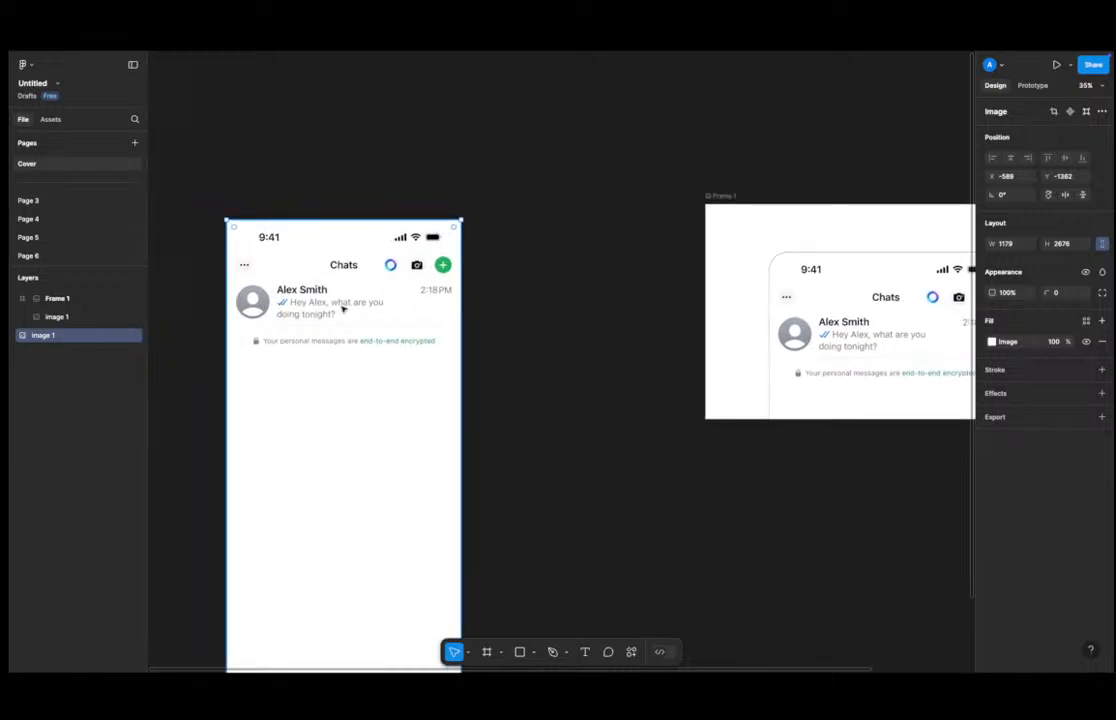
{"action": "scroll", "coordinate": [271, 563], "scroll_direction": "up", "scroll_amount": 1}
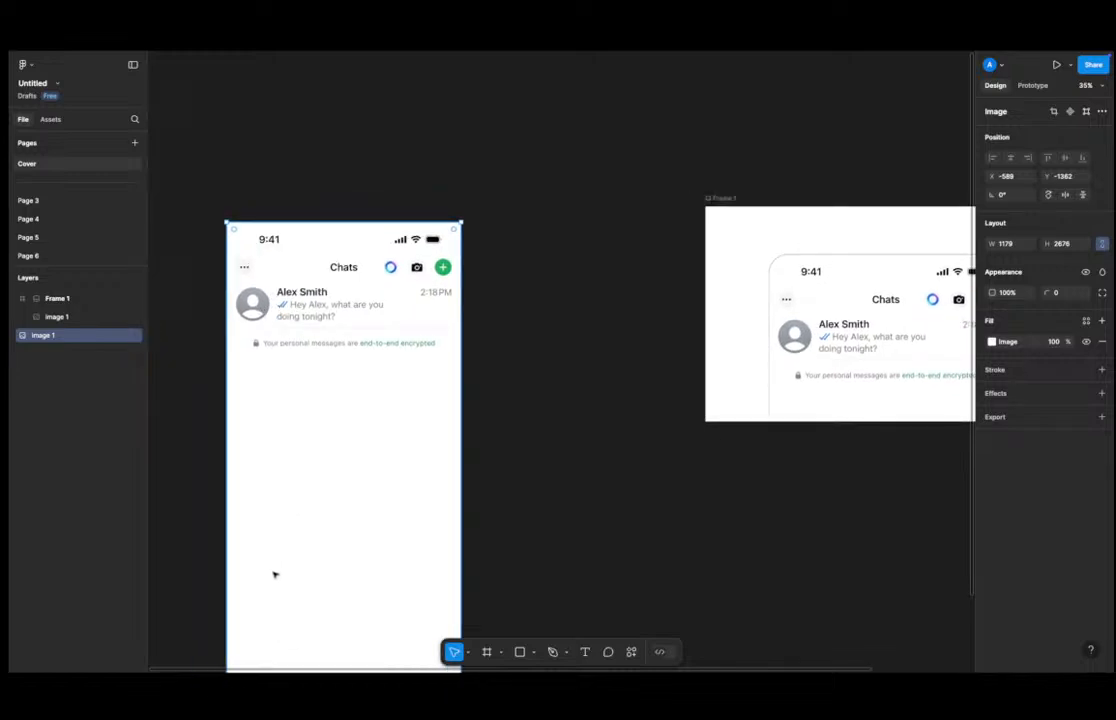
{"action": "scroll", "coordinate": [275, 572], "scroll_direction": "down", "scroll_amount": 1}
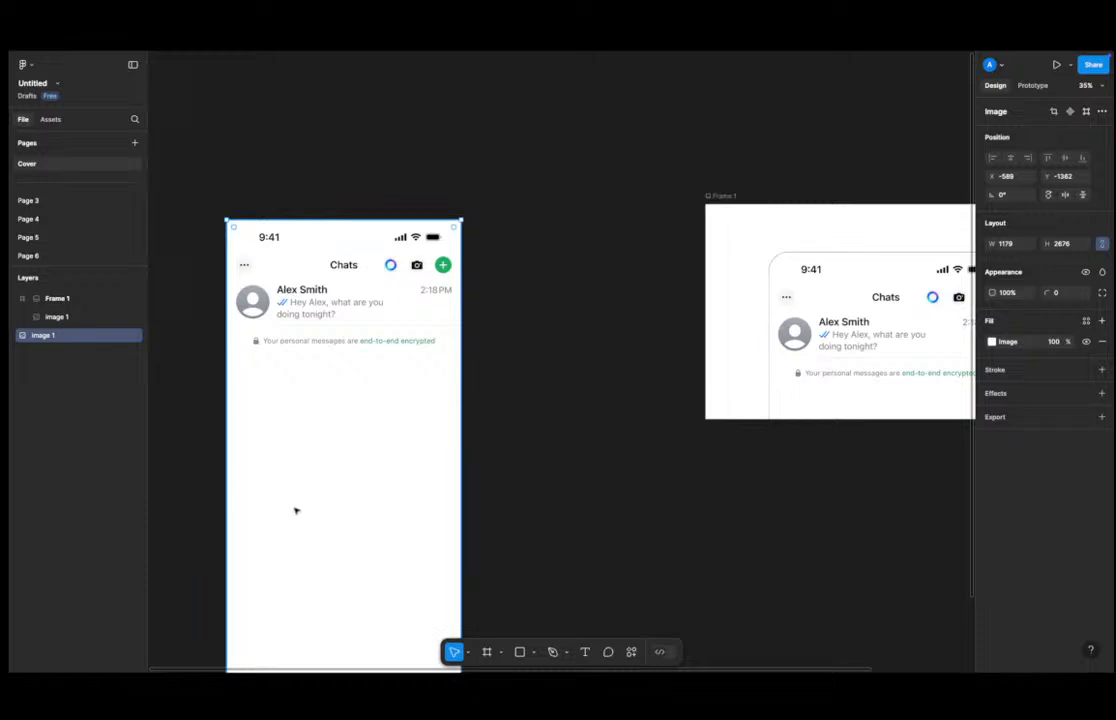
Browse the tools and their sub-options available in the canvas toolbar.
{"action": "left_click", "coordinate": [595, 349]}
{"action": "scroll", "coordinate": [450, 348], "scroll_direction": "down", "scroll_amount": 5}
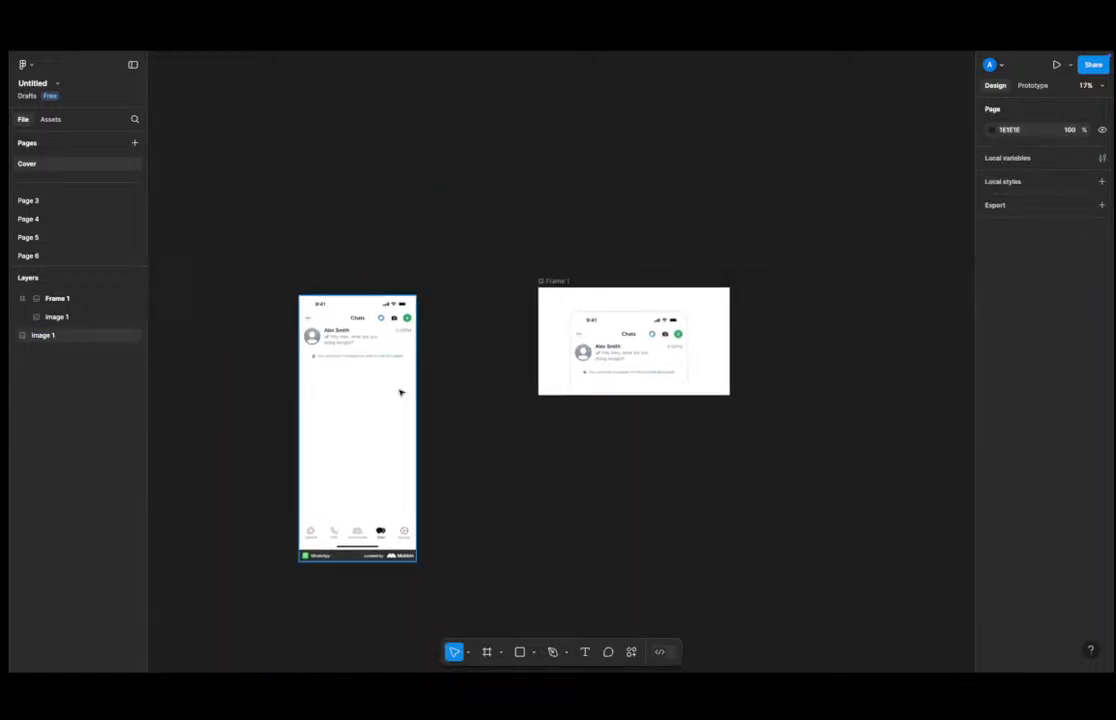
{"action": "scroll", "coordinate": [401, 391], "scroll_direction": "up", "scroll_amount": 7}
{"action": "left_click", "coordinate": [336, 345]}
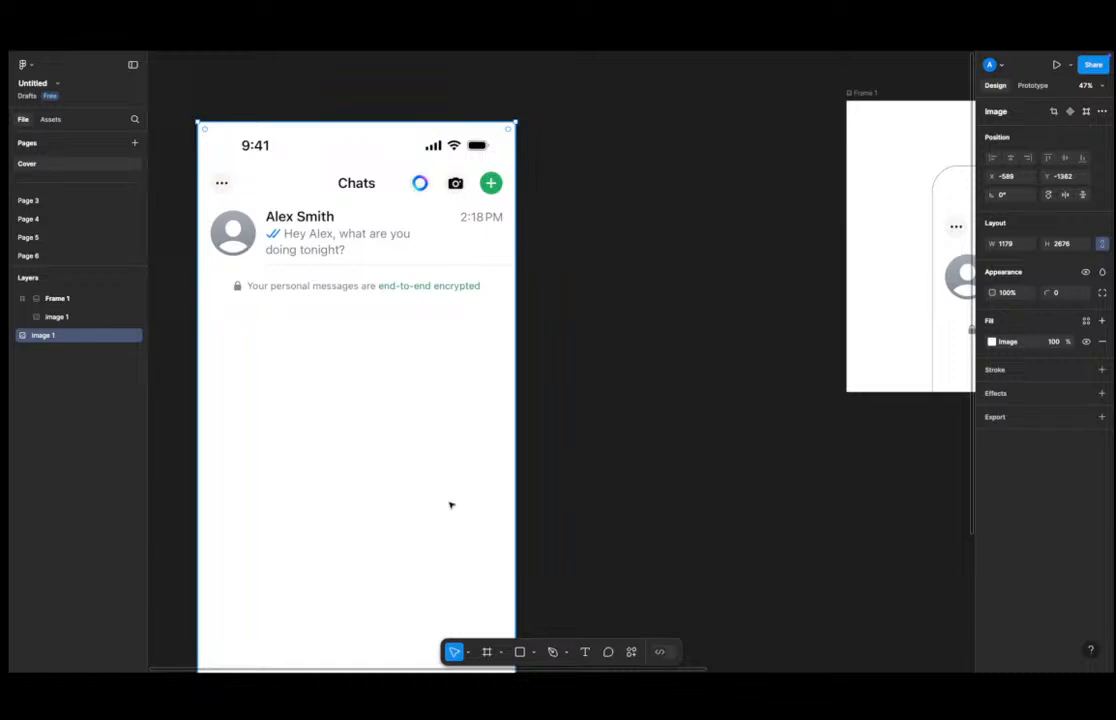
{"action": "left_click", "coordinate": [467, 653]}
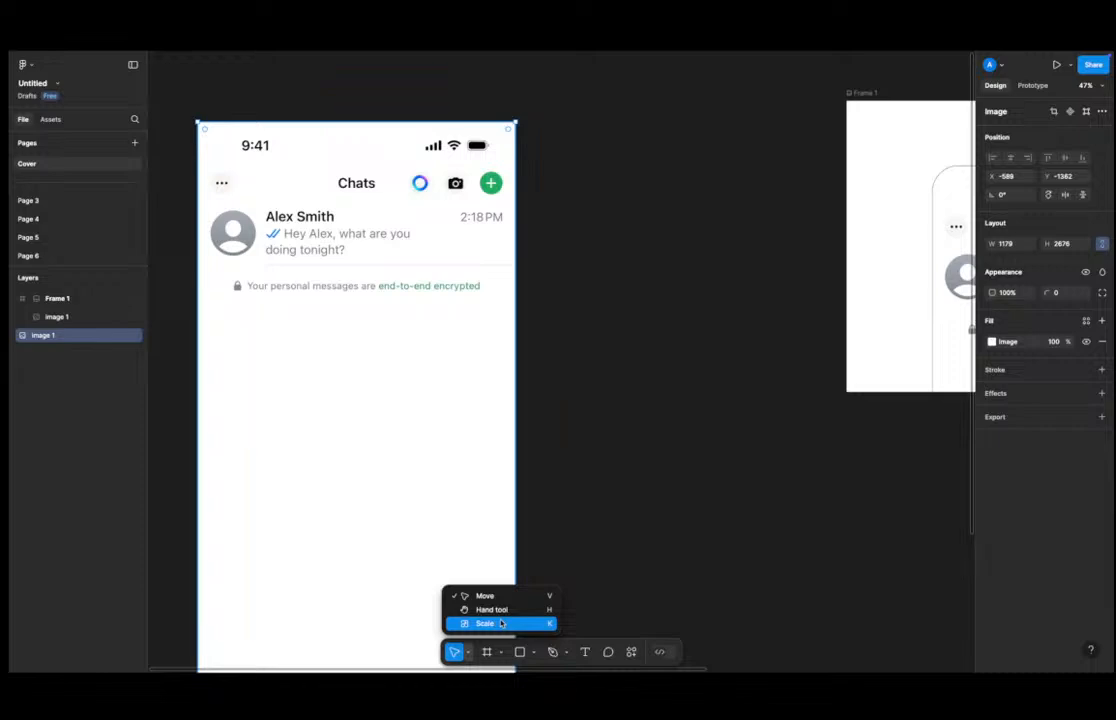
{"action": "key", "text": "Escape"}
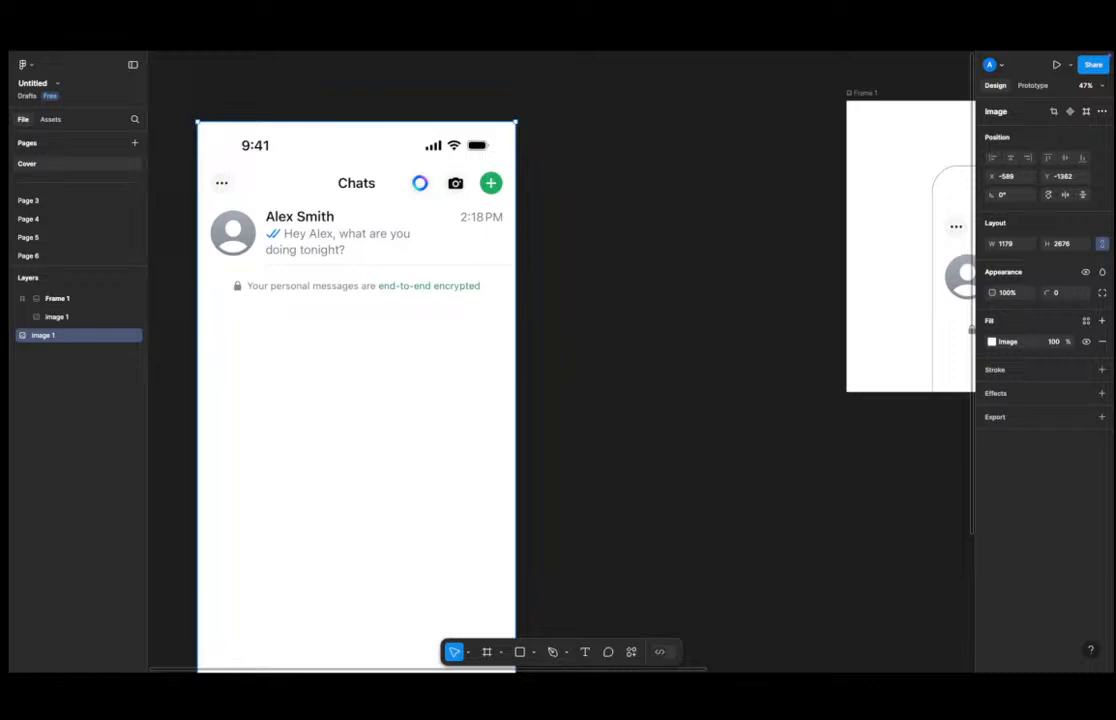
{"action": "scroll", "coordinate": [506, 224], "scroll_direction": "down", "scroll_amount": 5}
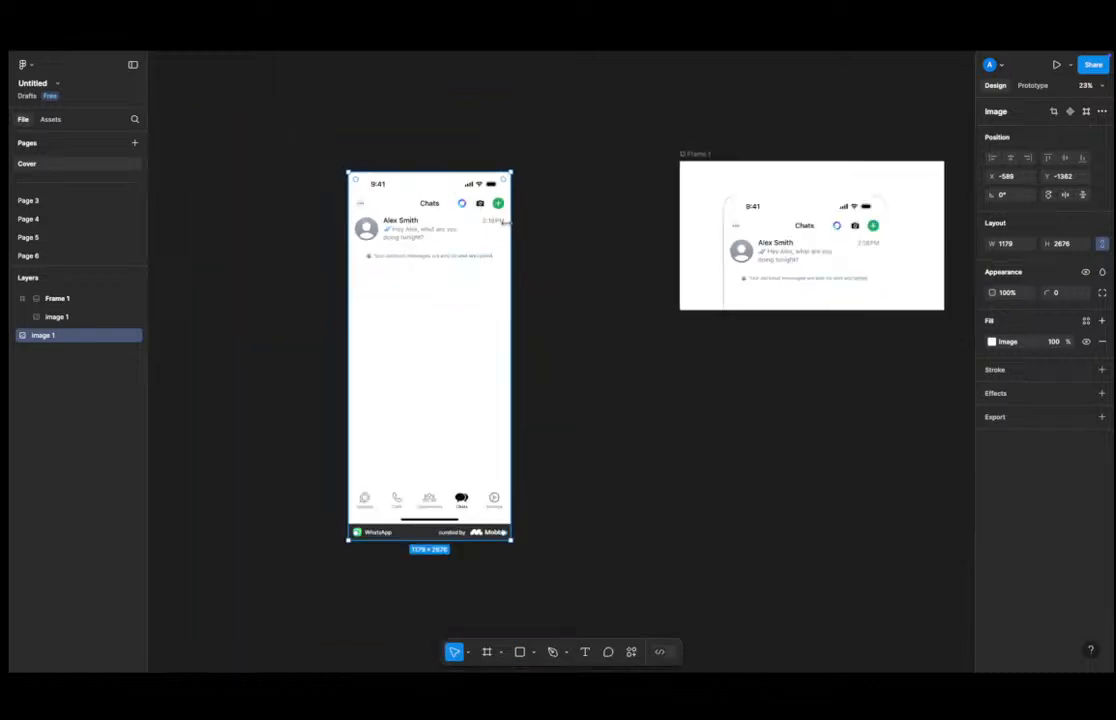
{"action": "scroll", "coordinate": [403, 268], "scroll_direction": "up", "scroll_amount": 5}
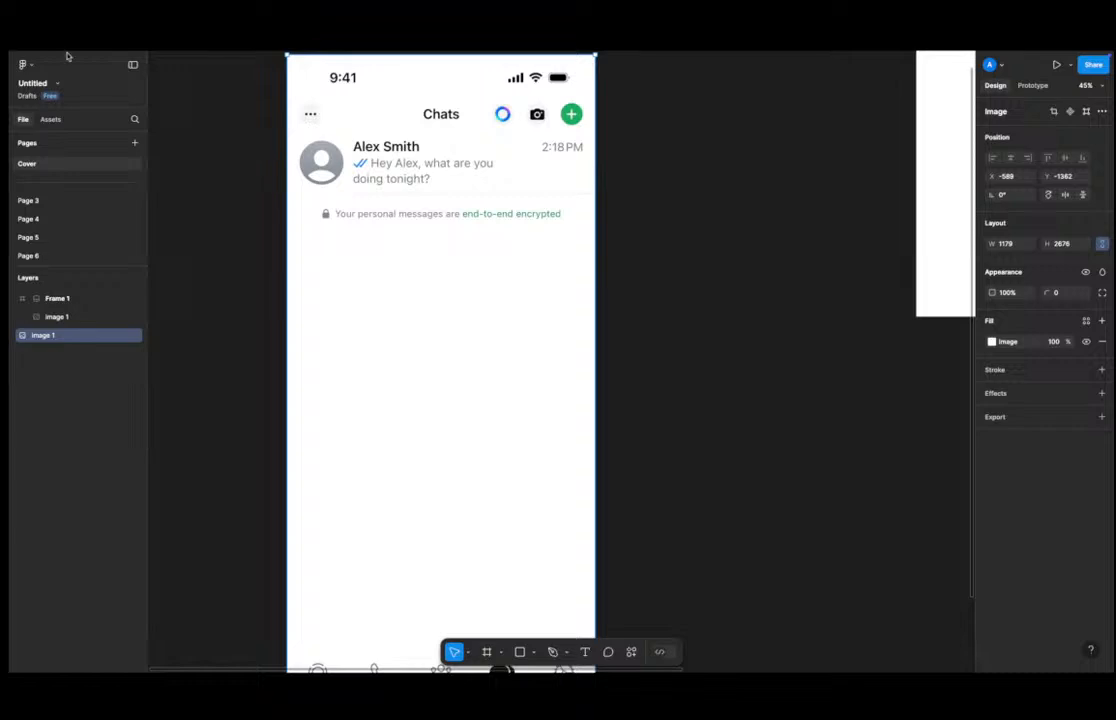
{"action": "left_click", "coordinate": [467, 652]}
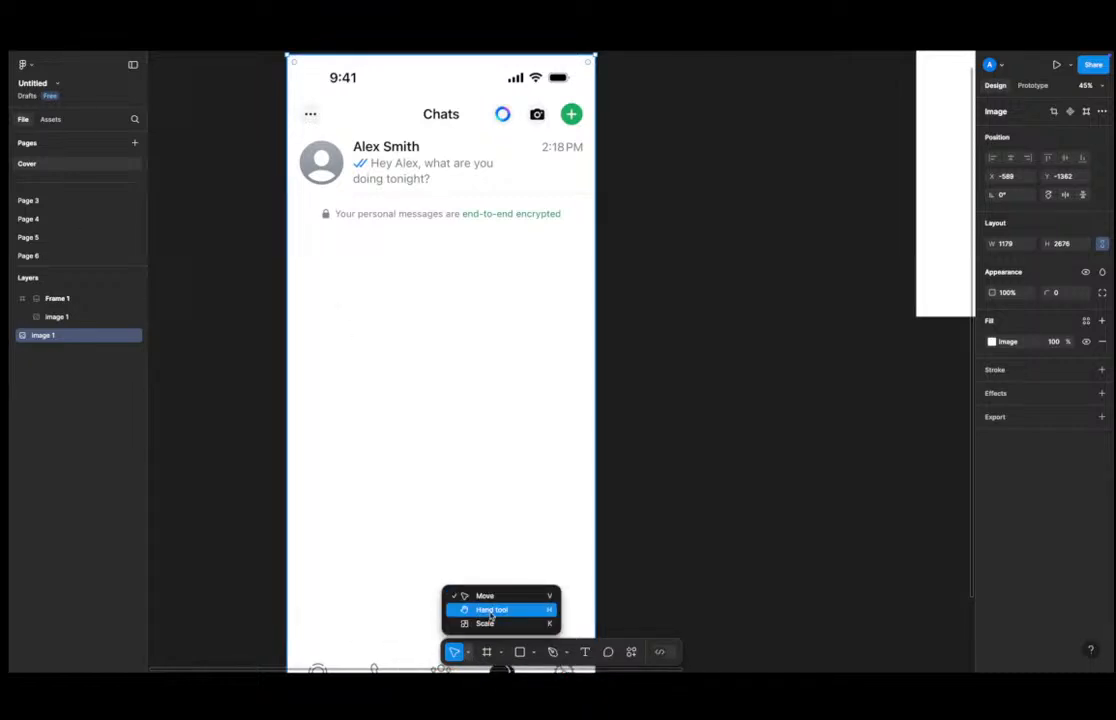
{"action": "left_click", "coordinate": [487, 652]}
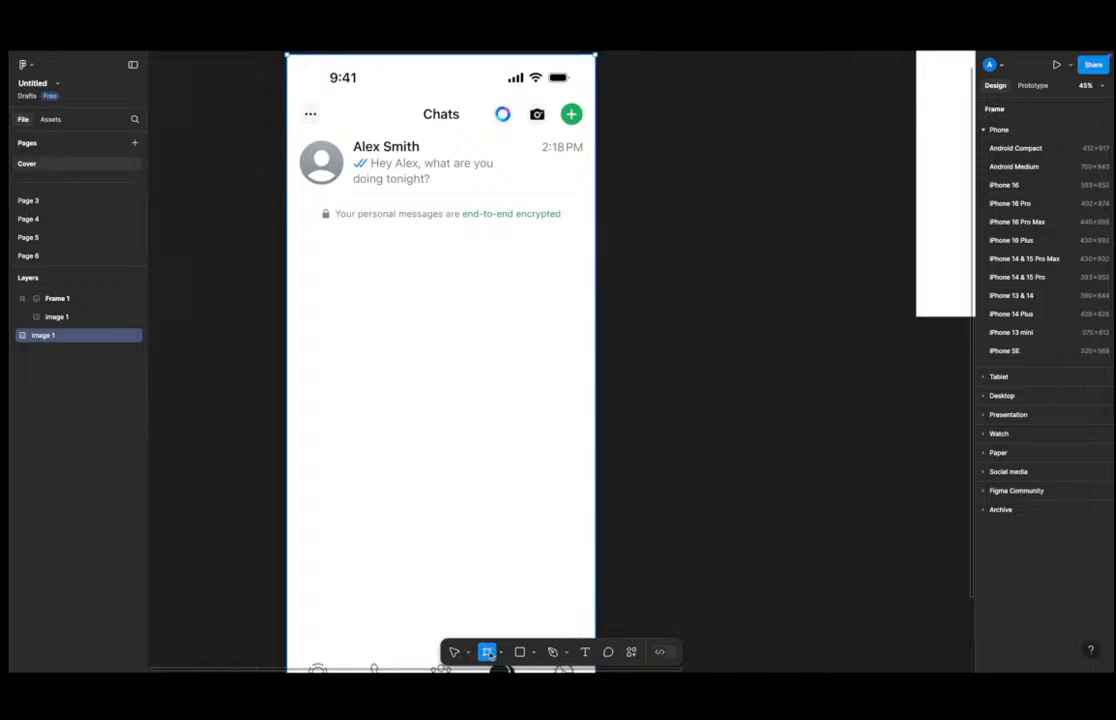
{"action": "left_click", "coordinate": [503, 652]}
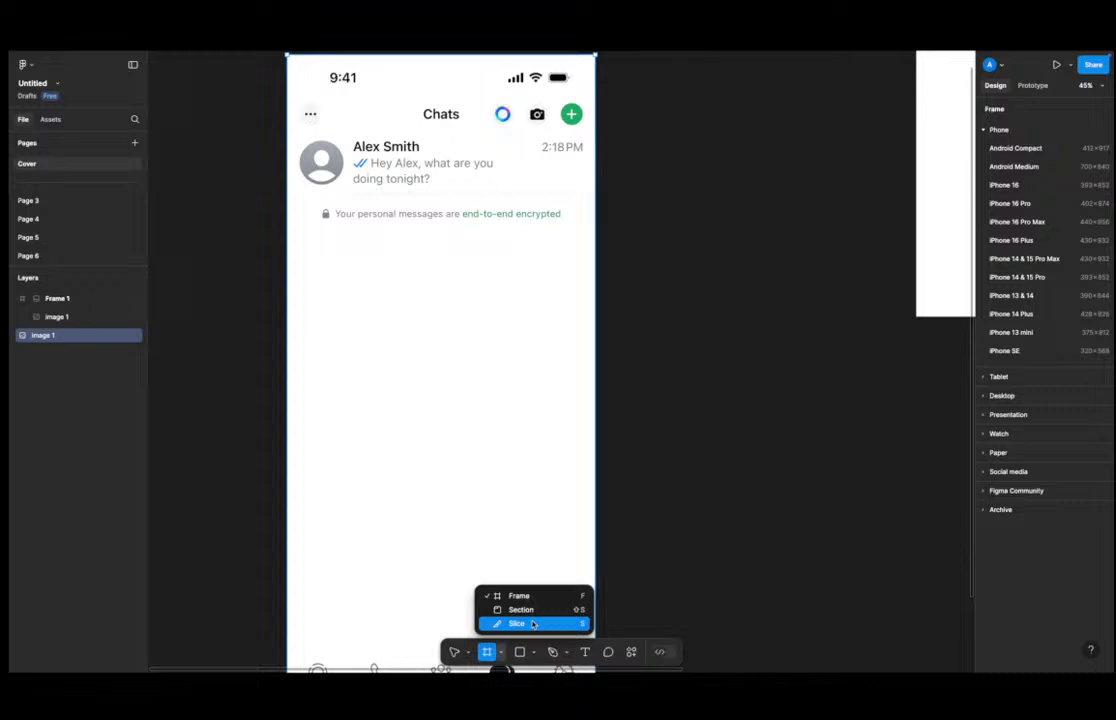
{"action": "left_click", "coordinate": [519, 651]}
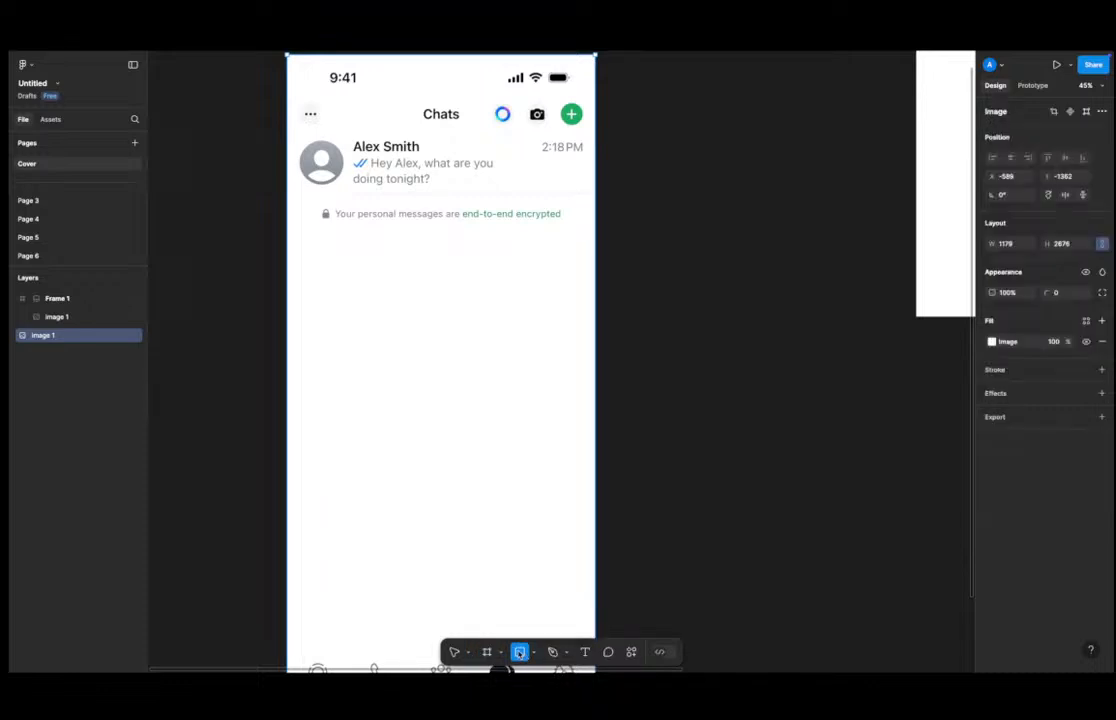
{"action": "left_click", "coordinate": [533, 651]}
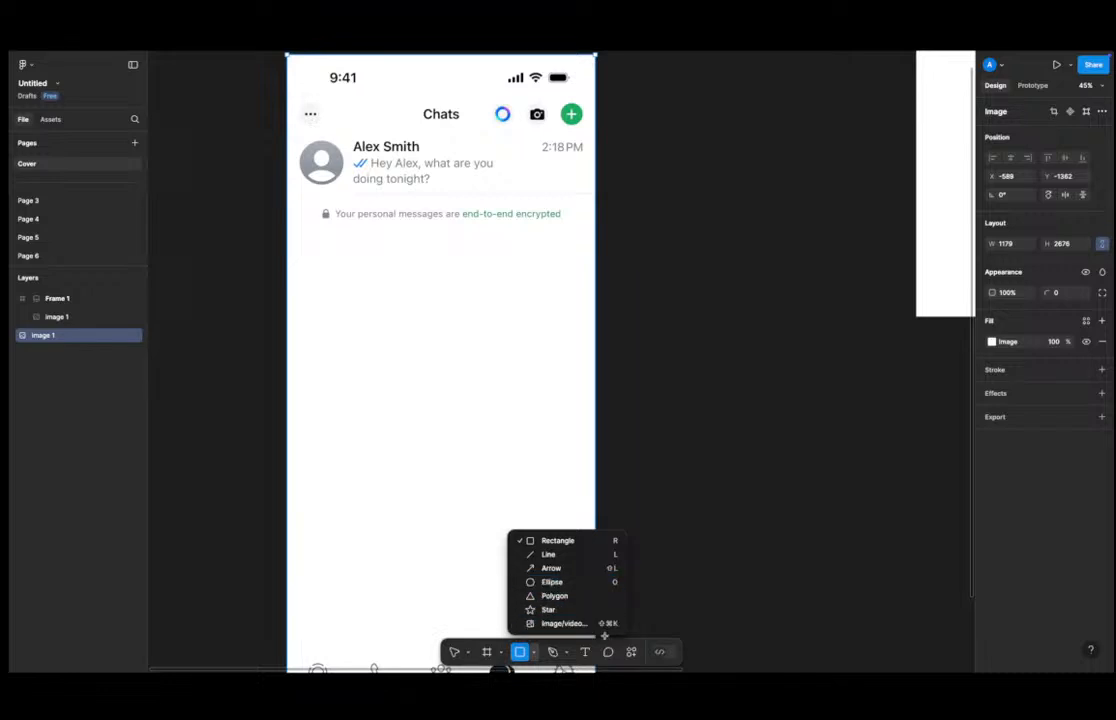
{"action": "left_click", "coordinate": [562, 652]}
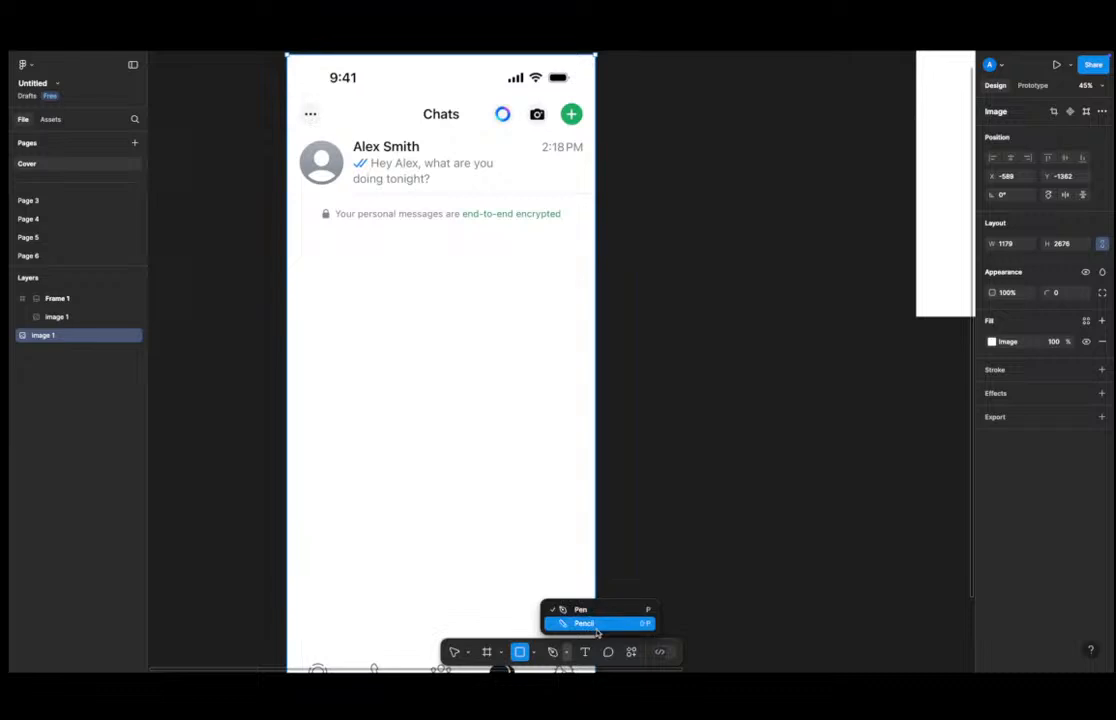
{"action": "left_click", "coordinate": [586, 652]}
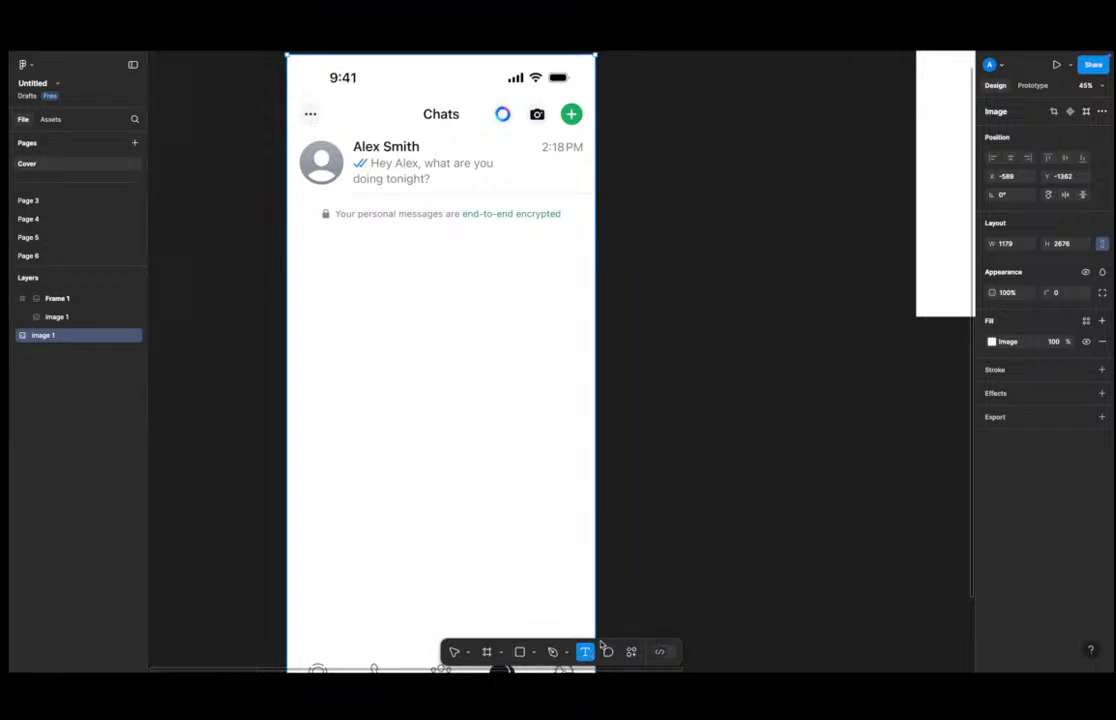
{"action": "left_click", "coordinate": [608, 652]}
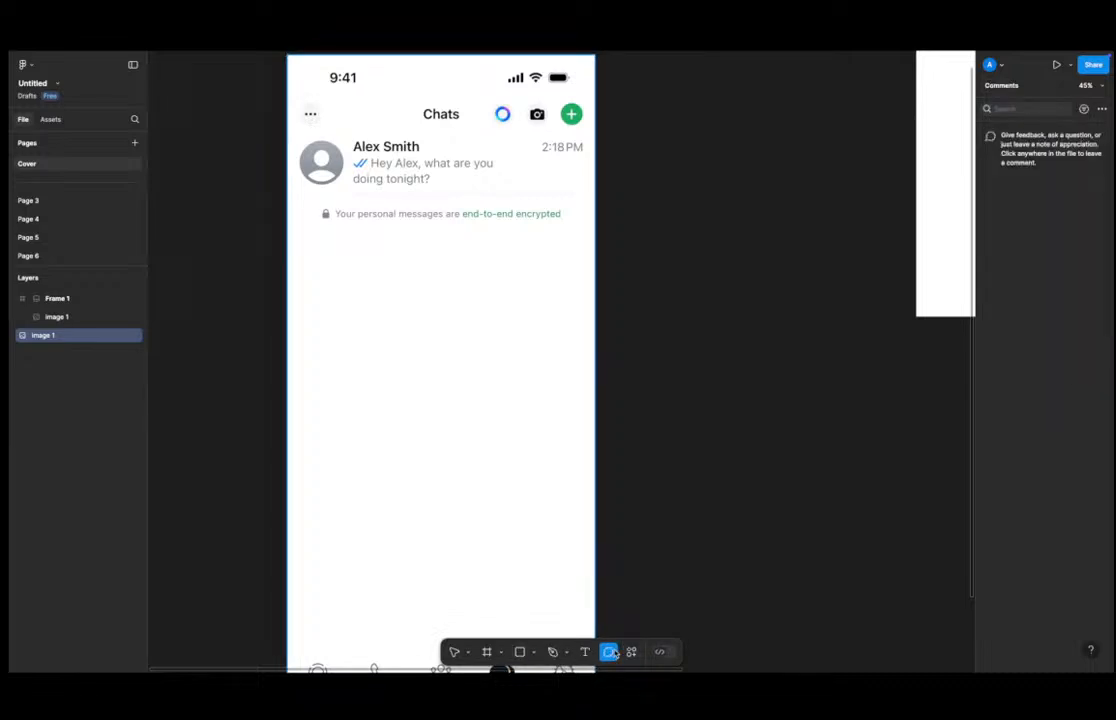
{"action": "left_click", "coordinate": [631, 652]}
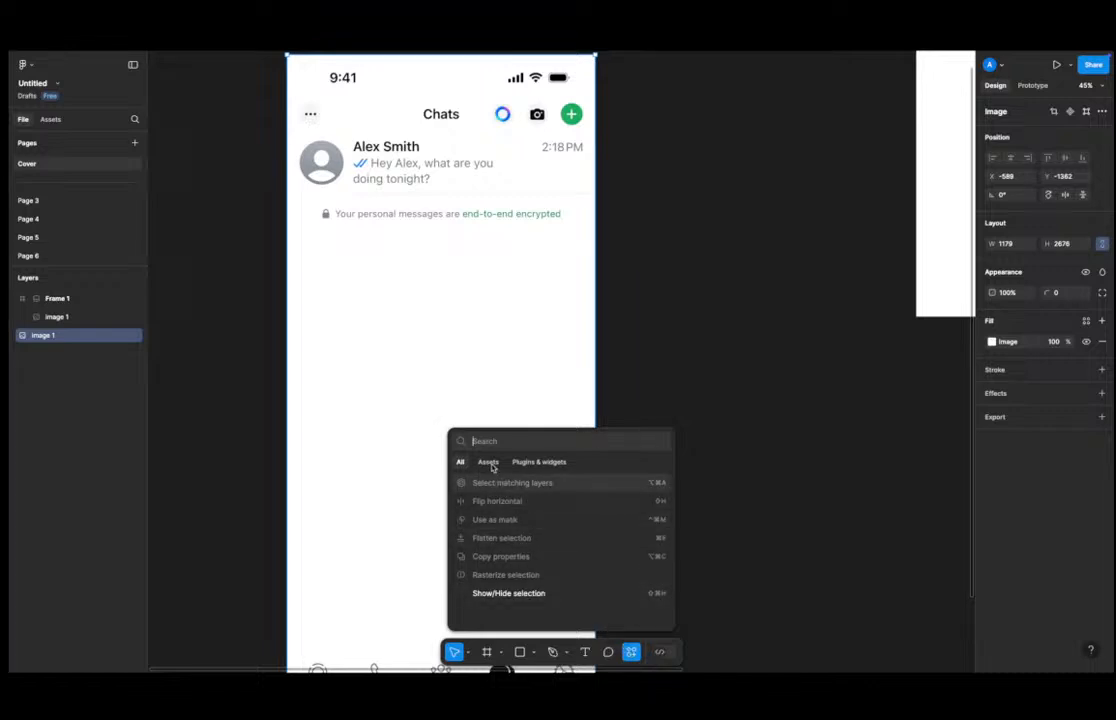
Search plugins for "huge" and open the Hugeicons Pro - Icon Library plugin.
{"action": "left_click", "coordinate": [489, 463]}
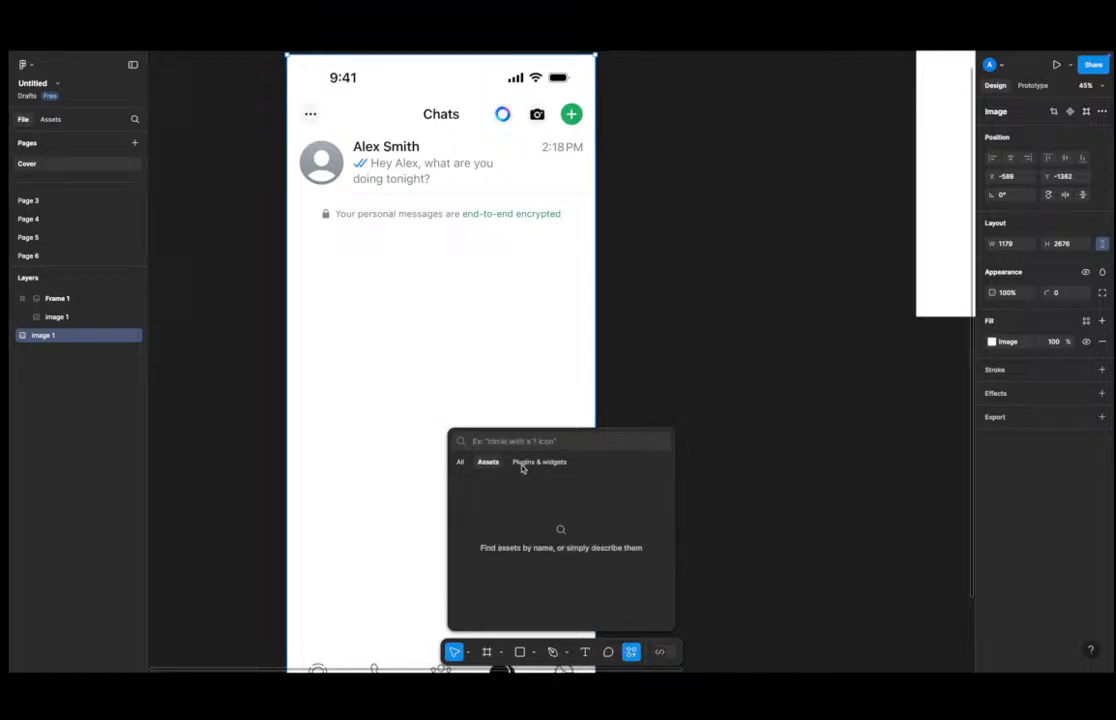
{"action": "left_click", "coordinate": [519, 464]}
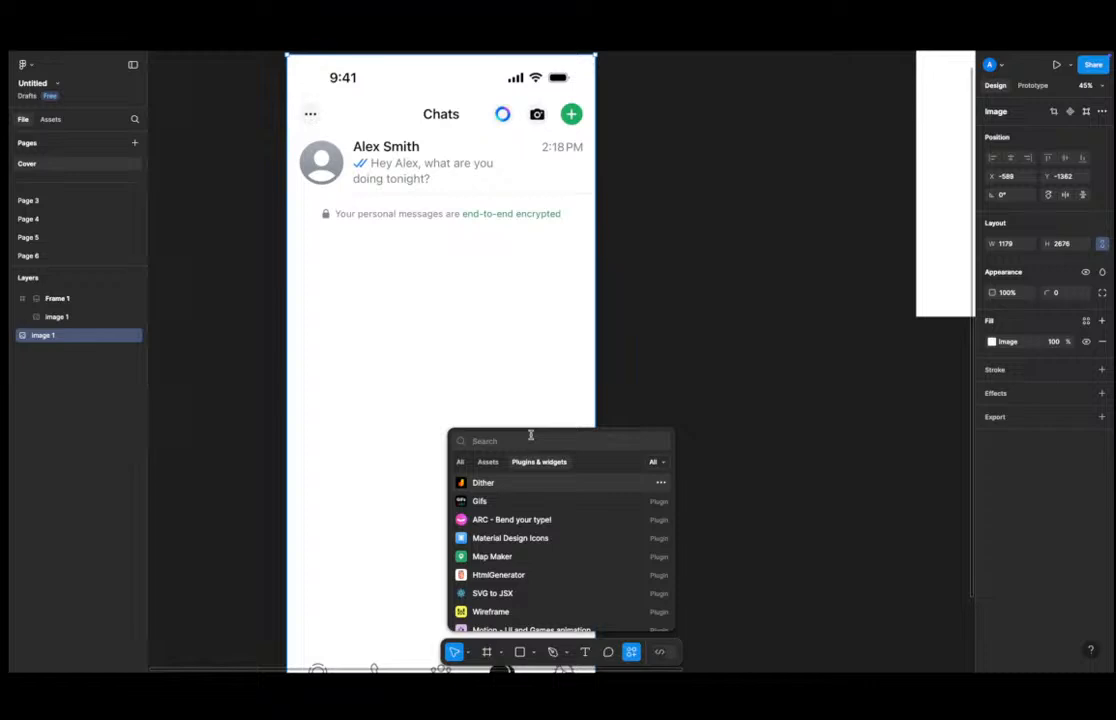
{"action": "type", "text": "her"}
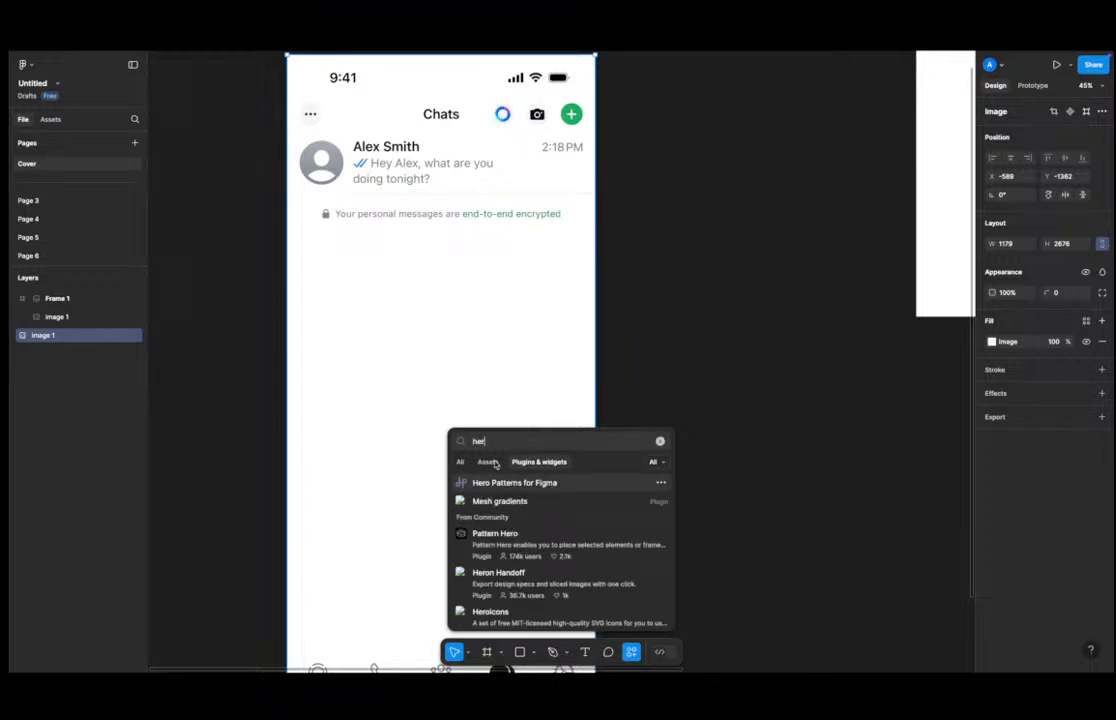
{"action": "key", "text": "ctrl+a"}
{"action": "key", "text": "BackSpace"}
{"action": "type", "text": "huge"}
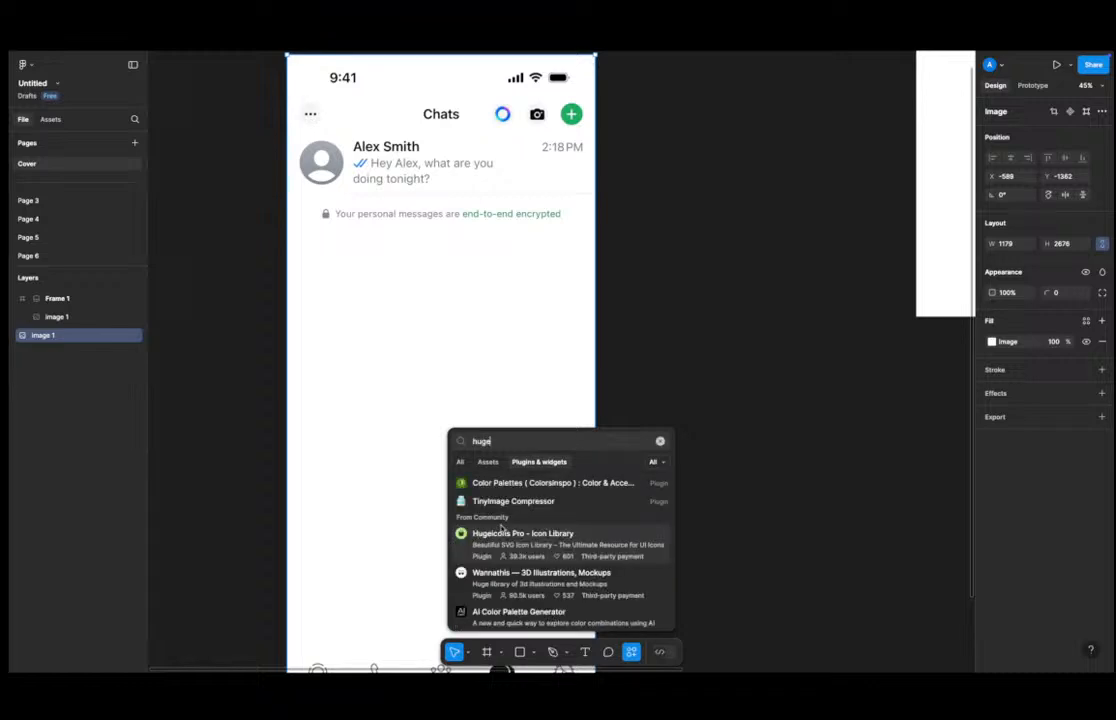
{"action": "left_click", "coordinate": [506, 540]}
{"action": "left_click", "coordinate": [712, 619]}
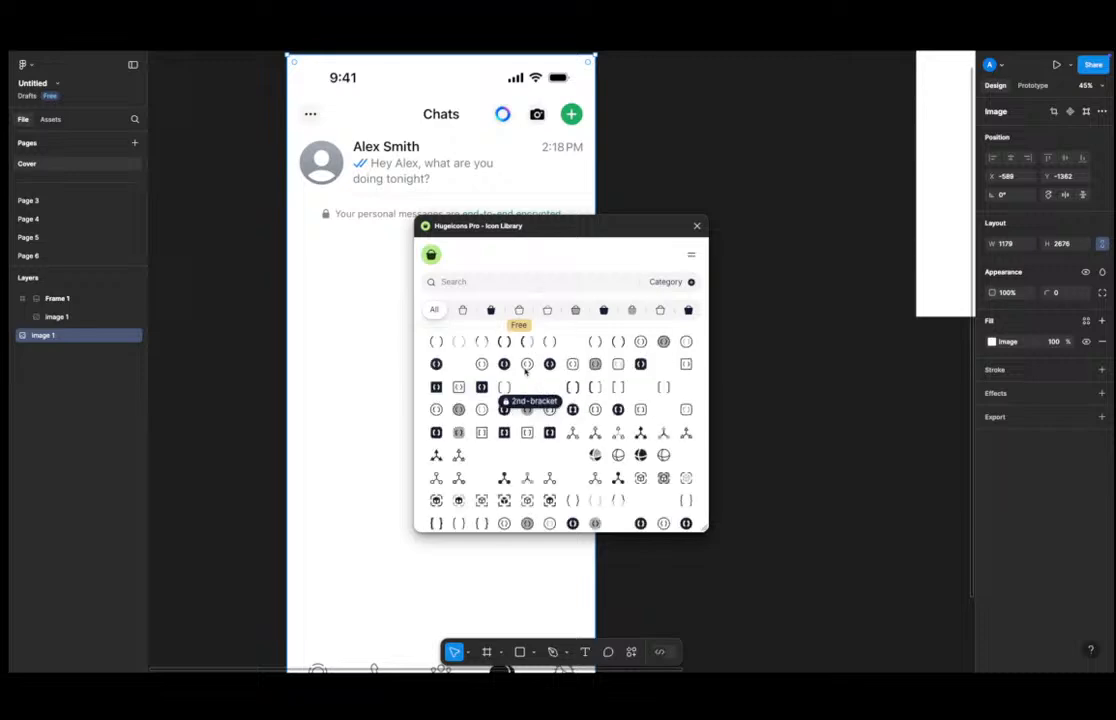
Filter the icon library to free icons and insert the 2nd-bracket-circle icon onto the canvas.
{"action": "left_click", "coordinate": [519, 310]}
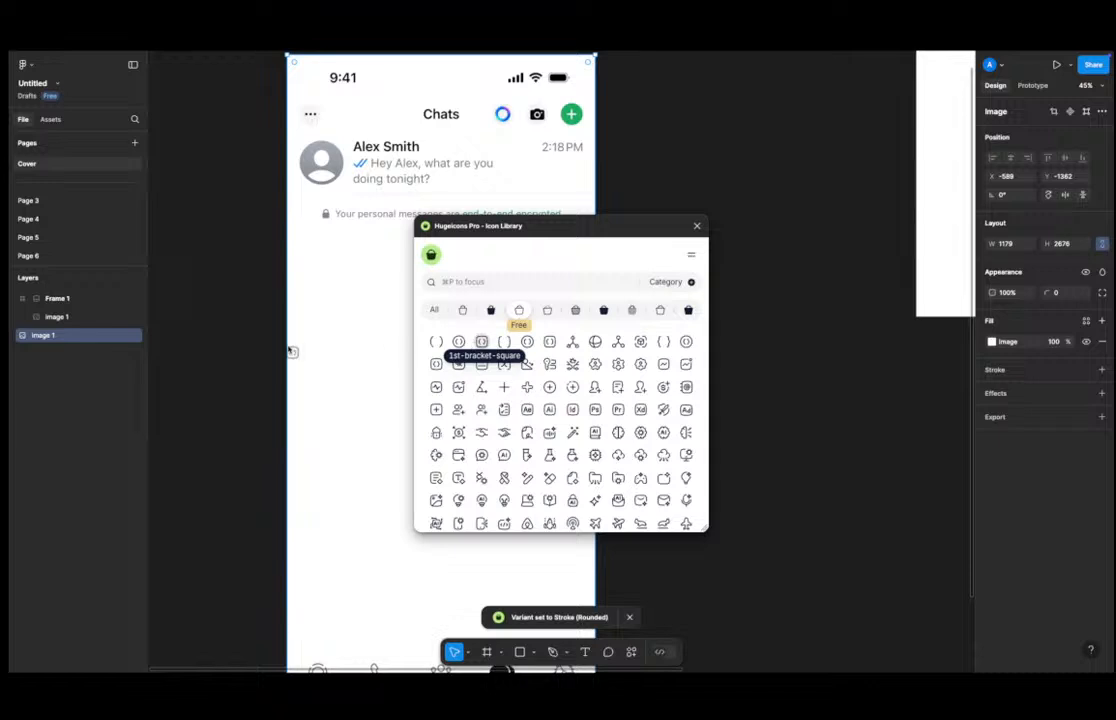
{"action": "scroll", "coordinate": [360, 333], "scroll_direction": "down", "scroll_amount": 5}
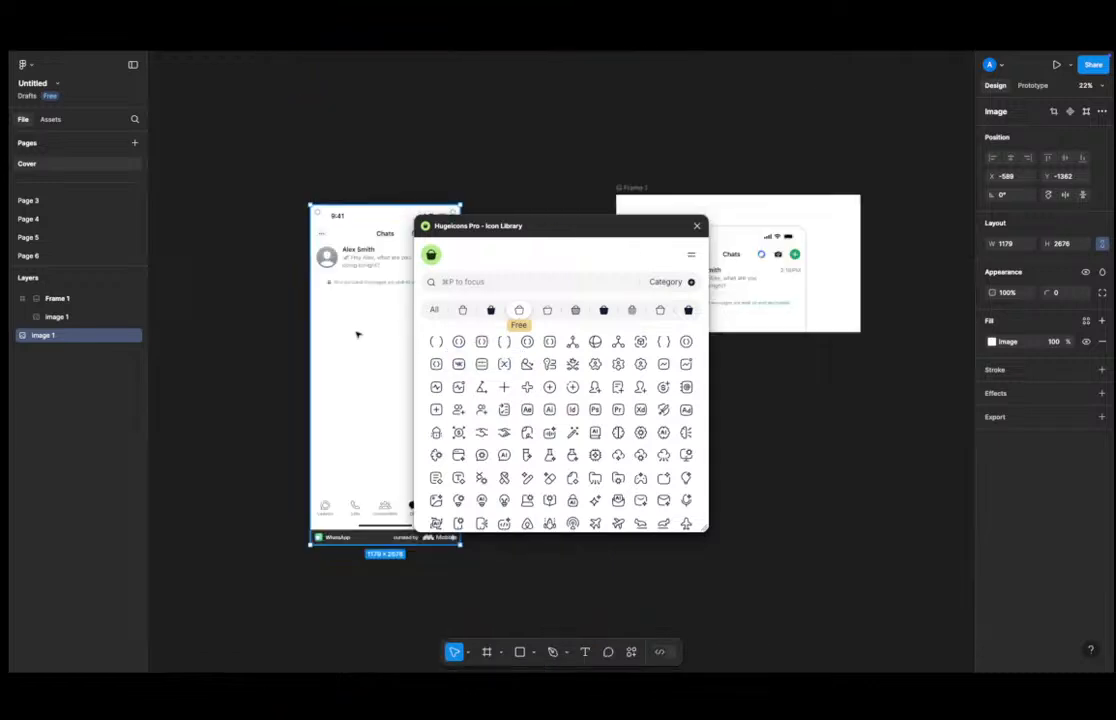
{"action": "left_click", "coordinate": [70, 299]}
{"action": "left_click", "coordinate": [77, 317]}
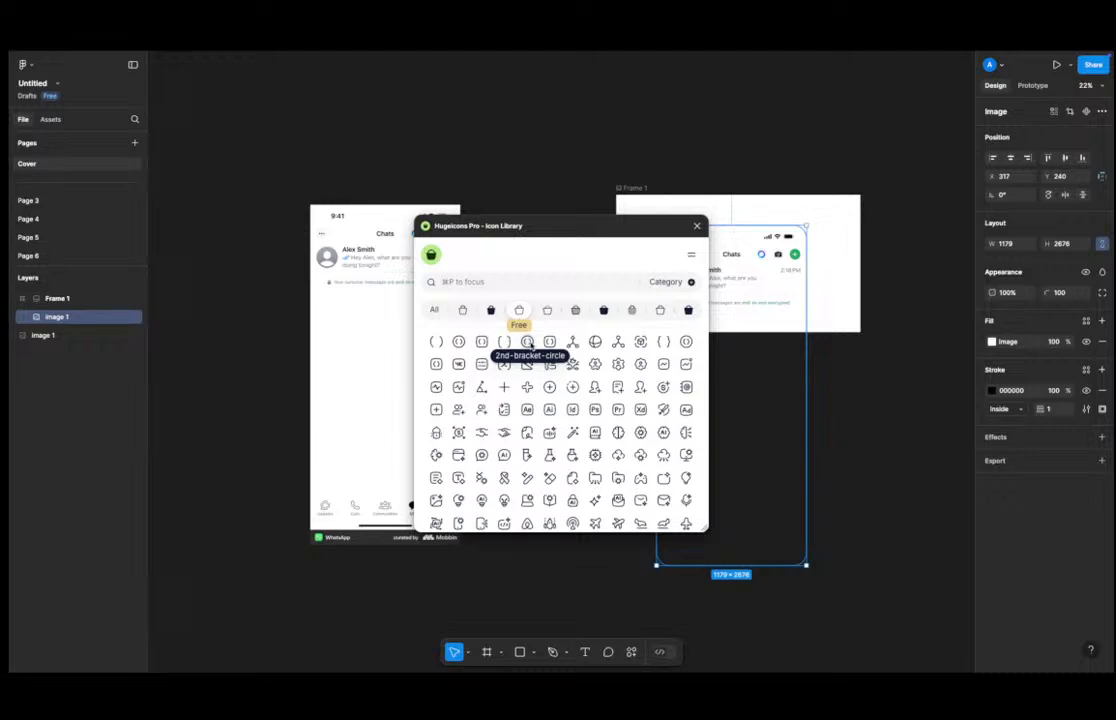
{"action": "left_click", "coordinate": [530, 342]}
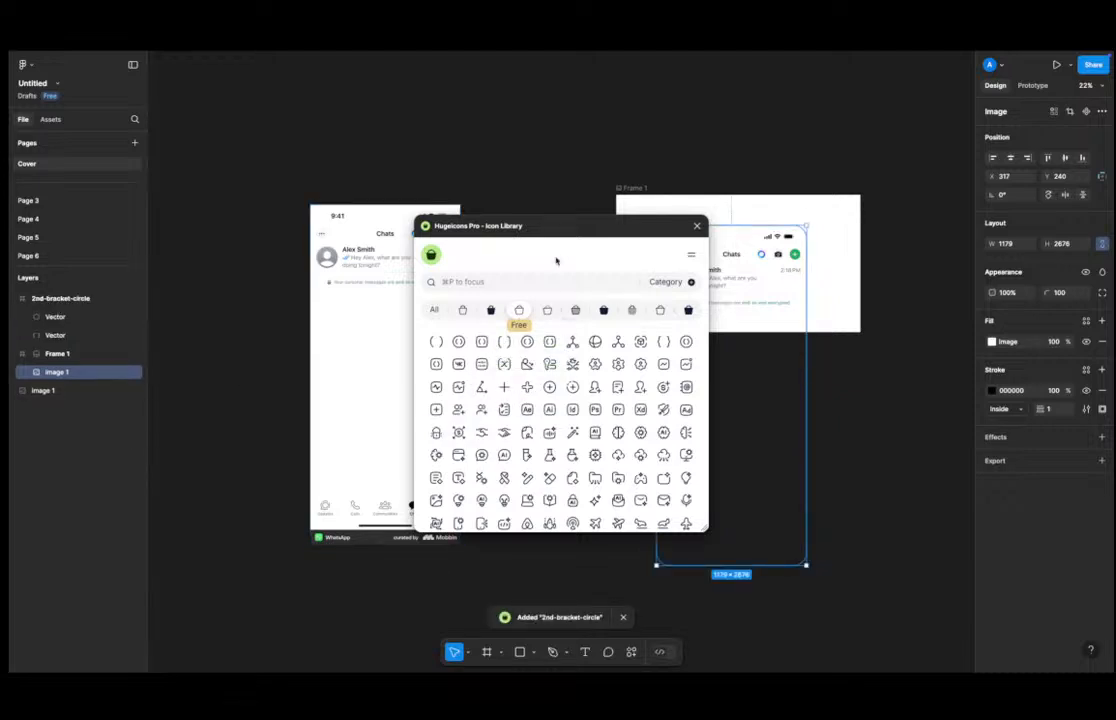
Select the inserted 2nd-bracket-circle icon and set its color to FFFFFF.
{"action": "left_click_drag", "start_coordinate": [556, 261], "coordinate": [403, 289]}
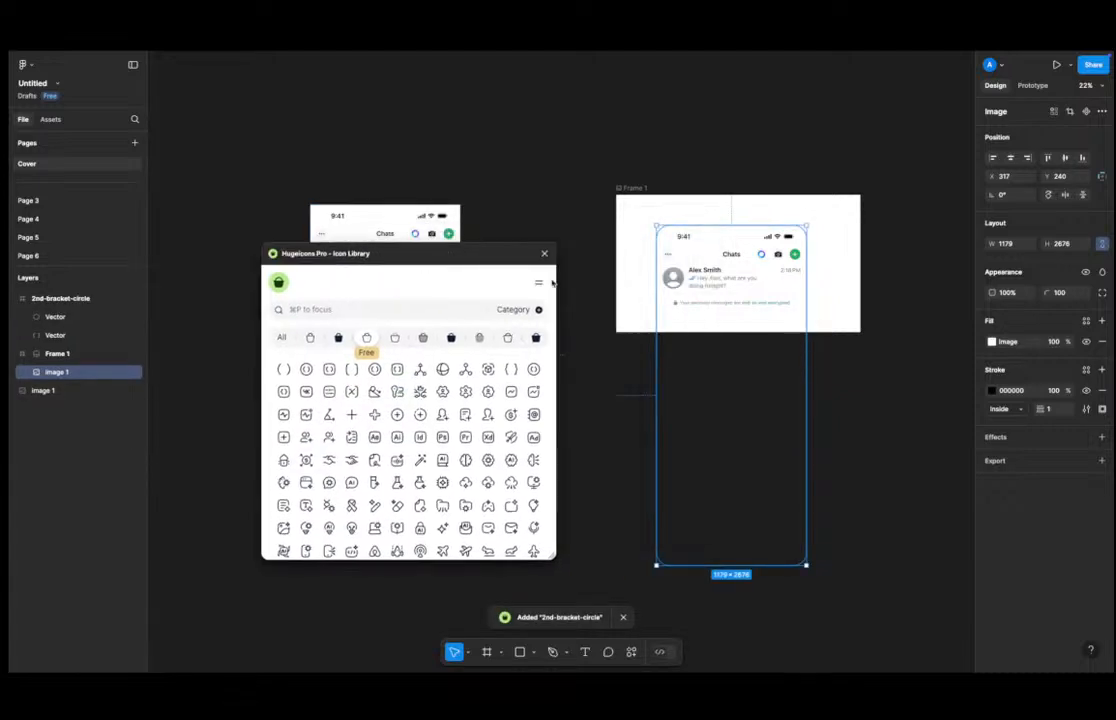
{"action": "left_click", "coordinate": [97, 357]}
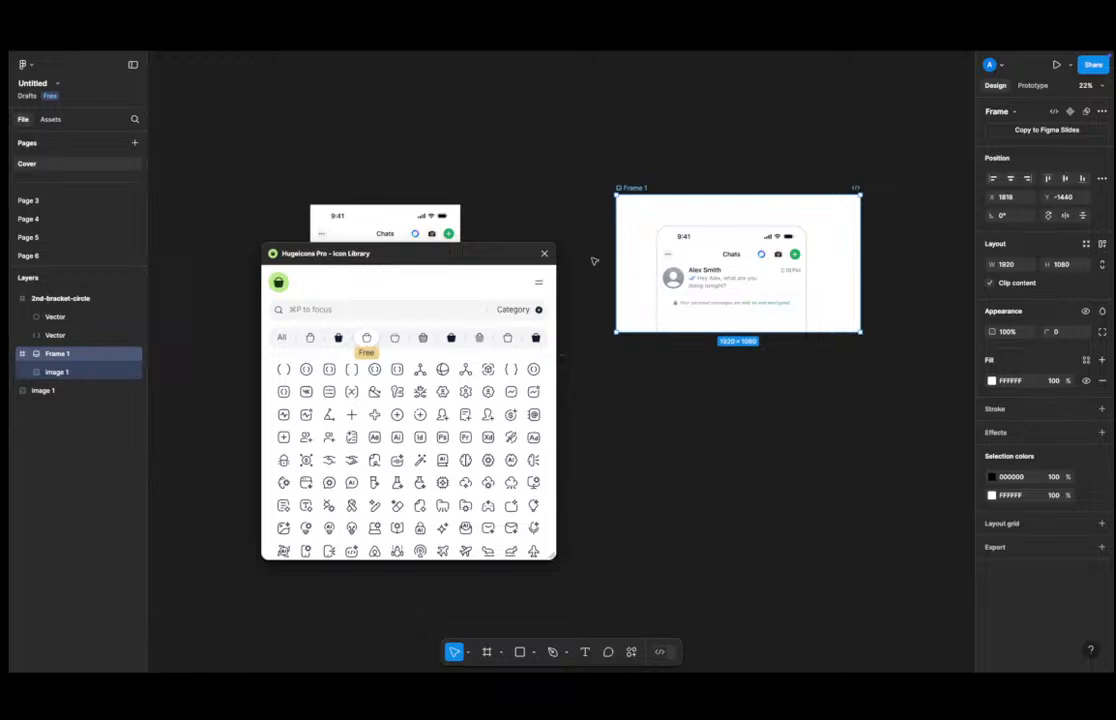
{"action": "left_click", "coordinate": [603, 351]}
{"action": "scroll", "coordinate": [570, 355], "scroll_direction": "up", "scroll_amount": 10}
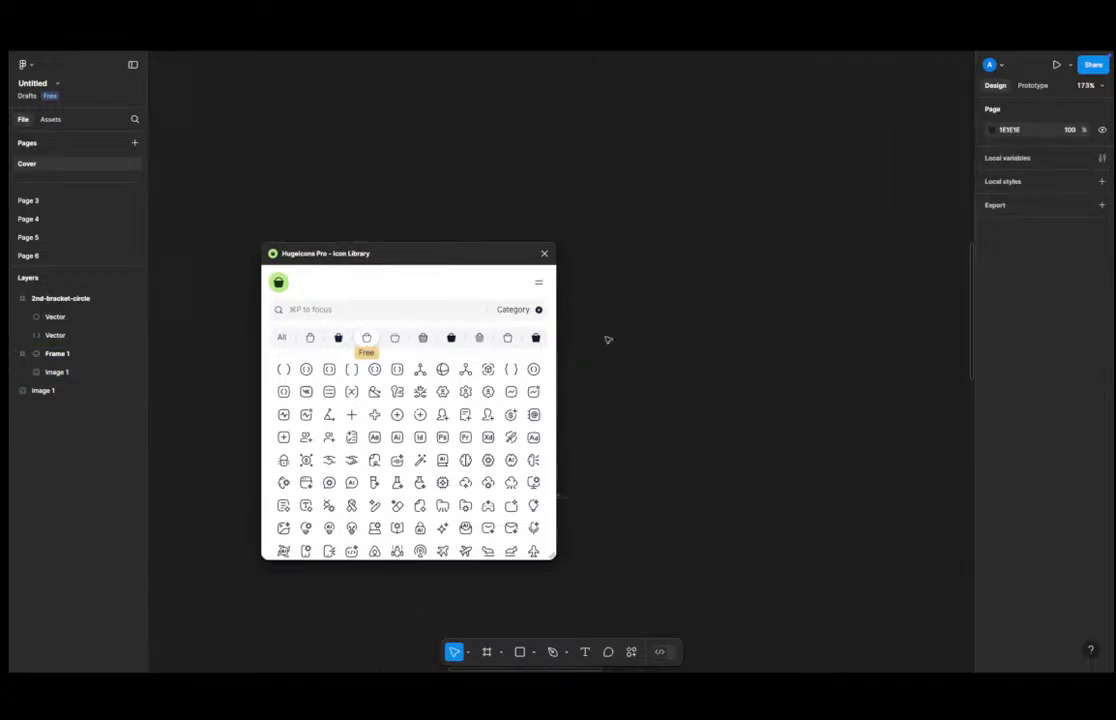
{"action": "scroll", "coordinate": [640, 330], "scroll_direction": "down", "scroll_amount": 5}
{"action": "left_click_drag", "start_coordinate": [655, 400], "coordinate": [655, 440]}
{"action": "left_click", "coordinate": [624, 437]}
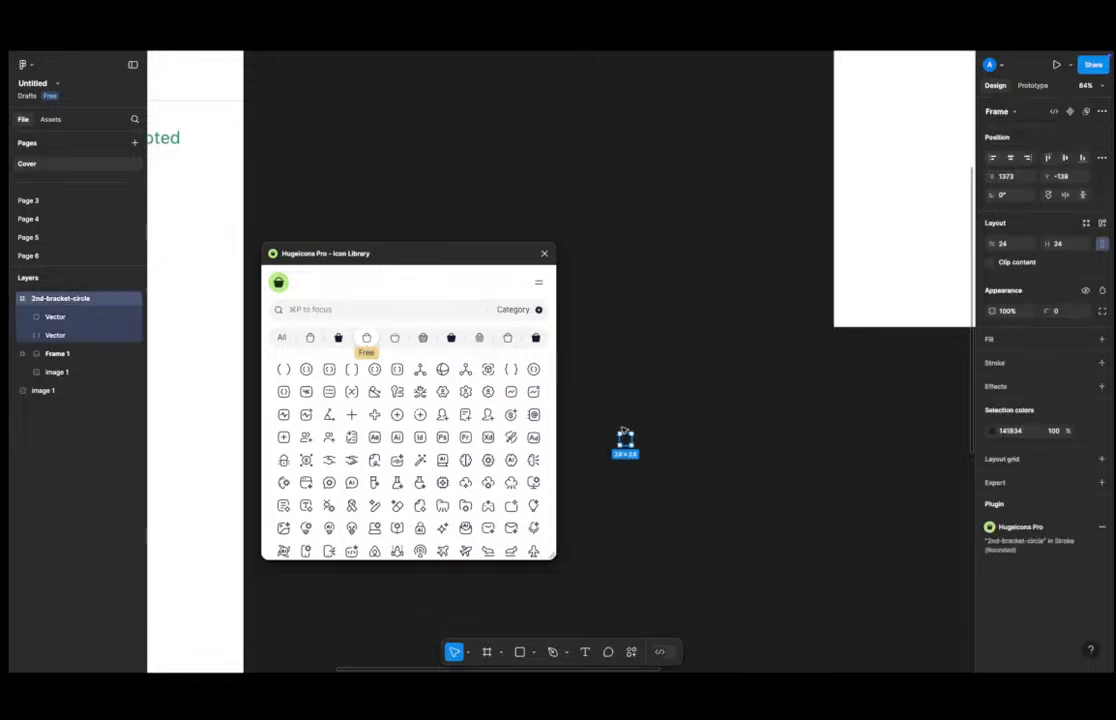
{"action": "left_click", "coordinate": [1010, 430]}
{"action": "type", "text": "f"}
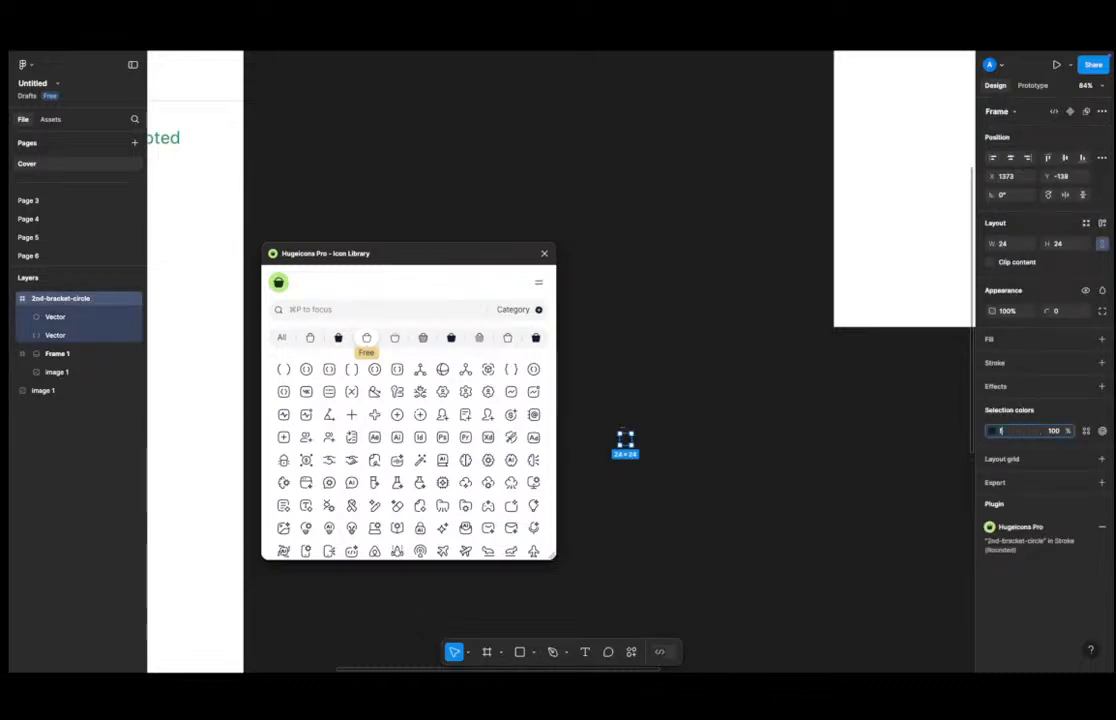
{"action": "key", "text": "Return"}
Zoom in to inspect the white icon and close the Hugeicons Pro plugin window.
{"action": "left_click", "coordinate": [707, 399]}
{"action": "scroll", "coordinate": [602, 449], "scroll_direction": "up", "scroll_amount": 5}
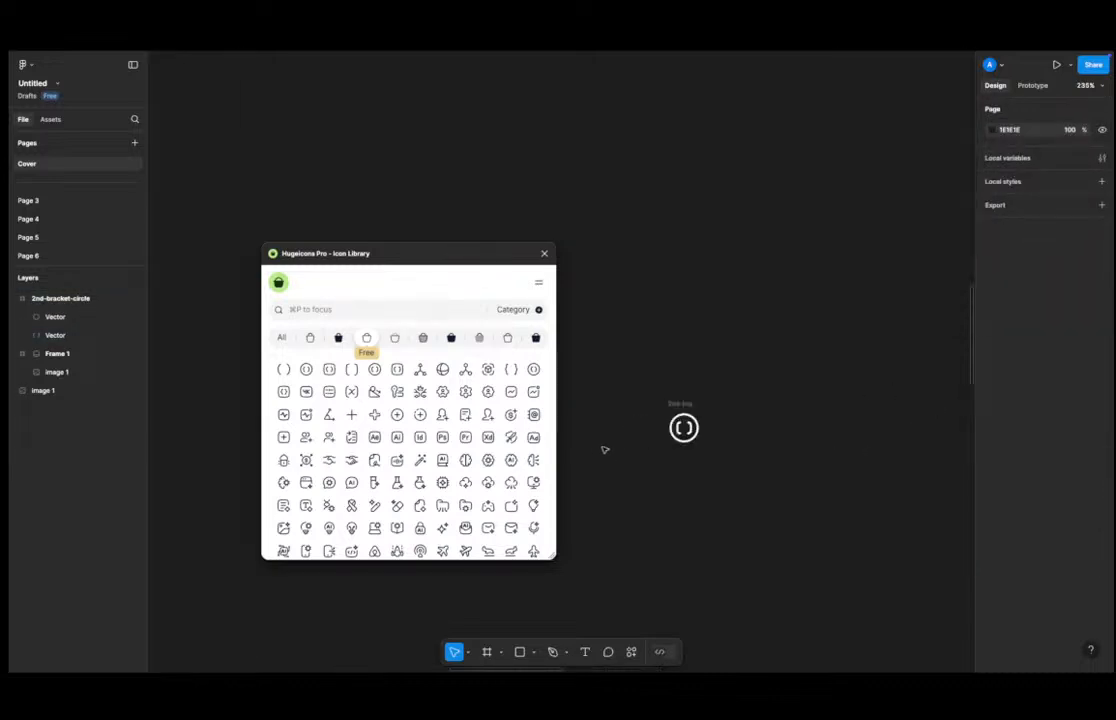
{"action": "scroll", "coordinate": [662, 435], "scroll_direction": "up", "scroll_amount": 5}
{"action": "left_click", "coordinate": [707, 420]}
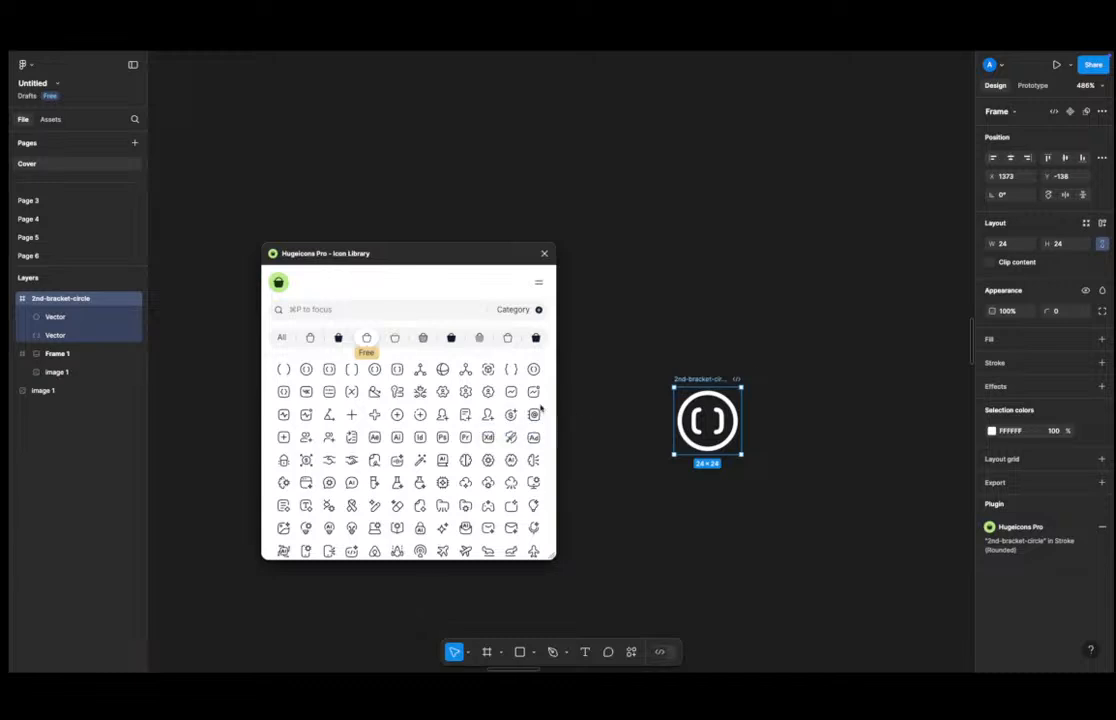
{"action": "scroll", "coordinate": [776, 379], "scroll_direction": "down", "scroll_amount": 1}
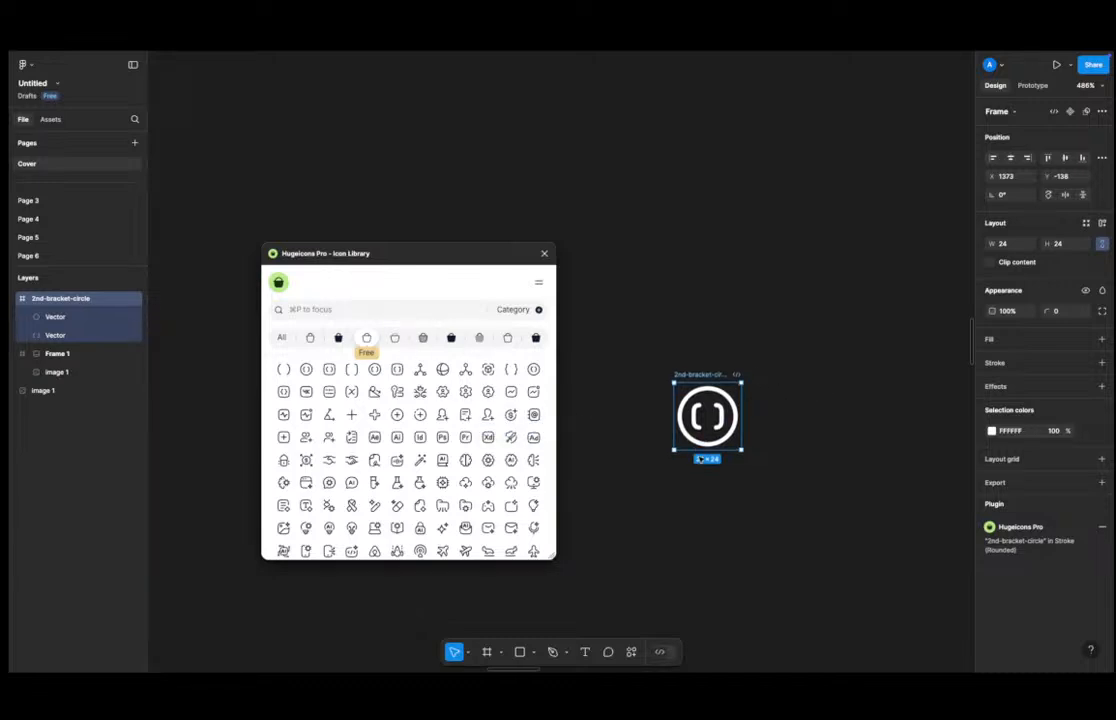
{"action": "left_click", "coordinate": [544, 253]}
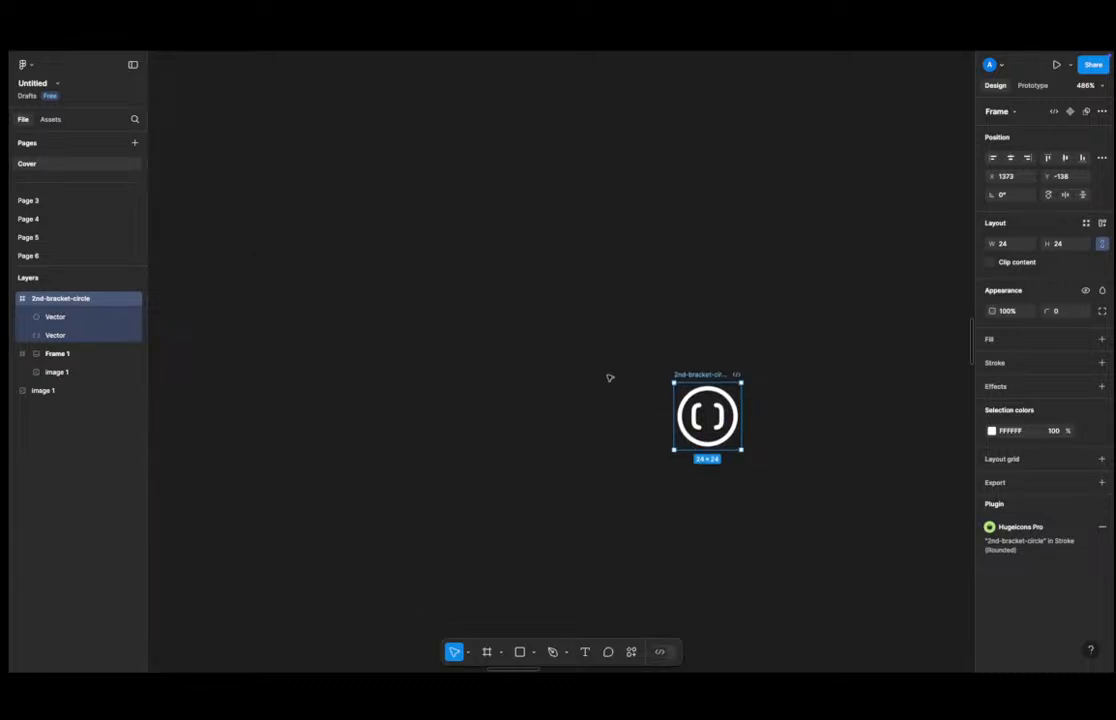
{"action": "left_click", "coordinate": [491, 423]}
{"action": "scroll", "coordinate": [491, 423], "scroll_direction": "down", "scroll_amount": 5}
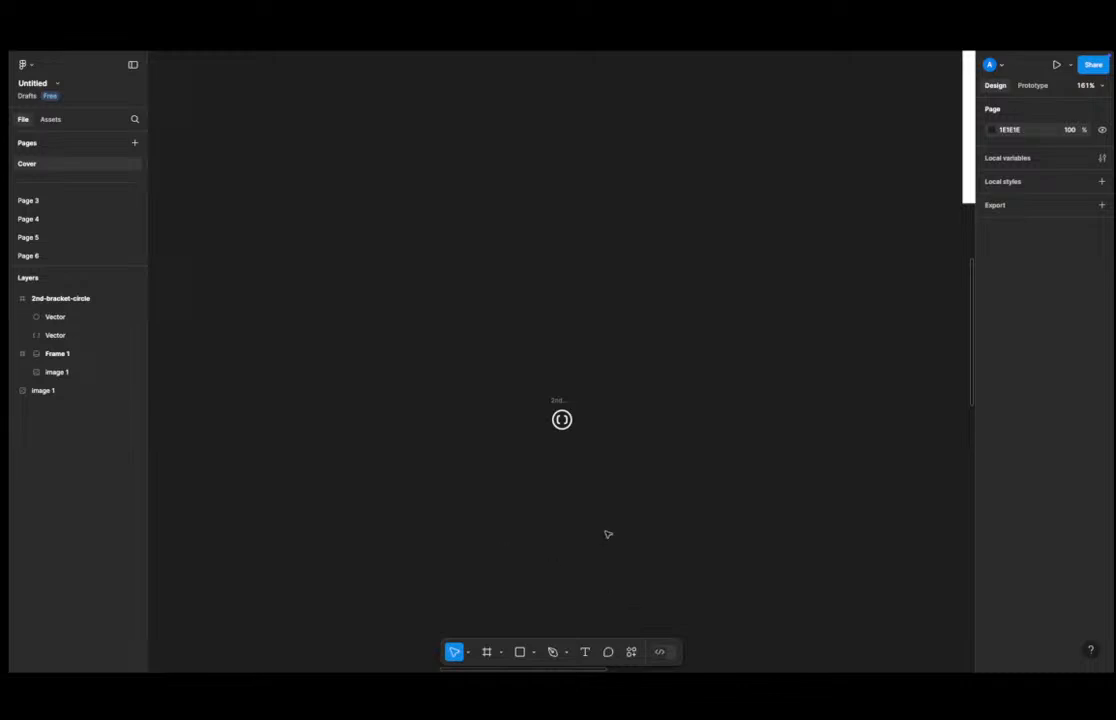
{"action": "left_click", "coordinate": [467, 652]}
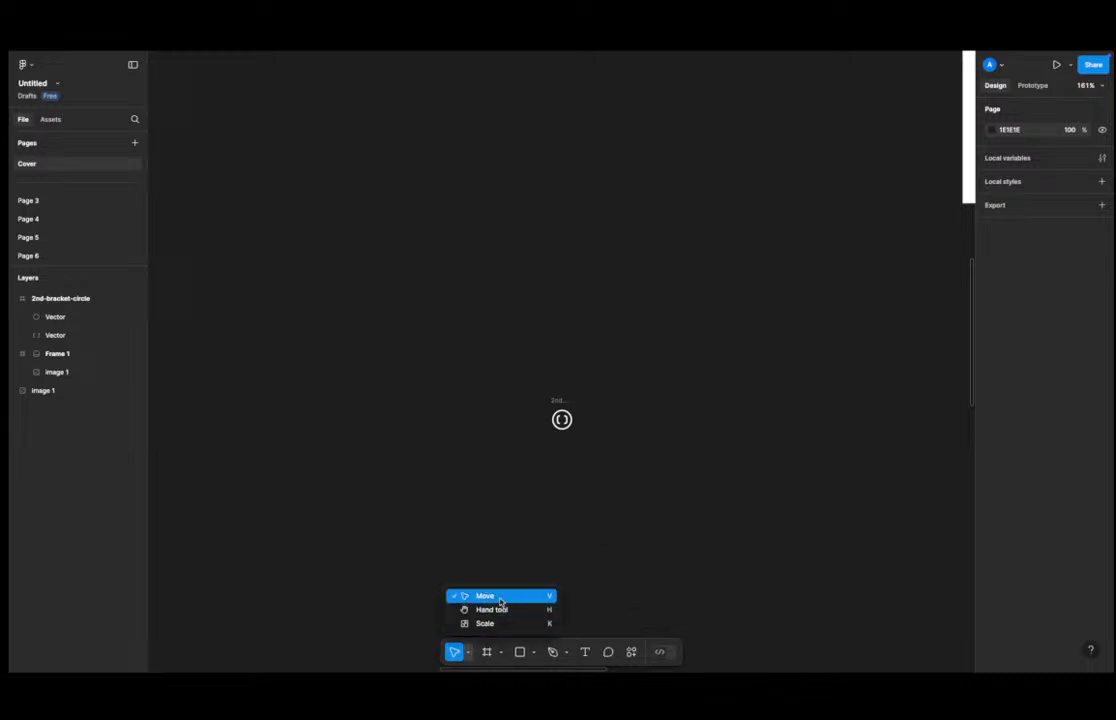
Switch to the Move tool and drag the 2nd-bracket-circle icon slightly to the left on the canvas.
{"action": "left_click", "coordinate": [501, 598]}
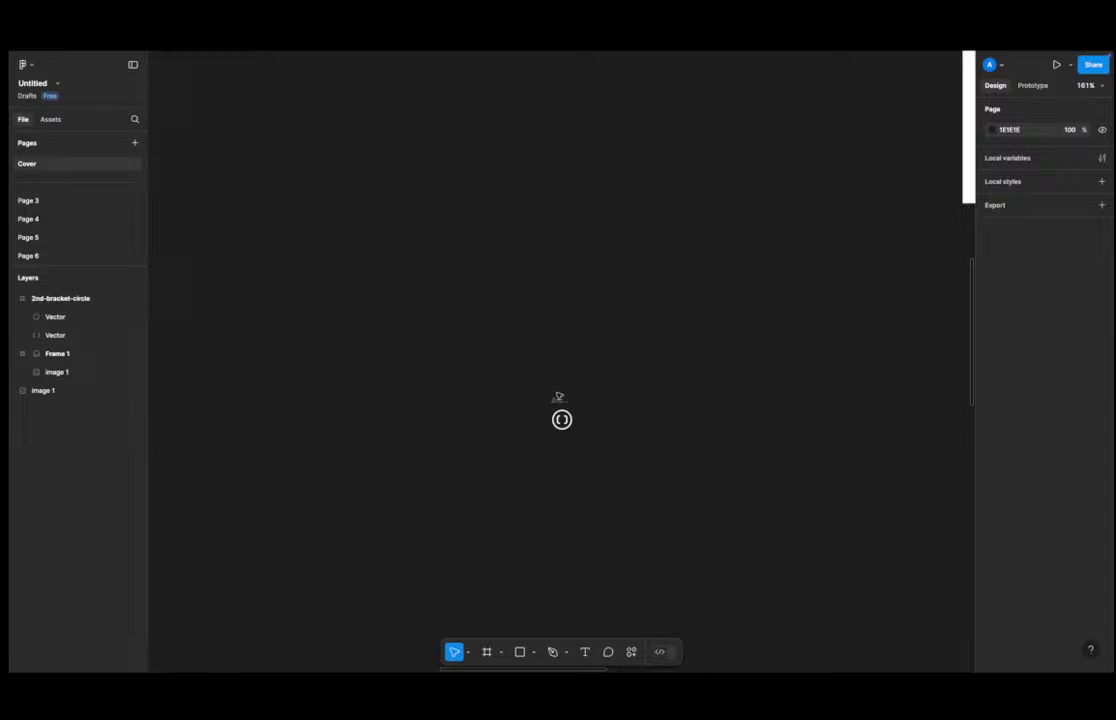
{"action": "left_click", "coordinate": [559, 400]}
{"action": "left_click_drag", "start_coordinate": [565, 401], "coordinate": [516, 410]}
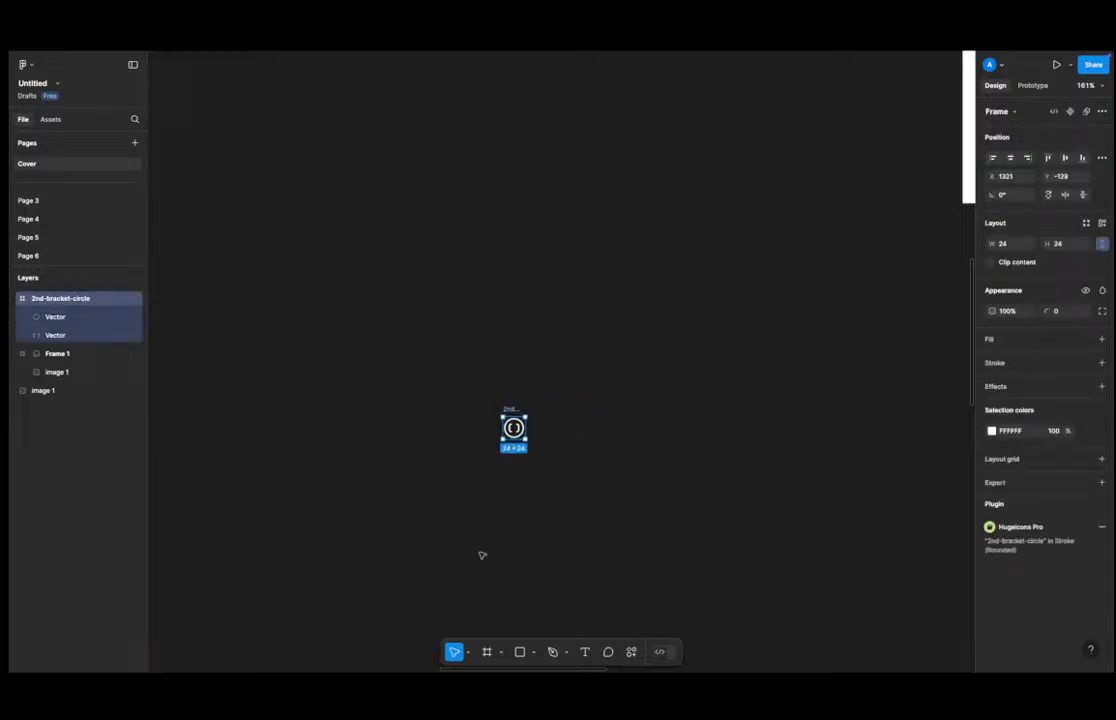
Switch to the Hand tool and pan around the canvas to examine the icon and the WhatsApp screenshot frames.
{"action": "left_click", "coordinate": [467, 652]}
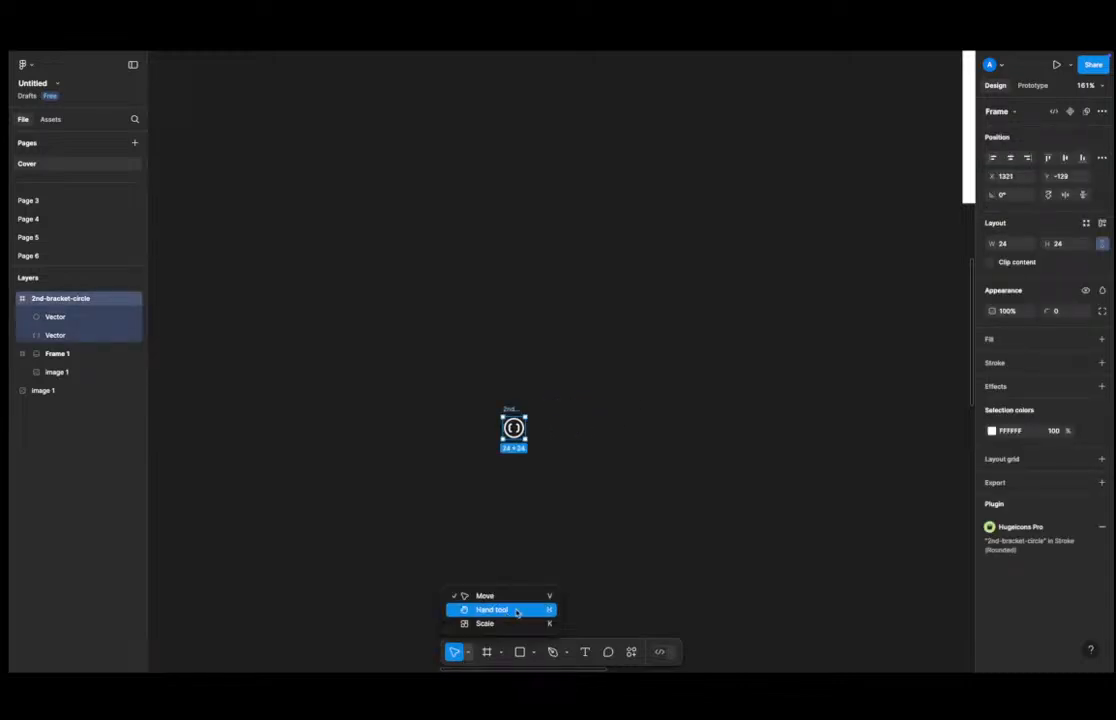
{"action": "left_click", "coordinate": [559, 516]}
{"action": "key", "text": "h"}
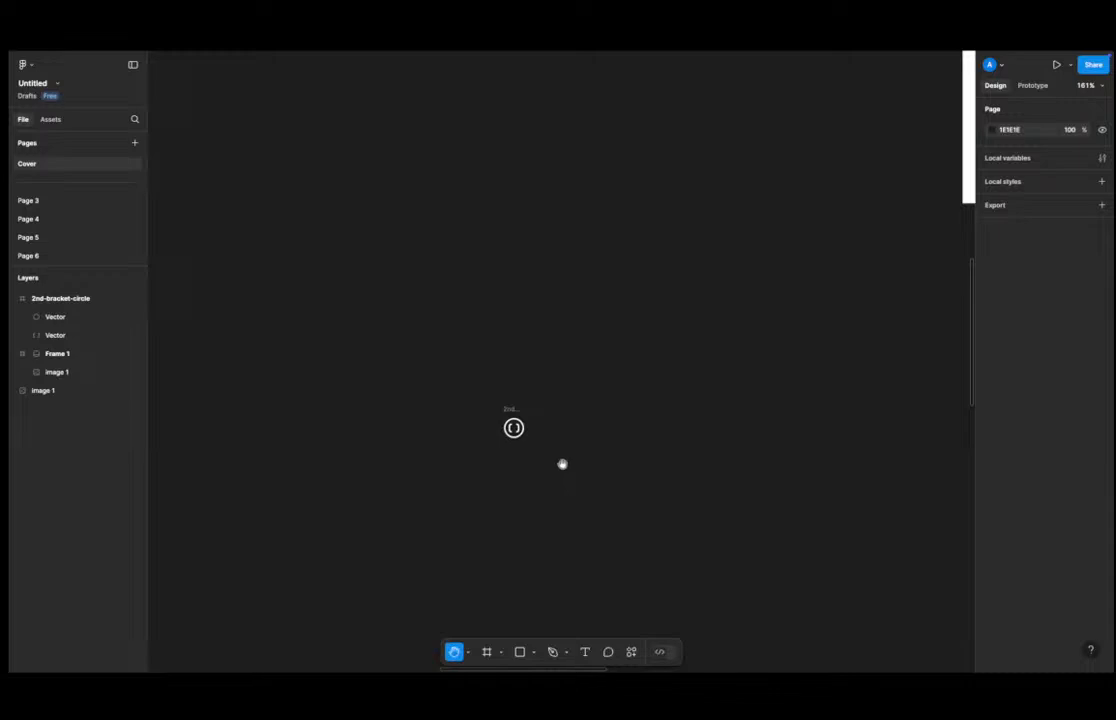
{"action": "left_click_drag", "start_coordinate": [618, 416], "coordinate": [605, 416]}
{"action": "left_click_drag", "start_coordinate": [678, 402], "coordinate": [745, 433]}
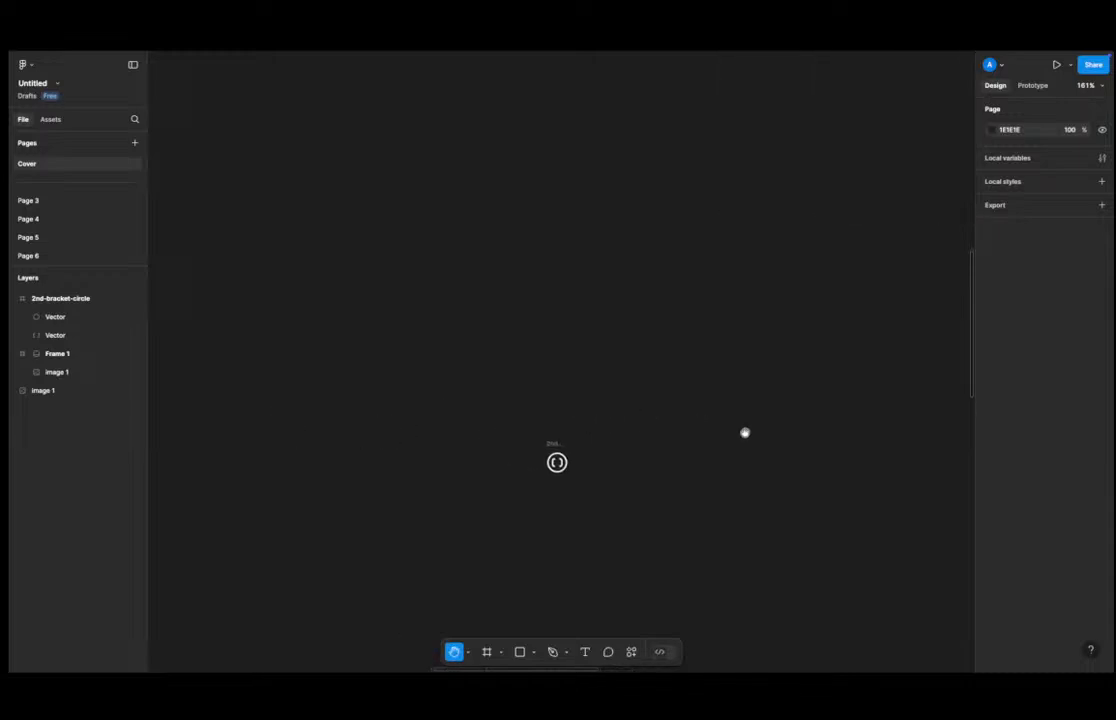
{"action": "left_click_drag", "start_coordinate": [439, 346], "coordinate": [272, 327]}
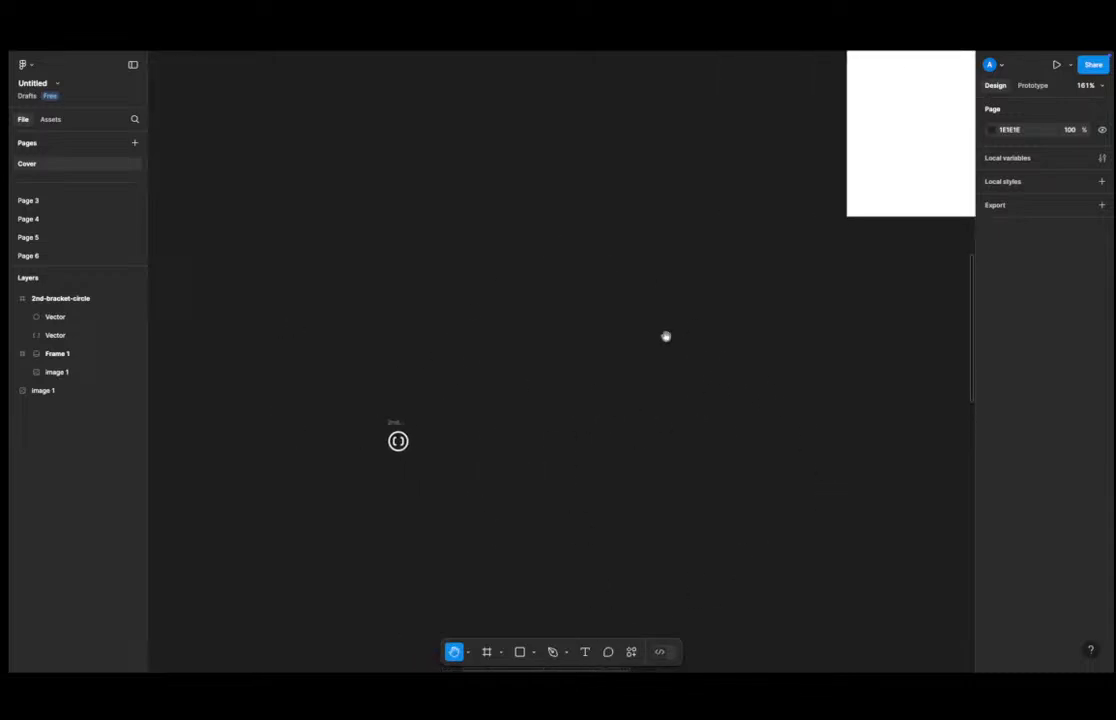
{"action": "left_click_drag", "start_coordinate": [665, 336], "coordinate": [133, 581]}
{"action": "left_click_drag", "start_coordinate": [378, 456], "coordinate": [195, 614]}
{"action": "left_click_drag", "start_coordinate": [756, 323], "coordinate": [675, 336]}
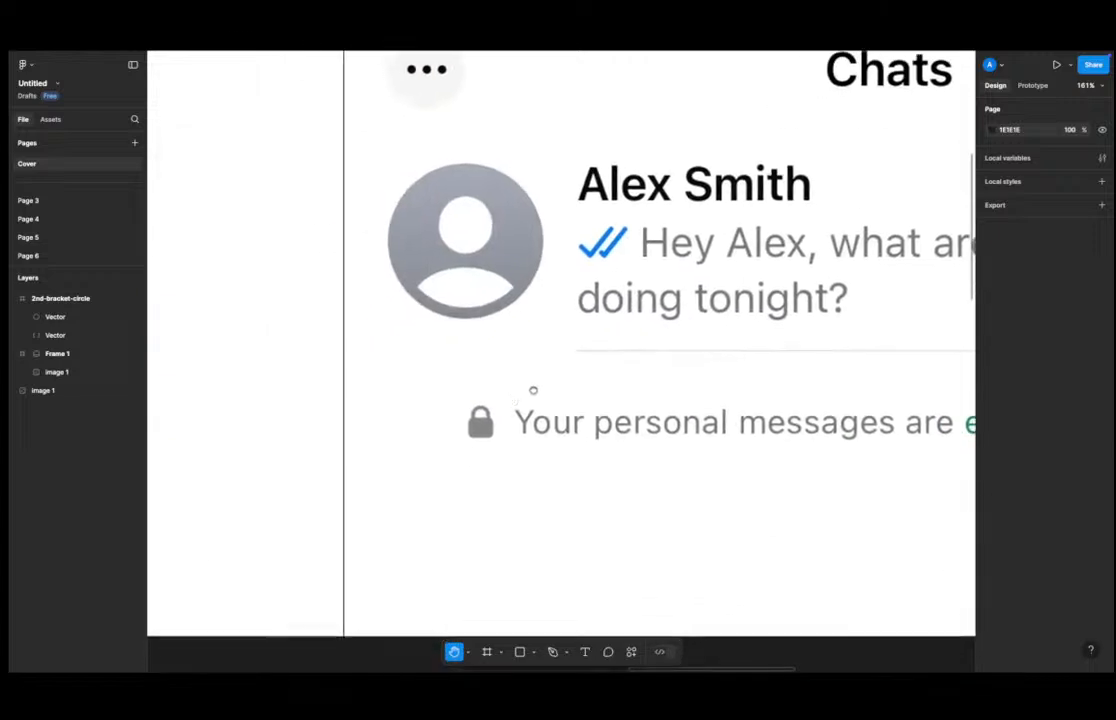
{"action": "left_click_drag", "start_coordinate": [533, 389], "coordinate": [723, 329]}
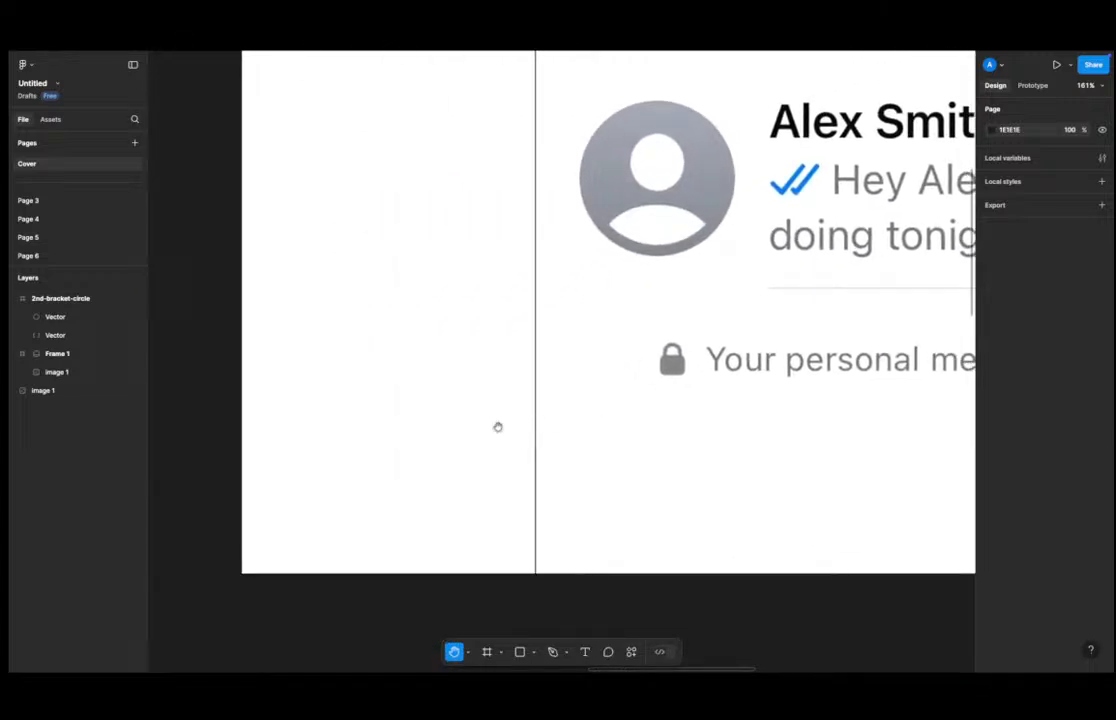
{"action": "scroll", "coordinate": [433, 442], "scroll_direction": "down", "scroll_amount": 10}
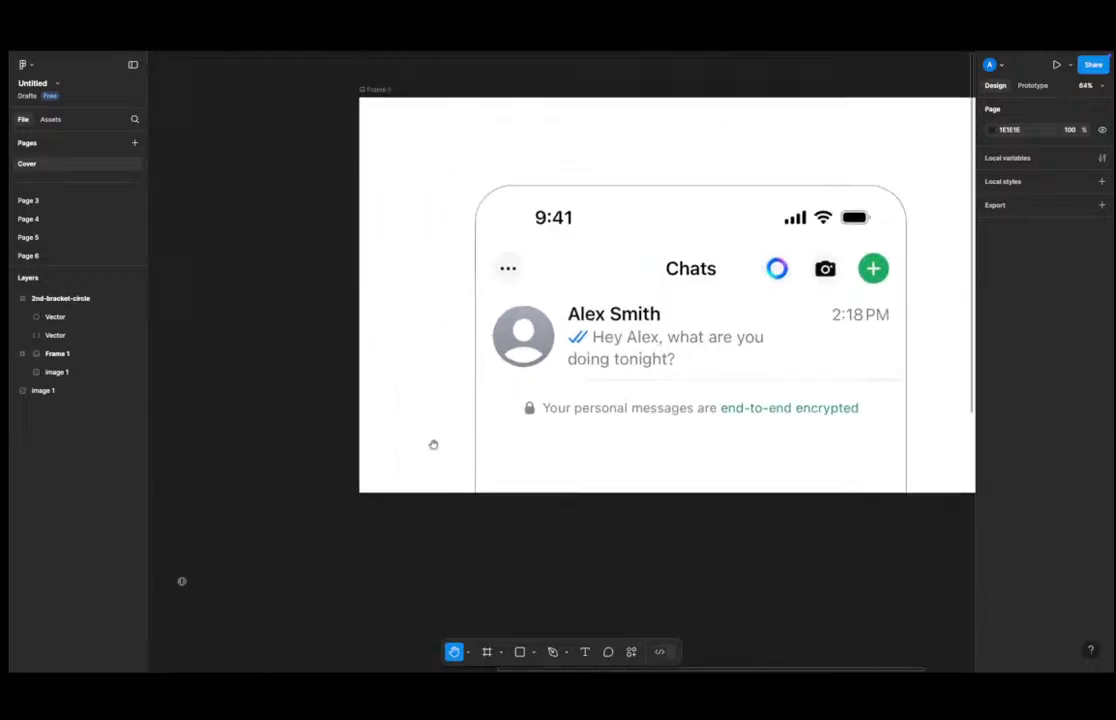
{"action": "scroll", "coordinate": [423, 480], "scroll_direction": "down", "scroll_amount": 2}
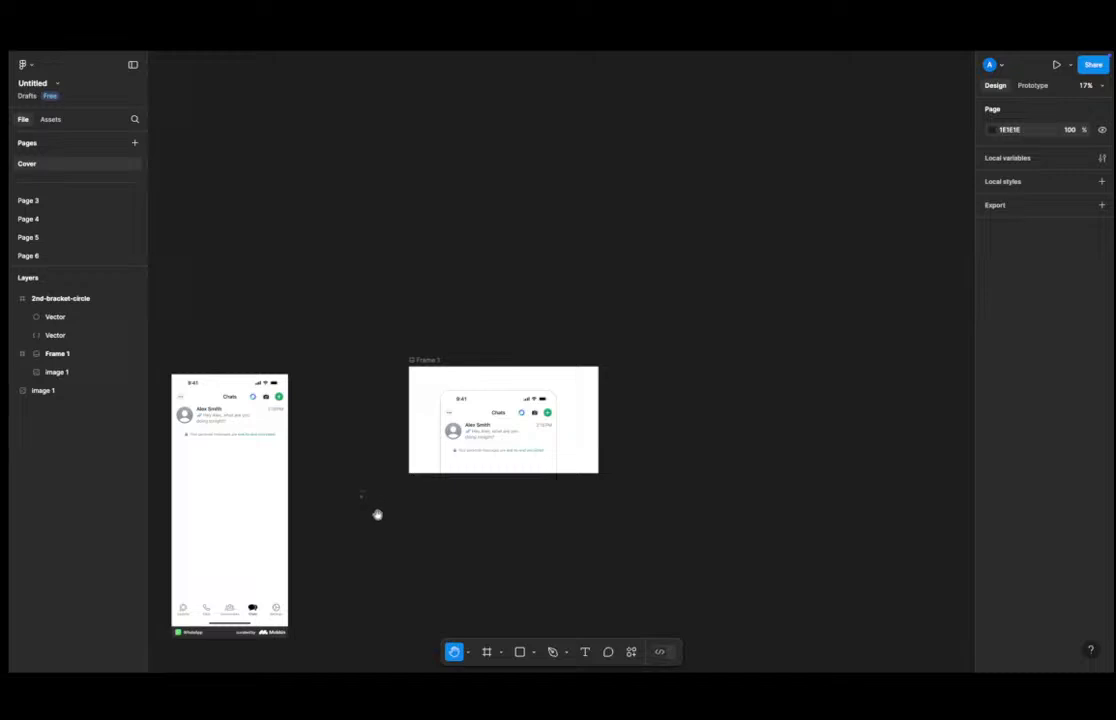
{"action": "scroll", "coordinate": [378, 517], "scroll_direction": "down", "scroll_amount": 3}
{"action": "scroll", "coordinate": [378, 517], "scroll_direction": "up", "scroll_amount": 2}
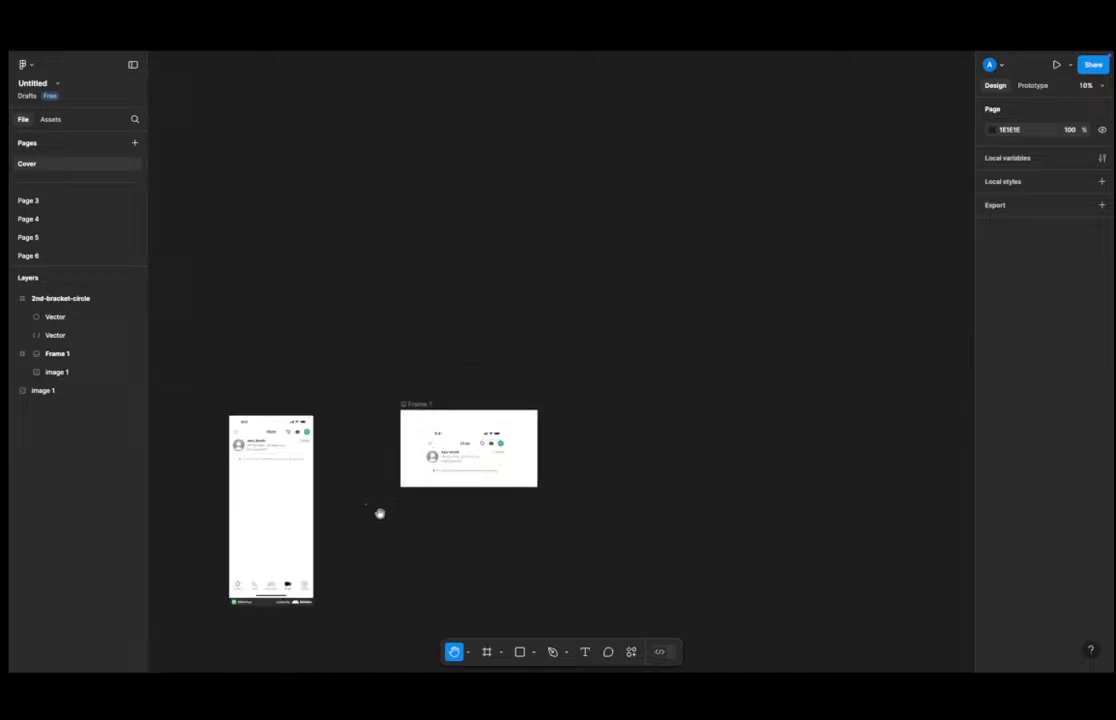
{"action": "scroll", "coordinate": [380, 513], "scroll_direction": "down", "scroll_amount": 2}
{"action": "scroll", "coordinate": [380, 513], "scroll_direction": "up", "scroll_amount": 12}
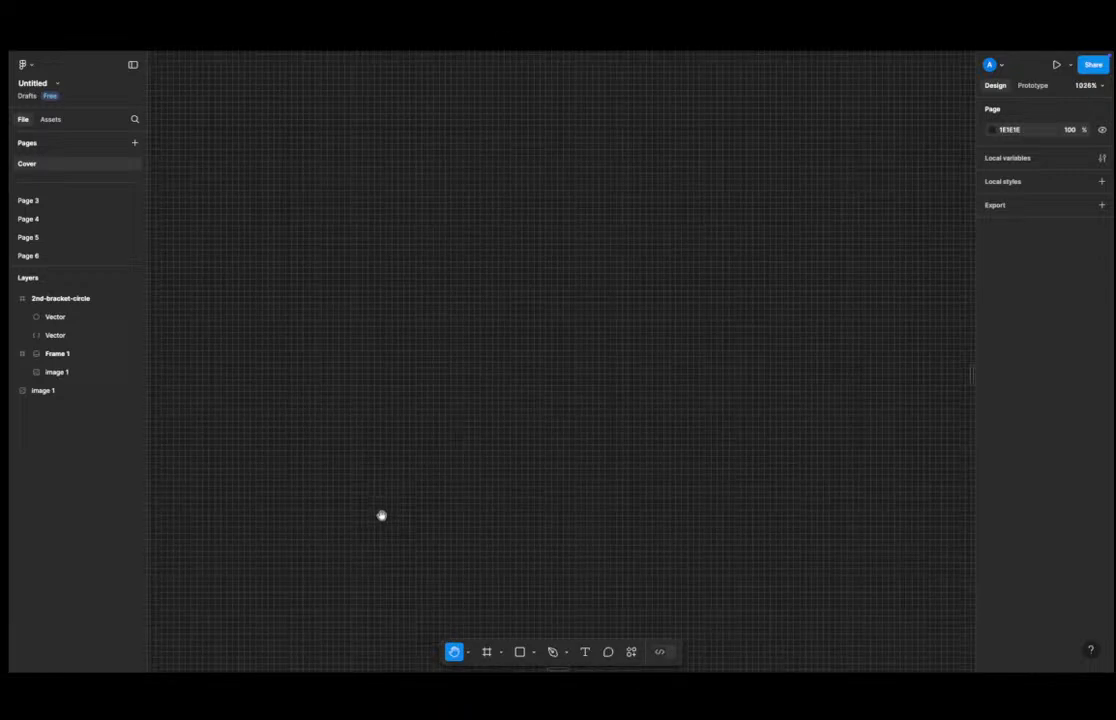
{"action": "scroll", "coordinate": [384, 516], "scroll_direction": "down", "scroll_amount": 7}
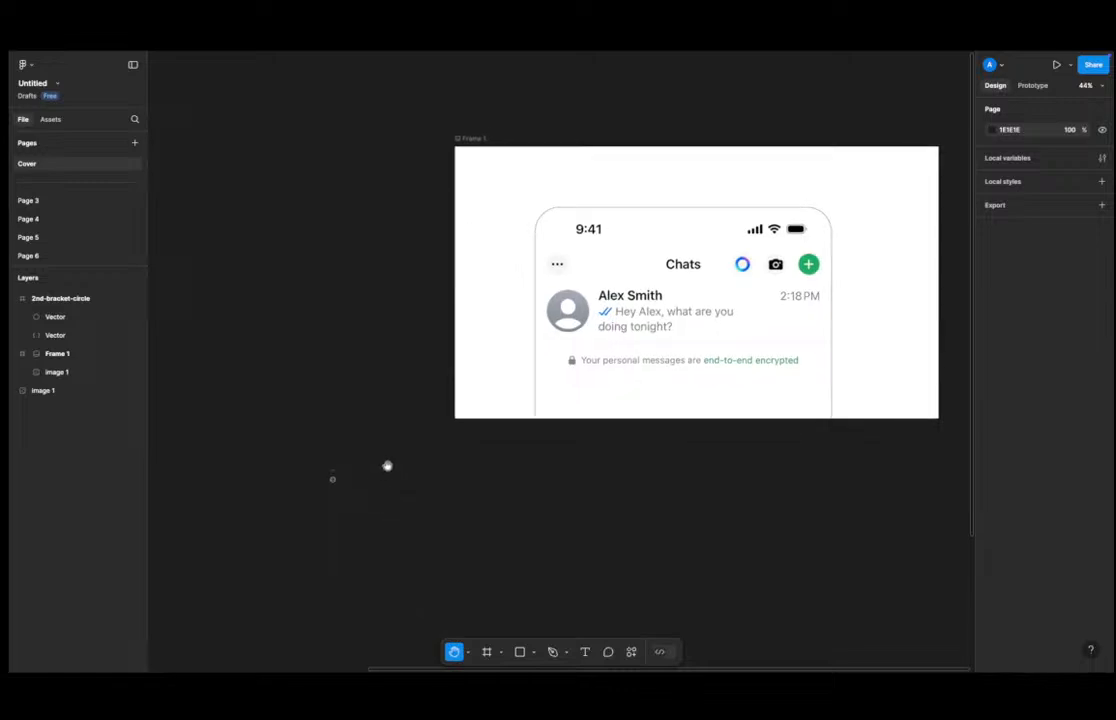
{"action": "key", "text": "v"}
{"action": "key", "text": "h"}
{"action": "left_click_drag", "start_coordinate": [356, 423], "coordinate": [389, 451]}
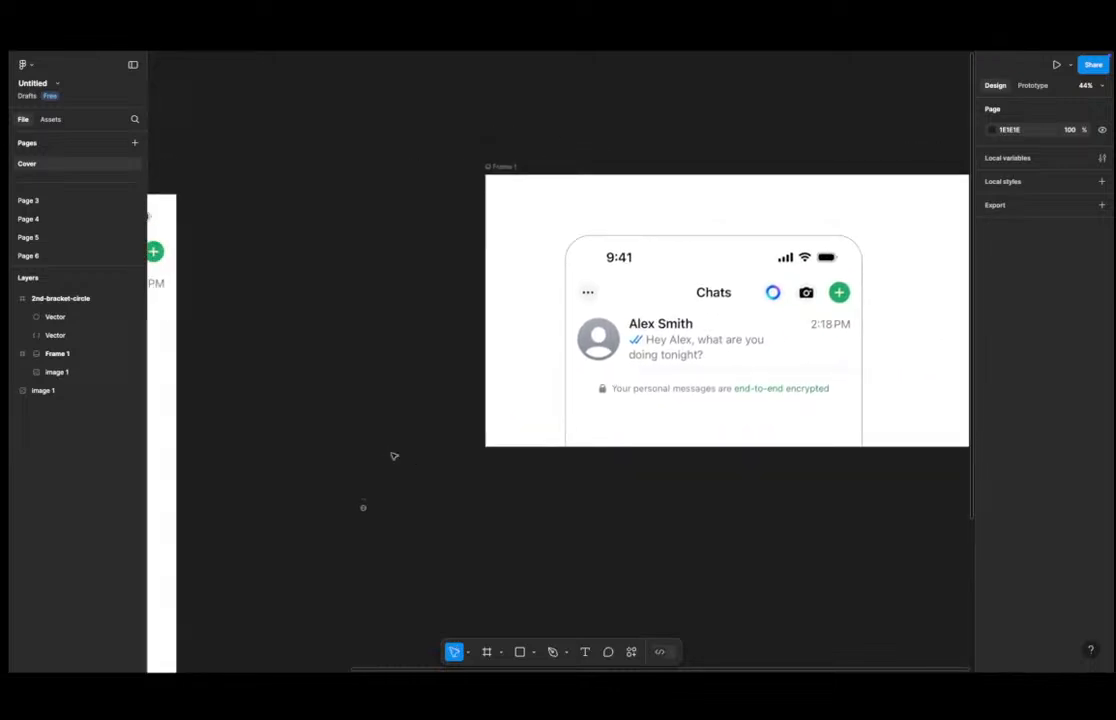
{"action": "key", "text": "v"}
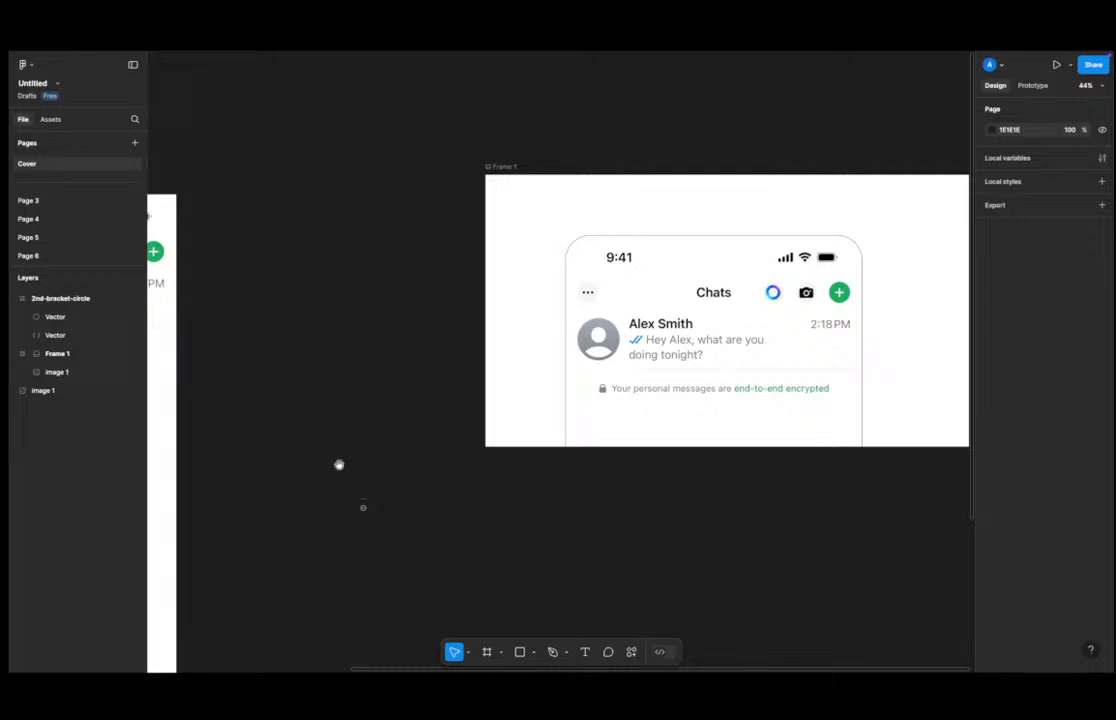
{"action": "left_click_drag", "start_coordinate": [491, 466], "coordinate": [191, 608]}
{"action": "left_click_drag", "start_coordinate": [406, 491], "coordinate": [760, 351]}
{"action": "left_click_drag", "start_coordinate": [324, 426], "coordinate": [422, 395]}
{"action": "left_click_drag", "start_coordinate": [511, 415], "coordinate": [418, 452]}
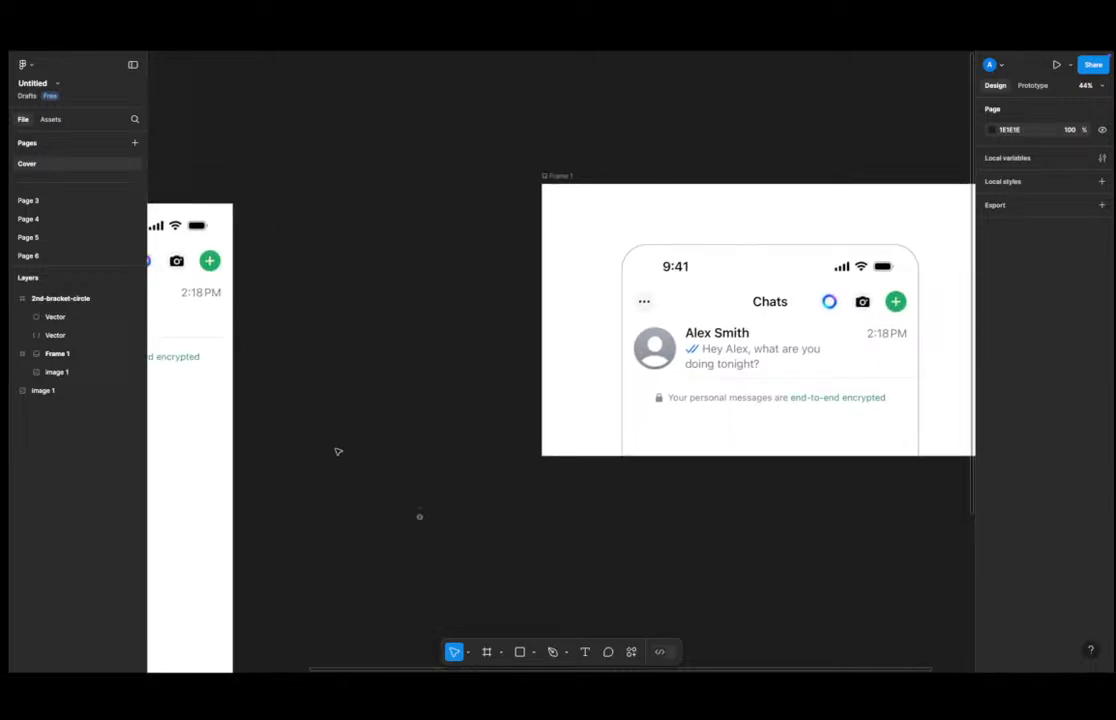
{"action": "left_click_drag", "start_coordinate": [335, 450], "coordinate": [388, 434]}
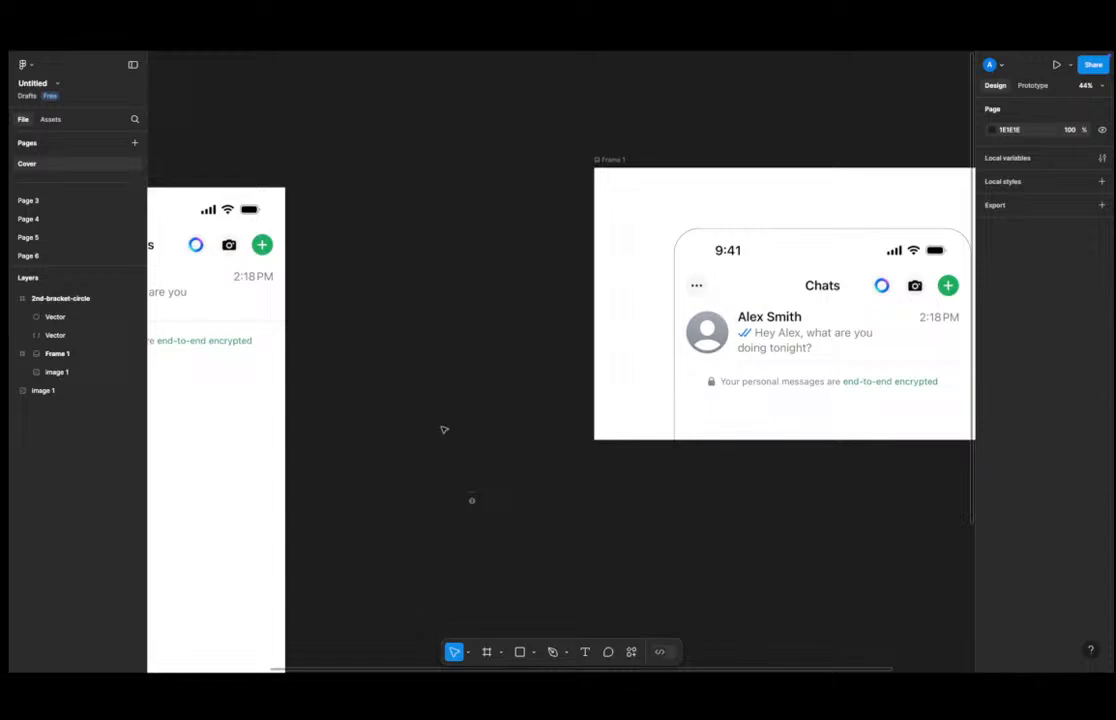
Zoom in and out repeatedly around Frame 1 to examine the chat screenshot and the icon area.
{"action": "scroll", "coordinate": [444, 430], "scroll_direction": "right", "scroll_amount": 6}
{"action": "scroll", "coordinate": [444, 430], "scroll_direction": "up", "scroll_amount": 3}
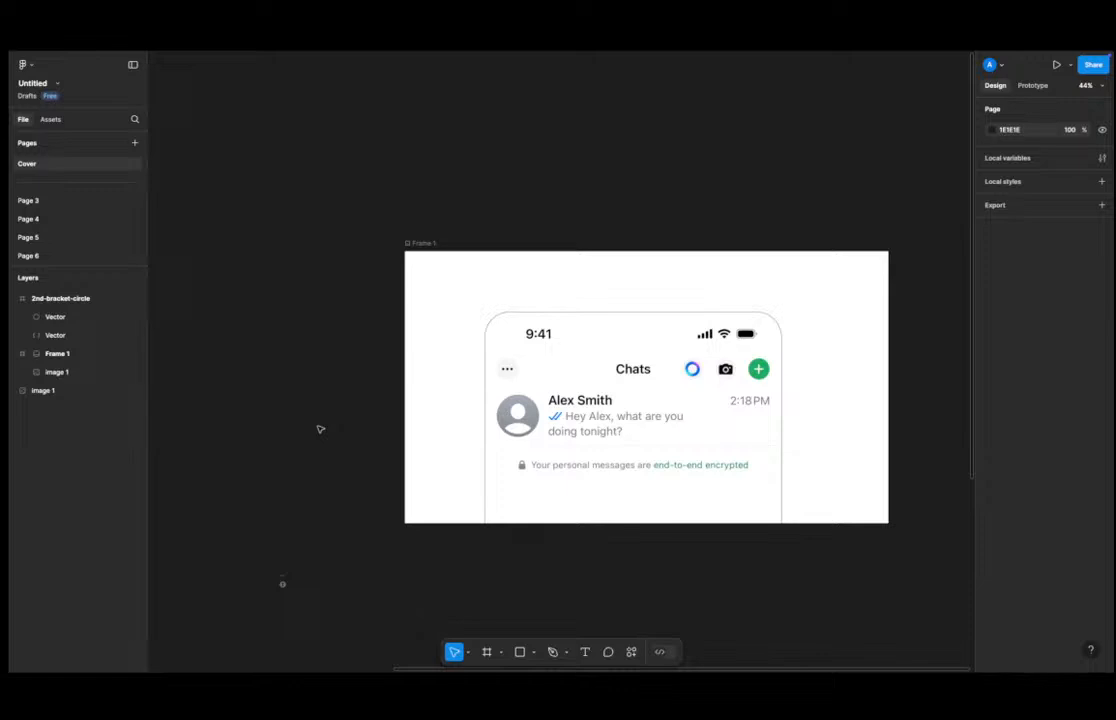
{"action": "scroll", "coordinate": [307, 570], "scroll_direction": "down", "scroll_amount": 5}
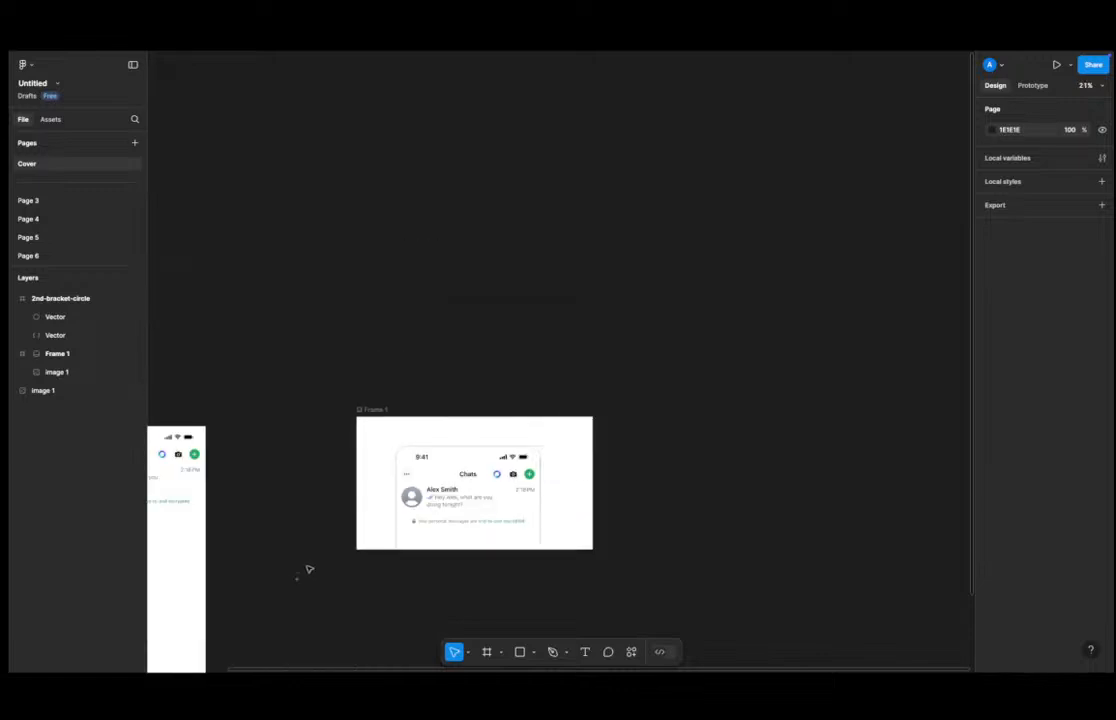
{"action": "scroll", "coordinate": [307, 570], "scroll_direction": "up", "scroll_amount": 5}
{"action": "scroll", "coordinate": [305, 578], "scroll_direction": "down", "scroll_amount": 3}
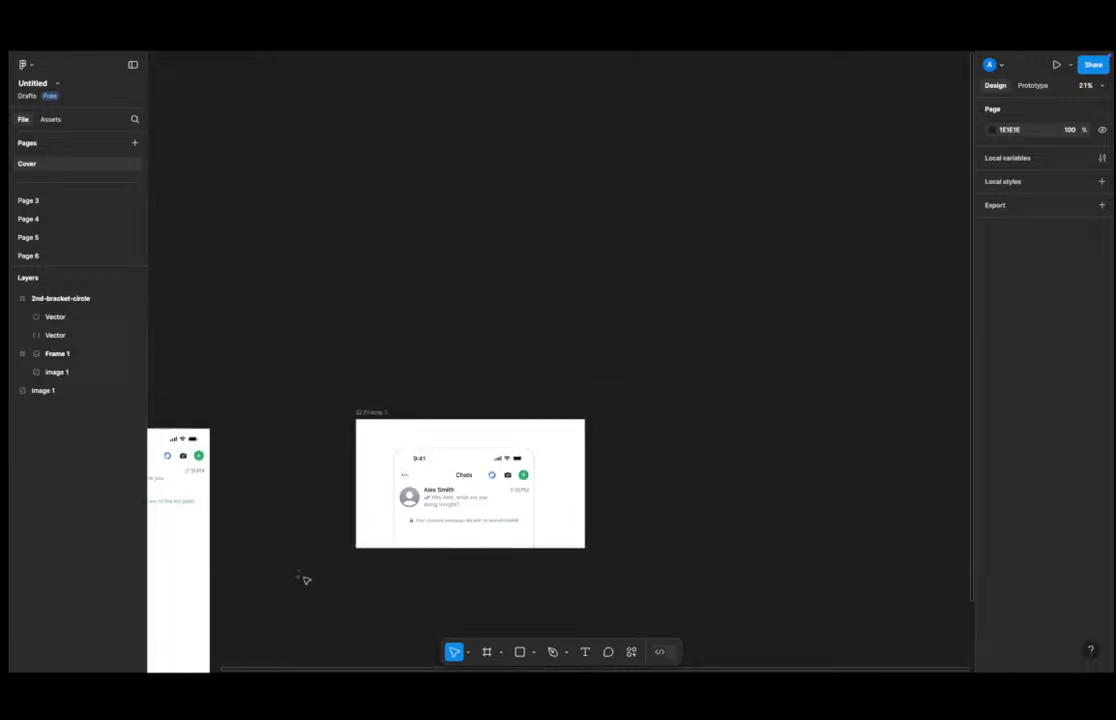
{"action": "scroll", "coordinate": [305, 580], "scroll_direction": "up", "scroll_amount": 5}
{"action": "scroll", "coordinate": [306, 582], "scroll_direction": "down", "scroll_amount": 5}
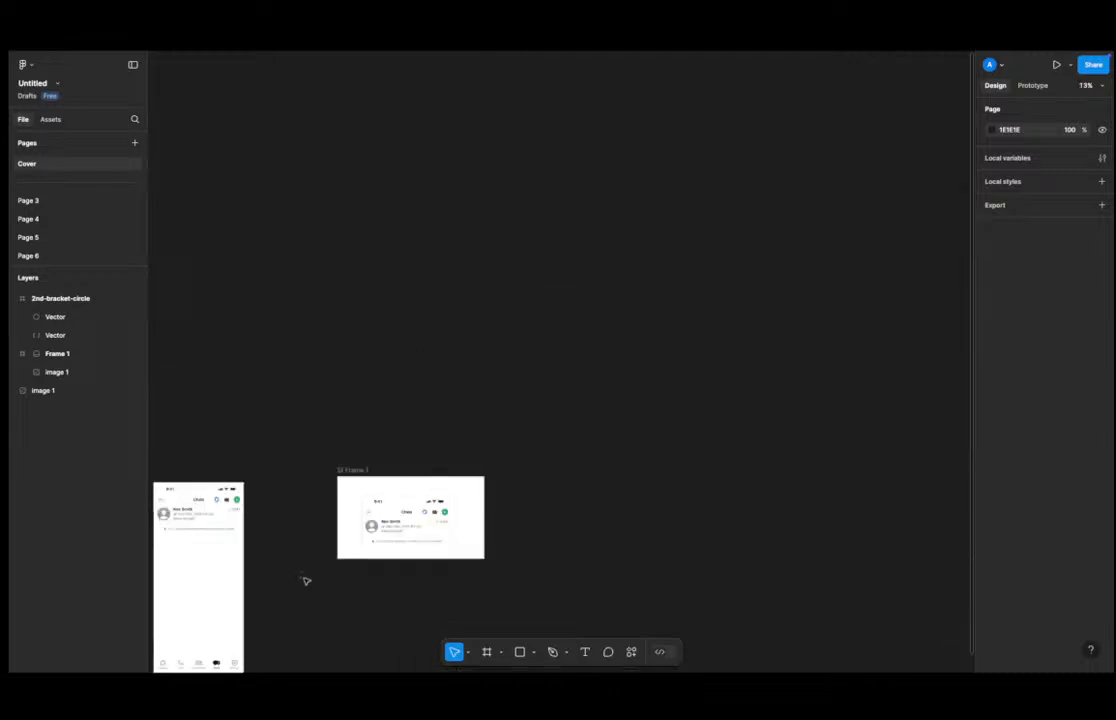
{"action": "scroll", "coordinate": [306, 582], "scroll_direction": "up", "scroll_amount": 3}
{"action": "scroll", "coordinate": [306, 582], "scroll_direction": "down", "scroll_amount": 4}
{"action": "scroll", "coordinate": [305, 583], "scroll_direction": "up", "scroll_amount": 10}
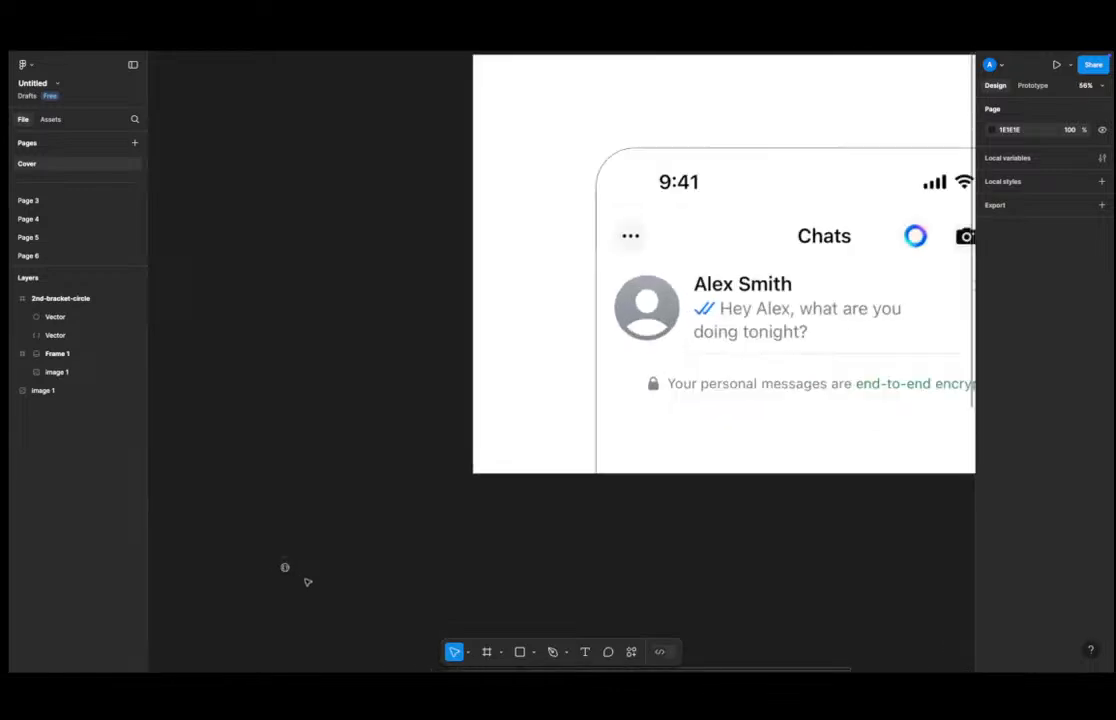
{"action": "scroll", "coordinate": [330, 586], "scroll_direction": "down", "scroll_amount": 3}
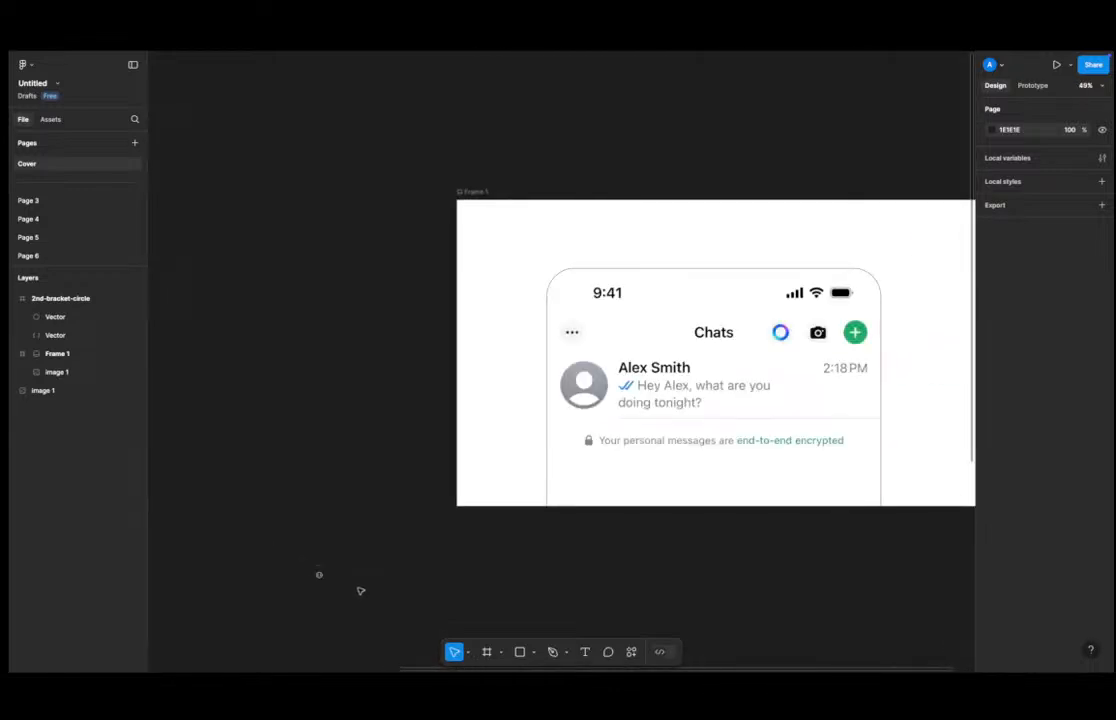
{"action": "scroll", "coordinate": [361, 591], "scroll_direction": "down", "scroll_amount": 1}
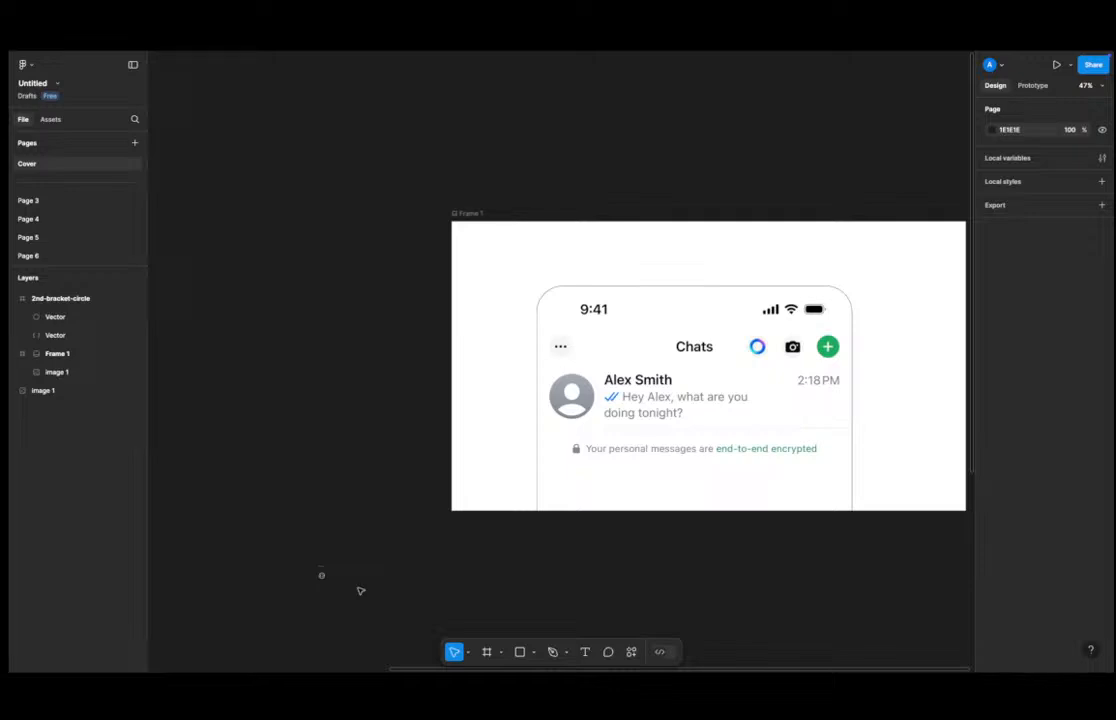
{"action": "scroll", "coordinate": [361, 591], "scroll_direction": "down", "scroll_amount": 5}
{"action": "scroll", "coordinate": [361, 591], "scroll_direction": "up", "scroll_amount": 2}
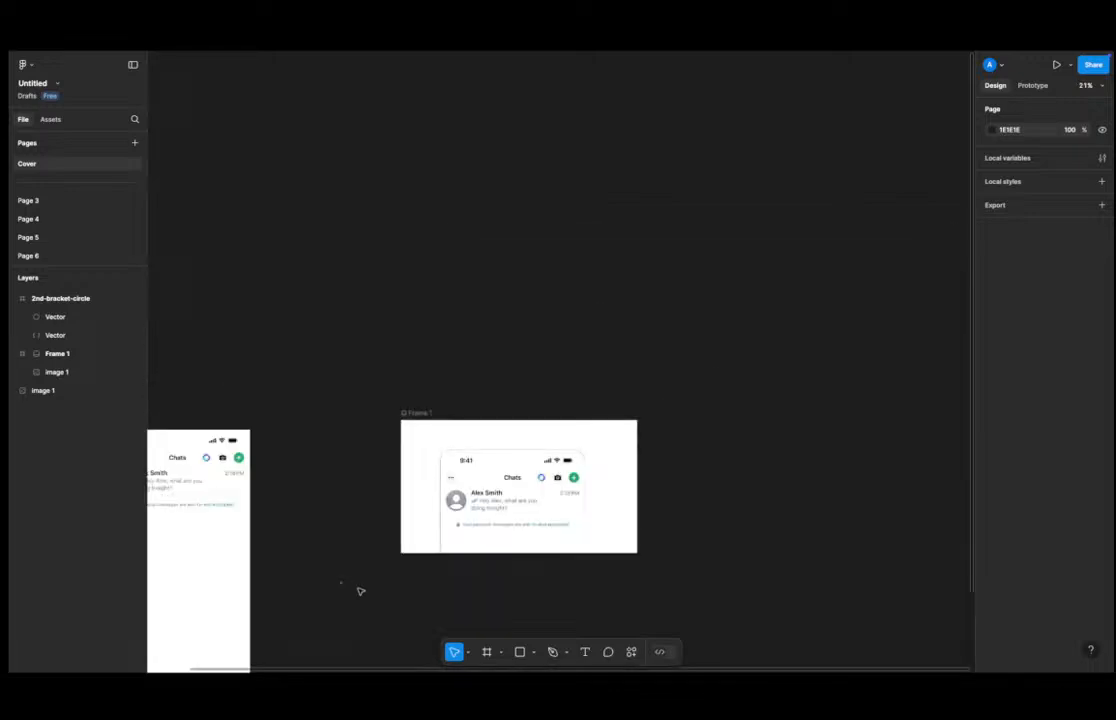
{"action": "scroll", "coordinate": [361, 591], "scroll_direction": "up", "scroll_amount": 4}
{"action": "scroll", "coordinate": [358, 592], "scroll_direction": "down", "scroll_amount": 3}
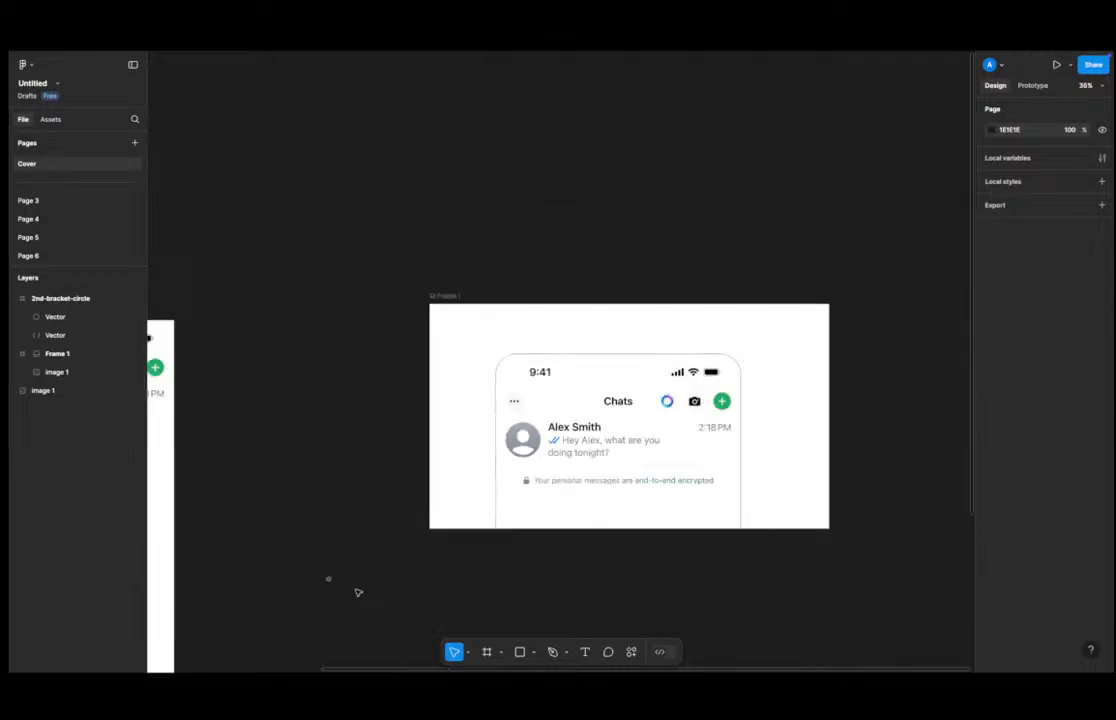
{"action": "scroll", "coordinate": [358, 592], "scroll_direction": "up", "scroll_amount": 3}
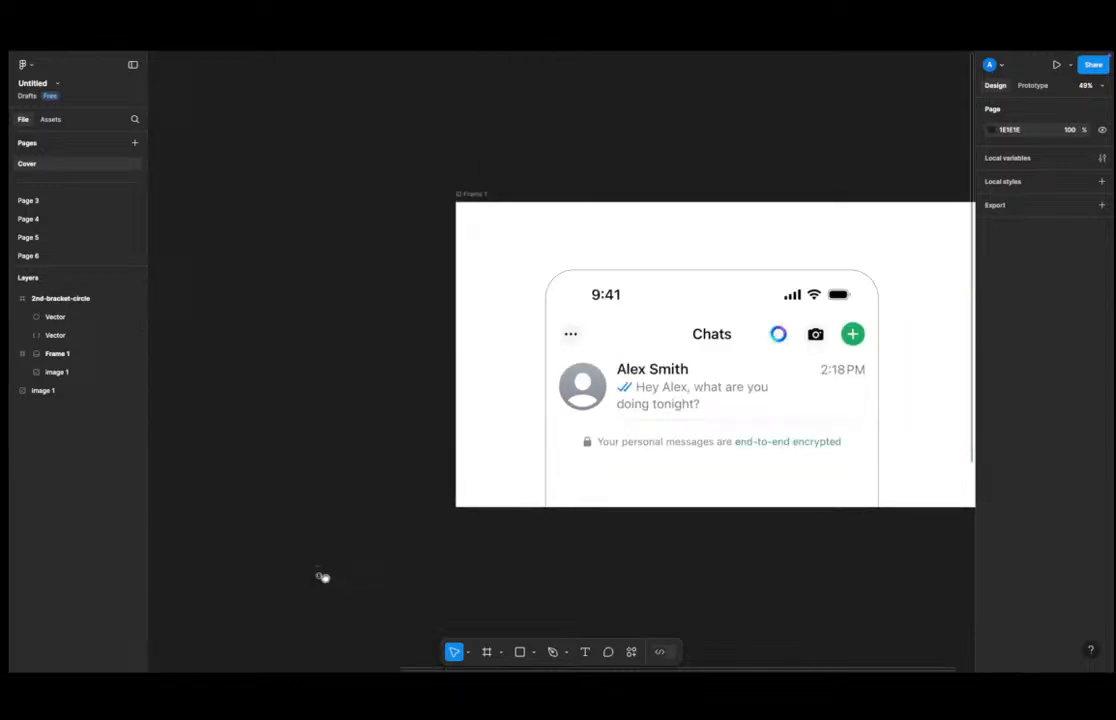
{"action": "scroll", "coordinate": [349, 545], "scroll_direction": "down", "scroll_amount": 2}
{"action": "scroll", "coordinate": [349, 550], "scroll_direction": "down", "scroll_amount": 3}
{"action": "scroll", "coordinate": [359, 545], "scroll_direction": "down", "scroll_amount": 1}
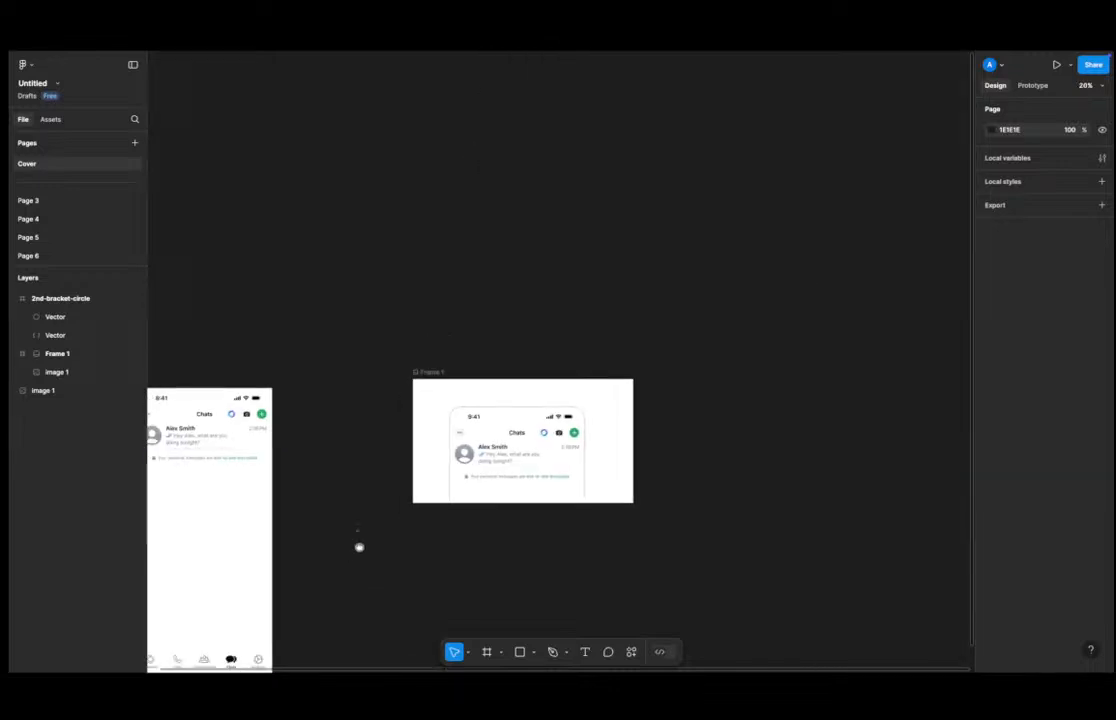
{"action": "scroll", "coordinate": [376, 538], "scroll_direction": "down", "scroll_amount": 1}
{"action": "scroll", "coordinate": [375, 529], "scroll_direction": "up", "scroll_amount": 5}
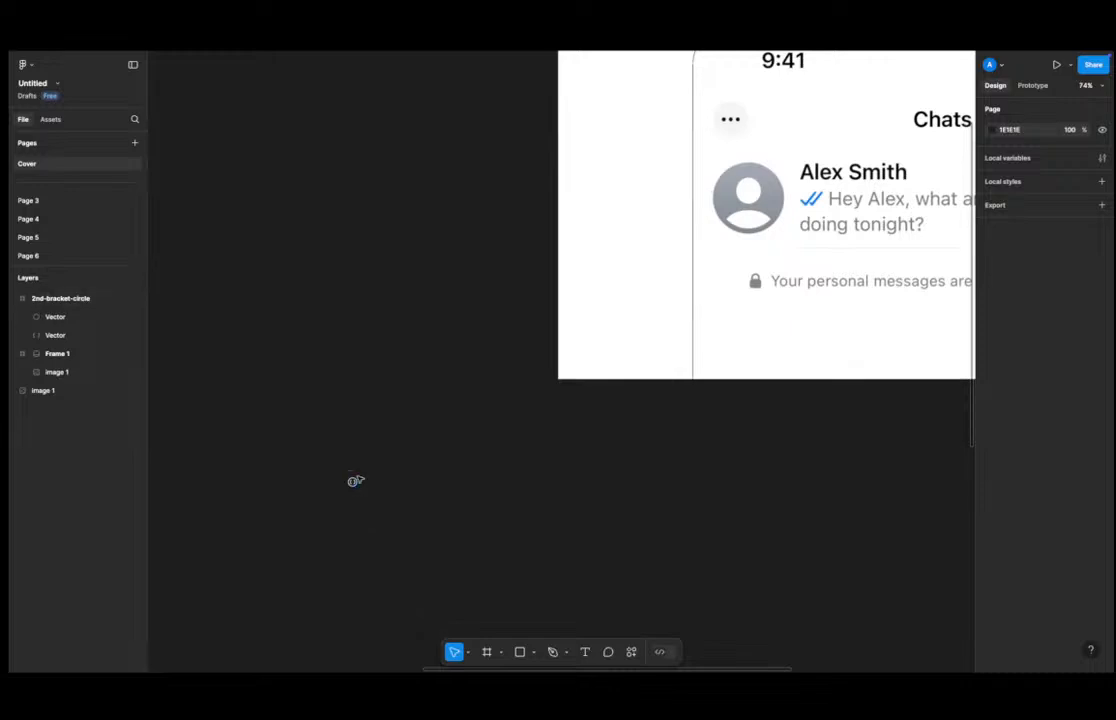
Scale the 2nd-bracket-circle icon to 4x with the Scale tool.
{"action": "left_click", "coordinate": [504, 652]}
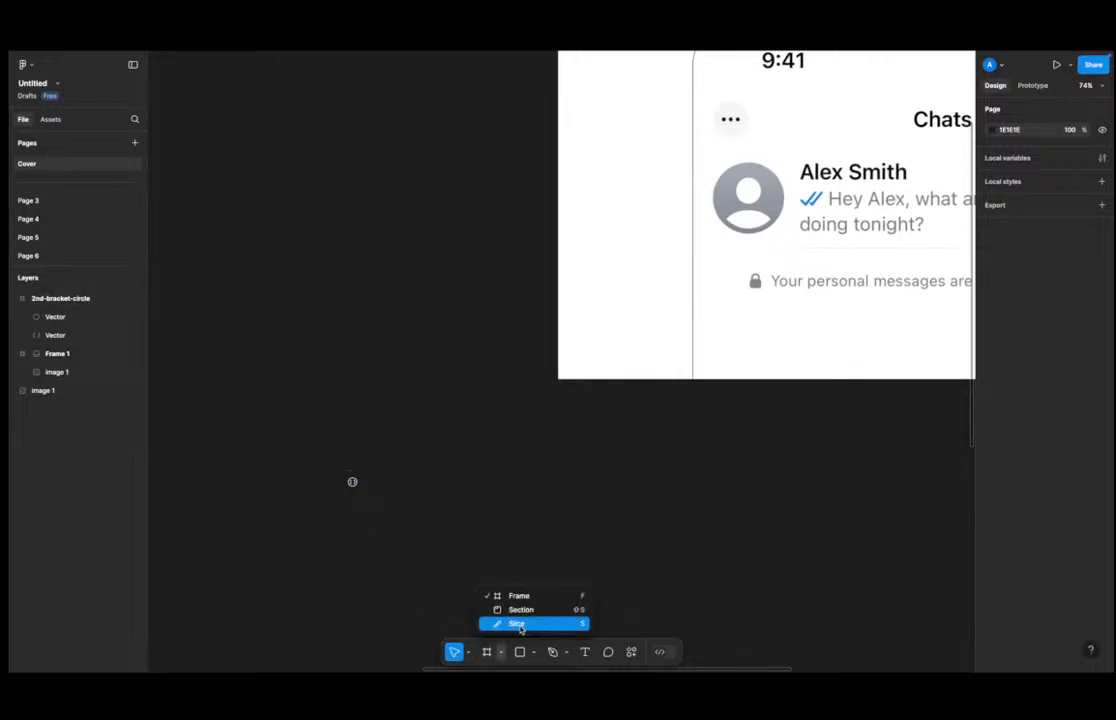
{"action": "left_click", "coordinate": [468, 652]}
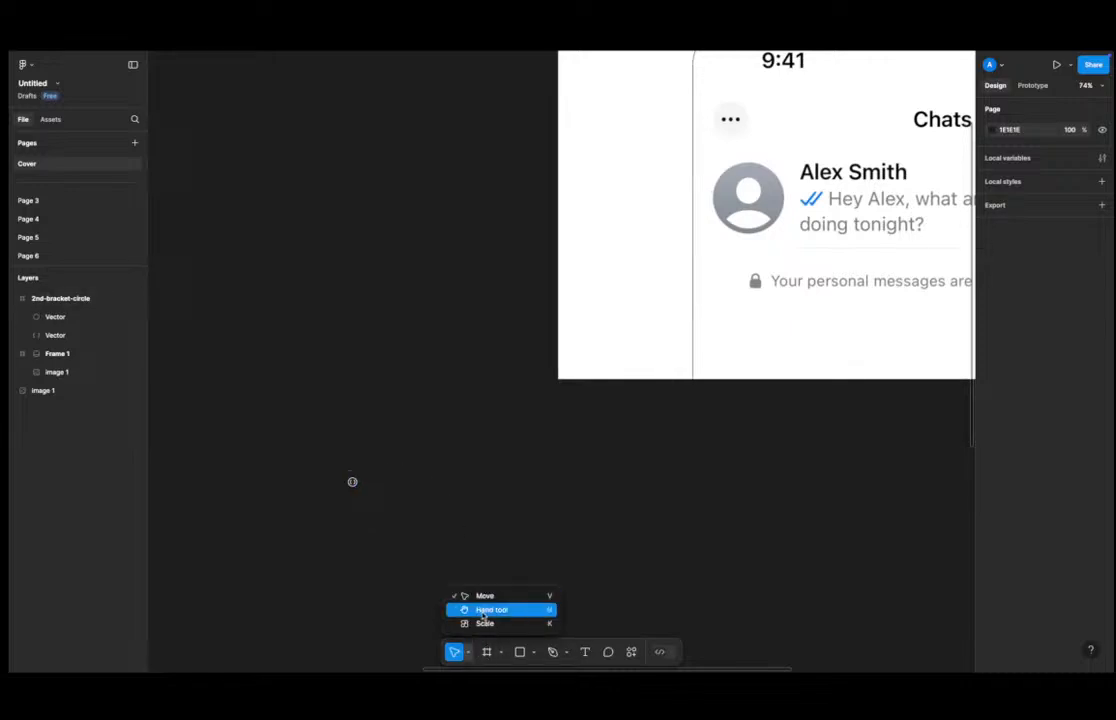
{"action": "left_click", "coordinate": [486, 624]}
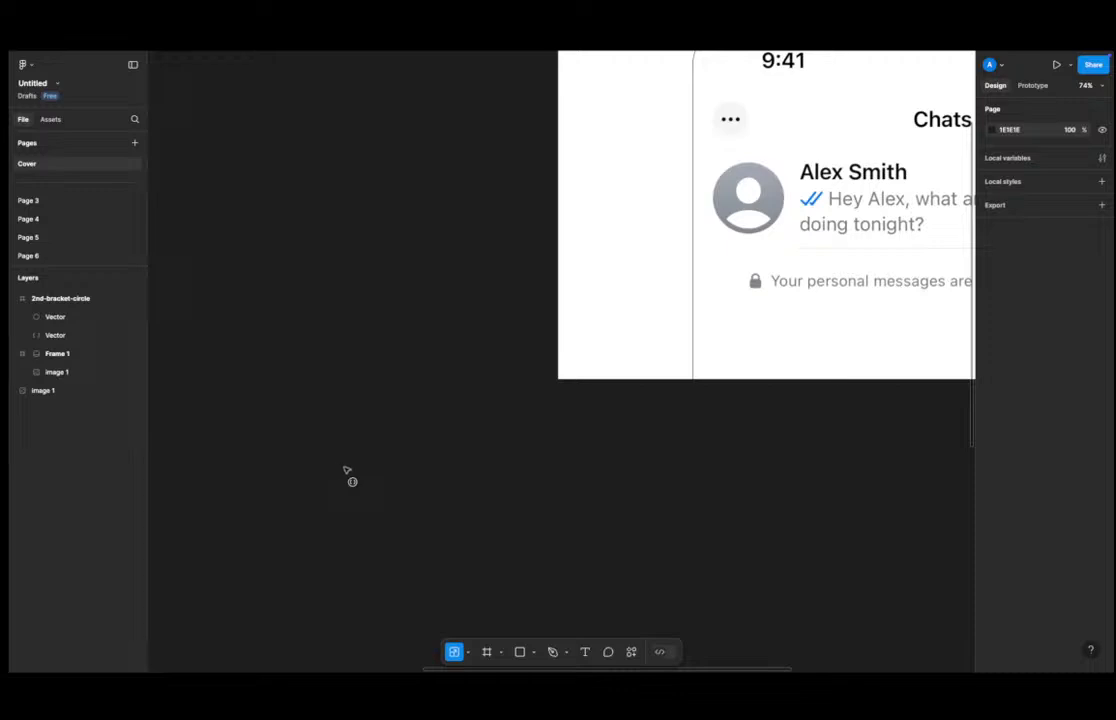
{"action": "left_click", "coordinate": [350, 476]}
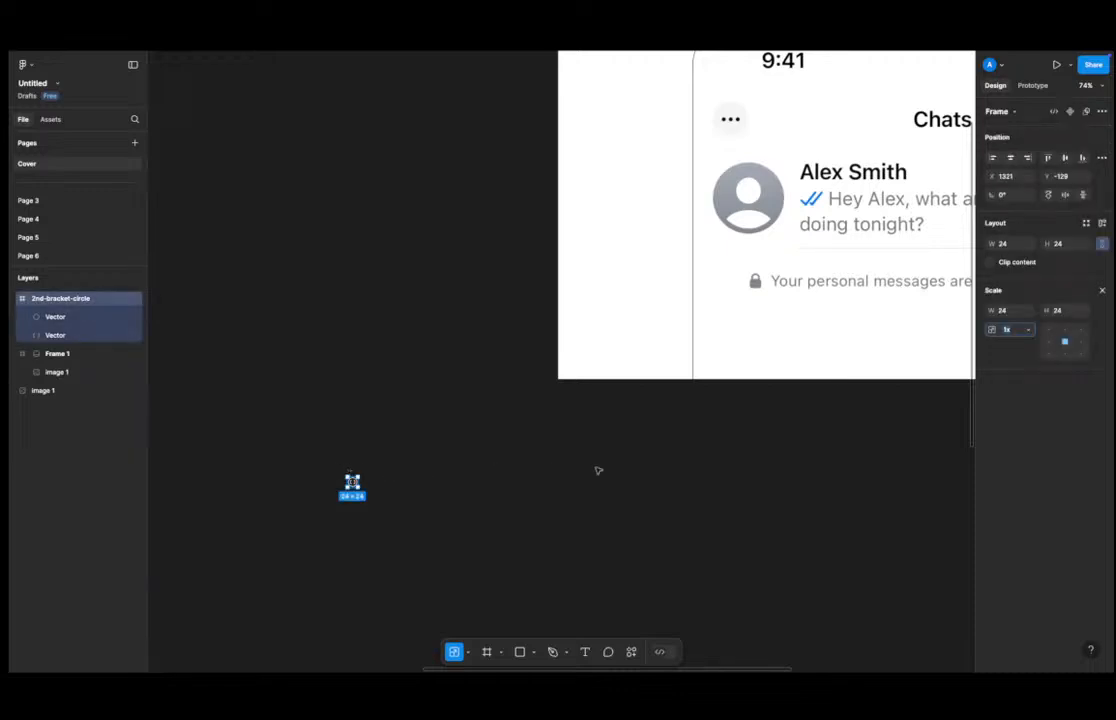
{"action": "left_click", "coordinate": [1022, 330]}
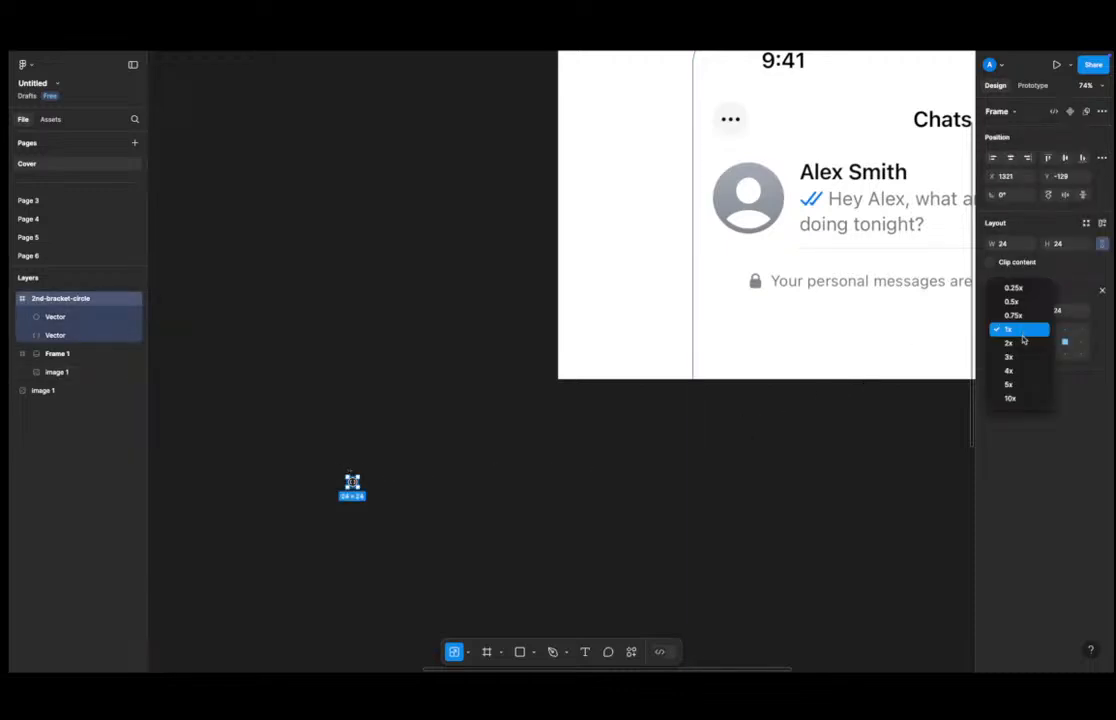
{"action": "left_click", "coordinate": [1010, 370]}
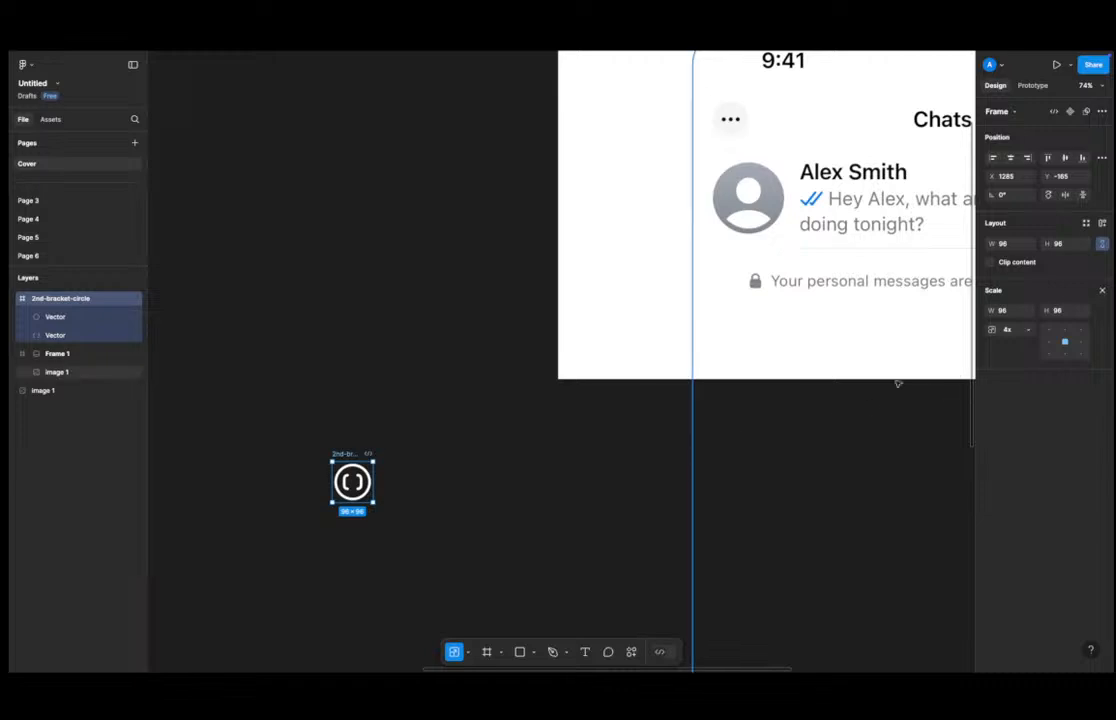
Undo the 4x scaling of the 2nd-bracket-circle icon.
{"action": "scroll", "coordinate": [352, 475], "scroll_direction": "up", "scroll_amount": 5}
{"action": "double_click", "coordinate": [360, 474]}
{"action": "left_click", "coordinate": [350, 478]}
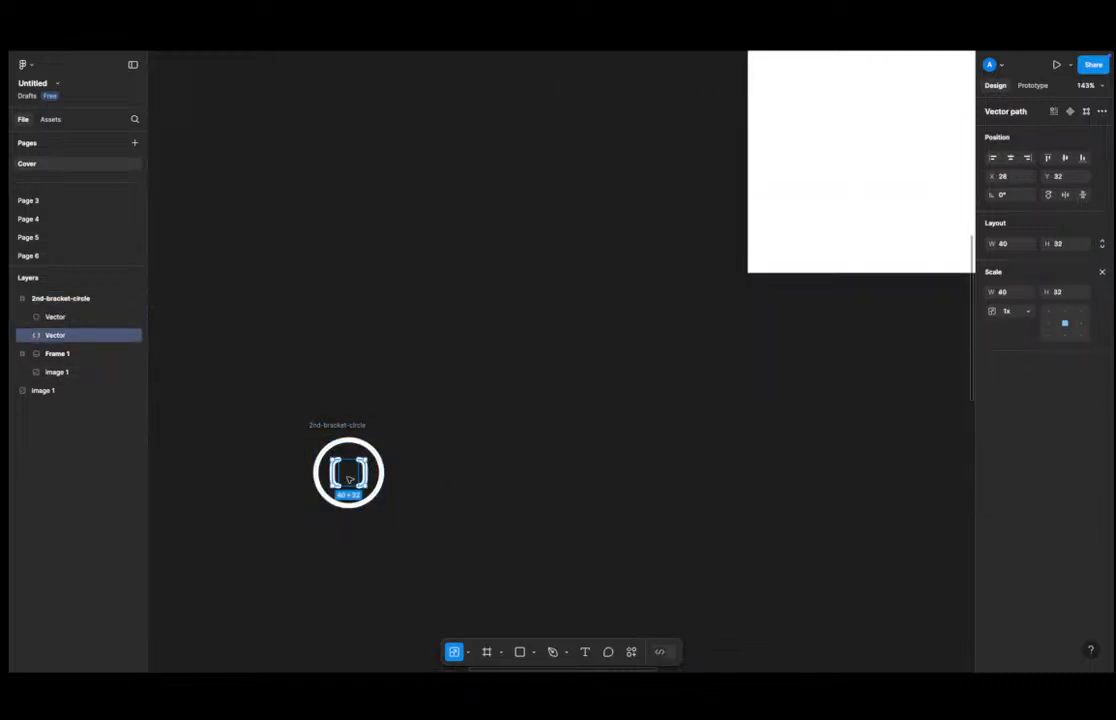
{"action": "key", "text": "ctrl+z"}
{"action": "key", "text": "ctrl+z"}
{"action": "key", "text": "ctrl+z"}
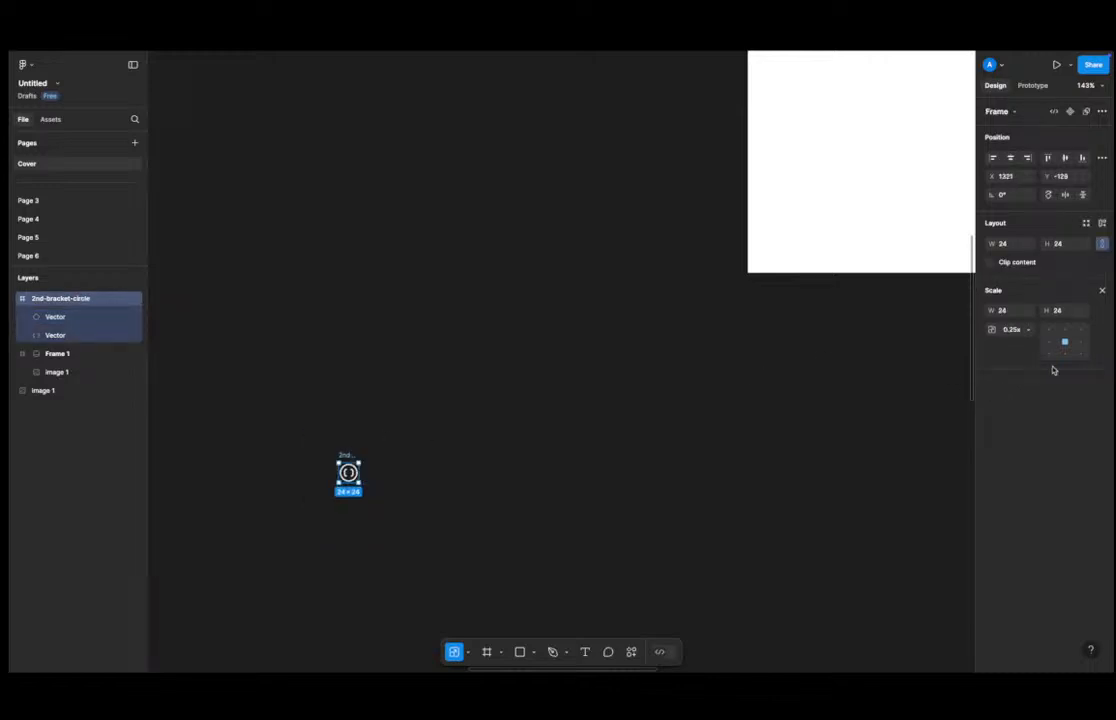
Rescale the 2nd-bracket-circle icon to about 104 × 104 with the Scale tool so its strokes scale too.
{"action": "left_click", "coordinate": [1102, 292]}
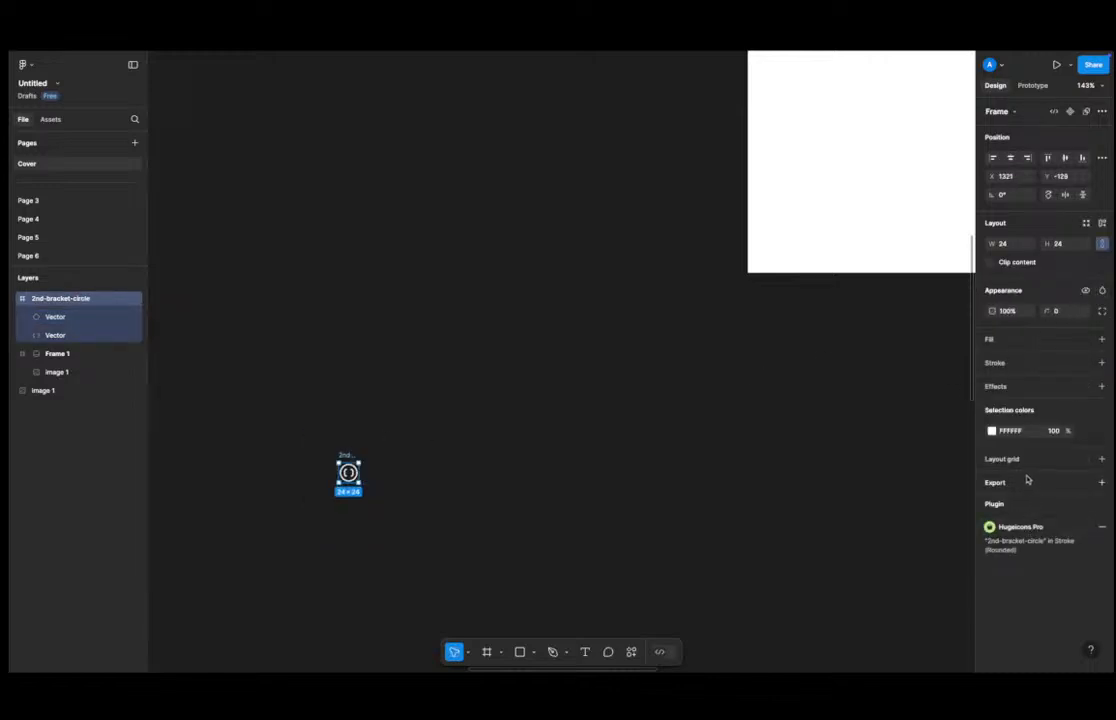
{"action": "key", "text": "Return"}
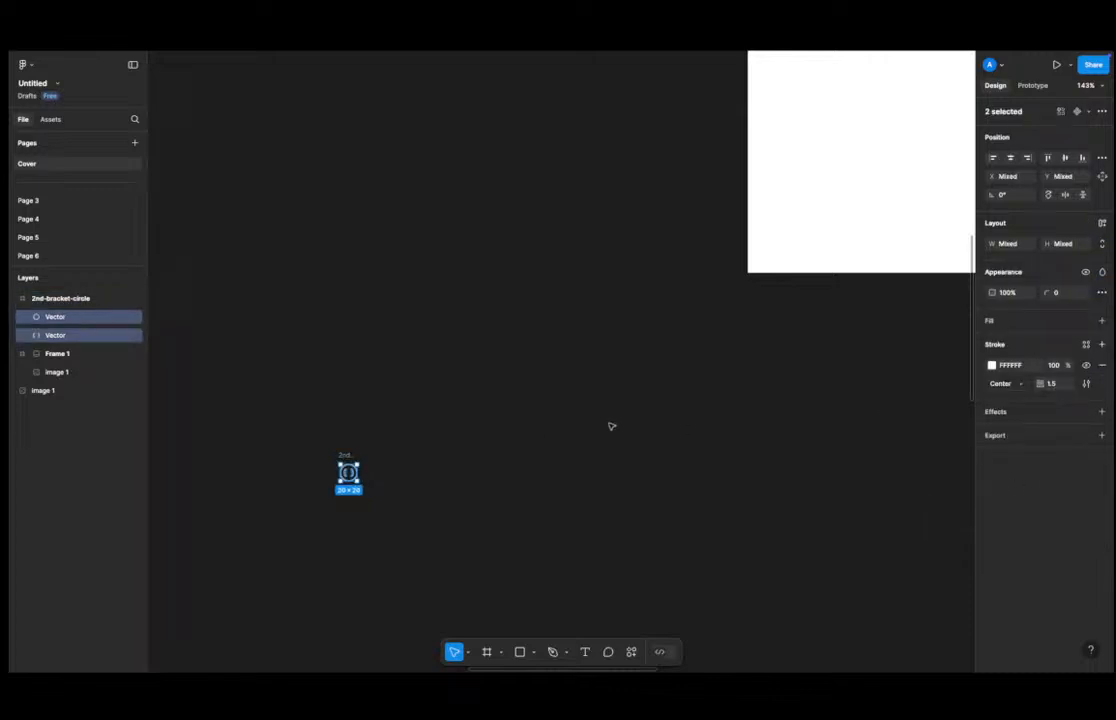
{"action": "key", "text": "Escape"}
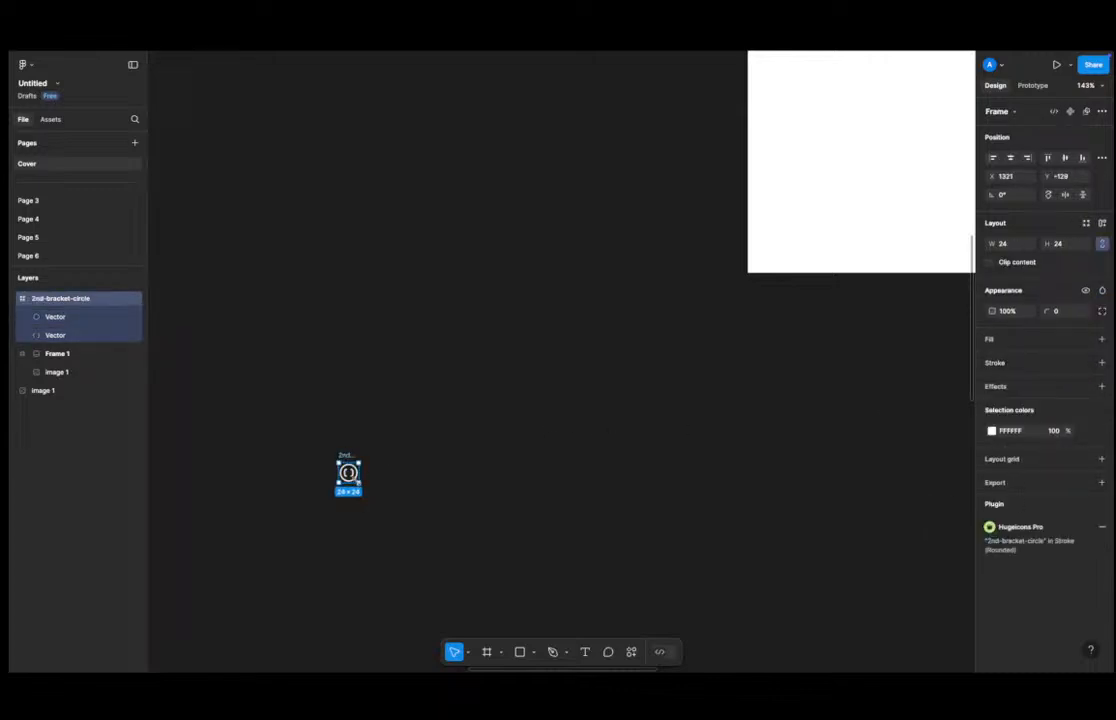
{"action": "key", "text": "k"}
{"action": "left_click_drag", "start_coordinate": [360, 485], "coordinate": [425, 547]}
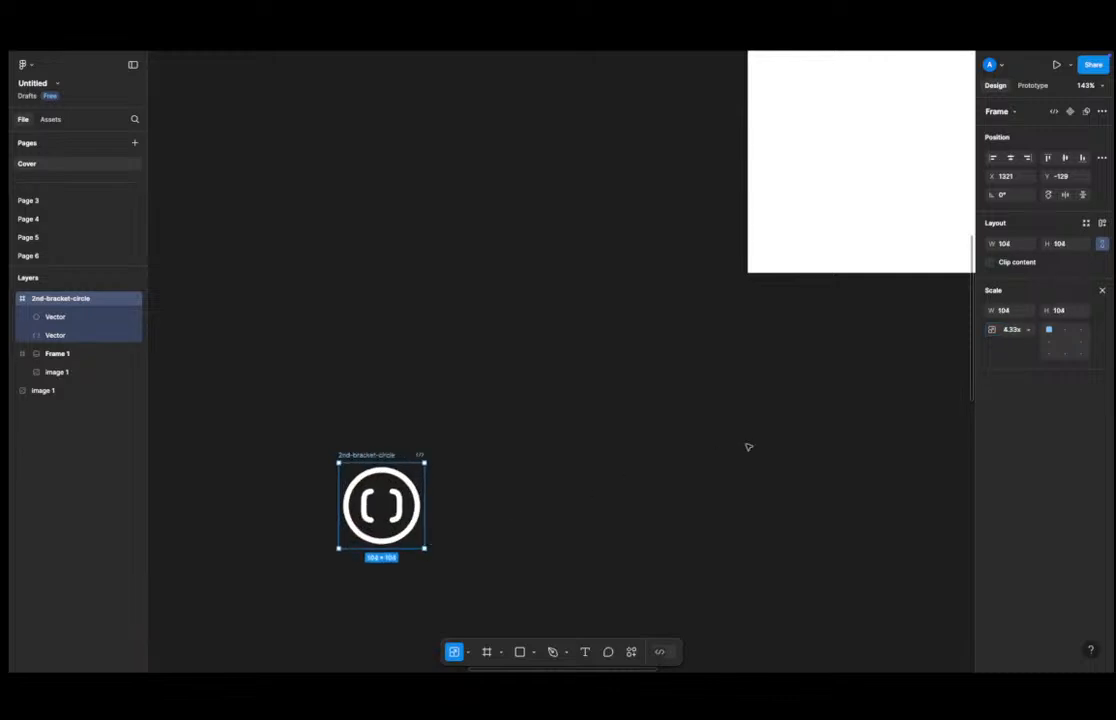
{"action": "left_click", "coordinate": [1101, 290]}
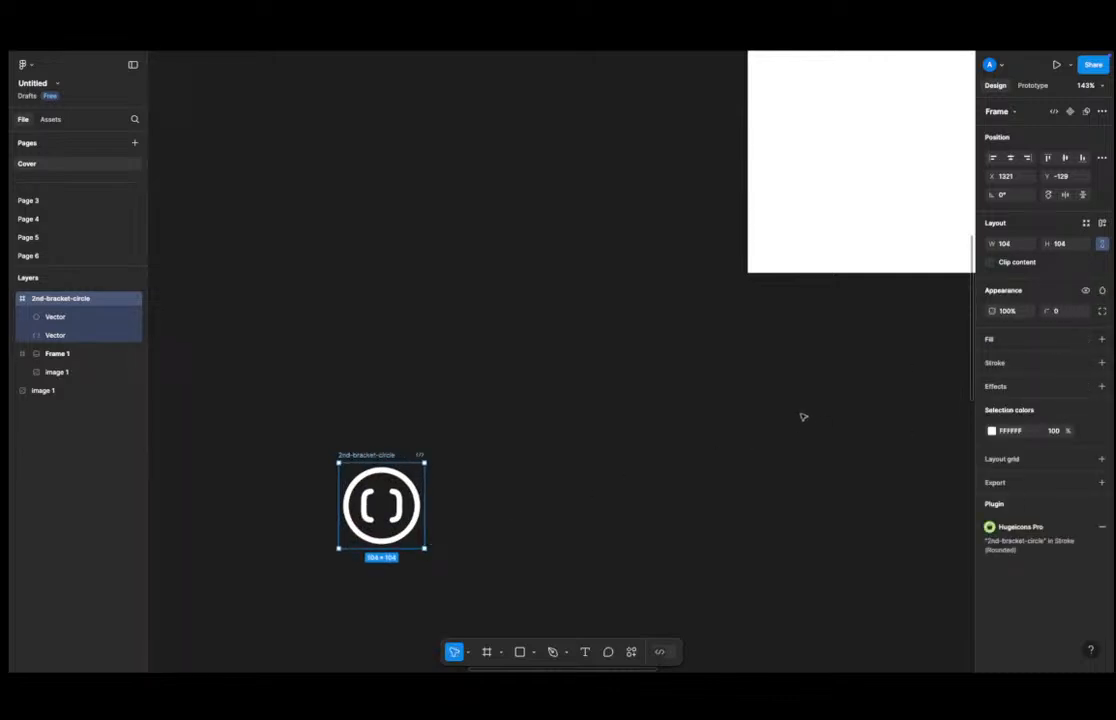
{"action": "key", "text": "Return"}
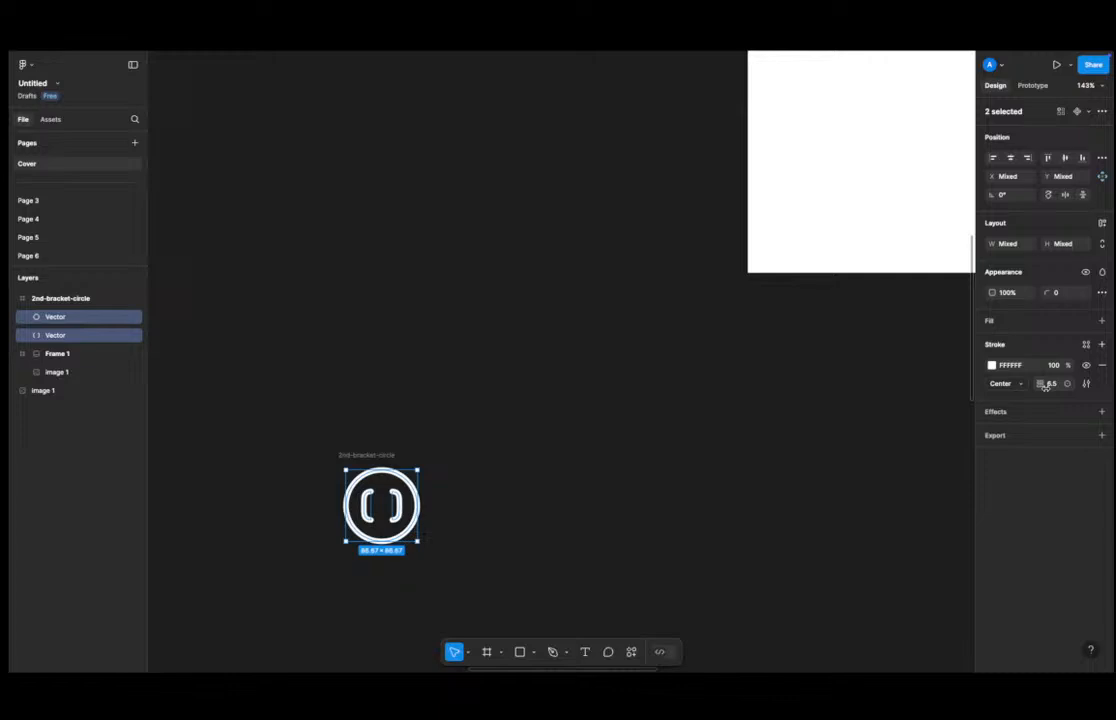
{"action": "left_click", "coordinate": [370, 463]}
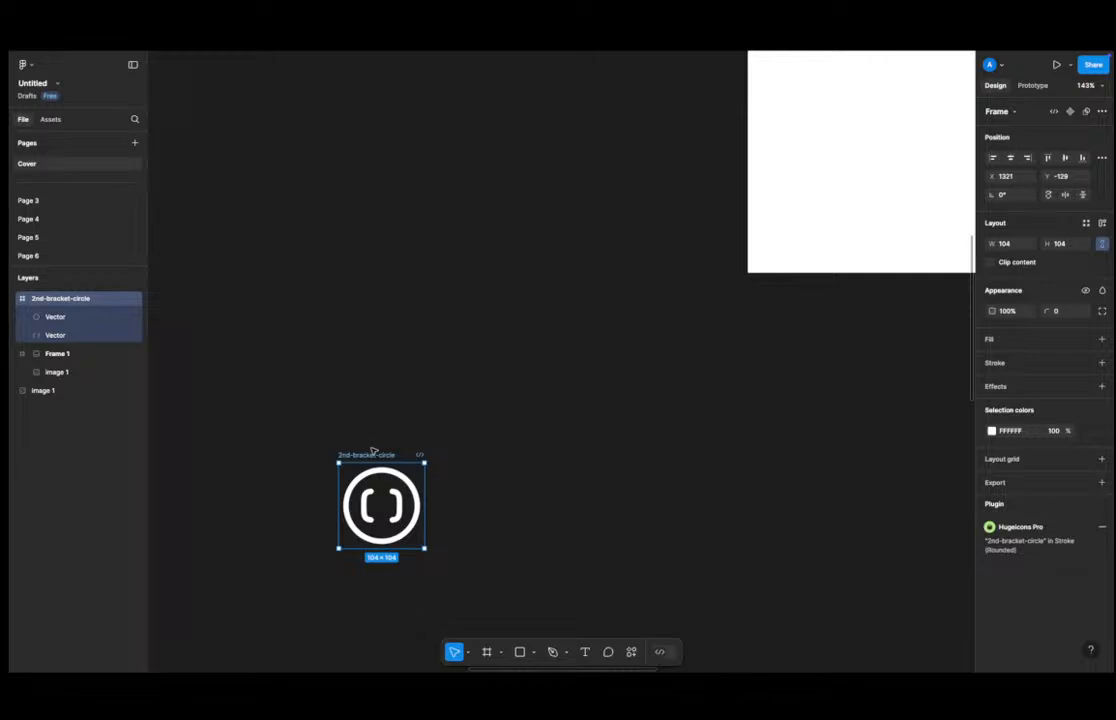
{"action": "left_click", "coordinate": [288, 486]}
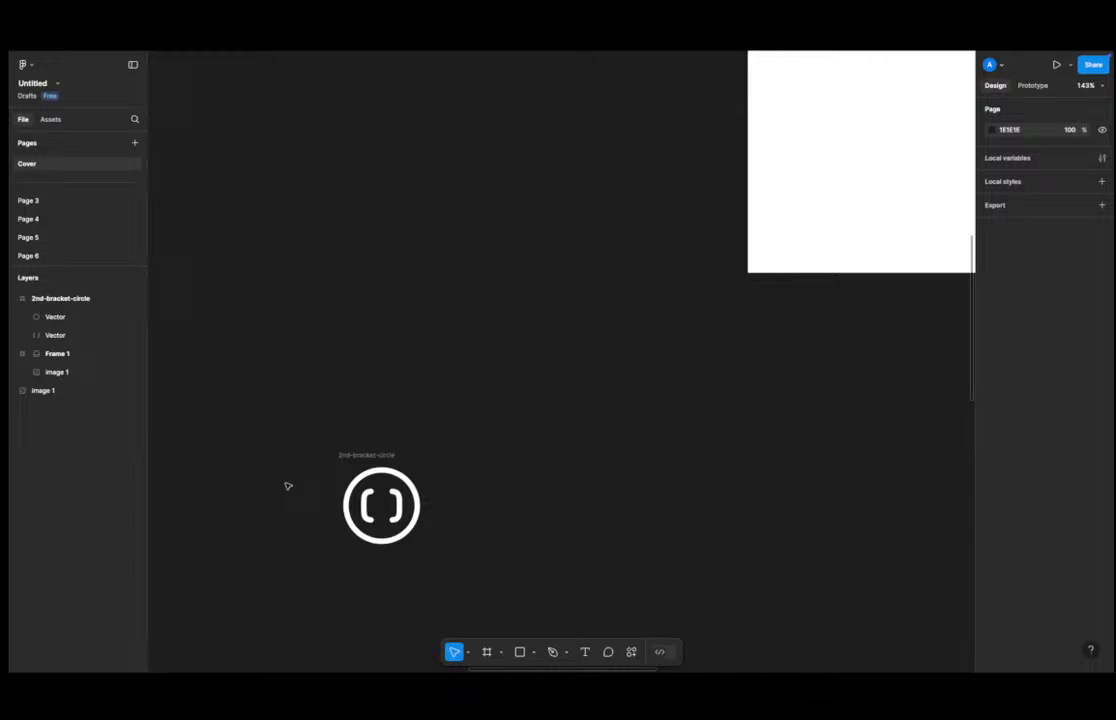
Draw a new frame about 899 × 1397 below the chat screenshot frame.
{"action": "left_click", "coordinate": [368, 452]}
{"action": "left_click", "coordinate": [356, 428]}
{"action": "scroll", "coordinate": [356, 432], "scroll_direction": "down", "scroll_amount": 3}
{"action": "scroll", "coordinate": [356, 432], "scroll_direction": "down", "scroll_amount": 6}
{"action": "scroll", "coordinate": [380, 420], "scroll_direction": "left", "scroll_amount": 2}
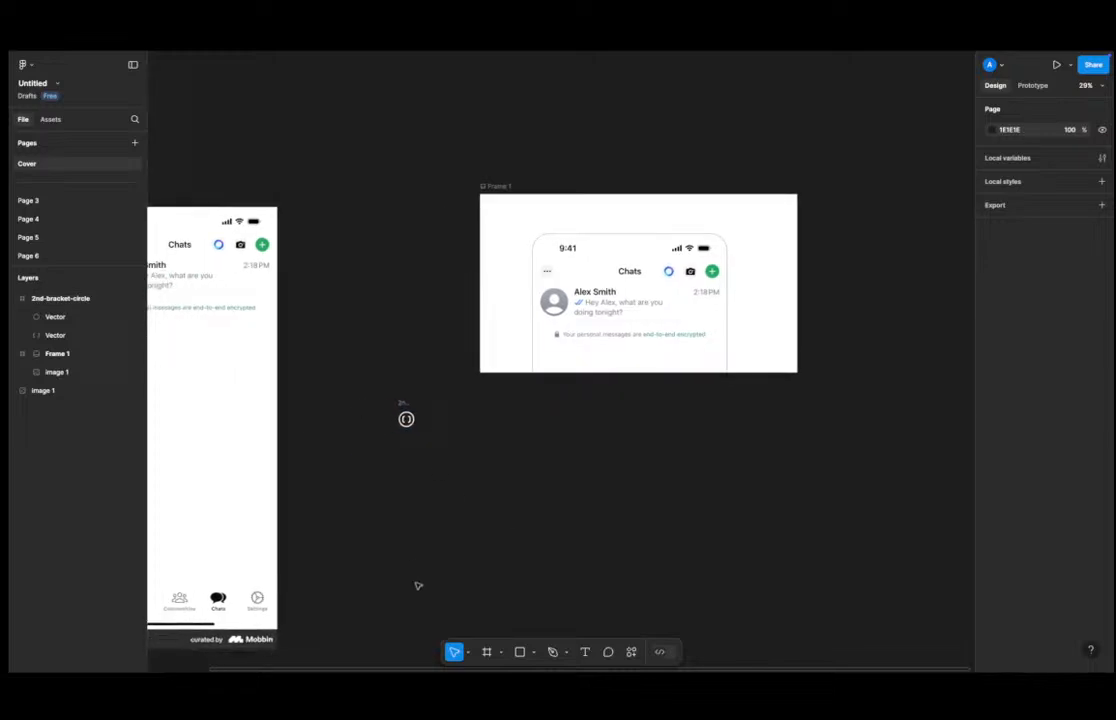
{"action": "left_click", "coordinate": [467, 652]}
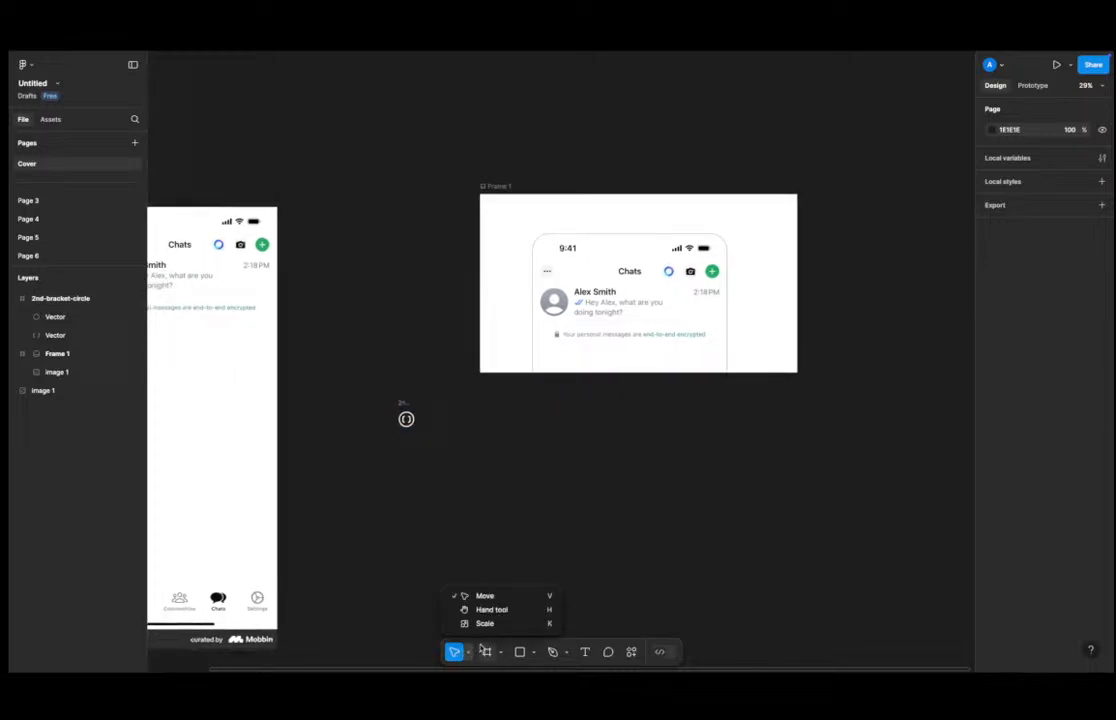
{"action": "left_click", "coordinate": [501, 652]}
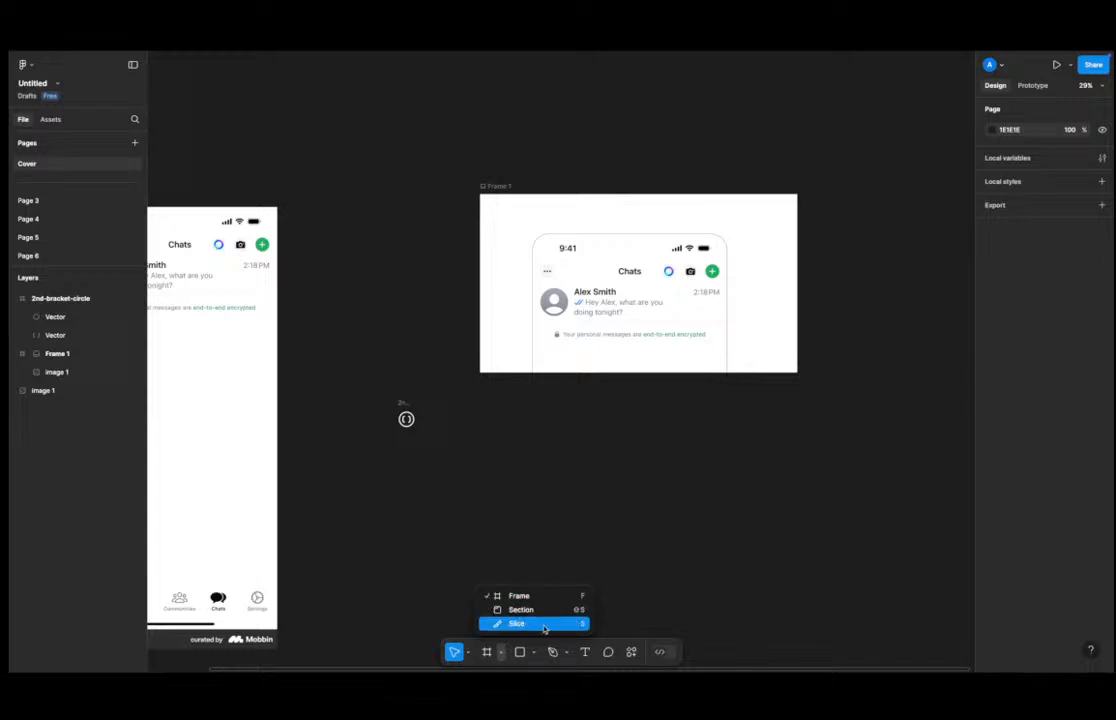
{"action": "left_click", "coordinate": [494, 503]}
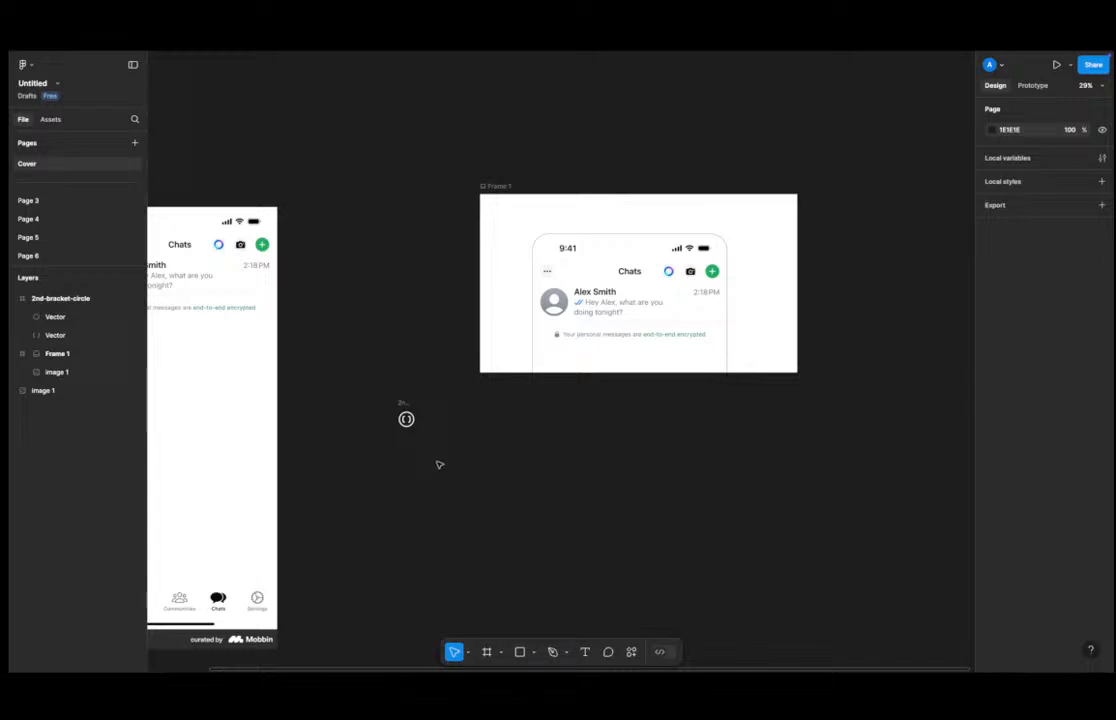
{"action": "key", "text": "f"}
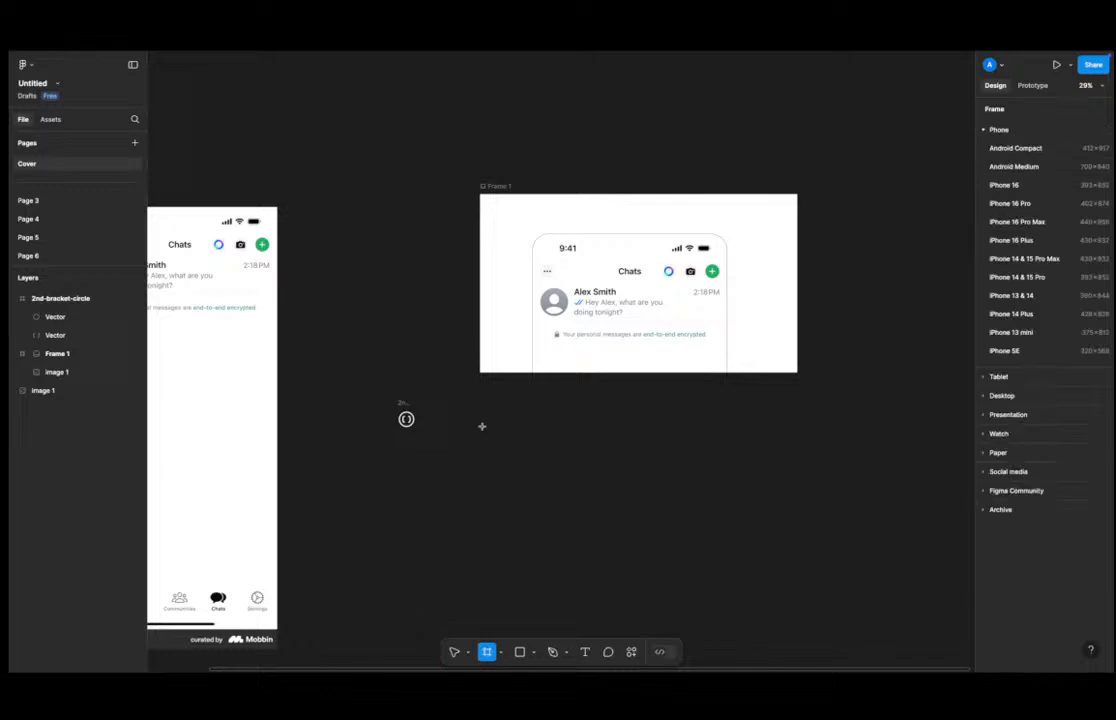
{"action": "left_click_drag", "start_coordinate": [499, 410], "coordinate": [648, 638]}
{"action": "left_click", "coordinate": [705, 543]}
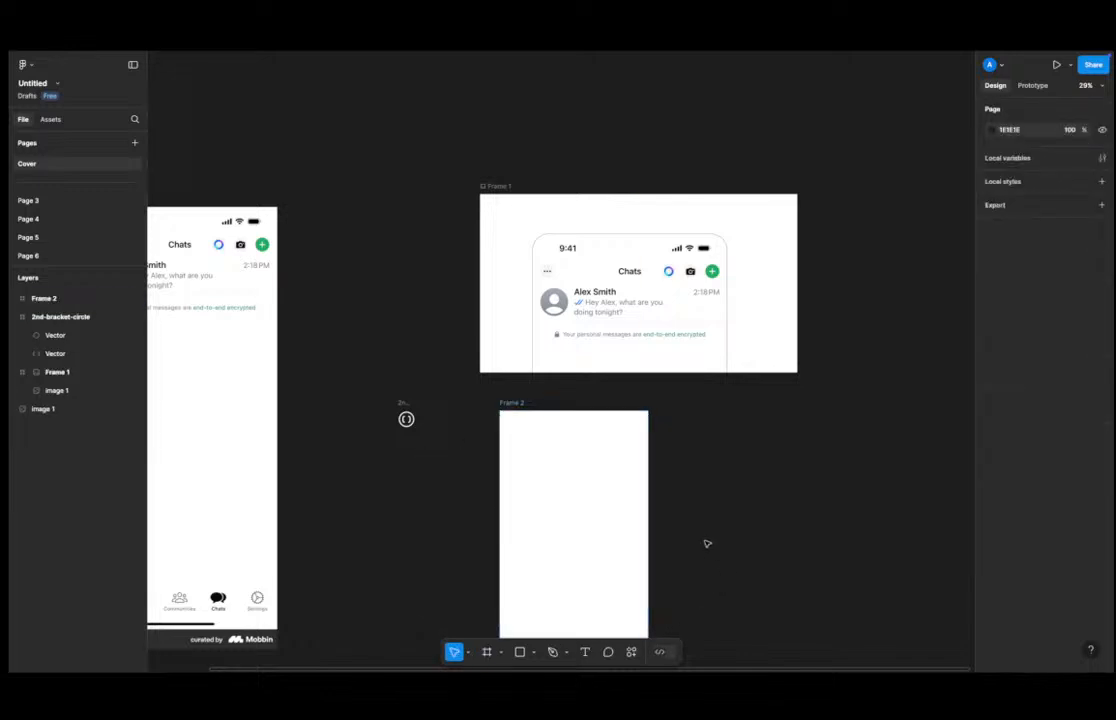
Zoom out and inspect the new frame alongside the WhatsApp screenshot frames.
{"action": "scroll", "coordinate": [632, 545], "scroll_direction": "down", "scroll_amount": 5}
{"action": "left_click_drag", "start_coordinate": [458, 194], "coordinate": [917, 426]}
{"action": "left_click", "coordinate": [629, 514]}
{"action": "left_click", "coordinate": [513, 506]}
{"action": "mouse_move", "coordinate": [486, 516]}
{"action": "left_mouse_down"}
{"action": "mouse_move", "coordinate": [446, 546]}
{"action": "mouse_move", "coordinate": [458, 563]}
{"action": "mouse_move", "coordinate": [445, 564]}
{"action": "mouse_move", "coordinate": [478, 527]}
{"action": "left_mouse_up"}
{"action": "left_click", "coordinate": [576, 567]}
{"action": "scroll", "coordinate": [543, 563], "scroll_direction": "down", "scroll_amount": 1}
{"action": "left_click", "coordinate": [473, 560]}
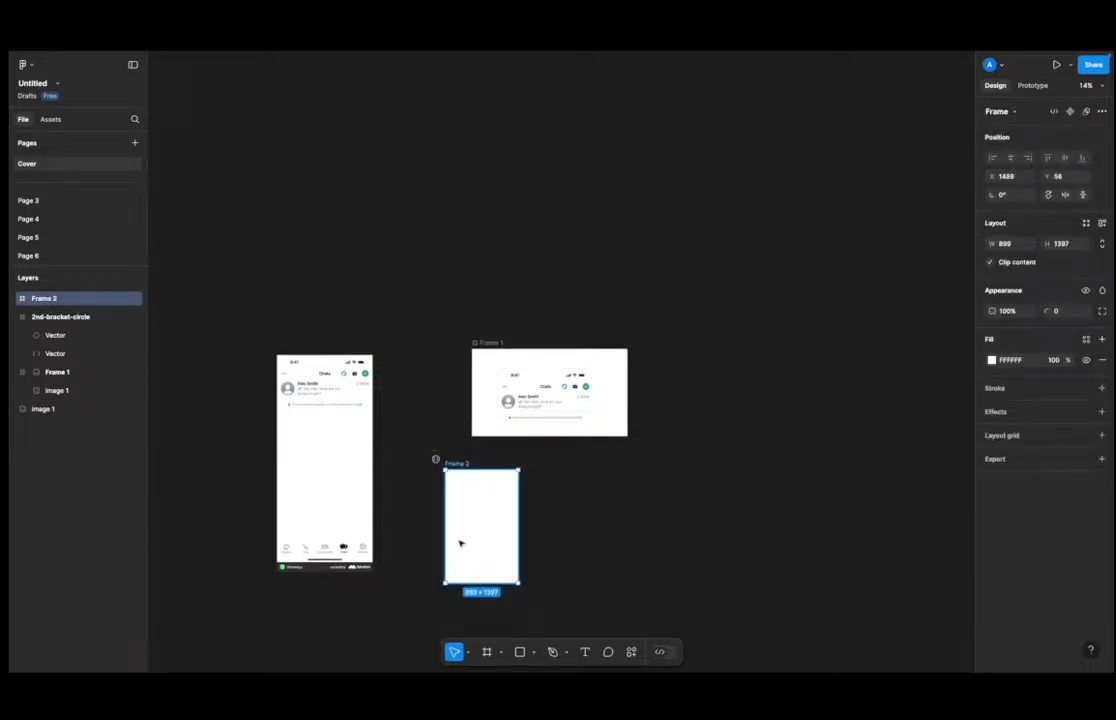
{"action": "left_click", "coordinate": [603, 537]}
{"action": "key", "text": "f"}
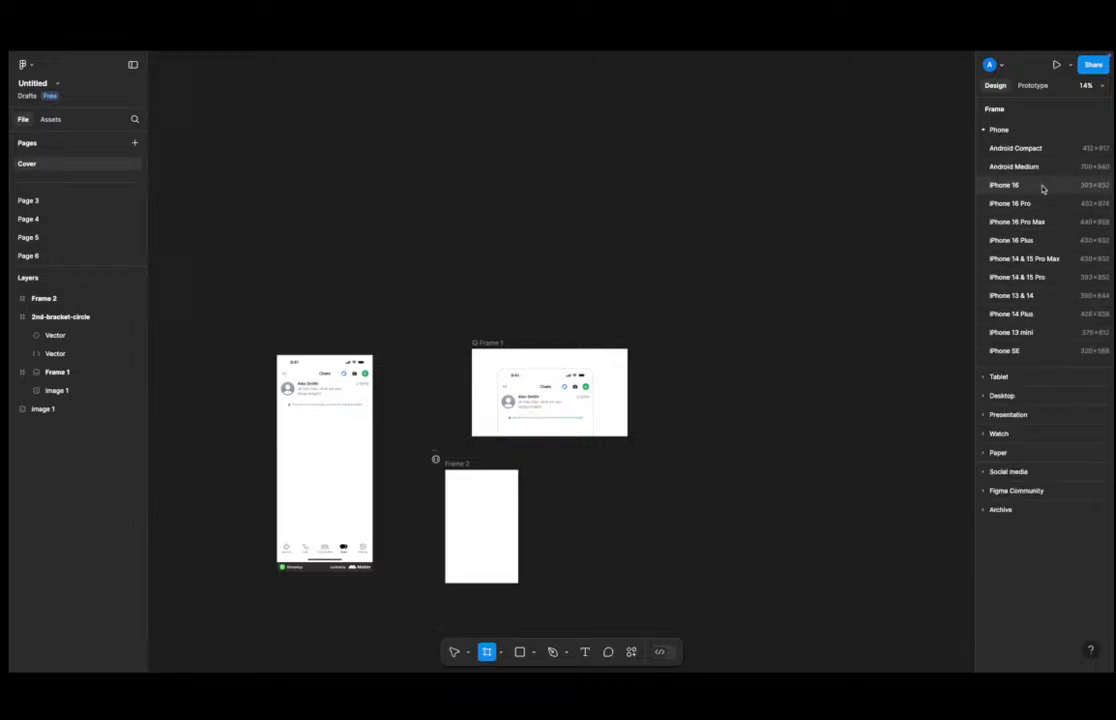
{"action": "left_click", "coordinate": [1051, 279]}
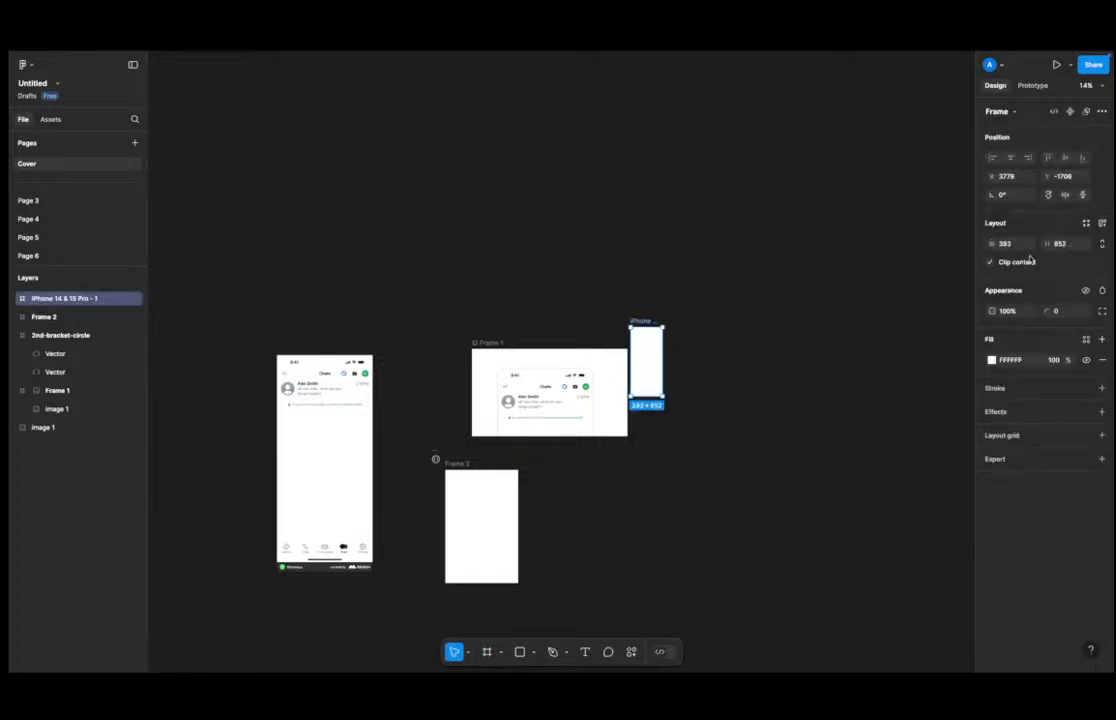
{"action": "key", "text": "Delete"}
Add an iPhone 16 preset frame (393 × 852) and place it beside the new frame.
{"action": "key", "text": "f"}
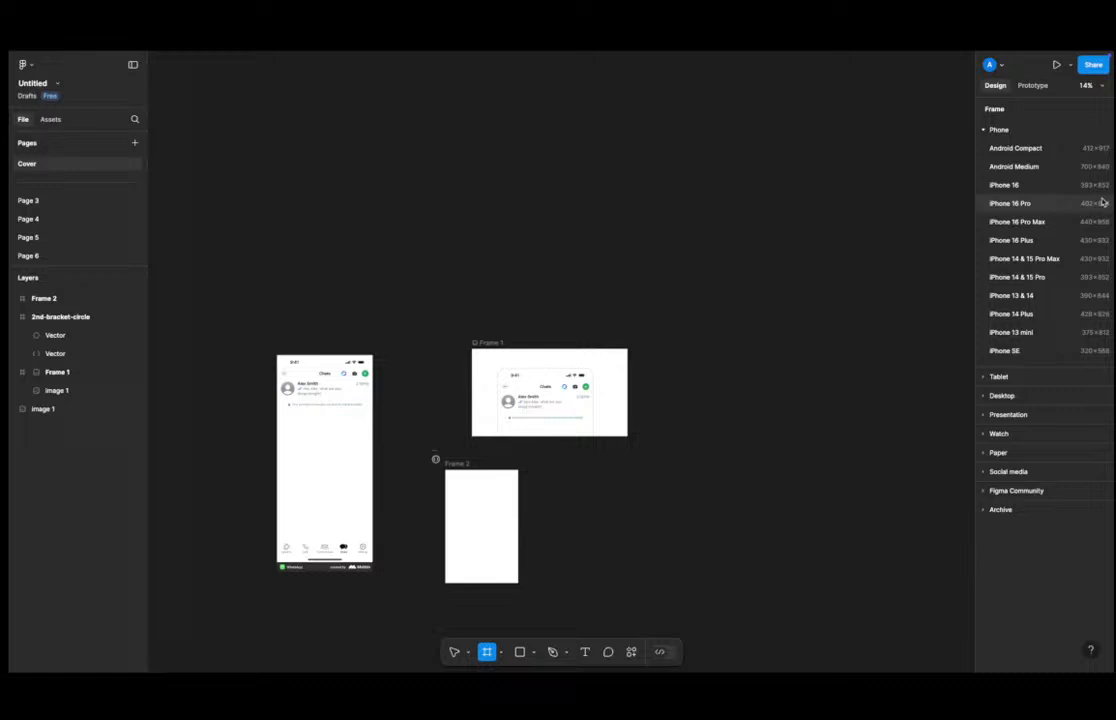
{"action": "left_click", "coordinate": [1041, 187]}
{"action": "left_click_drag", "start_coordinate": [645, 340], "coordinate": [565, 486]}
{"action": "scroll", "coordinate": [565, 486], "scroll_direction": "up", "scroll_amount": 8}
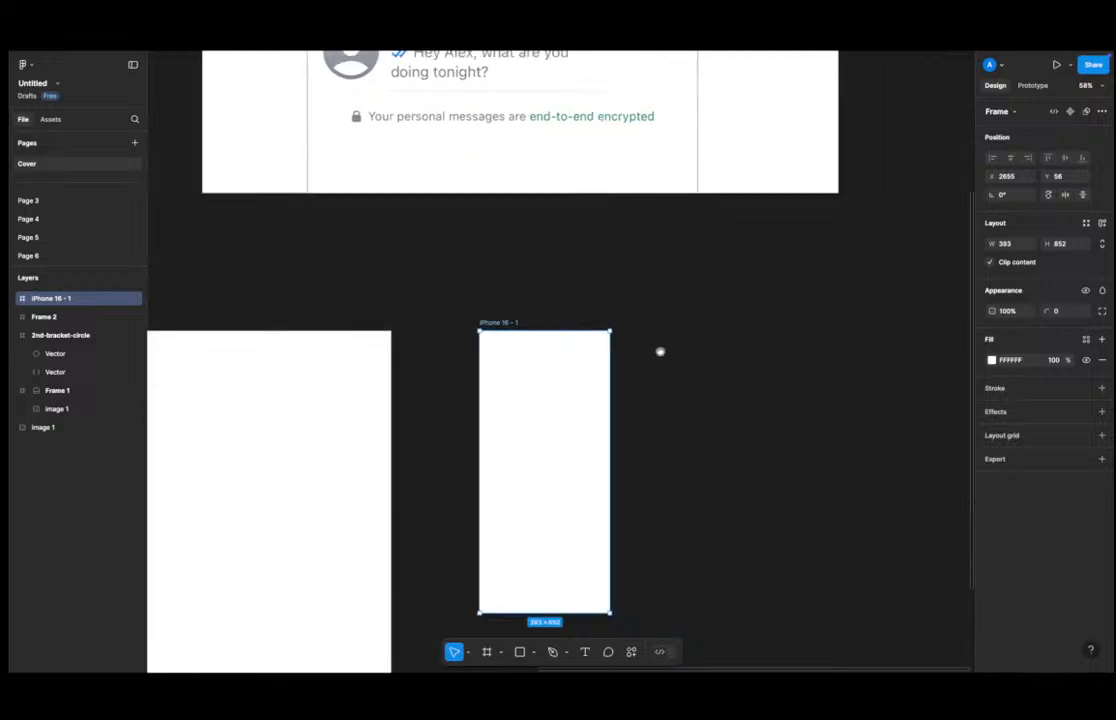
{"action": "scroll", "coordinate": [660, 351], "scroll_direction": "down", "scroll_amount": 1}
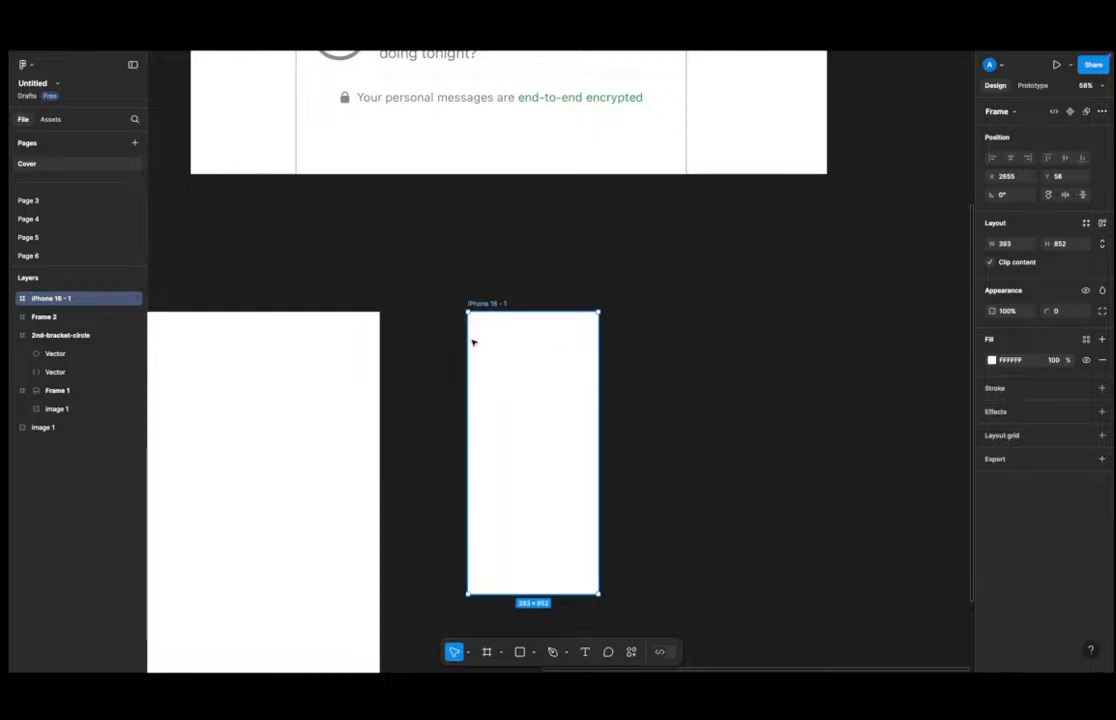
Draw a section about 4267 × 1816 below the frames with the Section tool.
{"action": "left_click", "coordinate": [653, 319]}
{"action": "left_click", "coordinate": [545, 365]}
{"action": "left_click", "coordinate": [502, 649]}
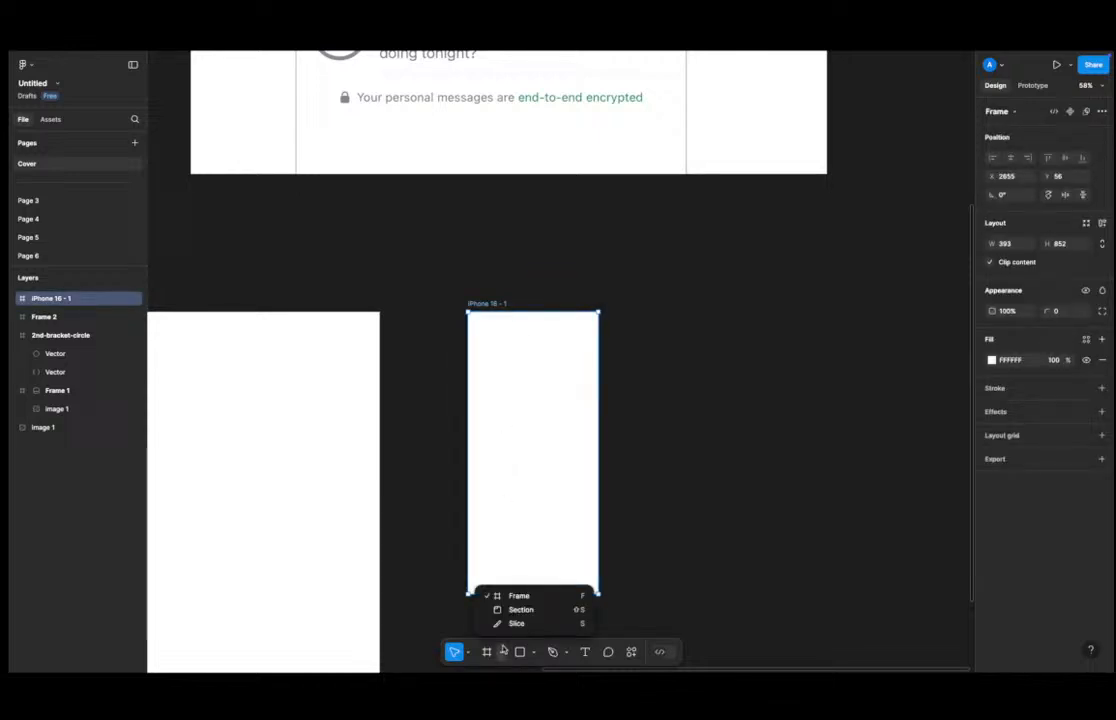
{"action": "left_click", "coordinate": [534, 606]}
{"action": "scroll", "coordinate": [573, 505], "scroll_direction": "down", "scroll_amount": 3}
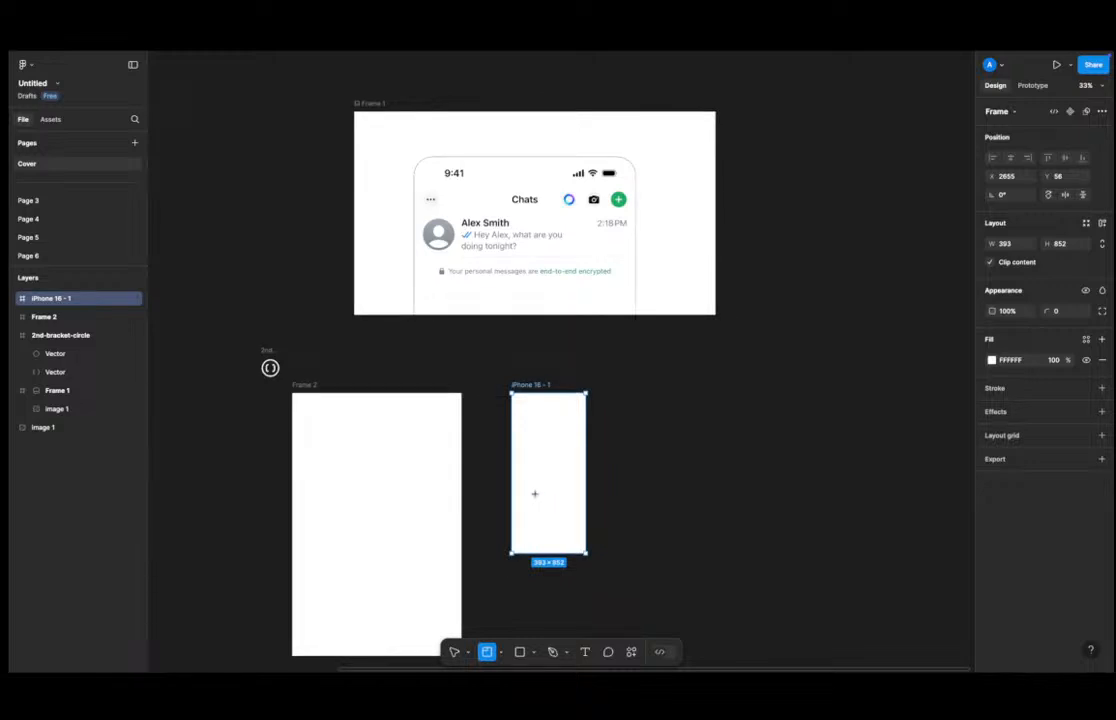
{"action": "scroll", "coordinate": [498, 441], "scroll_direction": "down", "scroll_amount": 3}
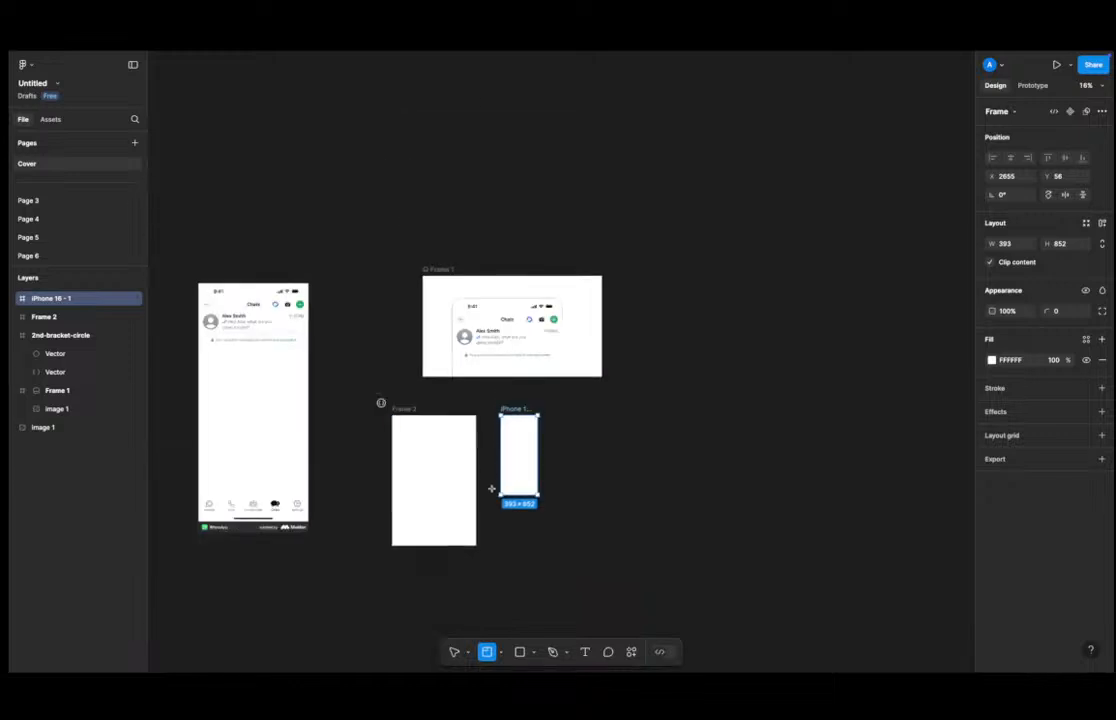
{"action": "scroll", "coordinate": [493, 465], "scroll_direction": "down", "scroll_amount": 3}
{"action": "left_click_drag", "start_coordinate": [366, 436], "coordinate": [765, 605]}
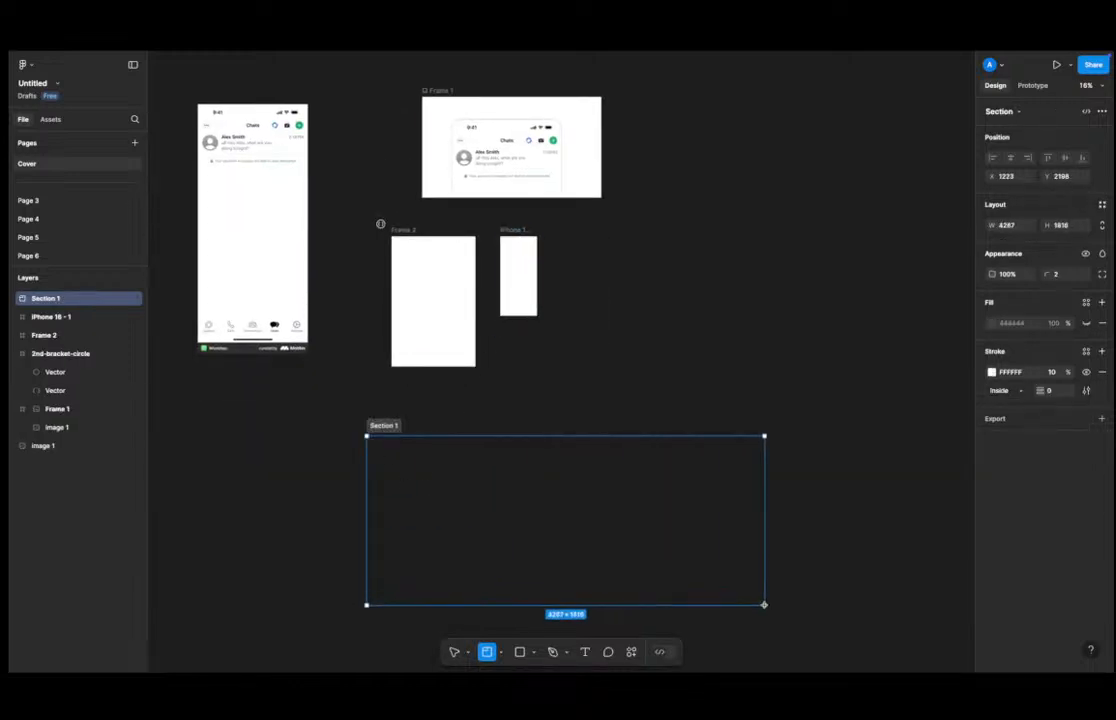
Rename the new section as 01.
{"action": "left_click", "coordinate": [385, 424]}
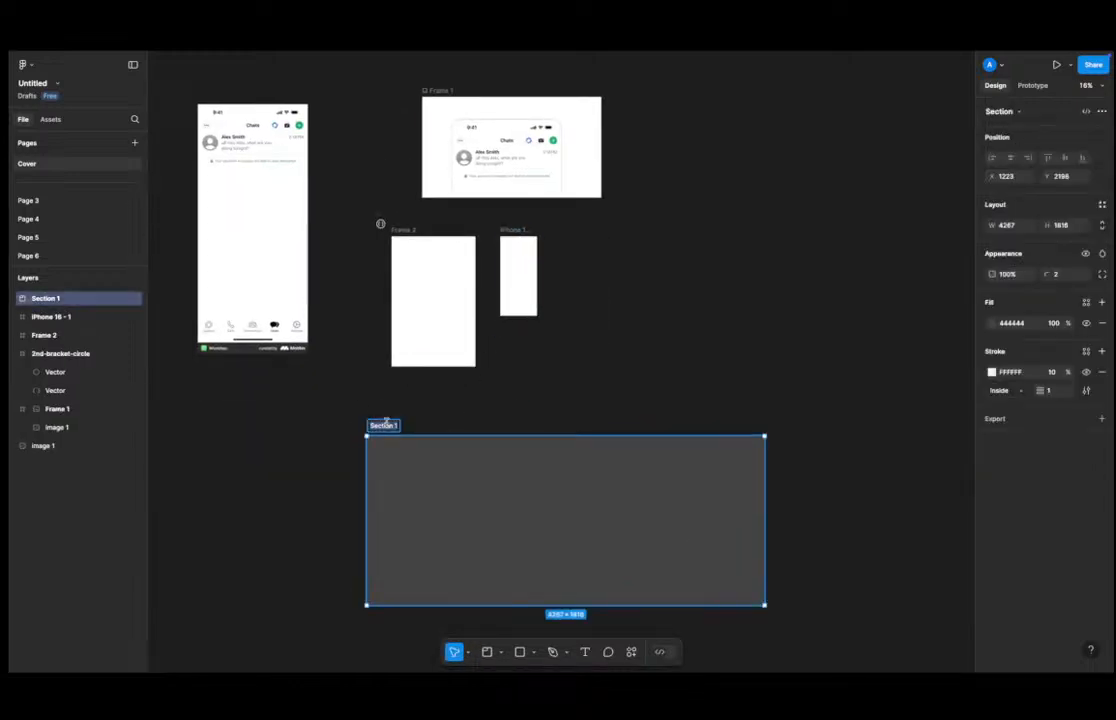
{"action": "type", "text": "}1"}
{"action": "key", "text": "Return"}
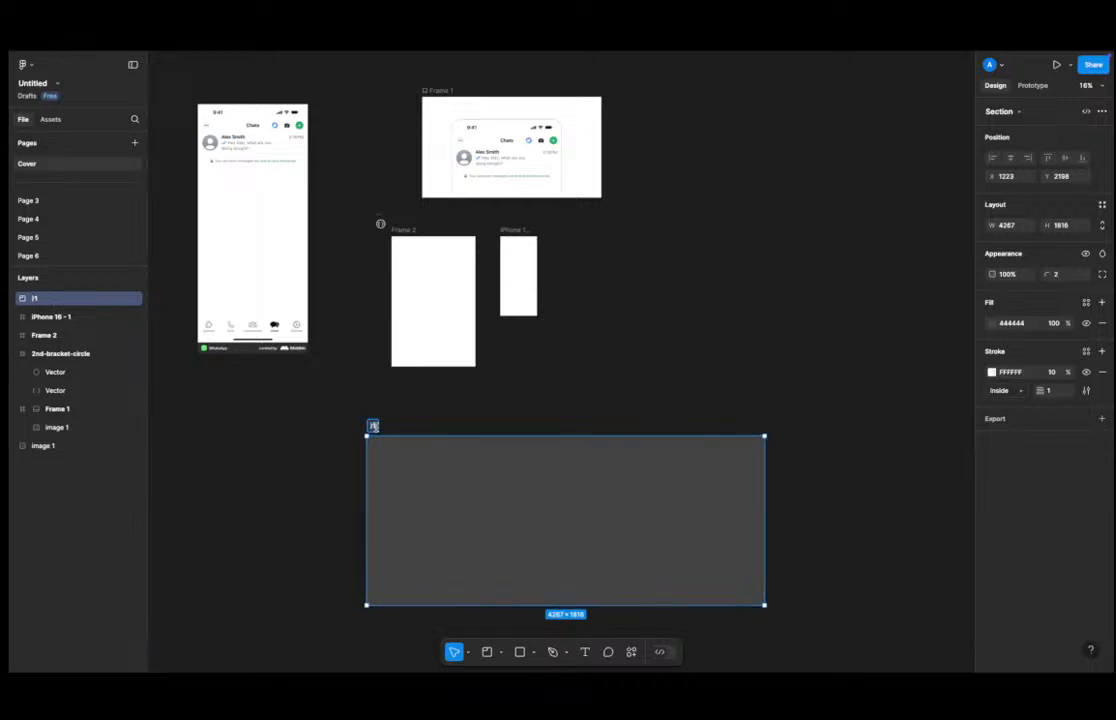
Duplicate the iPhone 16 frame into section 01 to make a row of six phone frames.
{"action": "key", "text": "Return"}
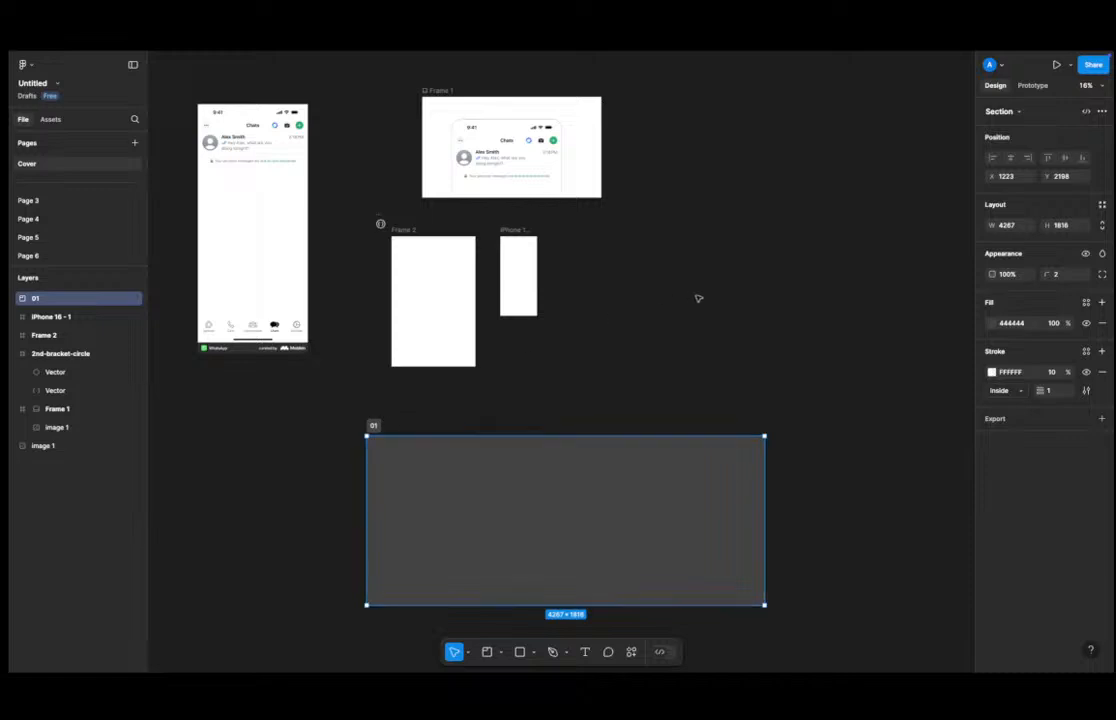
{"action": "left_click_drag", "start_coordinate": [520, 262], "coordinate": [456, 470]}
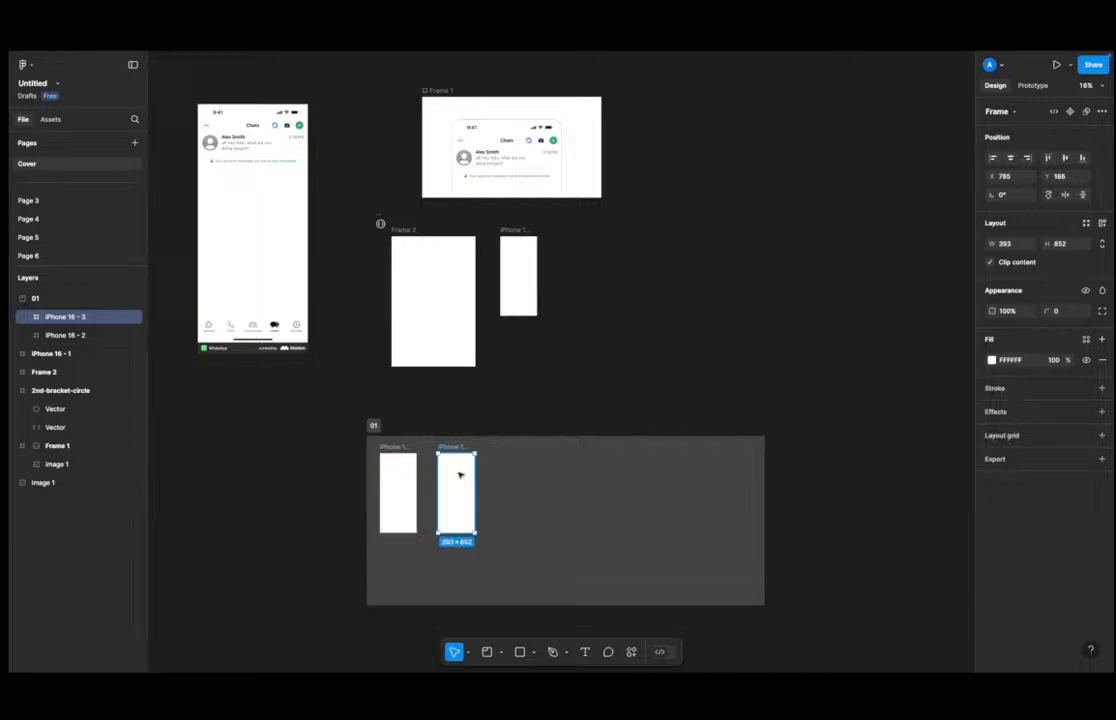
{"action": "key", "text": "super+d"}
{"action": "key", "text": "super+d"}
{"action": "key", "text": "super+d"}
{"action": "key", "text": "super+d"}
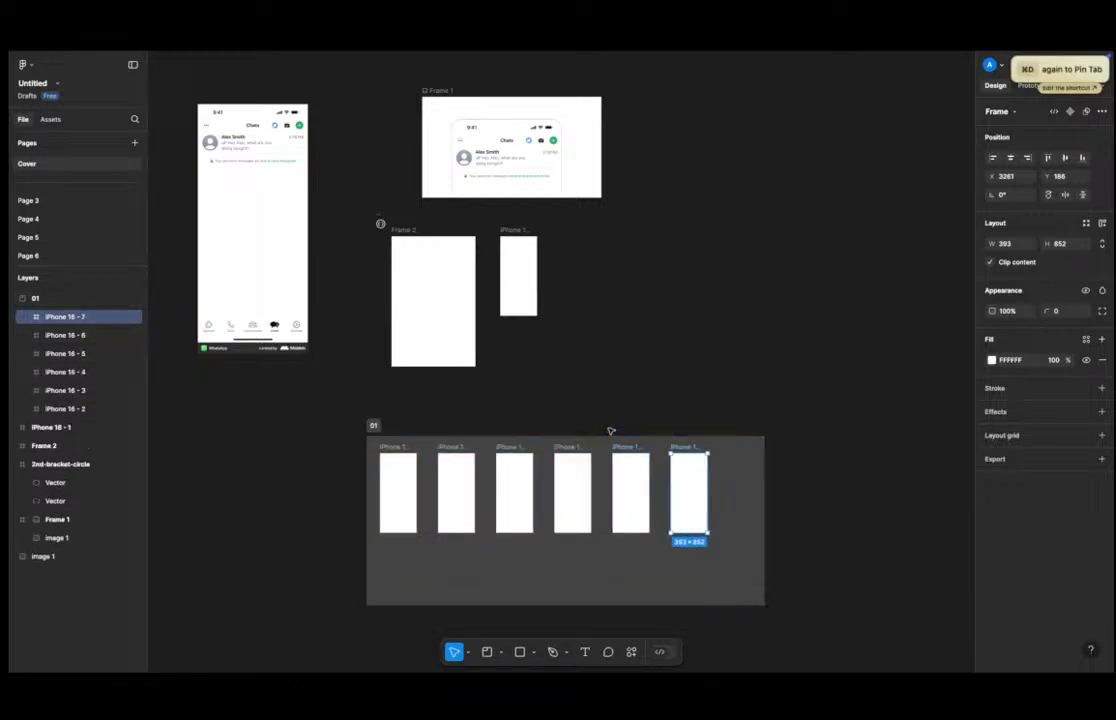
Shorten section 01 to about 1289 high by resizing its bottom edge.
{"action": "left_click", "coordinate": [660, 374]}
{"action": "left_click", "coordinate": [385, 432]}
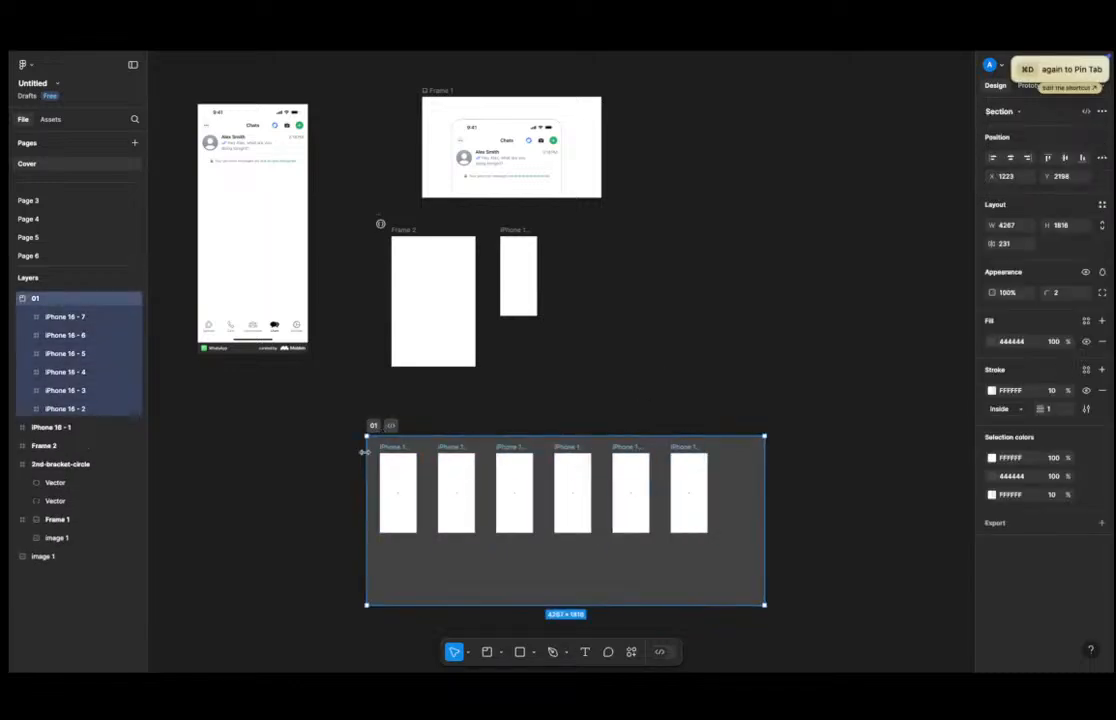
{"action": "scroll", "coordinate": [520, 537], "scroll_direction": "down", "scroll_amount": 3}
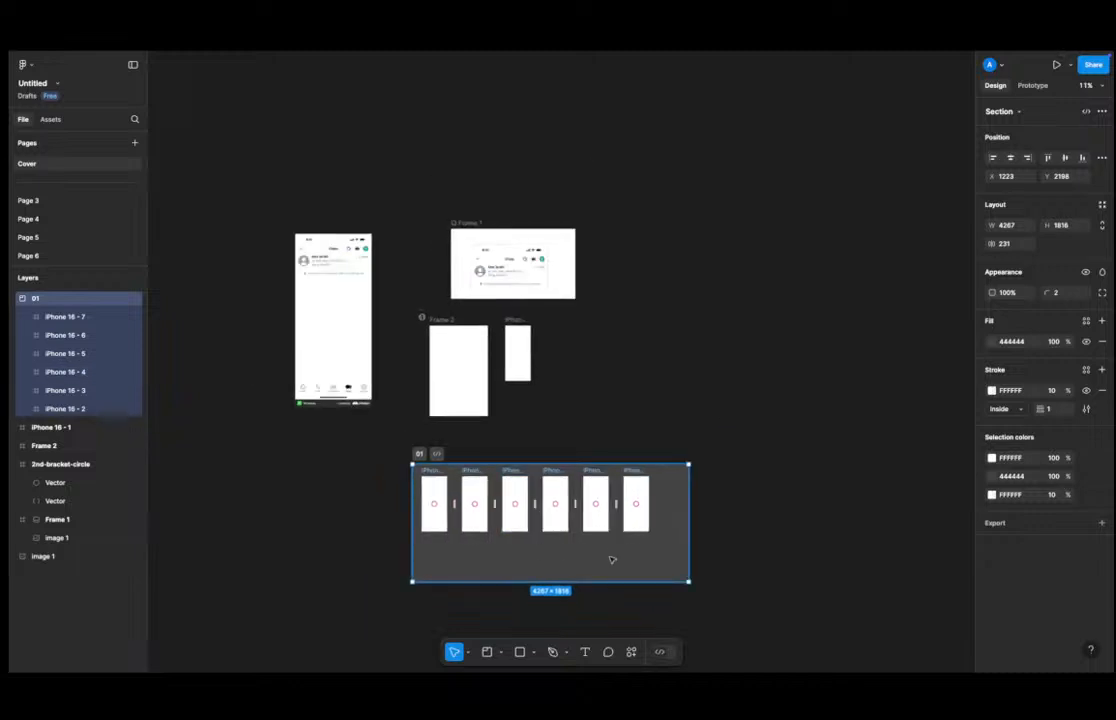
{"action": "scroll", "coordinate": [520, 480], "scroll_direction": "down", "scroll_amount": 2}
{"action": "left_click_drag", "start_coordinate": [478, 478], "coordinate": [490, 443]}
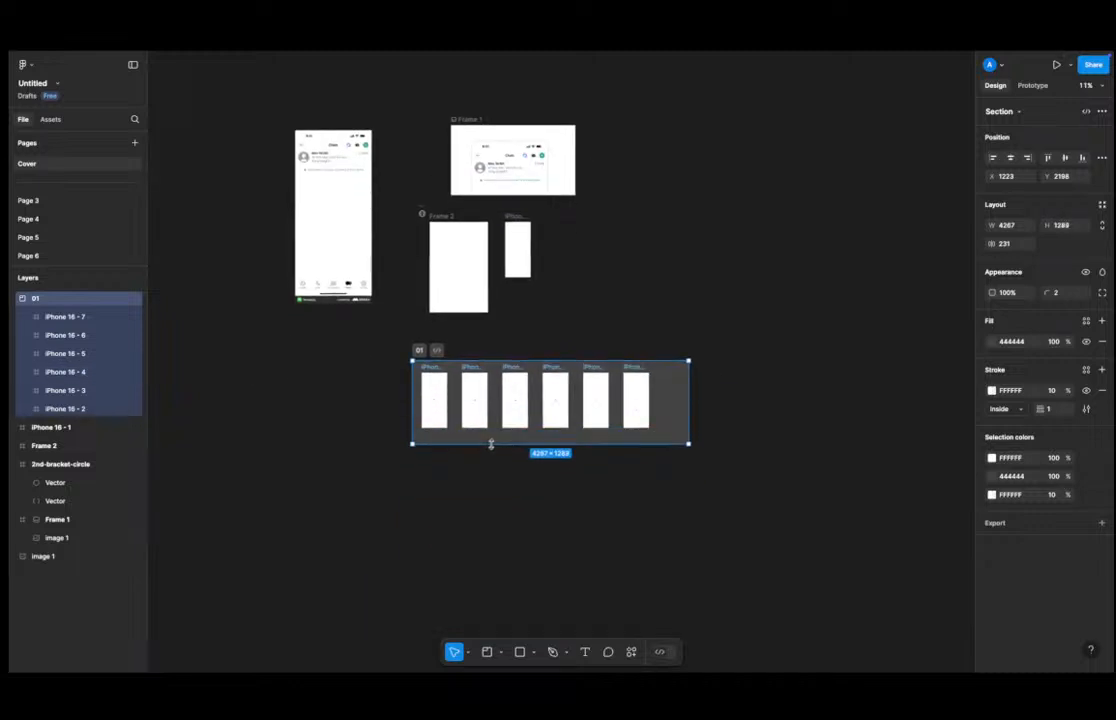
Duplicate section 01 below itself and rename the copy 02.
{"action": "left_click_drag", "start_coordinate": [656, 397], "coordinate": [645, 488]}
{"action": "scroll", "coordinate": [420, 462], "scroll_direction": "up", "scroll_amount": 3}
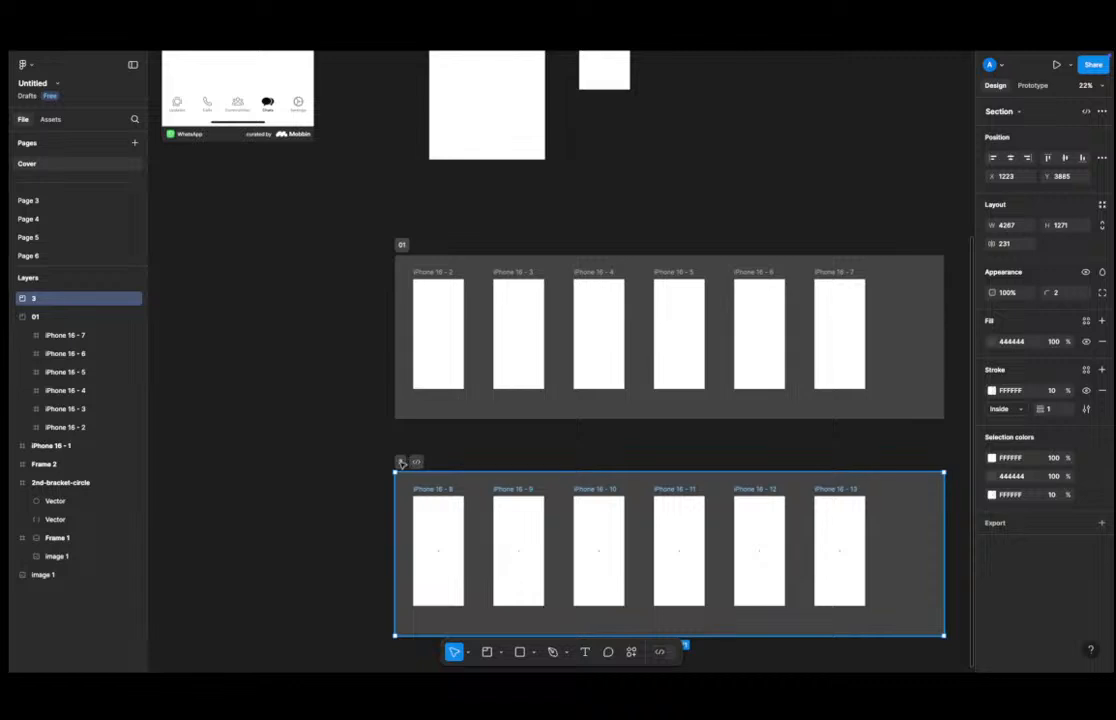
{"action": "double_click", "coordinate": [402, 461]}
{"action": "type", "text": "02"}
{"action": "key", "text": "Return"}
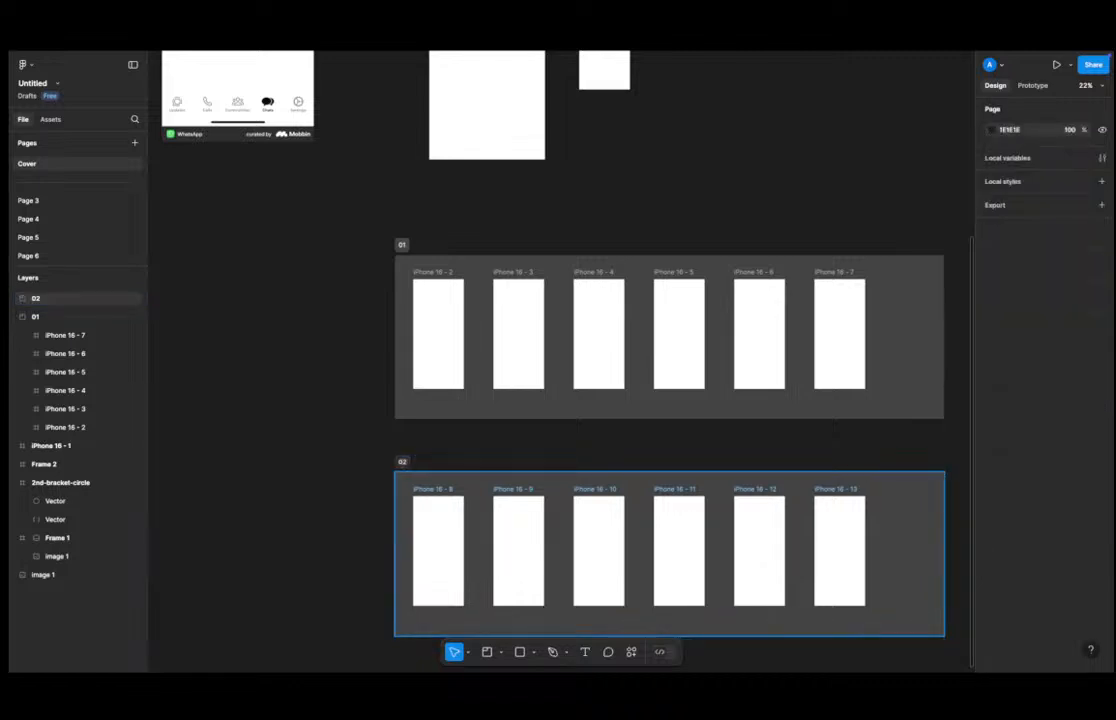
Inspect the phone frames in section 02 and select the section itself.
{"action": "left_click", "coordinate": [426, 570]}
{"action": "left_click", "coordinate": [508, 550]}
{"action": "left_click", "coordinate": [626, 544]}
{"action": "left_click", "coordinate": [745, 546]}
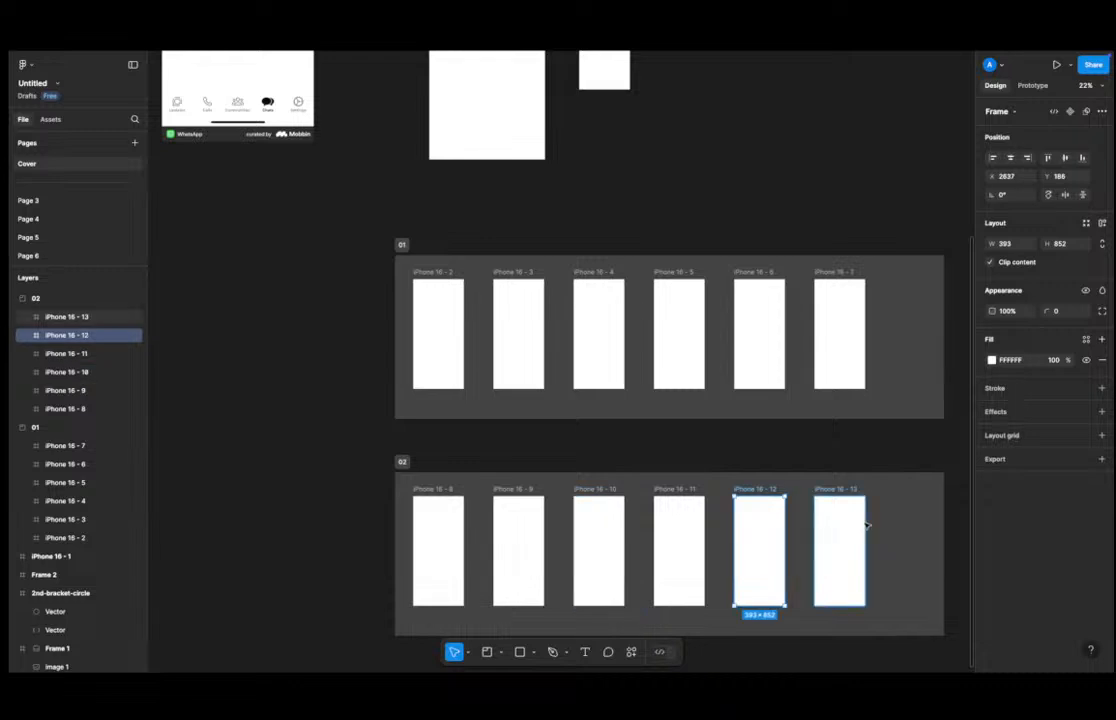
{"action": "left_click", "coordinate": [857, 512]}
{"action": "left_click", "coordinate": [259, 491]}
{"action": "left_click", "coordinate": [401, 463]}
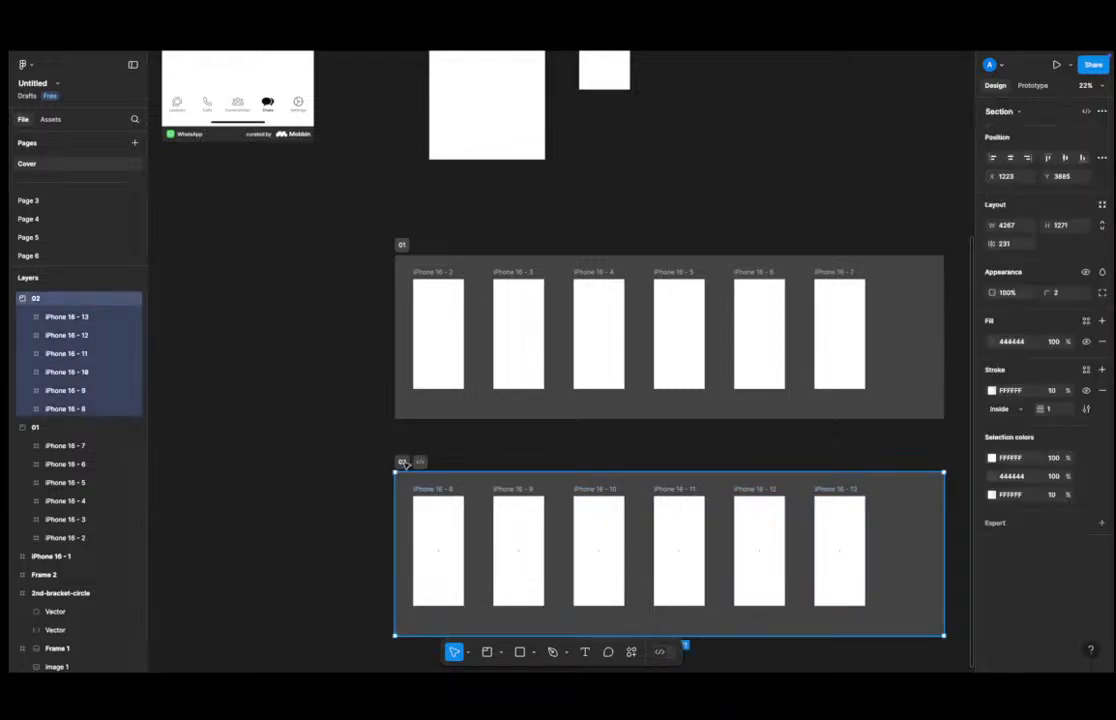
{"action": "left_click_drag", "start_coordinate": [401, 463], "coordinate": [413, 451]}
{"action": "left_click", "coordinate": [266, 457]}
{"action": "scroll", "coordinate": [281, 470], "scroll_direction": "down", "scroll_amount": 3}
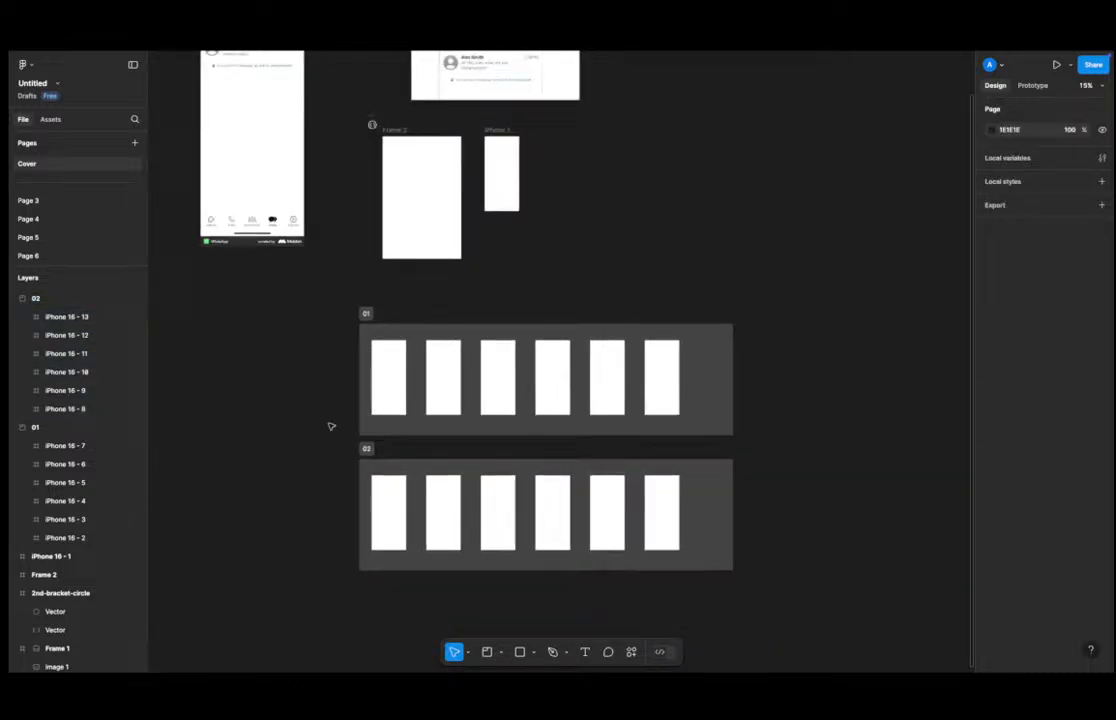
Draw a slice about 1380 × 738 over the header of the WhatsApp chat screenshot and add a 1x PNG export setting.
{"action": "left_click", "coordinate": [377, 348]}
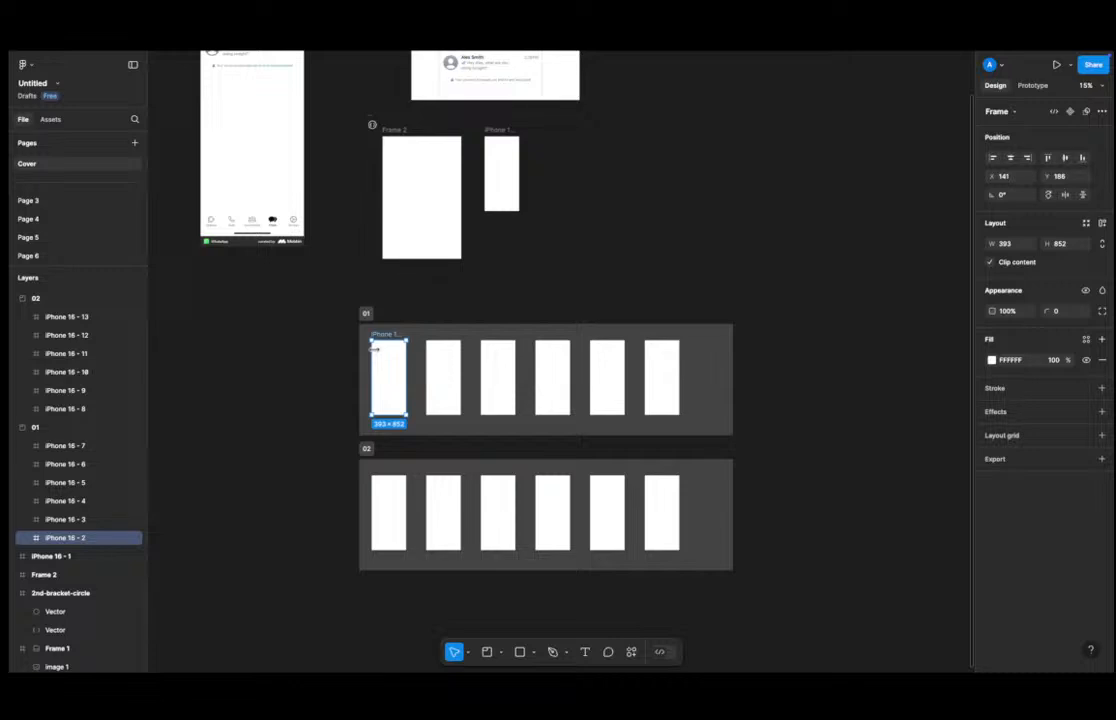
{"action": "left_click", "coordinate": [454, 300]}
{"action": "scroll", "coordinate": [352, 326], "scroll_direction": "down", "scroll_amount": 4}
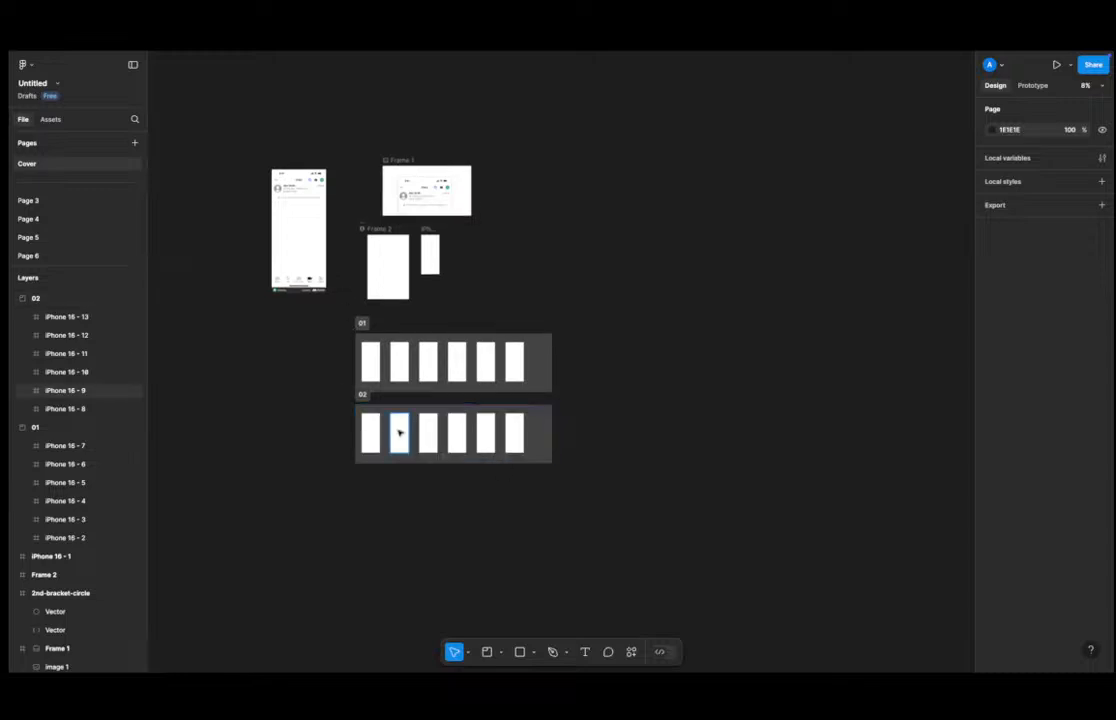
{"action": "left_click", "coordinate": [501, 652]}
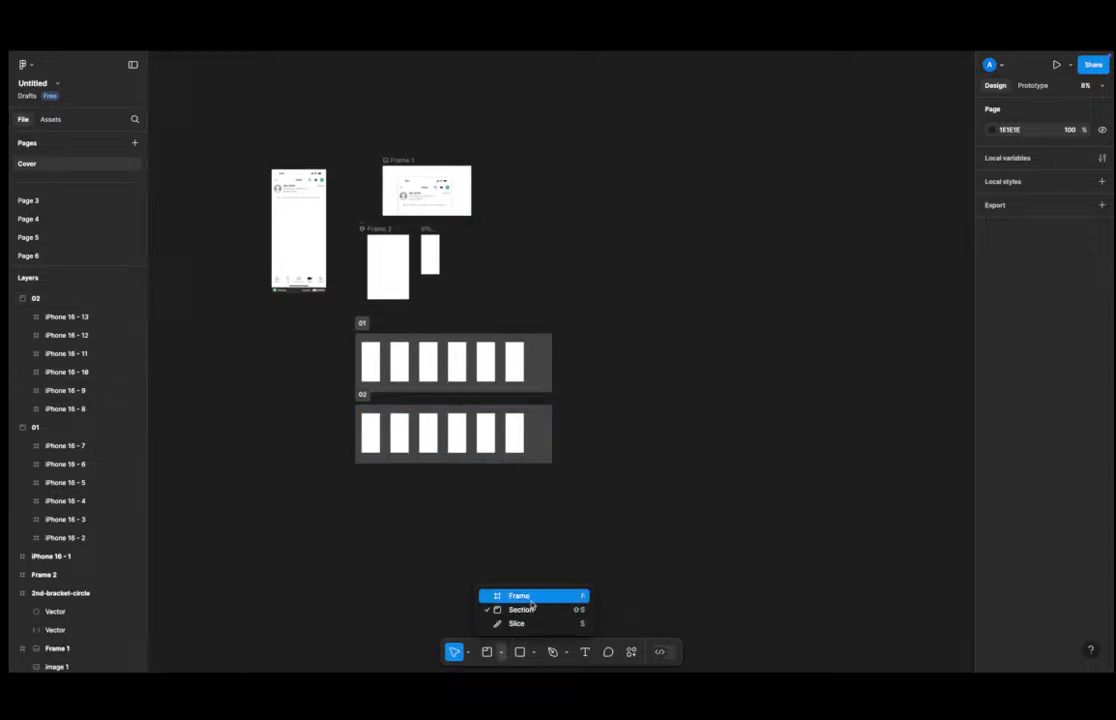
{"action": "left_click", "coordinate": [531, 620]}
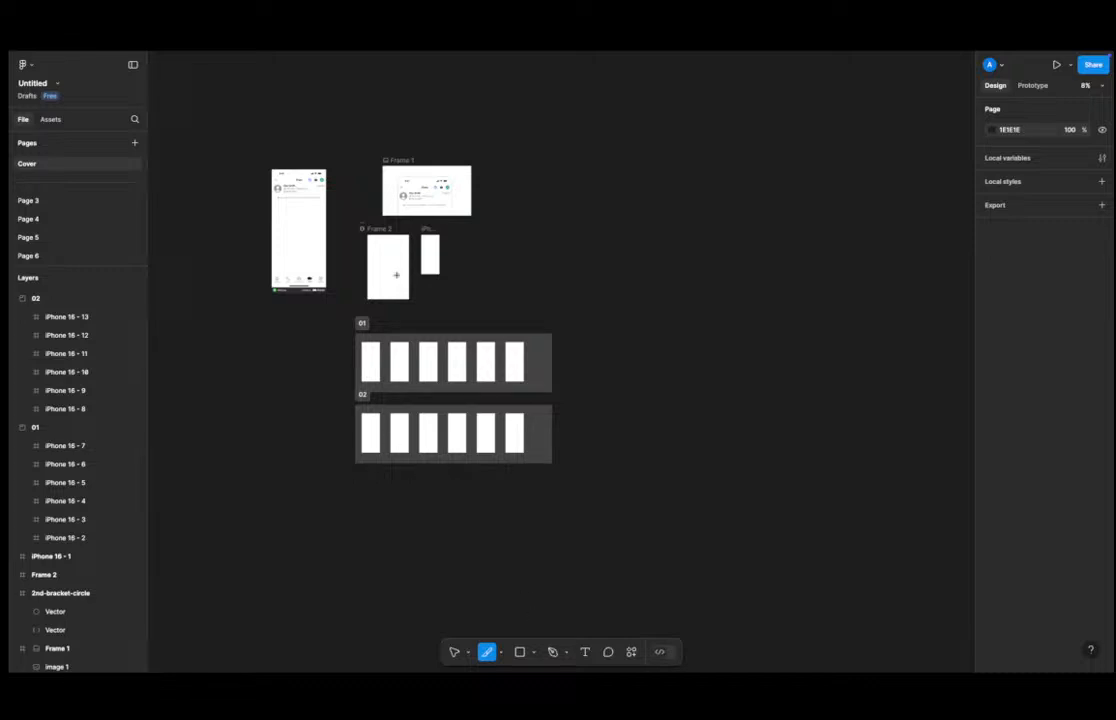
{"action": "scroll", "coordinate": [321, 217], "scroll_direction": "up", "scroll_amount": 5}
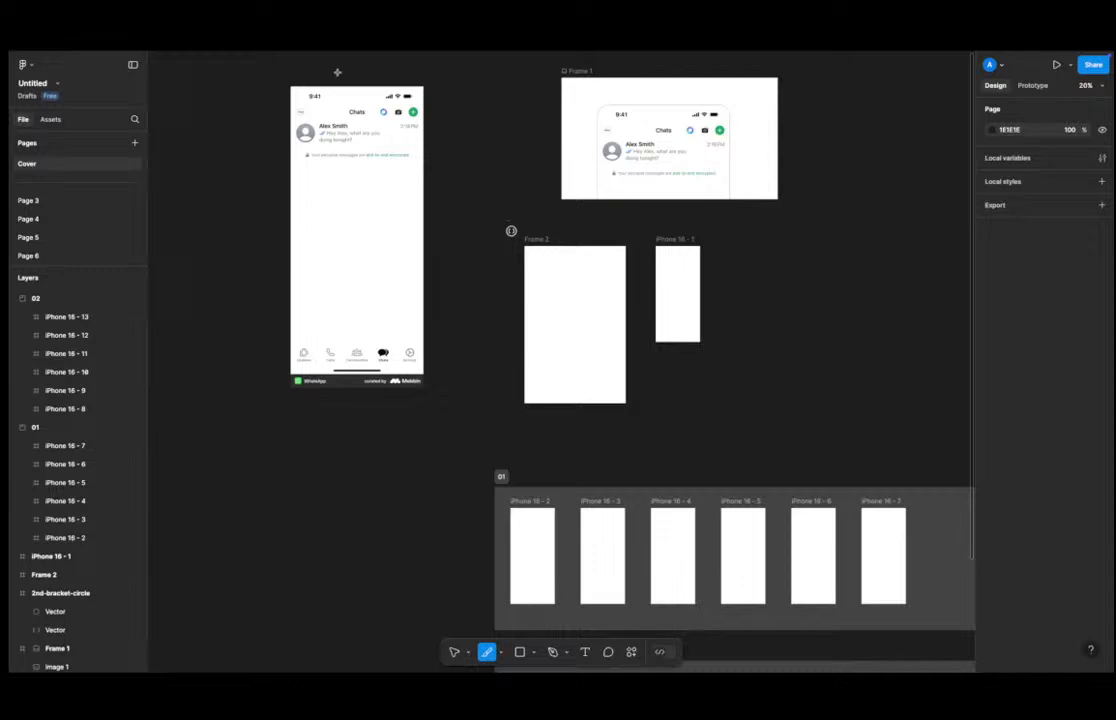
{"action": "left_click_drag", "start_coordinate": [308, 76], "coordinate": [338, 84]}
{"action": "scroll", "coordinate": [337, 83], "scroll_direction": "down", "scroll_amount": 1}
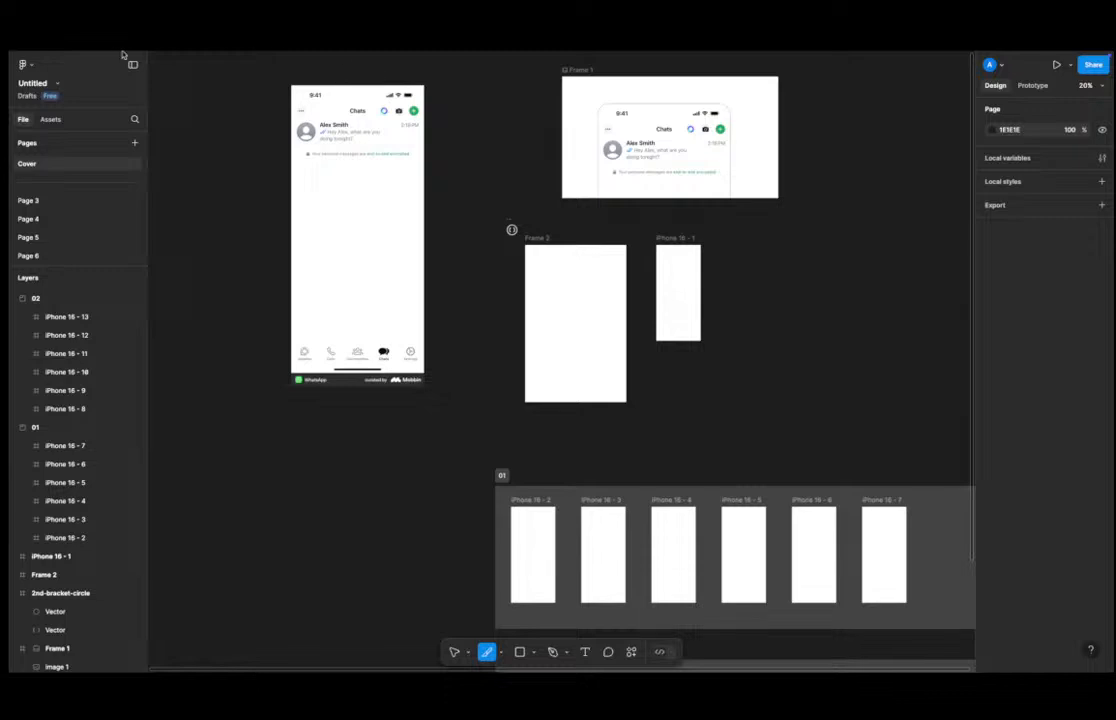
{"action": "scroll", "coordinate": [381, 90], "scroll_direction": "up", "scroll_amount": 5}
{"action": "left_click_drag", "start_coordinate": [156, 75], "coordinate": [595, 337]}
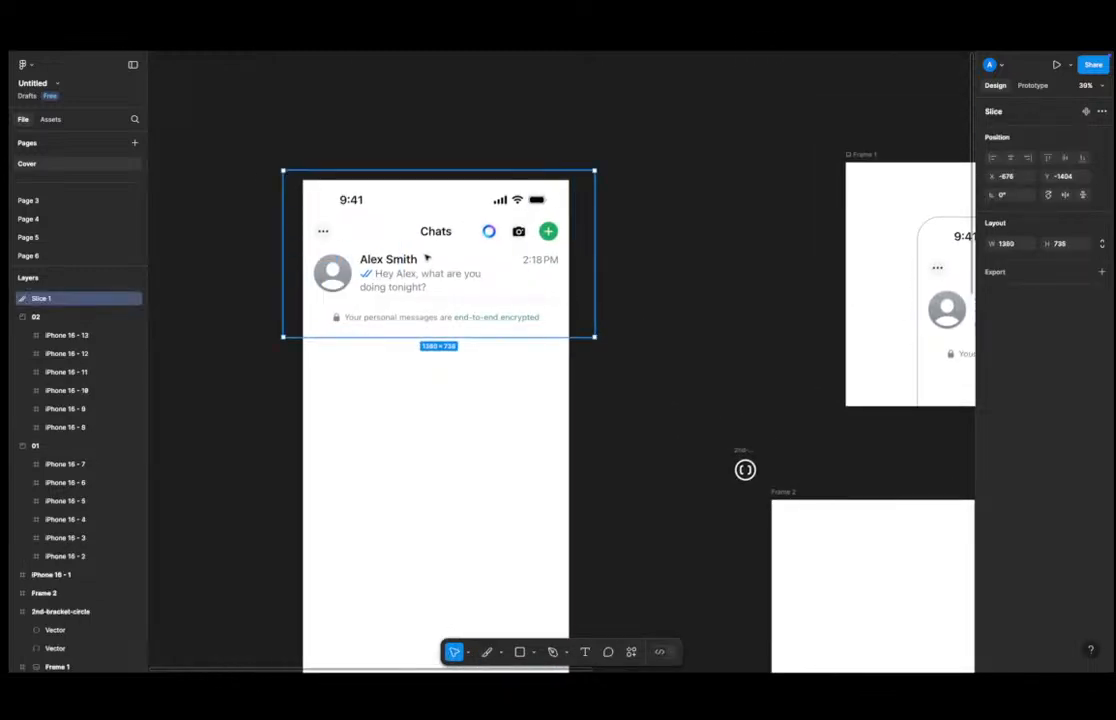
{"action": "left_click", "coordinate": [1101, 271]}
{"action": "left_click", "coordinate": [1066, 310]}
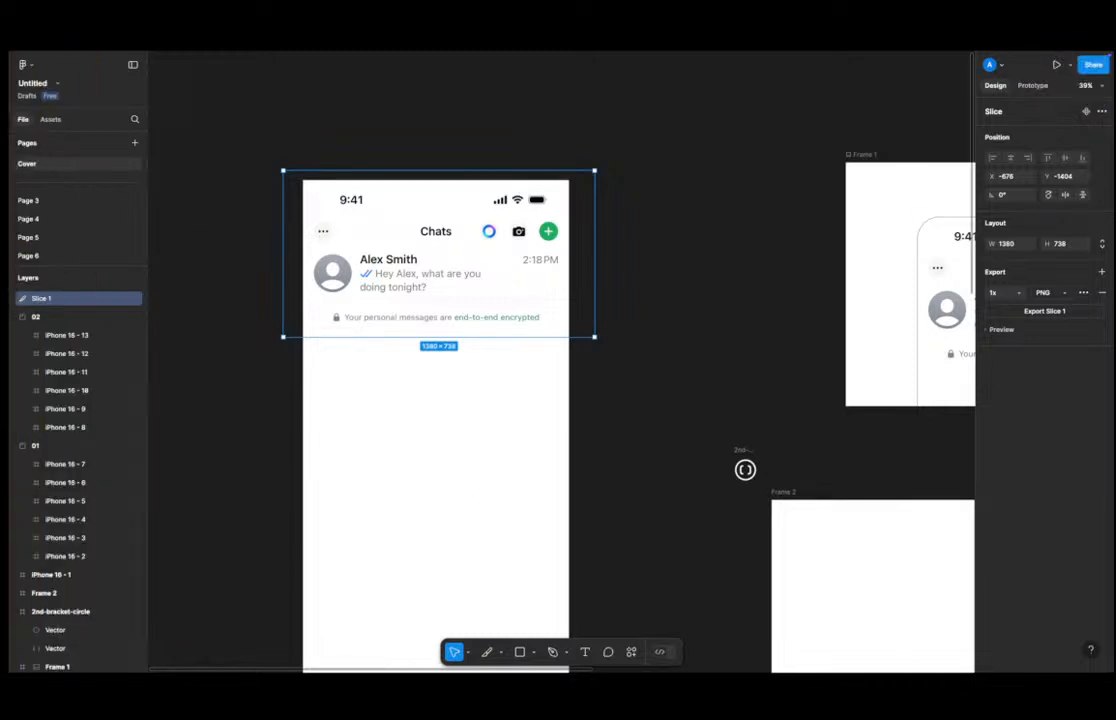
View the header slice image in the Preview app and return to the Figma canvas.
{"action": "key", "text": "ctrl+Up"}
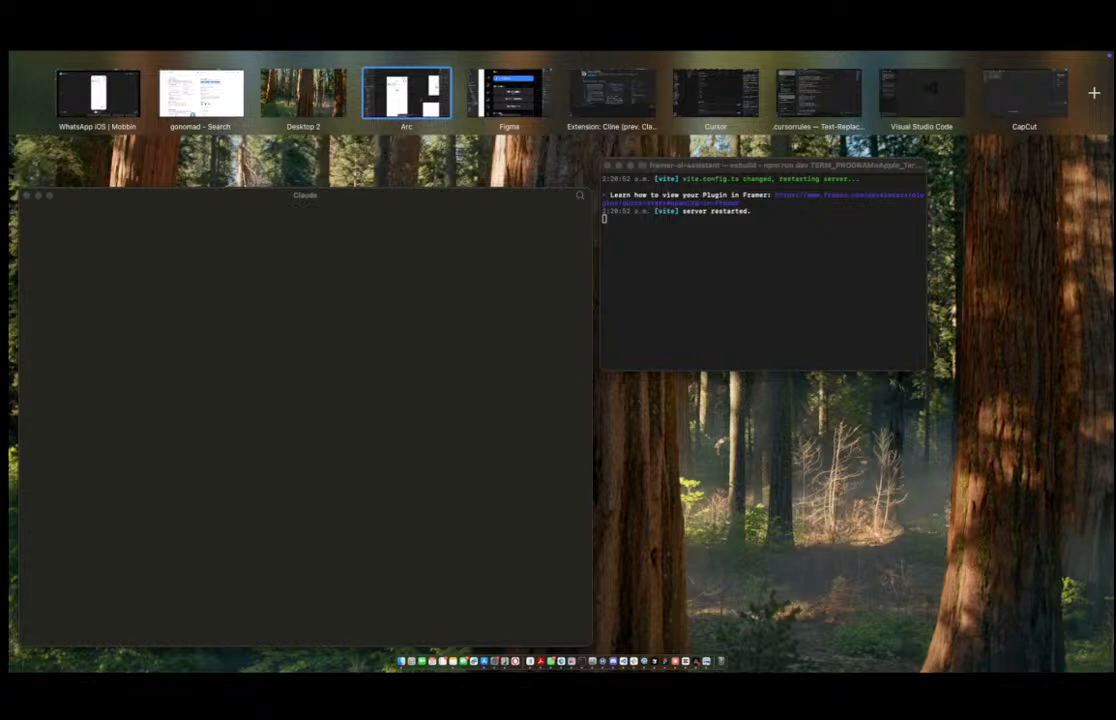
{"action": "left_click_drag", "start_coordinate": [12, 140], "coordinate": [60, 85]}
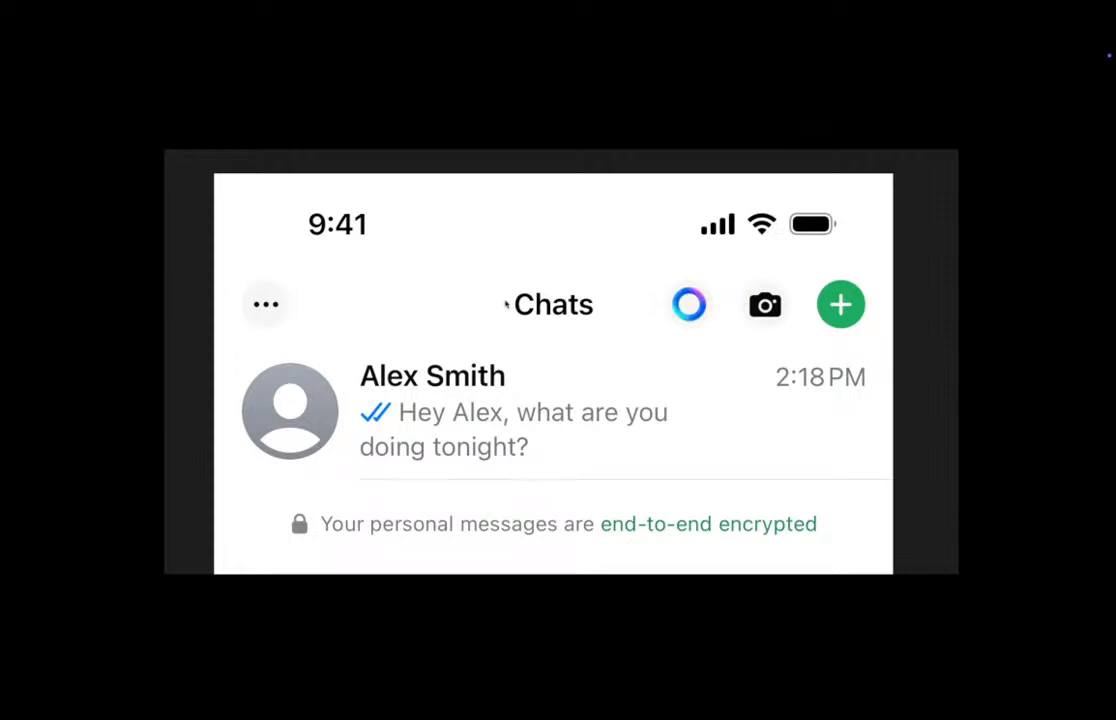
{"action": "key", "text": "ctrl+Right"}
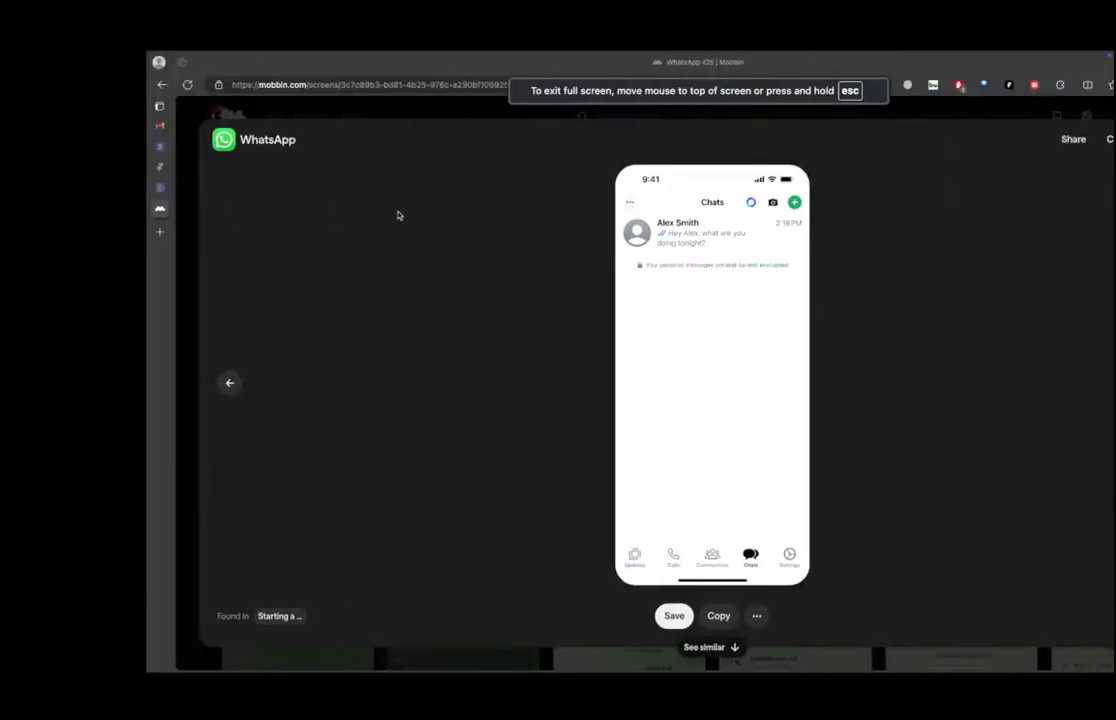
{"action": "key", "text": "ctrl+Right"}
{"action": "key", "text": "ctrl+Up"}
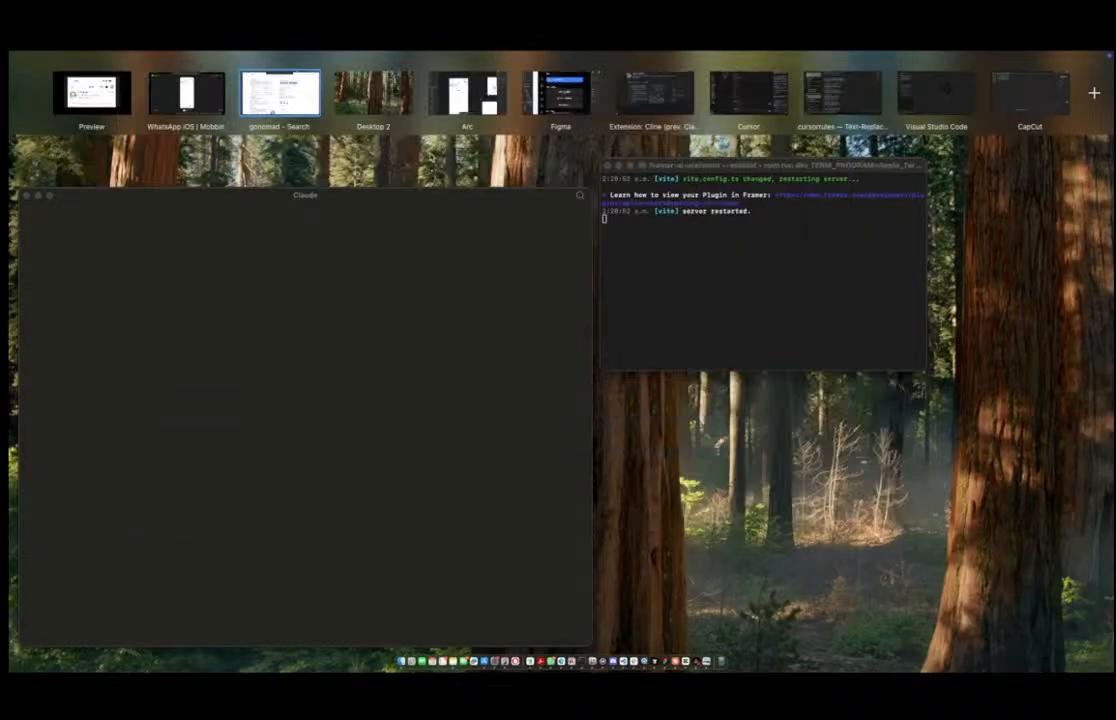
{"action": "left_click", "coordinate": [455, 95]}
{"action": "left_click", "coordinate": [627, 231]}
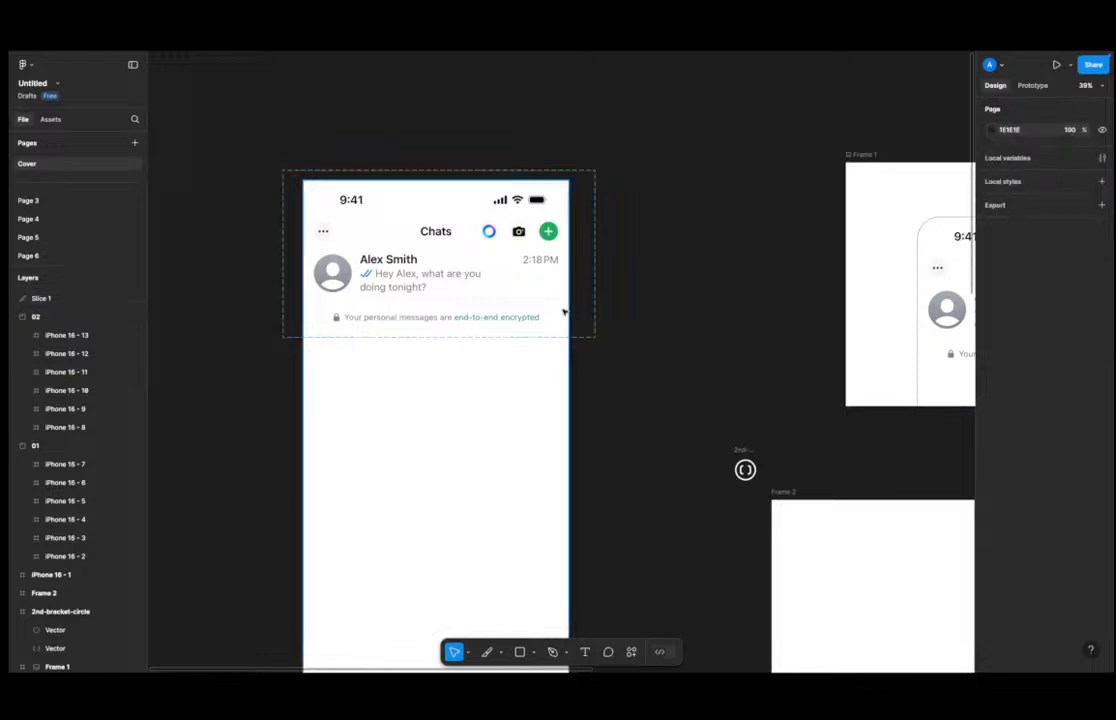
{"action": "left_click", "coordinate": [343, 283]}
{"action": "left_click_drag", "start_coordinate": [648, 170], "coordinate": [590, 336]}
{"action": "left_click", "coordinate": [665, 322]}
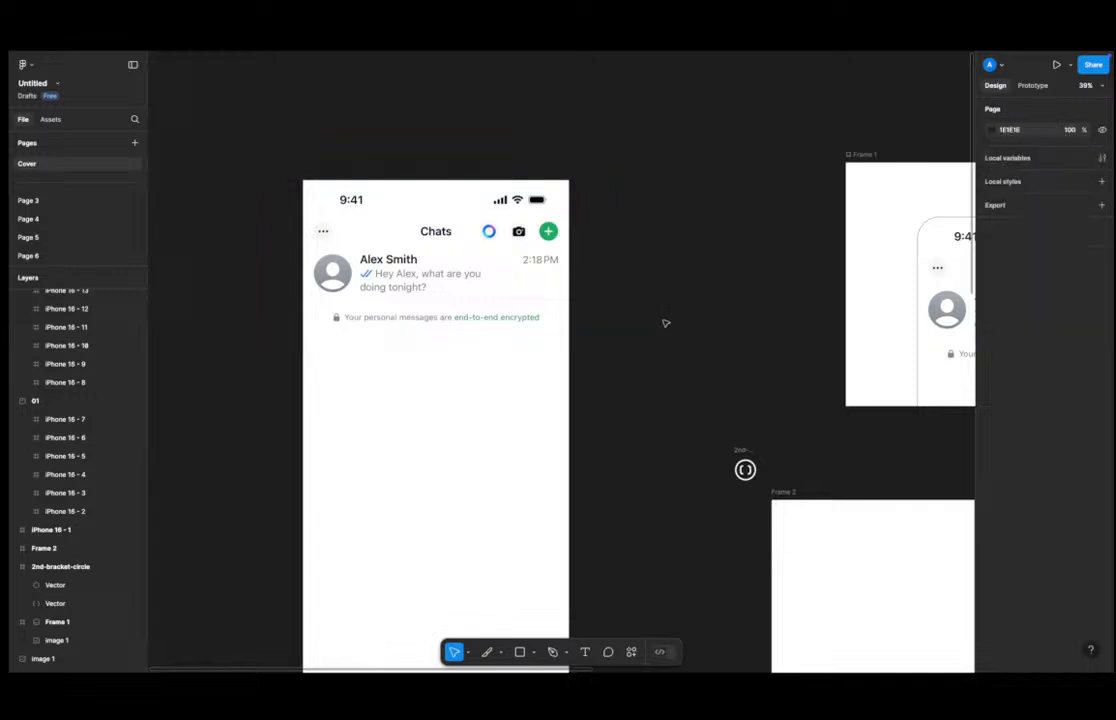
{"action": "scroll", "coordinate": [588, 315], "scroll_direction": "down", "scroll_amount": 3}
{"action": "scroll", "coordinate": [575, 350], "scroll_direction": "up", "scroll_amount": 3}
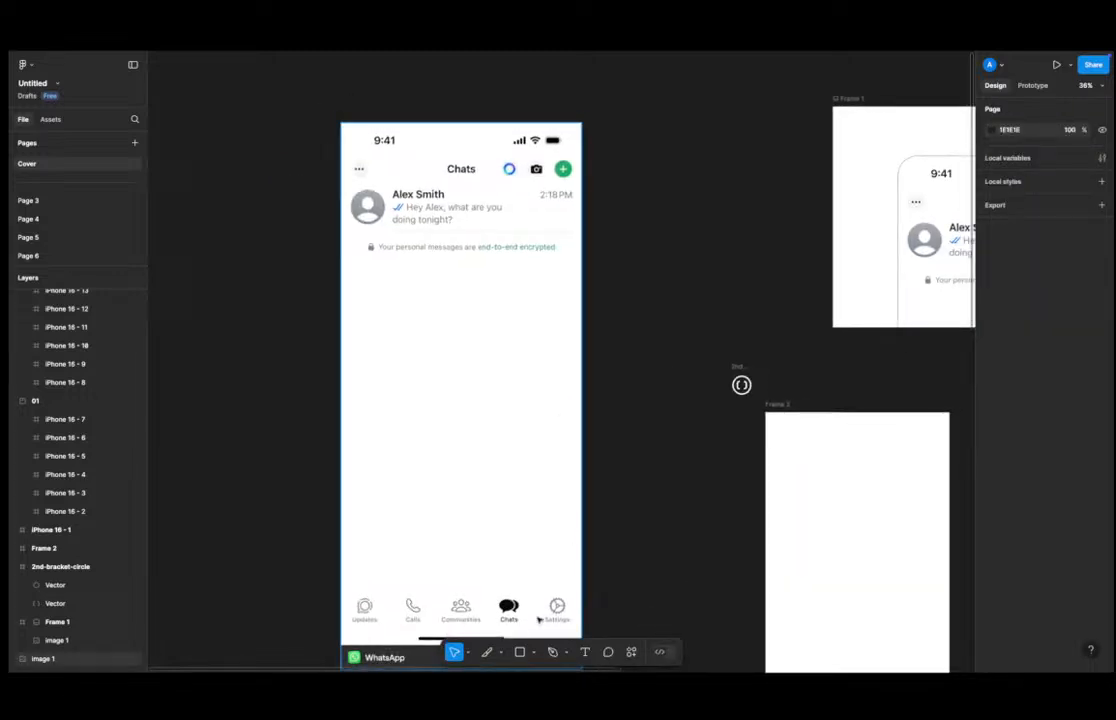
Draw a closed freeform polygon with the Pen tool below the chat header on the WhatsApp screenshot.
{"action": "left_click", "coordinate": [556, 652]}
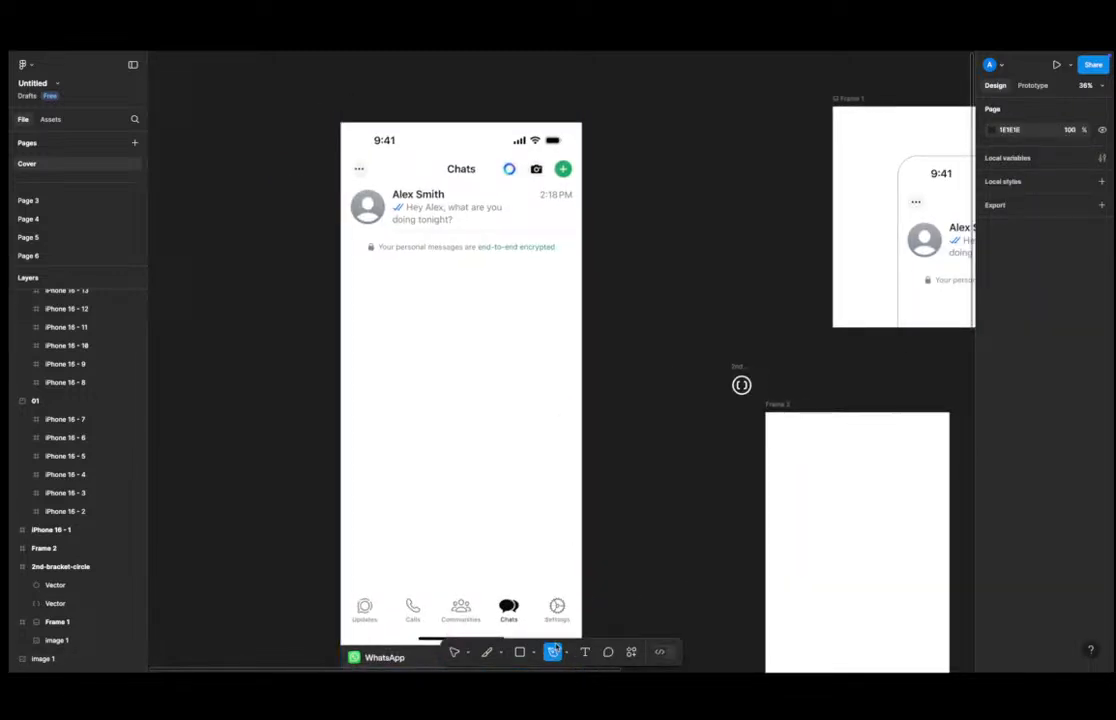
{"action": "left_click", "coordinate": [415, 357]}
{"action": "left_click", "coordinate": [476, 327]}
{"action": "left_click", "coordinate": [482, 376]}
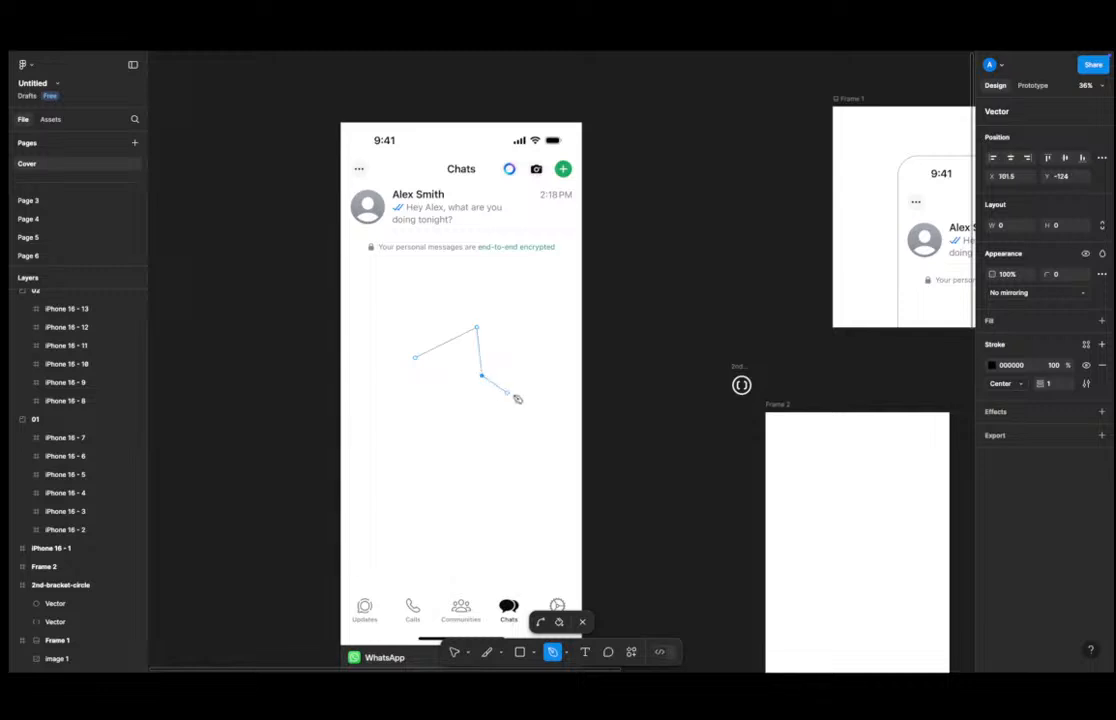
{"action": "left_click", "coordinate": [540, 398]}
{"action": "left_click", "coordinate": [454, 415]}
{"action": "left_click", "coordinate": [398, 402]}
{"action": "left_click", "coordinate": [416, 357]}
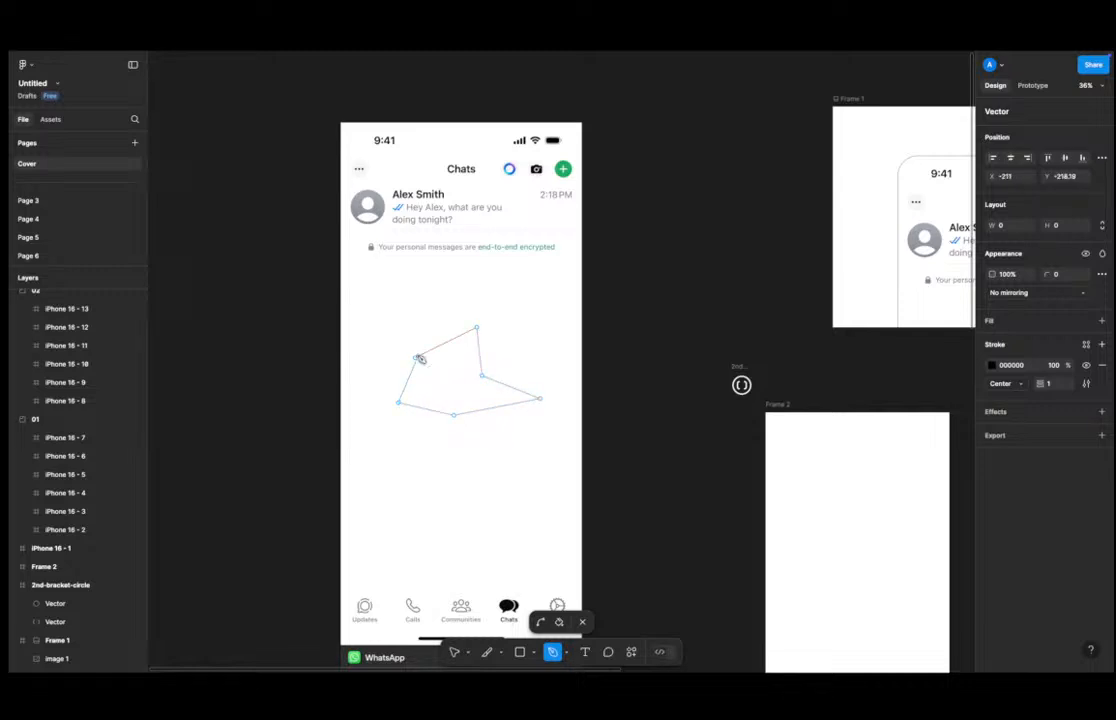
{"action": "key", "text": "Escape"}
{"action": "key", "text": "Escape"}
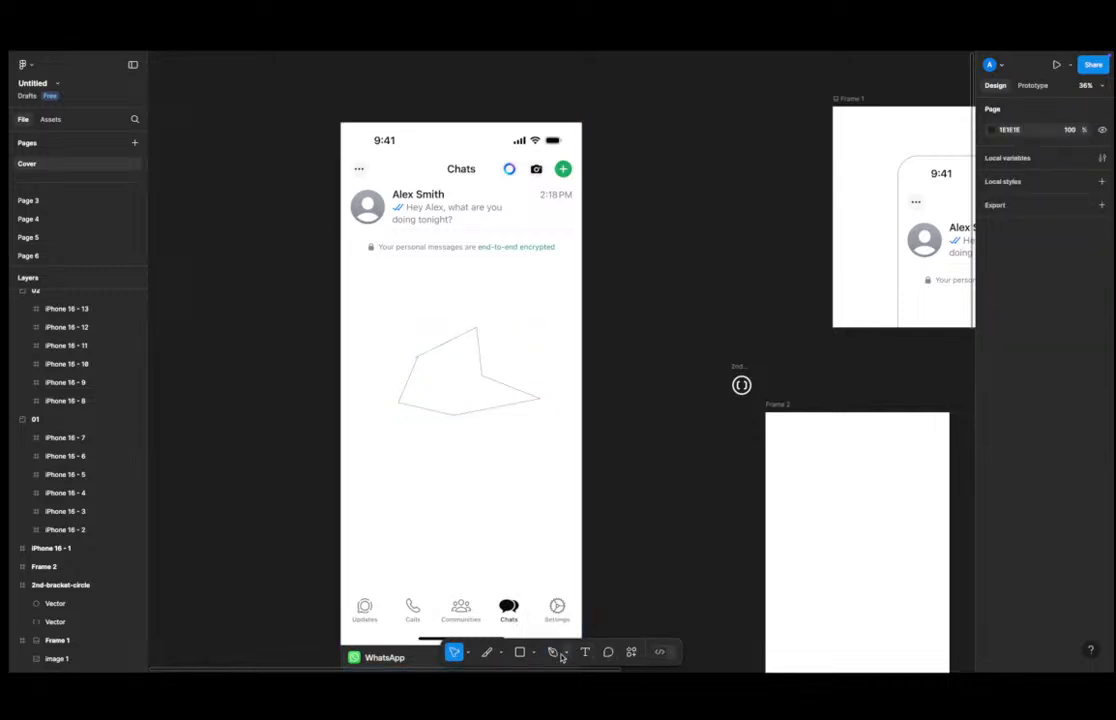
Switch to the Pencil tool and sketch a freehand scribble on the chat screenshot below the polygon.
{"action": "left_click", "coordinate": [566, 652]}
{"action": "left_click", "coordinate": [585, 612]}
{"action": "left_click", "coordinate": [567, 653]}
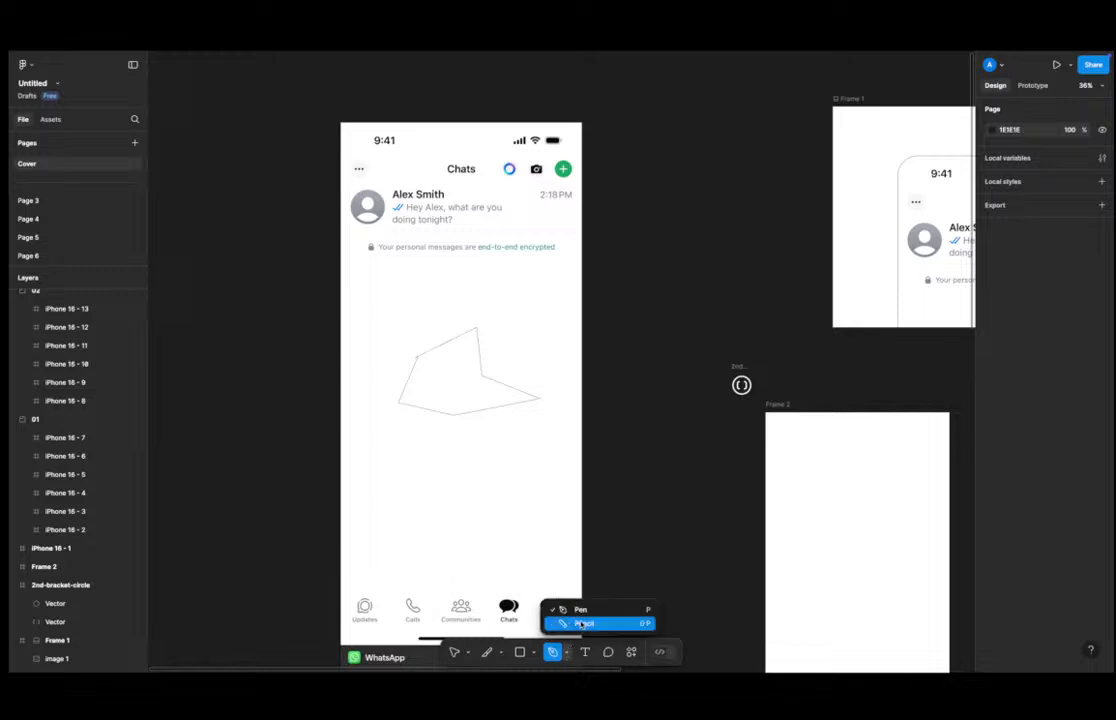
{"action": "left_click", "coordinate": [583, 625]}
{"action": "mouse_move", "coordinate": [391, 439]}
{"action": "left_mouse_down"}
{"action": "mouse_move", "coordinate": [486, 436]}
{"action": "mouse_move", "coordinate": [384, 516]}
{"action": "mouse_move", "coordinate": [434, 527]}
{"action": "mouse_move", "coordinate": [486, 517]}
{"action": "mouse_move", "coordinate": [428, 522]}
{"action": "left_mouse_up"}
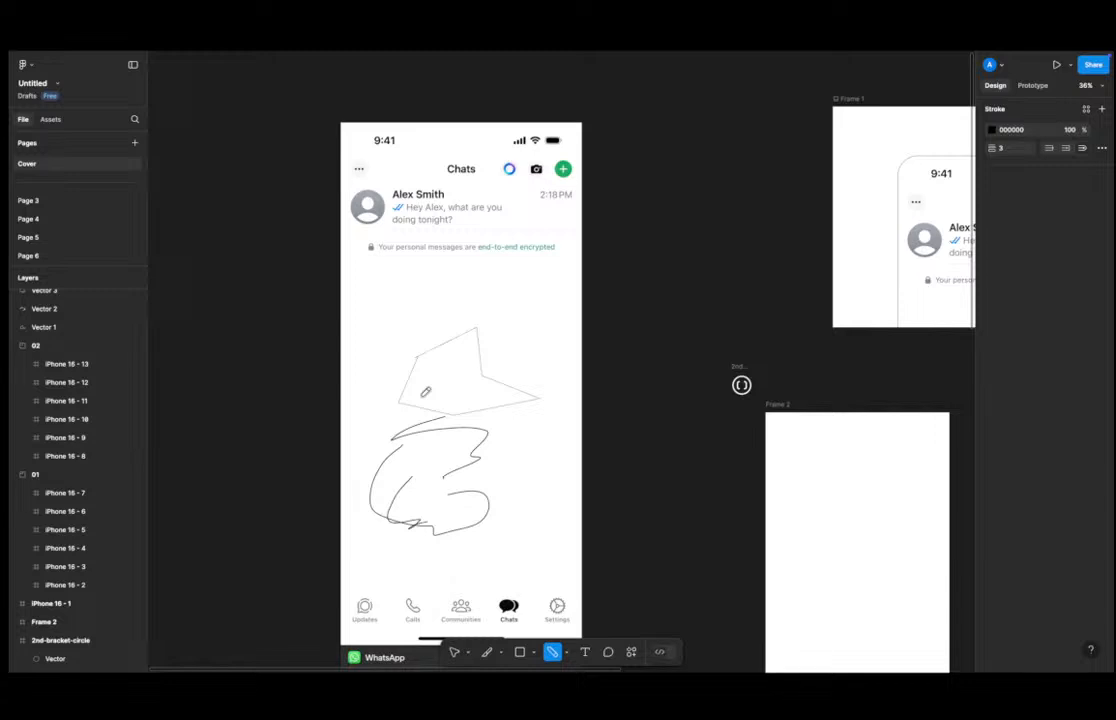
Sketch a freehand blob shape with the Pencil on the canvas beside the chat screenshot.
{"action": "scroll", "coordinate": [430, 302], "scroll_direction": "up", "scroll_amount": 5}
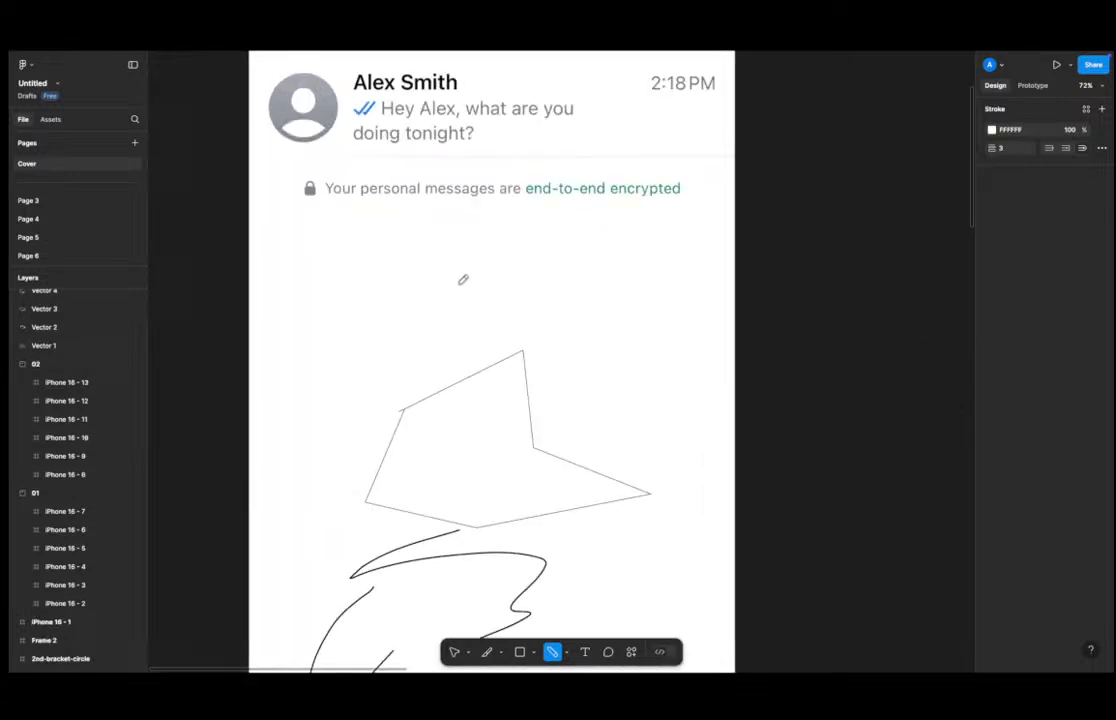
{"action": "mouse_move", "coordinate": [341, 341]}
{"action": "left_mouse_down"}
{"action": "mouse_move", "coordinate": [438, 277]}
{"action": "mouse_move", "coordinate": [423, 339]}
{"action": "left_mouse_up"}
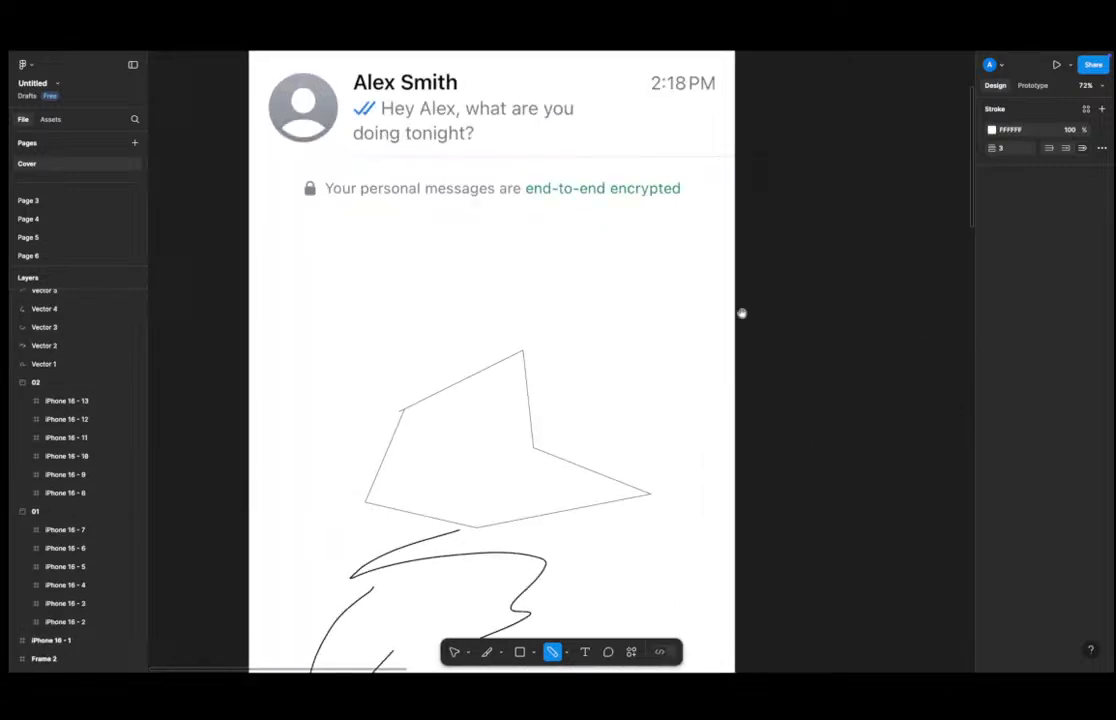
{"action": "left_click_drag", "start_coordinate": [741, 313], "coordinate": [426, 342]}
{"action": "mouse_move", "coordinate": [545, 345]}
{"action": "left_mouse_down"}
{"action": "mouse_move", "coordinate": [625, 283]}
{"action": "mouse_move", "coordinate": [605, 366]}
{"action": "mouse_move", "coordinate": [655, 353]}
{"action": "mouse_move", "coordinate": [692, 400]}
{"action": "mouse_move", "coordinate": [595, 448]}
{"action": "mouse_move", "coordinate": [606, 460]}
{"action": "mouse_move", "coordinate": [582, 503]}
{"action": "mouse_move", "coordinate": [531, 471]}
{"action": "mouse_move", "coordinate": [548, 432]}
{"action": "mouse_move", "coordinate": [517, 420]}
{"action": "mouse_move", "coordinate": [535, 388]}
{"action": "mouse_move", "coordinate": [519, 387]}
{"action": "mouse_move", "coordinate": [548, 357]}
{"action": "left_mouse_up"}
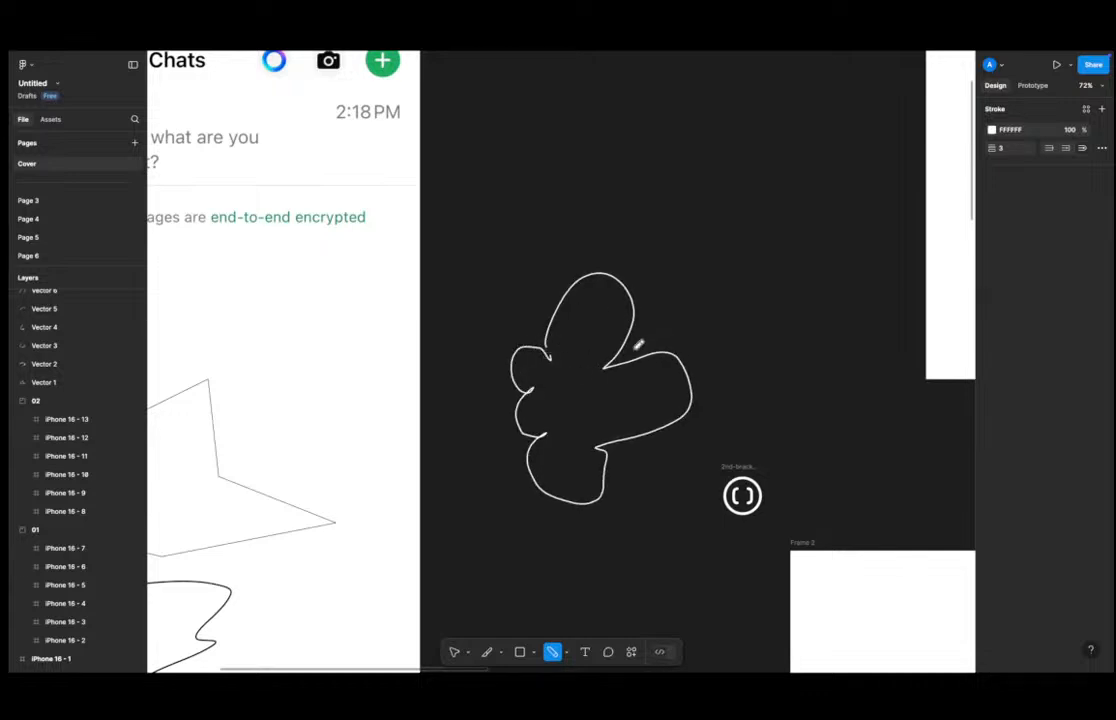
{"action": "left_click_drag", "start_coordinate": [600, 305], "coordinate": [558, 349]}
Sketch more freehand Pencil strokes above the blob shape and exit the Pencil tool.
{"action": "scroll", "coordinate": [553, 287], "scroll_direction": "down", "scroll_amount": 5}
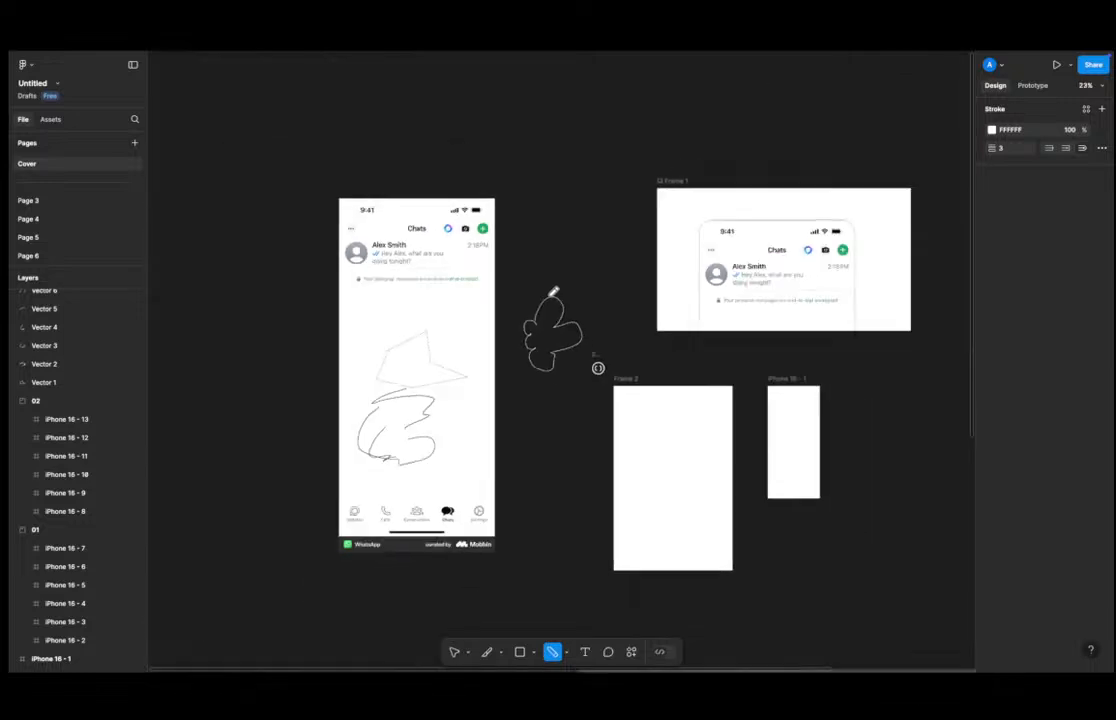
{"action": "scroll", "coordinate": [553, 292], "scroll_direction": "down", "scroll_amount": 1}
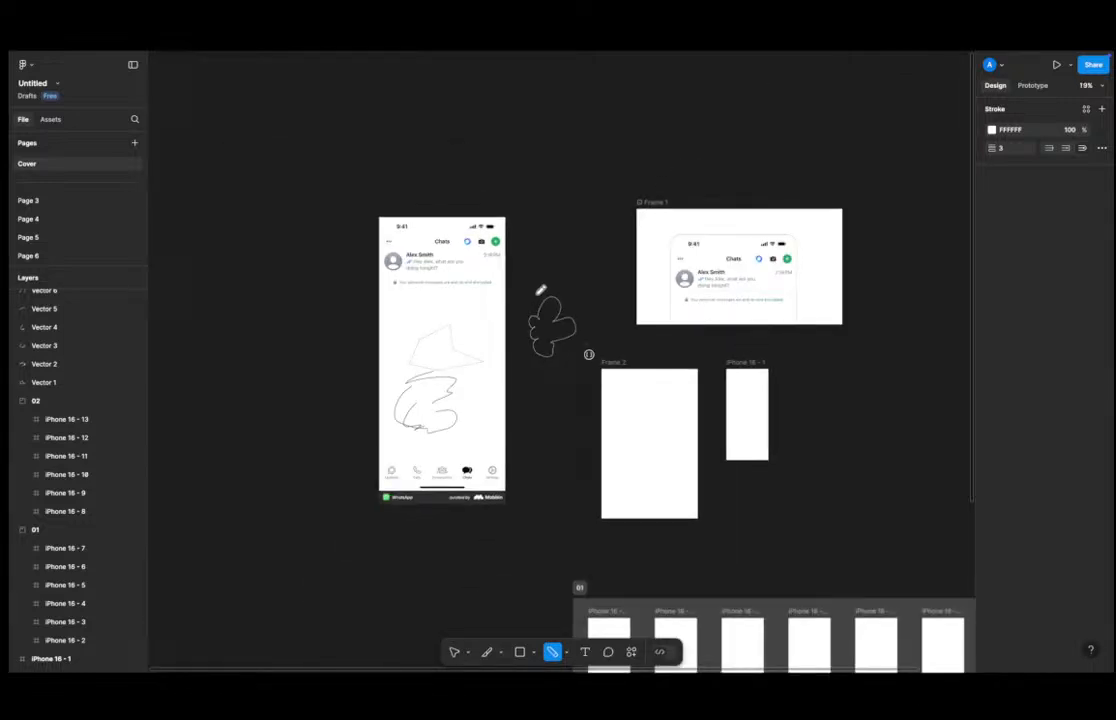
{"action": "scroll", "coordinate": [548, 300], "scroll_direction": "up", "scroll_amount": 6}
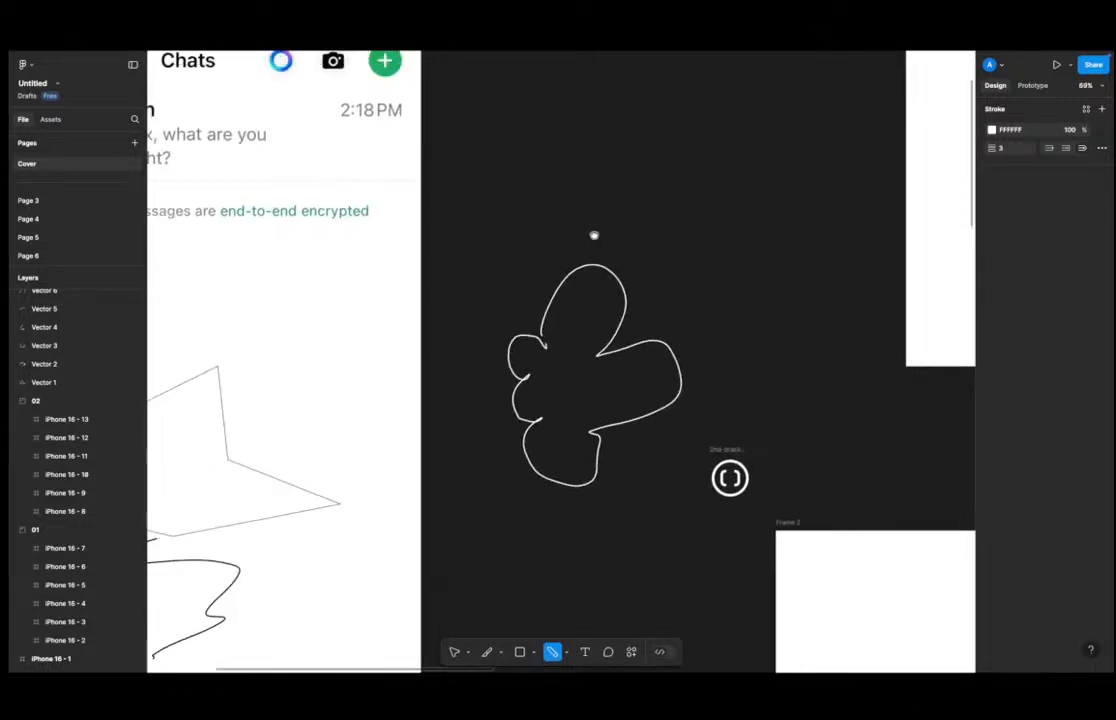
{"action": "scroll", "coordinate": [594, 235], "scroll_direction": "up", "scroll_amount": 3}
{"action": "left_click_drag", "start_coordinate": [543, 235], "coordinate": [652, 270]}
{"action": "mouse_move", "coordinate": [620, 228]}
{"action": "left_mouse_down"}
{"action": "mouse_move", "coordinate": [646, 325]}
{"action": "mouse_move", "coordinate": [737, 240]}
{"action": "left_mouse_up"}
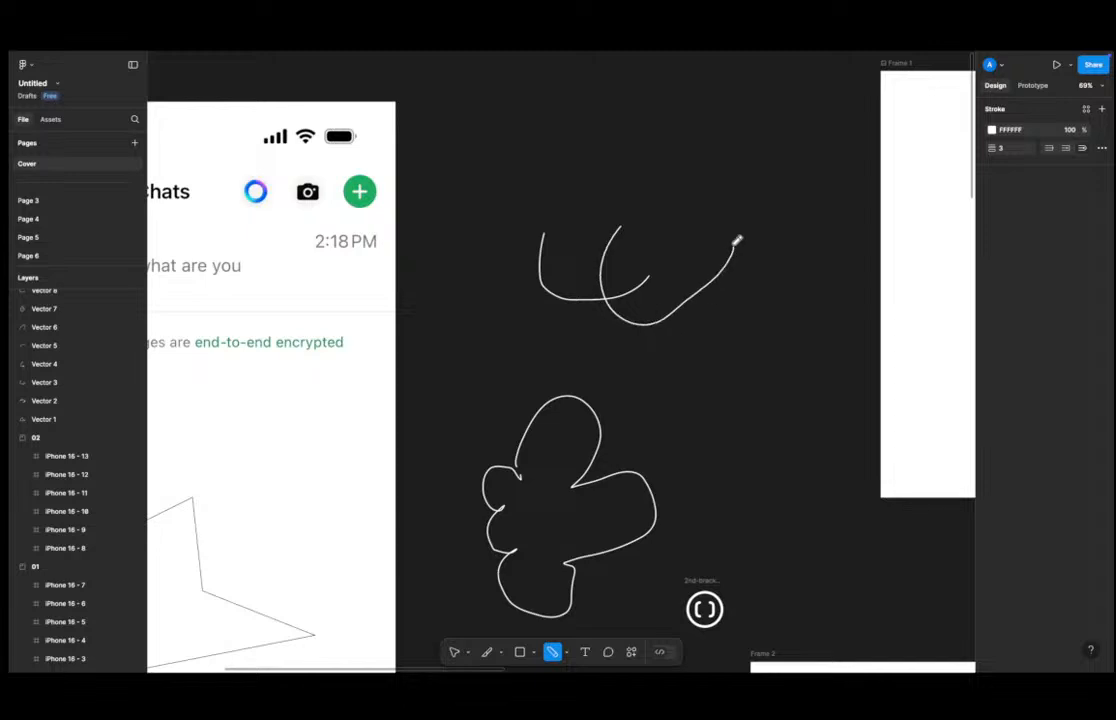
{"action": "left_click_drag", "start_coordinate": [617, 215], "coordinate": [734, 252]}
{"action": "mouse_move", "coordinate": [637, 265]}
{"action": "left_mouse_down"}
{"action": "mouse_move", "coordinate": [681, 281]}
{"action": "mouse_move", "coordinate": [643, 283]}
{"action": "left_mouse_up"}
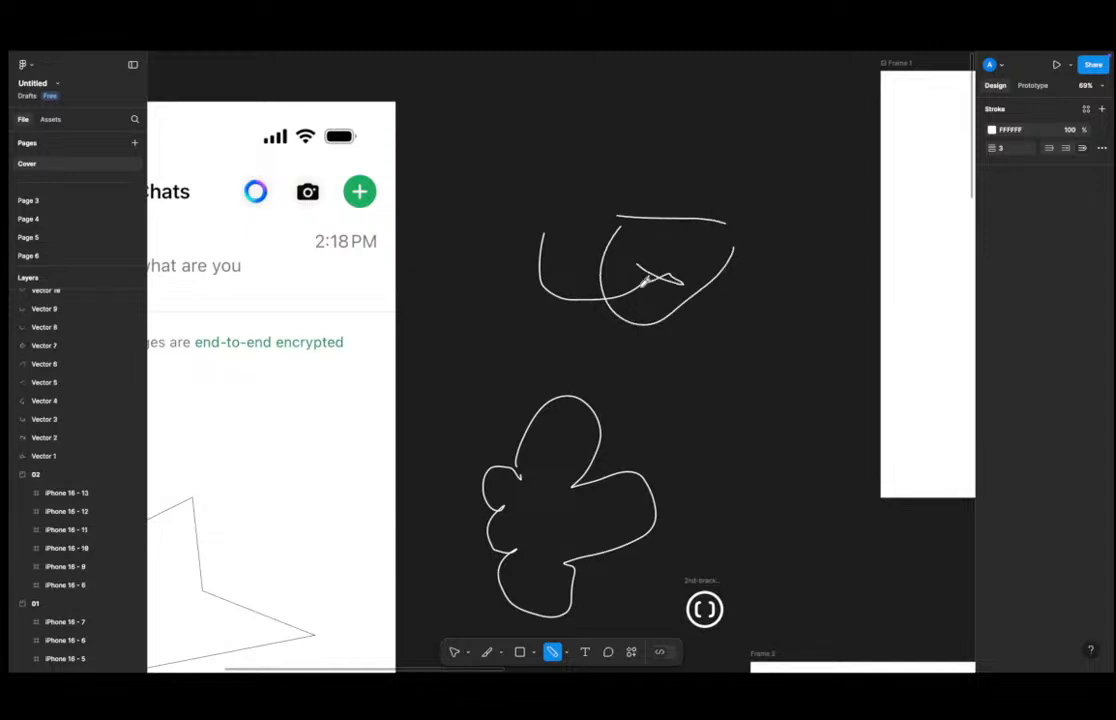
{"action": "mouse_move", "coordinate": [565, 255]}
{"action": "left_mouse_down"}
{"action": "mouse_move", "coordinate": [575, 262]}
{"action": "mouse_move", "coordinate": [578, 216]}
{"action": "left_mouse_up"}
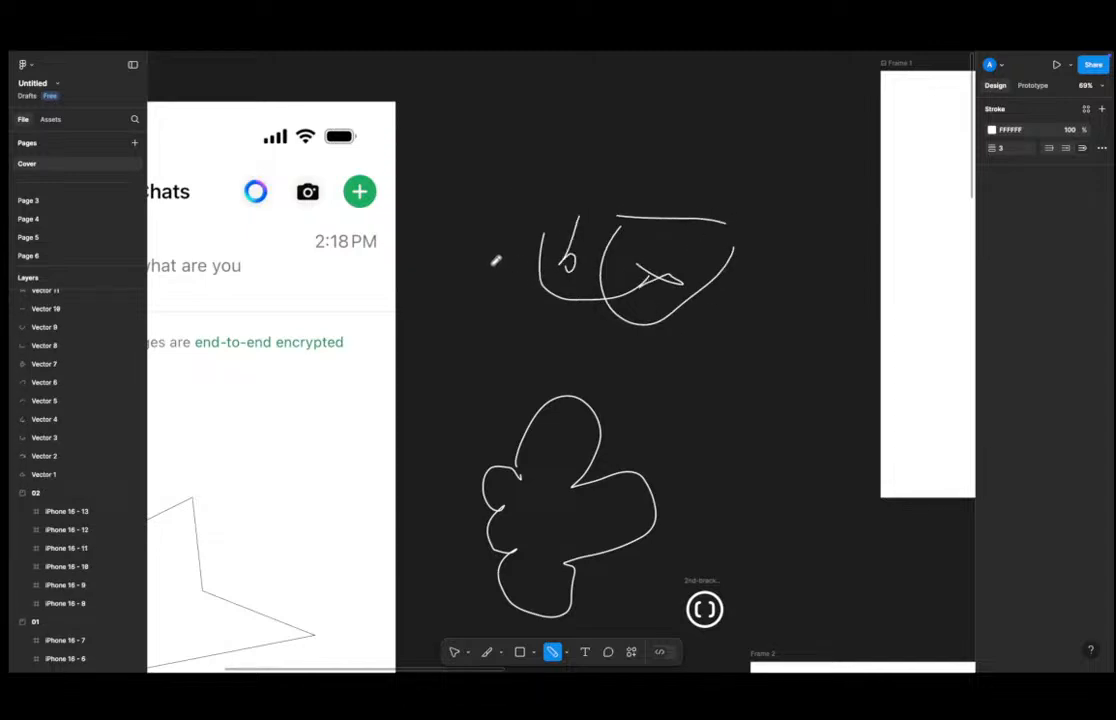
{"action": "scroll", "coordinate": [495, 260], "scroll_direction": "down", "scroll_amount": 5}
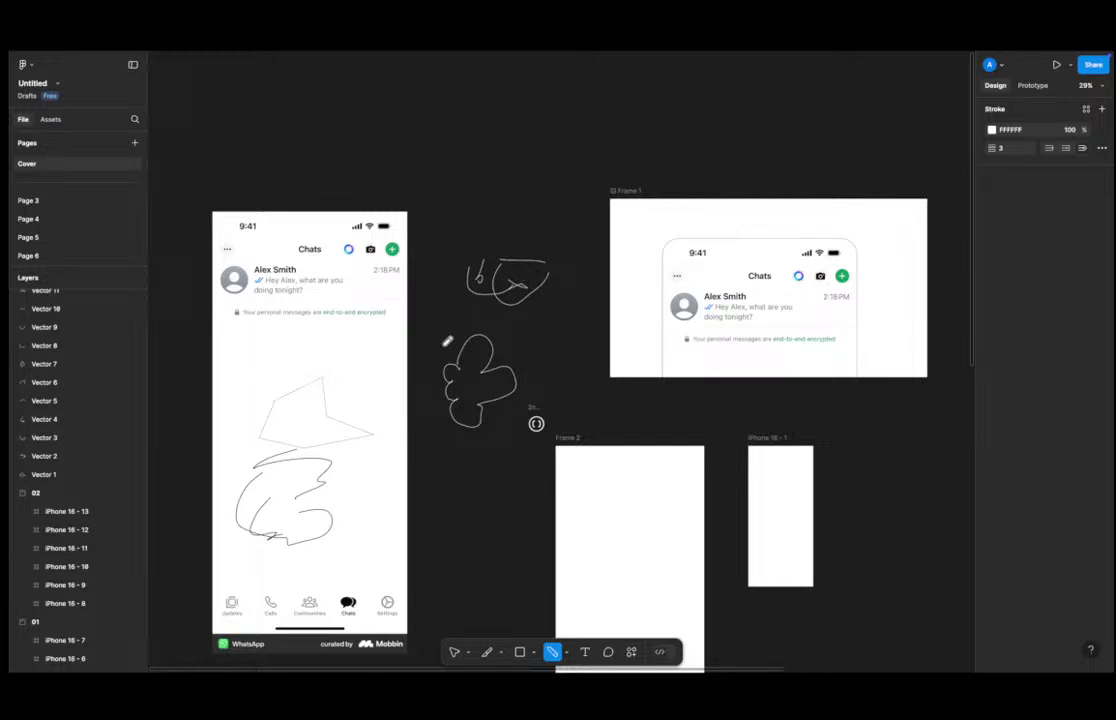
{"action": "scroll", "coordinate": [343, 498], "scroll_direction": "down", "scroll_amount": 3}
{"action": "scroll", "coordinate": [356, 490], "scroll_direction": "up", "scroll_amount": 1}
{"action": "key", "text": "Escape"}
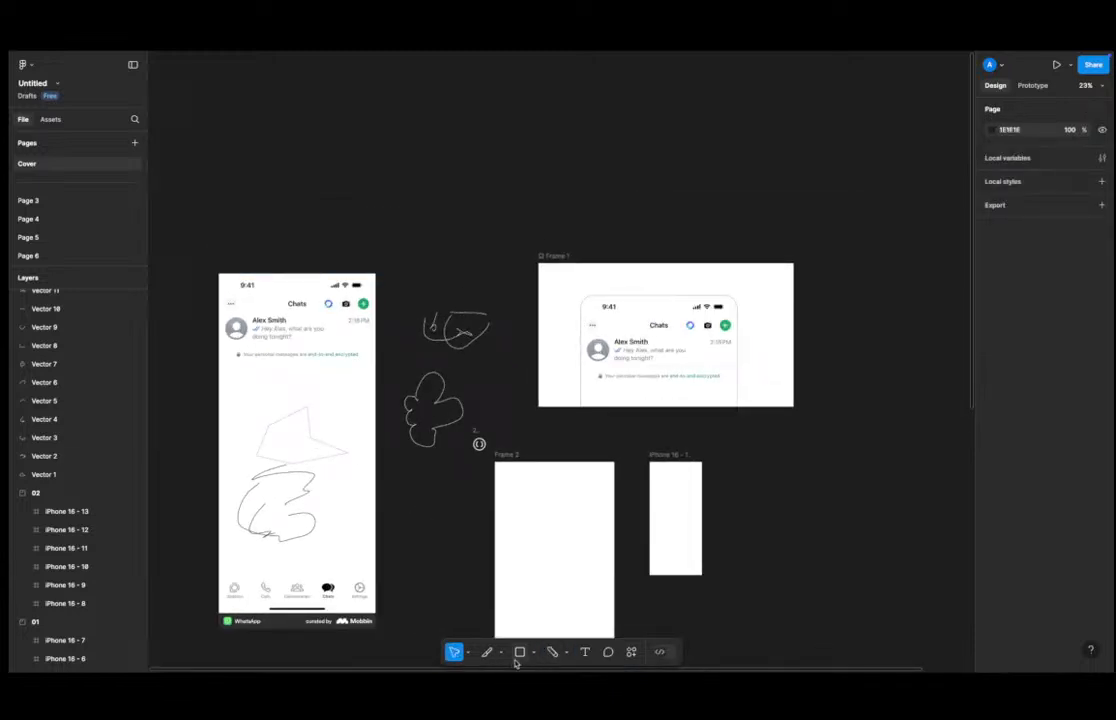
Select and delete the freehand Pencil strokes on the canvas beside the chat screenshot.
{"action": "left_click", "coordinate": [566, 652]}
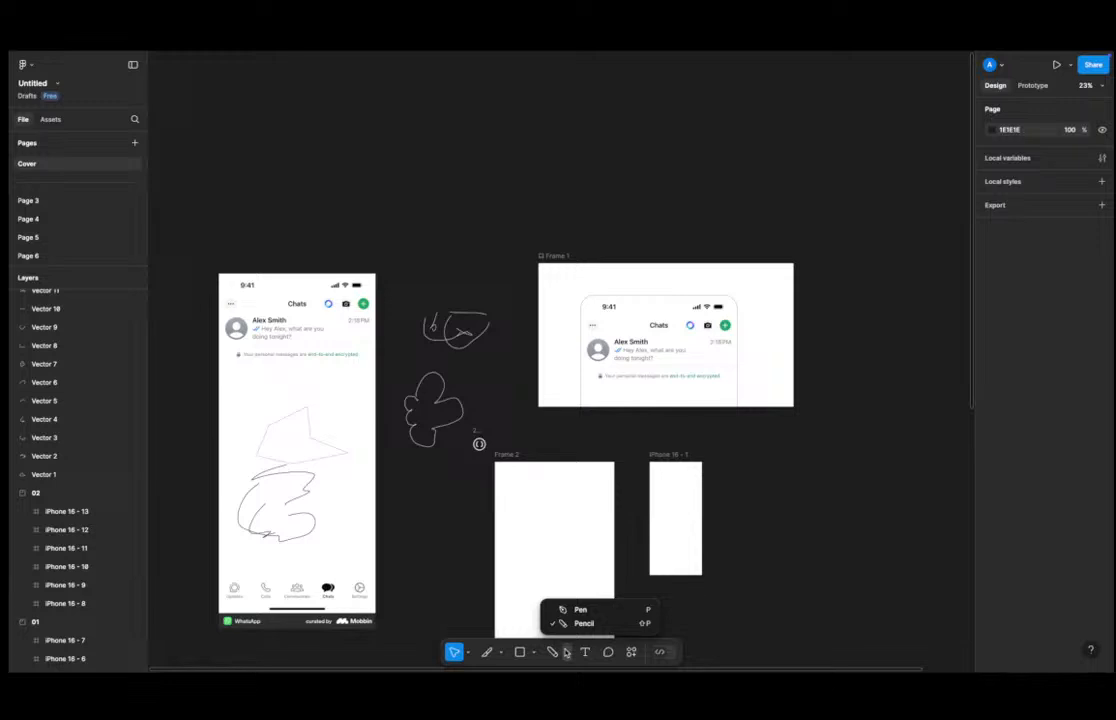
{"action": "scroll", "coordinate": [590, 508], "scroll_direction": "down", "scroll_amount": 3}
{"action": "scroll", "coordinate": [403, 426], "scroll_direction": "up", "scroll_amount": 3}
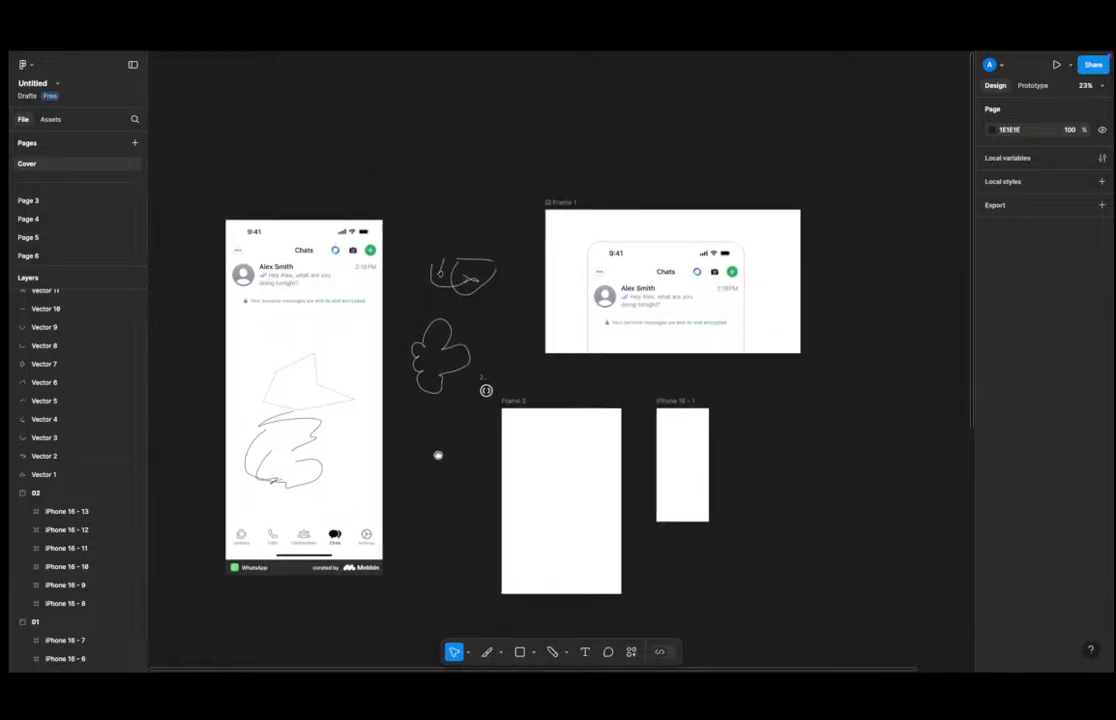
{"action": "left_click_drag", "start_coordinate": [398, 268], "coordinate": [487, 412]}
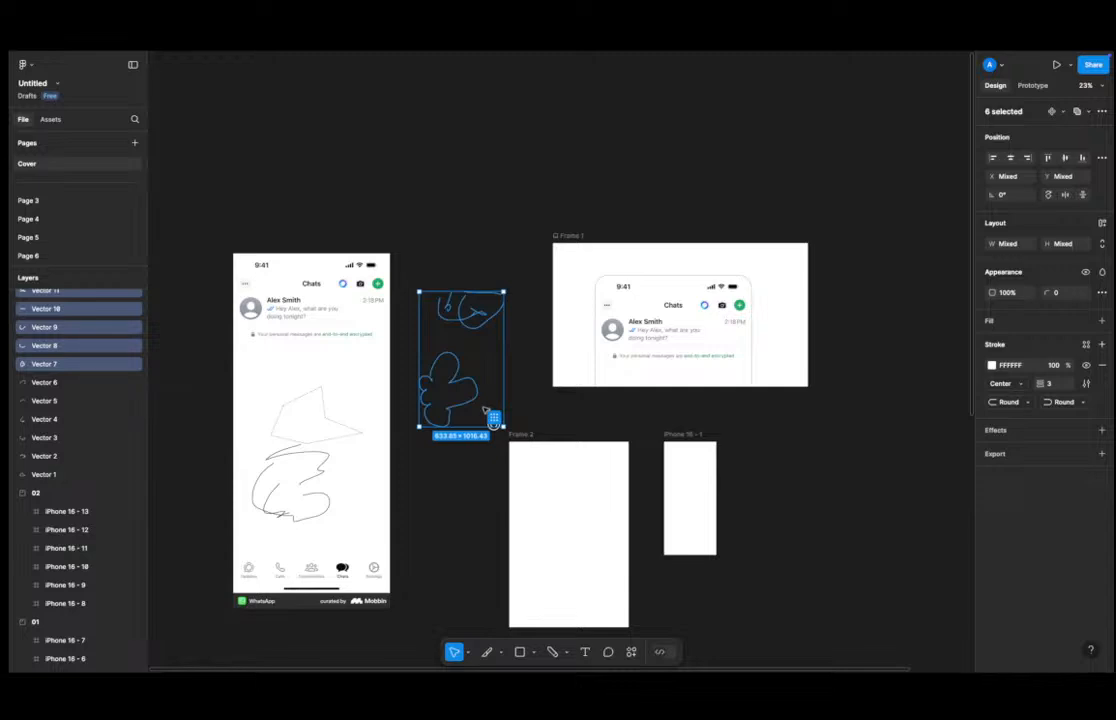
{"action": "key", "text": "Delete"}
Select and delete the Pen and Pencil drawings on the chat screenshot.
{"action": "left_click", "coordinate": [344, 390]}
{"action": "left_click_drag", "start_coordinate": [344, 389], "coordinate": [205, 387]}
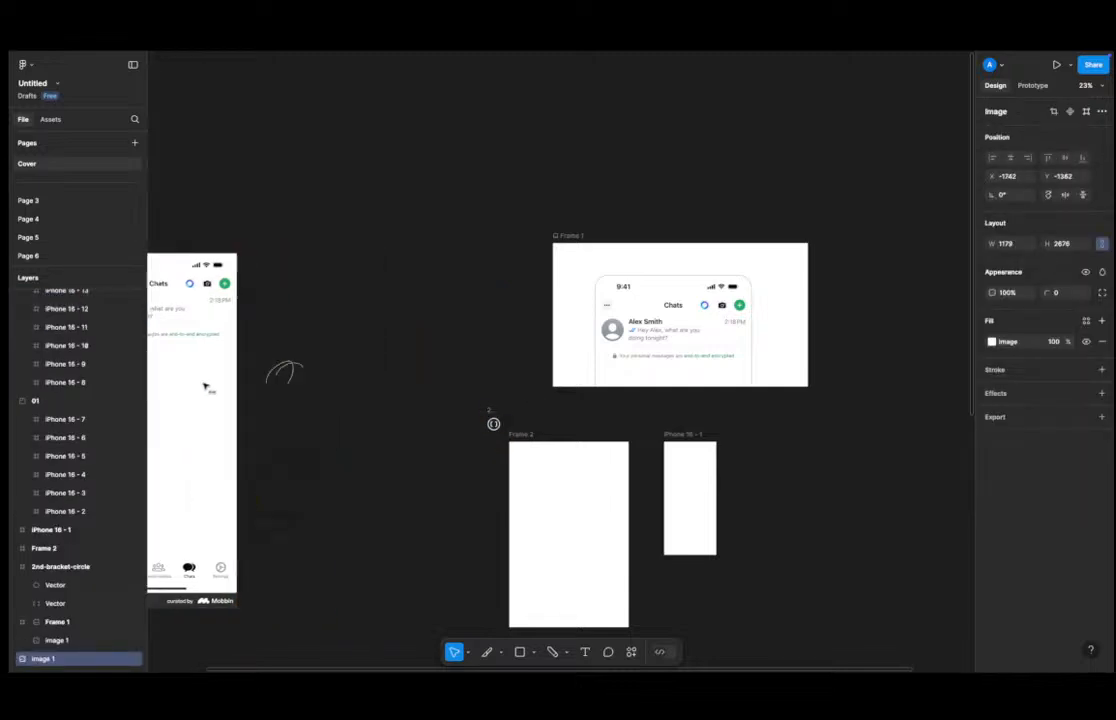
{"action": "key", "text": "ctrl+z"}
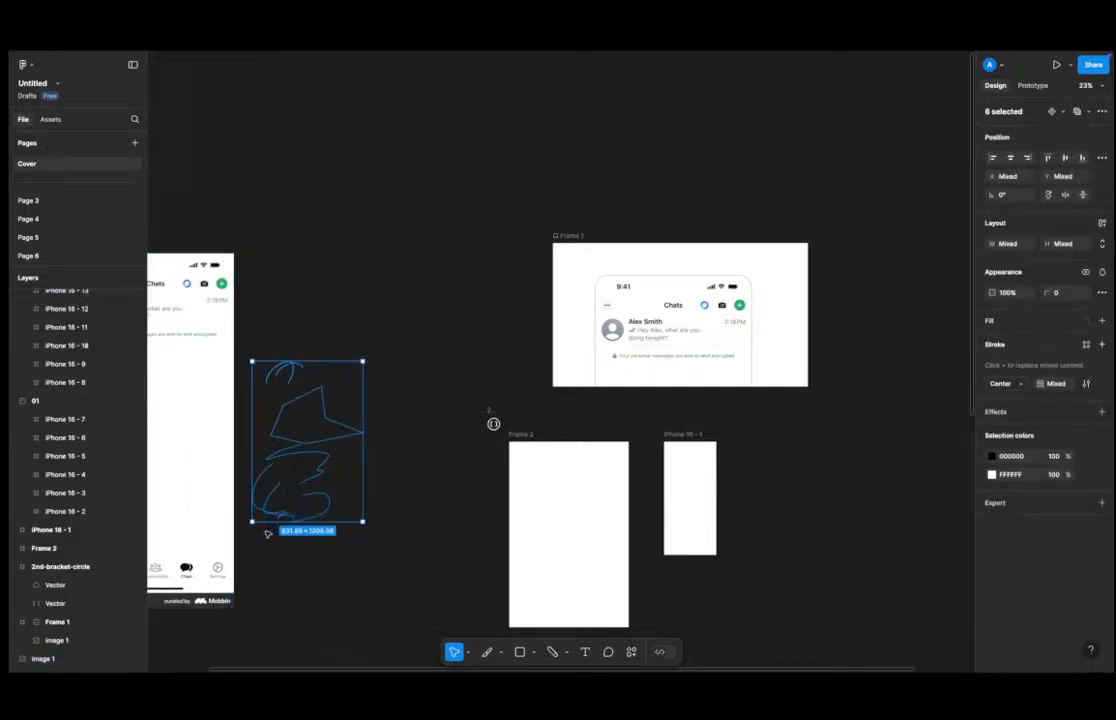
{"action": "key", "text": "Delete"}
Move the chat screenshot to the right, closer to Frame 1.
{"action": "scroll", "coordinate": [281, 446], "scroll_direction": "left", "scroll_amount": 5}
{"action": "left_click", "coordinate": [340, 411]}
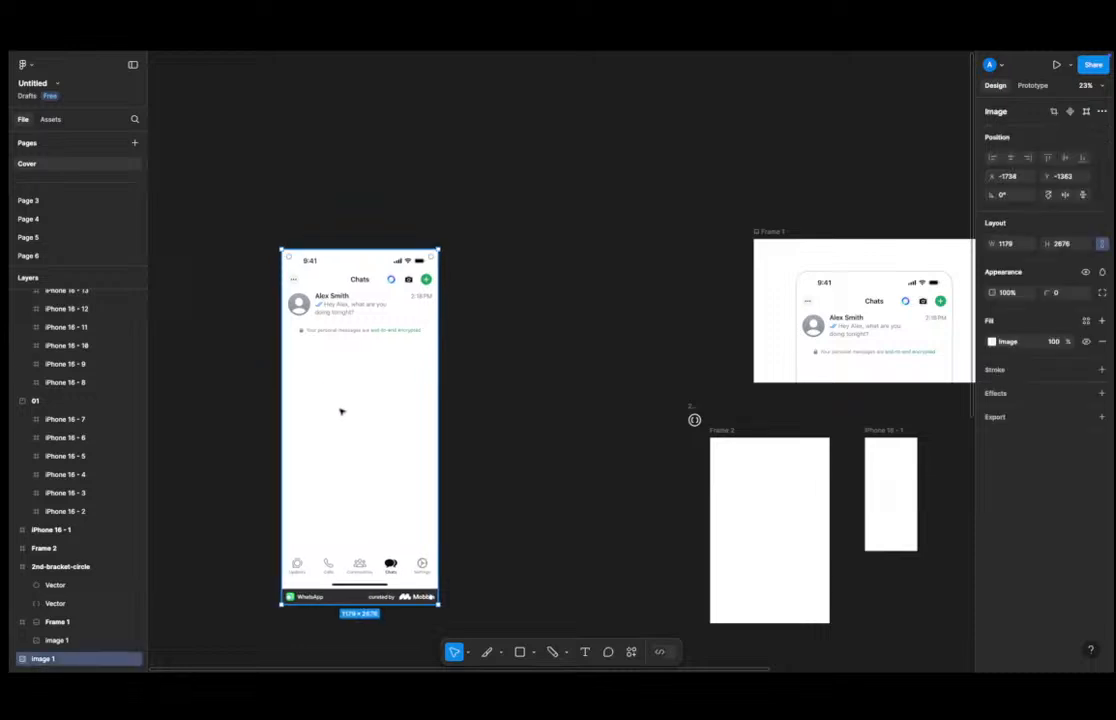
{"action": "left_click_drag", "start_coordinate": [340, 411], "coordinate": [448, 403]}
{"action": "left_click", "coordinate": [598, 403]}
{"action": "scroll", "coordinate": [506, 473], "scroll_direction": "down", "scroll_amount": 3}
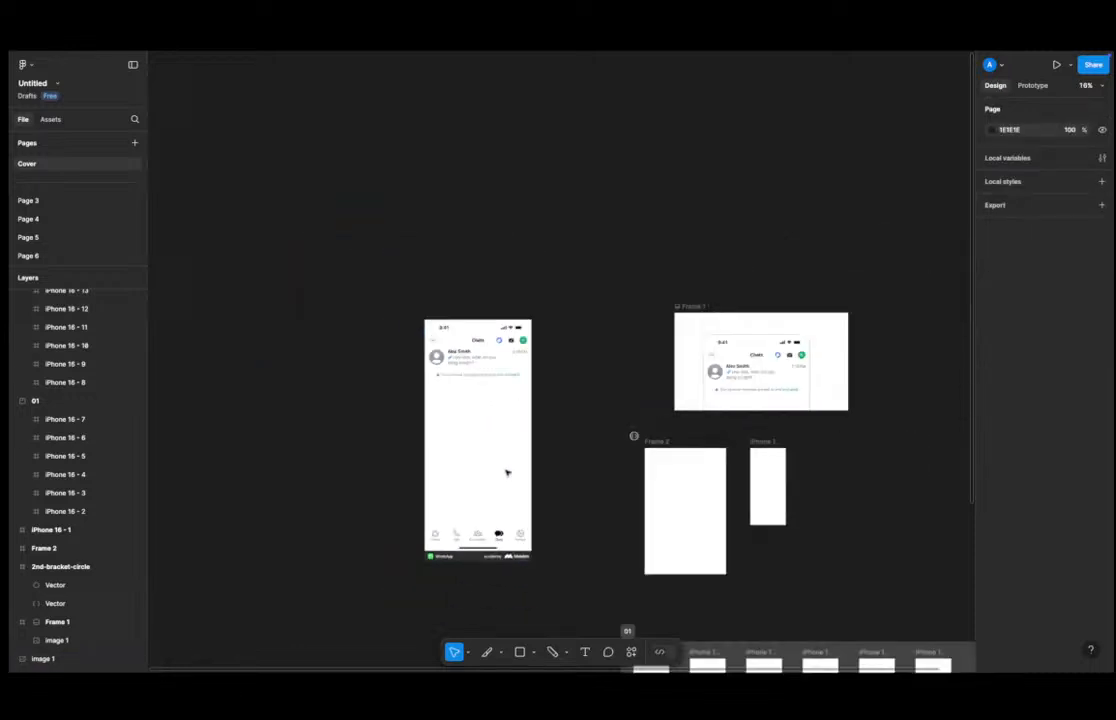
{"action": "scroll", "coordinate": [506, 473], "scroll_direction": "down", "scroll_amount": 2}
Open cursor chat and send the message "hga sdghjhsd jhjednb nhdf".
{"action": "key", "text": "c"}
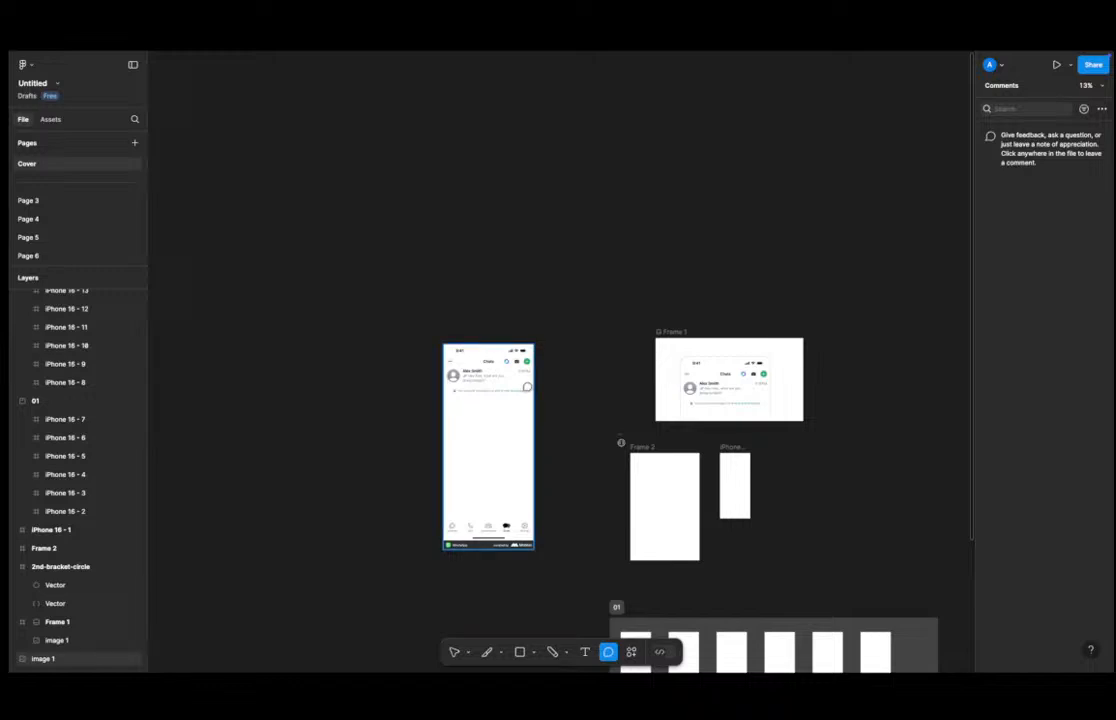
{"action": "key", "text": "Escape"}
{"action": "key", "text": "slash"}
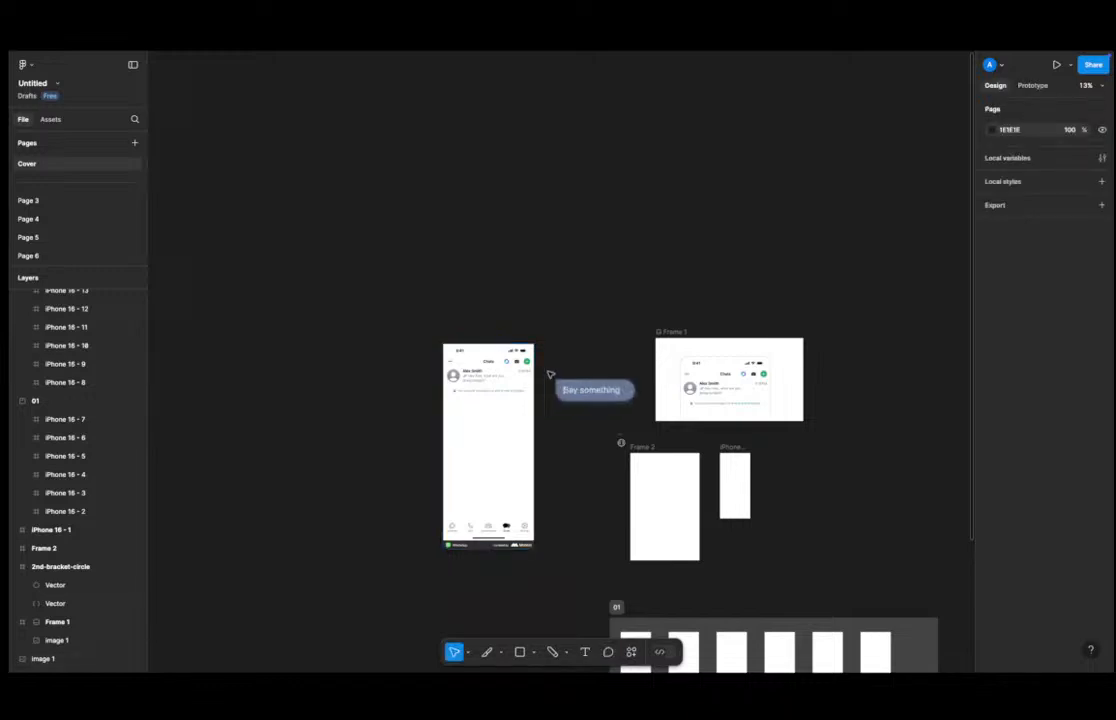
{"action": "type", "text": "hga sdghjhsd jhjednb nhdf"}
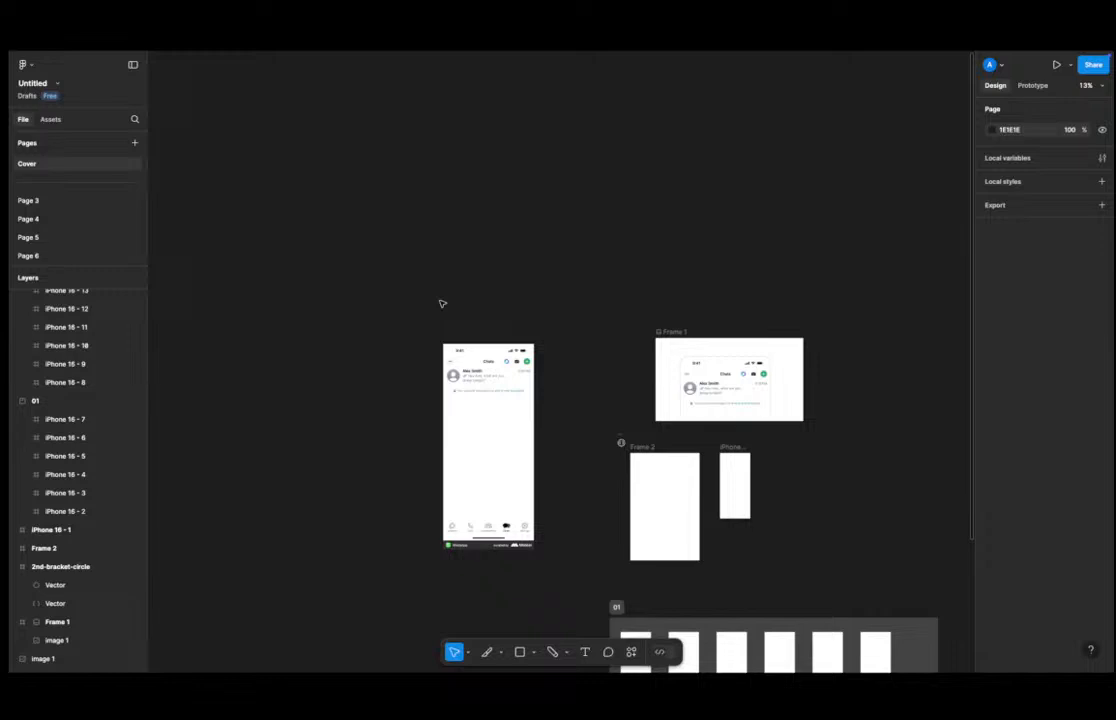
Start a comment on the chat screenshot's header with "hello\" and a mention of your own account.
{"action": "left_click", "coordinate": [482, 373]}
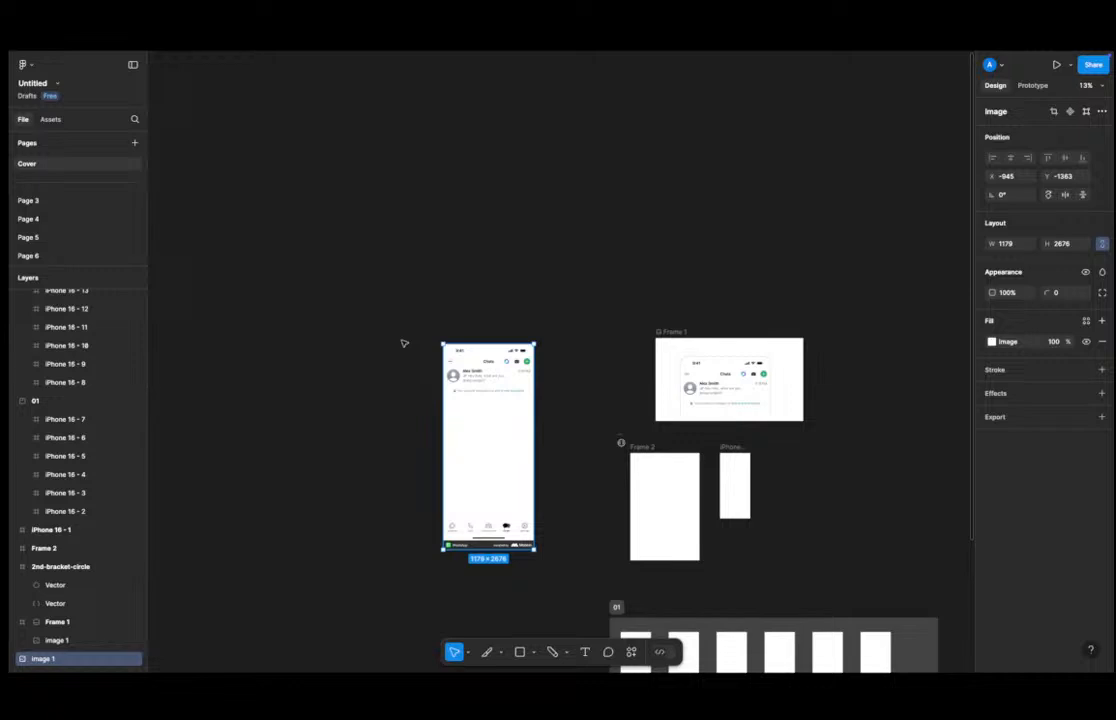
{"action": "left_click", "coordinate": [491, 325]}
{"action": "key", "text": "c"}
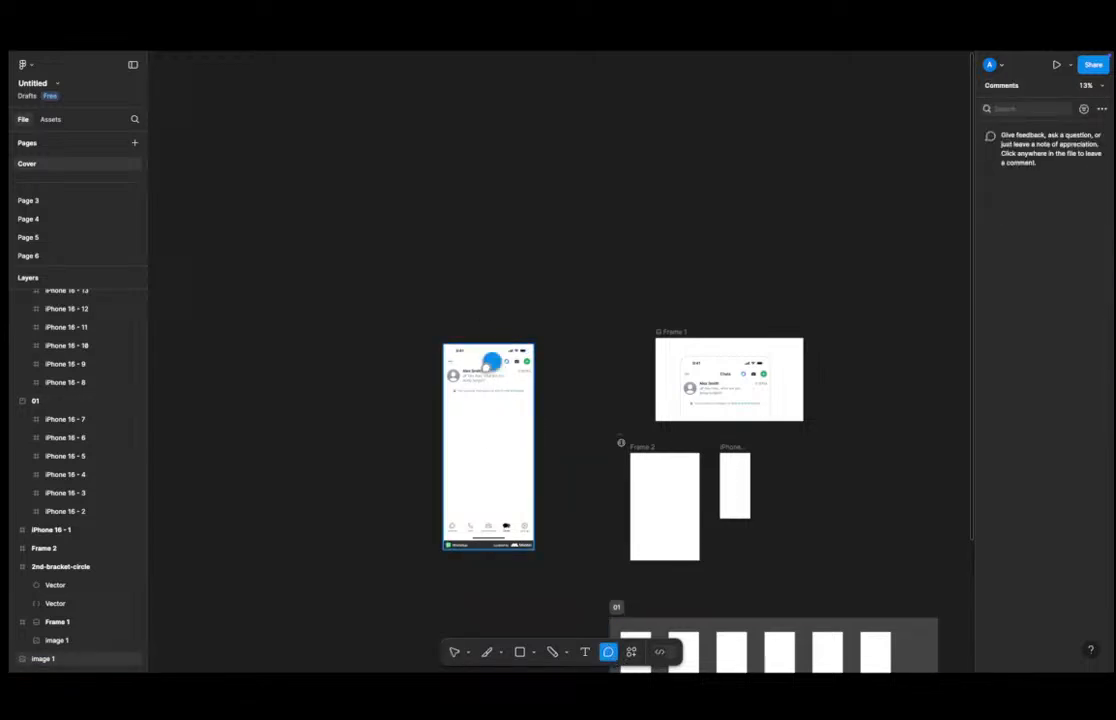
{"action": "left_click", "coordinate": [491, 361]}
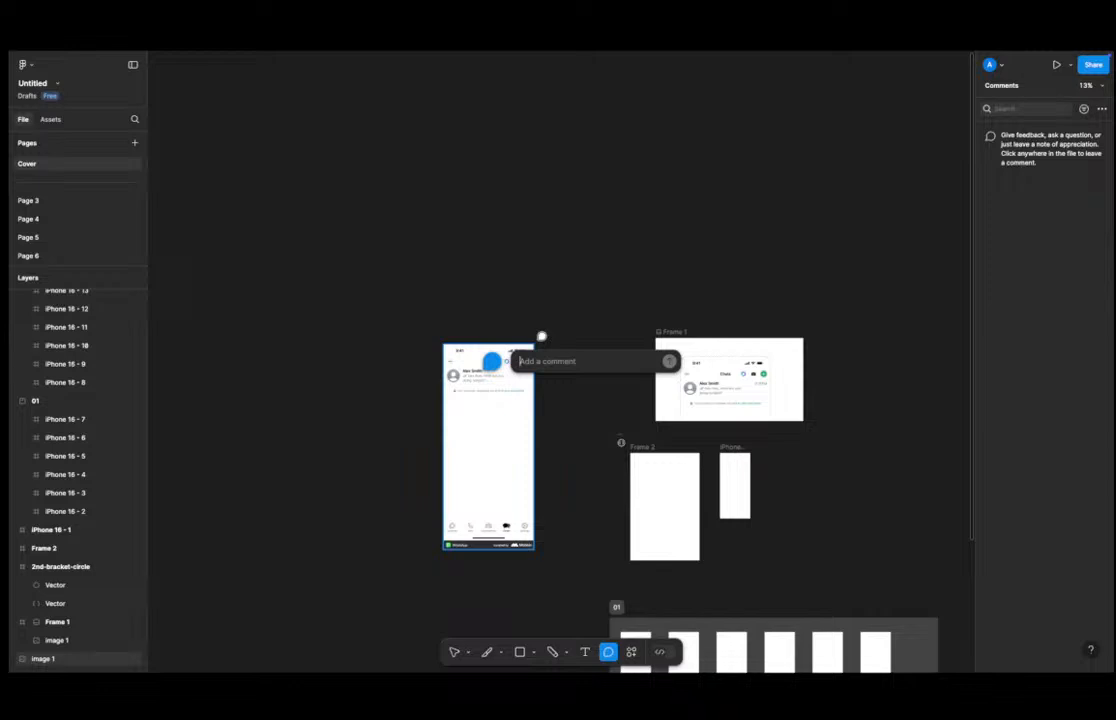
{"action": "type", "text": "he"}
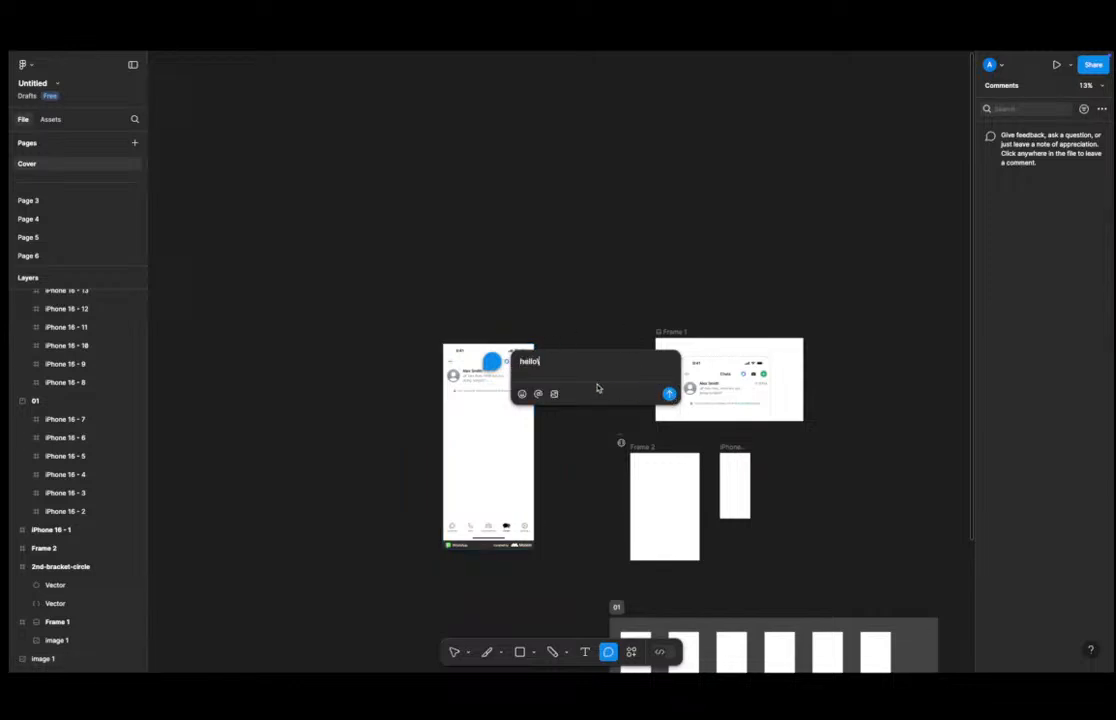
{"action": "type", "text": "llo\\"}
{"action": "key", "text": "shift+Return"}
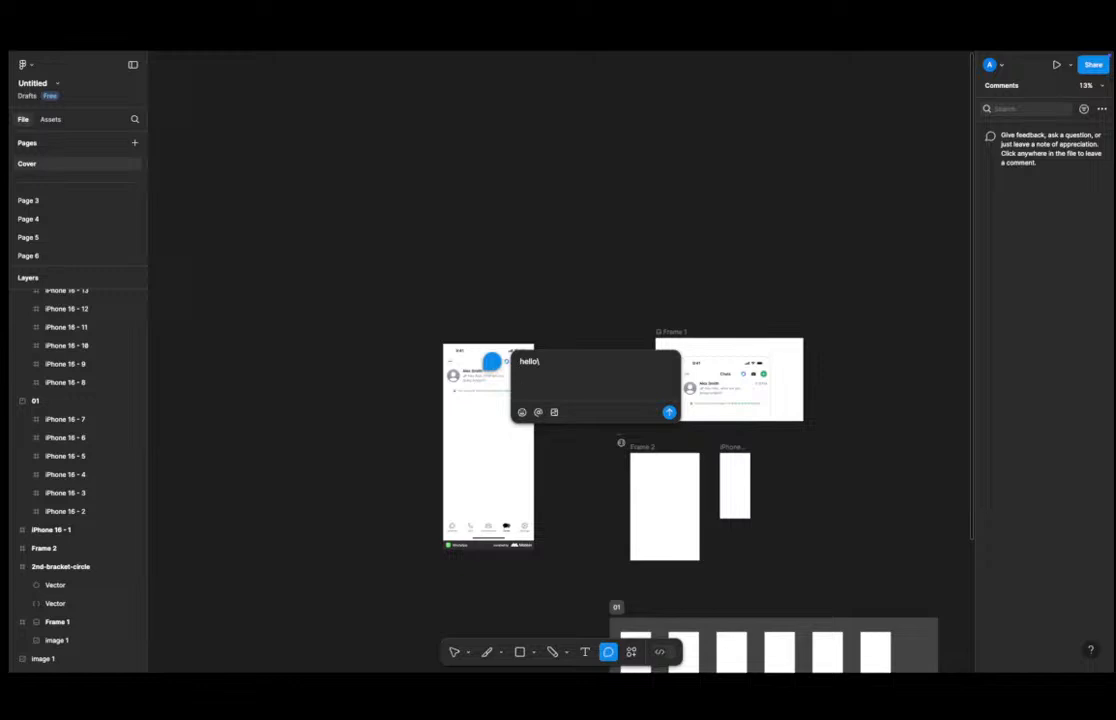
{"action": "left_click", "coordinate": [539, 412]}
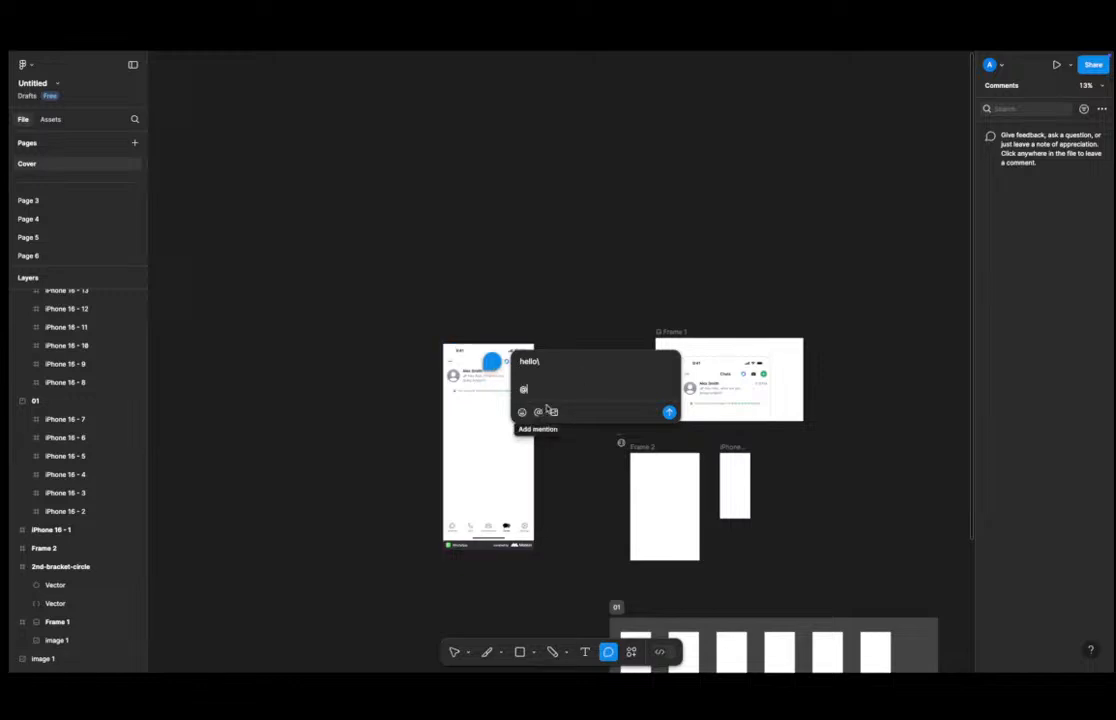
{"action": "type", "text": "hhsjhsh"}
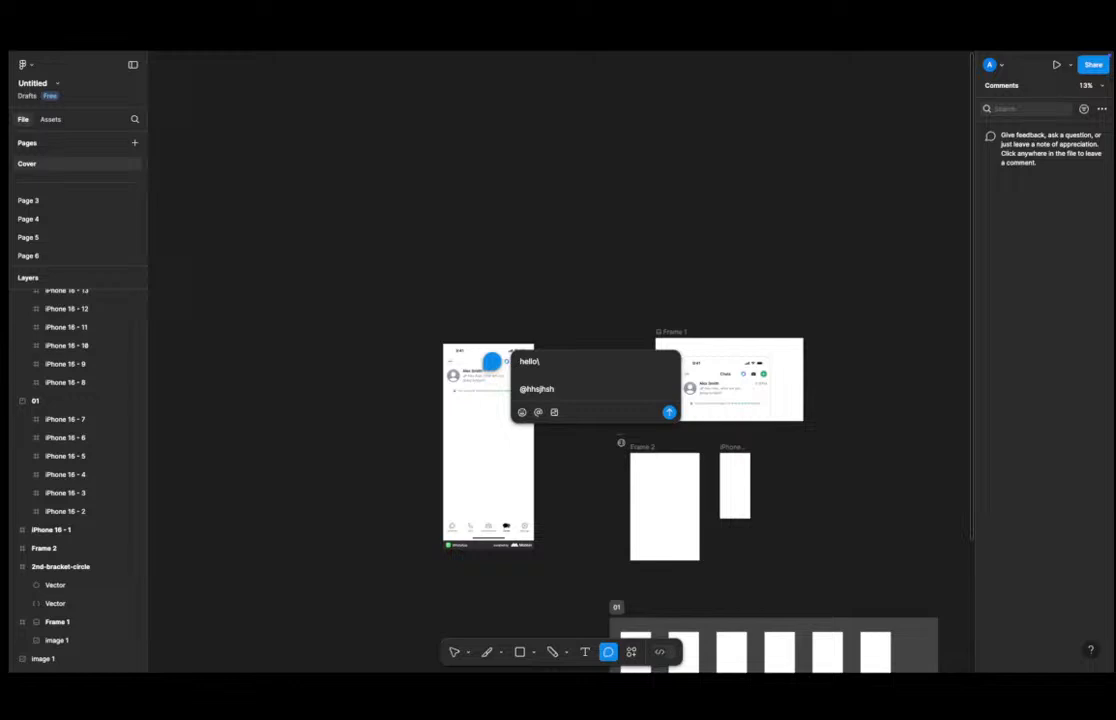
{"action": "type", "text": "ade"}
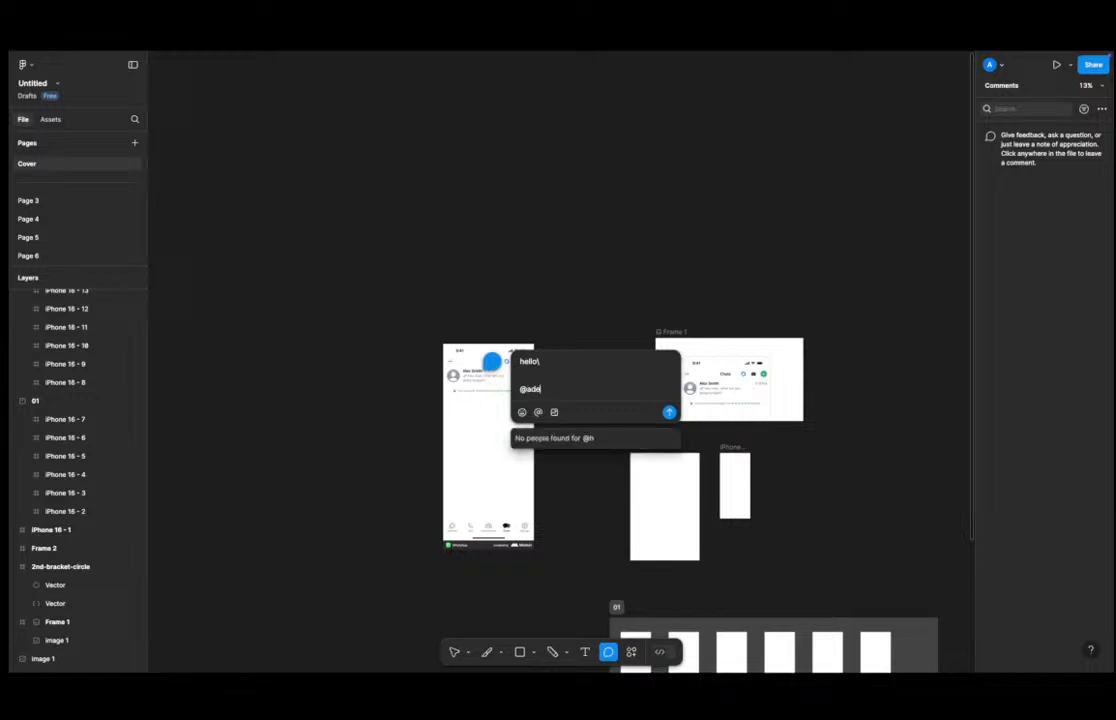
{"action": "key", "text": "BackSpace"}
{"action": "key", "text": "BackSpace"}
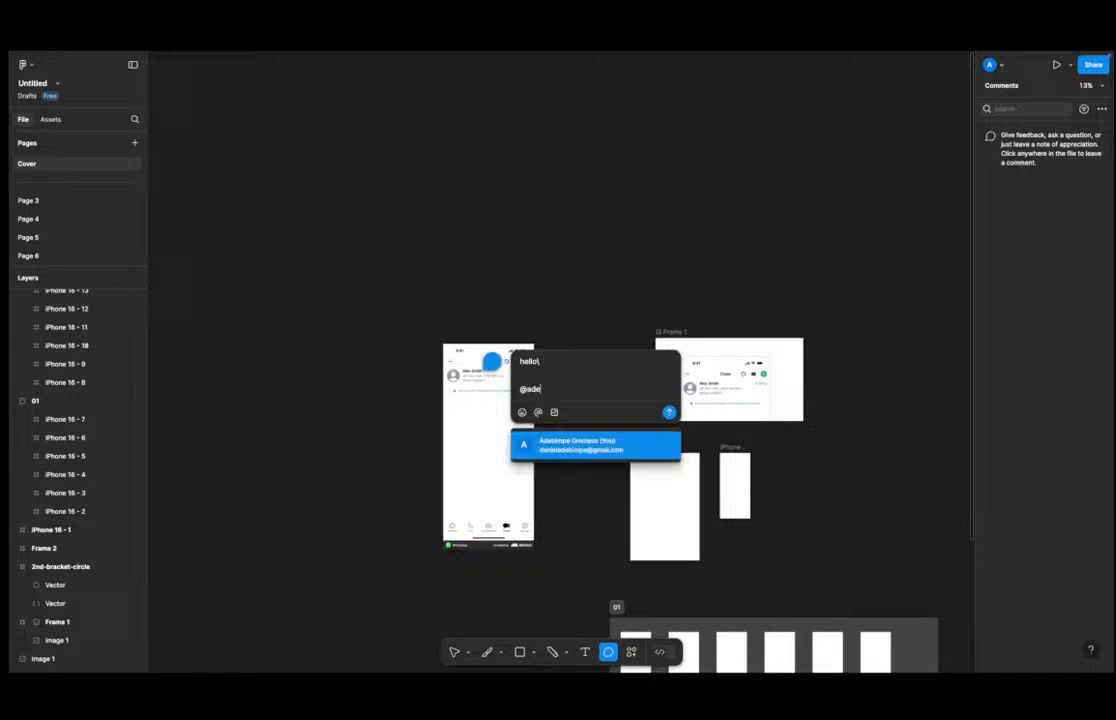
{"action": "left_click", "coordinate": [620, 442]}
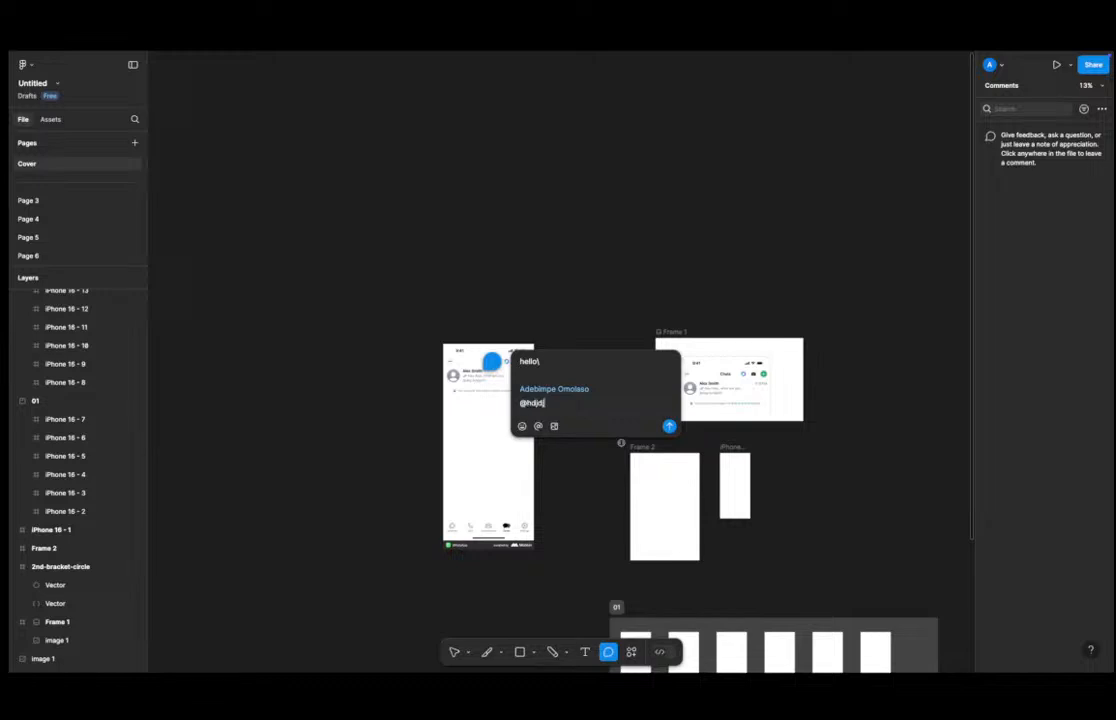
Clear the draft comment, enter "heklekel" instead and post it.
{"action": "key", "text": "BackSpace"}
{"action": "key", "text": "BackSpace"}
{"action": "key", "text": "BackSpace"}
{"action": "key", "text": "BackSpace"}
{"action": "key", "text": "super+a"}
{"action": "key", "text": "BackSpace"}
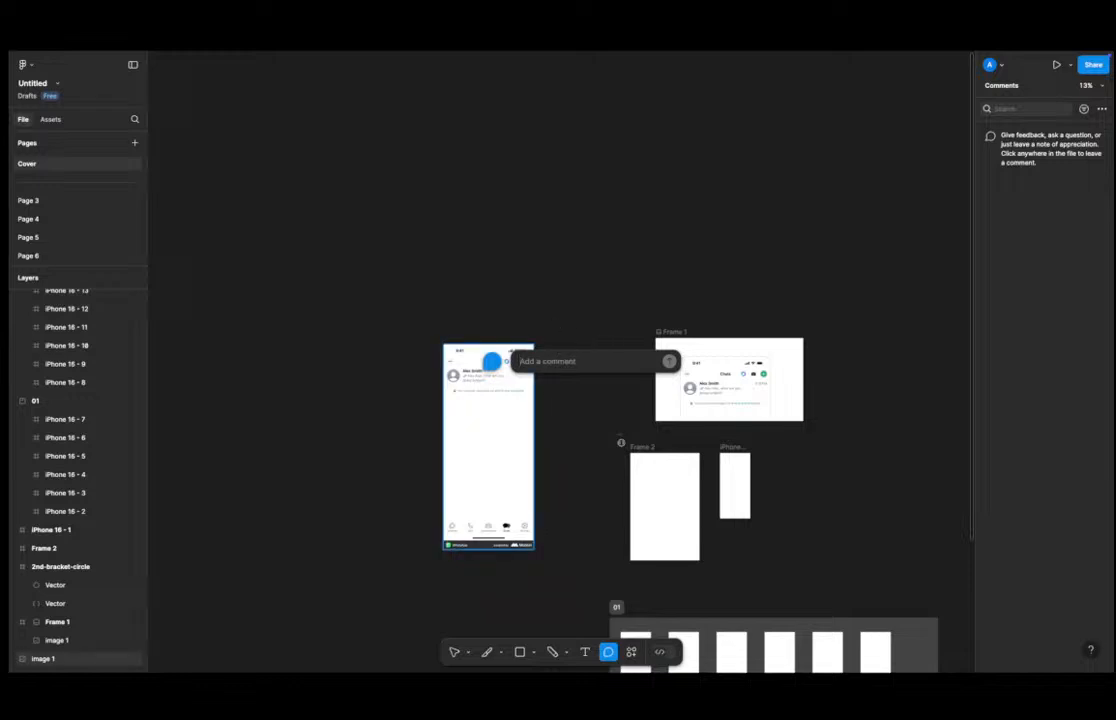
{"action": "type", "text": "hekleikel"}
{"action": "key", "text": "Return"}
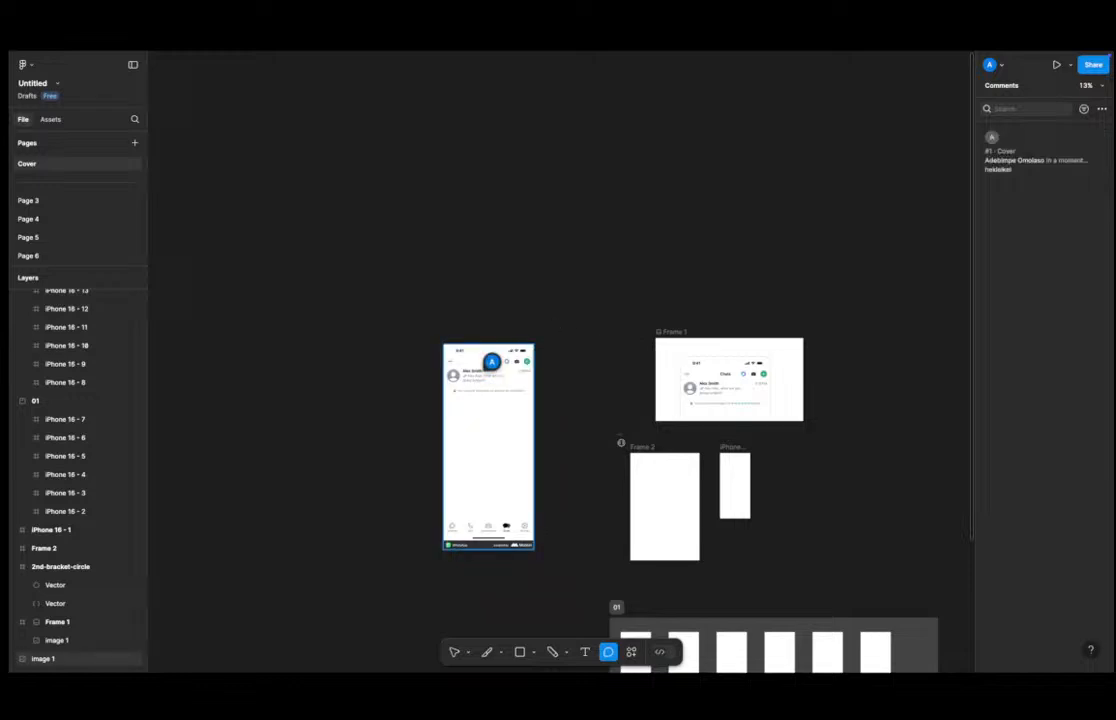
{"action": "key", "text": "Escape"}
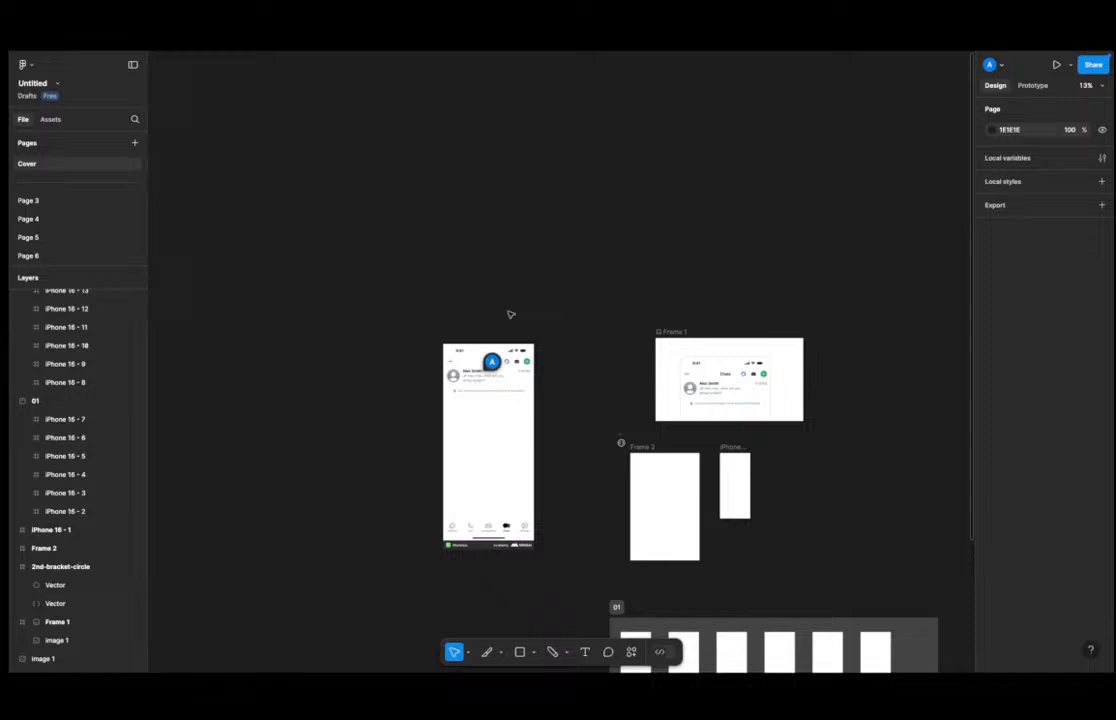
Hide comments on the canvas and show them again.
{"action": "right_click", "coordinate": [518, 267]}
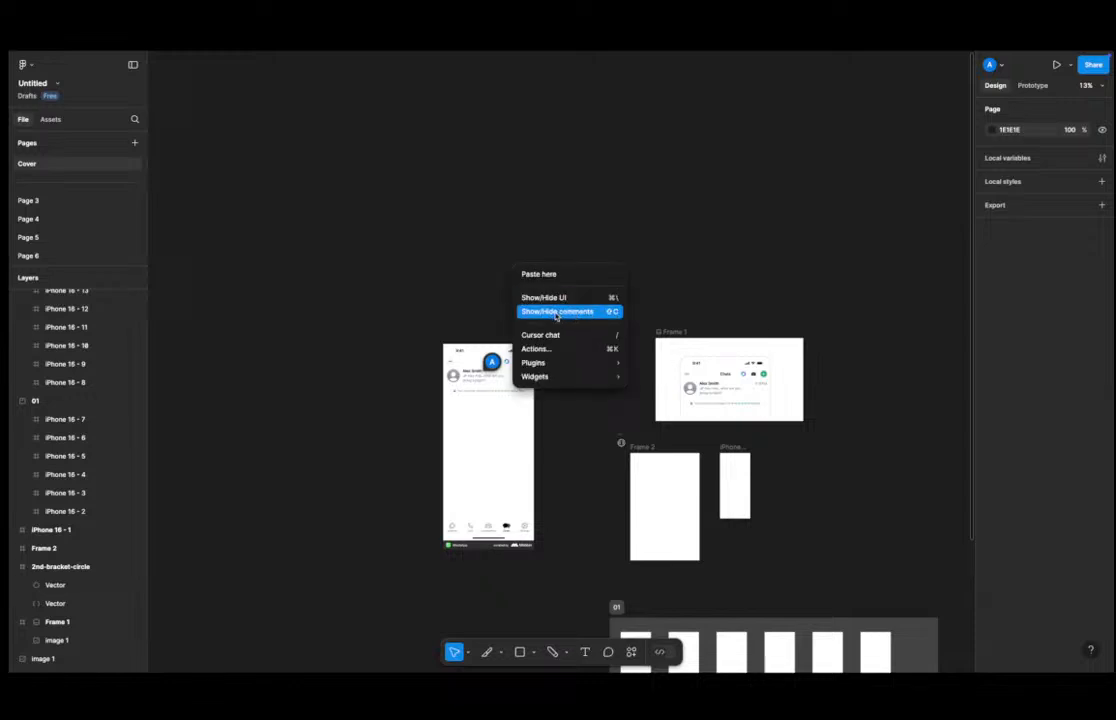
{"action": "left_click", "coordinate": [448, 314]}
{"action": "right_click", "coordinate": [474, 306]}
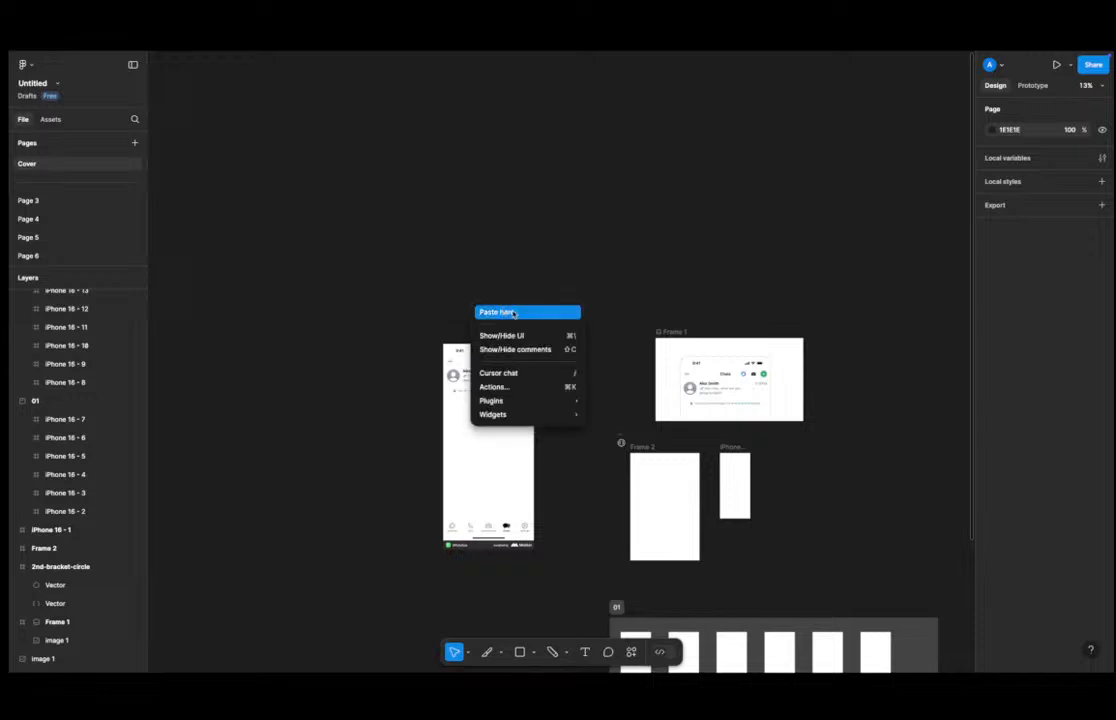
{"action": "left_click", "coordinate": [530, 350]}
{"action": "scroll", "coordinate": [543, 386], "scroll_direction": "up", "scroll_amount": 3}
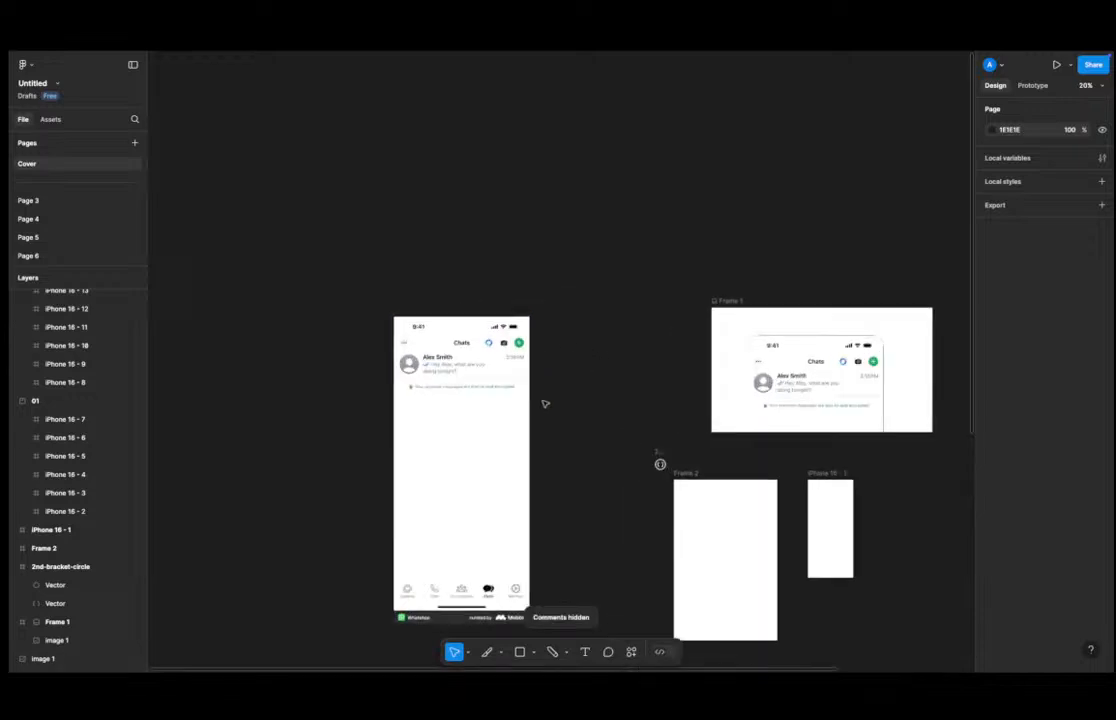
{"action": "key", "text": "shift+c"}
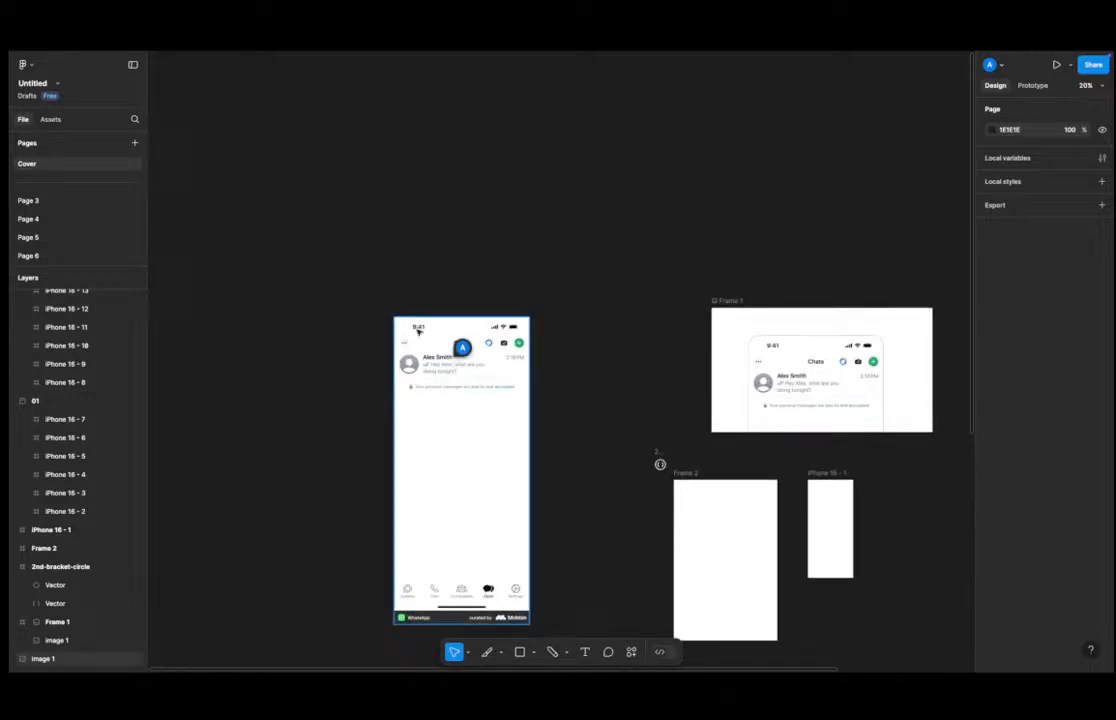
Open the posted comment thread on the chat screenshot, close it and reopen it.
{"action": "left_click", "coordinate": [483, 348]}
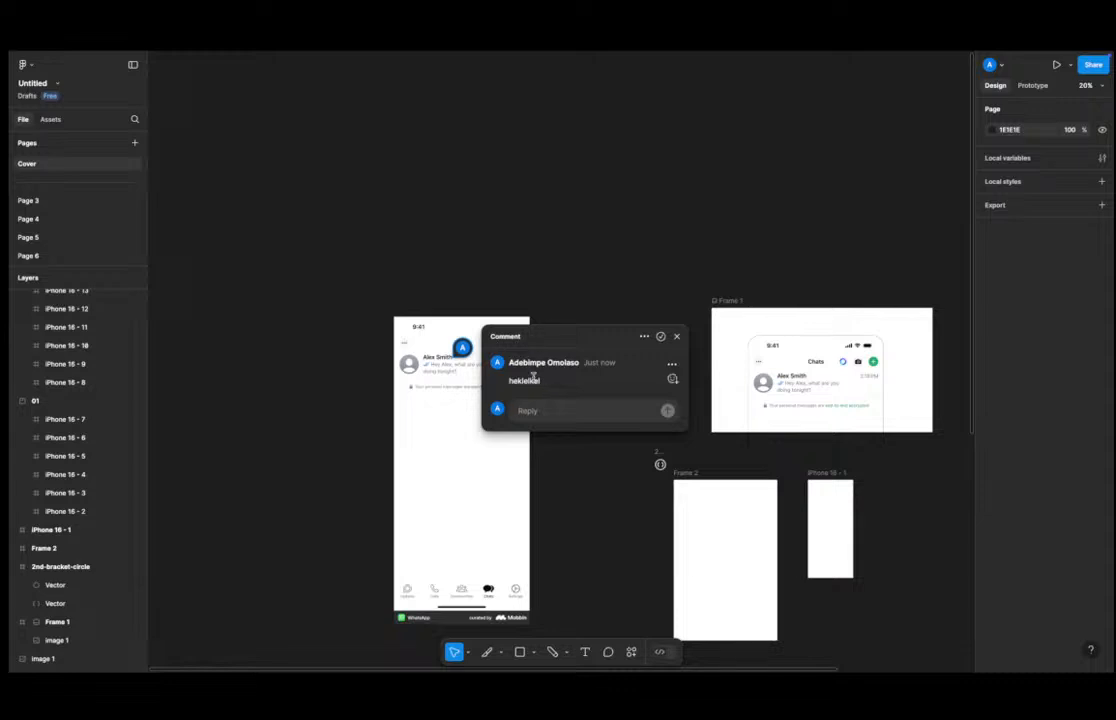
{"action": "left_click", "coordinate": [672, 334]}
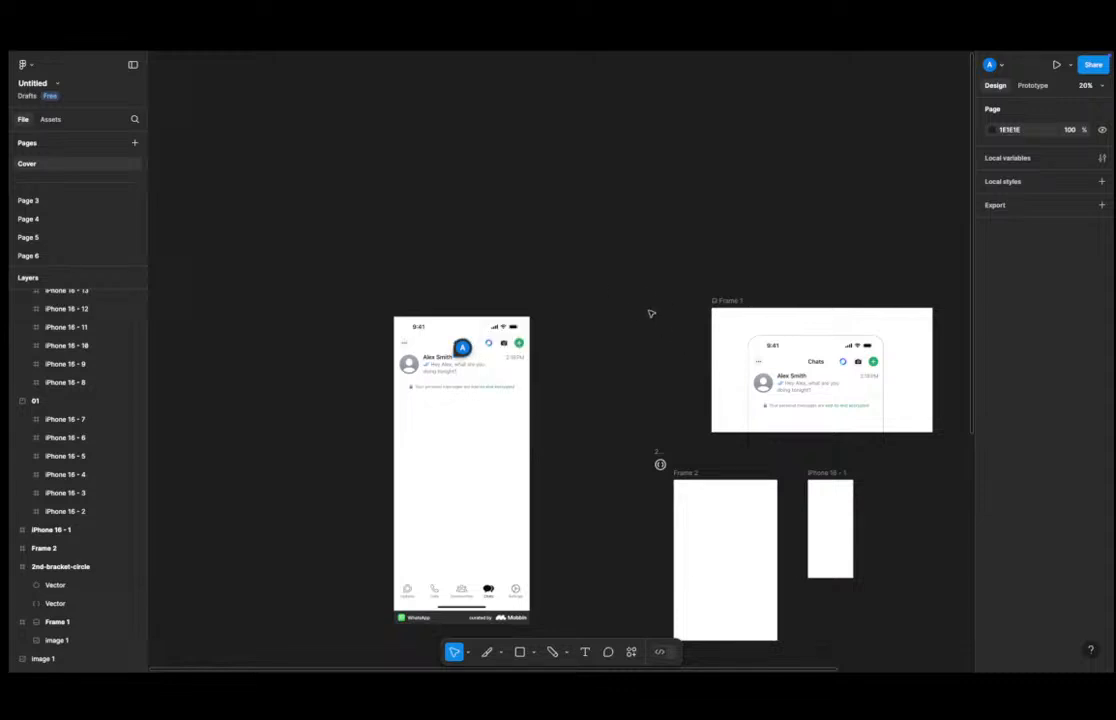
{"action": "left_click", "coordinate": [476, 345]}
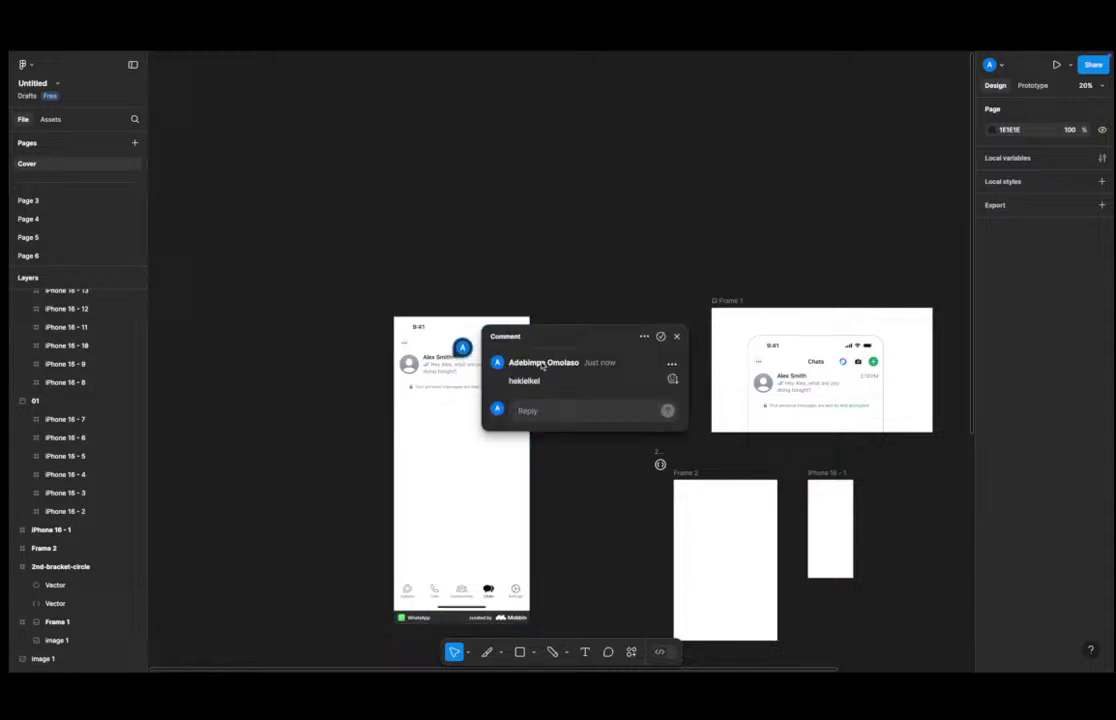
{"action": "left_click", "coordinate": [553, 410]}
{"action": "type", "text": "bdb"}
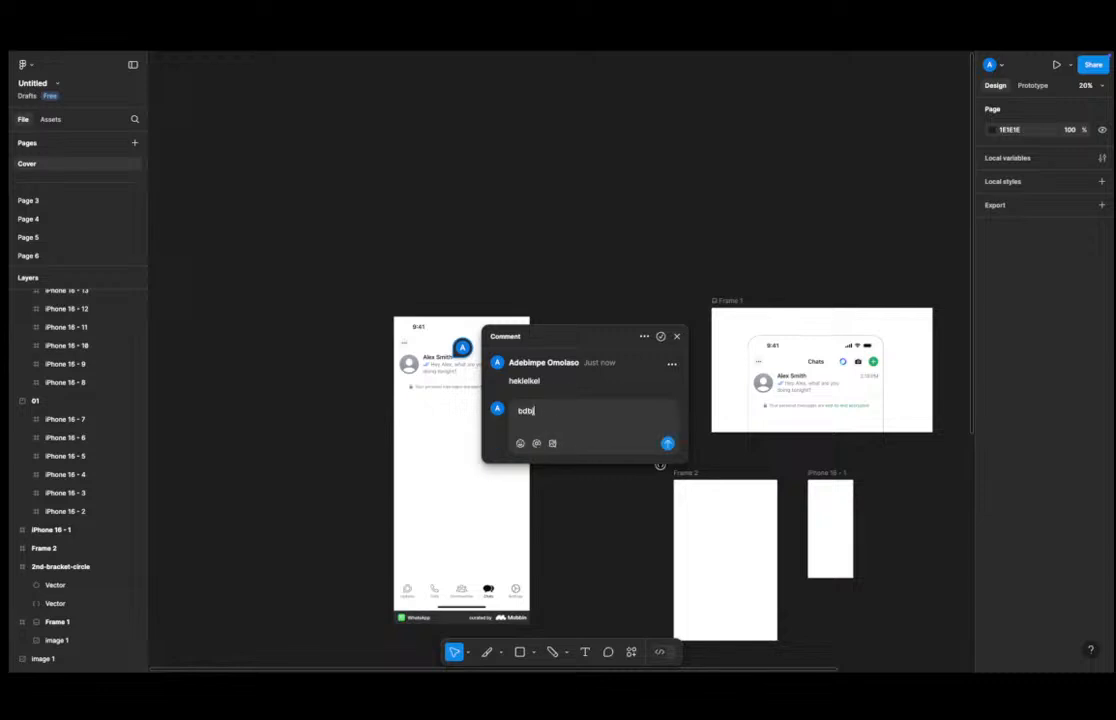
{"action": "key", "text": "super+a"}
{"action": "key", "text": "BackSpace"}
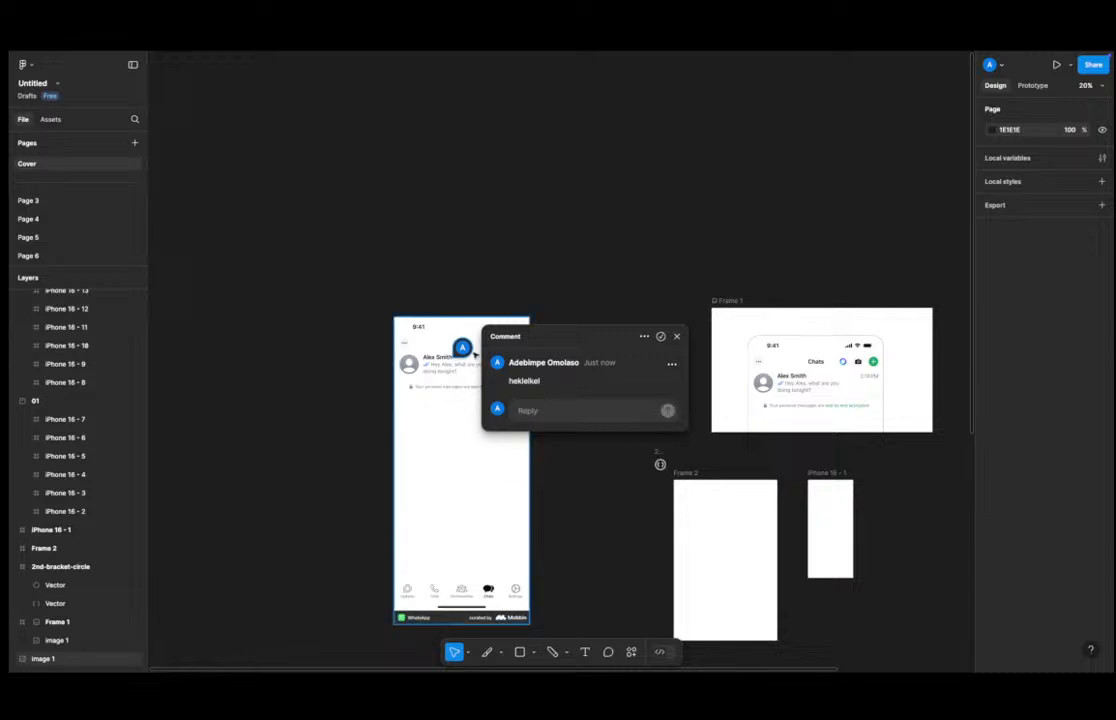
{"action": "left_click", "coordinate": [594, 275]}
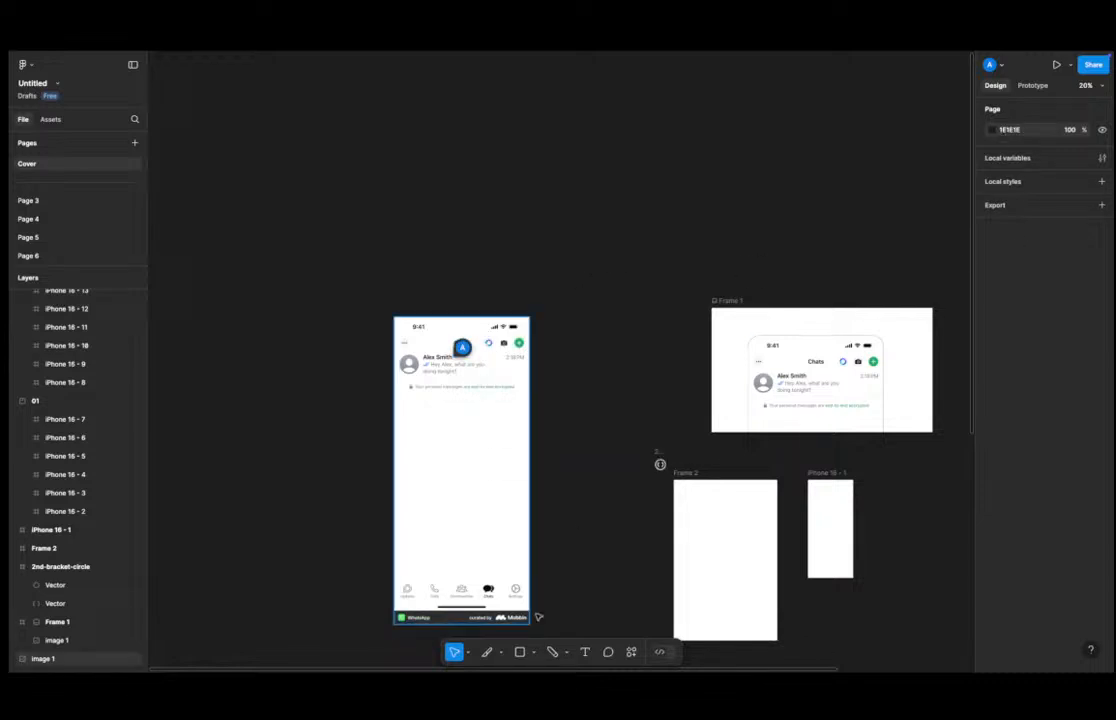
Open the comments panel and select the posted comment to view its thread.
{"action": "left_click", "coordinate": [608, 652]}
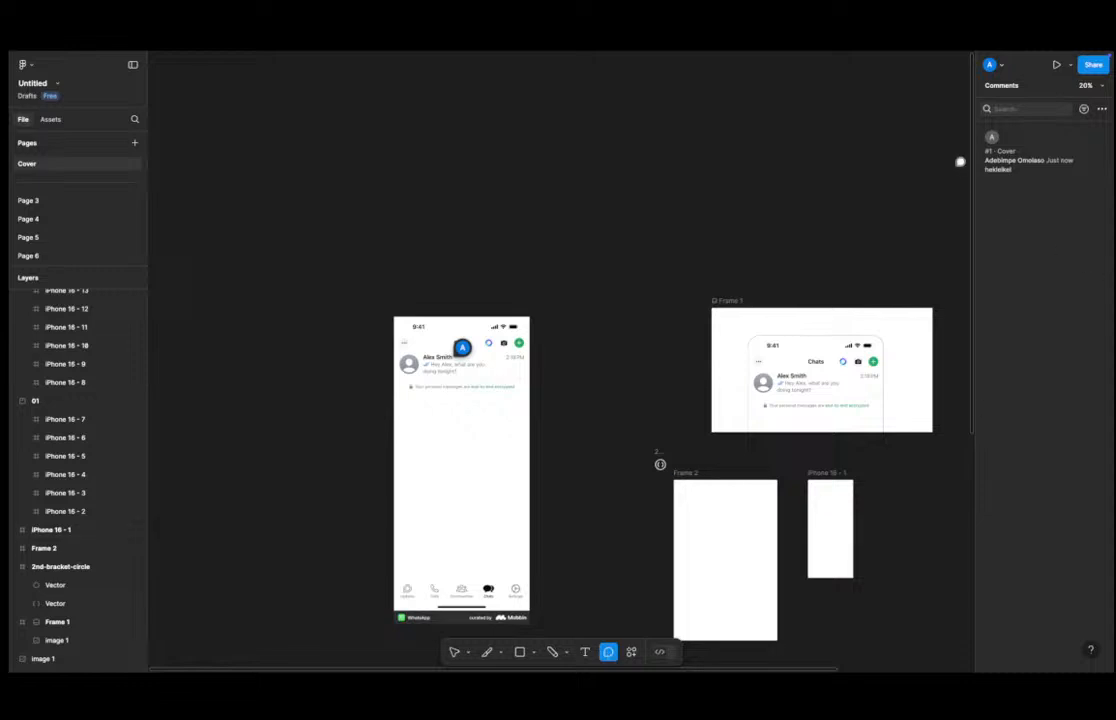
{"action": "left_click", "coordinate": [1018, 160]}
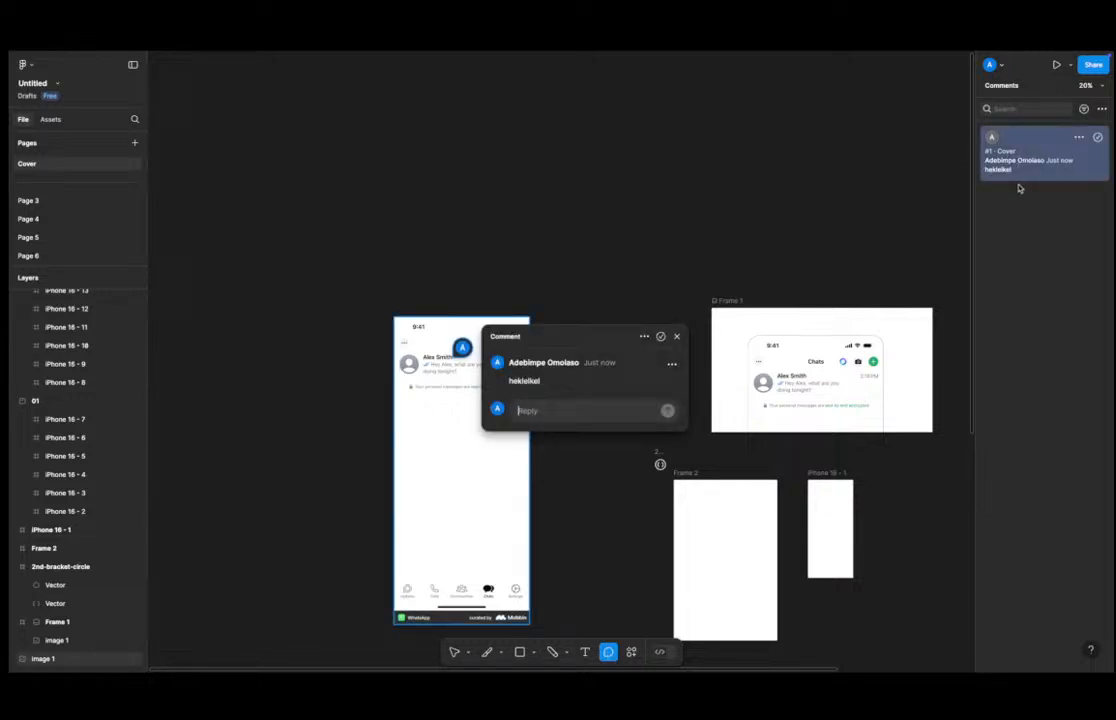
Close the comment thread and browse the Actions menu's Assets and Plugins & widgets tabs.
{"action": "left_click", "coordinate": [676, 336]}
{"action": "left_click", "coordinate": [631, 652]}
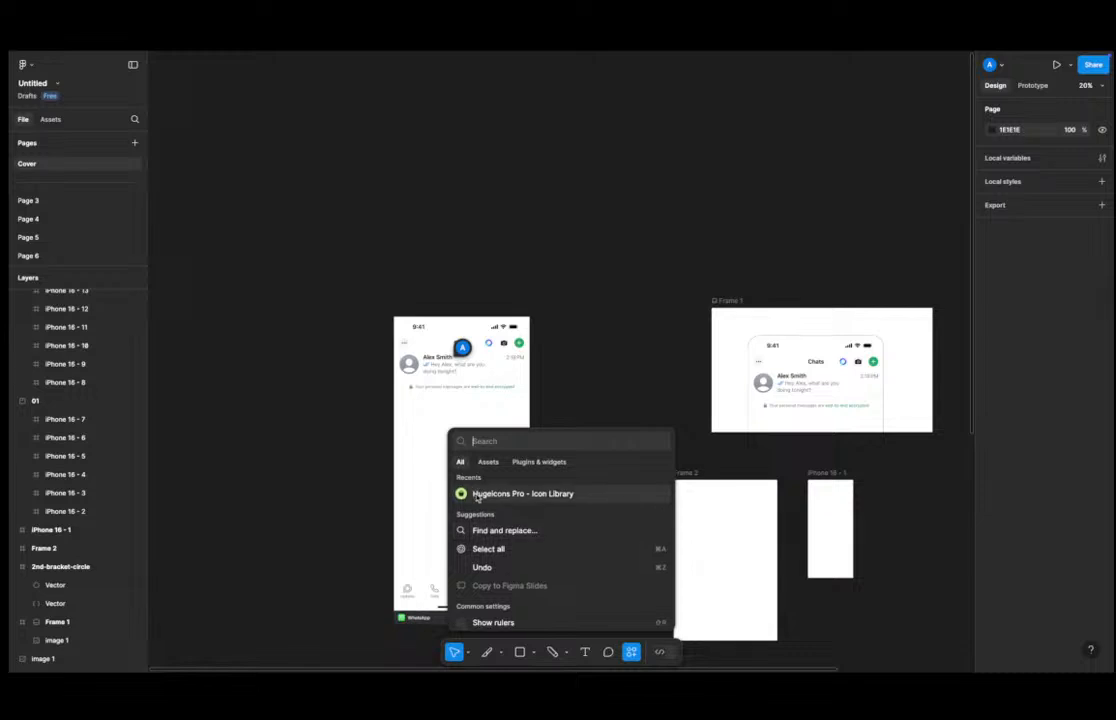
{"action": "scroll", "coordinate": [477, 497], "scroll_direction": "down", "scroll_amount": 3}
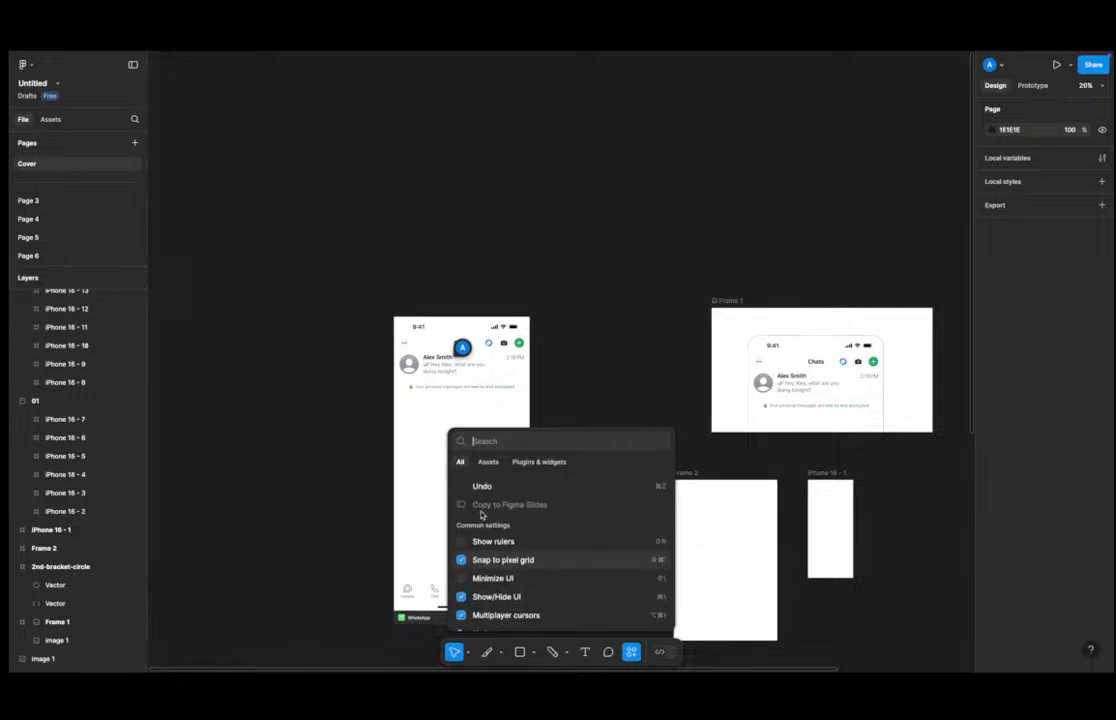
{"action": "scroll", "coordinate": [481, 515], "scroll_direction": "down", "scroll_amount": 2}
{"action": "scroll", "coordinate": [484, 516], "scroll_direction": "up", "scroll_amount": 5}
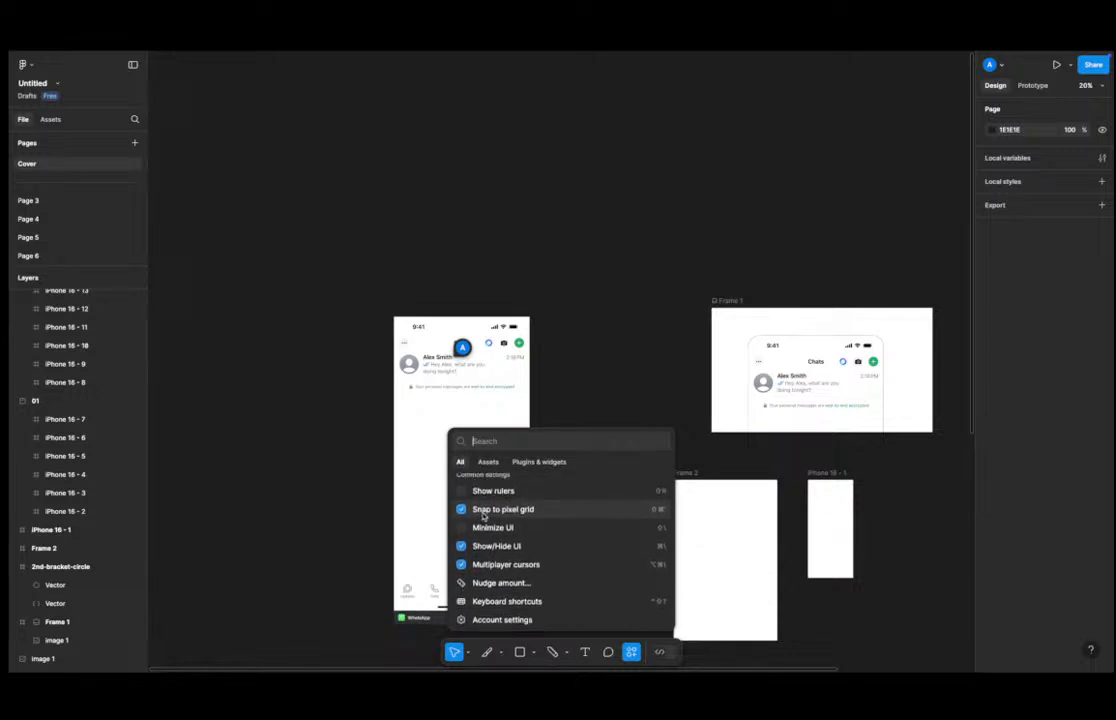
{"action": "left_click", "coordinate": [488, 462]}
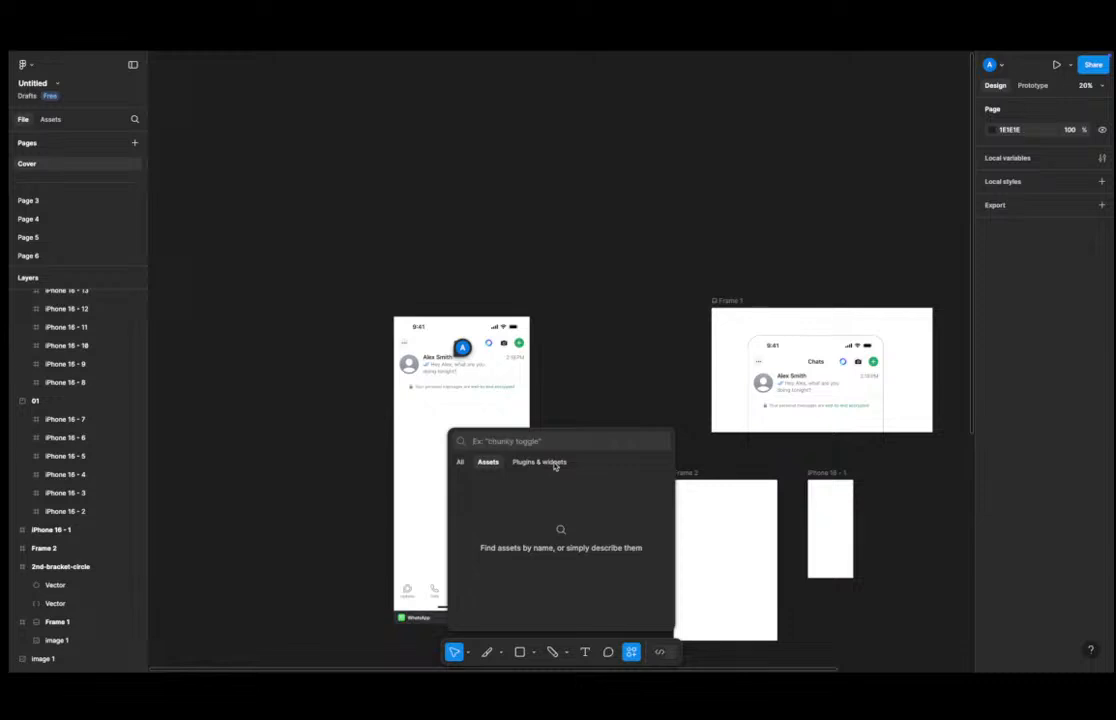
{"action": "left_click", "coordinate": [540, 463]}
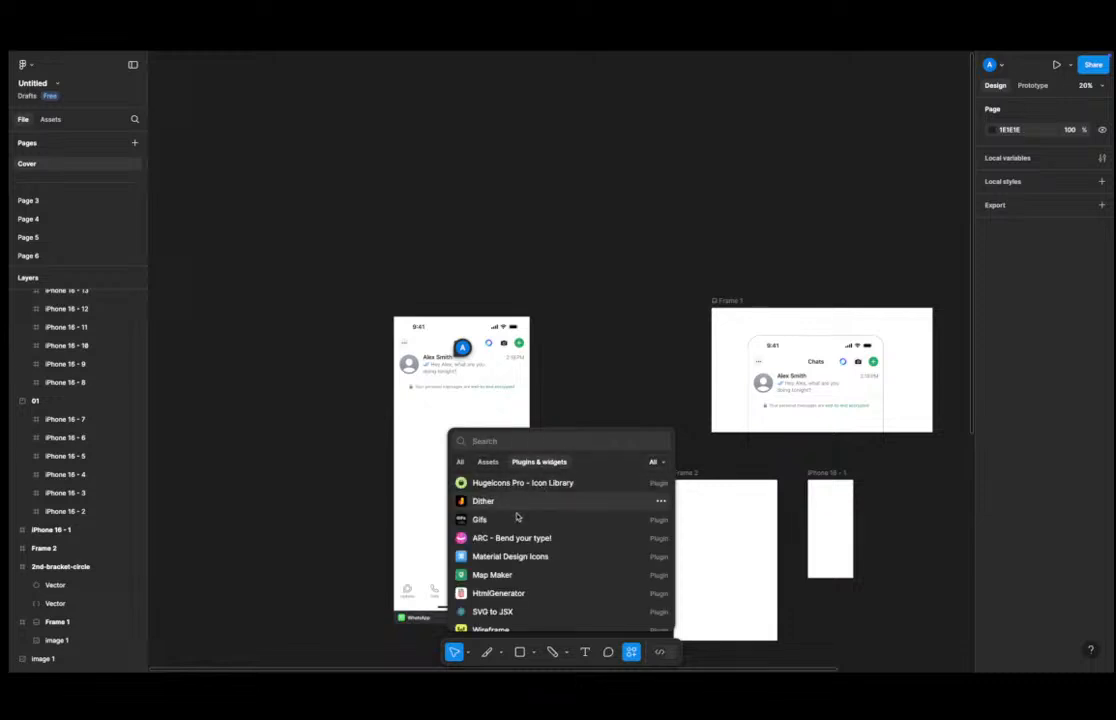
{"action": "left_click", "coordinate": [488, 463]}
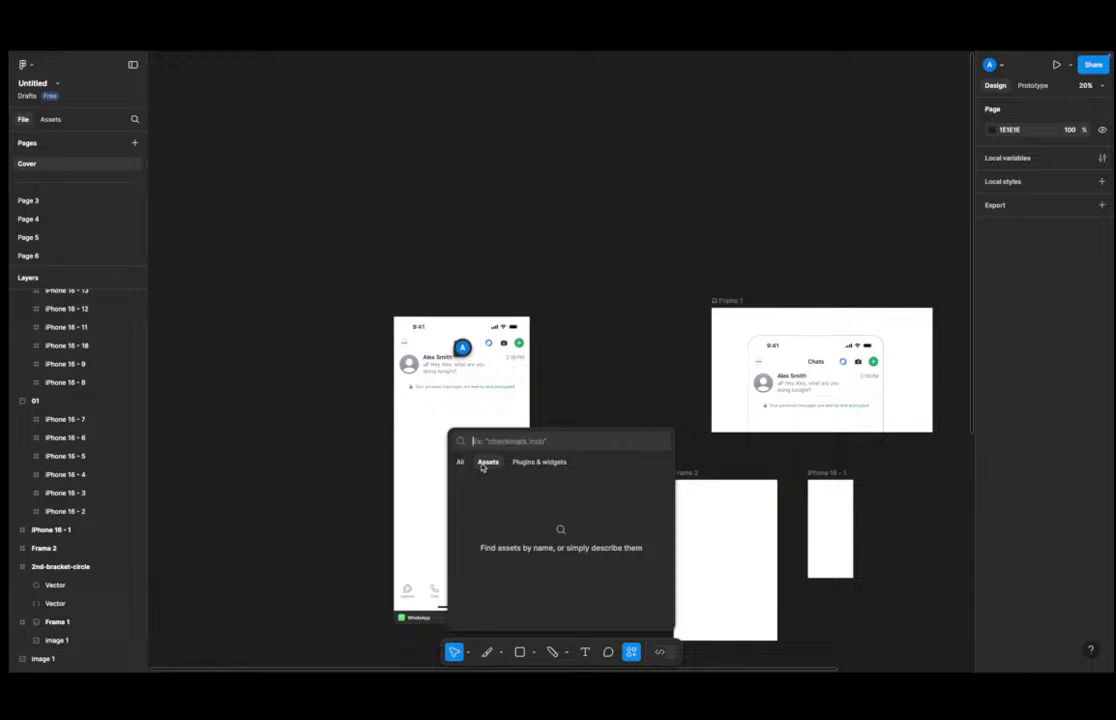
{"action": "key", "text": "Escape"}
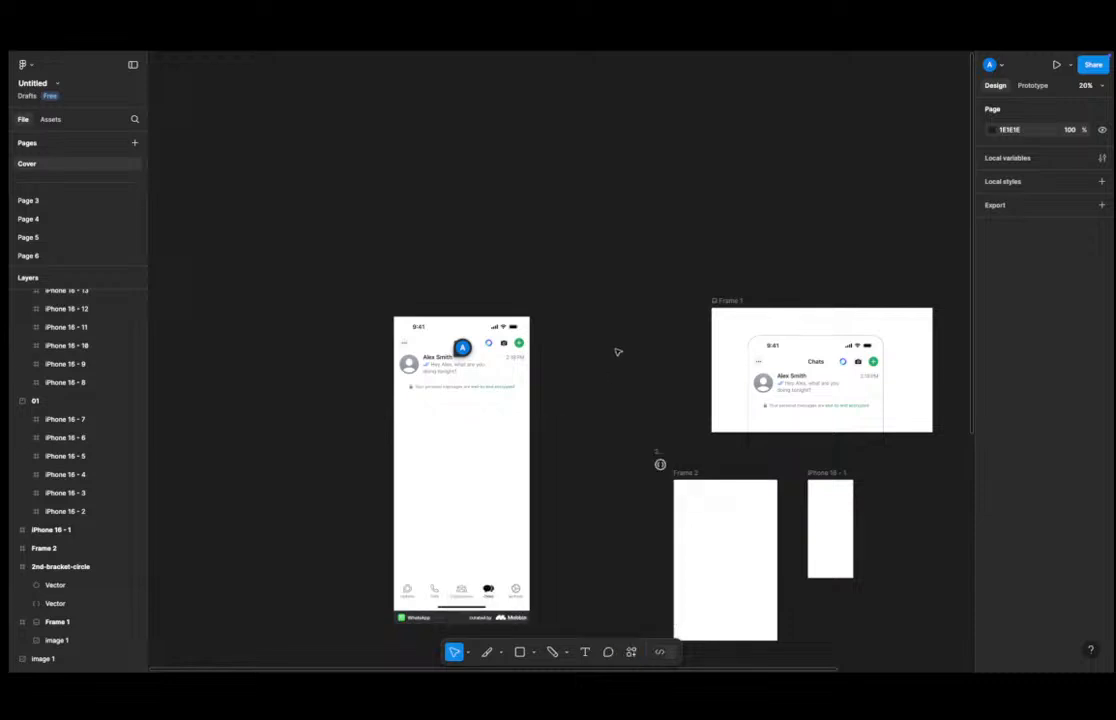
{"action": "scroll", "coordinate": [483, 386], "scroll_direction": "up", "scroll_amount": 3}
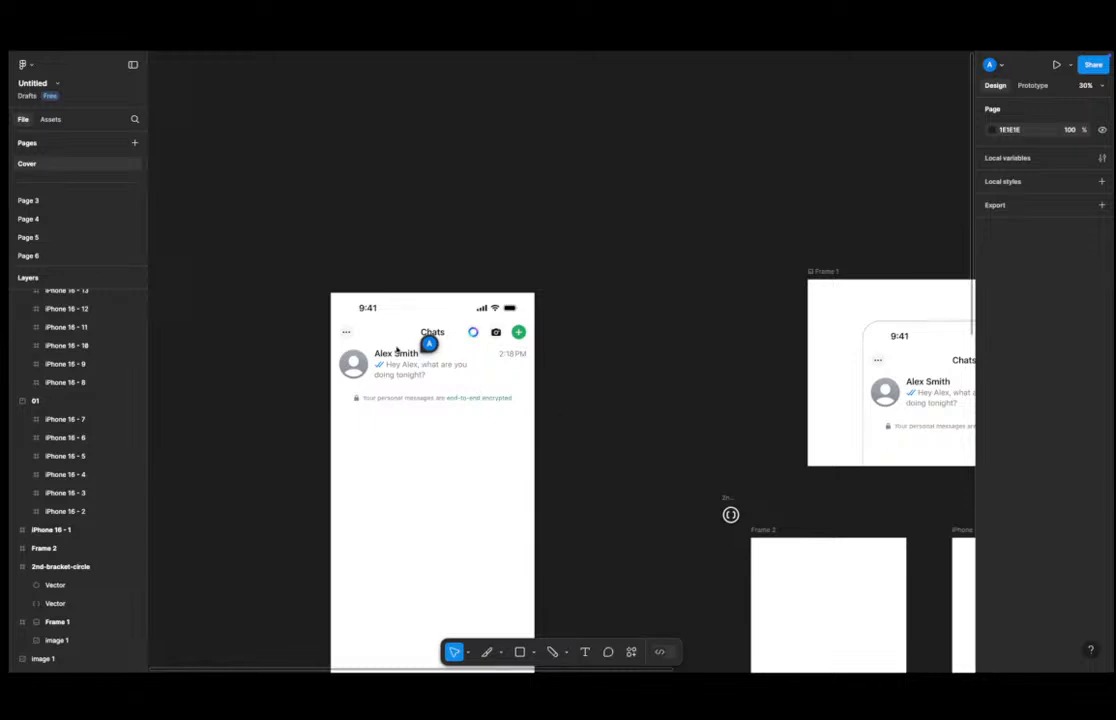
{"action": "scroll", "coordinate": [386, 322], "scroll_direction": "up", "scroll_amount": 5}
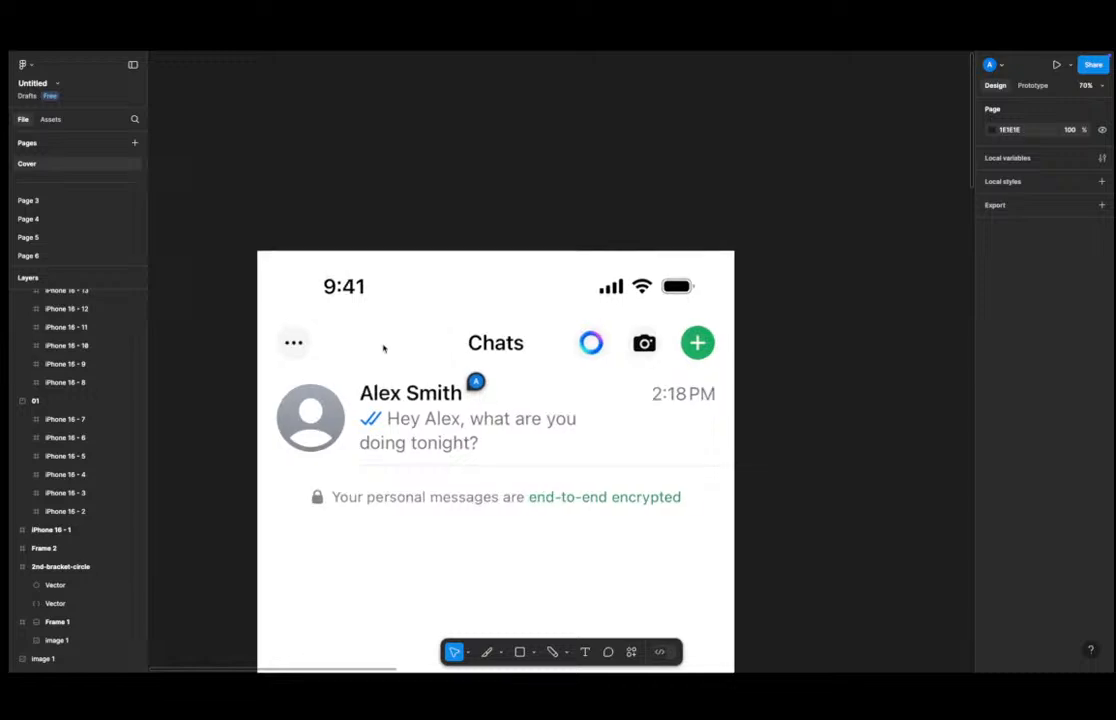
{"action": "scroll", "coordinate": [382, 352], "scroll_direction": "up", "scroll_amount": 1}
{"action": "scroll", "coordinate": [381, 355], "scroll_direction": "down", "scroll_amount": 1}
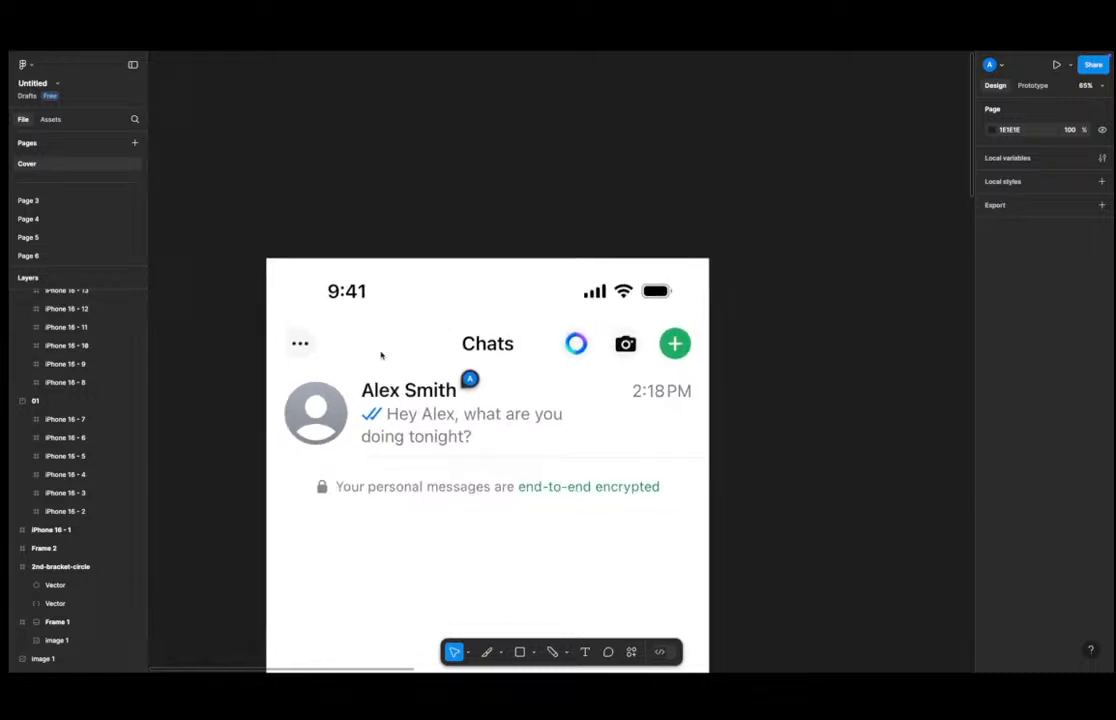
{"action": "scroll", "coordinate": [381, 355], "scroll_direction": "up", "scroll_amount": 3}
{"action": "scroll", "coordinate": [381, 355], "scroll_direction": "down", "scroll_amount": 5}
{"action": "scroll", "coordinate": [381, 355], "scroll_direction": "up", "scroll_amount": 5}
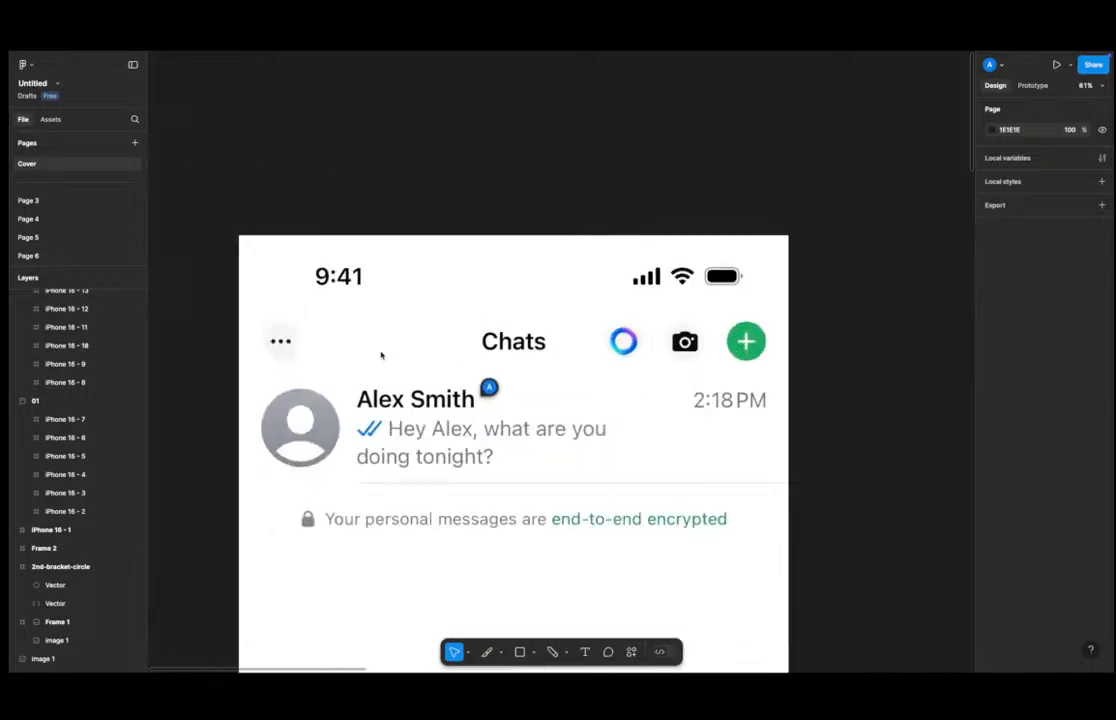
{"action": "scroll", "coordinate": [381, 355], "scroll_direction": "down", "scroll_amount": 2}
{"action": "scroll", "coordinate": [381, 355], "scroll_direction": "up", "scroll_amount": 1}
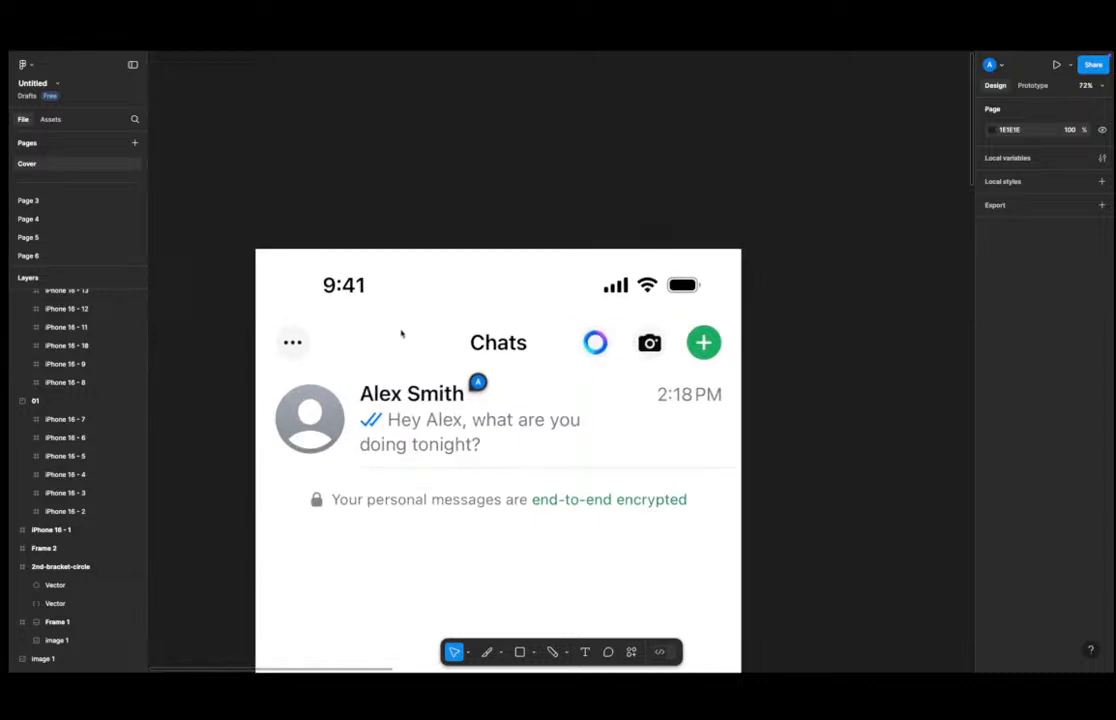
{"action": "scroll", "coordinate": [401, 334], "scroll_direction": "down", "scroll_amount": 5}
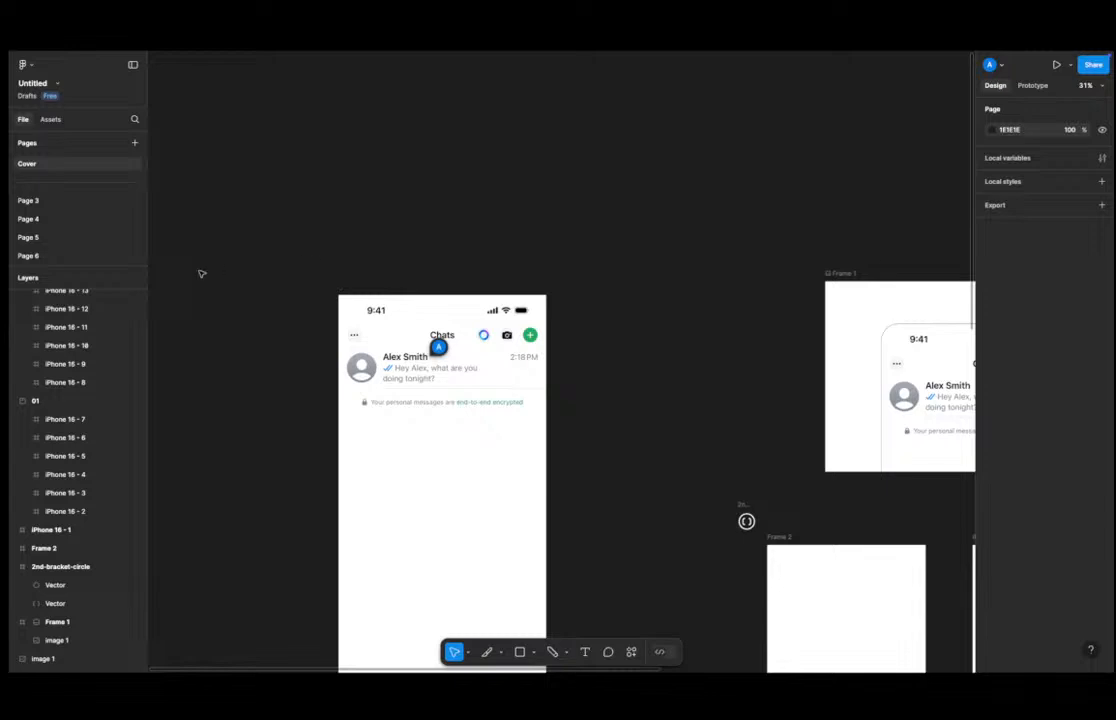
Switch to the browser and run a Bing search for "mouse".
{"action": "key", "text": "super+Tab"}
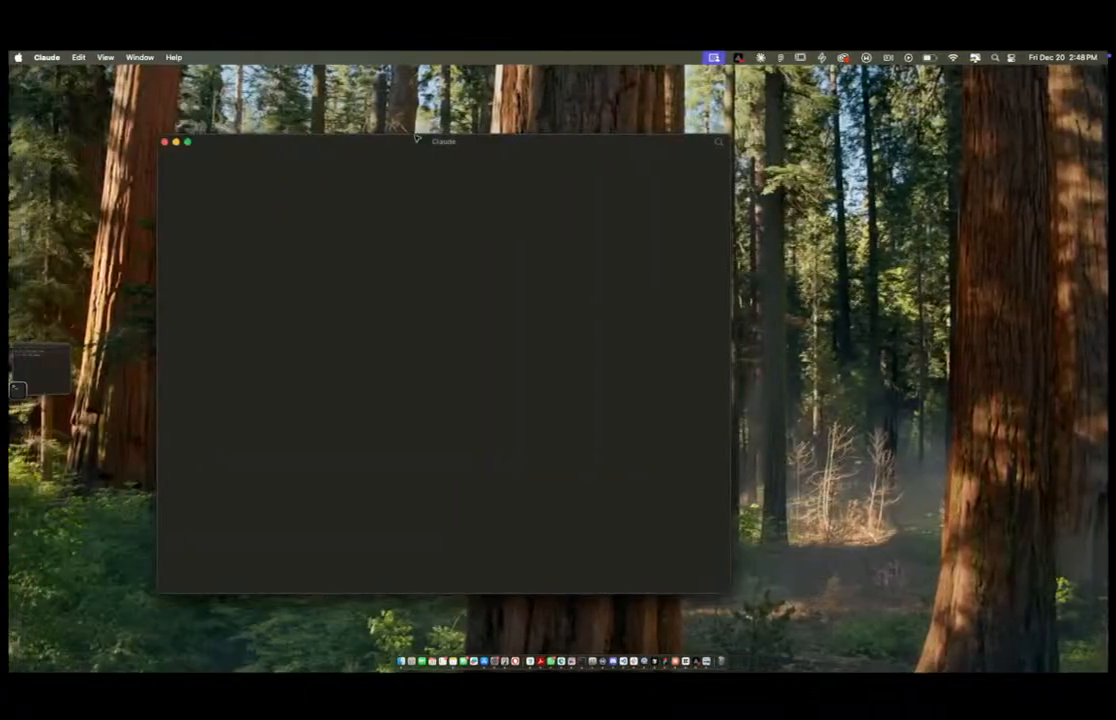
{"action": "key", "text": "ctrl+Left"}
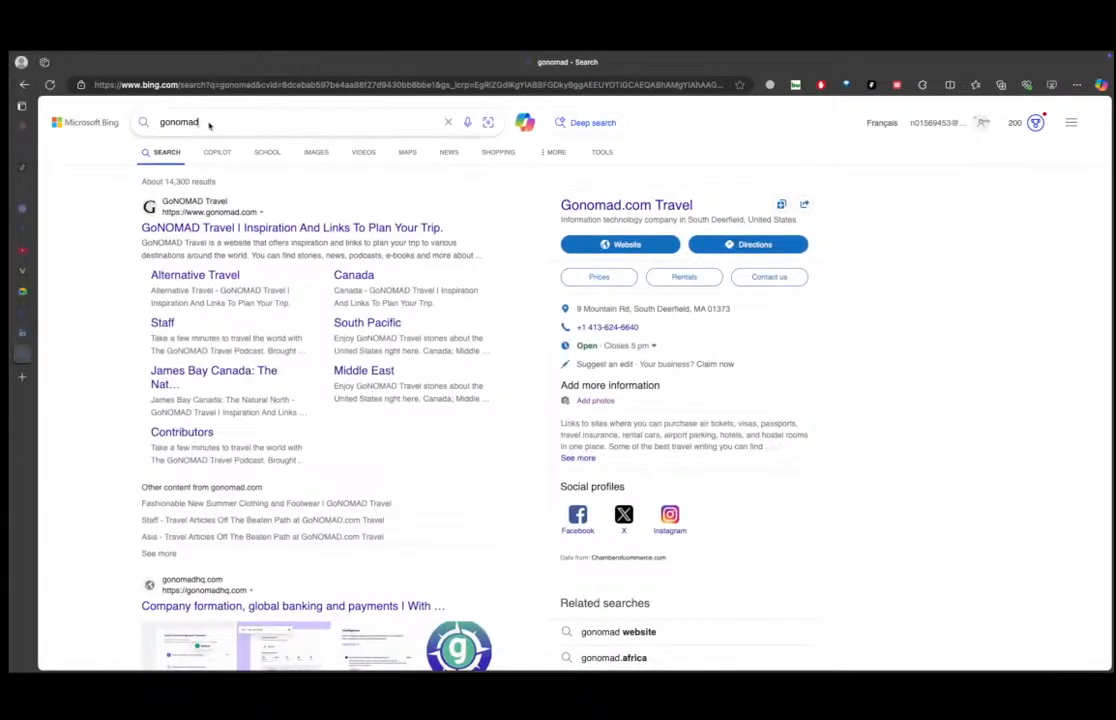
{"action": "left_click", "coordinate": [209, 122]}
{"action": "type", "text": "mouse"}
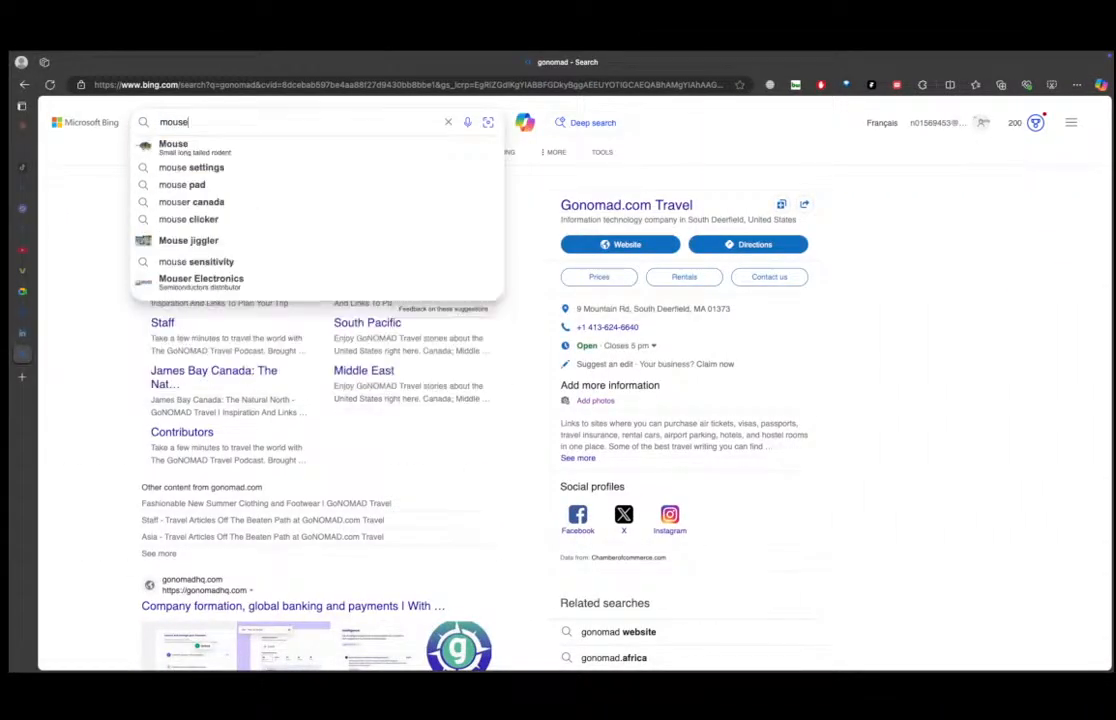
{"action": "key", "text": "Return"}
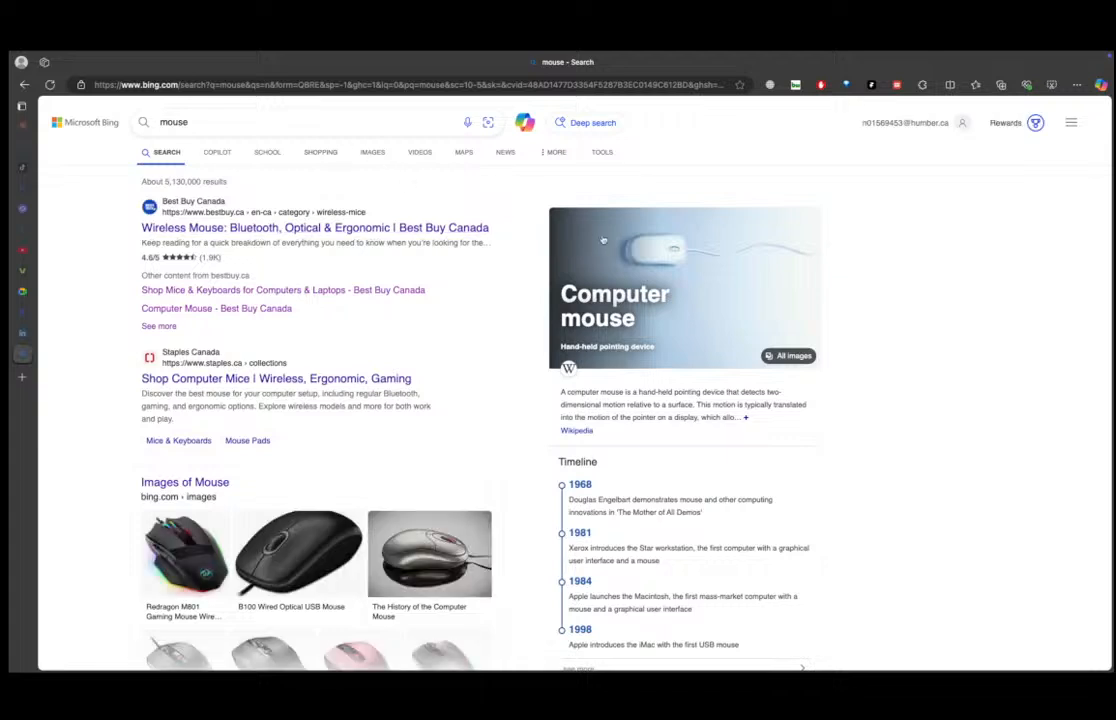
Open the B100 Wired Optical USB Mouse image result, use its context menu, and return to the Figma file.
{"action": "left_click", "coordinate": [271, 480]}
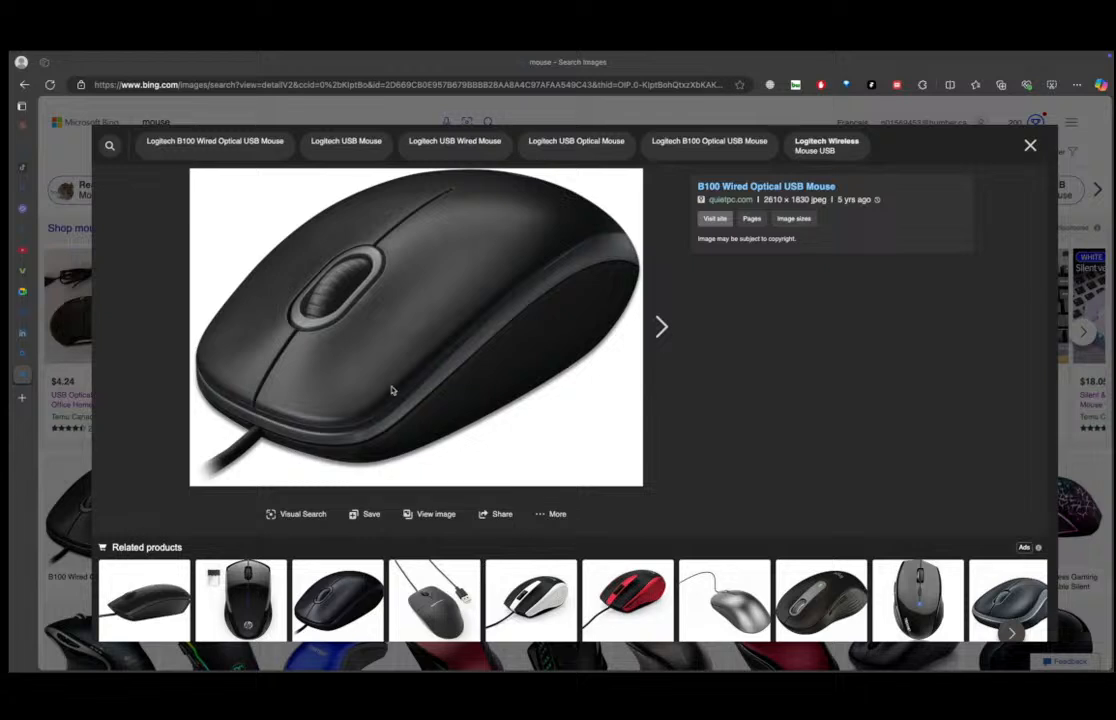
{"action": "right_click", "coordinate": [365, 269]}
{"action": "left_click", "coordinate": [272, 306]}
{"action": "key", "text": "ctrl+Left"}
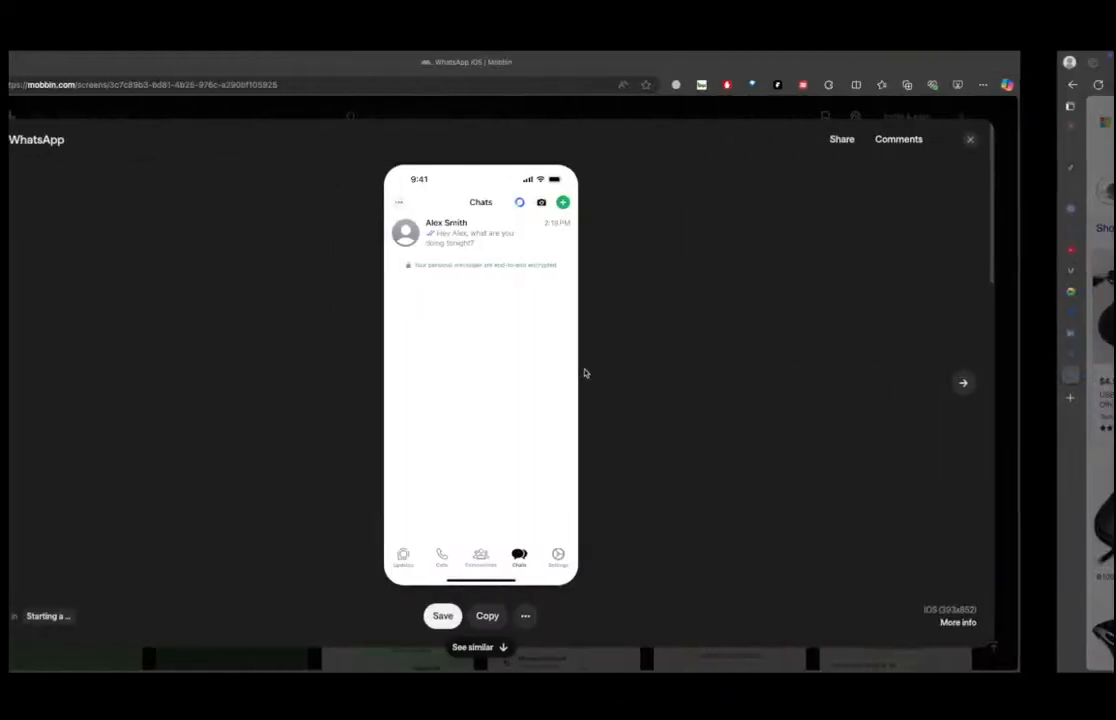
{"action": "key", "text": "ctrl+Left"}
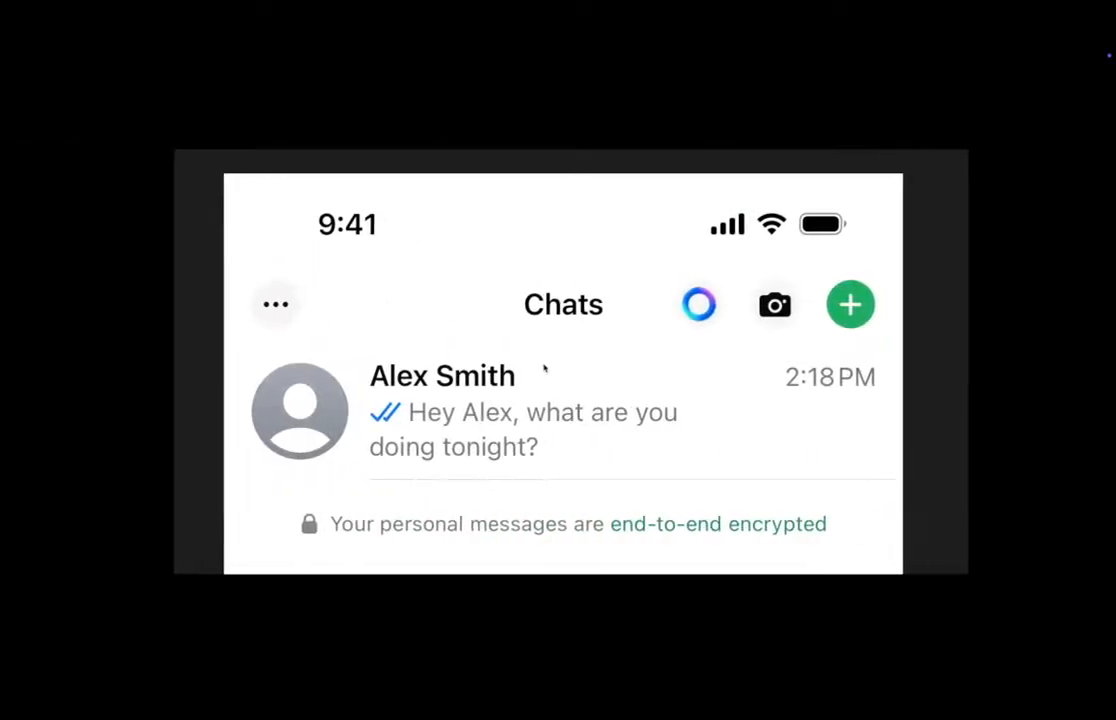
{"action": "key", "text": "ctrl+Right"}
{"action": "key", "text": "ctrl+Right"}
{"action": "key", "text": "ctrl+Right"}
{"action": "key", "text": "ctrl+Right"}
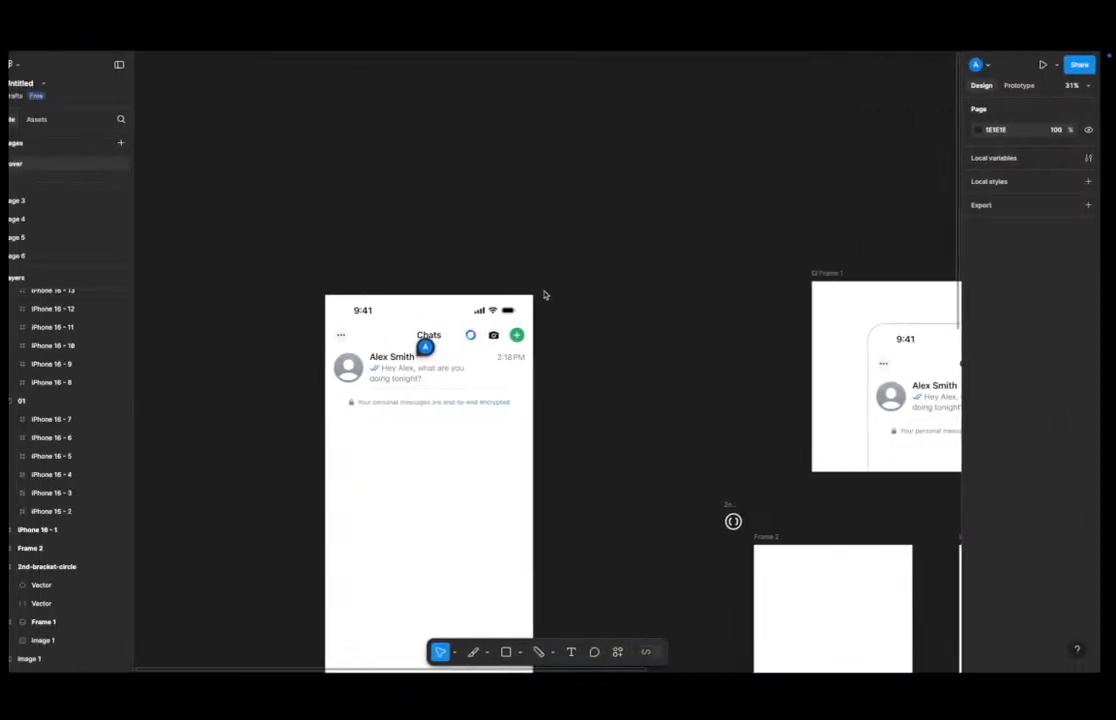
Open the comment thread on the chat screenshot and resolve it.
{"action": "left_click", "coordinate": [438, 347]}
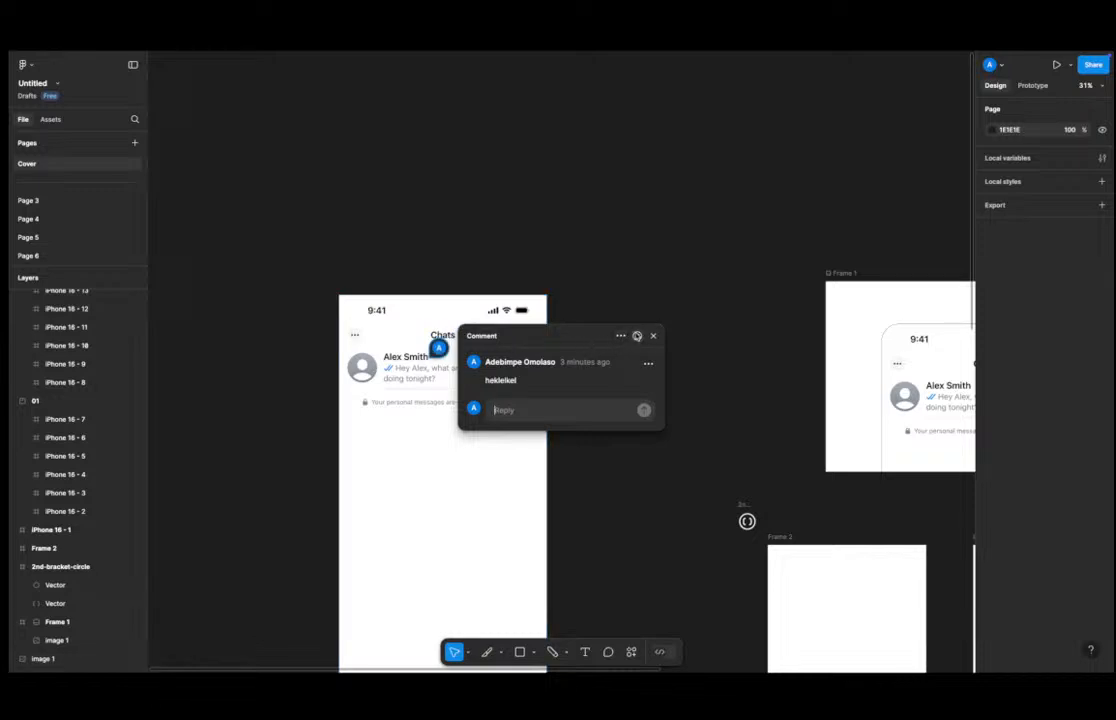
{"action": "left_click", "coordinate": [637, 336]}
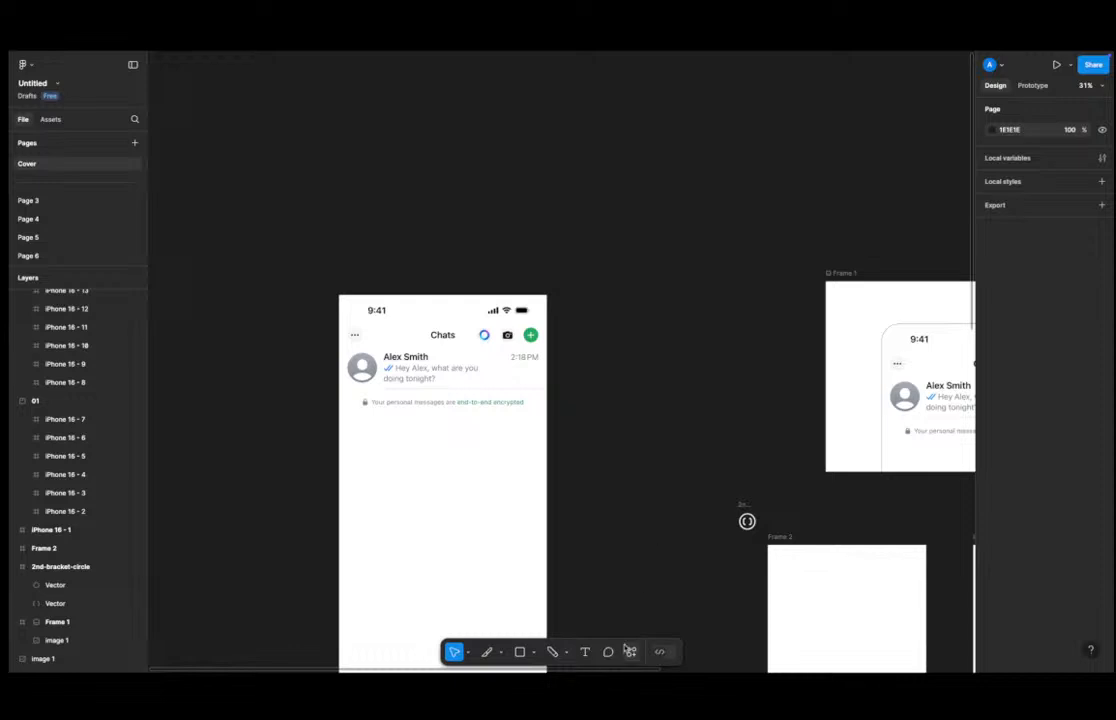
{"action": "left_click", "coordinate": [631, 651]}
{"action": "key", "text": "Escape"}
Open the comments panel with resolved comments shown and delete the resolved comment thread.
{"action": "key", "text": "c"}
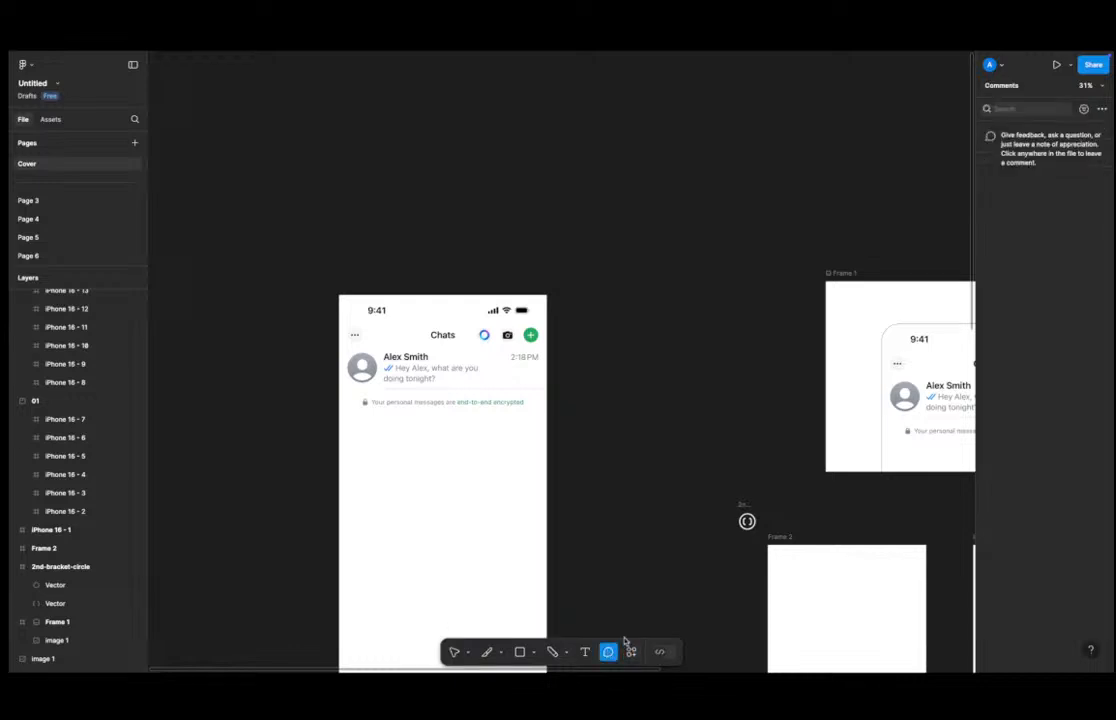
{"action": "left_click", "coordinate": [1083, 108]}
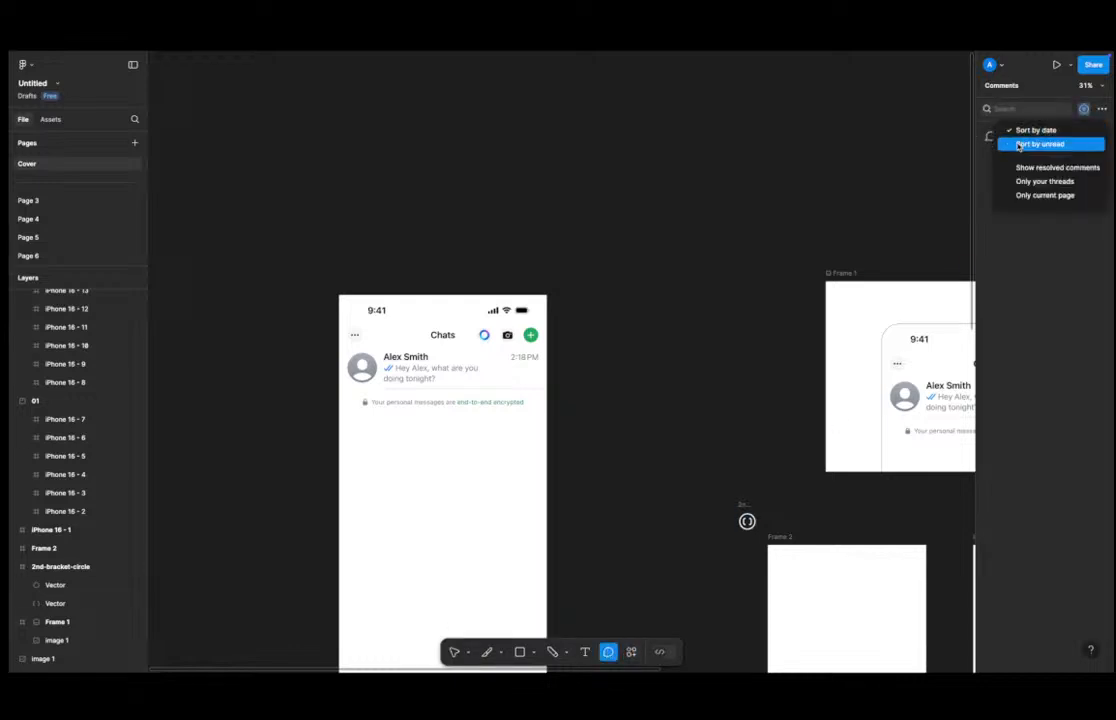
{"action": "left_click", "coordinate": [1032, 167]}
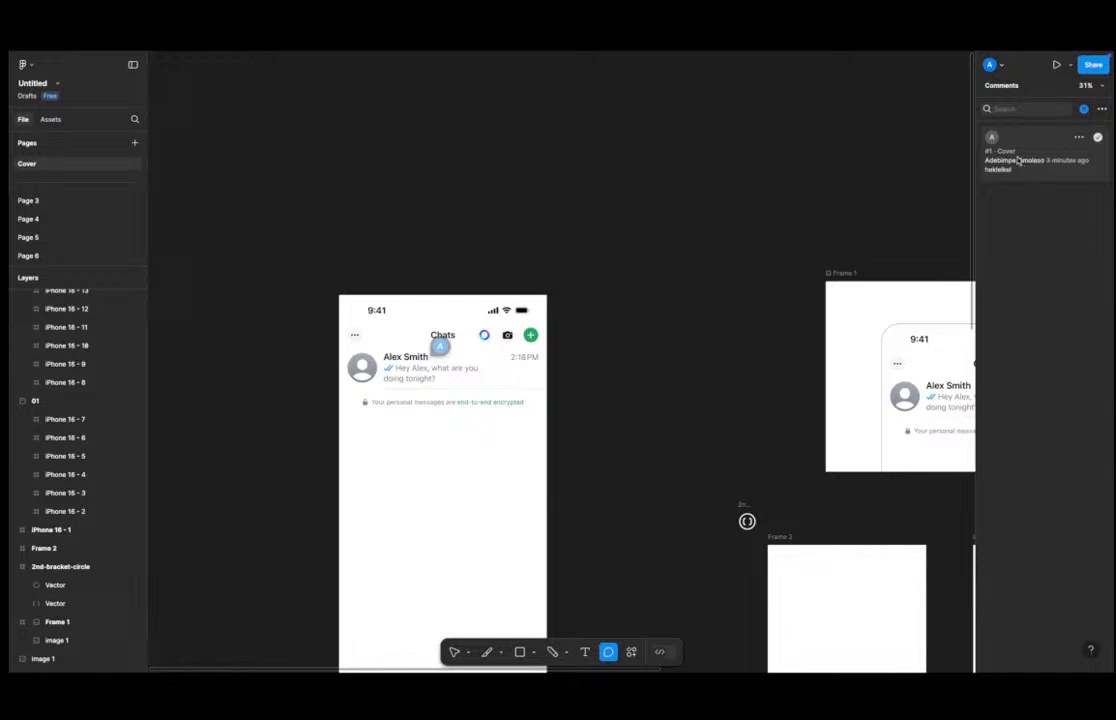
{"action": "left_click", "coordinate": [1079, 137]}
{"action": "left_click", "coordinate": [1048, 186]}
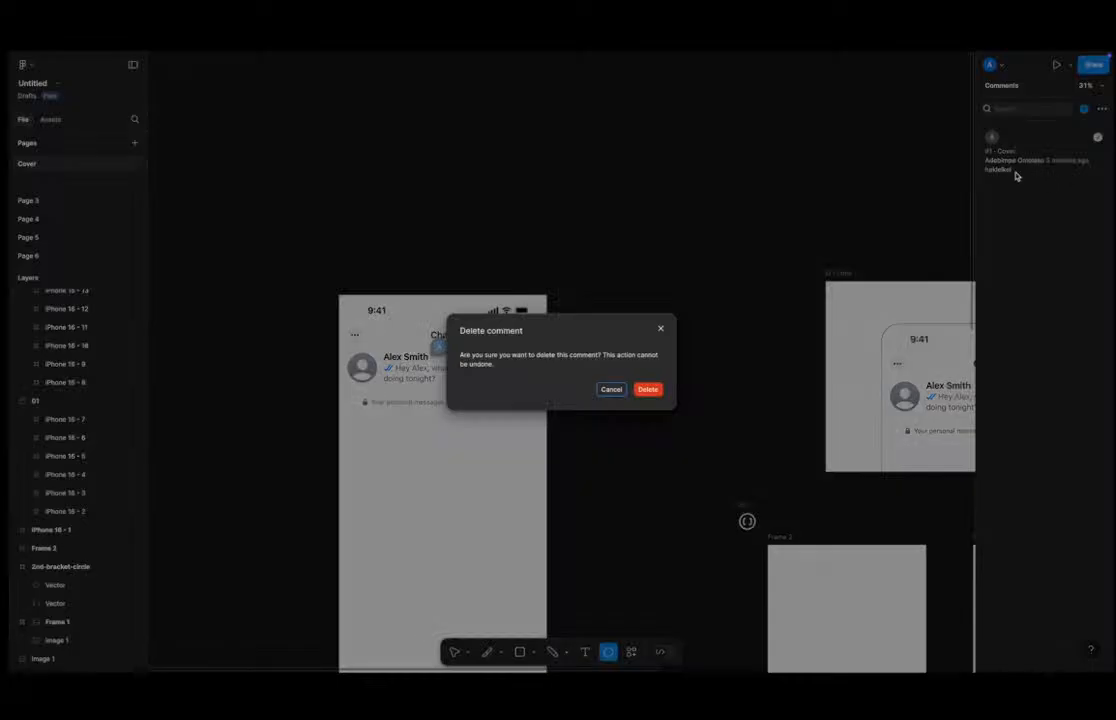
{"action": "left_click_drag", "start_coordinate": [498, 355], "coordinate": [577, 366]}
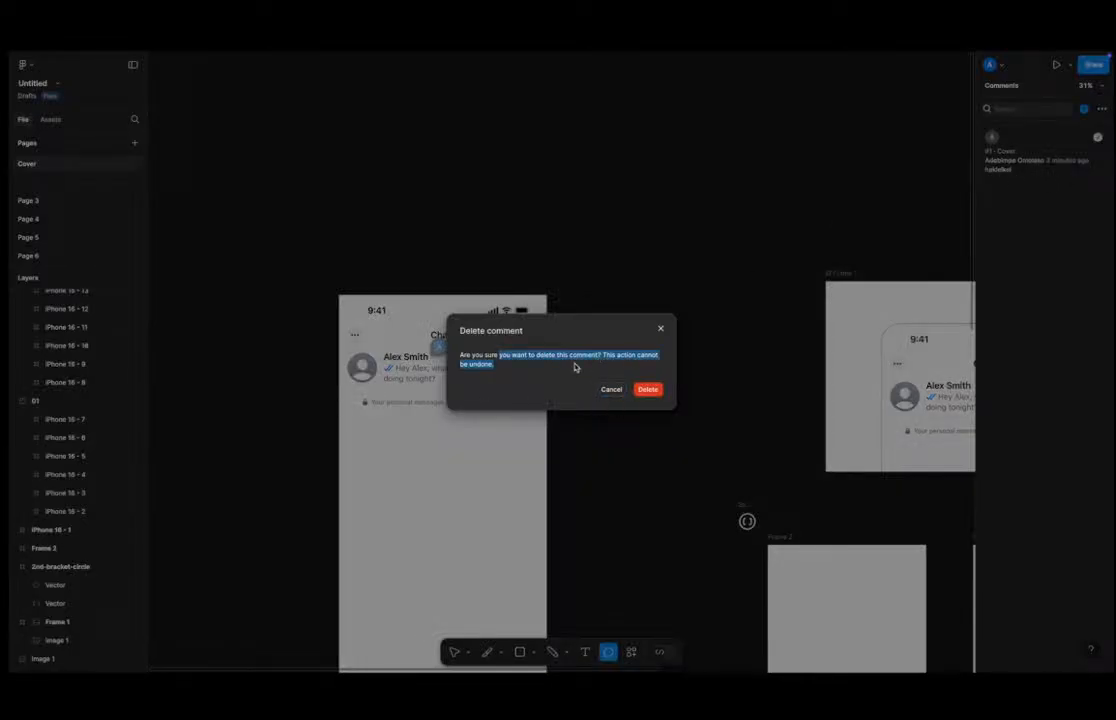
{"action": "left_click", "coordinate": [583, 368]}
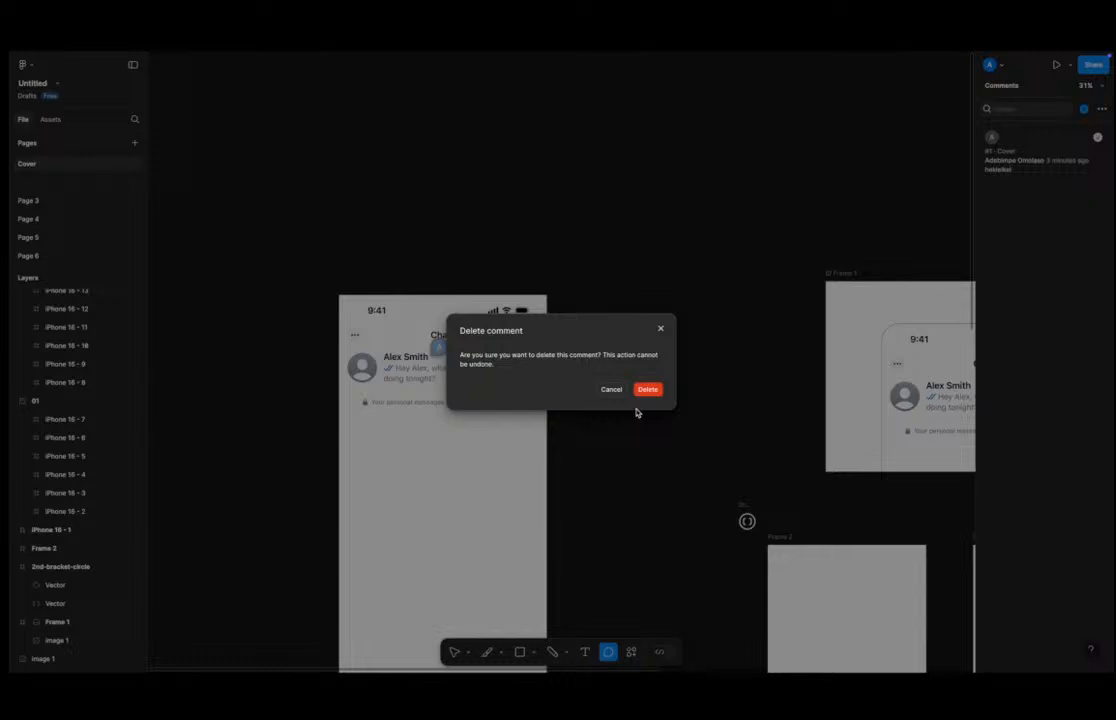
{"action": "left_click", "coordinate": [648, 389]}
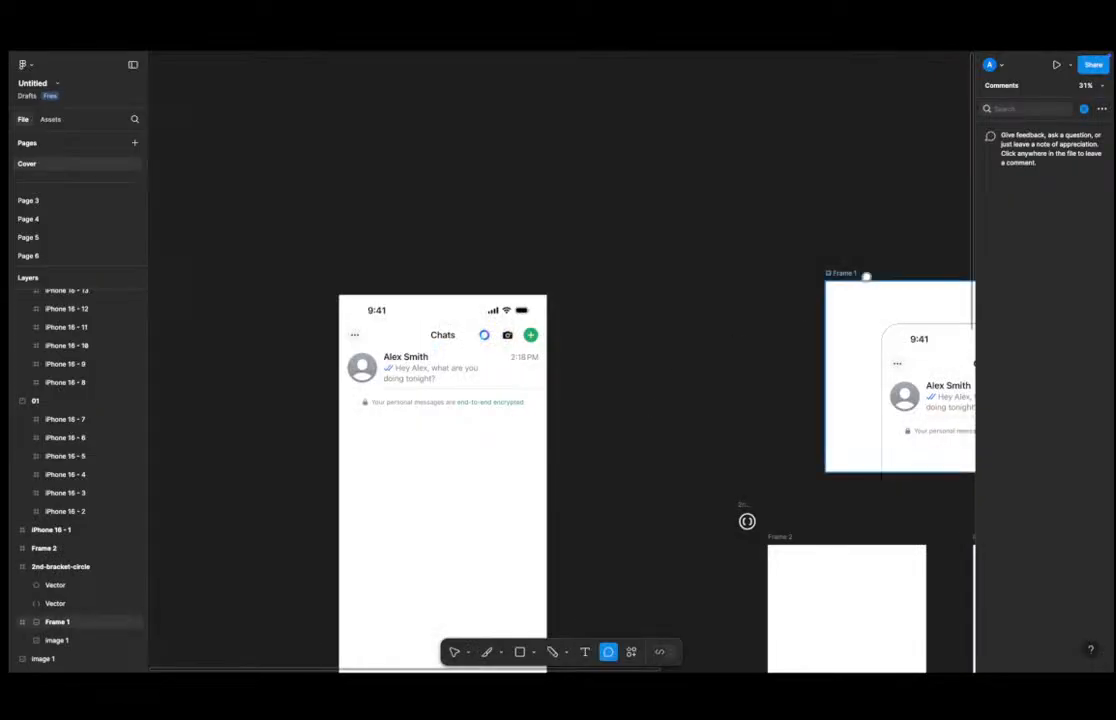
Turn off showing resolved comments and leave comment mode.
{"action": "left_click", "coordinate": [1084, 108]}
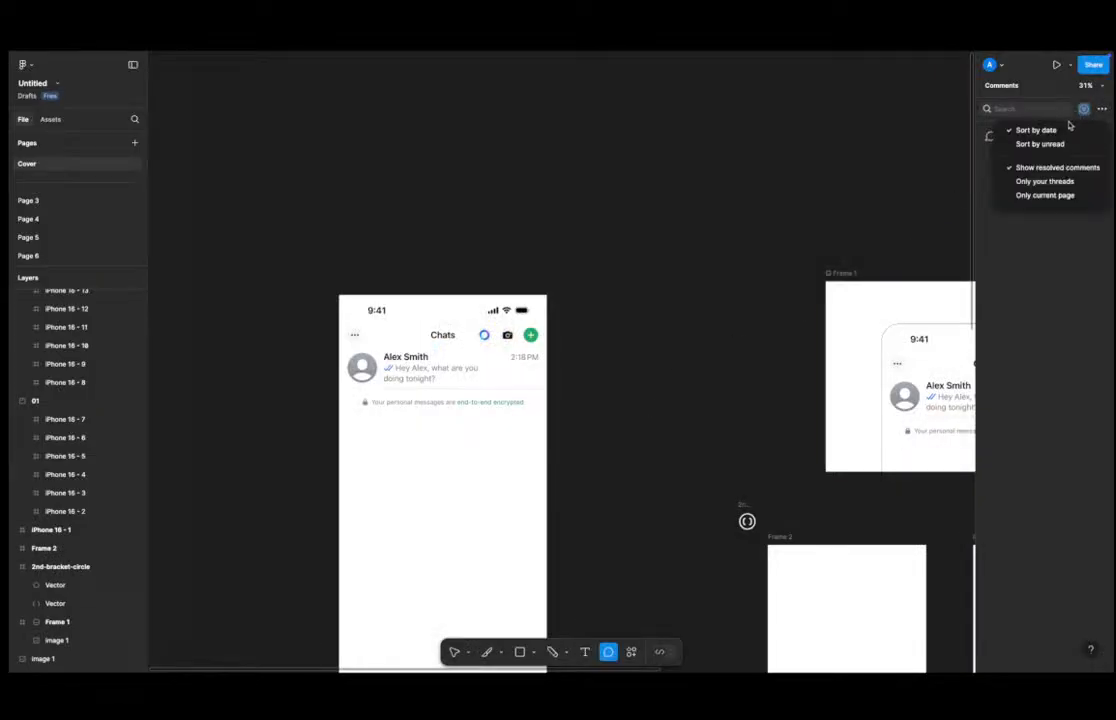
{"action": "left_click", "coordinate": [1031, 166]}
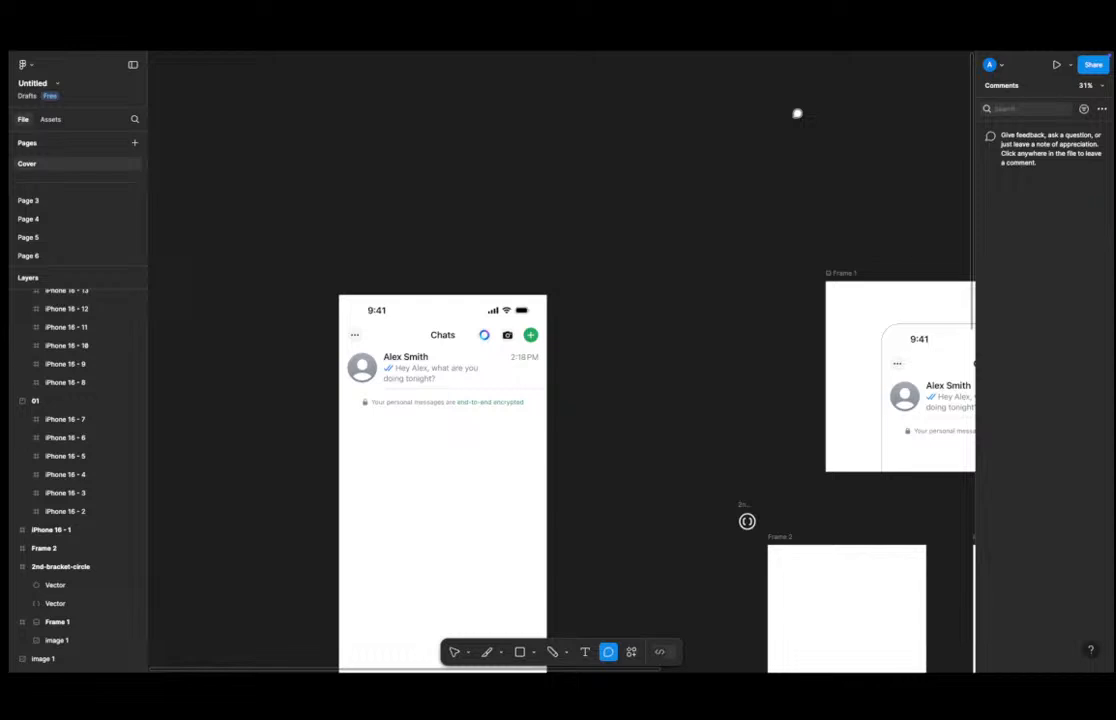
{"action": "key", "text": "Escape"}
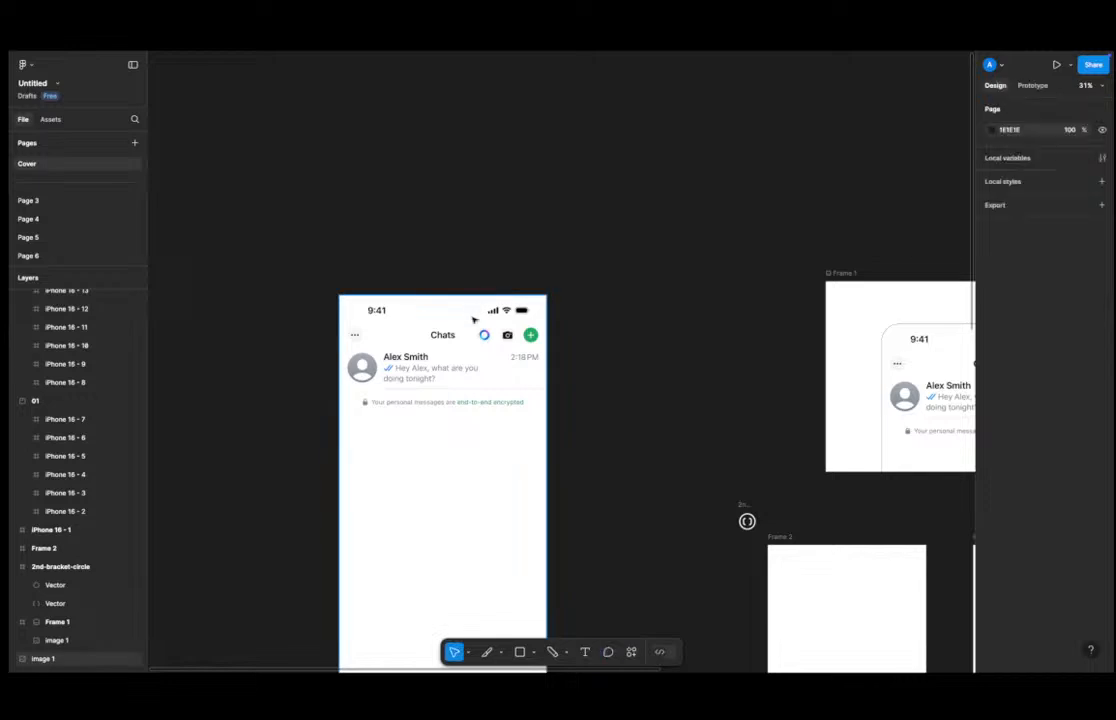
Try to switch the file into Dev Mode.
{"action": "scroll", "coordinate": [464, 326], "scroll_direction": "down", "scroll_amount": 5}
{"action": "scroll", "coordinate": [451, 337], "scroll_direction": "up", "scroll_amount": 5}
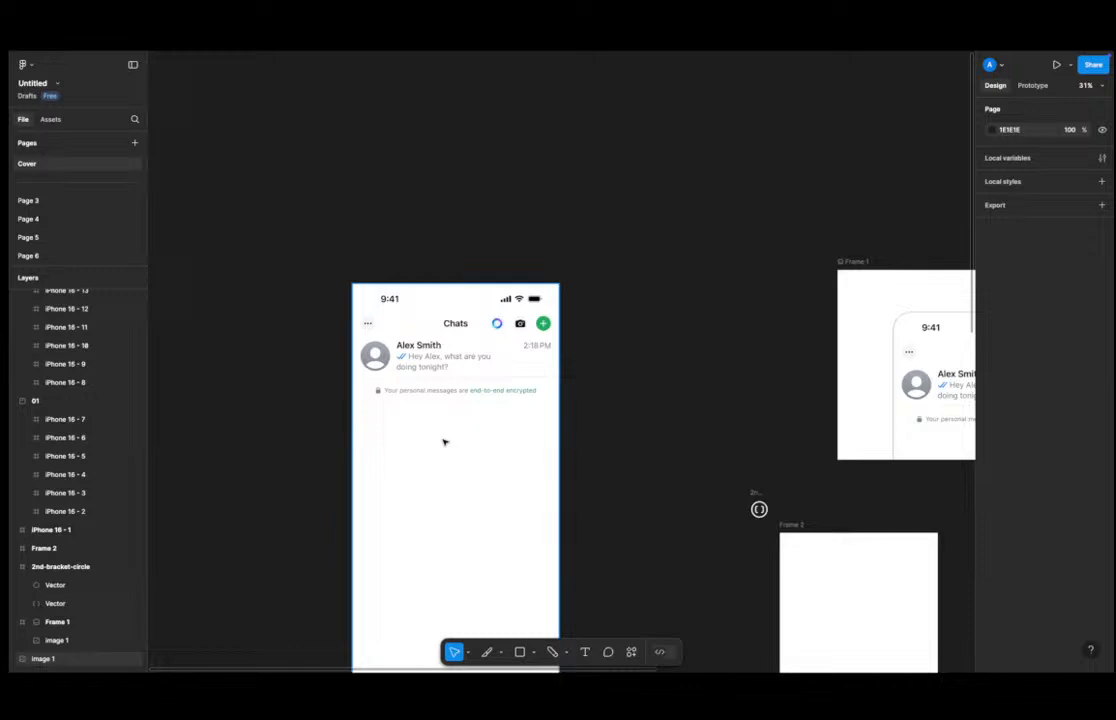
{"action": "left_click", "coordinate": [667, 652]}
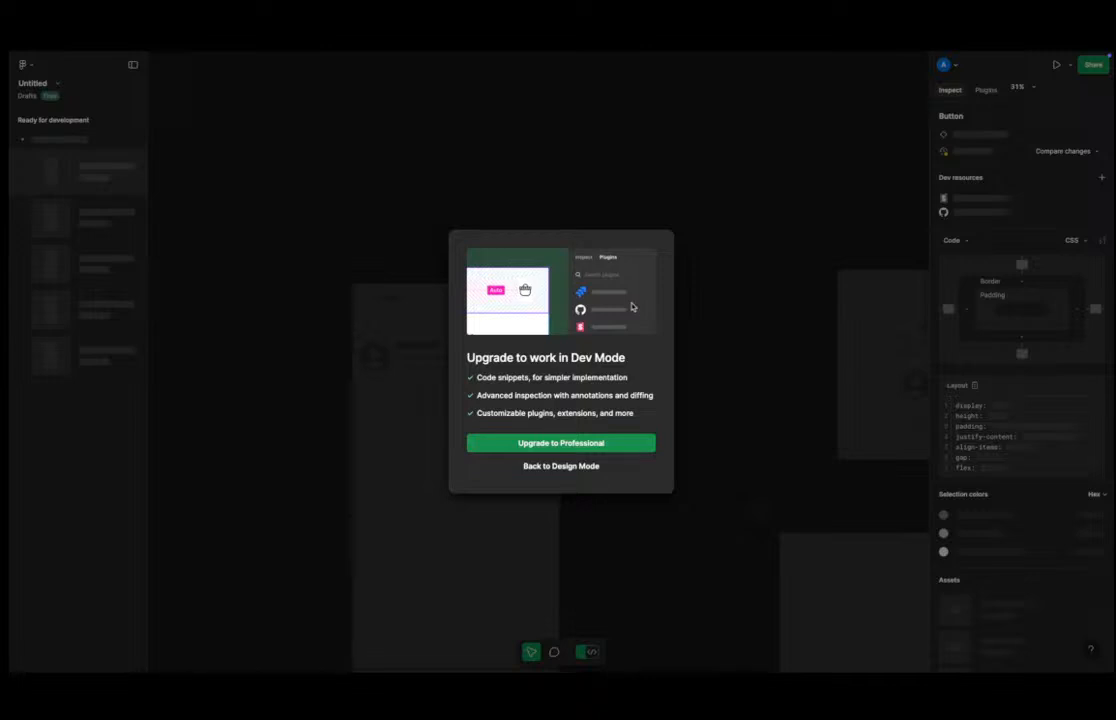
Return to Design Mode and switch back and forth between the Design and Prototype properties panels.
{"action": "left_click", "coordinate": [571, 472]}
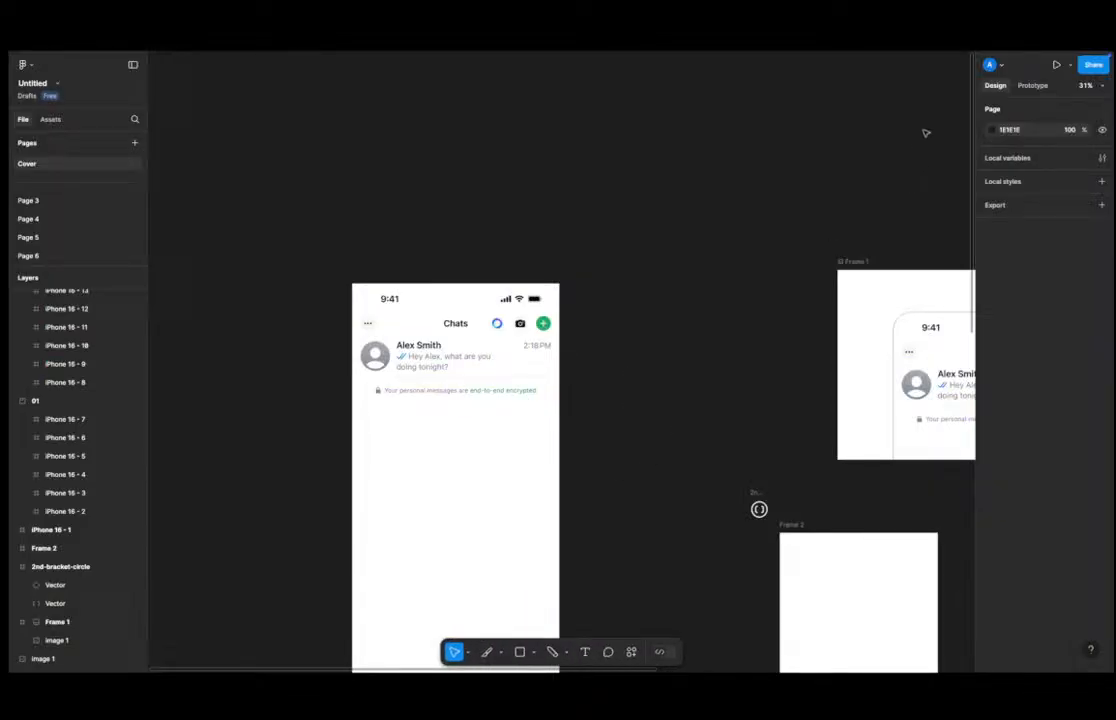
{"action": "left_click", "coordinate": [1016, 86]}
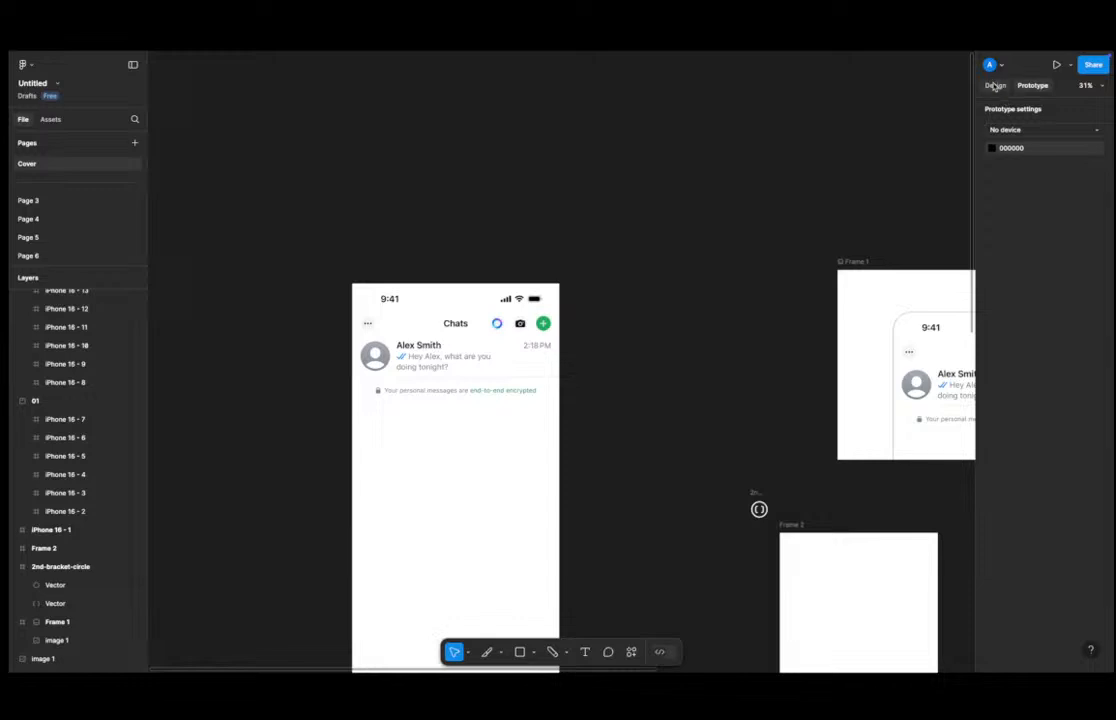
{"action": "left_click", "coordinate": [995, 86]}
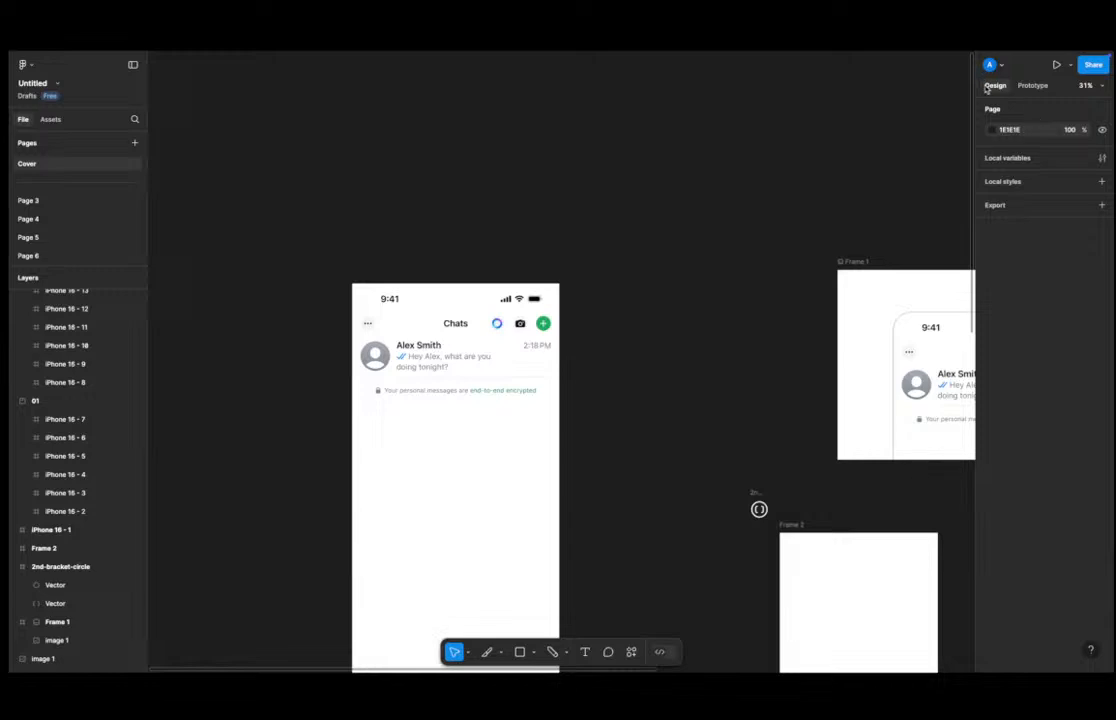
{"action": "left_click", "coordinate": [1031, 86]}
{"action": "left_click", "coordinate": [995, 86]}
Move the chat screenshot down beside Frame 2 and shift Frame 2 slightly to the right.
{"action": "left_click", "coordinate": [502, 360]}
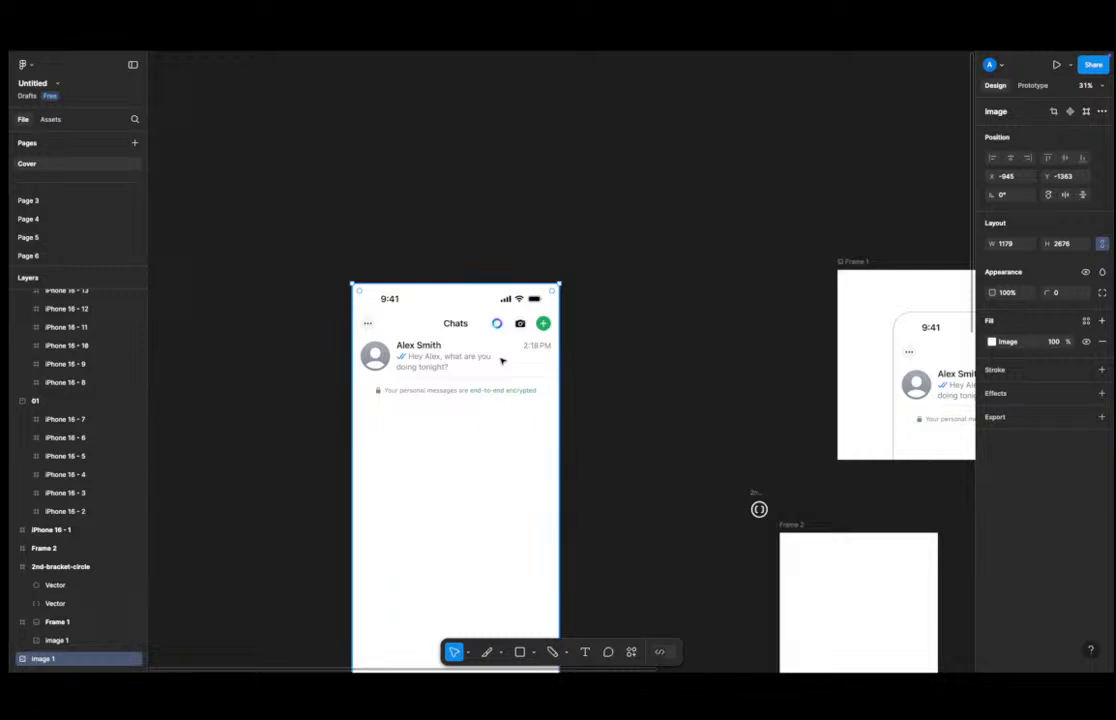
{"action": "left_click_drag", "start_coordinate": [502, 361], "coordinate": [762, 476]}
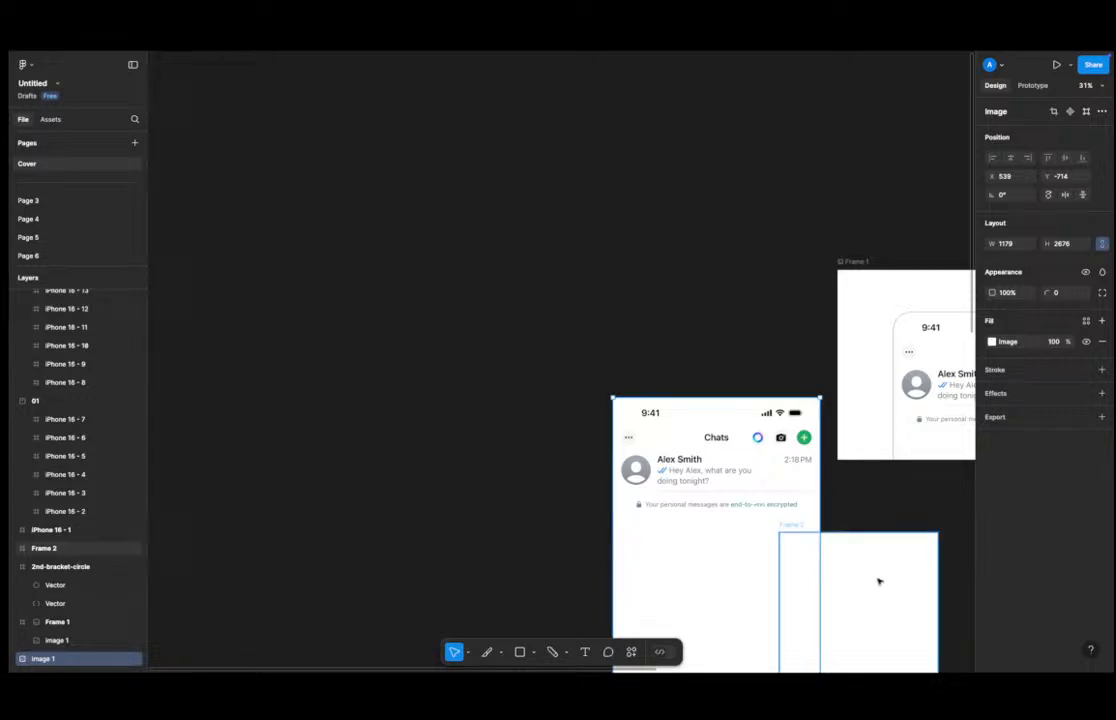
{"action": "left_click_drag", "start_coordinate": [872, 588], "coordinate": [925, 565]}
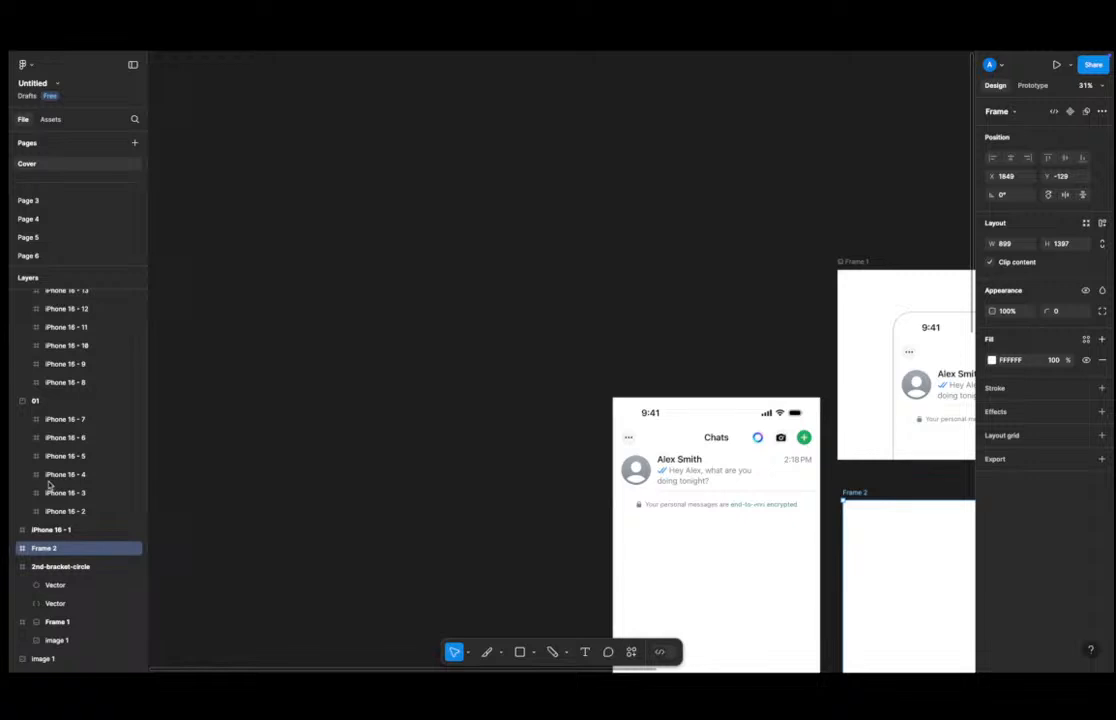
Move the chat screenshot back up and to the left, away from Frame 2.
{"action": "left_click", "coordinate": [736, 470]}
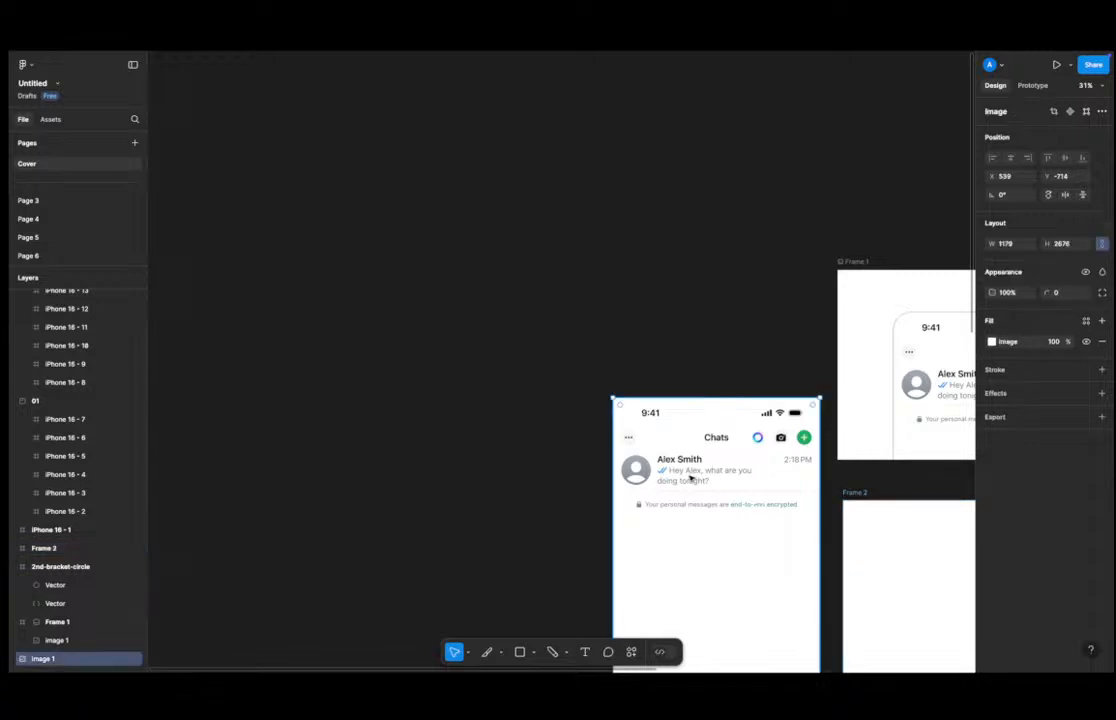
{"action": "left_click_drag", "start_coordinate": [736, 470], "coordinate": [600, 315]}
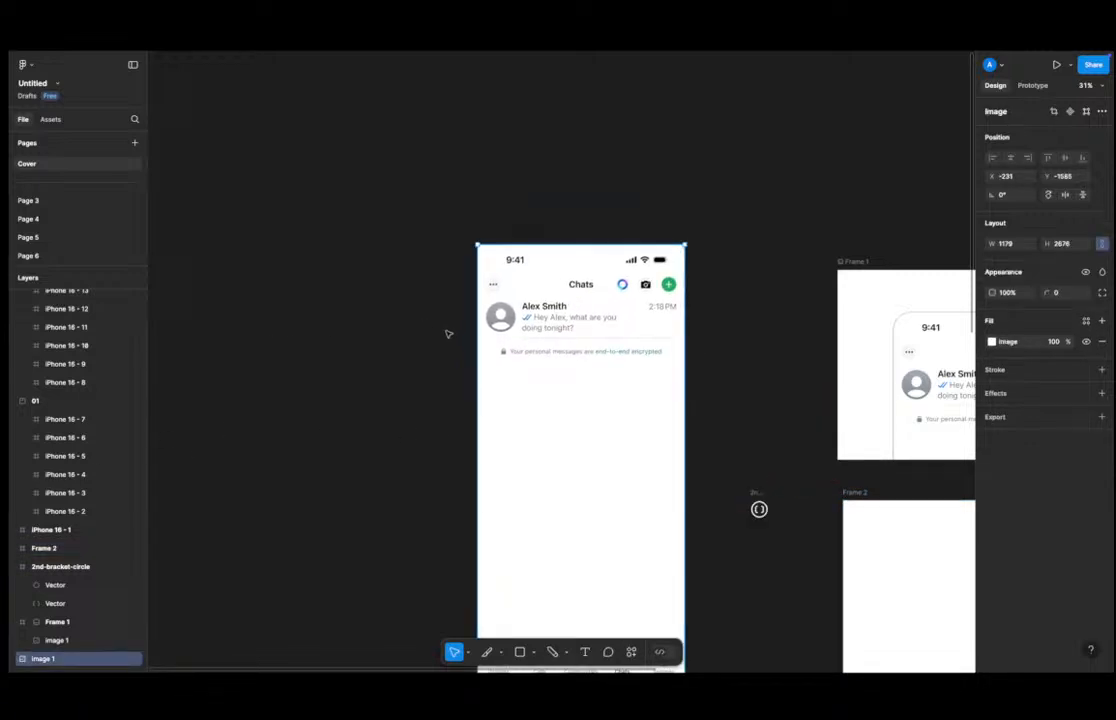
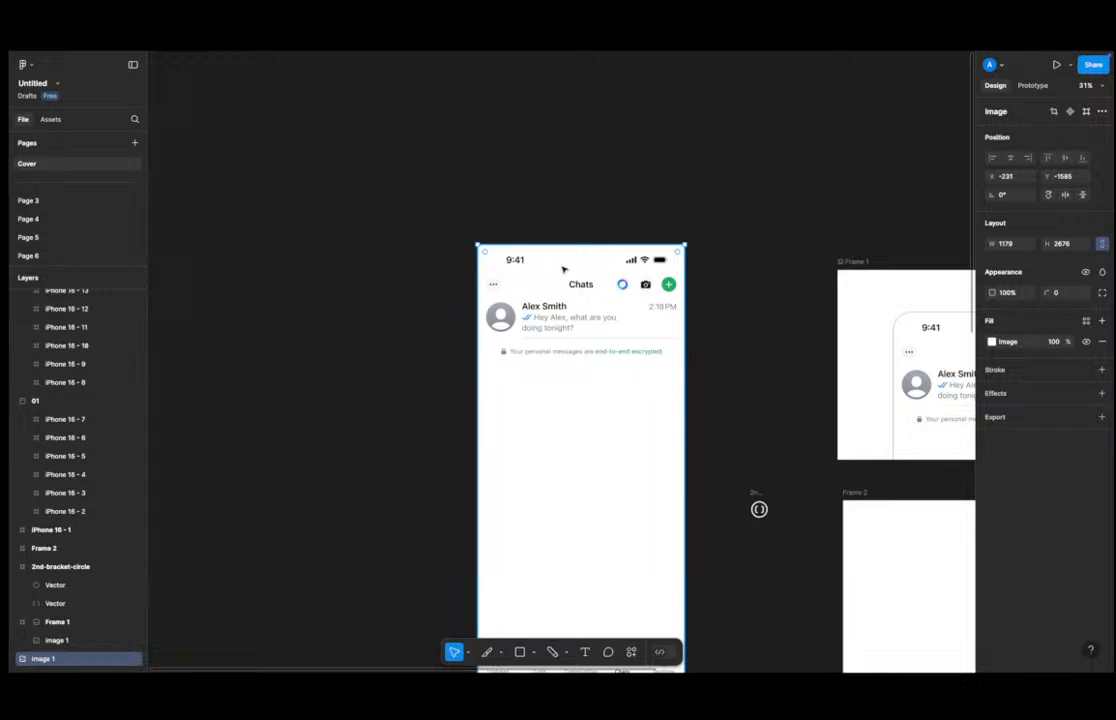
Move the iPhone 16 - 2 frame out of section 01 and place it beside the chat screenshot, level with its top.
{"action": "scroll", "coordinate": [643, 358], "scroll_direction": "right", "scroll_amount": 3}
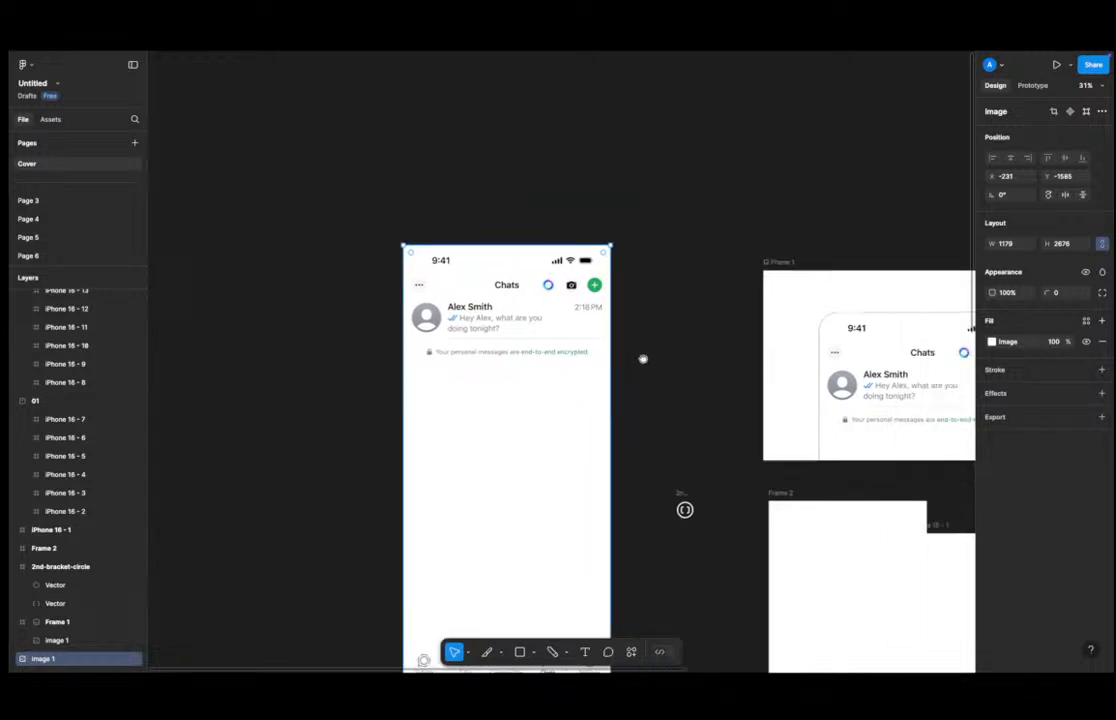
{"action": "scroll", "coordinate": [643, 358], "scroll_direction": "right", "scroll_amount": 5}
{"action": "scroll", "coordinate": [387, 326], "scroll_direction": "down", "scroll_amount": 5, "text": "ctrl"}
{"action": "scroll", "coordinate": [321, 318], "scroll_direction": "up", "scroll_amount": 4, "text": "ctrl"}
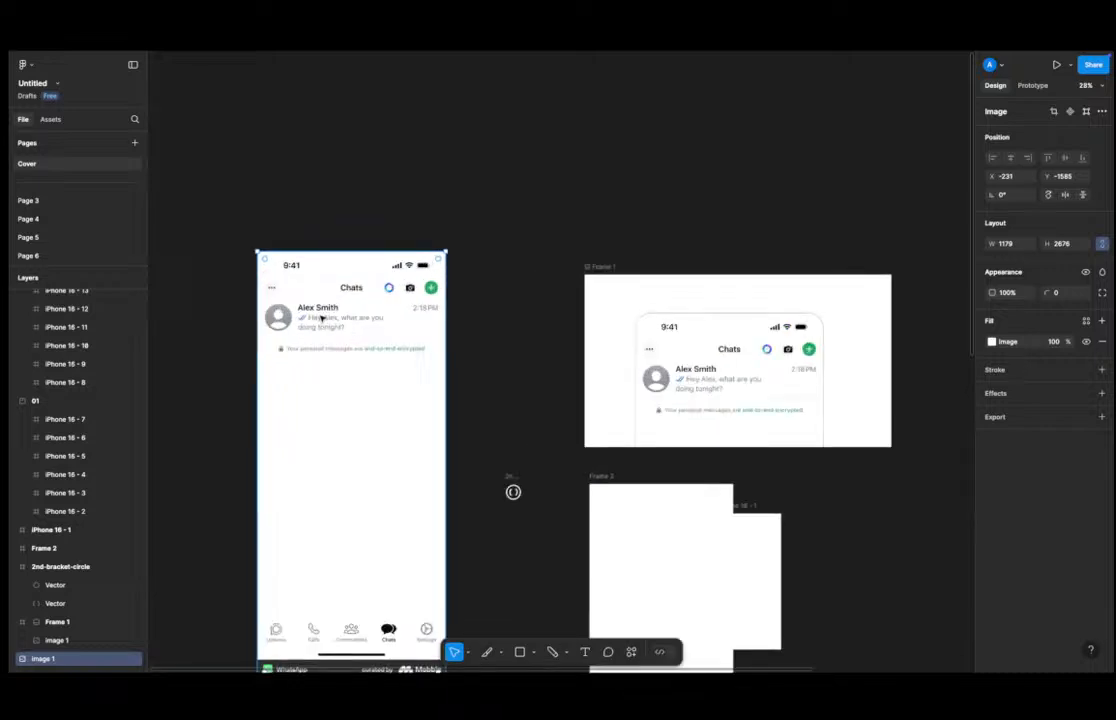
{"action": "scroll", "coordinate": [321, 318], "scroll_direction": "up", "scroll_amount": 1, "text": "ctrl"}
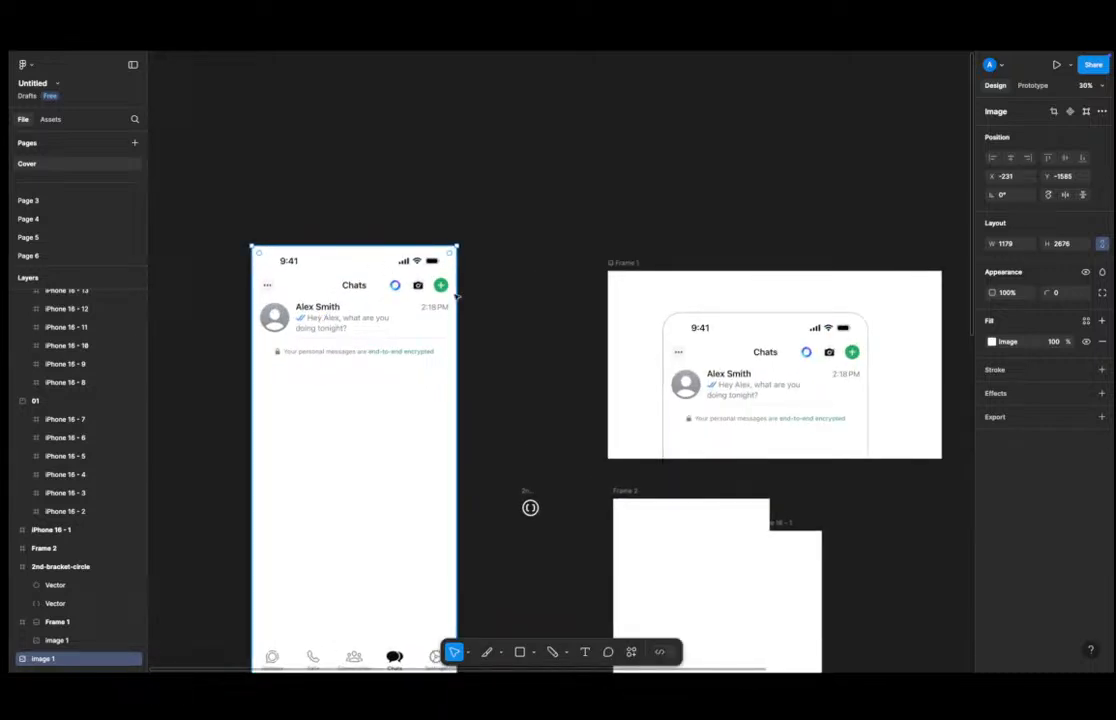
{"action": "scroll", "coordinate": [528, 317], "scroll_direction": "down", "scroll_amount": 5, "text": "ctrl"}
{"action": "scroll", "coordinate": [528, 317], "scroll_direction": "down", "scroll_amount": 3, "text": "ctrl"}
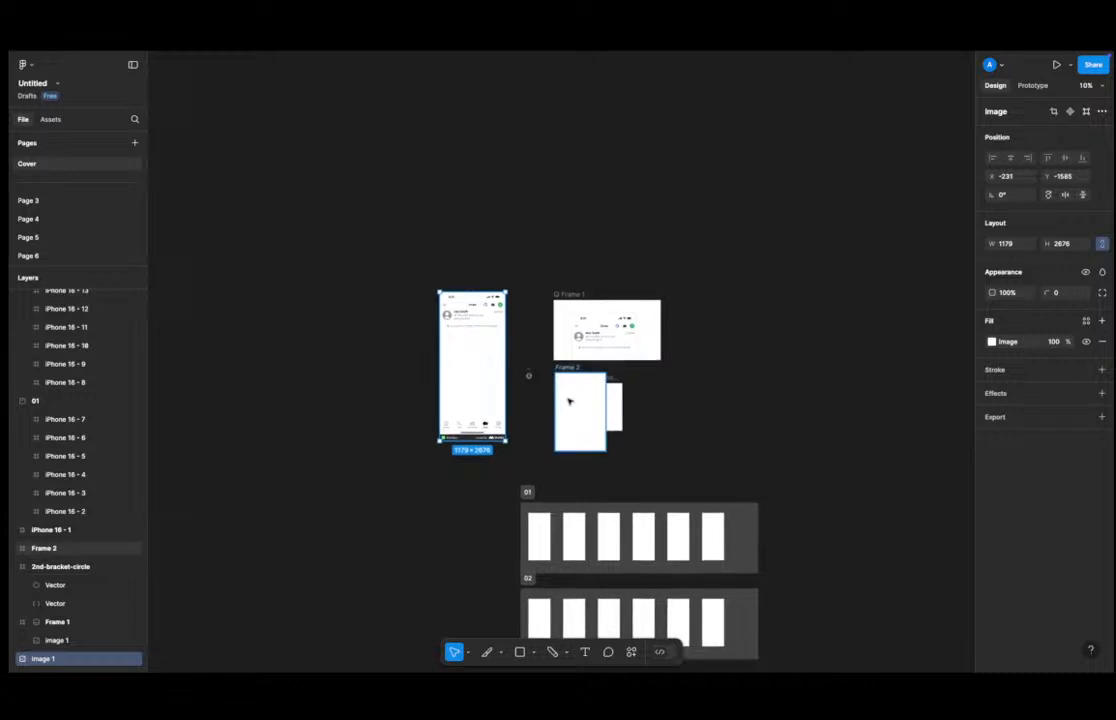
{"action": "left_click", "coordinate": [544, 524]}
{"action": "left_click_drag", "start_coordinate": [548, 522], "coordinate": [413, 296]}
{"action": "scroll", "coordinate": [414, 318], "scroll_direction": "up", "scroll_amount": 8, "text": "ctrl"}
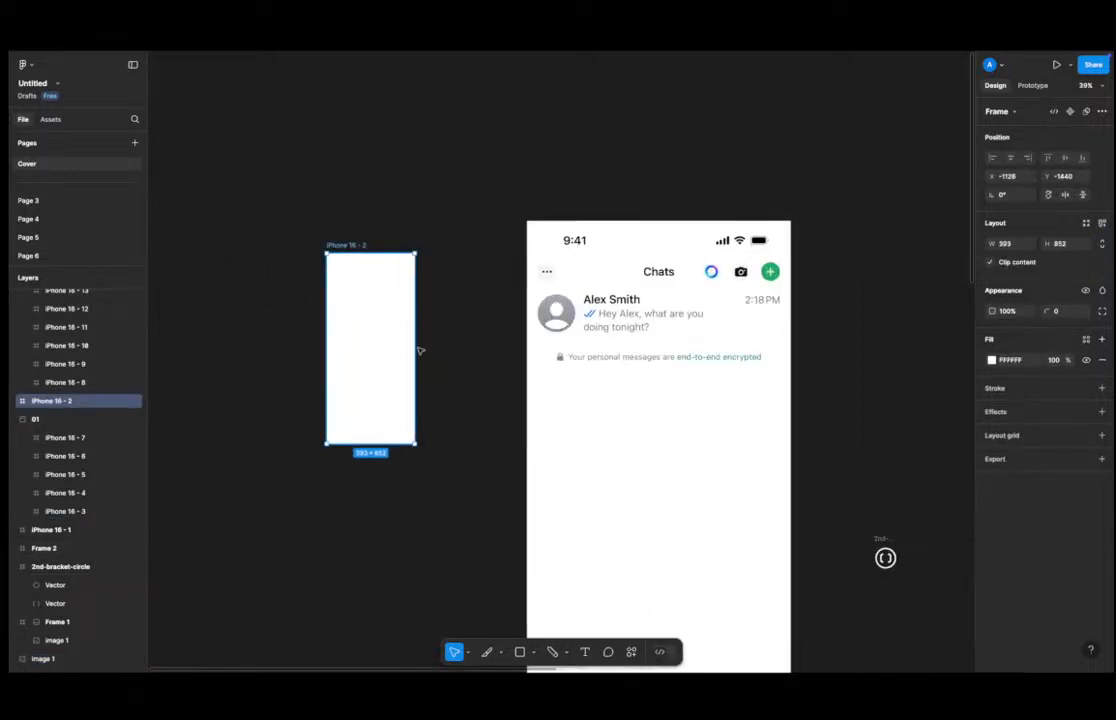
{"action": "left_click", "coordinate": [630, 316]}
{"action": "left_click_drag", "start_coordinate": [375, 336], "coordinate": [478, 299]}
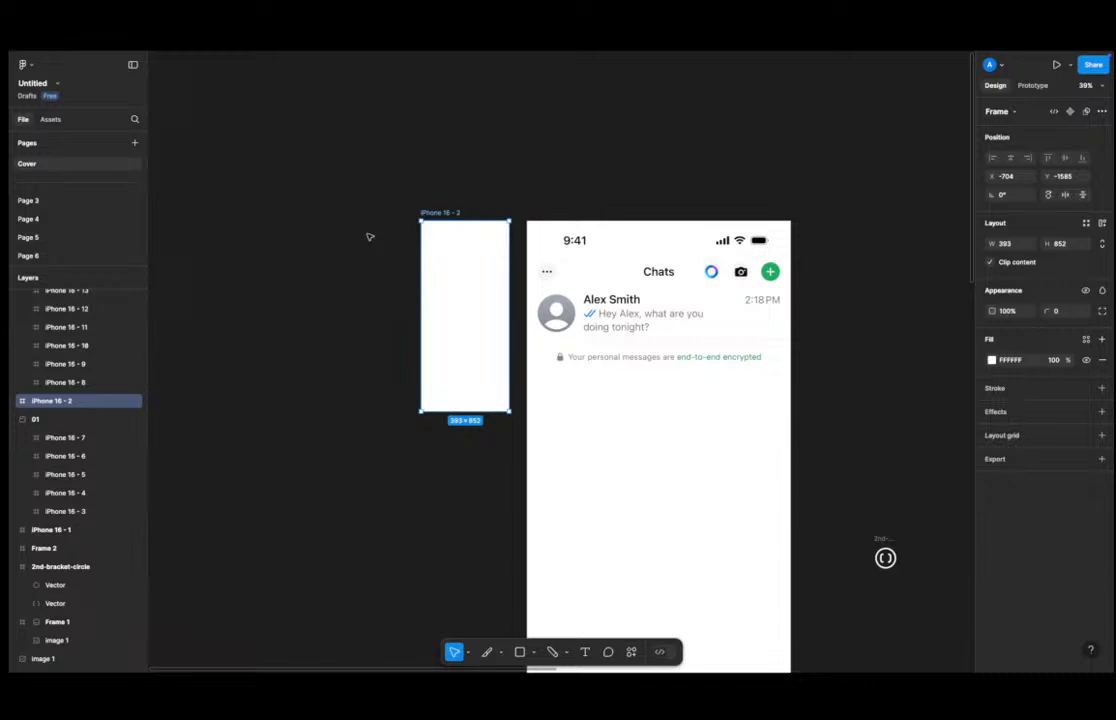
Try scaling the chat screenshot to half its width, then undo it.
{"action": "left_click", "coordinate": [344, 305]}
{"action": "left_click", "coordinate": [530, 320]}
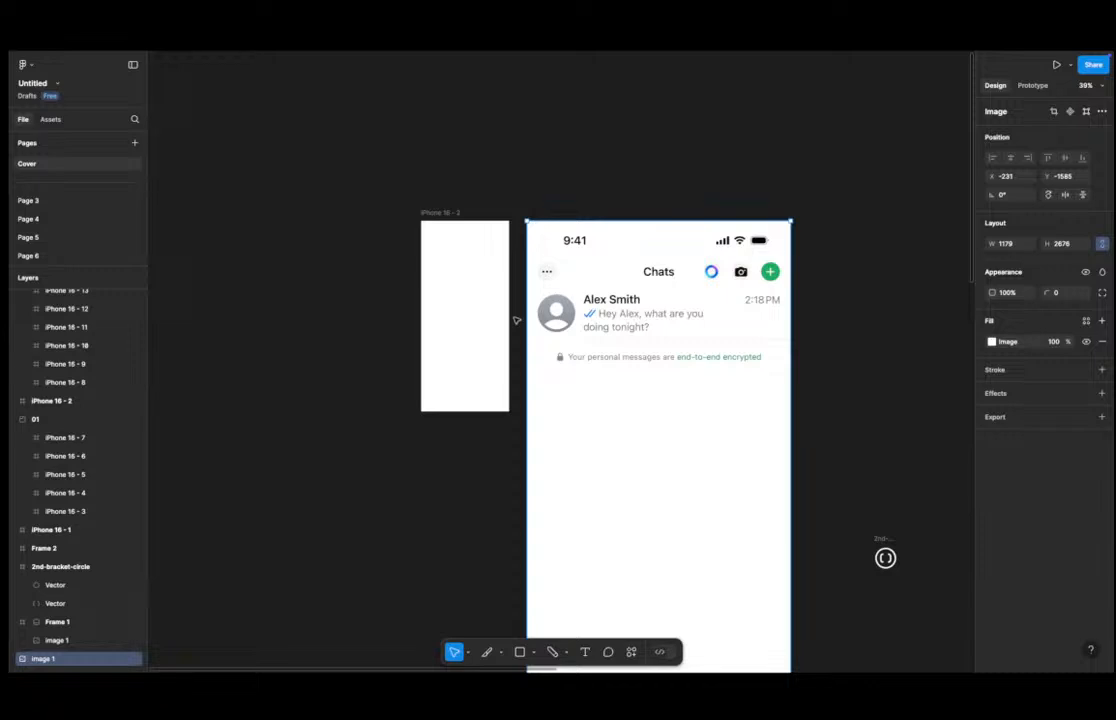
{"action": "left_click", "coordinate": [805, 321]}
{"action": "scroll", "coordinate": [740, 330], "scroll_direction": "down", "scroll_amount": 3}
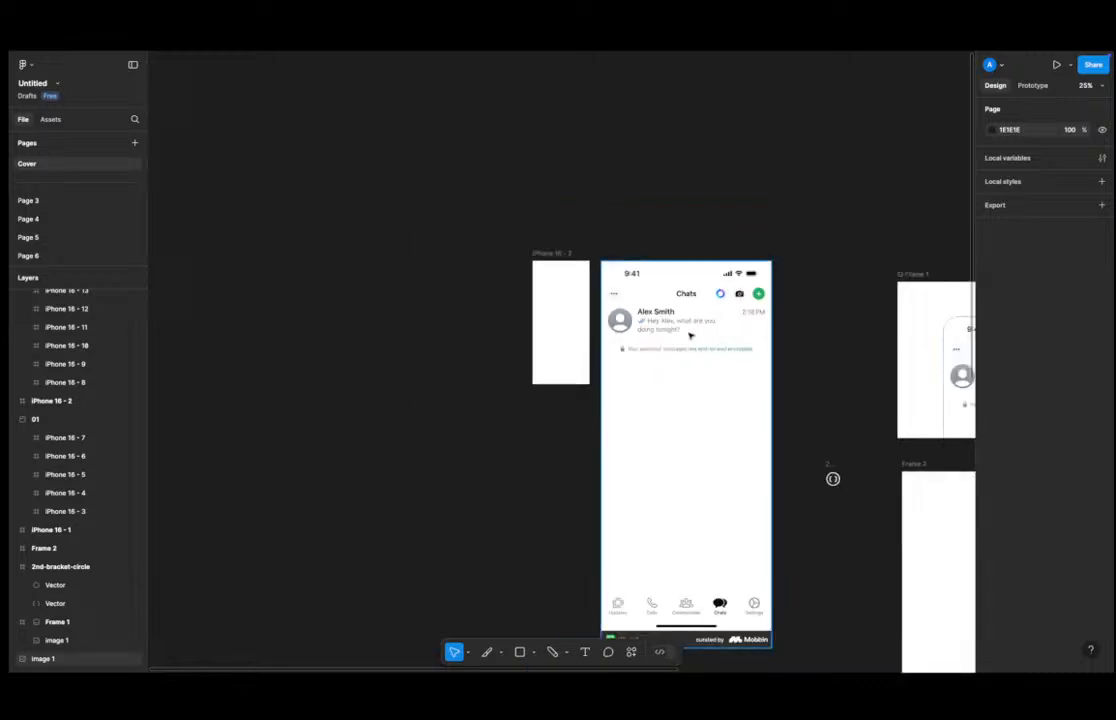
{"action": "left_click", "coordinate": [690, 336]}
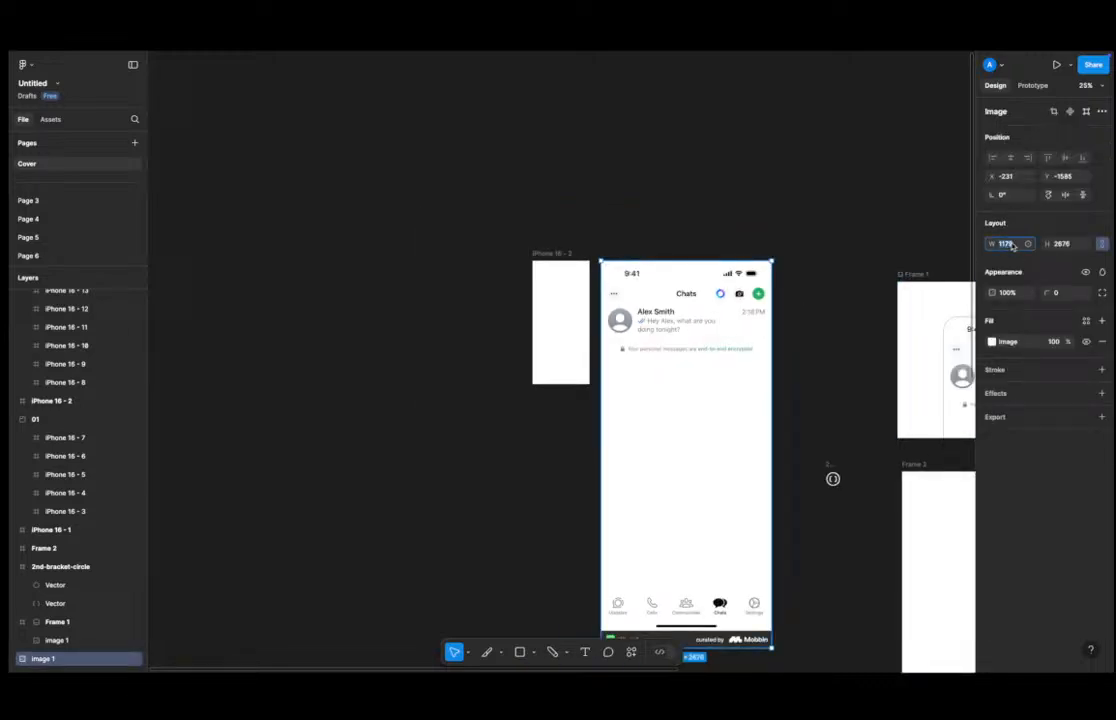
{"action": "left_click", "coordinate": [1012, 246]}
{"action": "type", "text": "/2"}
{"action": "key", "text": "Return"}
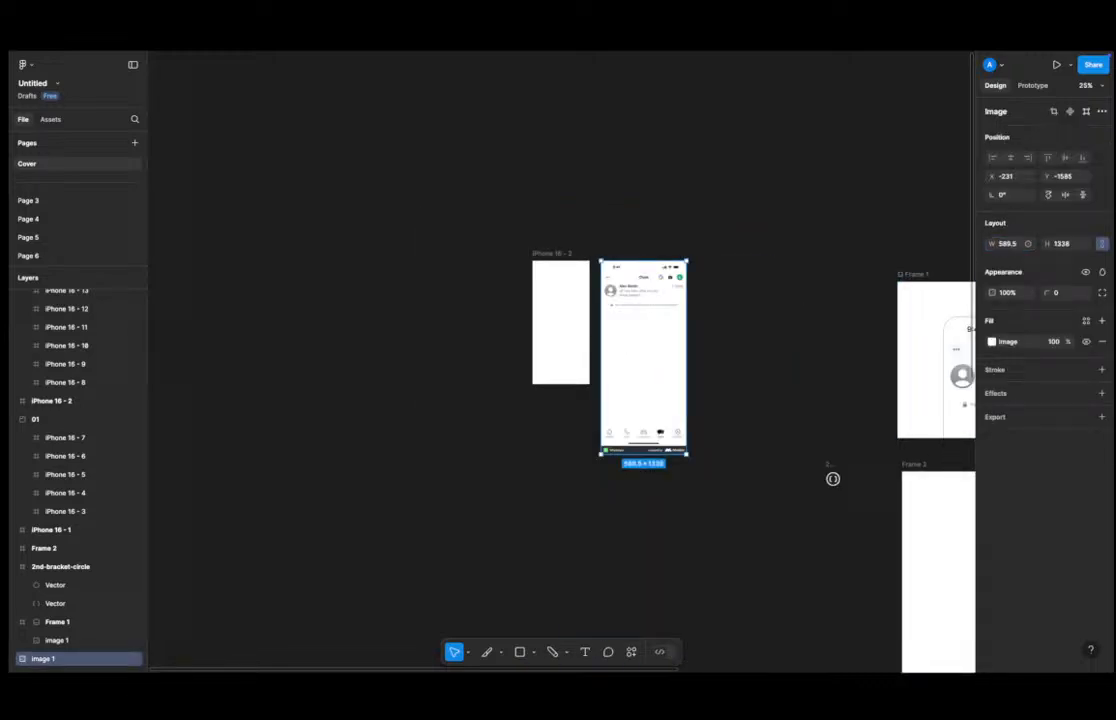
{"action": "key", "text": "ctrl+z"}
Scale the chat screenshot to one third of its width, then undo the change.
{"action": "left_click", "coordinate": [1012, 243]}
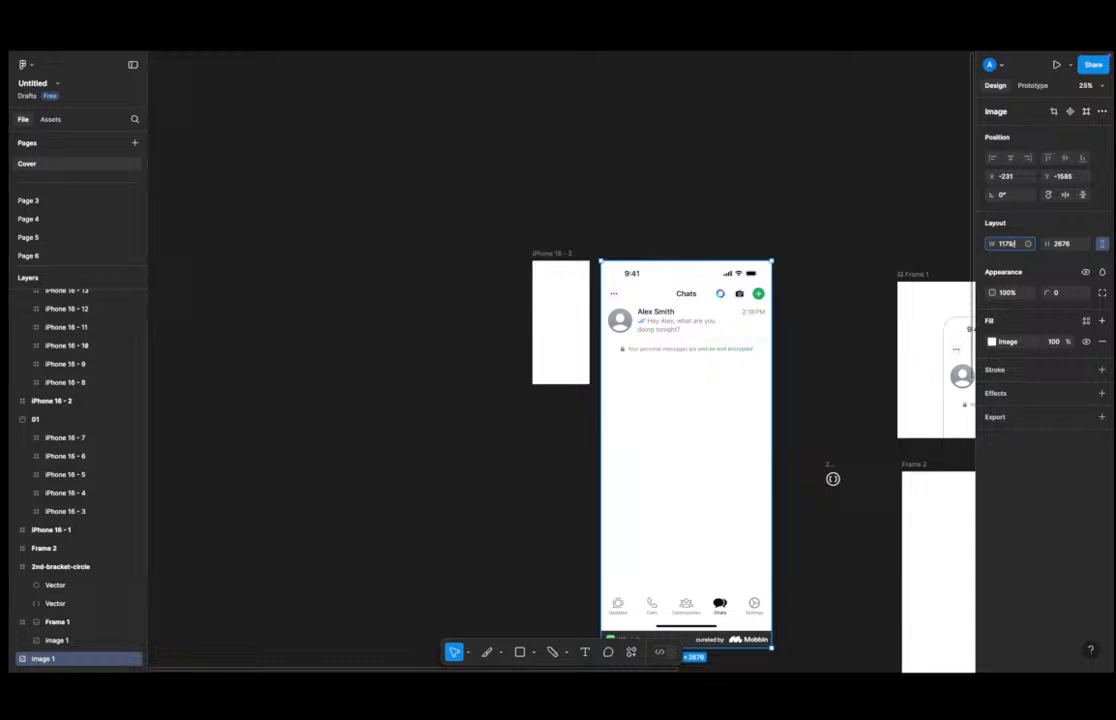
{"action": "type", "text": "/3"}
{"action": "key", "text": "Return"}
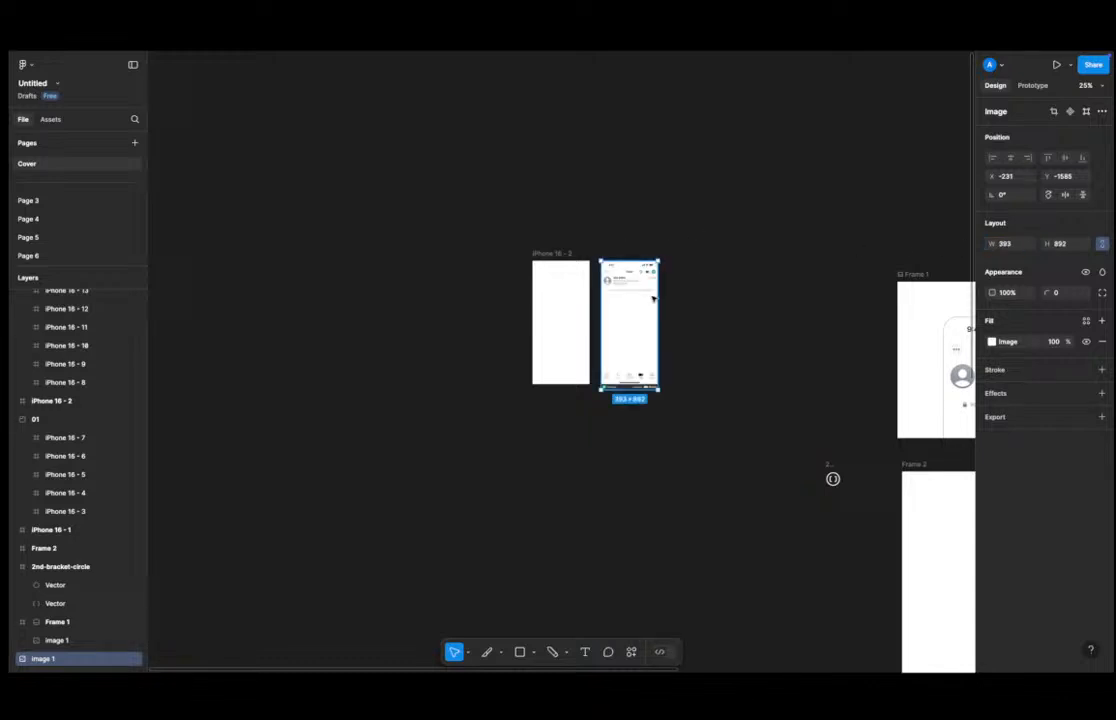
{"action": "scroll", "coordinate": [653, 298], "scroll_direction": "up", "scroll_amount": 5}
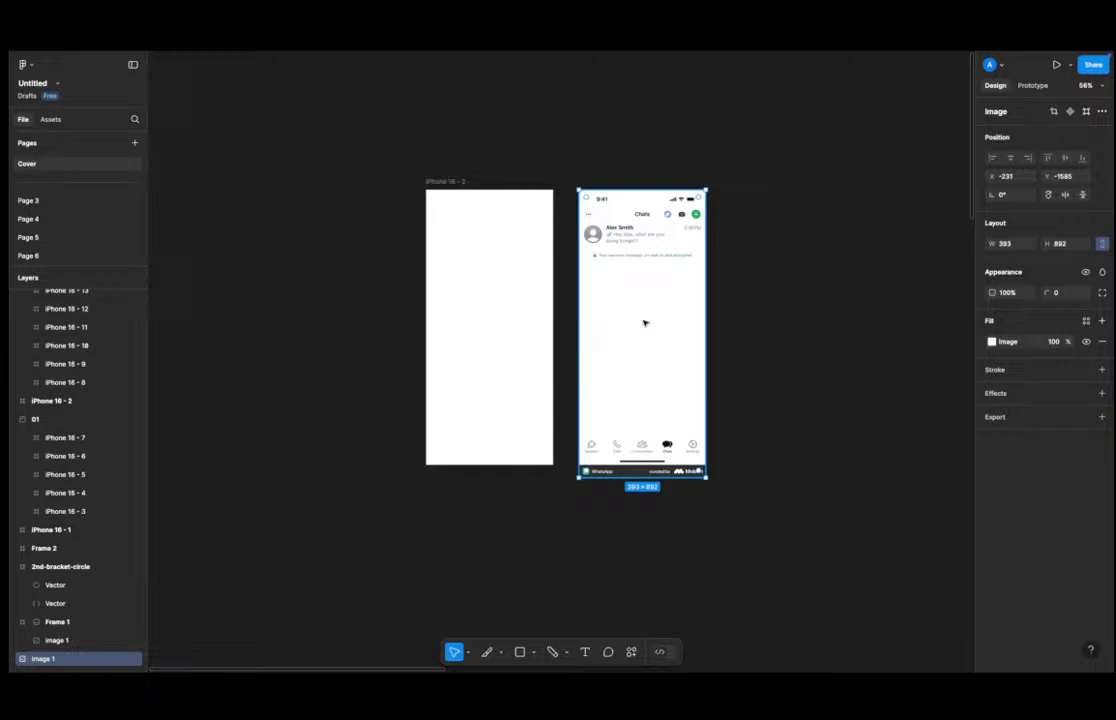
{"action": "key", "text": "ctrl+z"}
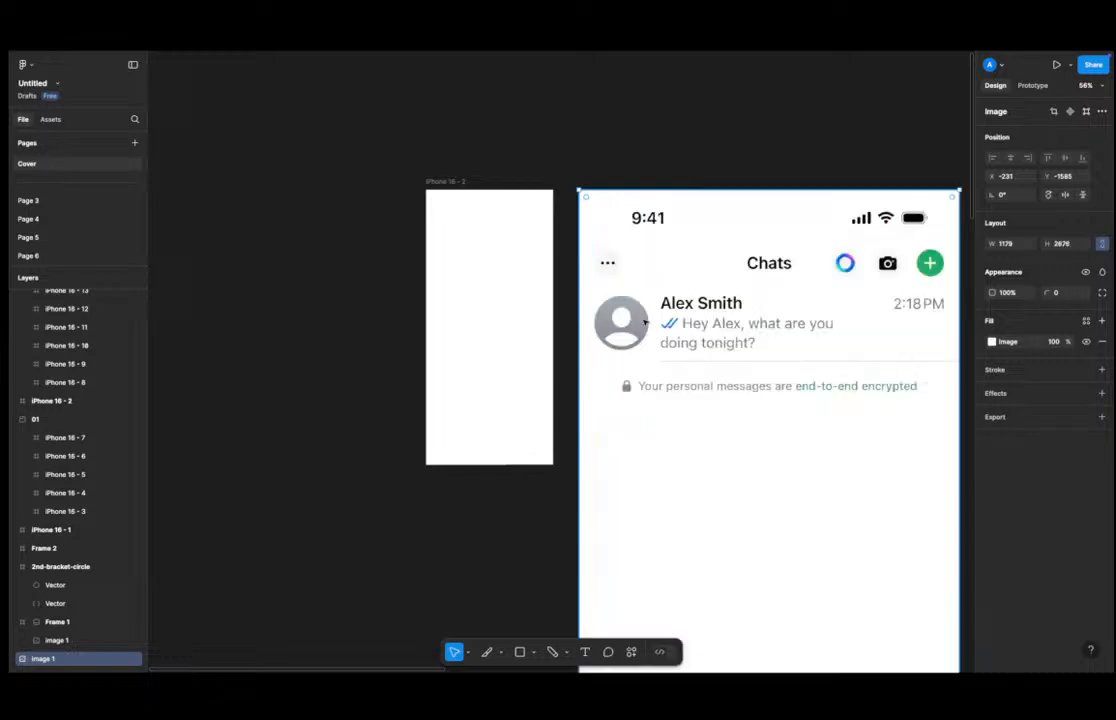
Add a text layer reading 9.41 above the chat screenshot.
{"action": "left_click_drag", "start_coordinate": [664, 130], "coordinate": [523, 211]}
{"action": "scroll", "coordinate": [512, 239], "scroll_direction": "up", "scroll_amount": 5}
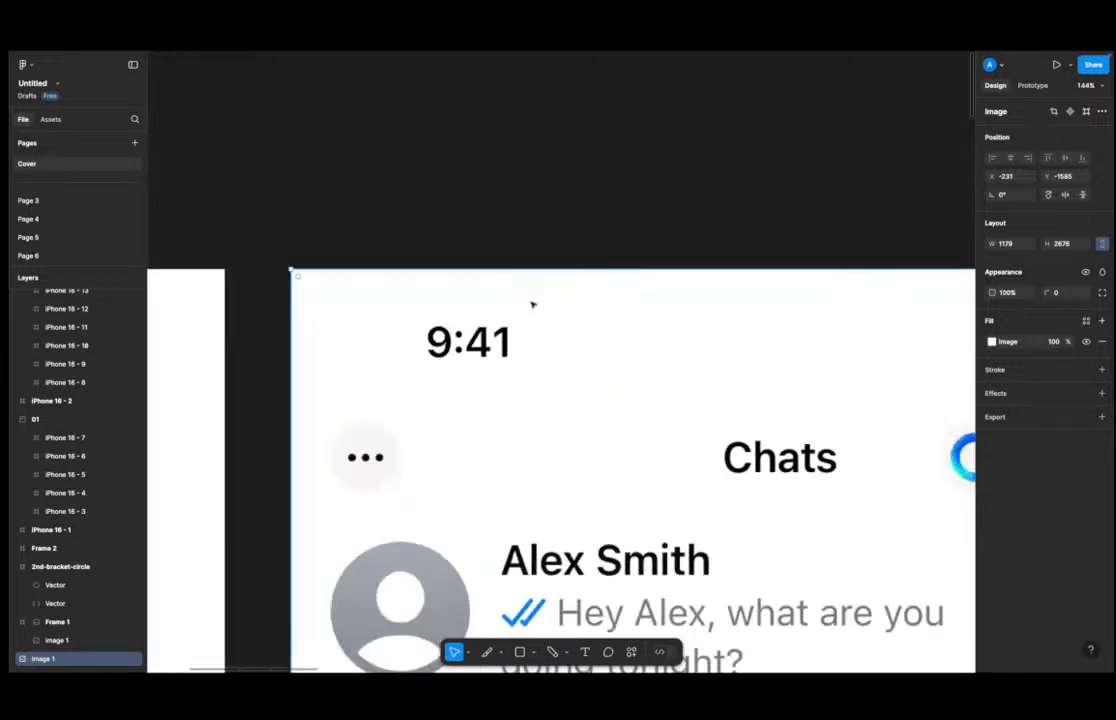
{"action": "key", "text": "t"}
{"action": "left_click", "coordinate": [492, 203]}
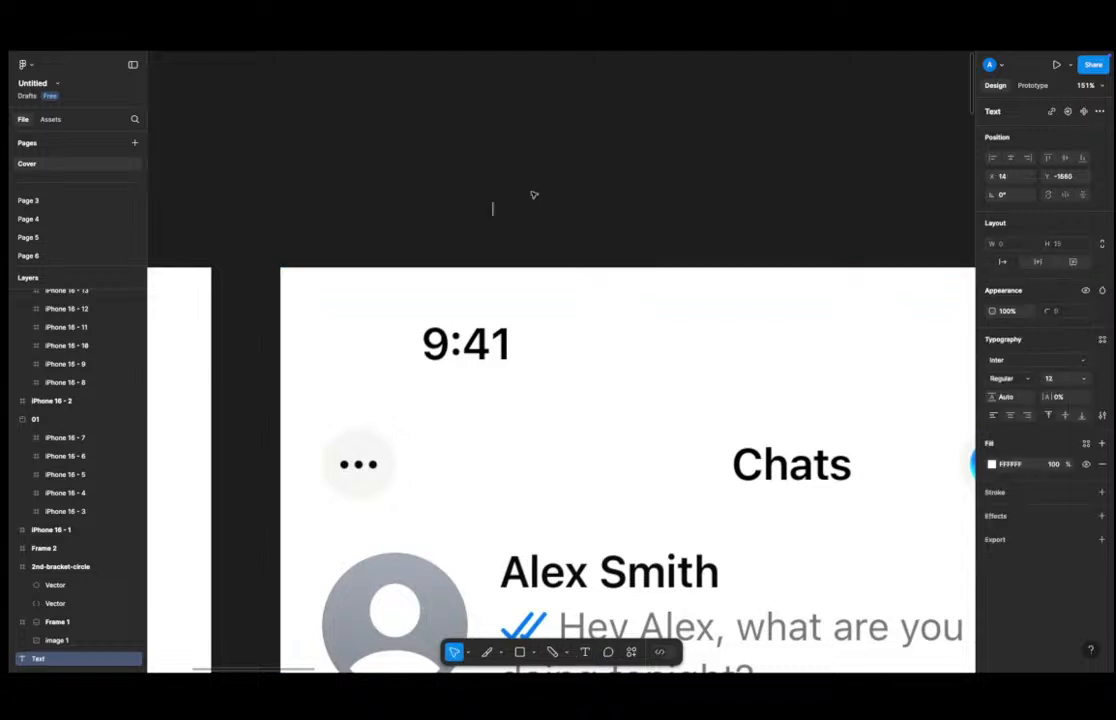
{"action": "type", "text": "("}
{"action": "key", "text": "BackSpace"}
{"action": "type", "text": "9:41"}
{"action": "key", "text": "Escape"}
Scale the 9.41 text up with the Scale tool and move it over the screenshot's status-bar time.
{"action": "key", "text": "k"}
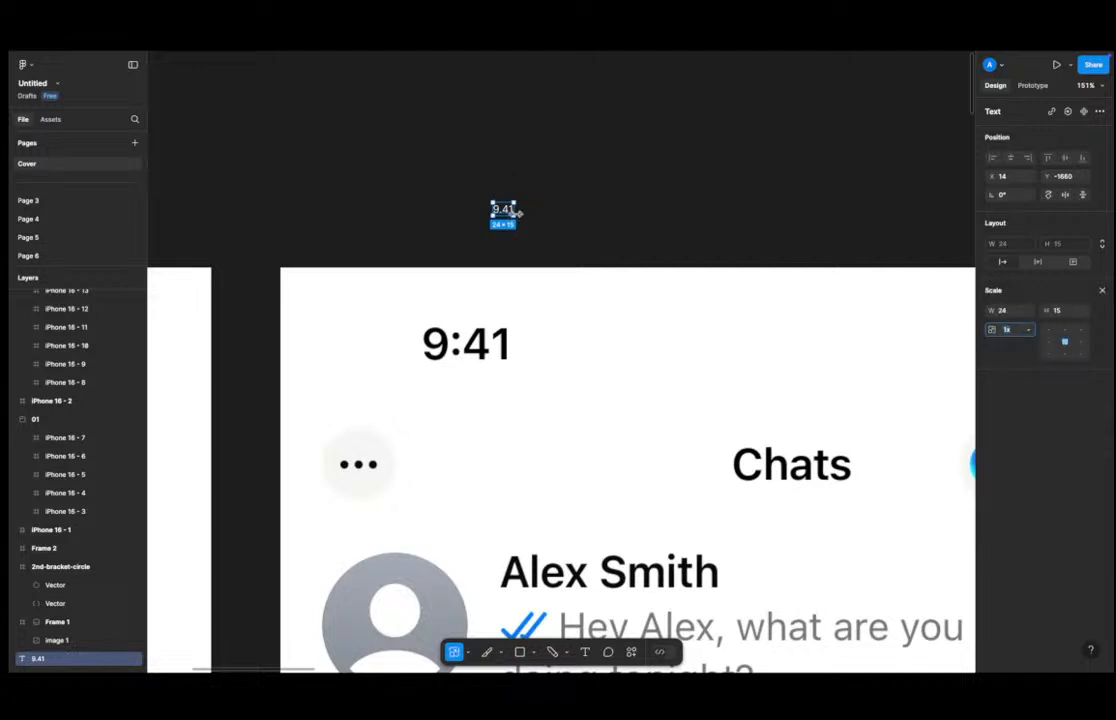
{"action": "left_click_drag", "start_coordinate": [515, 216], "coordinate": [529, 226]}
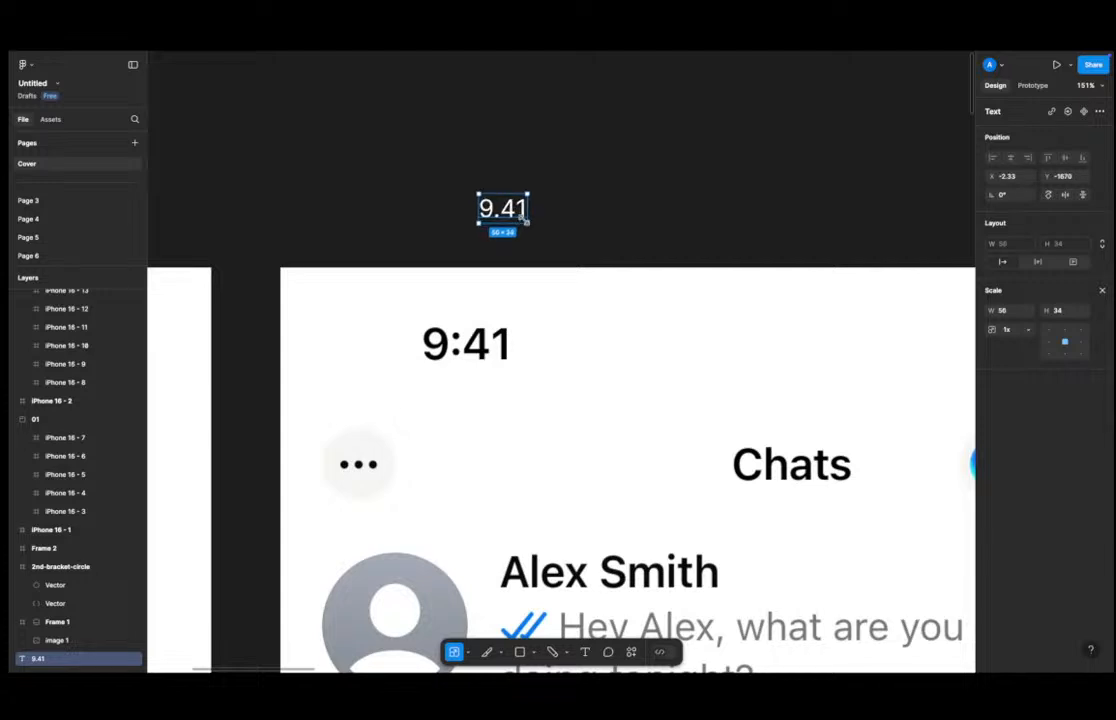
{"action": "left_click_drag", "start_coordinate": [528, 222], "coordinate": [467, 346]}
{"action": "left_click", "coordinate": [1102, 290]}
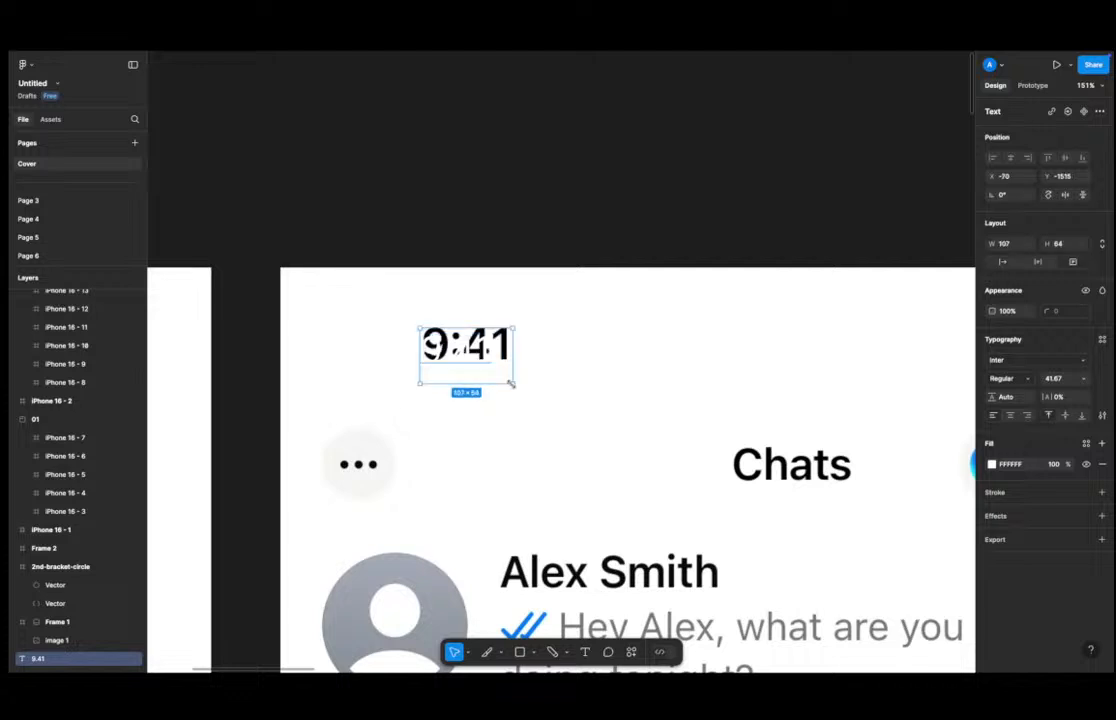
Fine-tune the text's size and position so it overlays the screenshot's time.
{"action": "mouse_move", "coordinate": [494, 360]}
{"action": "left_mouse_down"}
{"action": "mouse_move", "coordinate": [501, 382]}
{"action": "mouse_move", "coordinate": [478, 357]}
{"action": "left_mouse_up"}
{"action": "key", "text": "k"}
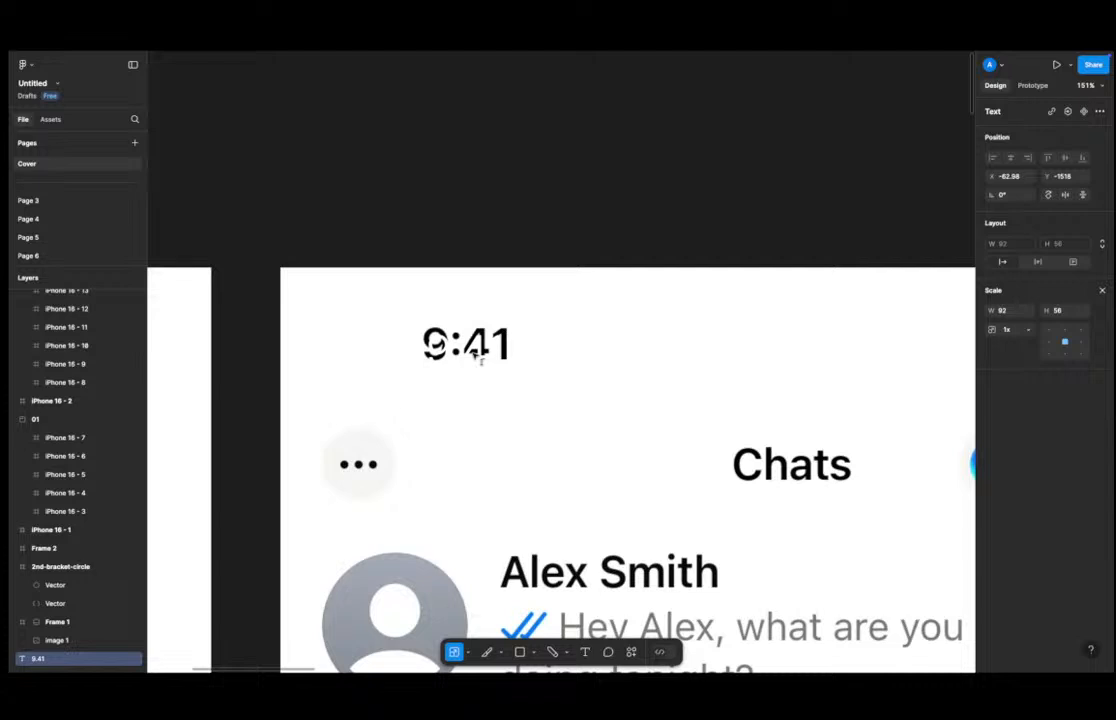
{"action": "key", "text": "Up"}
{"action": "key", "text": "Up"}
{"action": "key", "text": "Up"}
{"action": "key", "text": "Up"}
{"action": "key", "text": "Up"}
{"action": "key", "text": "Up"}
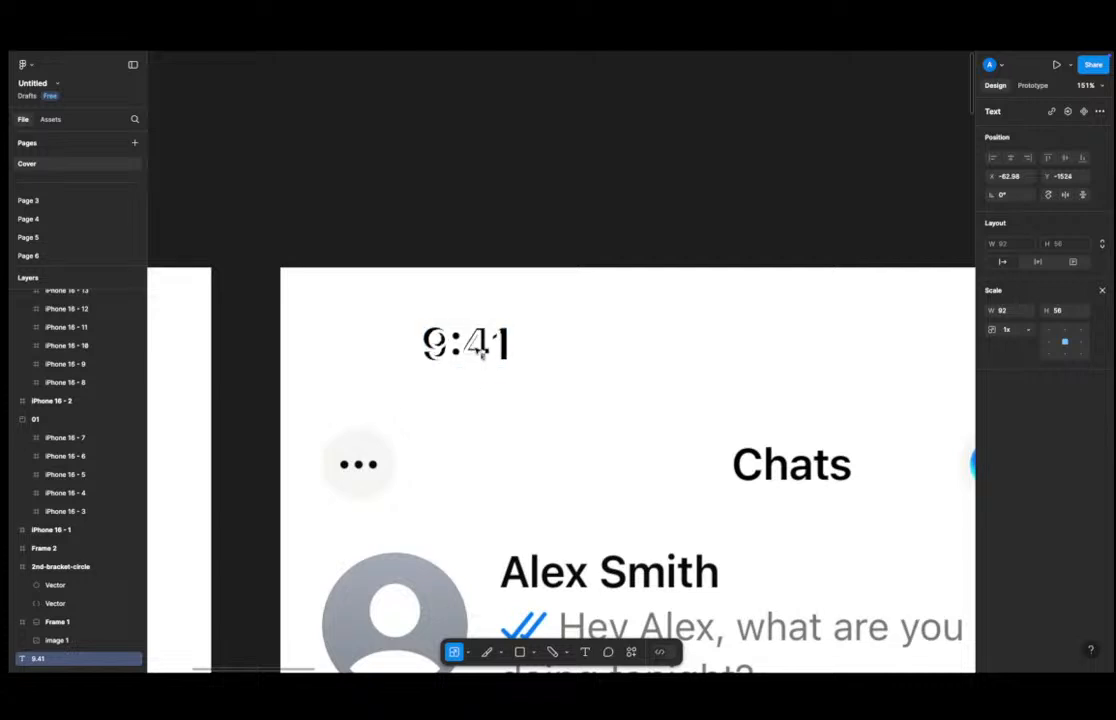
{"action": "key", "text": "Down"}
{"action": "left_click_drag", "start_coordinate": [503, 367], "coordinate": [506, 369]}
{"action": "left_click", "coordinate": [483, 222]}
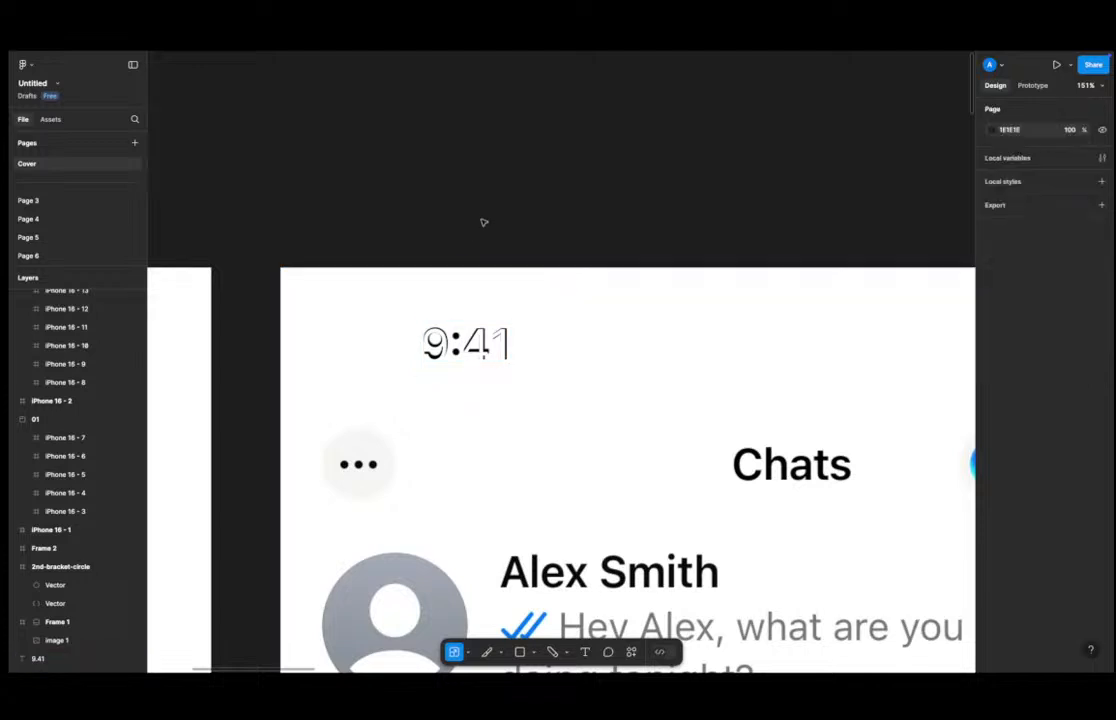
Move the 9.41 text onto the top-left of the iPhone 16 - 2 frame.
{"action": "scroll", "coordinate": [483, 235], "scroll_direction": "down", "scroll_amount": 3}
{"action": "scroll", "coordinate": [491, 284], "scroll_direction": "up", "scroll_amount": 2}
{"action": "left_click", "coordinate": [491, 288]}
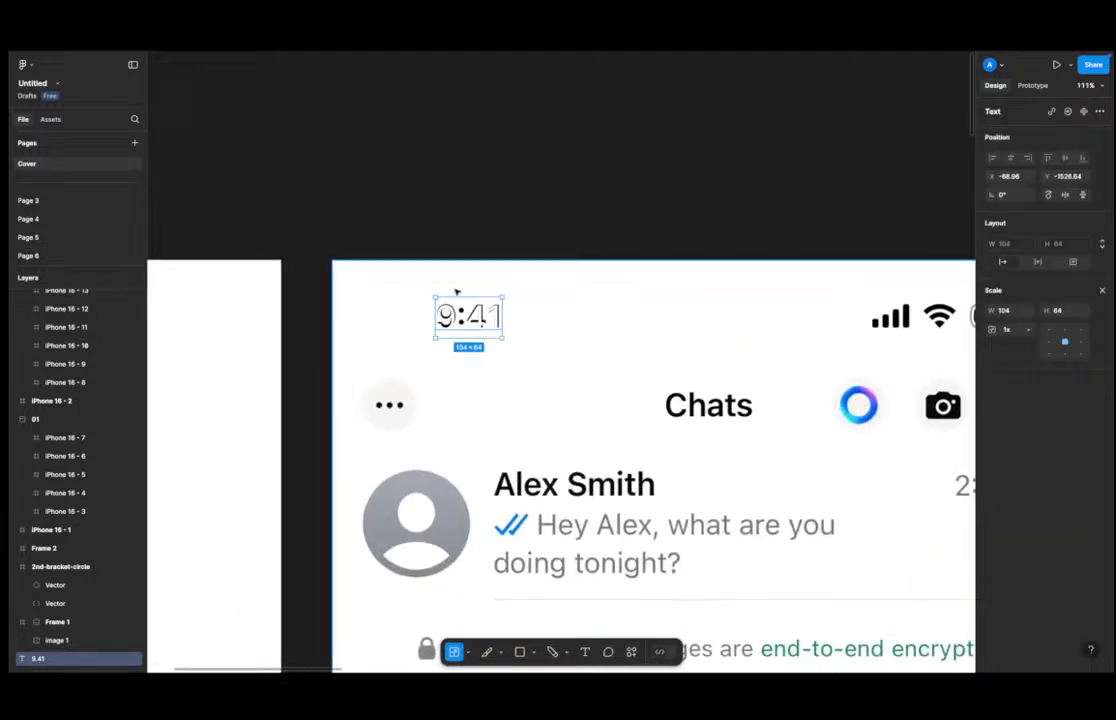
{"action": "scroll", "coordinate": [515, 285], "scroll_direction": "down", "scroll_amount": 3}
{"action": "scroll", "coordinate": [537, 285], "scroll_direction": "up", "scroll_amount": 1}
{"action": "left_click_drag", "start_coordinate": [545, 276], "coordinate": [401, 279]}
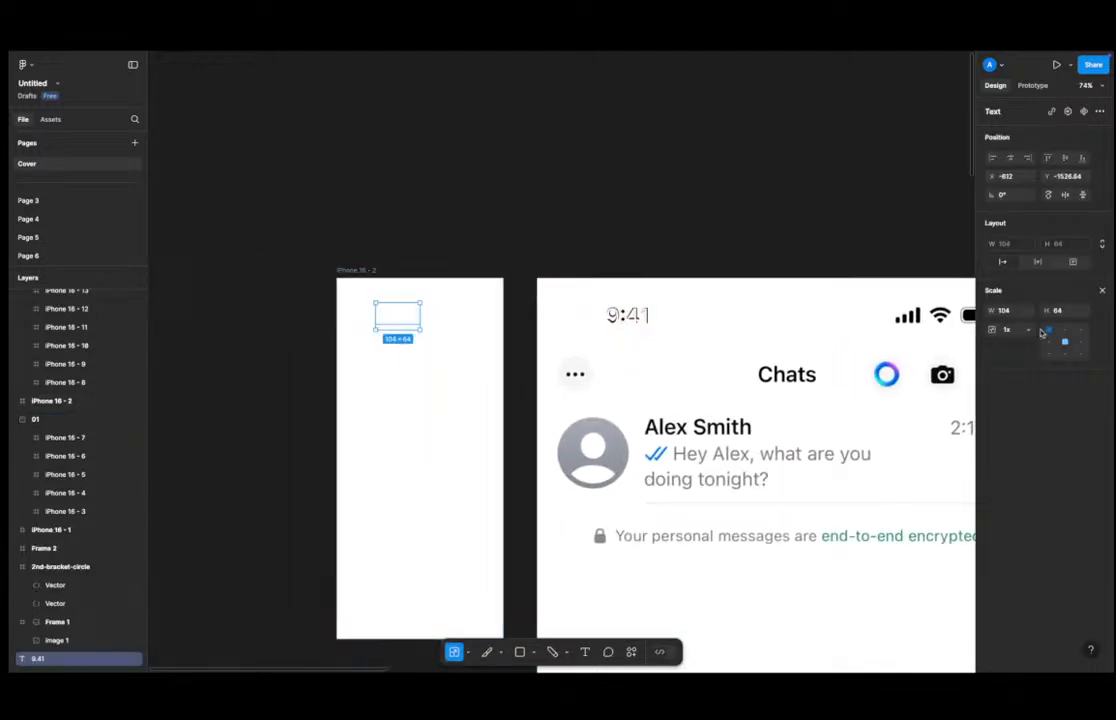
Try setting the text fill to black at 10% and 100% opacity, then remove the fill.
{"action": "left_click", "coordinate": [1102, 291]}
{"action": "left_click", "coordinate": [1054, 465]}
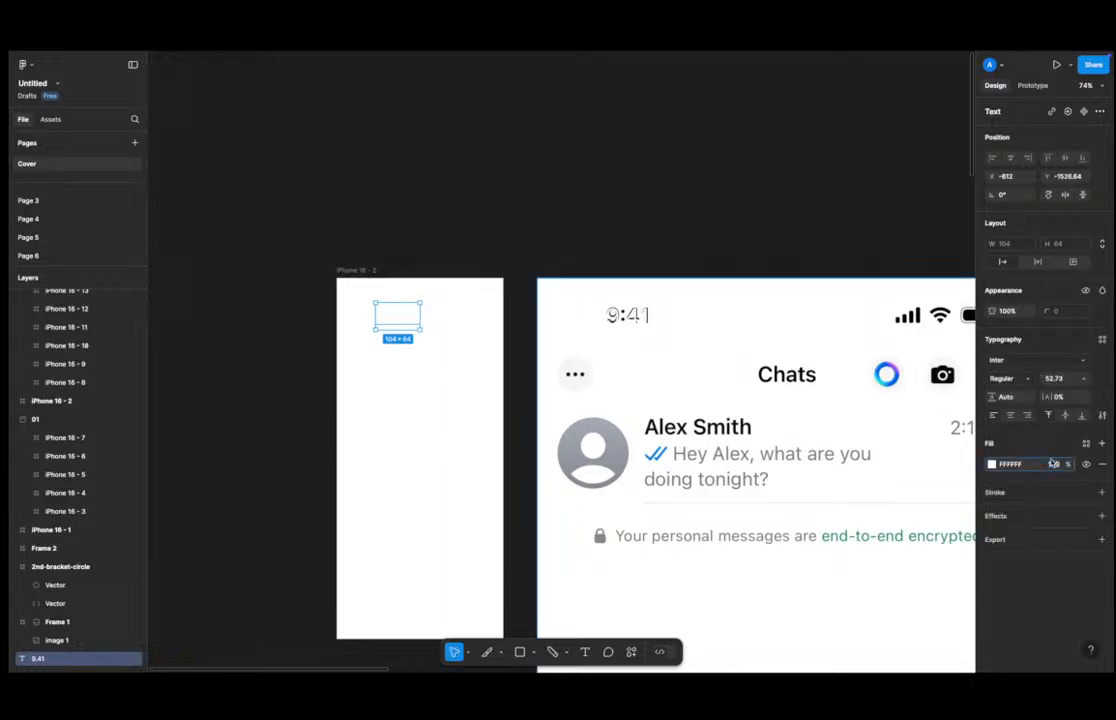
{"action": "type", "text": "10"}
{"action": "key", "text": "Return"}
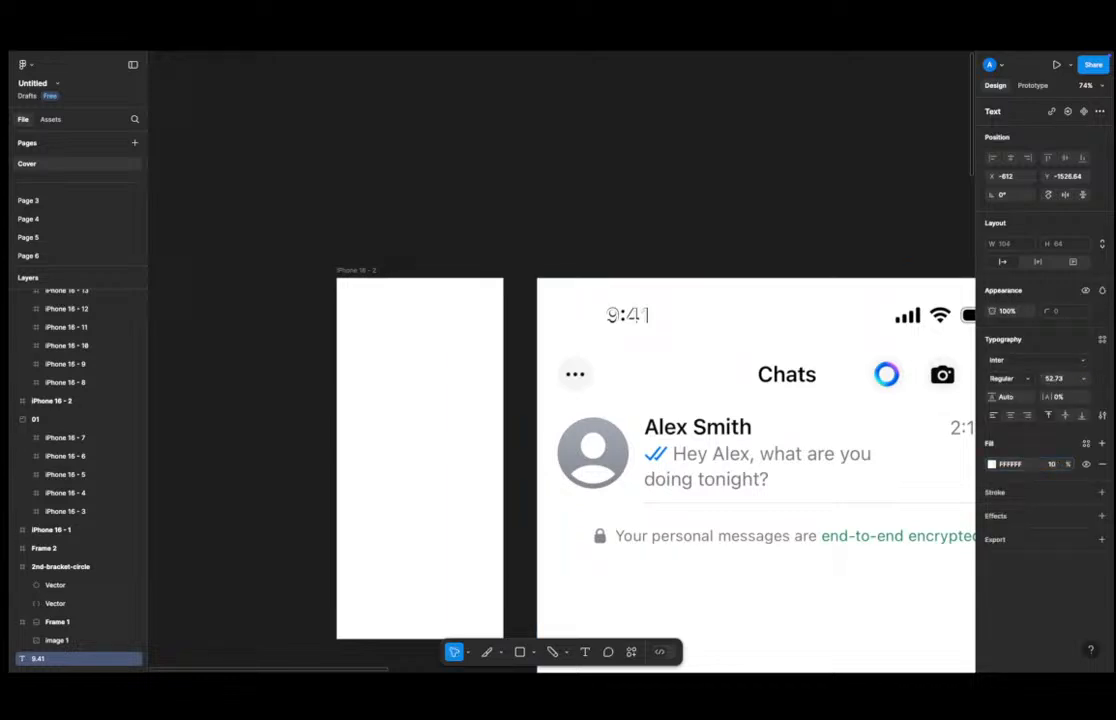
{"action": "left_click", "coordinate": [1023, 465]}
{"action": "type", "text": "0"}
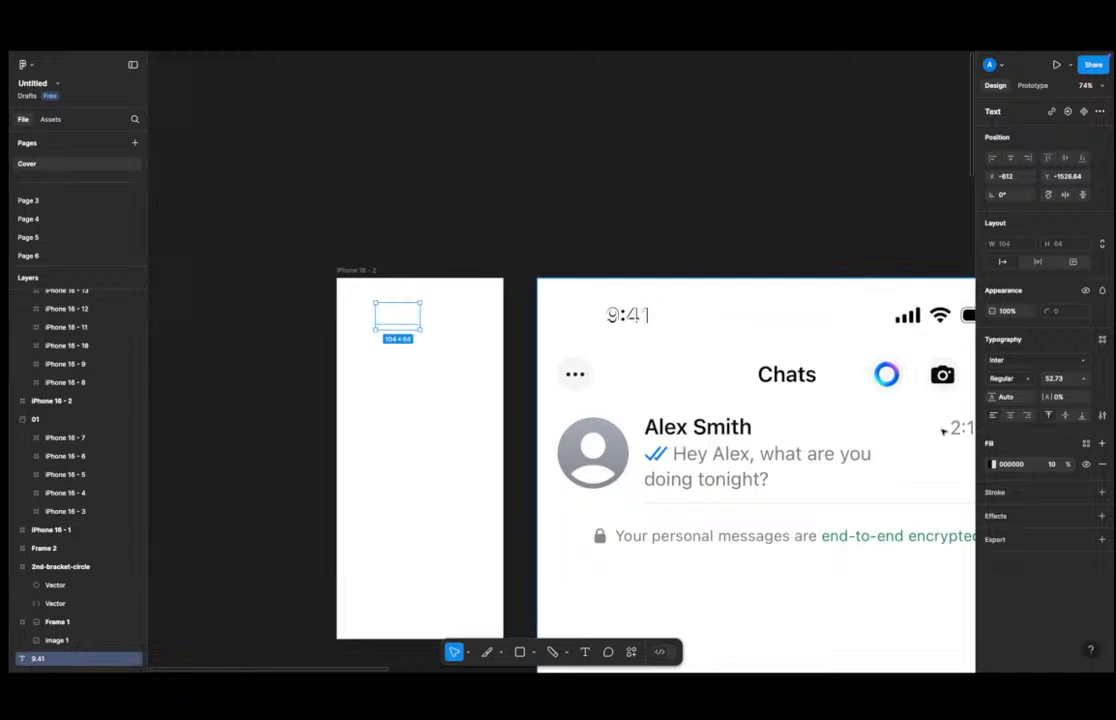
{"action": "left_click", "coordinate": [1052, 464]}
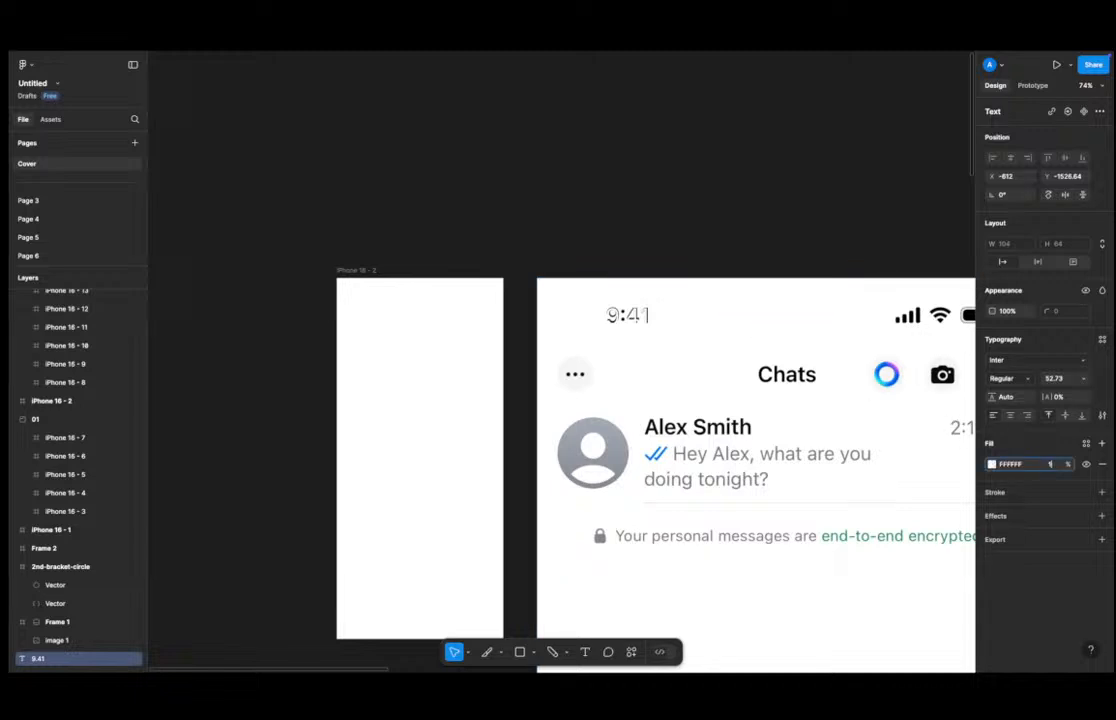
{"action": "type", "text": "100"}
{"action": "key", "text": "Return"}
{"action": "left_click", "coordinate": [1024, 464]}
{"action": "type", "text": "0"}
{"action": "key", "text": "Return"}
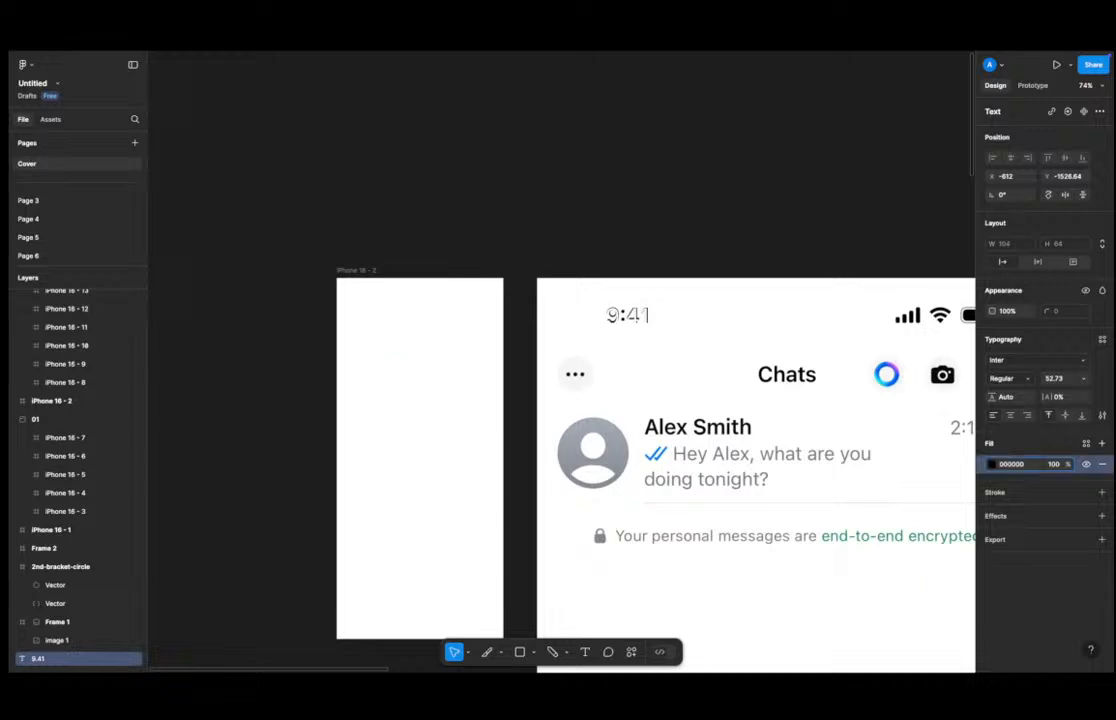
{"action": "key", "text": "Delete"}
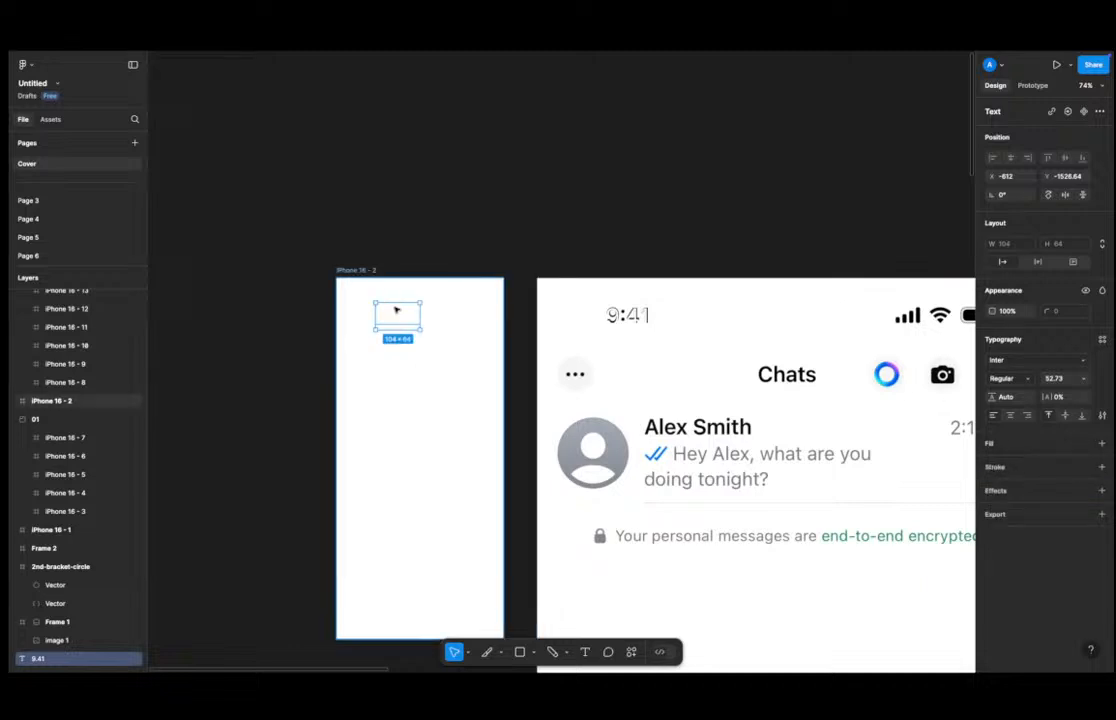
Cut the 9.41 text and paste it inside the iPhone 16 - 2 frame.
{"action": "key", "text": "ctrl+x"}
{"action": "left_click", "coordinate": [405, 308]}
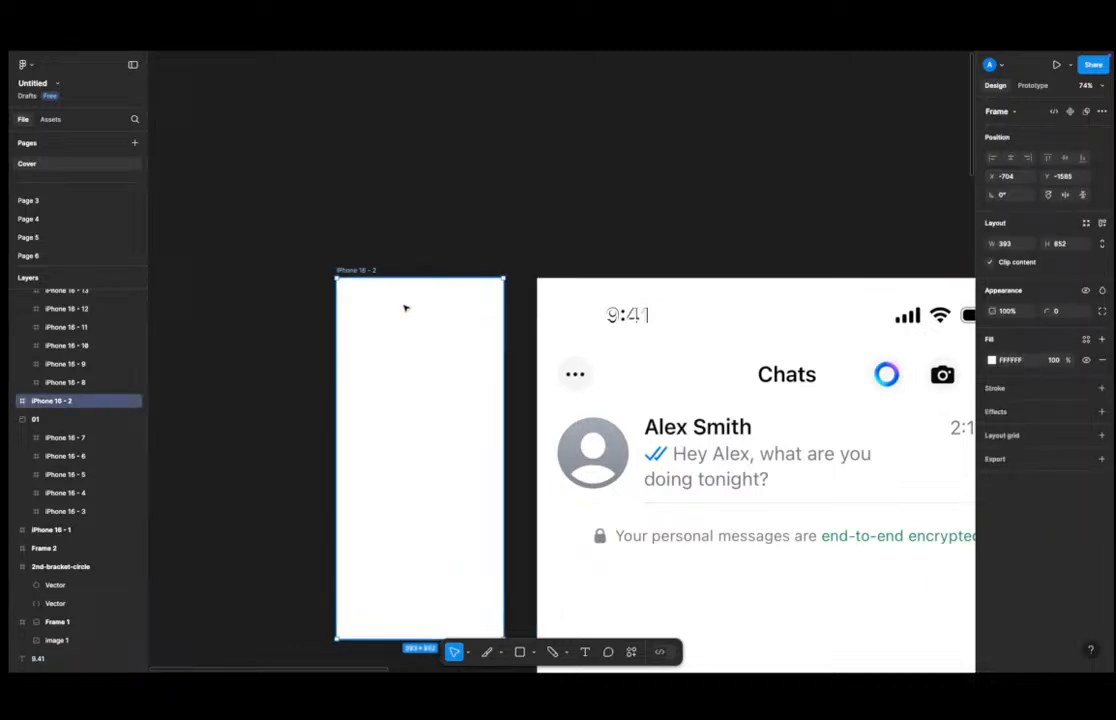
{"action": "key", "text": "ctrl+v"}
Give the pasted text a black 000000 fill.
{"action": "left_click", "coordinate": [1026, 446]}
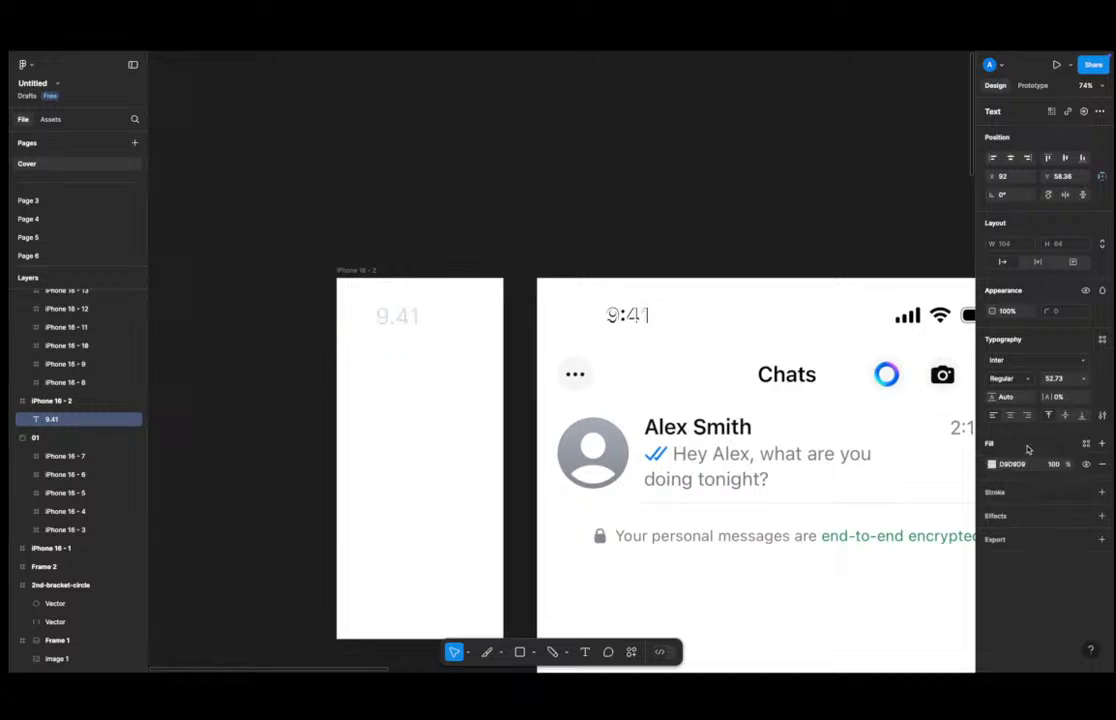
{"action": "left_click", "coordinate": [1014, 464]}
{"action": "type", "text": "0"}
{"action": "key", "text": "Return"}
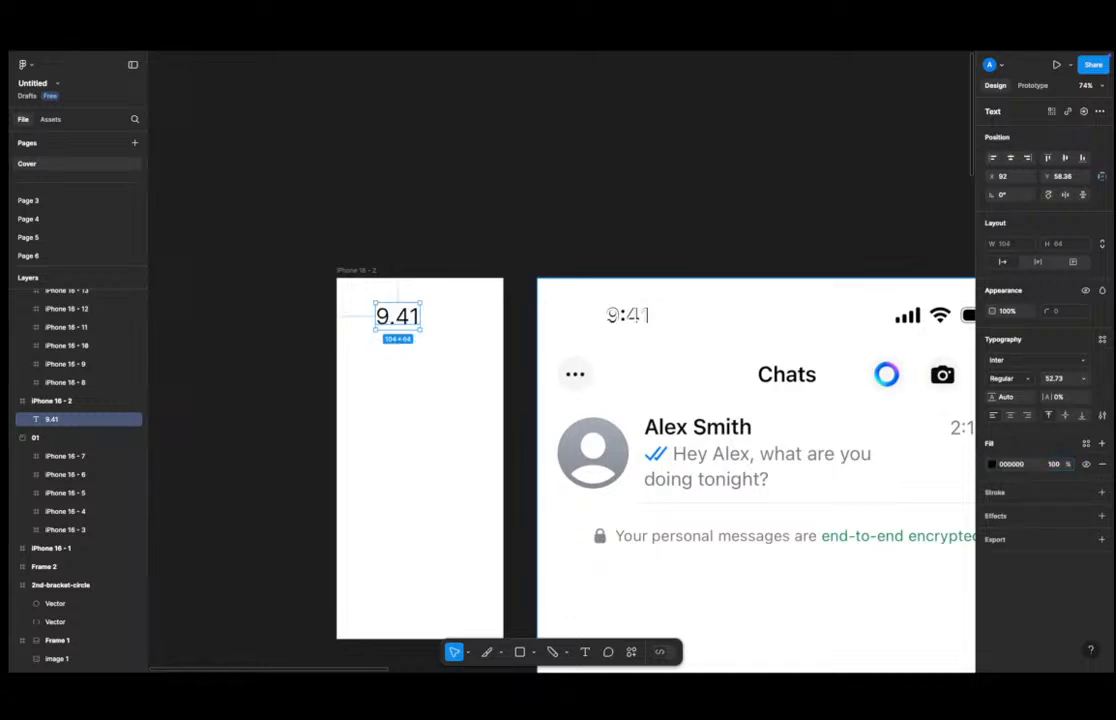
{"action": "left_click", "coordinate": [390, 216]}
{"action": "scroll", "coordinate": [402, 310], "scroll_direction": "down", "scroll_amount": 3}
{"action": "left_click", "coordinate": [399, 311]}
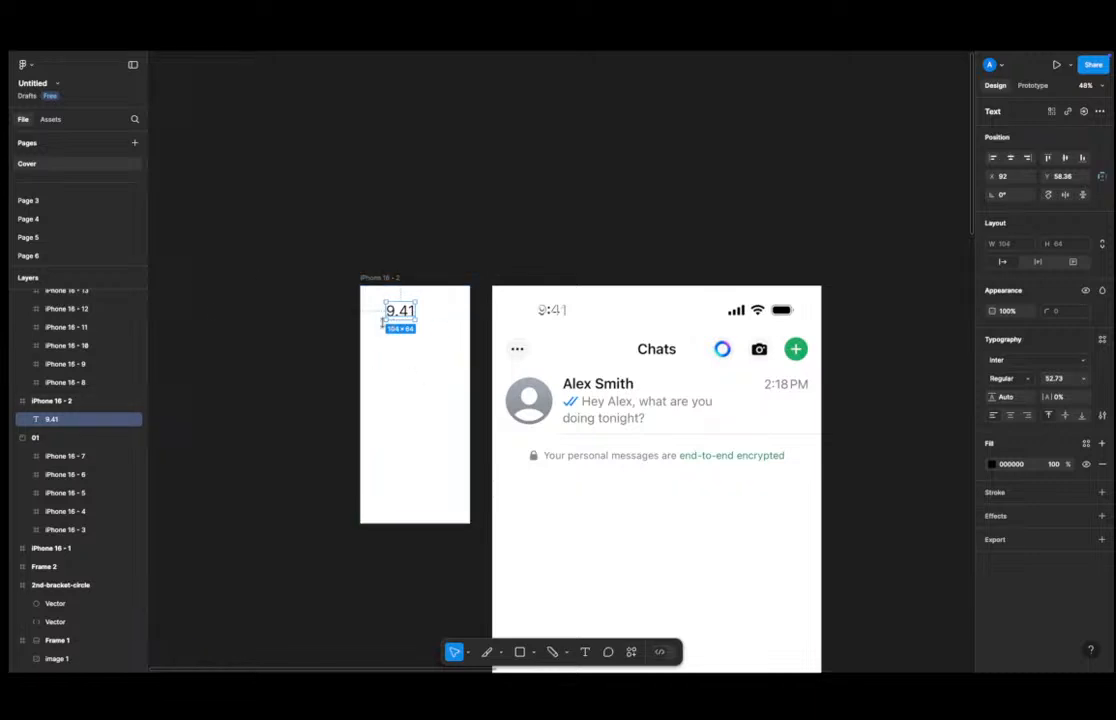
{"action": "left_click", "coordinate": [593, 254]}
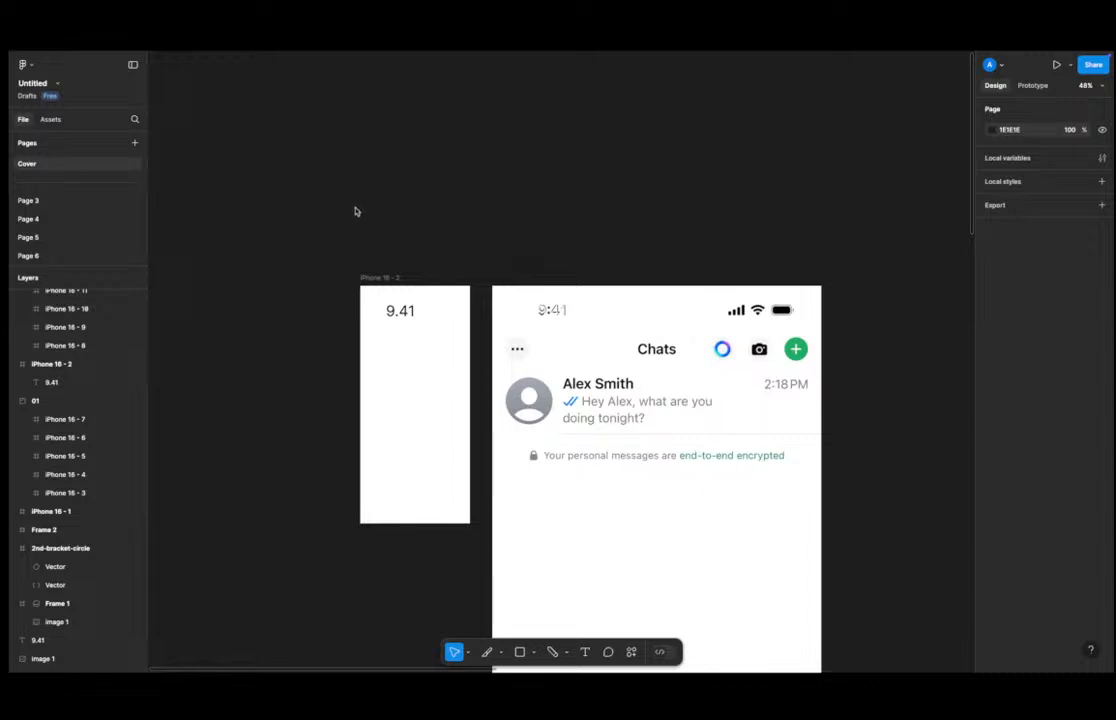
Delete the 9.41 text from the iPhone 16 - 2 frame.
{"action": "left_click", "coordinate": [400, 311]}
{"action": "key", "text": "Delete"}
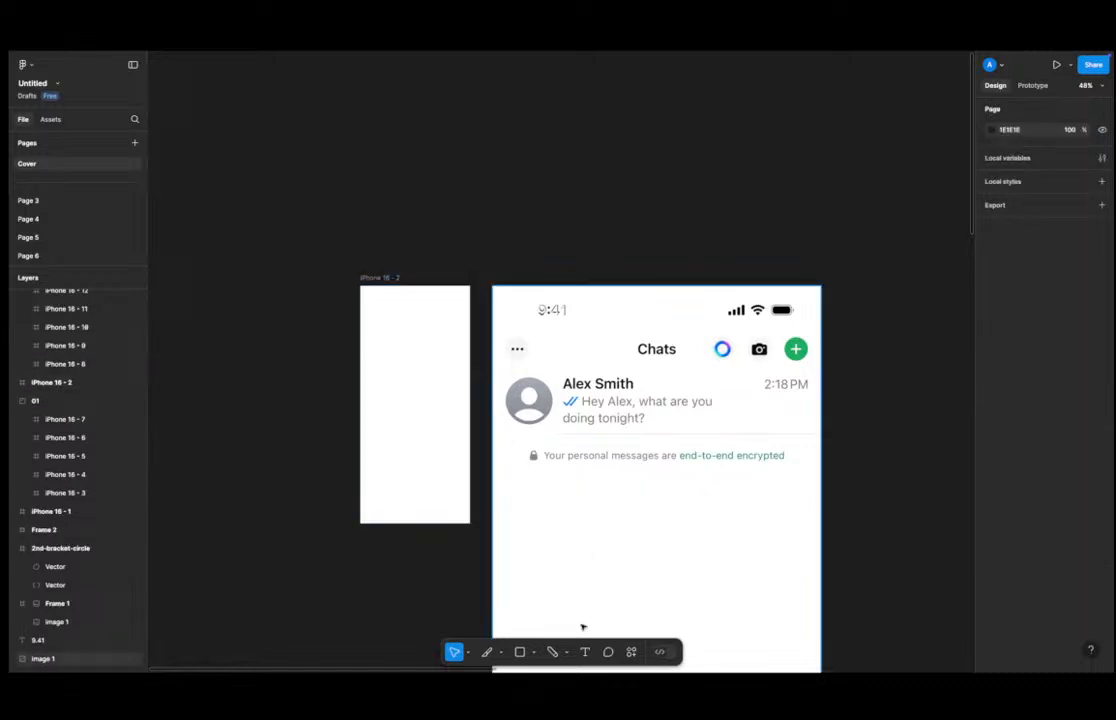
{"action": "left_click", "coordinate": [501, 652]}
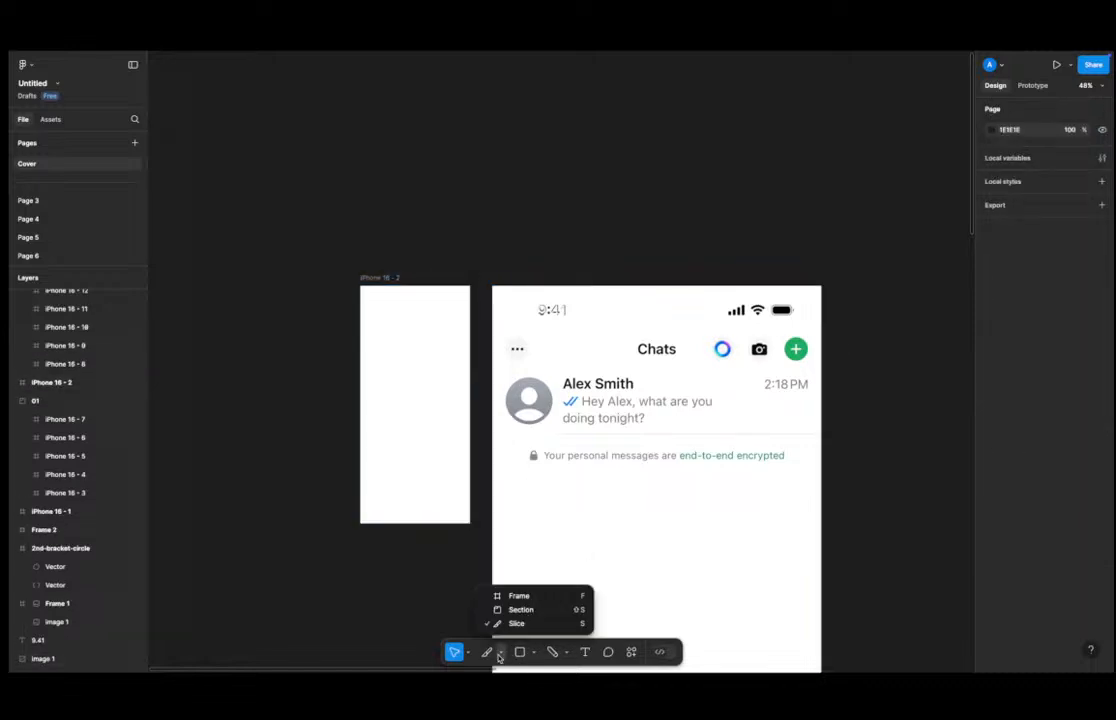
{"action": "left_click", "coordinate": [522, 597]}
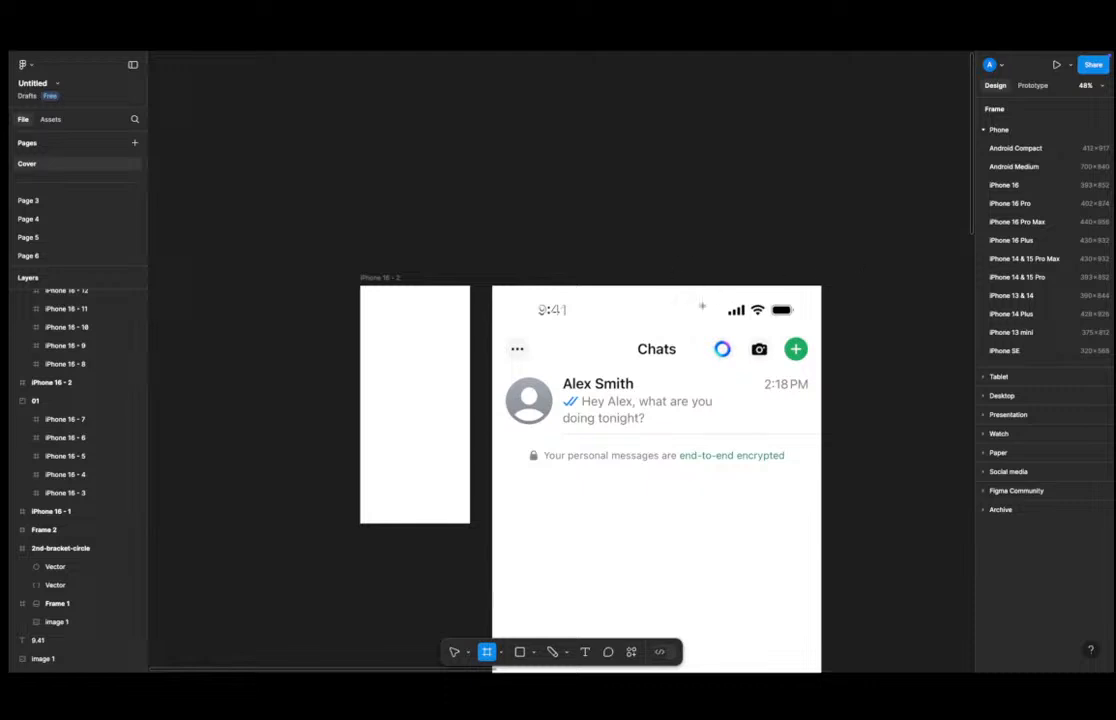
{"action": "key", "text": "Escape"}
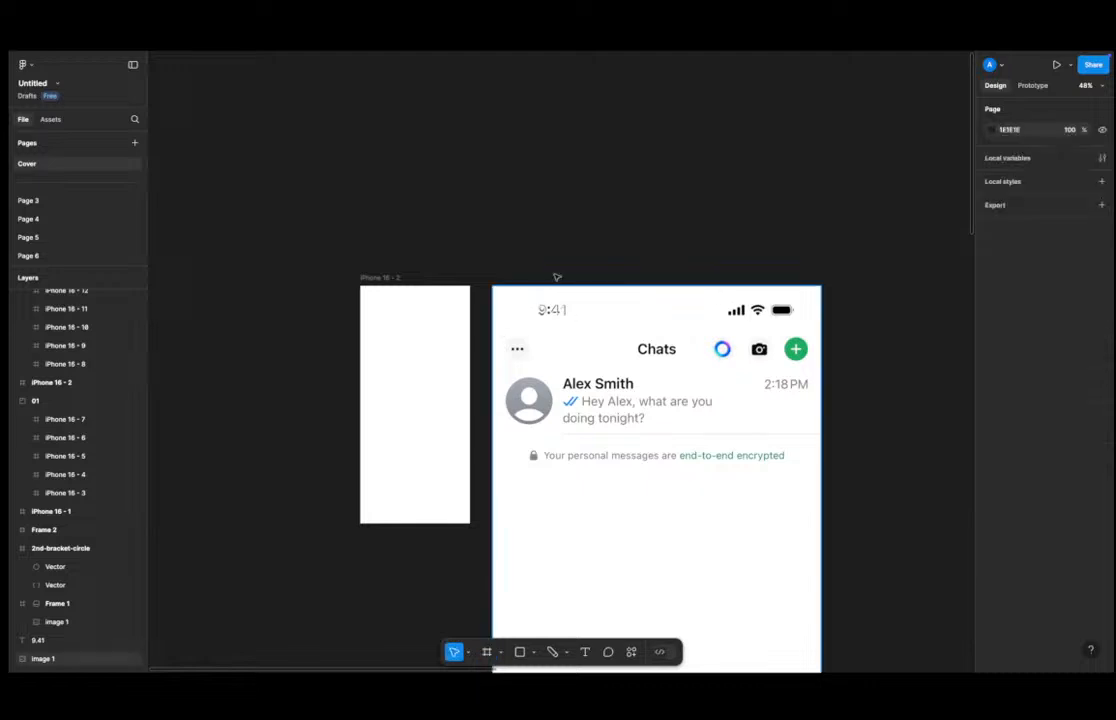
{"action": "left_click", "coordinate": [434, 338]}
{"action": "left_click", "coordinate": [451, 274]}
{"action": "left_click", "coordinate": [432, 325]}
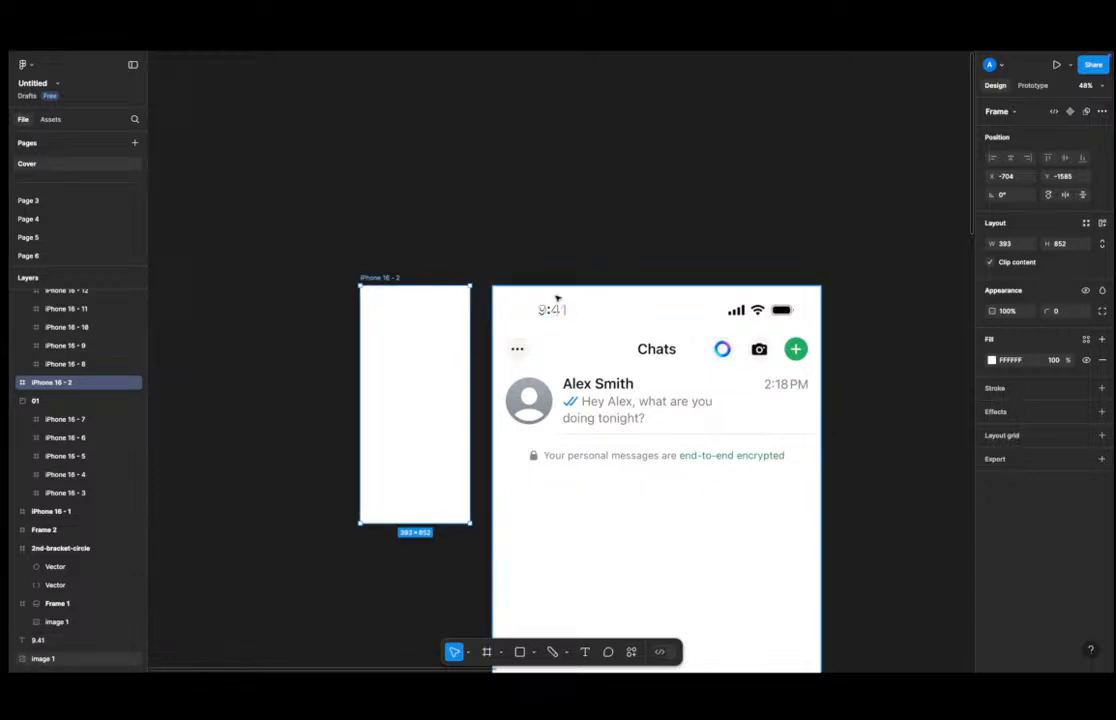
{"action": "scroll", "coordinate": [555, 300], "scroll_direction": "up", "scroll_amount": 3}
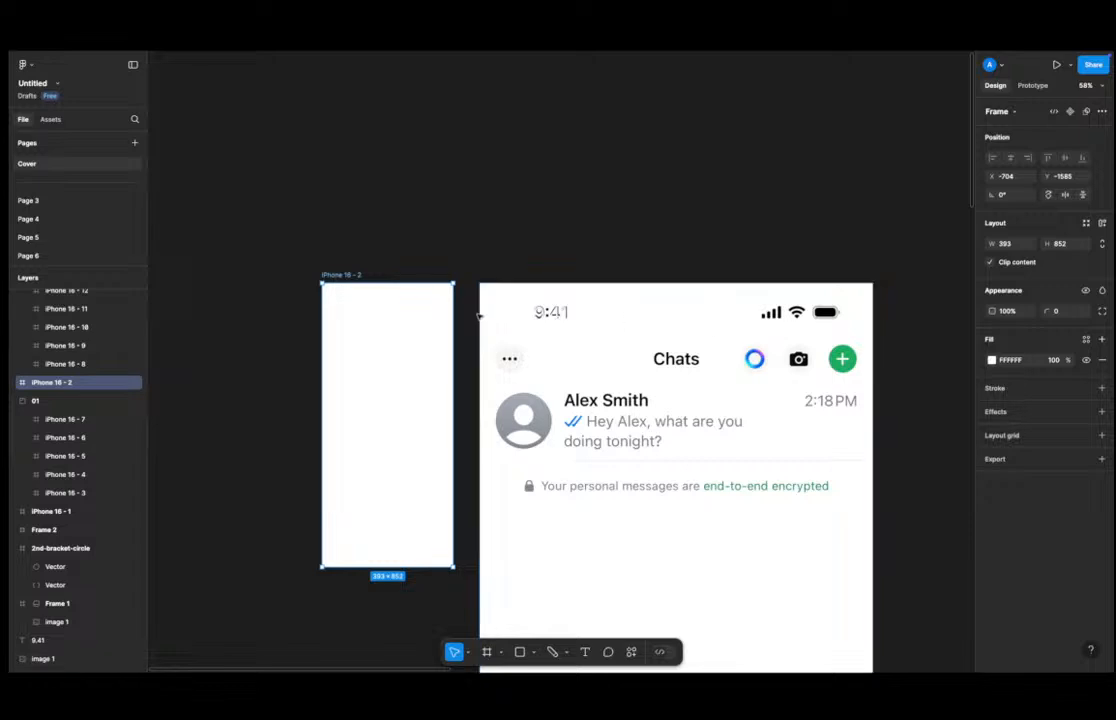
{"action": "left_click", "coordinate": [347, 235]}
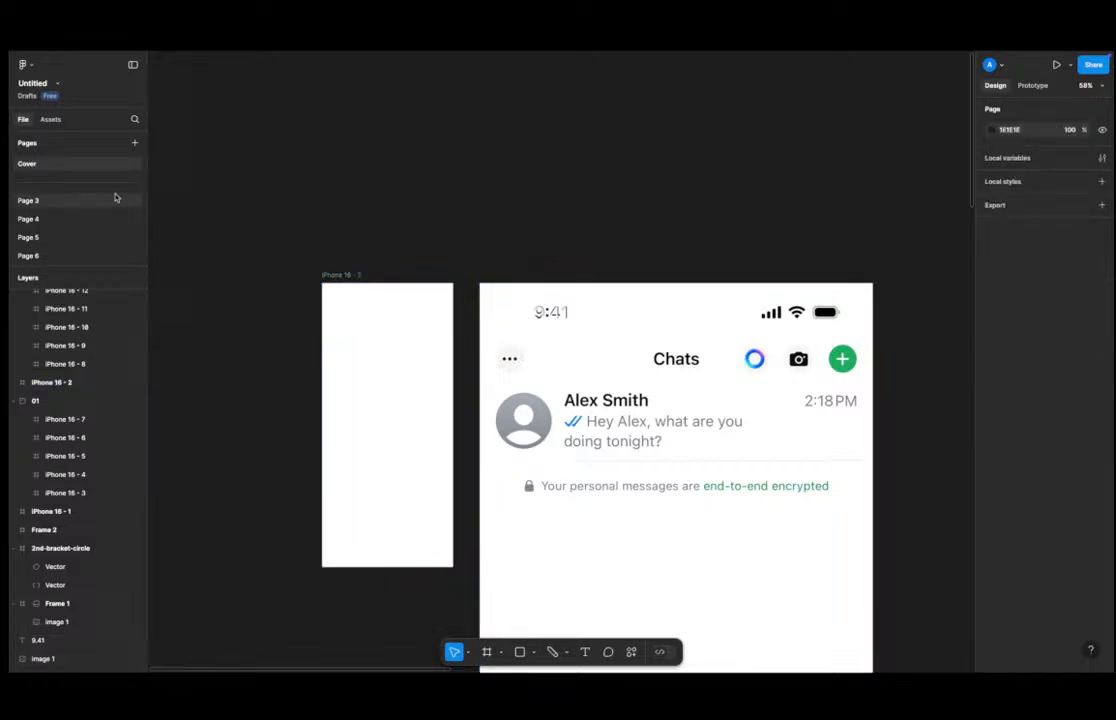
Browse the component categories of the iOS 18 and iPadOS 18 UI kit in the assets library.
{"action": "left_click", "coordinate": [51, 120]}
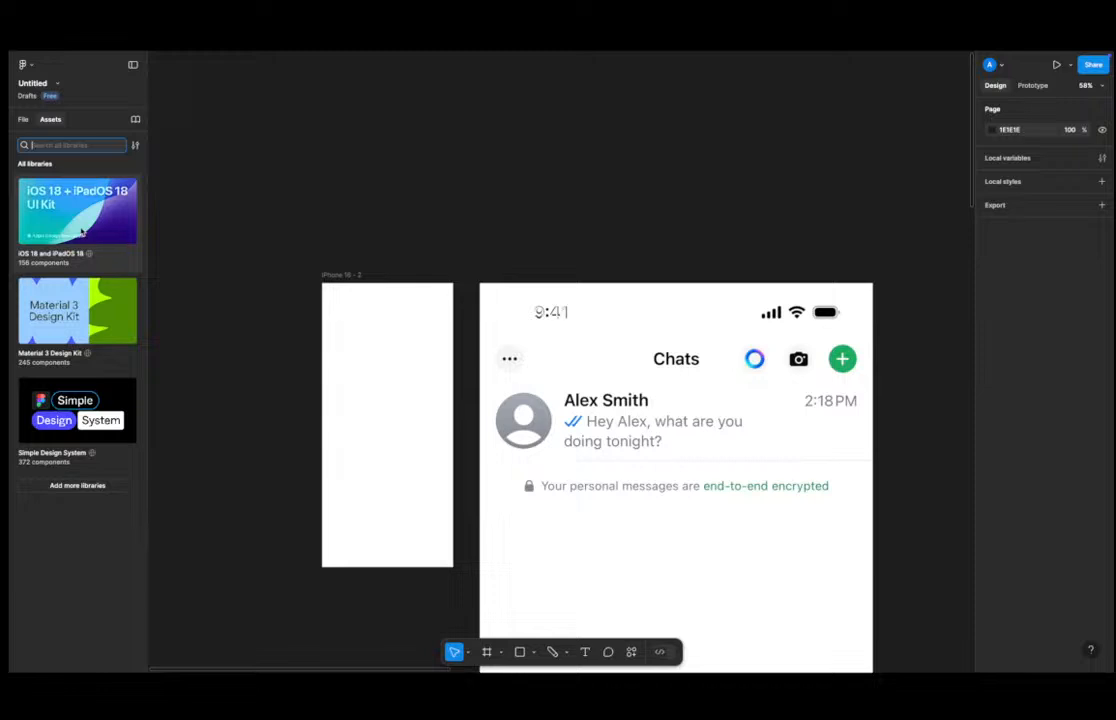
{"action": "left_click", "coordinate": [82, 231]}
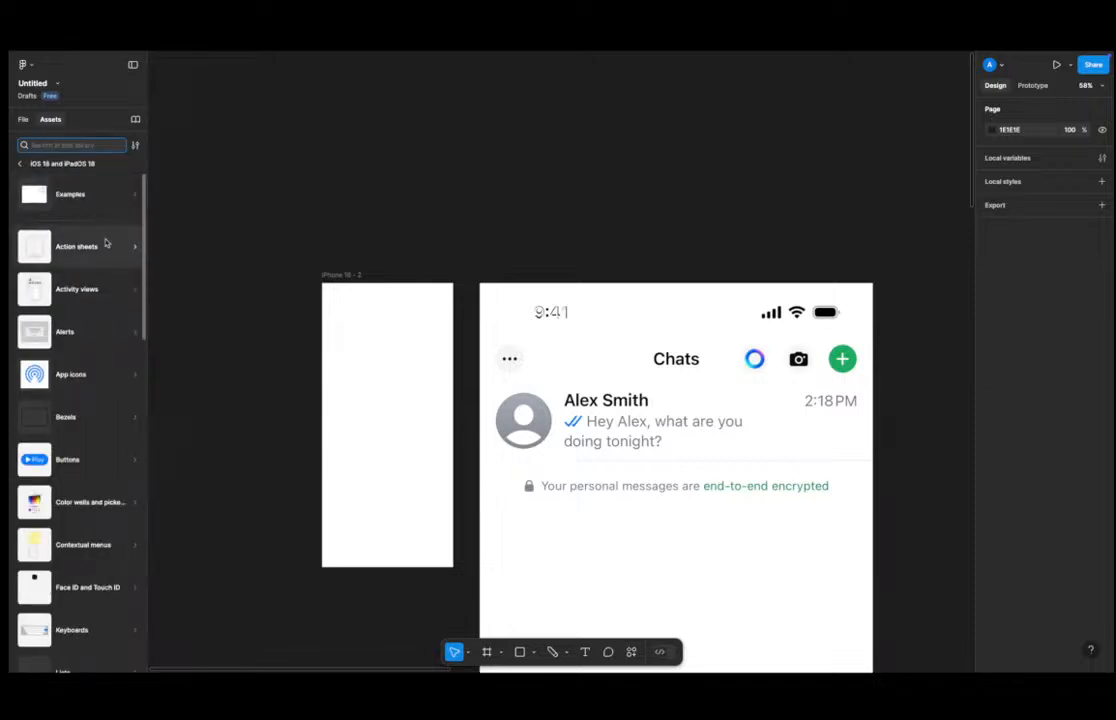
{"action": "scroll", "coordinate": [97, 305], "scroll_direction": "down", "scroll_amount": 6}
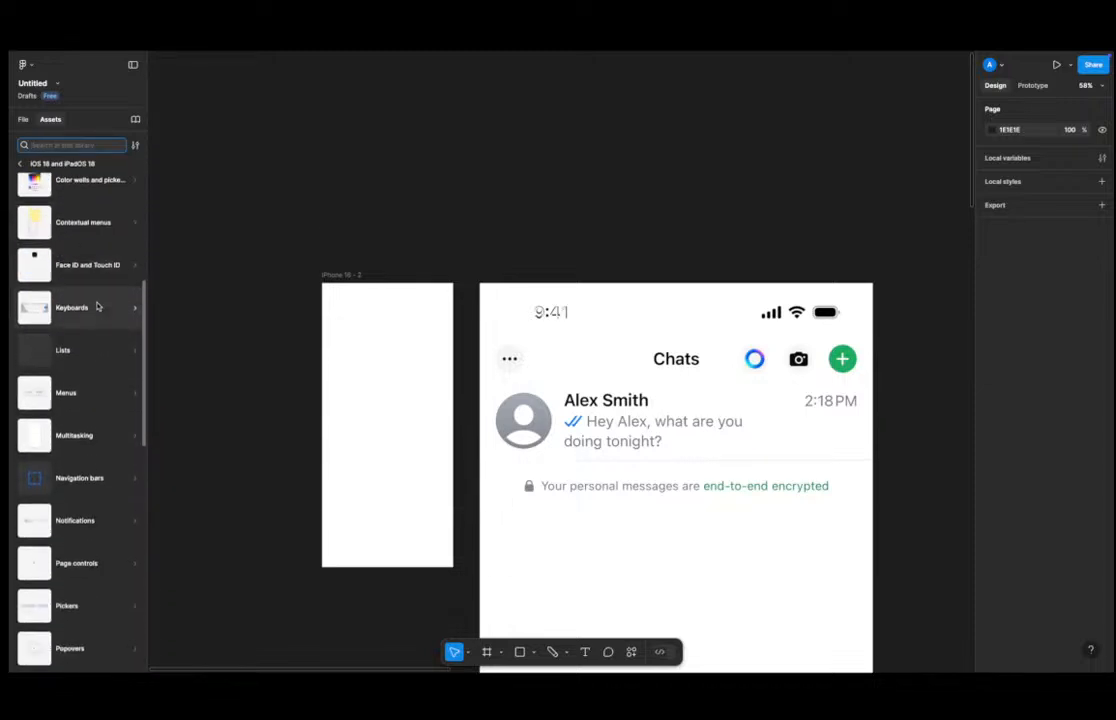
{"action": "scroll", "coordinate": [97, 307], "scroll_direction": "down", "scroll_amount": 10}
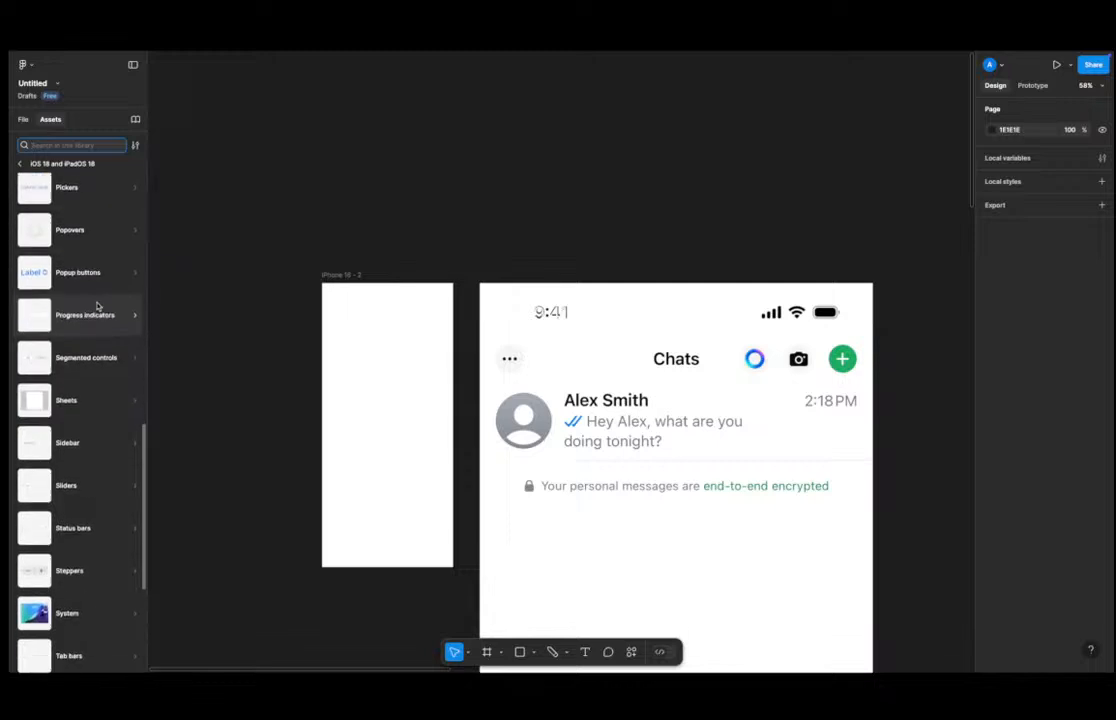
{"action": "scroll", "coordinate": [97, 306], "scroll_direction": "down", "scroll_amount": 4}
{"action": "scroll", "coordinate": [95, 304], "scroll_direction": "up", "scroll_amount": 5}
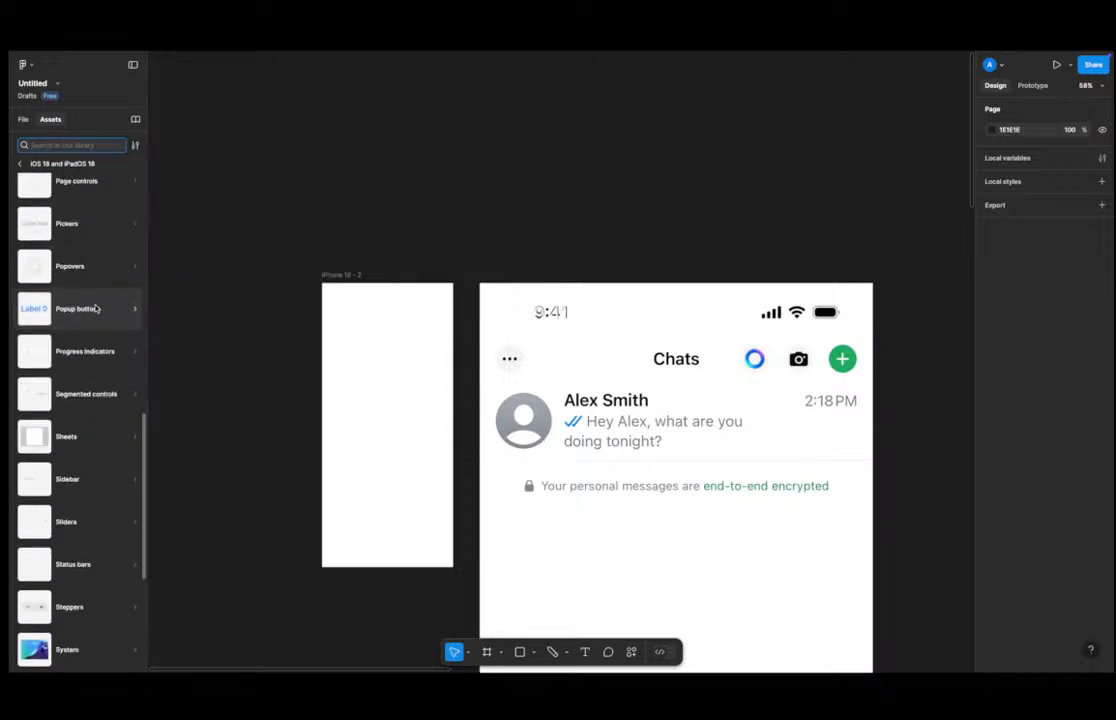
{"action": "scroll", "coordinate": [96, 309], "scroll_direction": "down", "scroll_amount": 5}
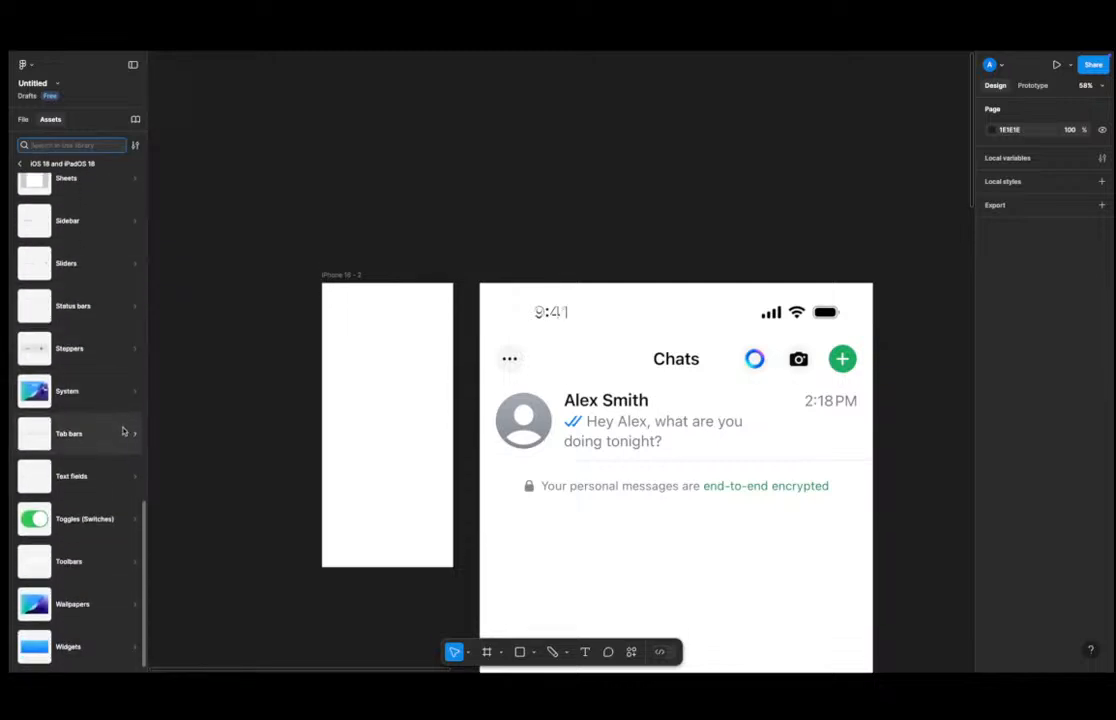
{"action": "scroll", "coordinate": [86, 480], "scroll_direction": "up", "scroll_amount": 5}
{"action": "scroll", "coordinate": [86, 480], "scroll_direction": "up", "scroll_amount": 8}
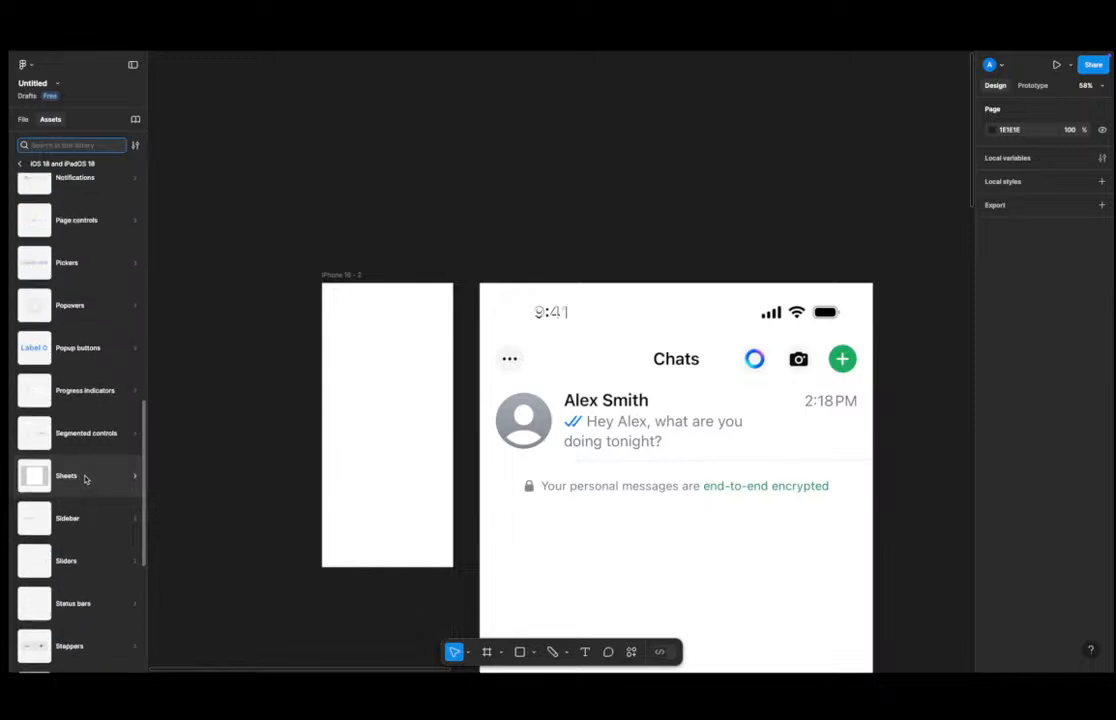
{"action": "scroll", "coordinate": [86, 480], "scroll_direction": "up", "scroll_amount": 8}
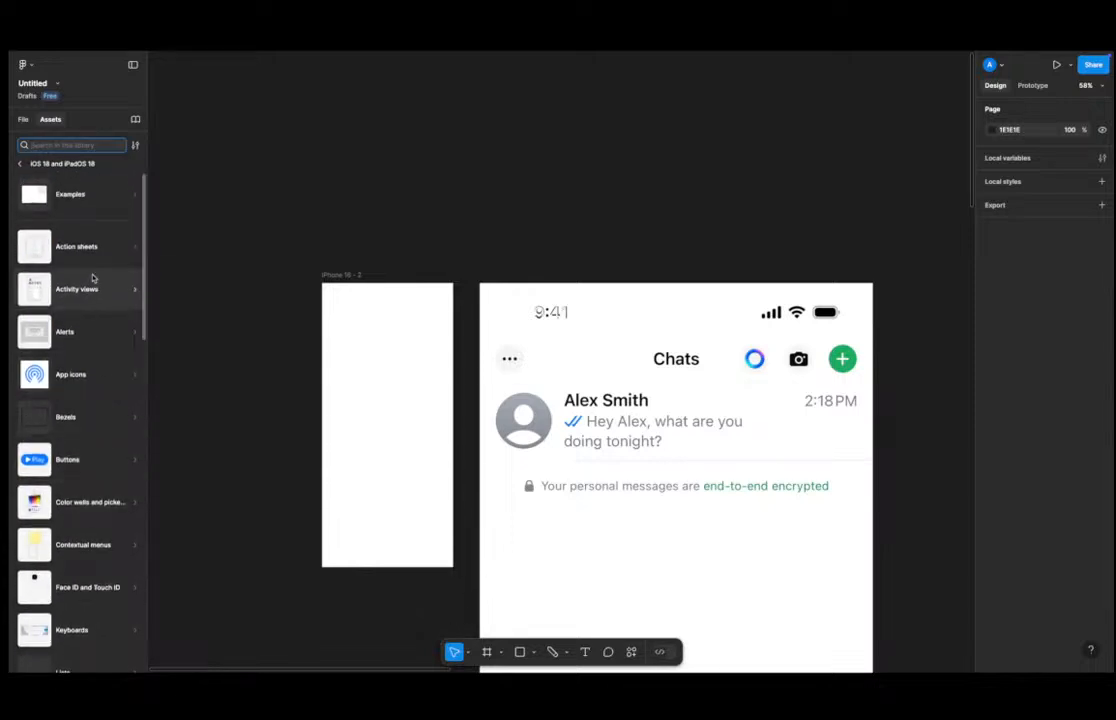
{"action": "left_click_drag", "start_coordinate": [147, 324], "coordinate": [290, 318]}
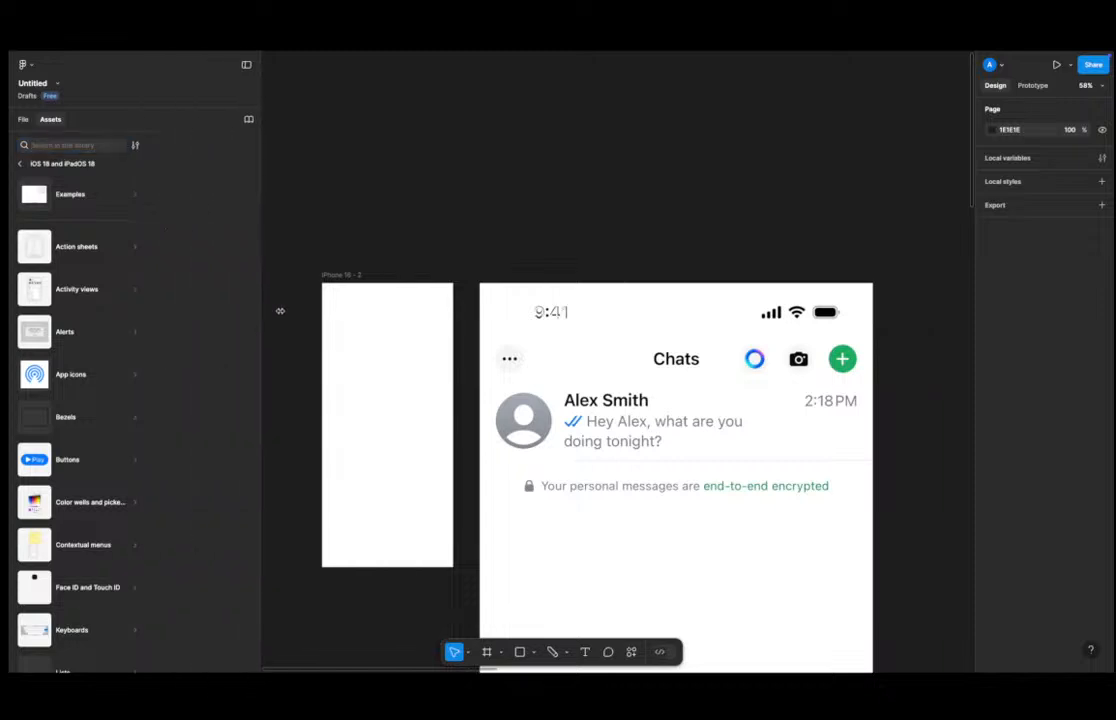
{"action": "scroll", "coordinate": [130, 361], "scroll_direction": "down", "scroll_amount": 4}
{"action": "scroll", "coordinate": [137, 300], "scroll_direction": "up", "scroll_amount": 2}
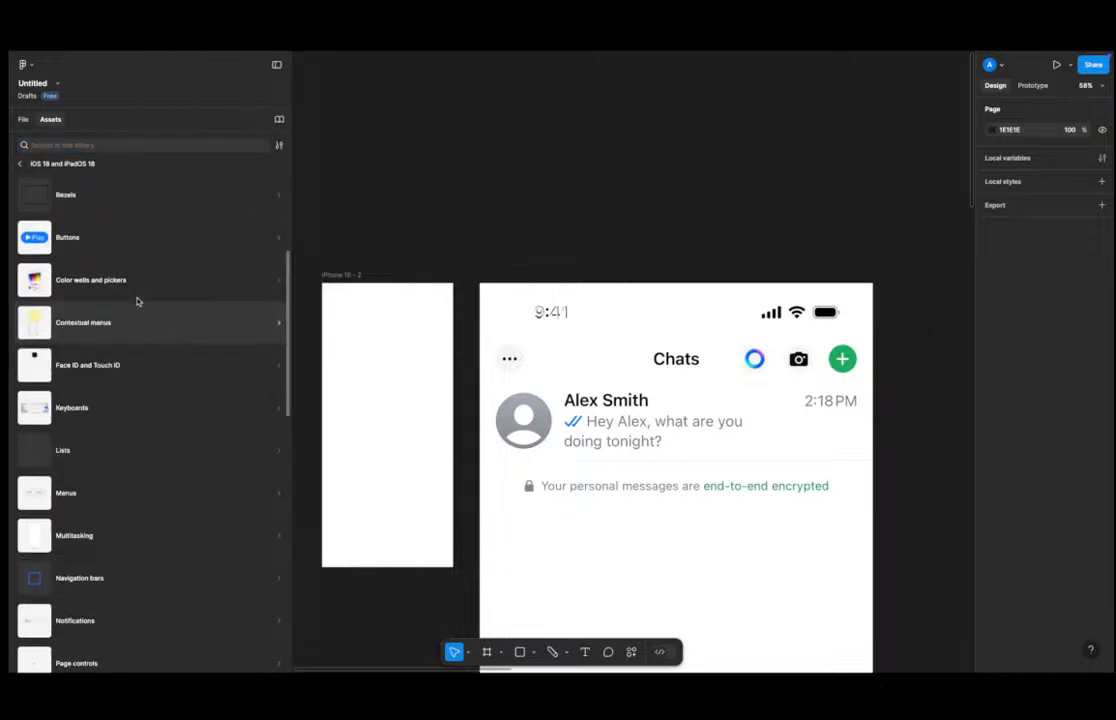
{"action": "scroll", "coordinate": [145, 365], "scroll_direction": "down", "scroll_amount": 1}
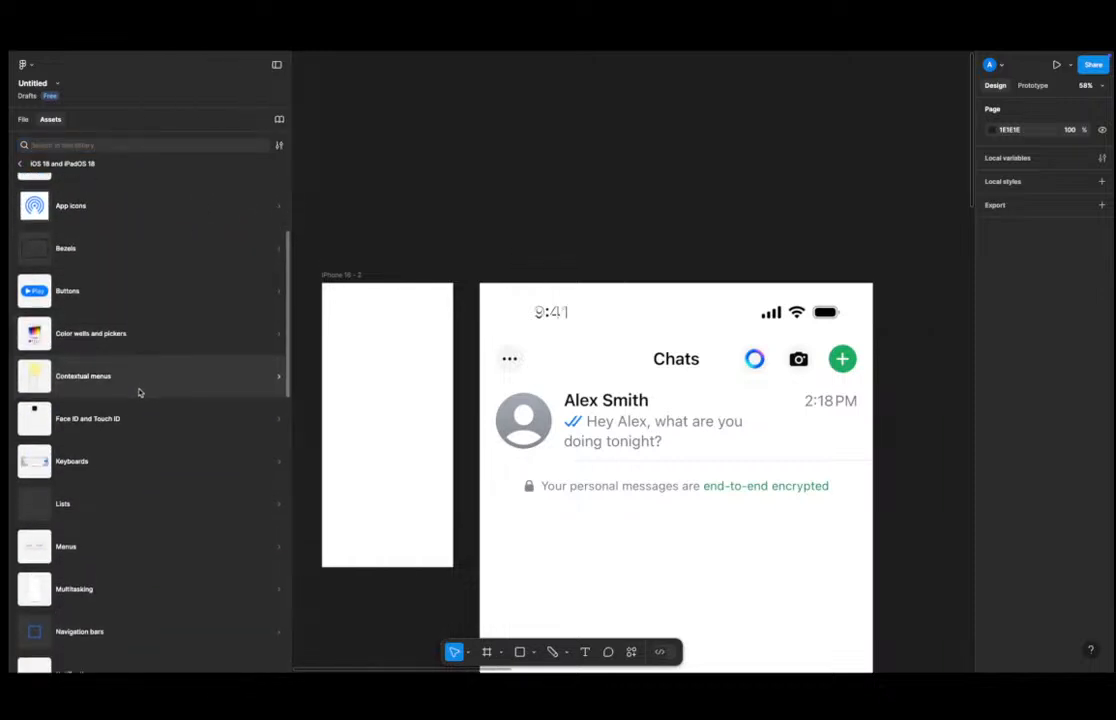
Search the UI kit for "pho" and place a Navigation Bar - iPhone component above the frames.
{"action": "left_click", "coordinate": [122, 144]}
{"action": "type", "text": "pho"}
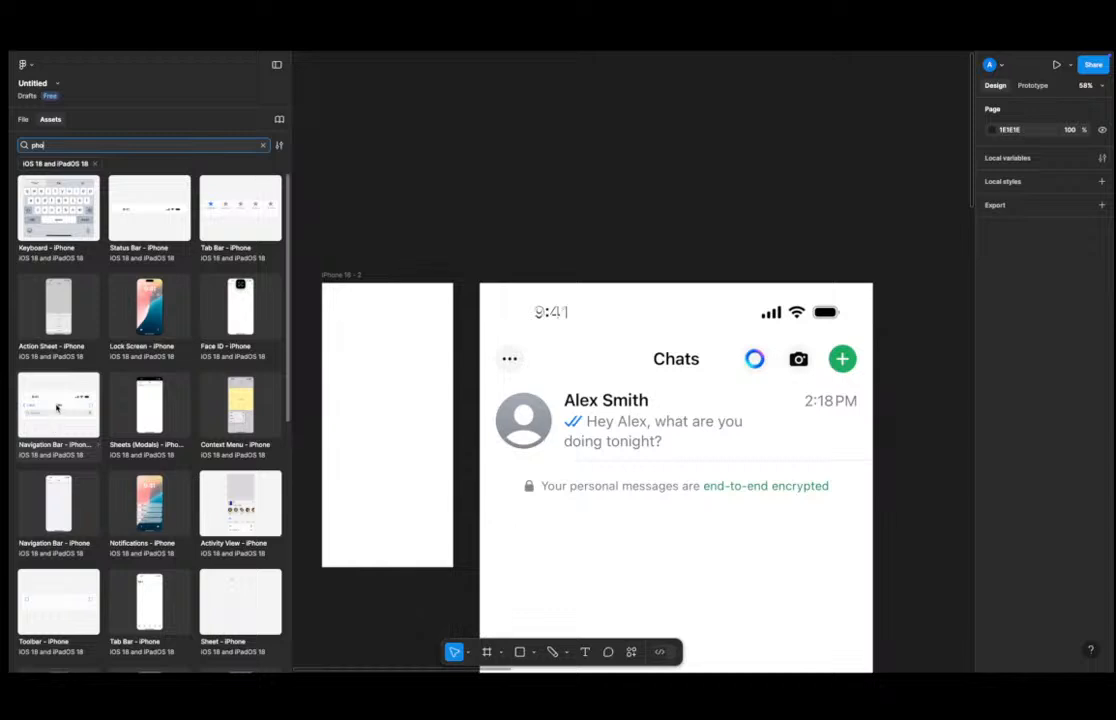
{"action": "left_click_drag", "start_coordinate": [57, 407], "coordinate": [563, 232]}
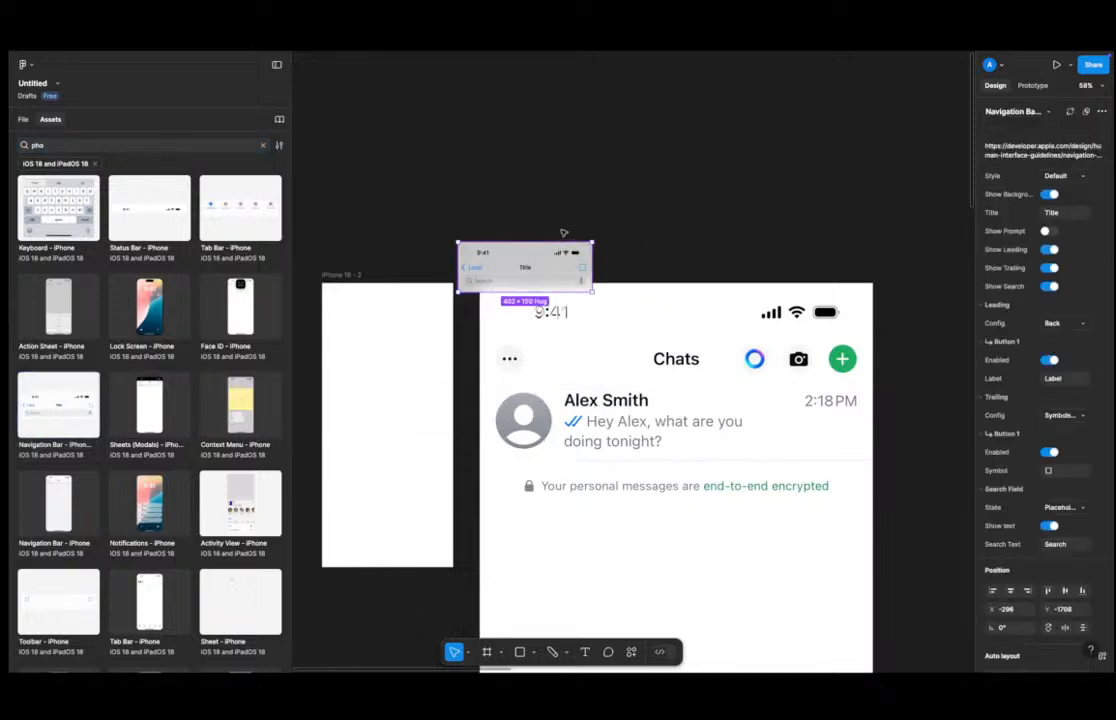
Turn off the navigation bar's Show Background, Show Leading, Show Trailing and Show Search options.
{"action": "left_click", "coordinate": [1047, 193]}
{"action": "left_click", "coordinate": [1046, 249]}
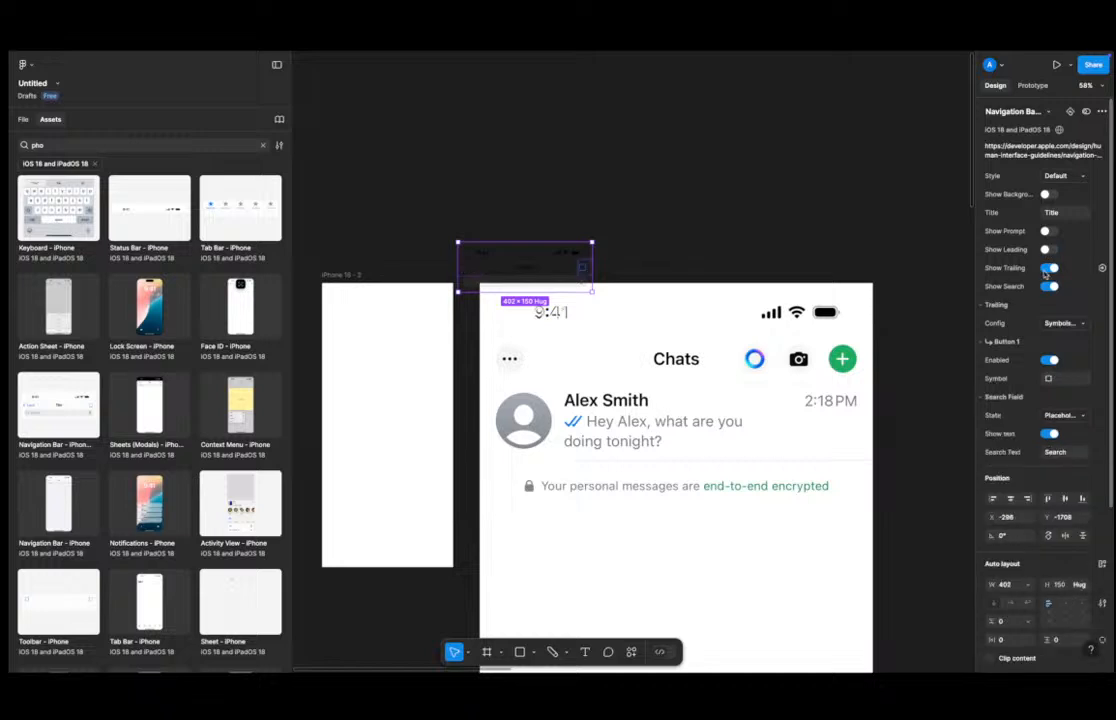
{"action": "left_click", "coordinate": [1048, 268]}
{"action": "left_click", "coordinate": [1047, 286]}
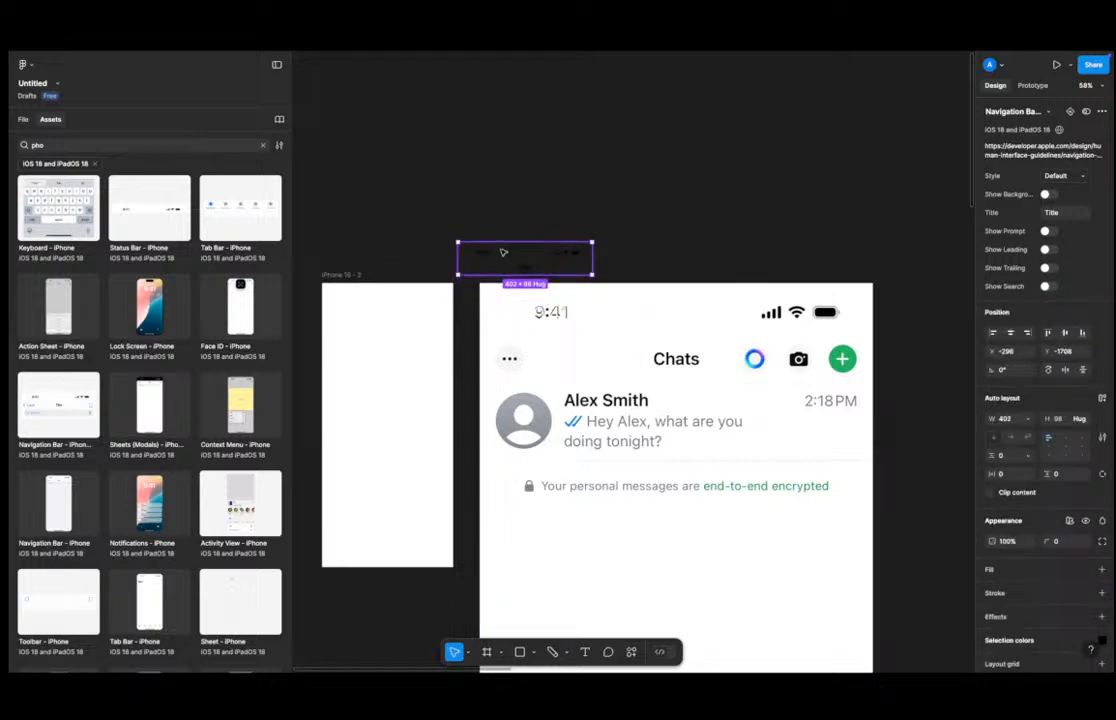
Move the navigation bar component higher on the canvas and detach its instance.
{"action": "left_click_drag", "start_coordinate": [503, 253], "coordinate": [385, 202]}
{"action": "right_click", "coordinate": [434, 205]}
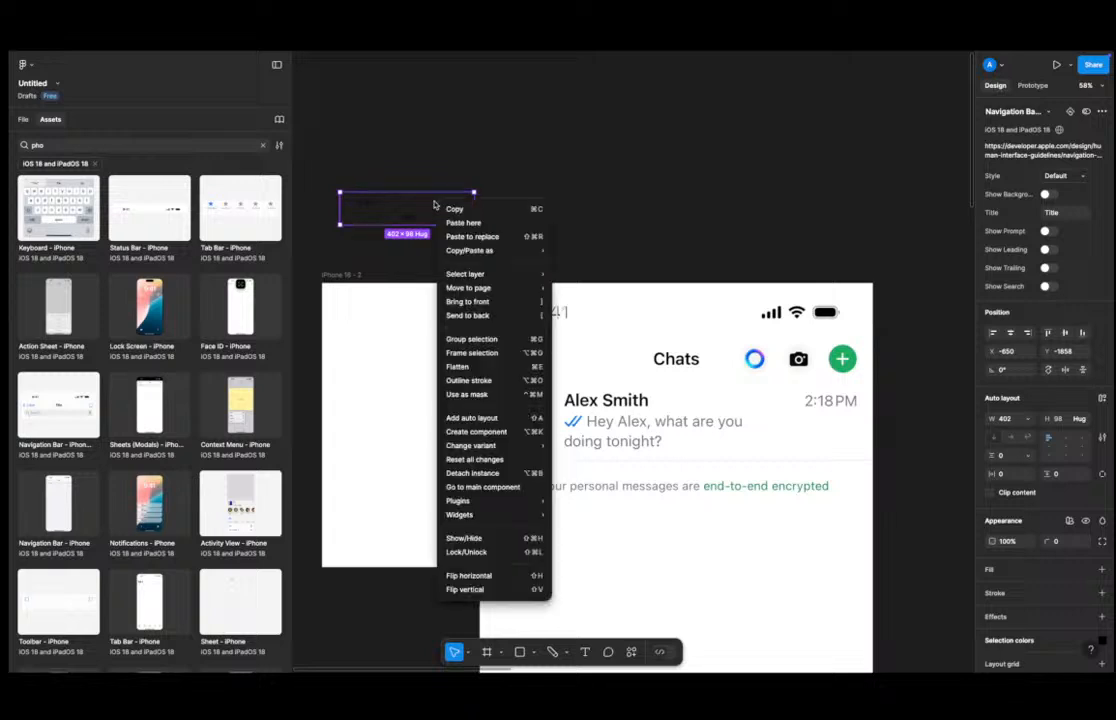
{"action": "left_click", "coordinate": [472, 473]}
{"action": "left_click", "coordinate": [522, 198]}
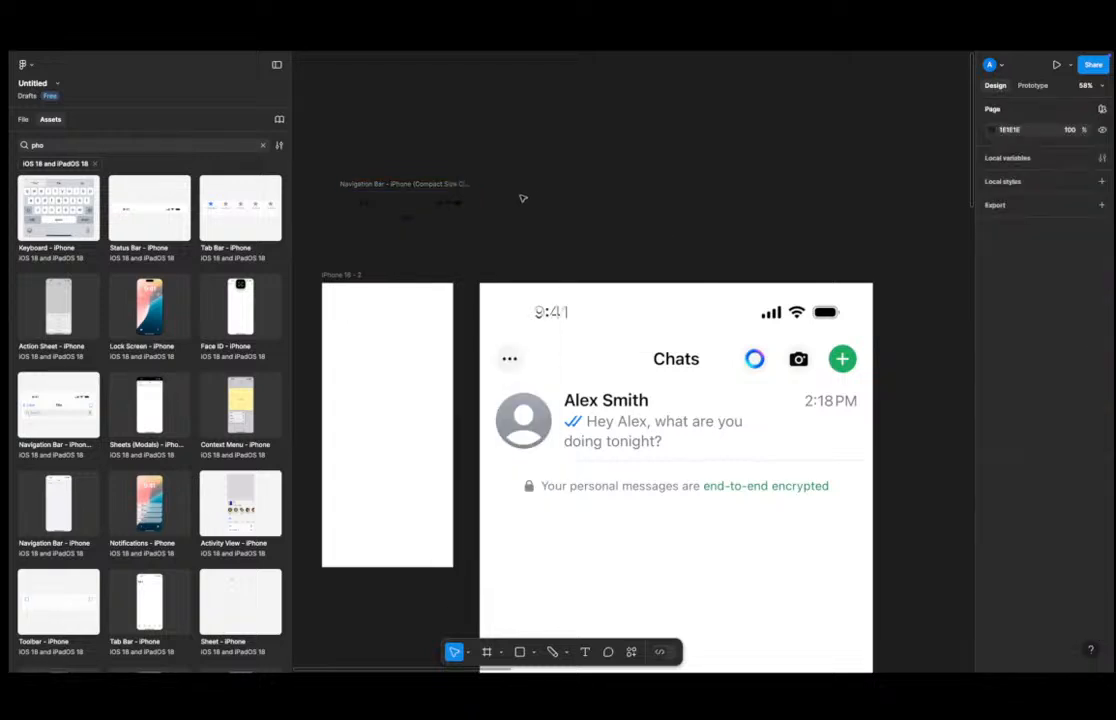
Drag the status bar out into the top of the iPhone 16 - 2 frame and move the leftover navigation bar aside.
{"action": "left_click_drag", "start_coordinate": [423, 199], "coordinate": [381, 312]}
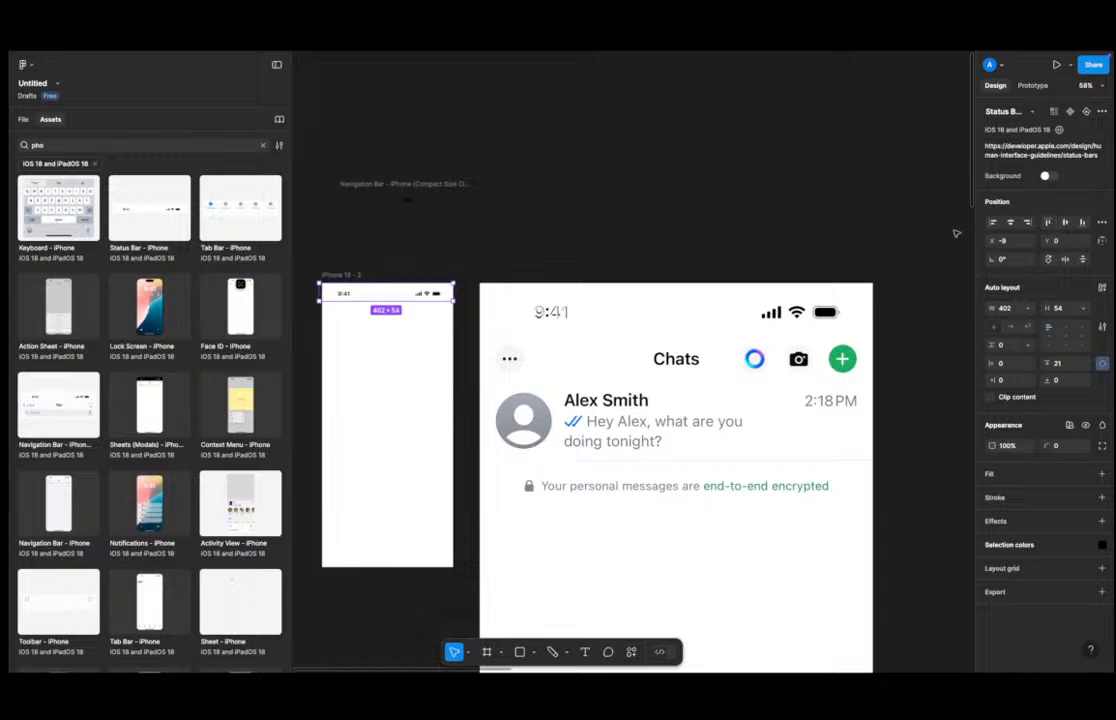
{"action": "left_click", "coordinate": [493, 214]}
{"action": "left_click_drag", "start_coordinate": [493, 214], "coordinate": [611, 192]}
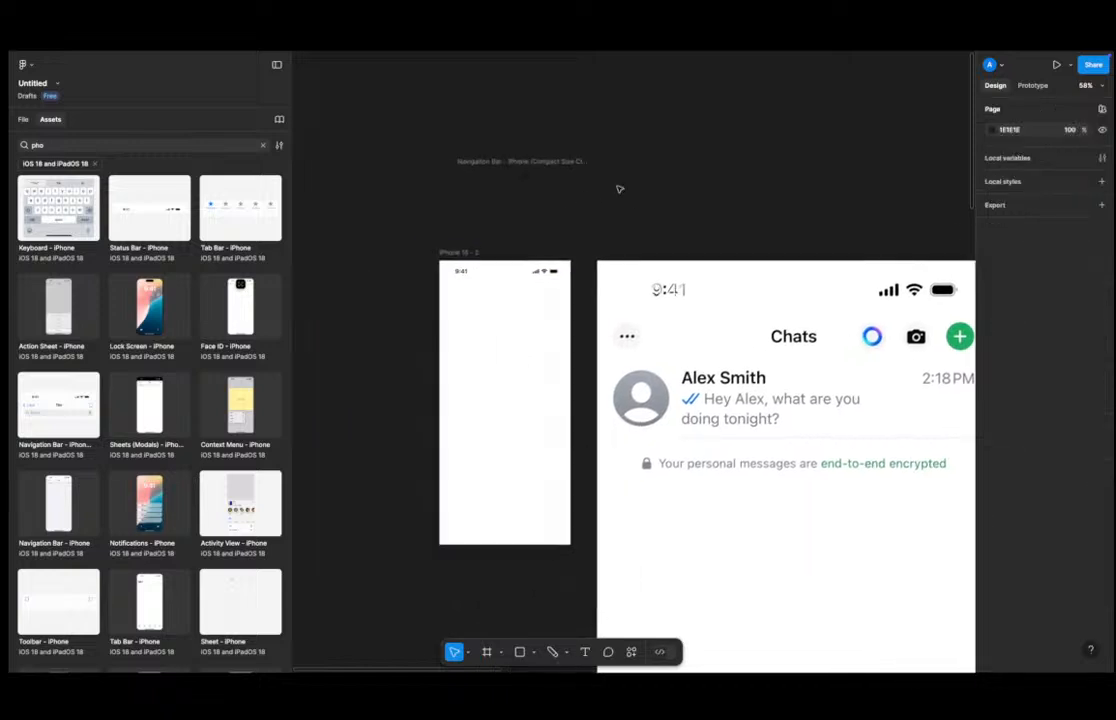
{"action": "left_click", "coordinate": [534, 160]}
{"action": "left_click", "coordinate": [547, 164]}
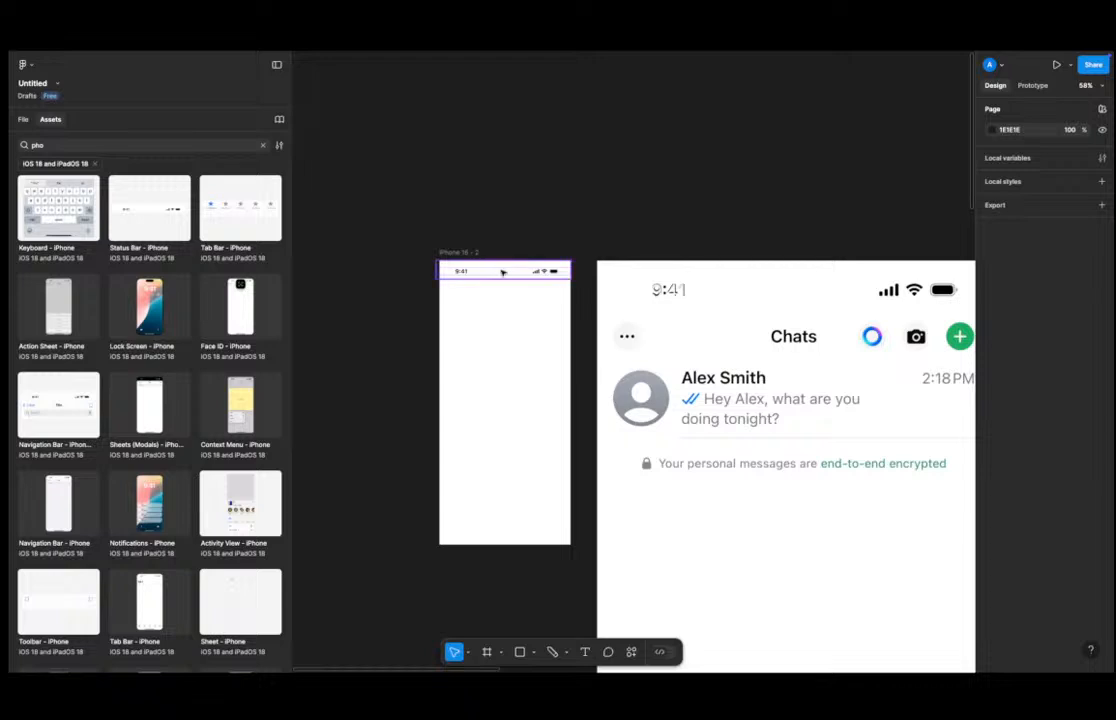
Zoom in to inspect how the status bar fits across the top of the iPhone 16 - 2 frame.
{"action": "left_click", "coordinate": [450, 270]}
{"action": "scroll", "coordinate": [437, 270], "scroll_direction": "up", "scroll_amount": 5}
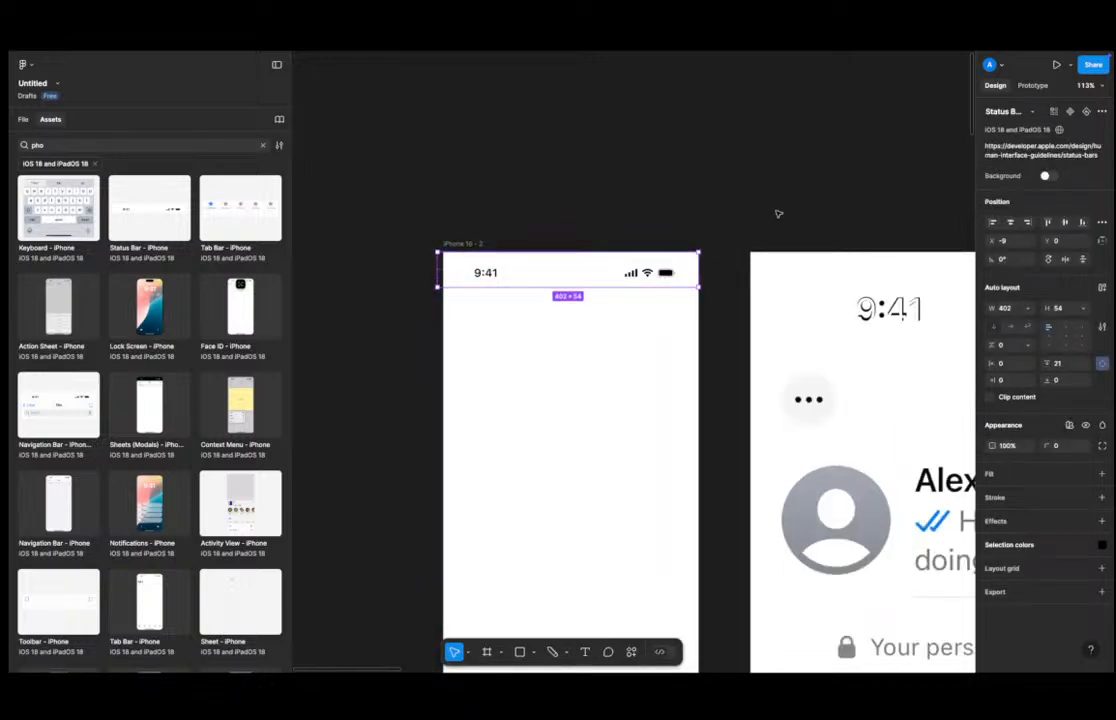
{"action": "left_click", "coordinate": [755, 187]}
{"action": "left_click", "coordinate": [596, 262]}
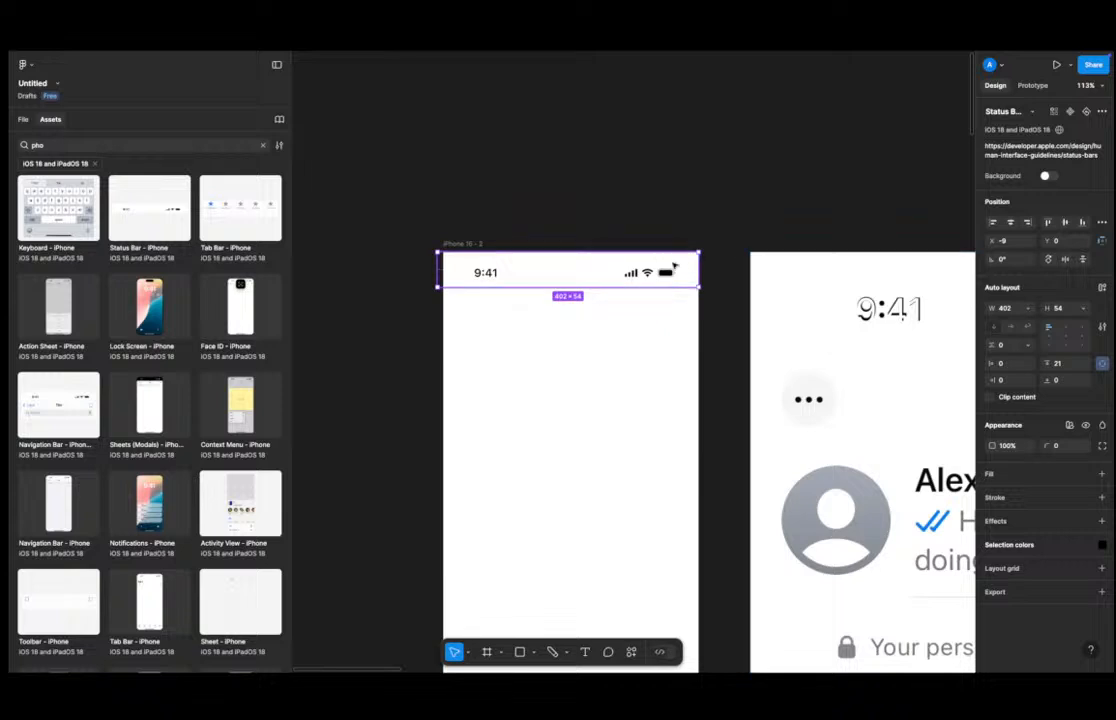
{"action": "scroll", "coordinate": [937, 293], "scroll_direction": "right", "scroll_amount": 4}
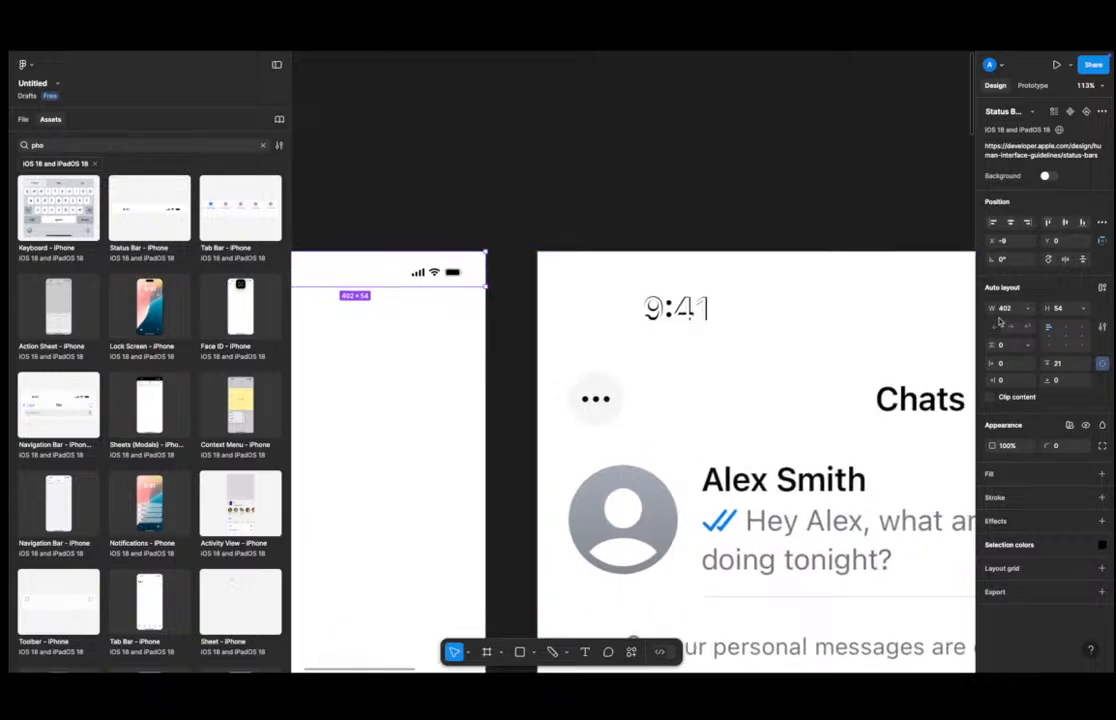
{"action": "left_click", "coordinate": [830, 169]}
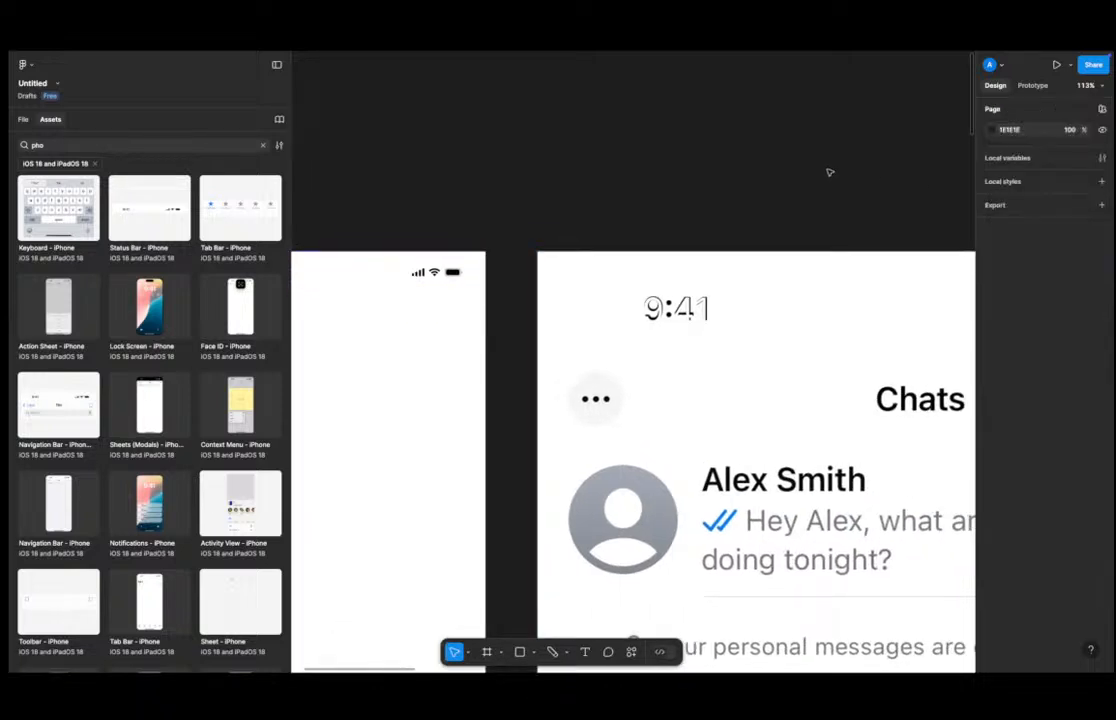
Create a new iPhone 16 Pro frame on the canvas.
{"action": "key", "text": "f"}
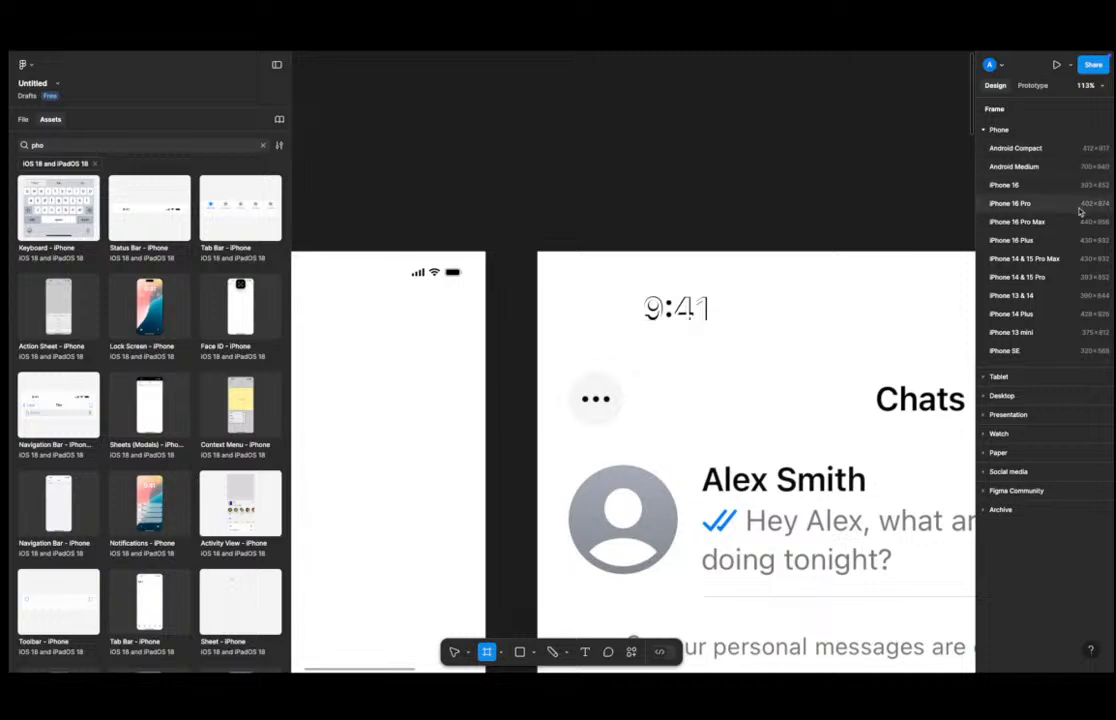
{"action": "left_click", "coordinate": [1030, 204]}
{"action": "scroll", "coordinate": [720, 194], "scroll_direction": "down", "scroll_amount": 3}
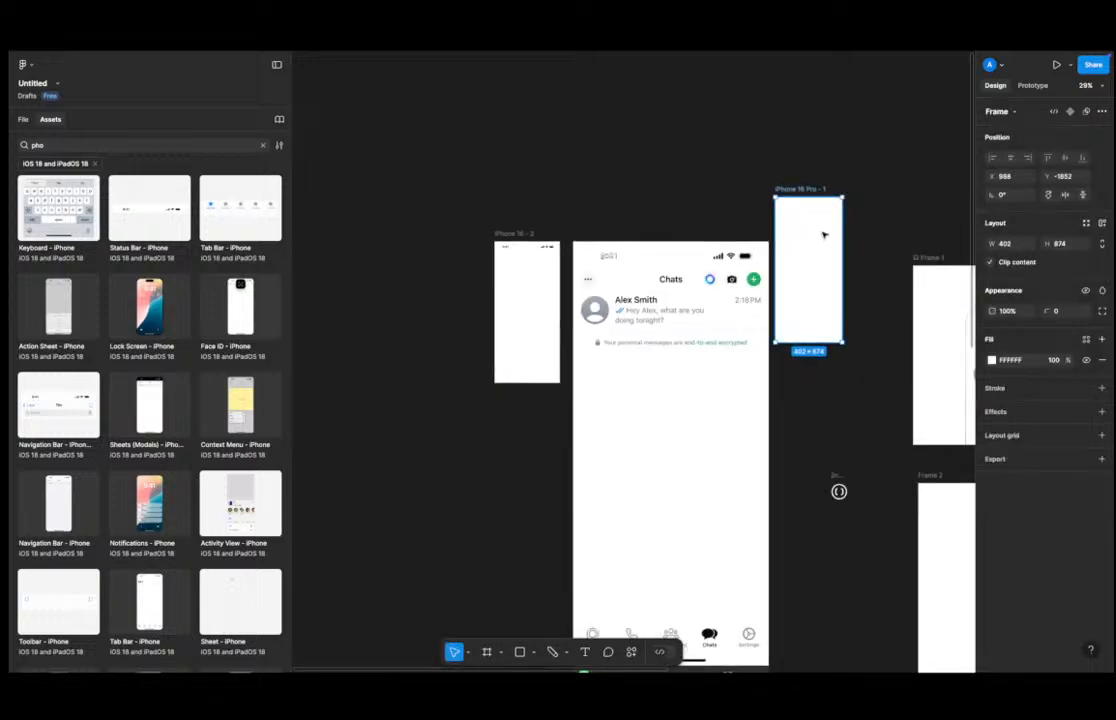
Move the iPhone 16 Pro - 1 frame left, drag the status bar into its top, and center it horizontally.
{"action": "left_click_drag", "start_coordinate": [817, 237], "coordinate": [517, 264]}
{"action": "left_click_drag", "start_coordinate": [668, 281], "coordinate": [492, 284]}
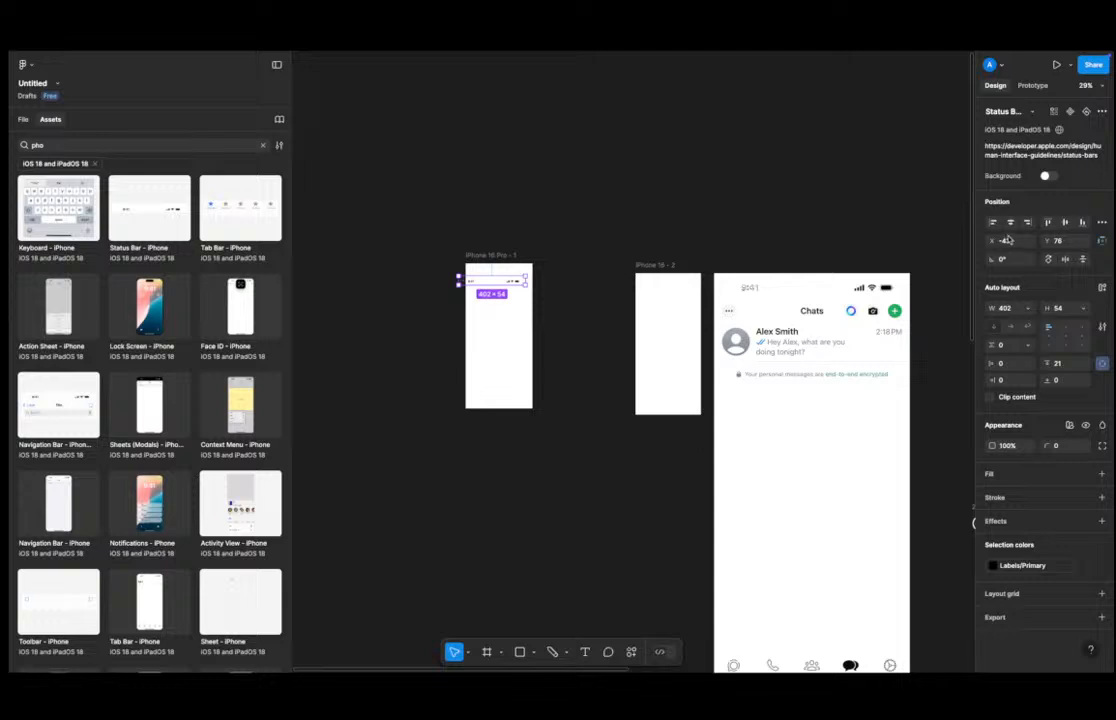
{"action": "left_click", "coordinate": [1010, 223]}
{"action": "left_click", "coordinate": [690, 235]}
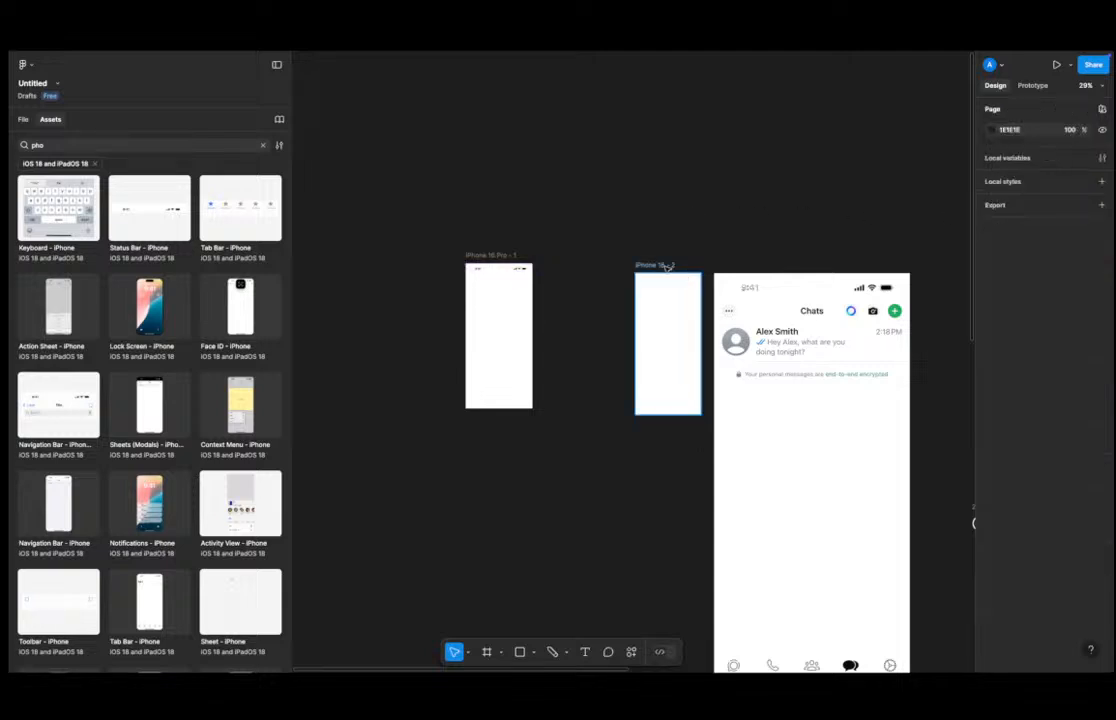
Delete the empty iPhone 16 frame and move the iPhone 16 Pro - 1 frame into its place beside the chat screenshot.
{"action": "left_click", "coordinate": [660, 265]}
{"action": "key", "text": "Delete"}
{"action": "left_click_drag", "start_coordinate": [505, 309], "coordinate": [663, 315]}
{"action": "left_click", "coordinate": [710, 239]}
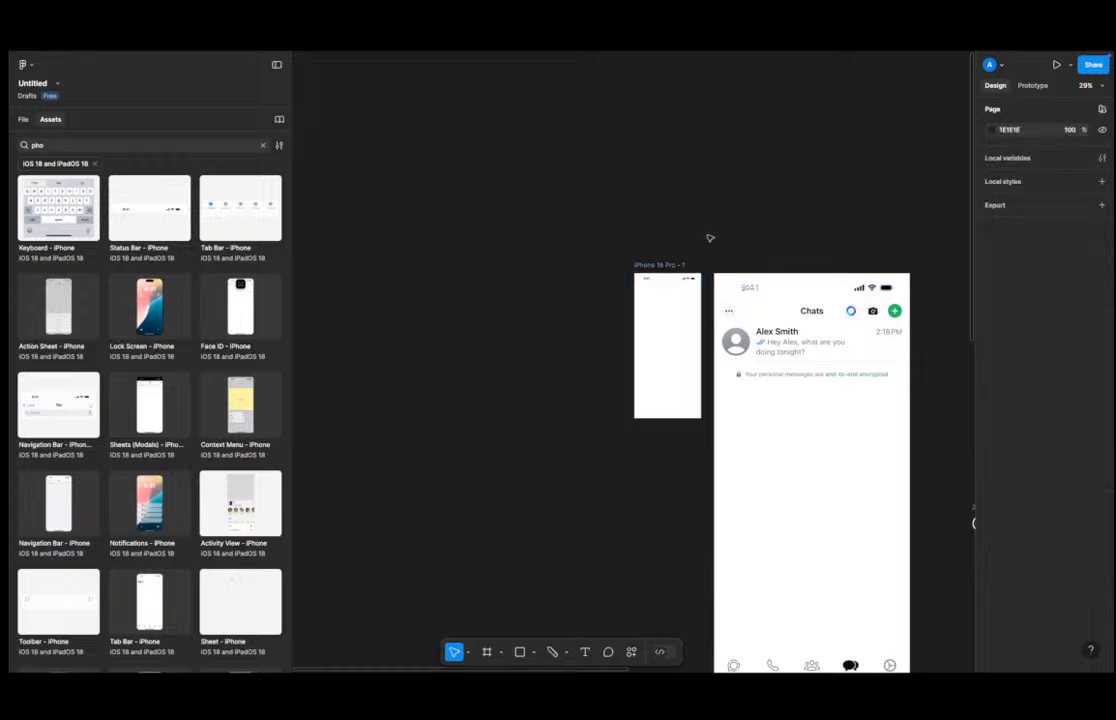
Zoom and pan to compare the iPhone 16 Pro - 1 frame's status bar with the chat screenshot's header.
{"action": "scroll", "coordinate": [738, 280], "scroll_direction": "up", "scroll_amount": 5}
{"action": "left_click", "coordinate": [622, 280]}
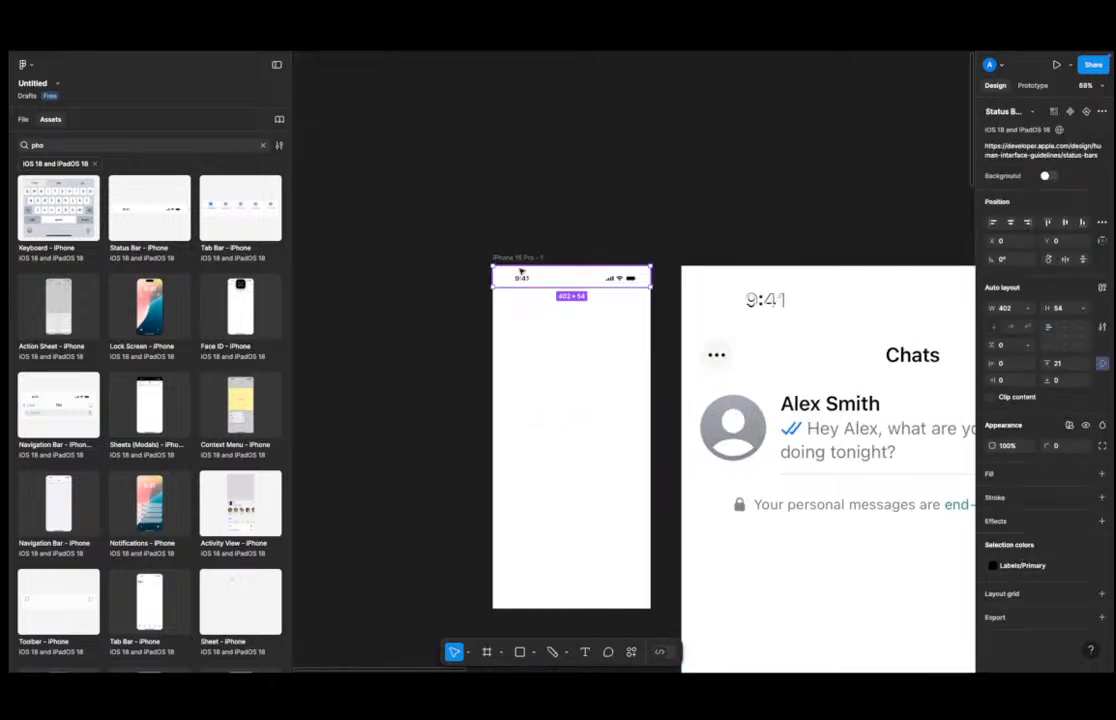
{"action": "left_click", "coordinate": [710, 239]}
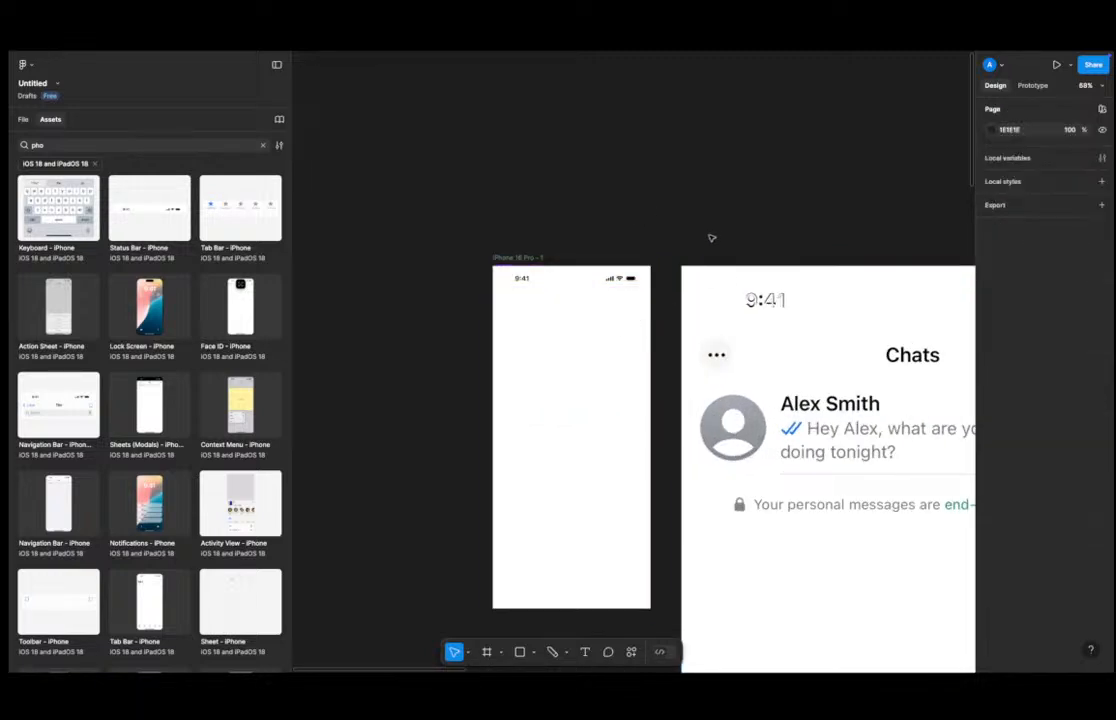
{"action": "scroll", "coordinate": [635, 221], "scroll_direction": "down", "scroll_amount": 3}
{"action": "scroll", "coordinate": [606, 299], "scroll_direction": "up", "scroll_amount": 3, "text": "ctrl"}
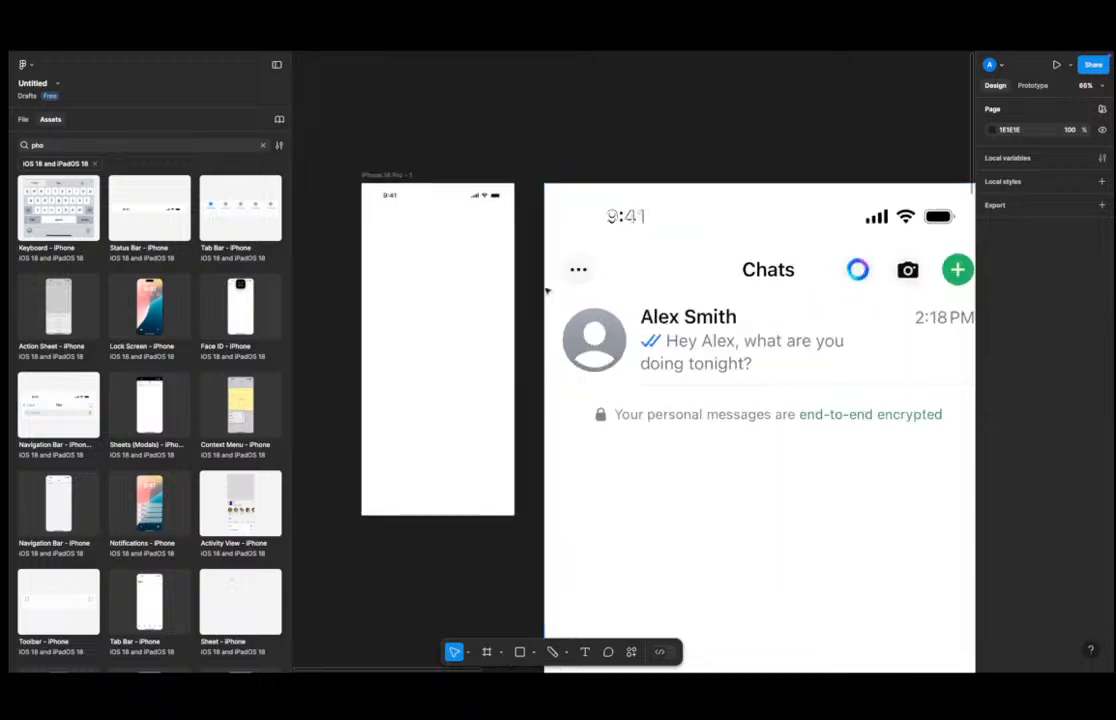
{"action": "scroll", "coordinate": [580, 268], "scroll_direction": "right", "scroll_amount": 1}
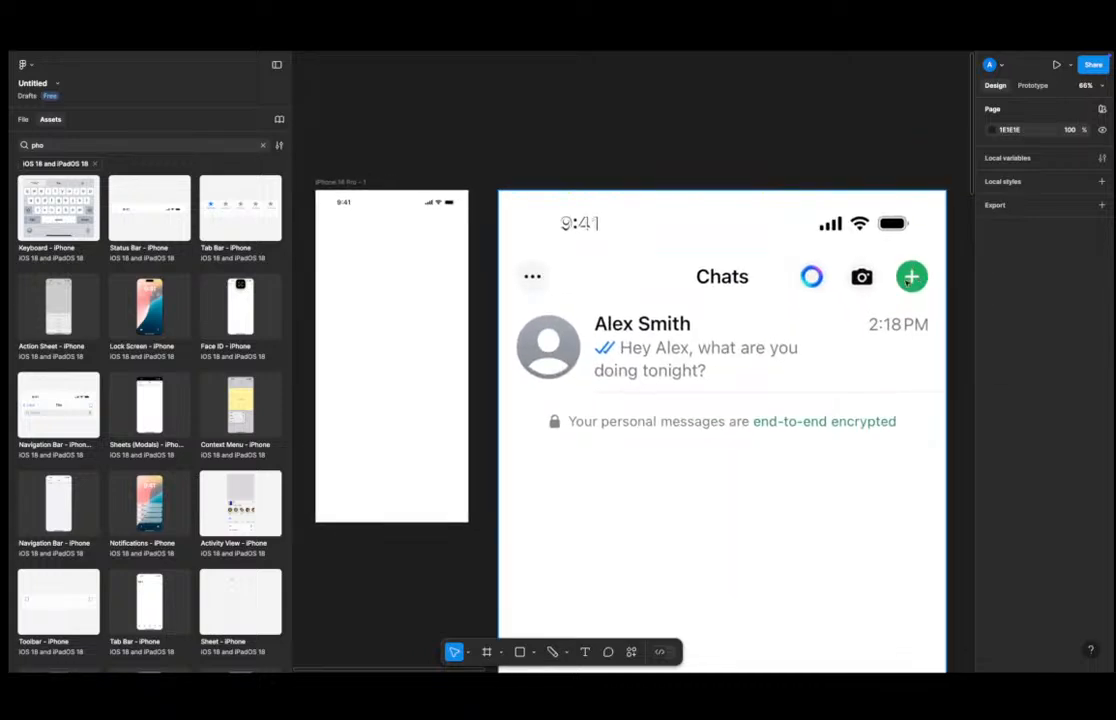
{"action": "scroll", "coordinate": [369, 234], "scroll_direction": "up", "scroll_amount": 3, "text": "ctrl"}
{"action": "scroll", "coordinate": [585, 245], "scroll_direction": "down", "scroll_amount": 2, "text": "ctrl"}
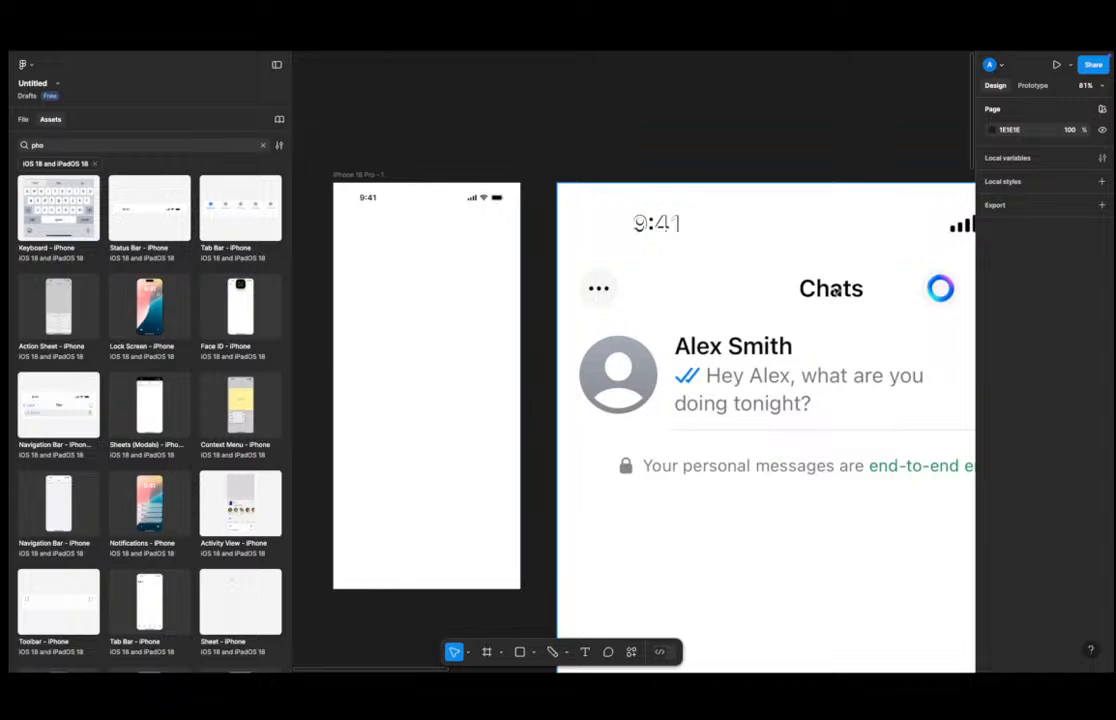
{"action": "scroll", "coordinate": [835, 290], "scroll_direction": "right", "scroll_amount": 4}
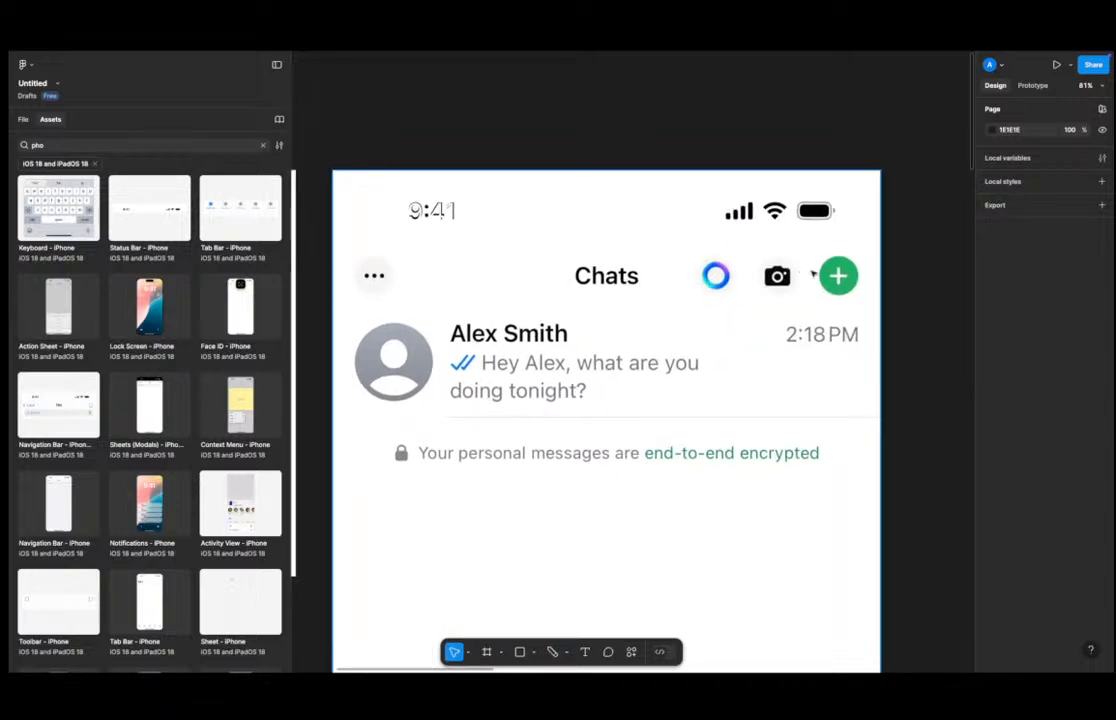
{"action": "scroll", "coordinate": [813, 273], "scroll_direction": "left", "scroll_amount": 6}
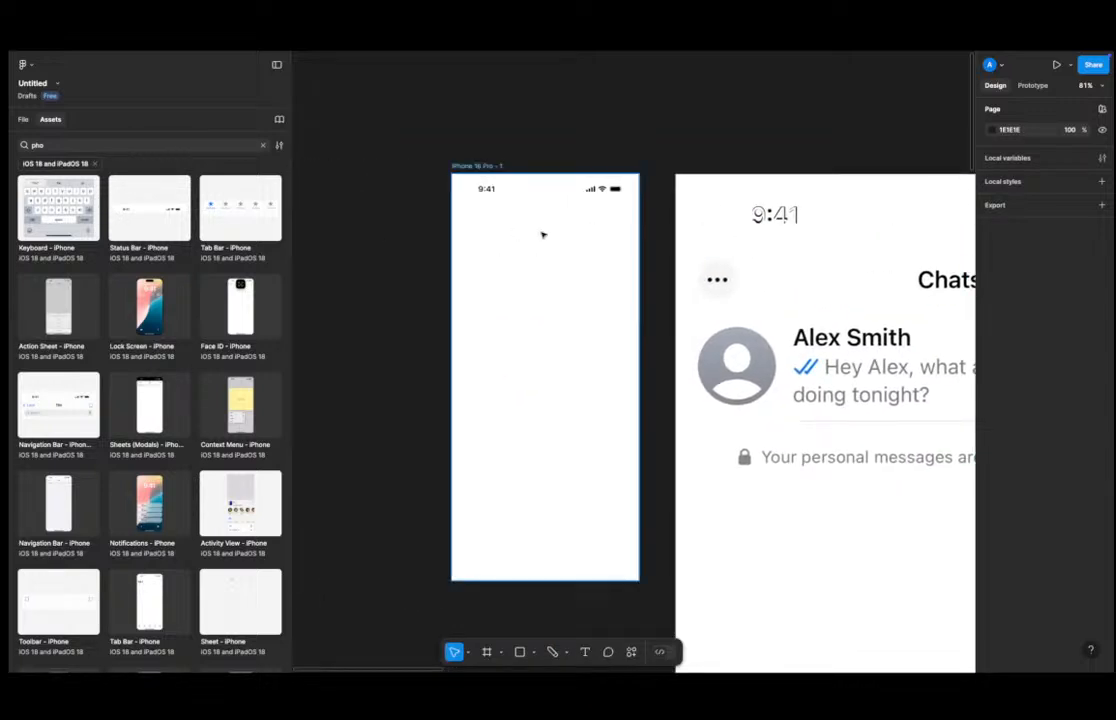
{"action": "scroll", "coordinate": [542, 235], "scroll_direction": "up", "scroll_amount": 2, "text": "ctrl"}
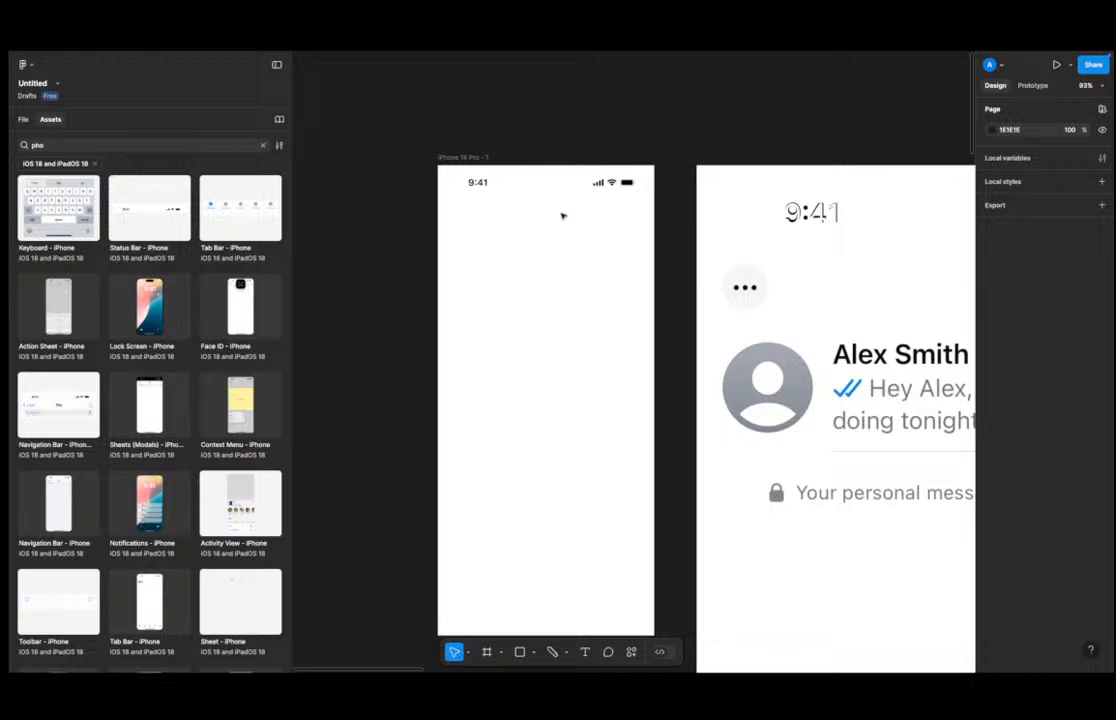
Draw a placeholder rectangle about 39 × 43 just below the status bar near the frame's top-left.
{"action": "key", "text": "r"}
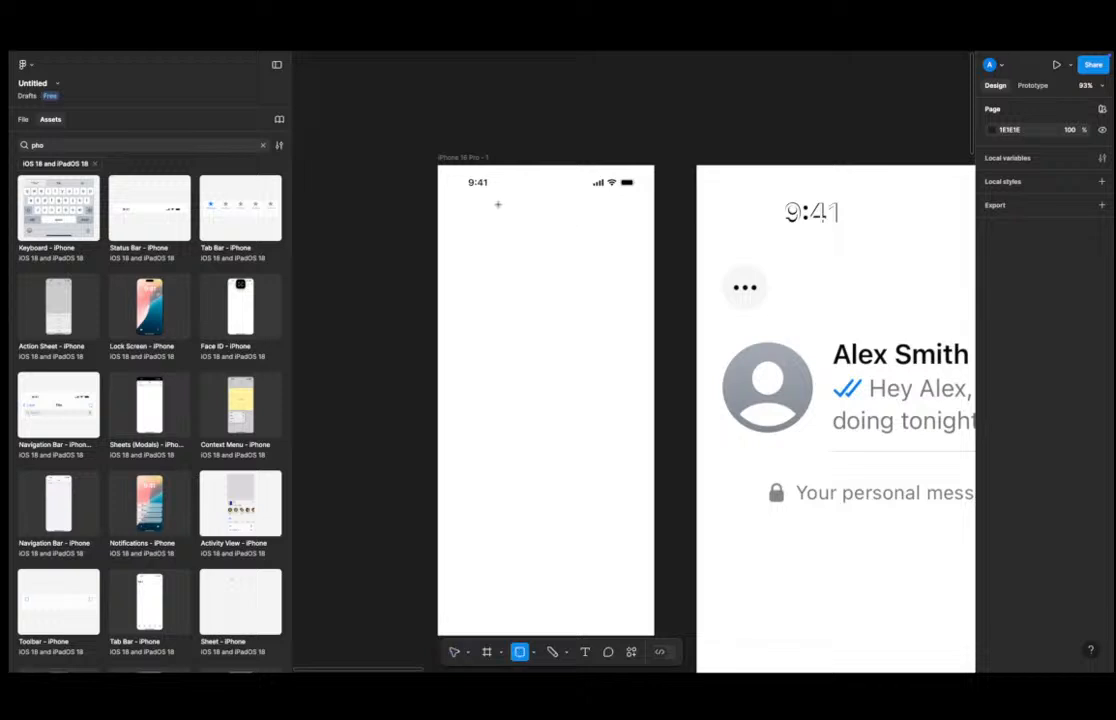
{"action": "left_click", "coordinate": [534, 652]}
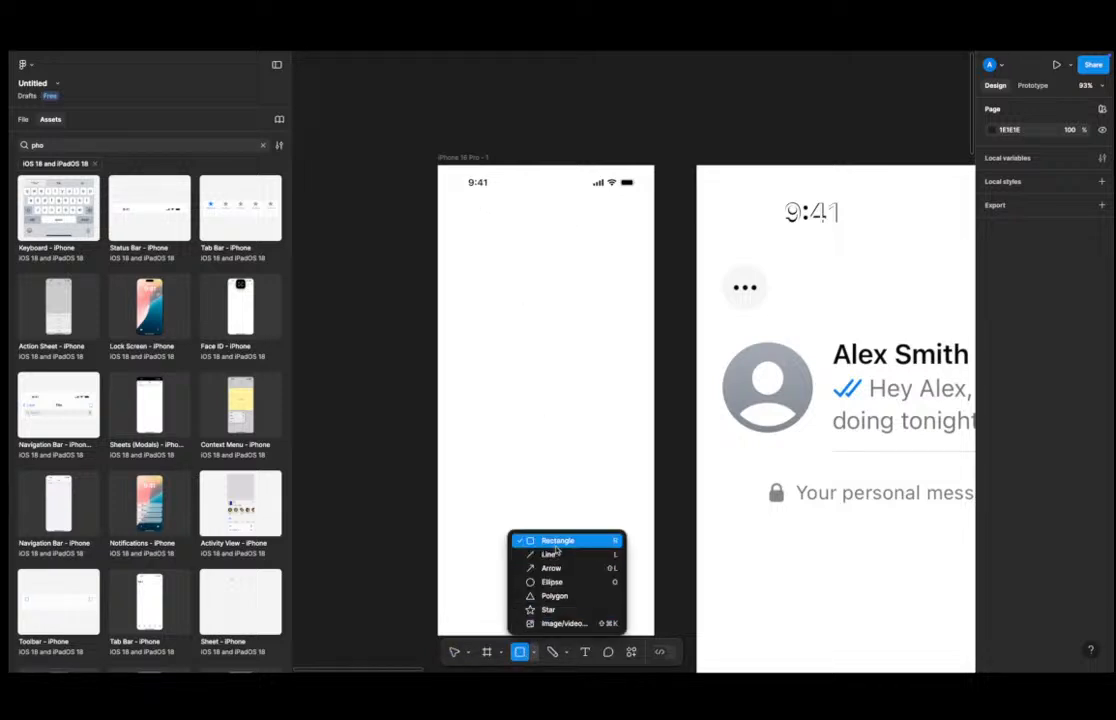
{"action": "left_click", "coordinate": [557, 541]}
{"action": "left_click_drag", "start_coordinate": [455, 207], "coordinate": [479, 231]}
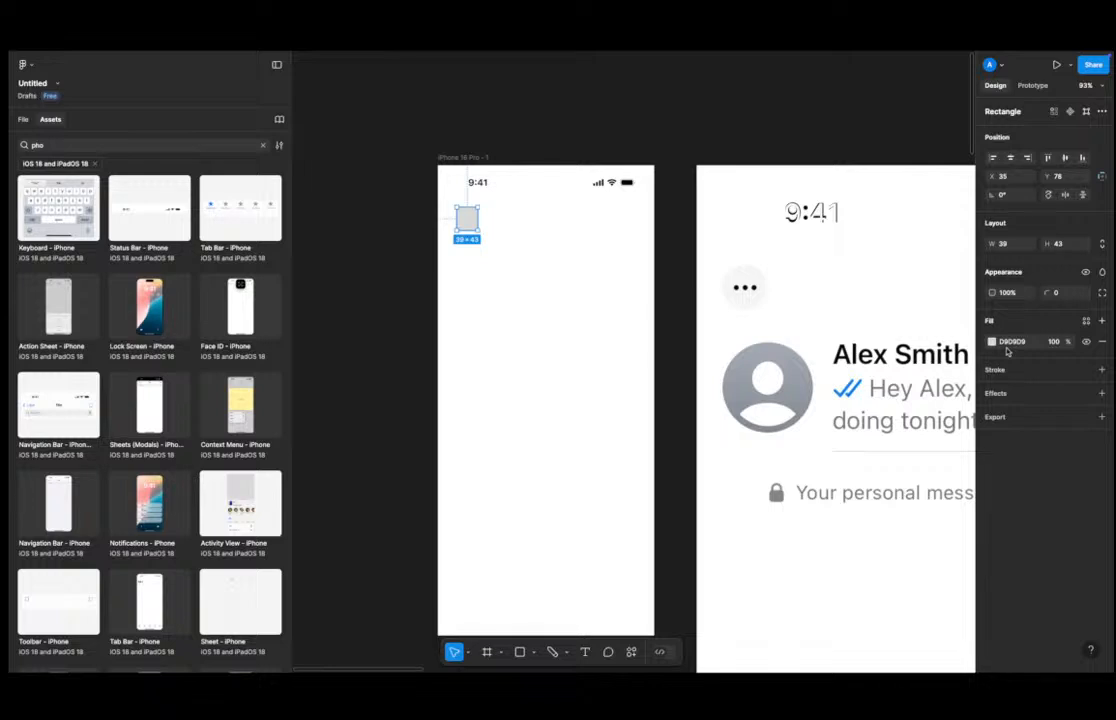
Move the placeholder rectangle closer to the frame's left edge, at about X 17.
{"action": "scroll", "coordinate": [432, 217], "scroll_direction": "up", "scroll_amount": 5}
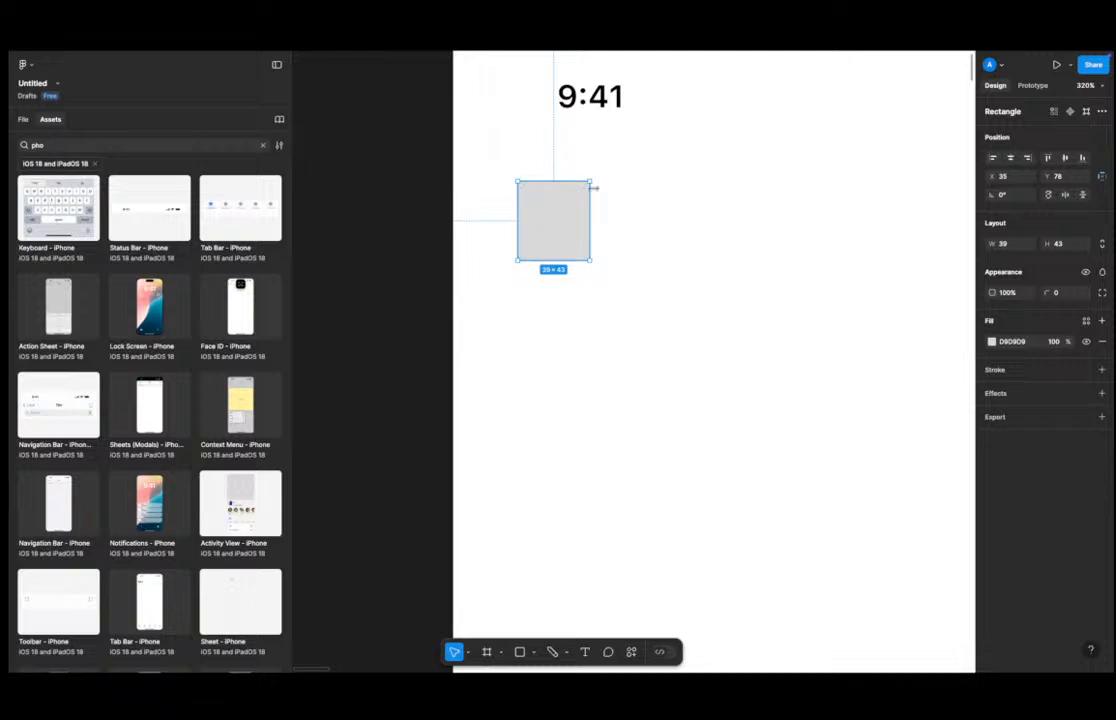
{"action": "left_click", "coordinate": [667, 207]}
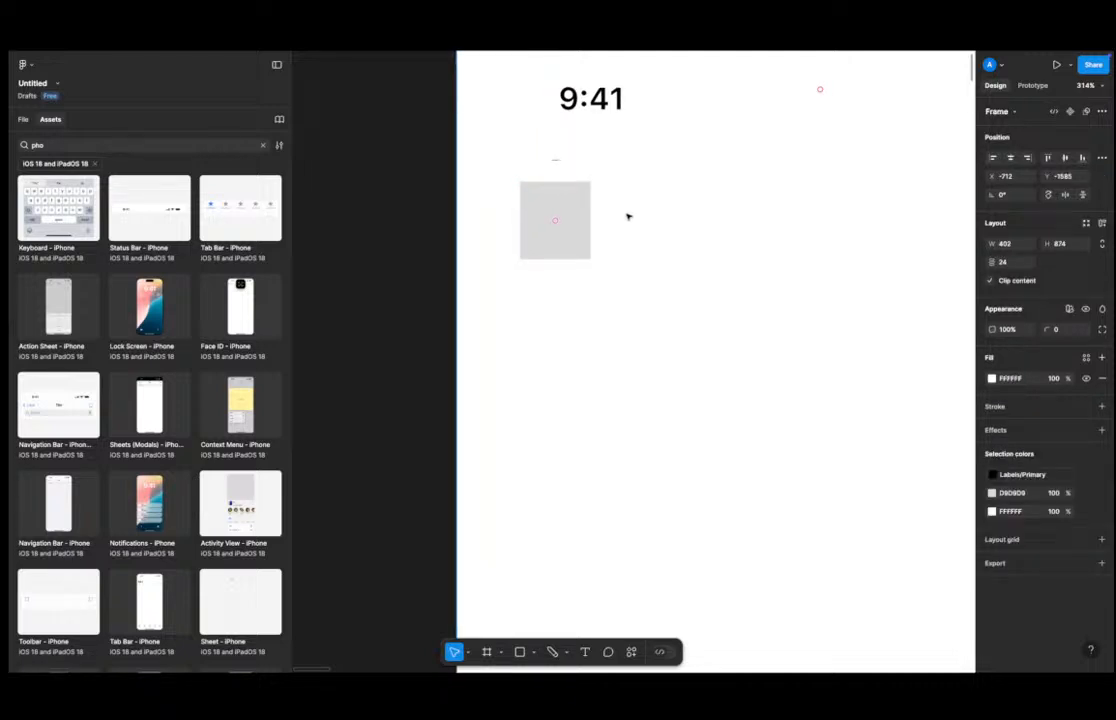
{"action": "left_click", "coordinate": [566, 220]}
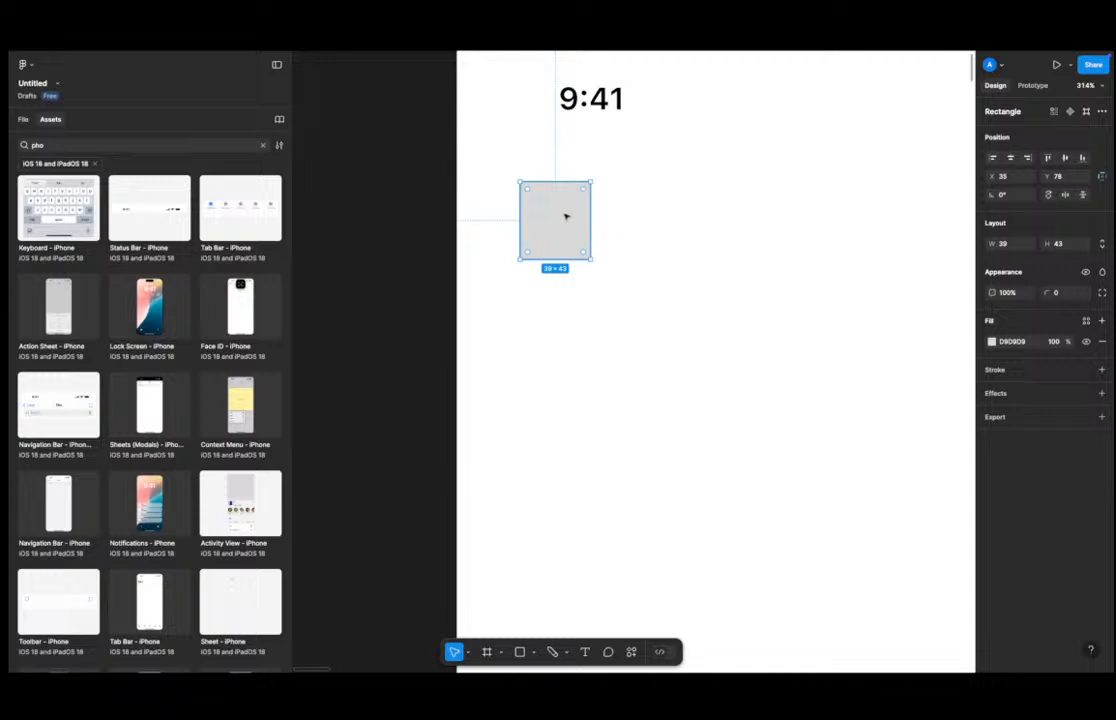
{"action": "scroll", "coordinate": [565, 216], "scroll_direction": "down", "scroll_amount": 5}
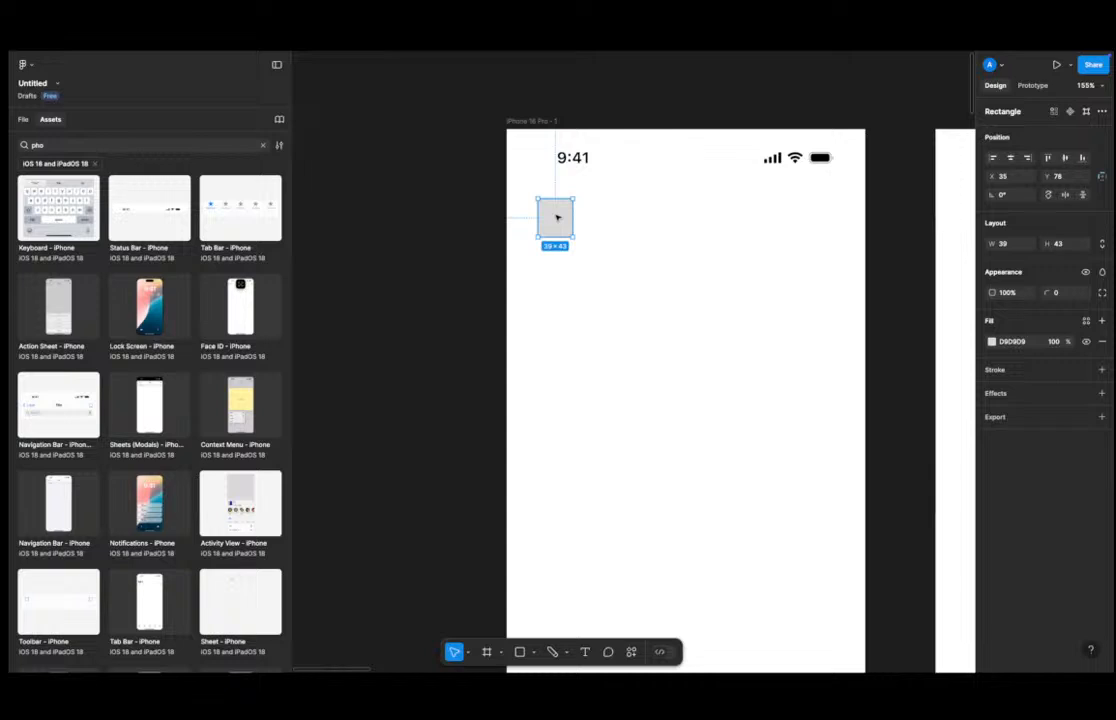
{"action": "left_click", "coordinate": [615, 217]}
{"action": "scroll", "coordinate": [562, 222], "scroll_direction": "down", "scroll_amount": 2}
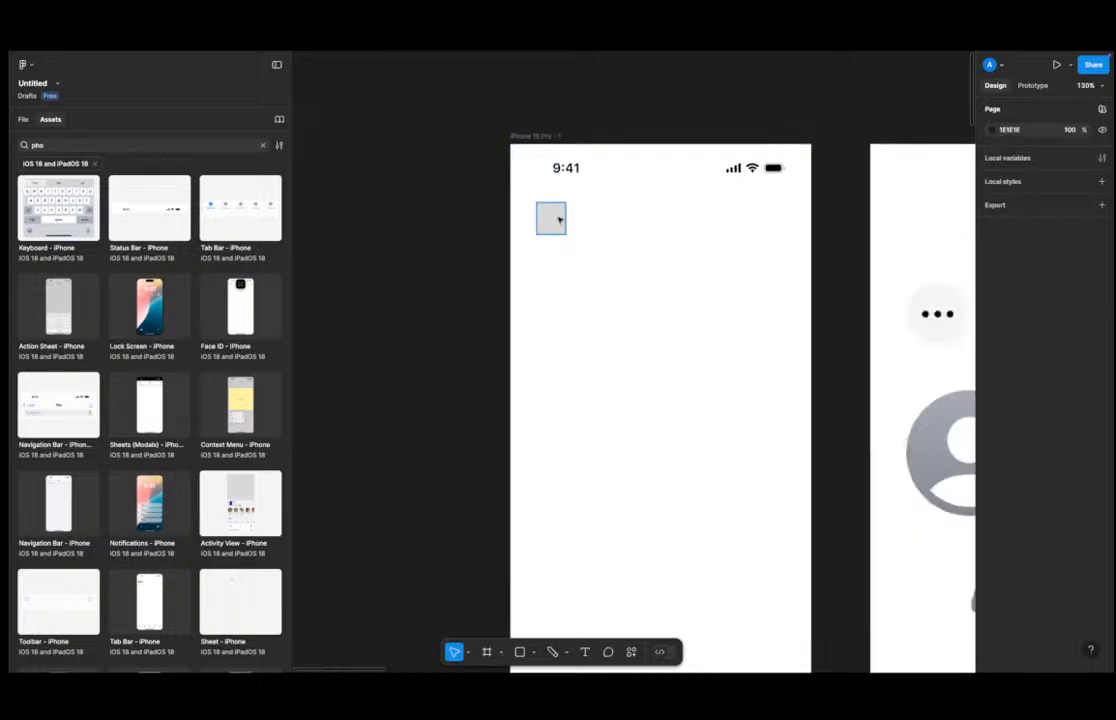
{"action": "left_click_drag", "start_coordinate": [559, 219], "coordinate": [540, 216]}
Add a second placeholder rectangle about 120 × 43 in the top center of the frame.
{"action": "scroll", "coordinate": [595, 241], "scroll_direction": "down", "scroll_amount": 2}
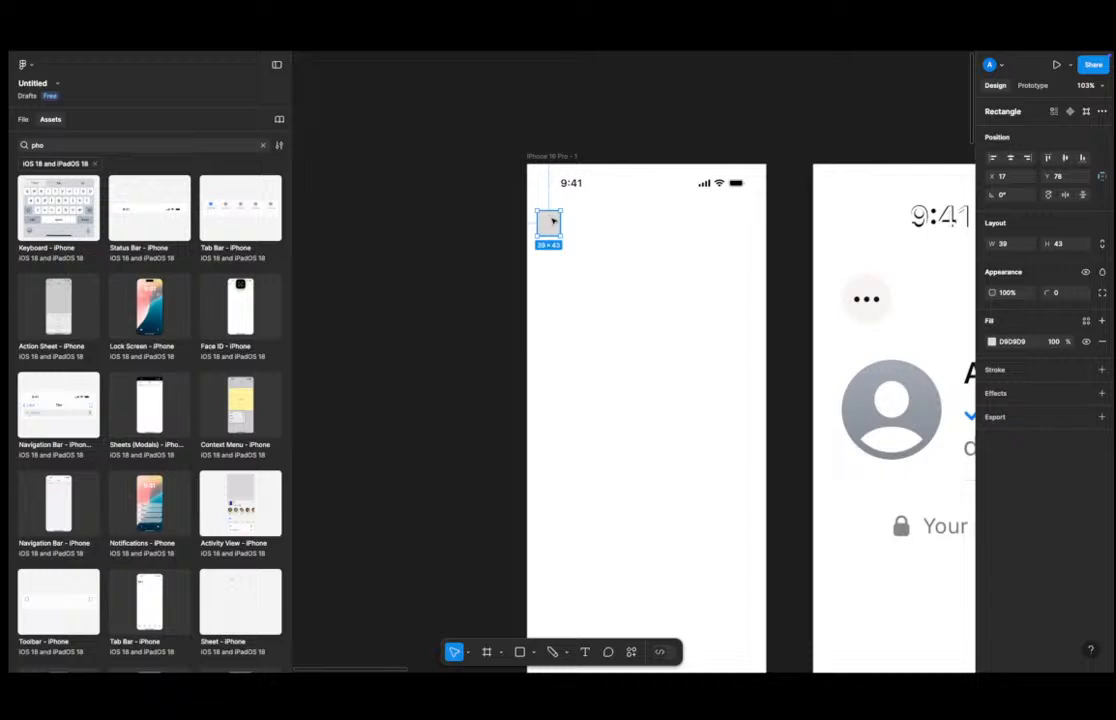
{"action": "scroll", "coordinate": [530, 240], "scroll_direction": "down", "scroll_amount": 5}
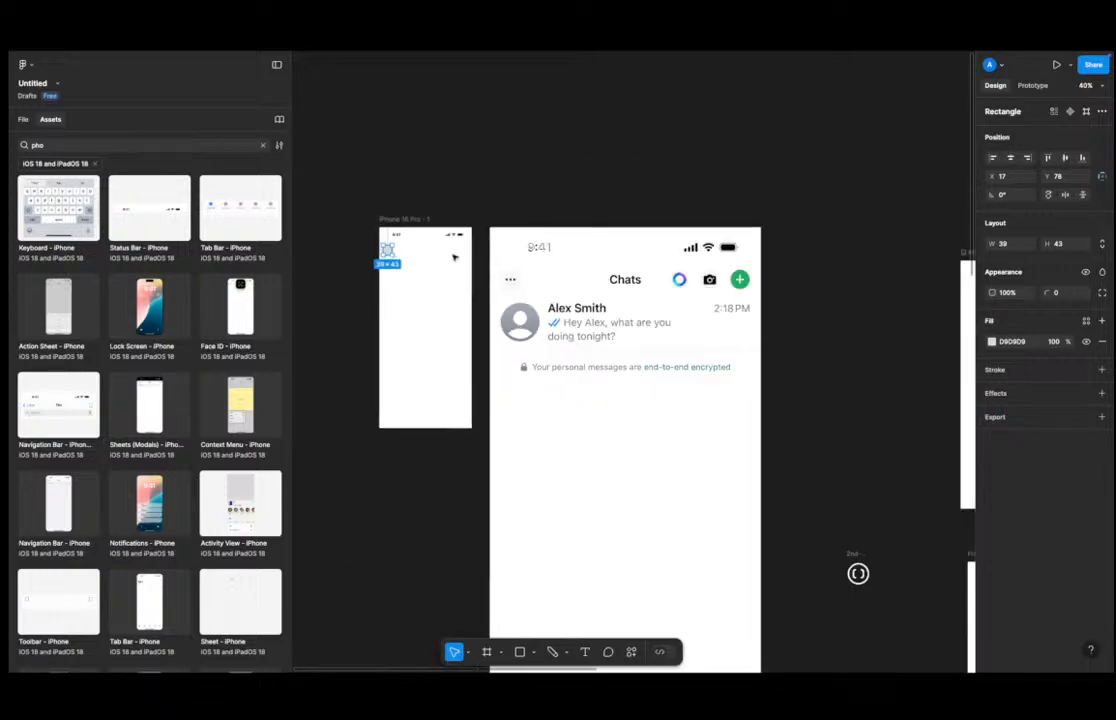
{"action": "scroll", "coordinate": [453, 258], "scroll_direction": "up", "scroll_amount": 3}
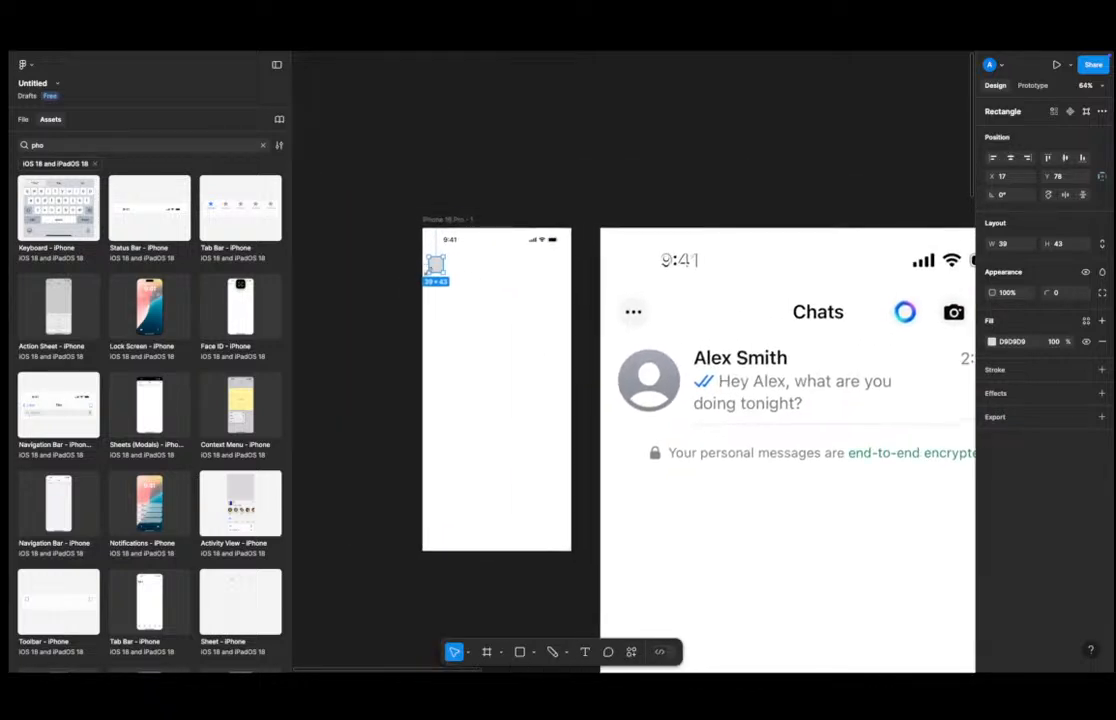
{"action": "scroll", "coordinate": [437, 268], "scroll_direction": "up", "scroll_amount": 2}
{"action": "left_click_drag", "start_coordinate": [436, 262], "coordinate": [550, 258]}
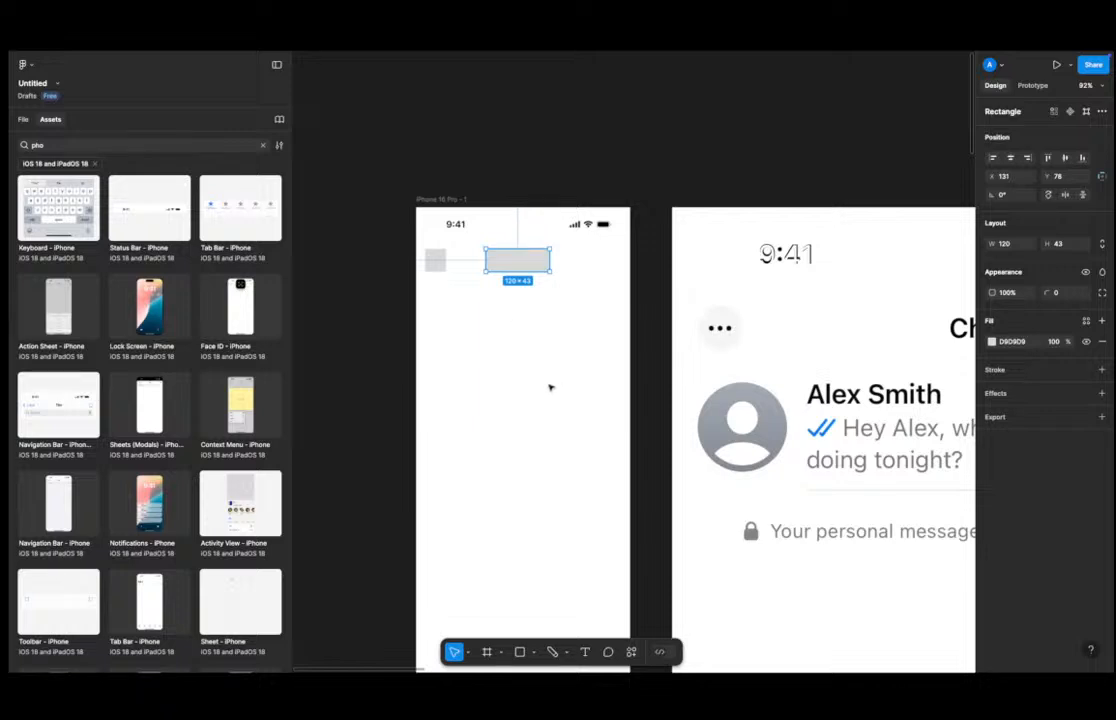
Add a text layer reading Chat inside the frame.
{"action": "key", "text": "t"}
{"action": "left_click", "coordinate": [493, 362]}
{"action": "type", "text": "C"}
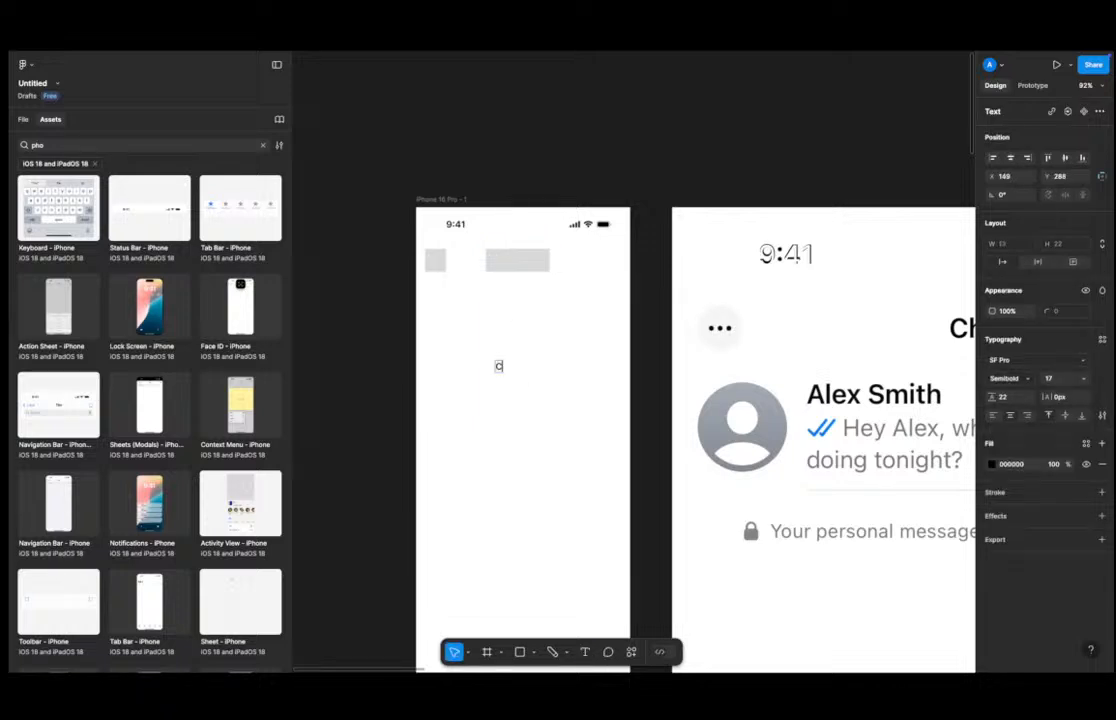
{"action": "type", "text": "hat"}
{"action": "key", "text": "Escape"}
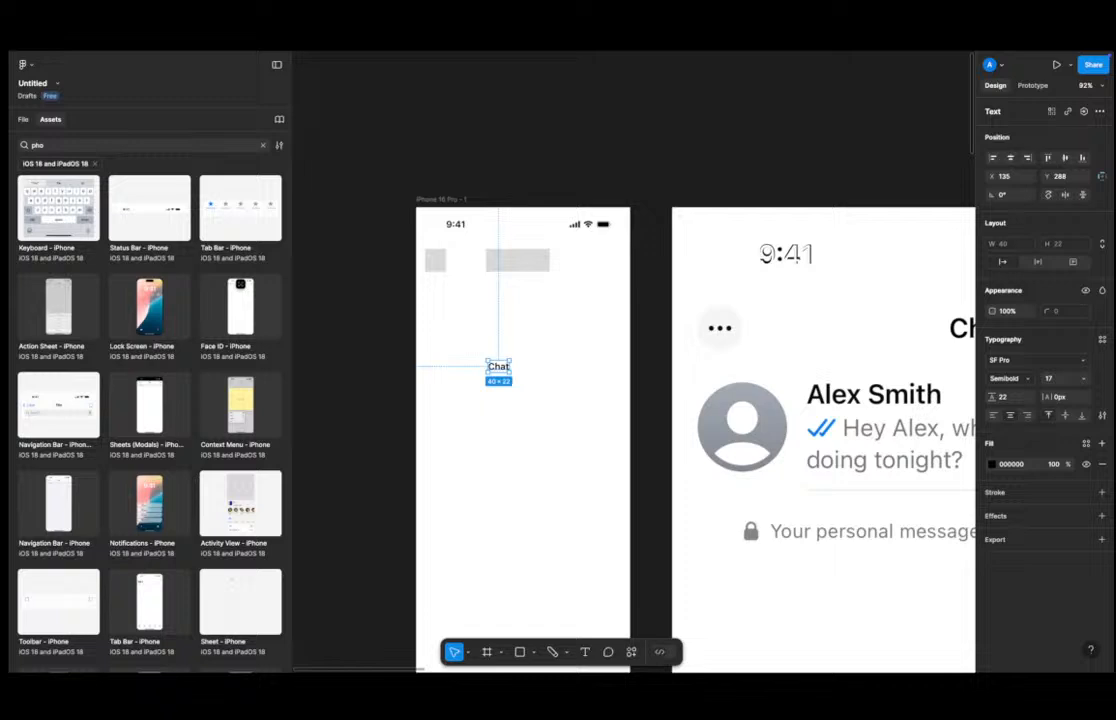
Set the Chat text's font to Flow Circular at size 24.
{"action": "left_click", "coordinate": [1037, 358]}
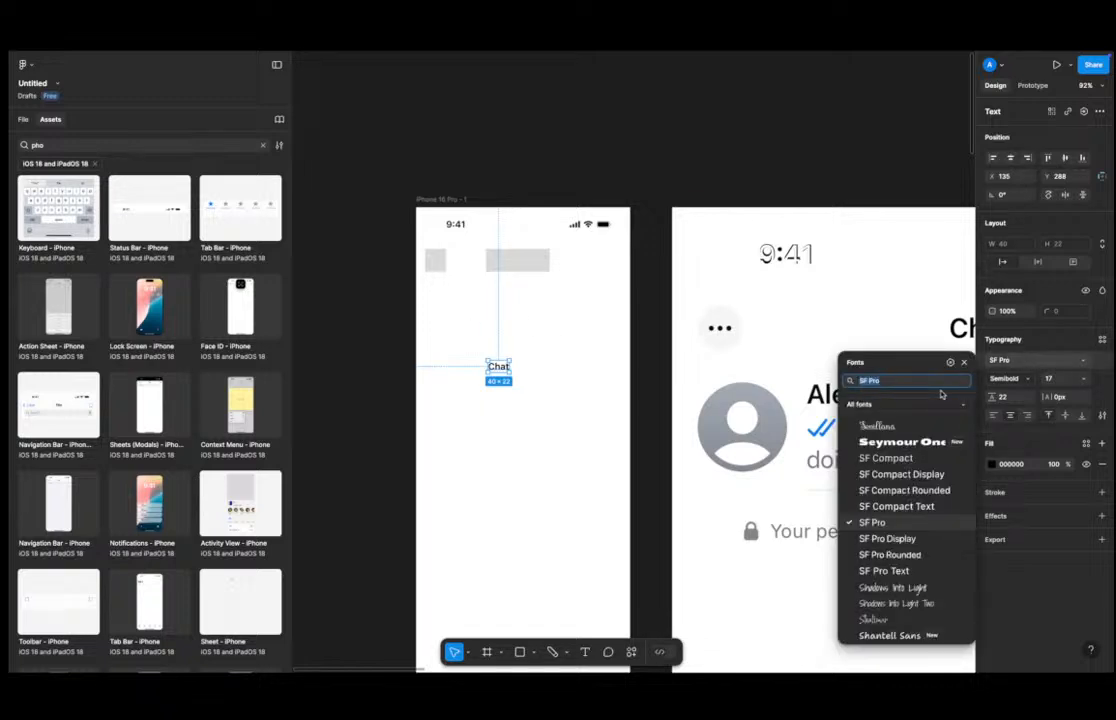
{"action": "type", "text": "flo"}
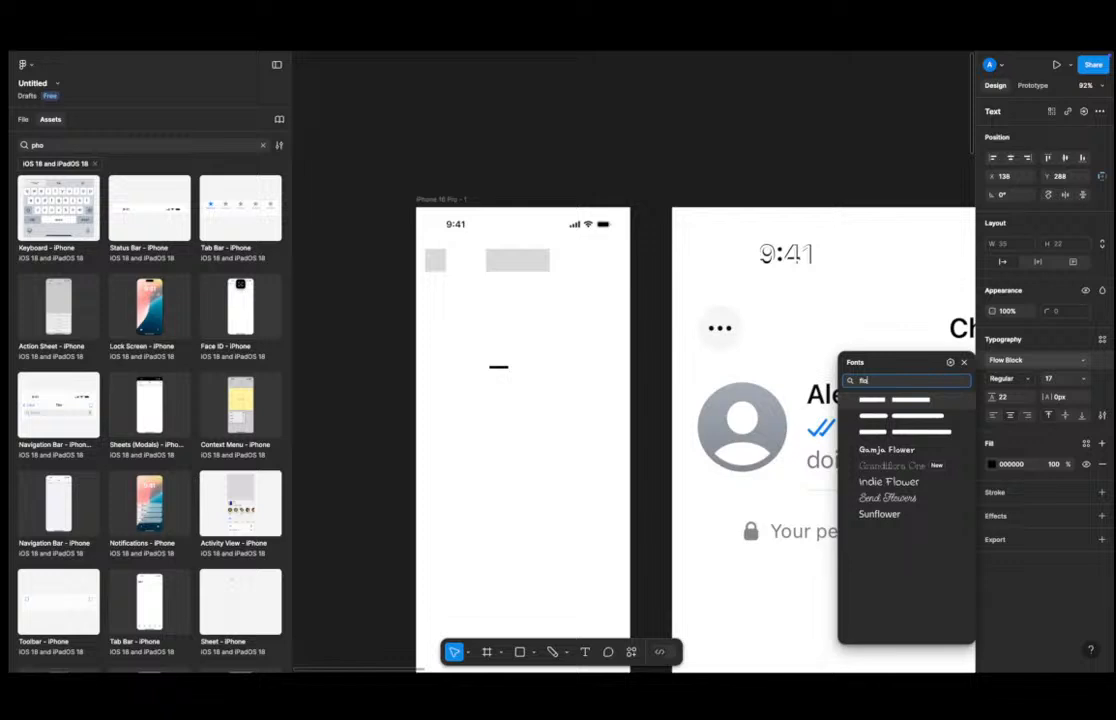
{"action": "left_click", "coordinate": [896, 420]}
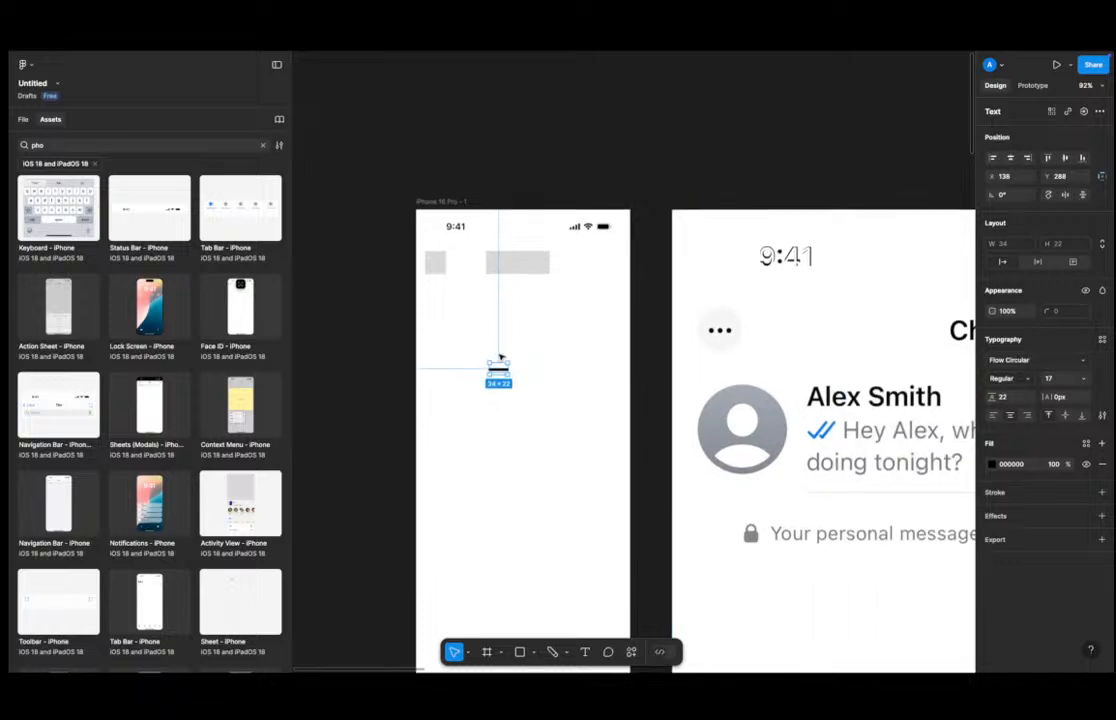
{"action": "scroll", "coordinate": [600, 400], "scroll_direction": "up", "scroll_amount": 1}
{"action": "left_click", "coordinate": [1073, 377]}
{"action": "type", "text": "24"}
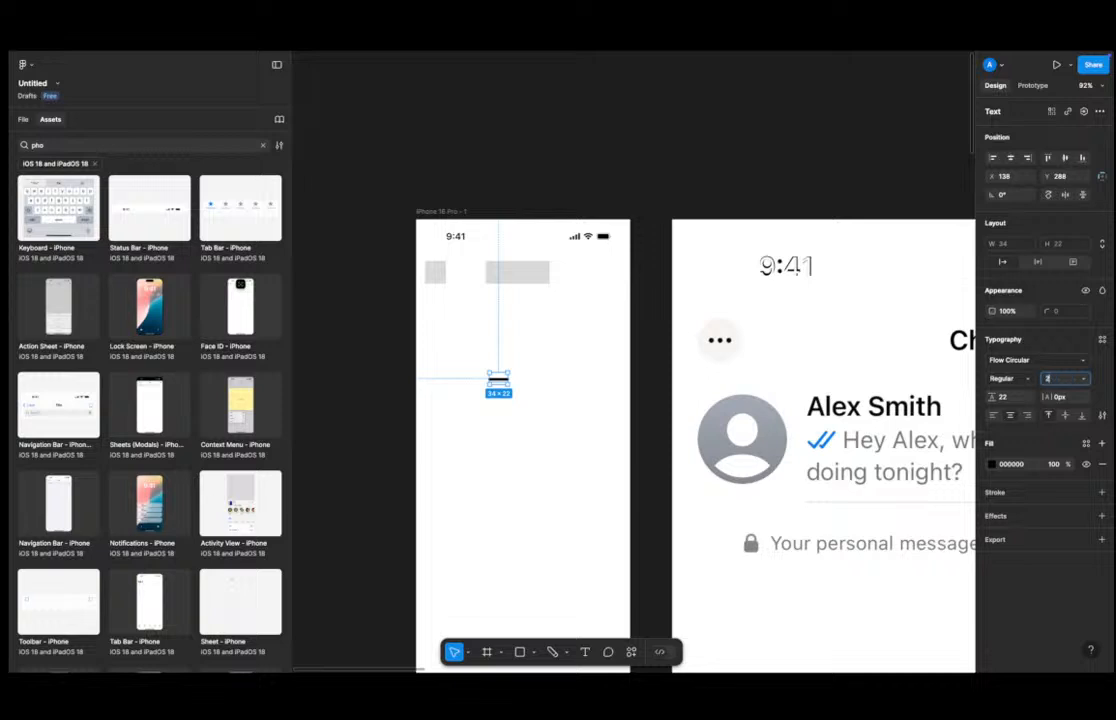
{"action": "key", "text": "Return"}
Sample the placeholder rectangle's gray color onto the Chat text with the eyedropper.
{"action": "left_click", "coordinate": [478, 346]}
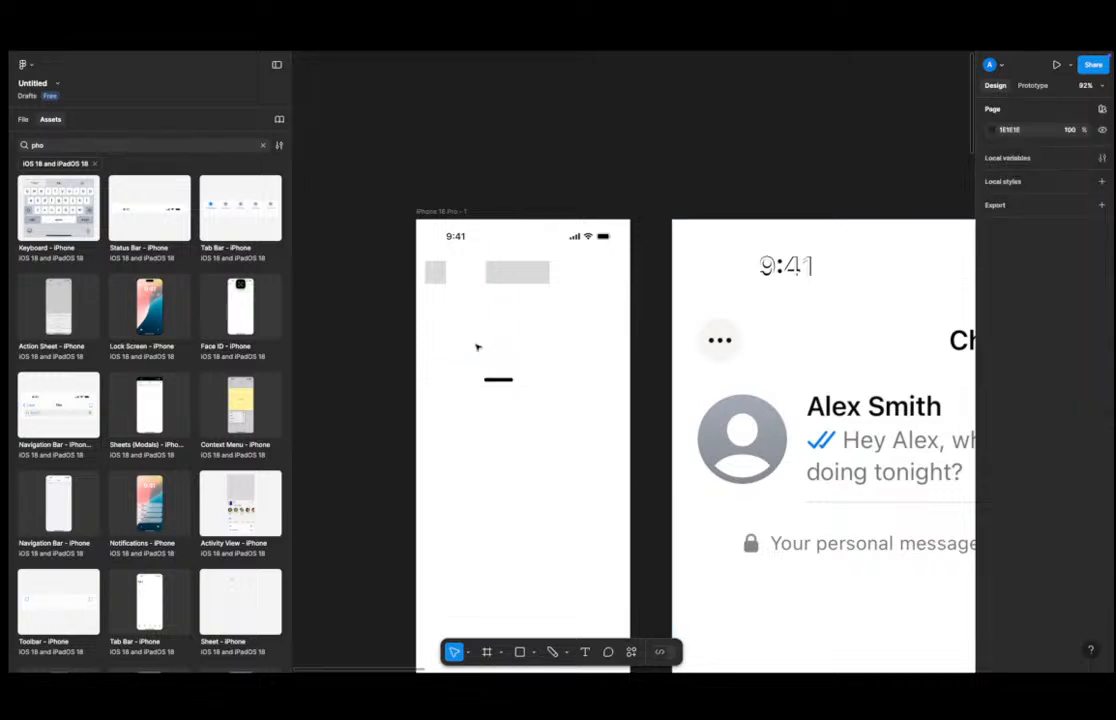
{"action": "left_click", "coordinate": [498, 381]}
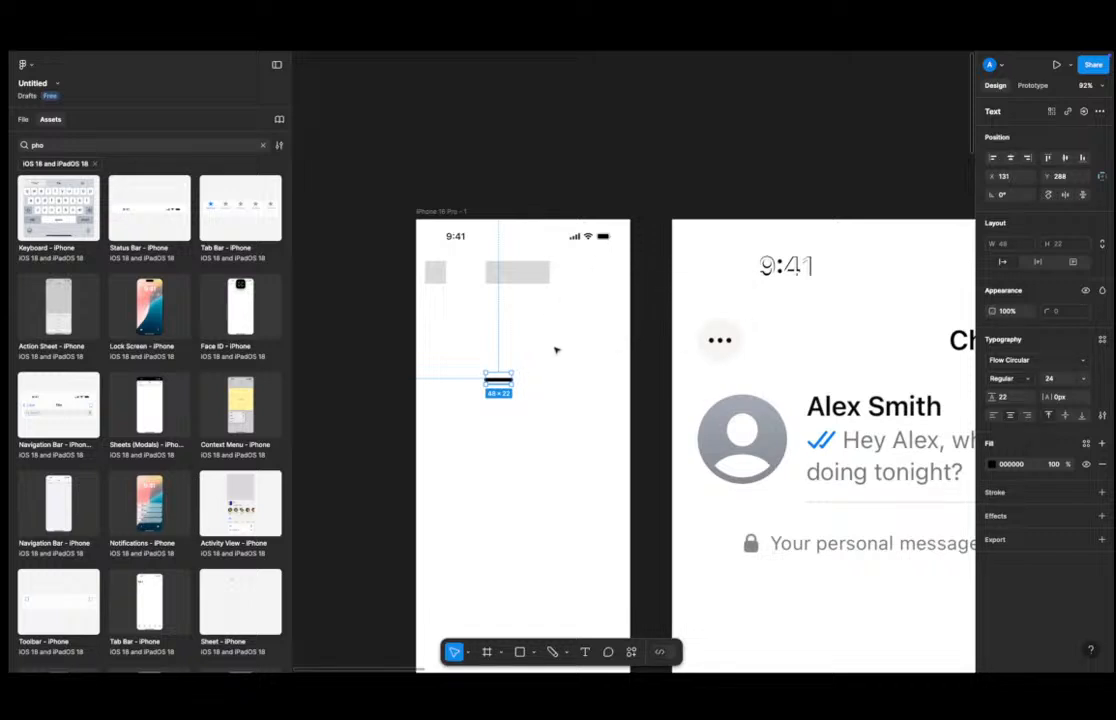
{"action": "key", "text": "i"}
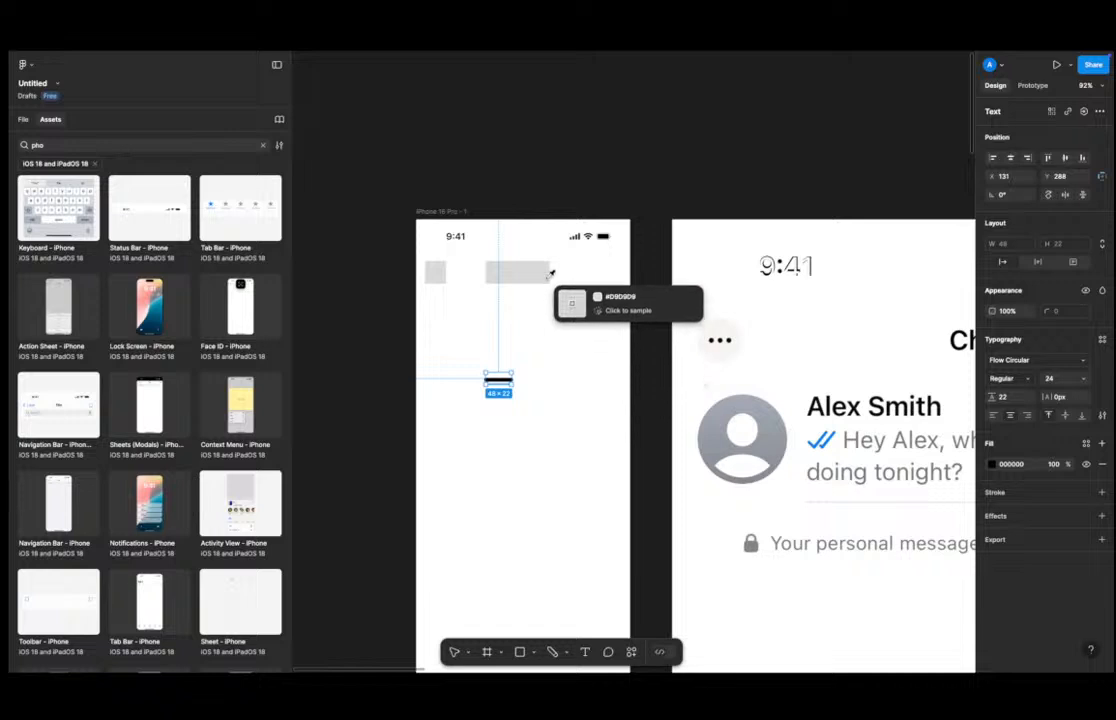
{"action": "key", "text": "Escape"}
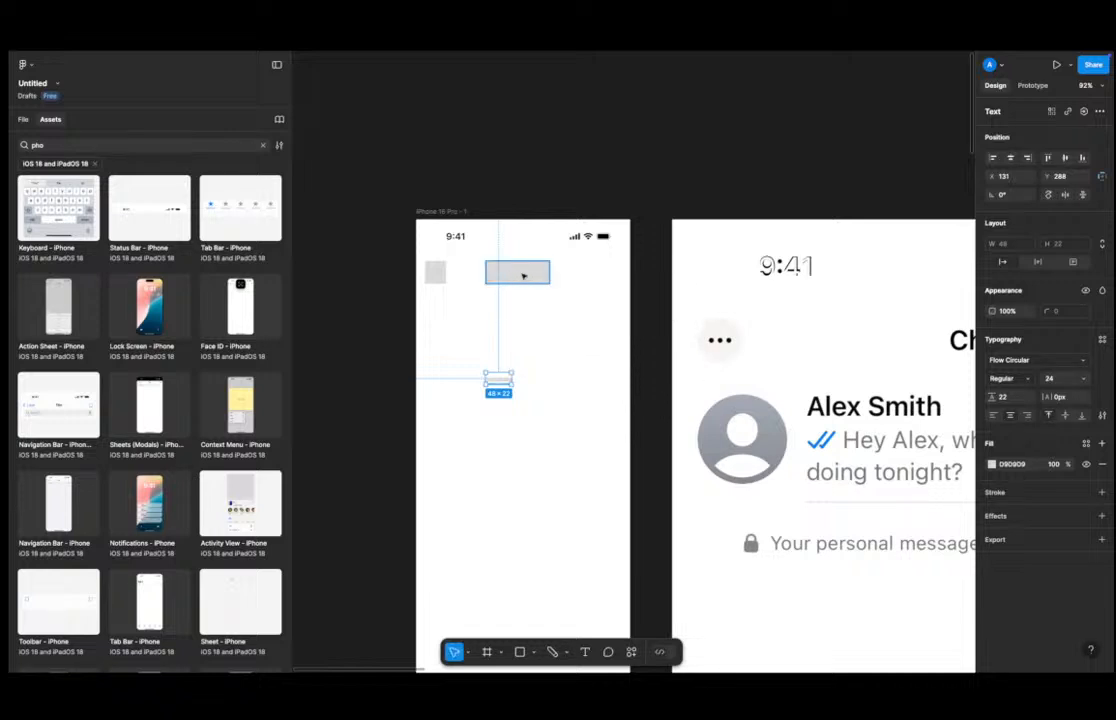
{"action": "left_click", "coordinate": [521, 270]}
Move the wide rectangle down out of the way and place the Chat text at the top center of the frame.
{"action": "left_click_drag", "start_coordinate": [521, 270], "coordinate": [549, 486]}
{"action": "left_click_drag", "start_coordinate": [498, 379], "coordinate": [518, 272]}
{"action": "scroll", "coordinate": [544, 307], "scroll_direction": "down", "scroll_amount": 3}
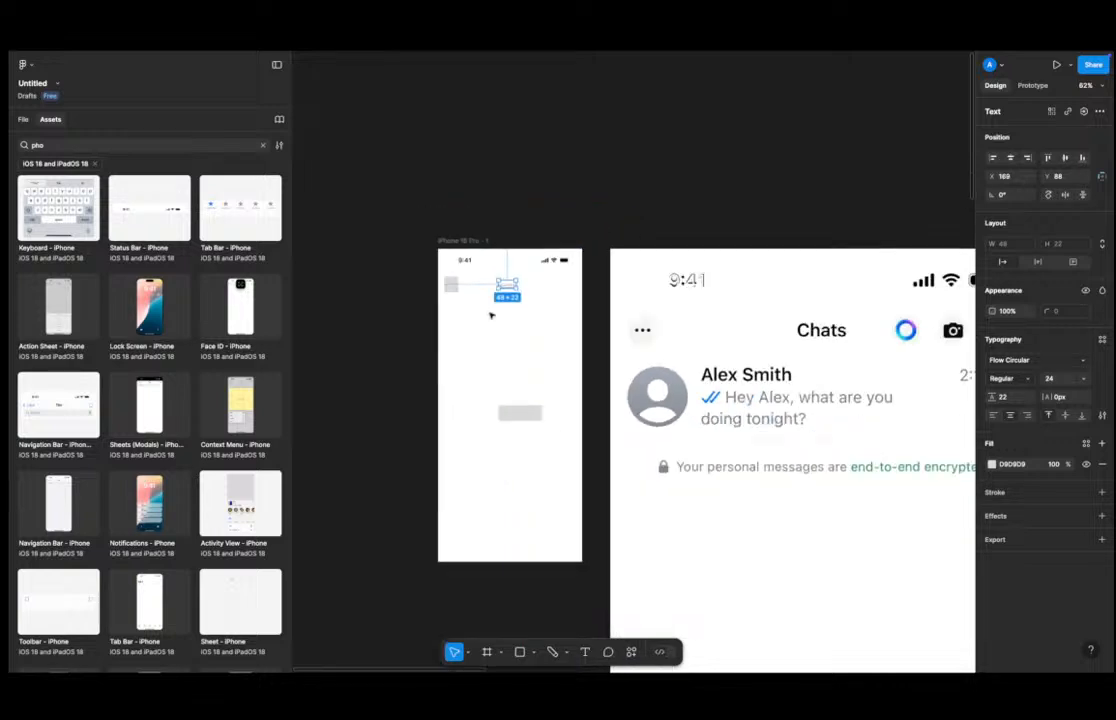
Copy the small placeholder rectangle to the right end of the same row, at about X 313.
{"action": "scroll", "coordinate": [638, 340], "scroll_direction": "right", "scroll_amount": 6}
{"action": "scroll", "coordinate": [638, 340], "scroll_direction": "left", "scroll_amount": 10}
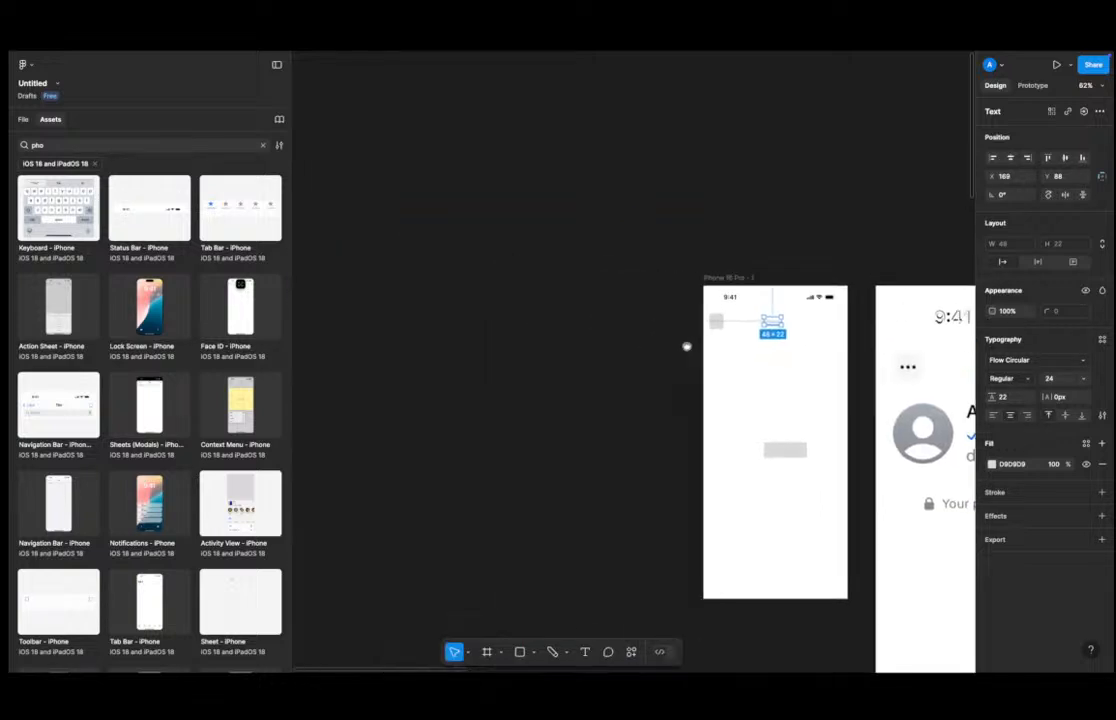
{"action": "scroll", "coordinate": [687, 346], "scroll_direction": "right", "scroll_amount": 3}
{"action": "scroll", "coordinate": [530, 346], "scroll_direction": "up", "scroll_amount": 3}
{"action": "left_click", "coordinate": [539, 314]}
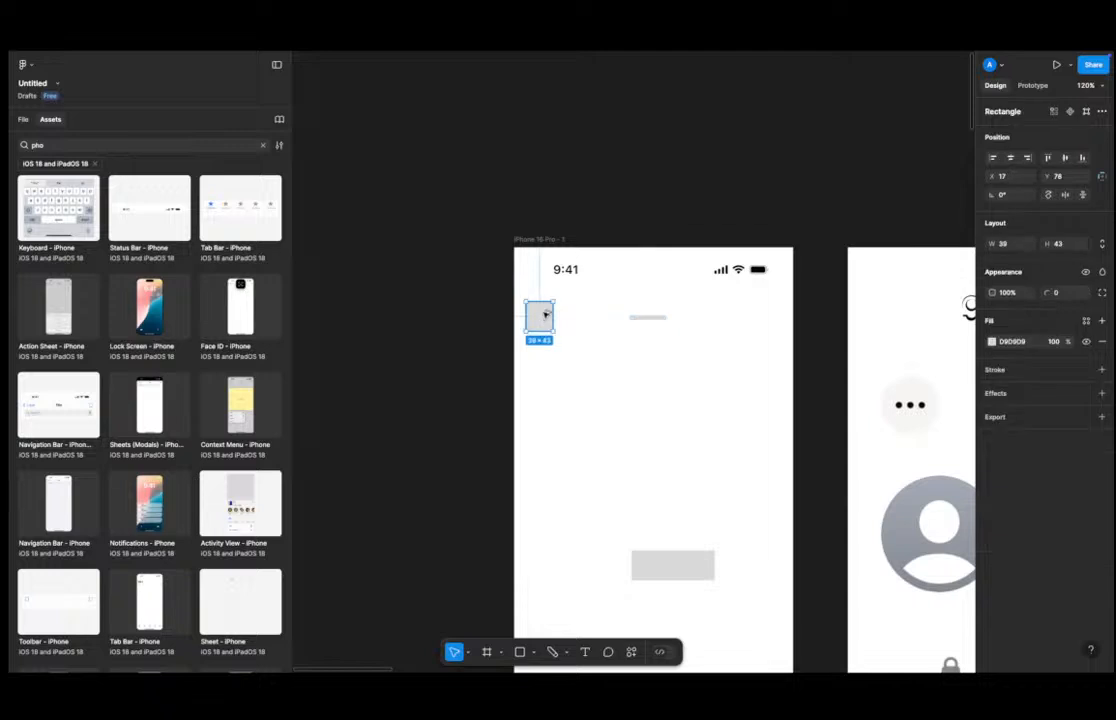
{"action": "left_click_drag", "start_coordinate": [540, 312], "coordinate": [748, 317]}
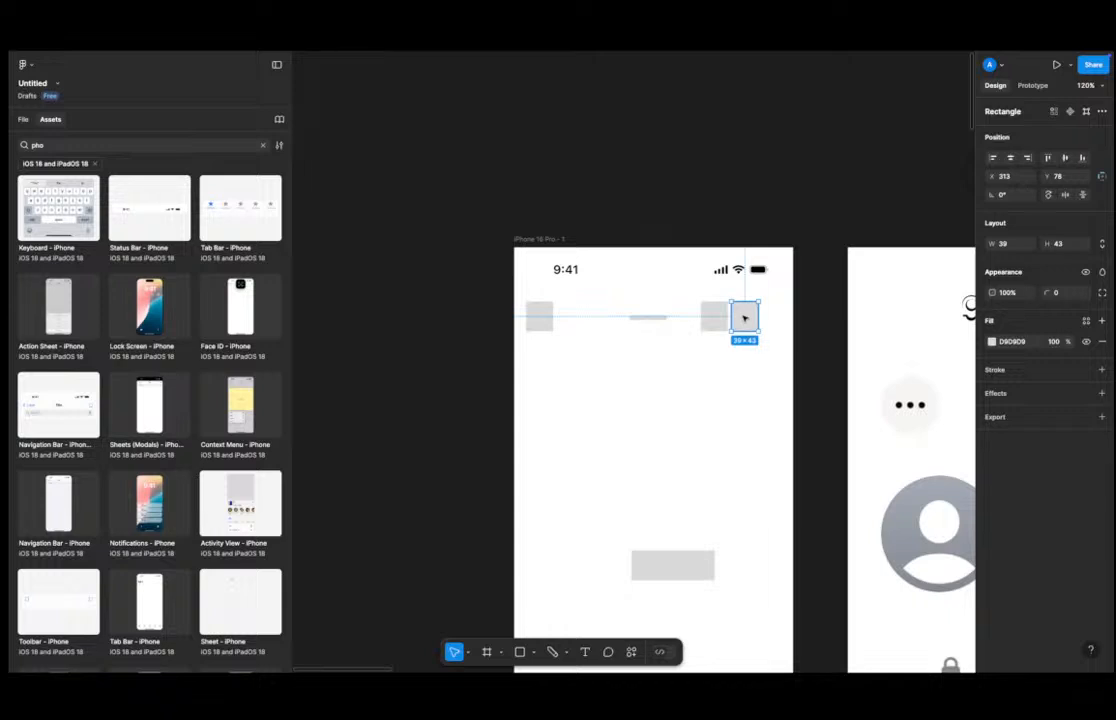
Duplicate the placeholder rectangle once more to complete a row of three at the frame's right edge.
{"action": "key", "text": "ctrl+d"}
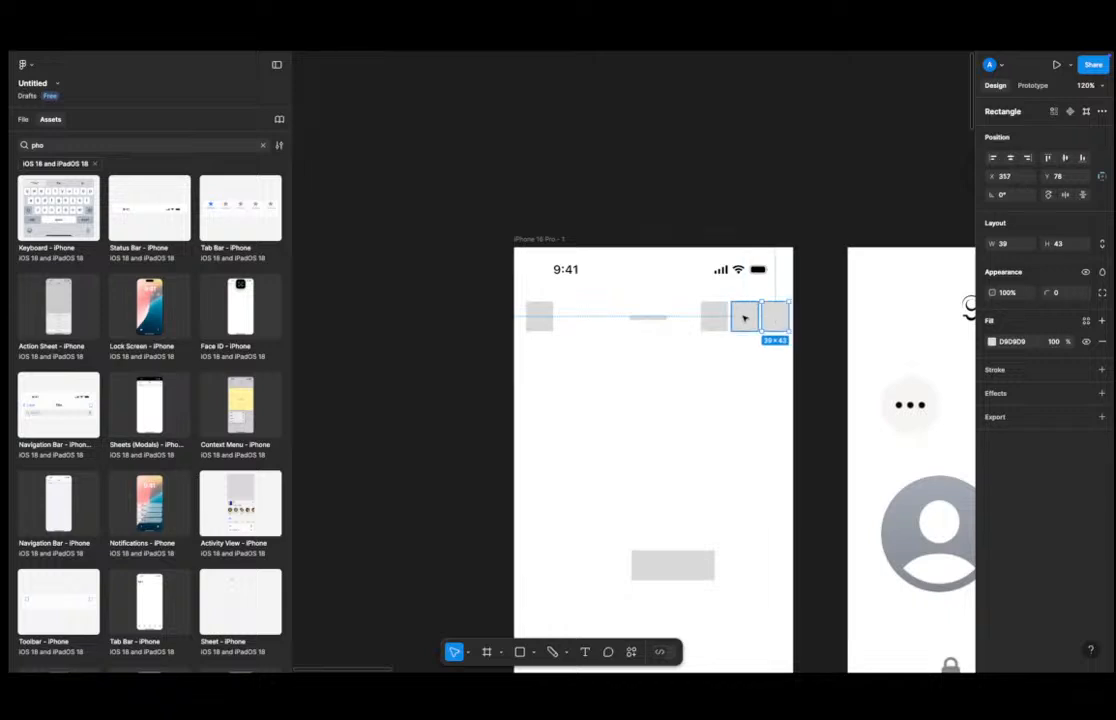
{"action": "left_click", "coordinate": [799, 289]}
{"action": "left_click", "coordinate": [766, 311]}
{"action": "left_click", "coordinate": [742, 314]}
{"action": "left_click", "coordinate": [850, 416]}
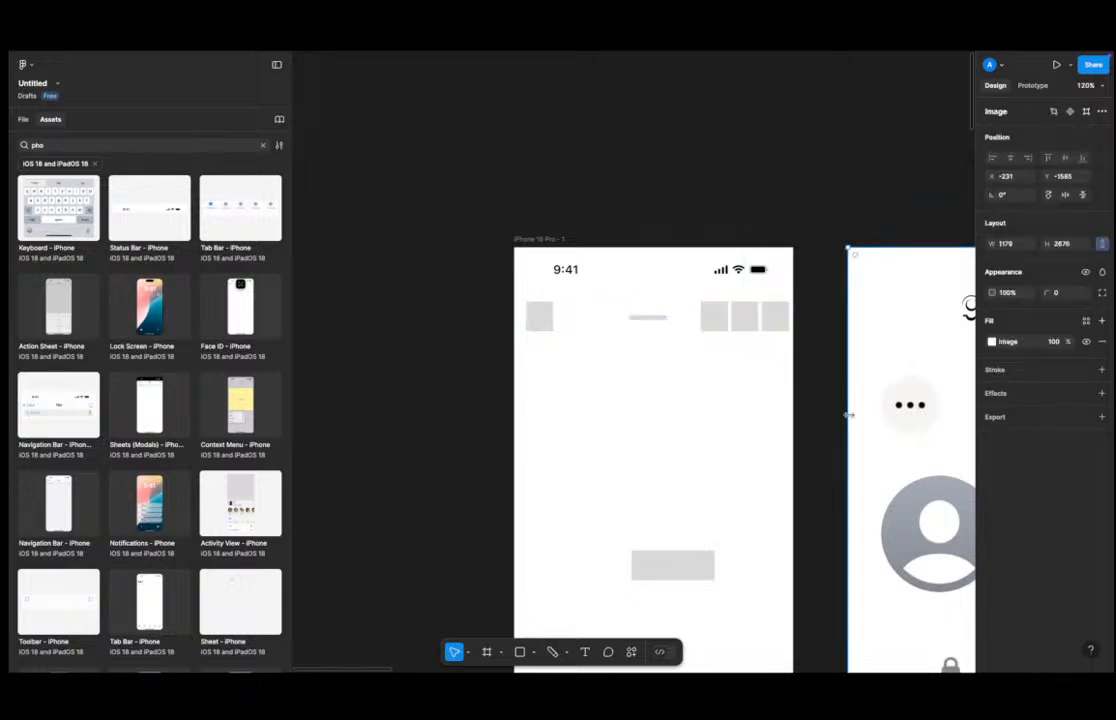
Set the Chat text to Flow Circular at size 32.
{"action": "scroll", "coordinate": [803, 399], "scroll_direction": "down", "scroll_amount": 4}
{"action": "scroll", "coordinate": [803, 399], "scroll_direction": "up", "scroll_amount": 4}
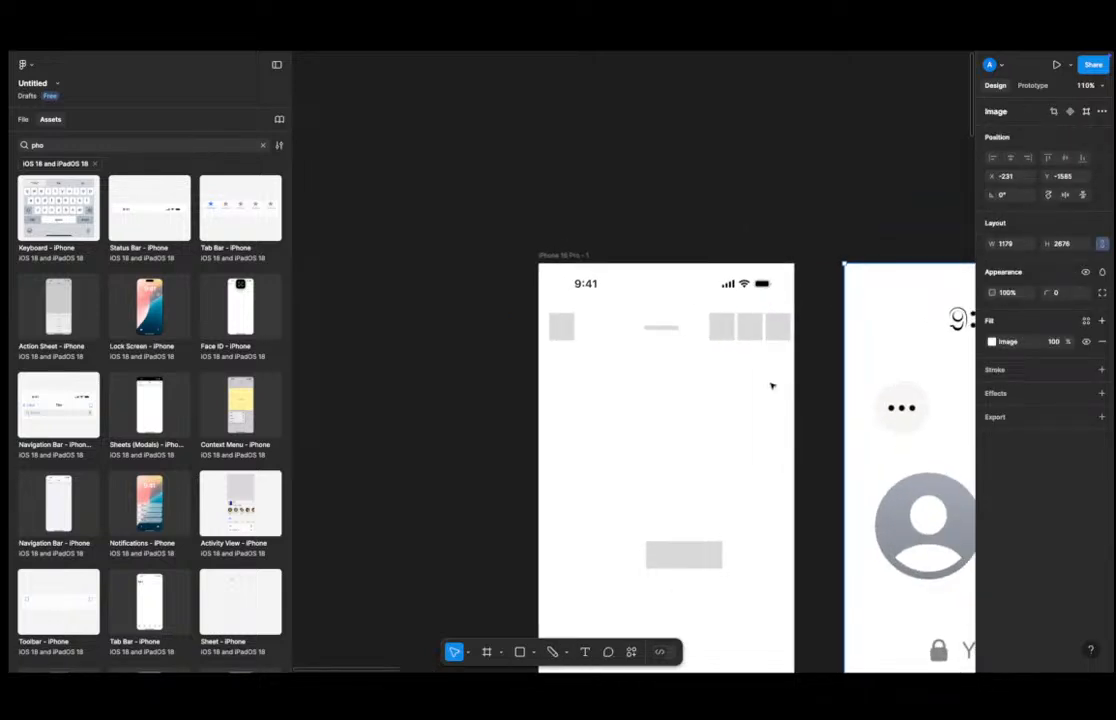
{"action": "scroll", "coordinate": [750, 378], "scroll_direction": "down", "scroll_amount": 3}
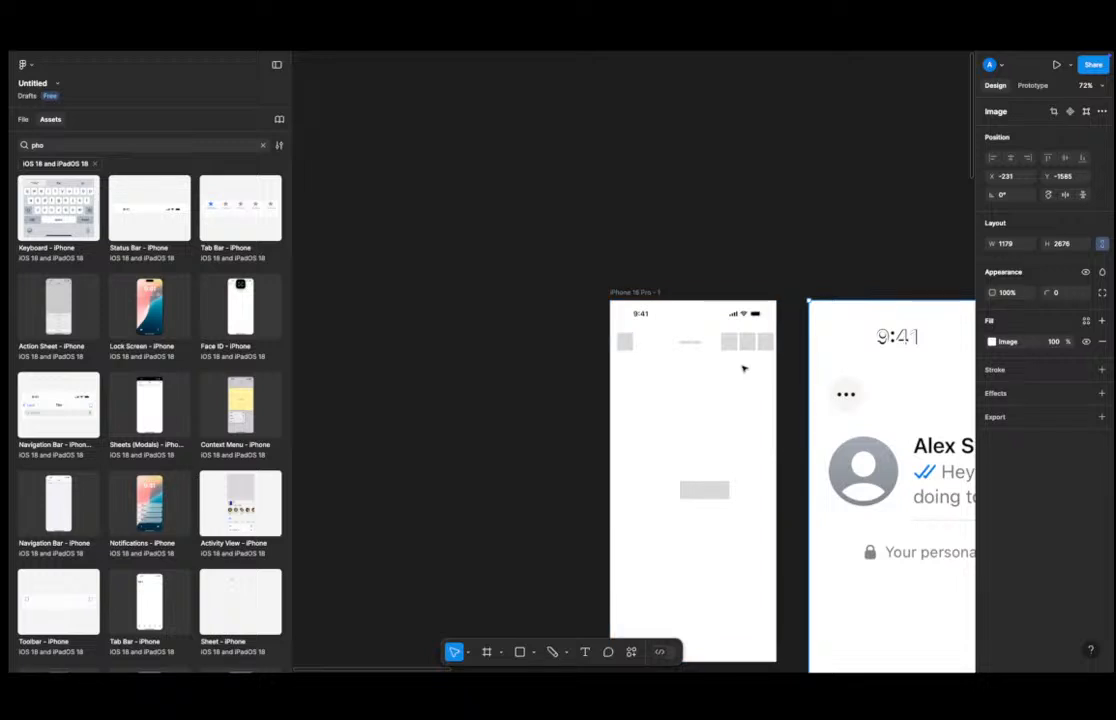
{"action": "left_click", "coordinate": [690, 341]}
{"action": "left_click", "coordinate": [1035, 360]}
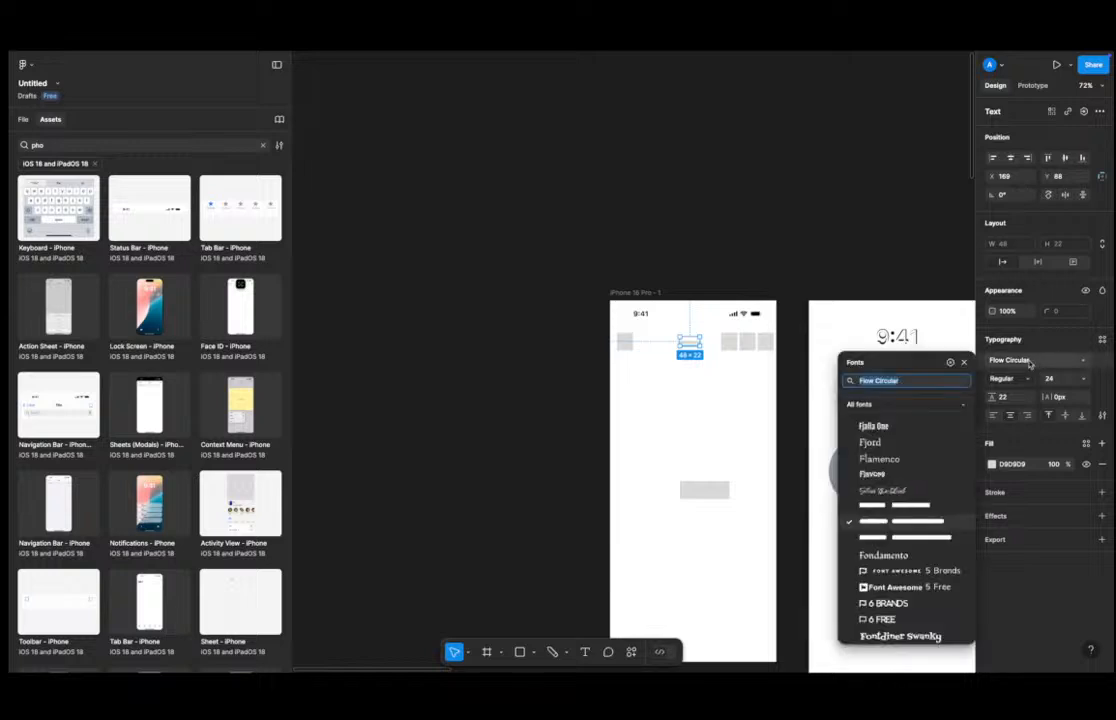
{"action": "left_click", "coordinate": [900, 526]}
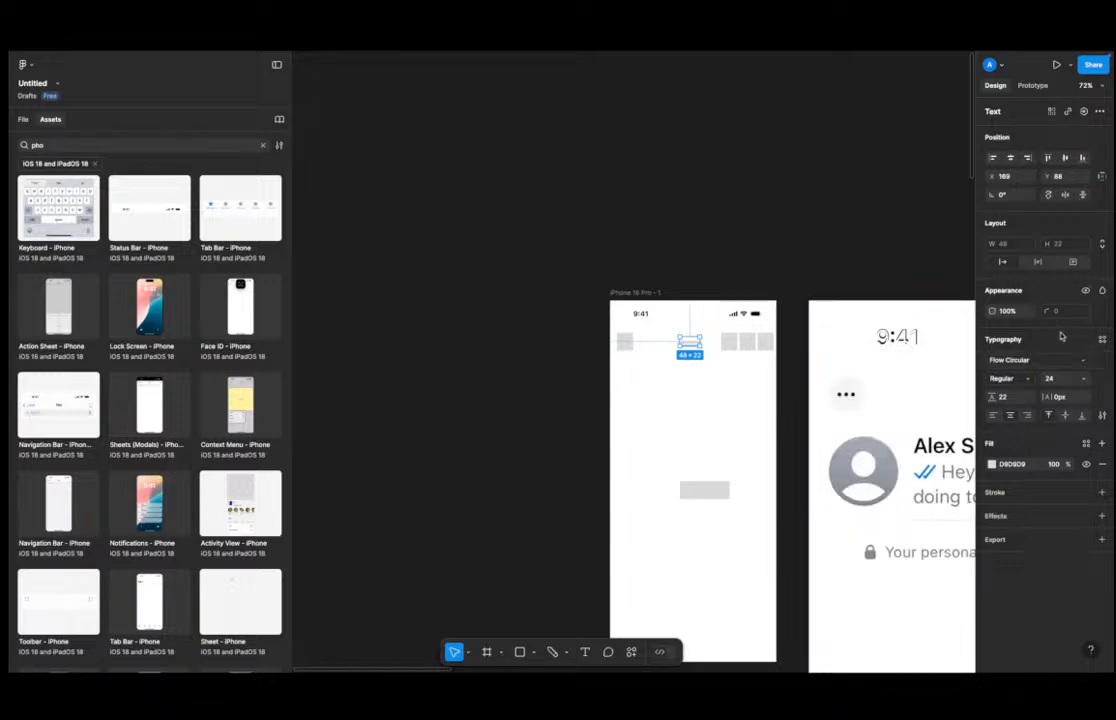
{"action": "left_click", "coordinate": [1059, 381]}
{"action": "type", "text": "32"}
{"action": "key", "text": "Return"}
{"action": "left_click", "coordinate": [770, 256]}
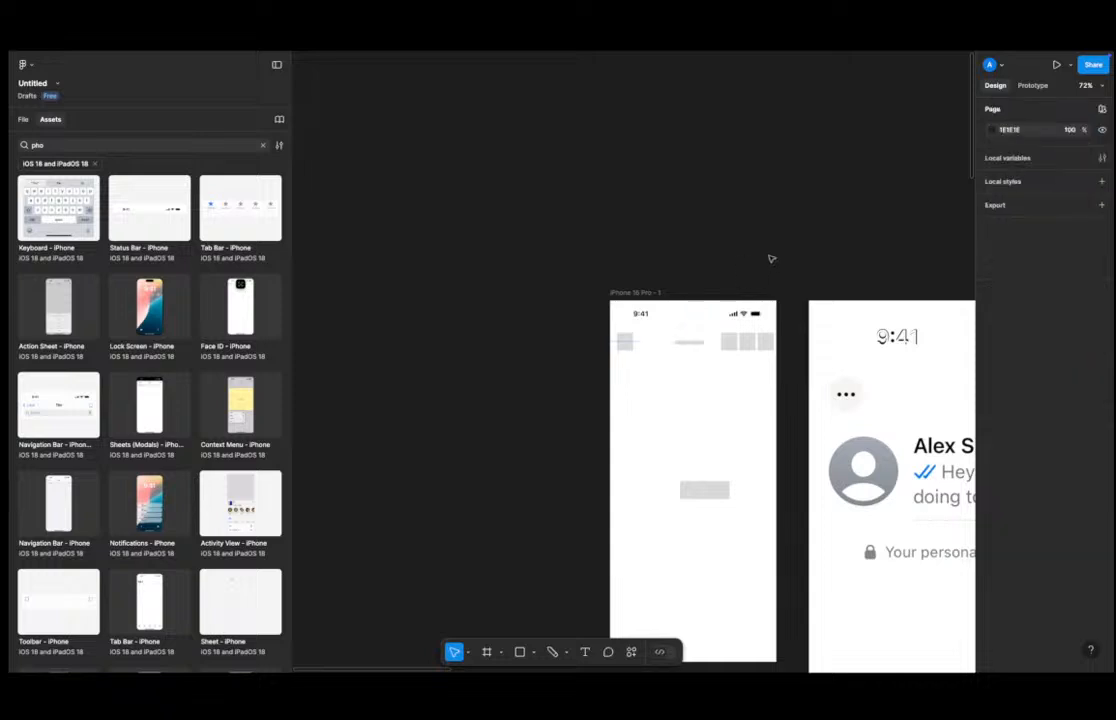
Add a layout grid to the iPhone frame and set it to 4 columns.
{"action": "scroll", "coordinate": [700, 256], "scroll_direction": "right", "scroll_amount": 3}
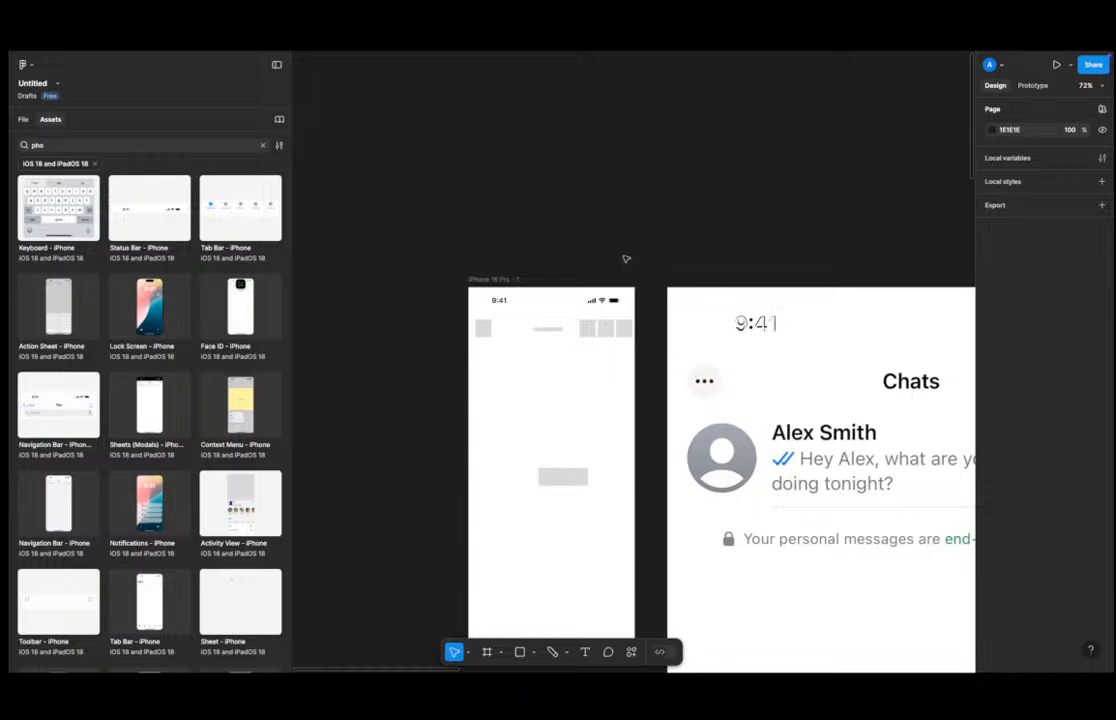
{"action": "left_click", "coordinate": [500, 280]}
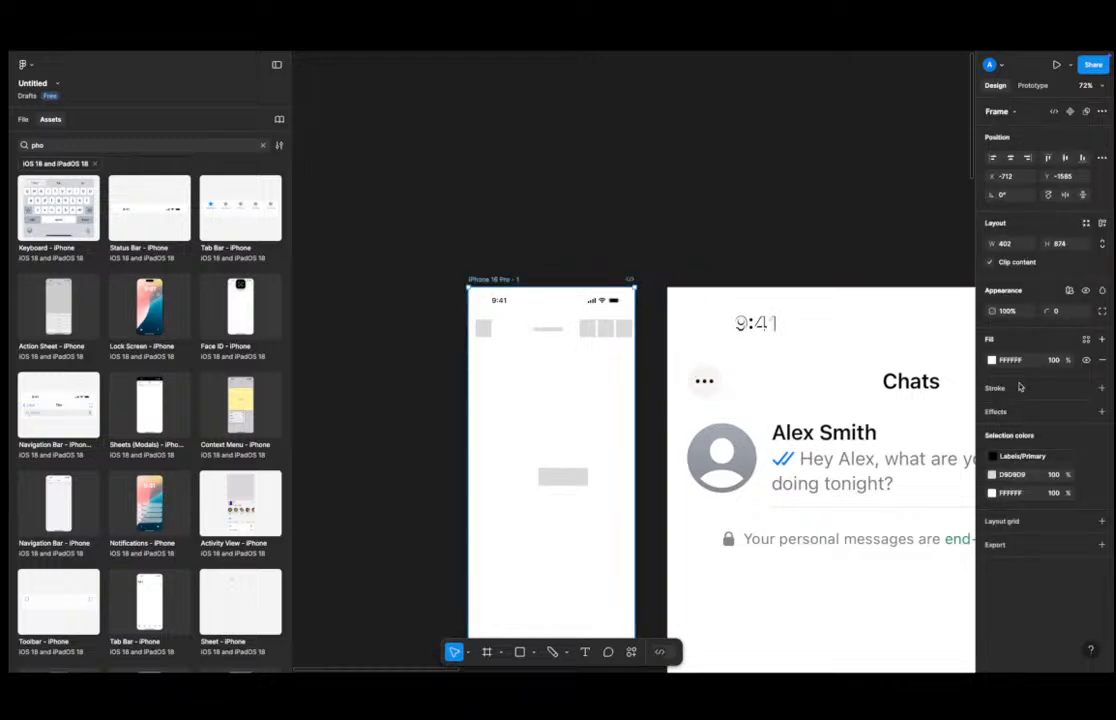
{"action": "left_click", "coordinate": [1021, 523]}
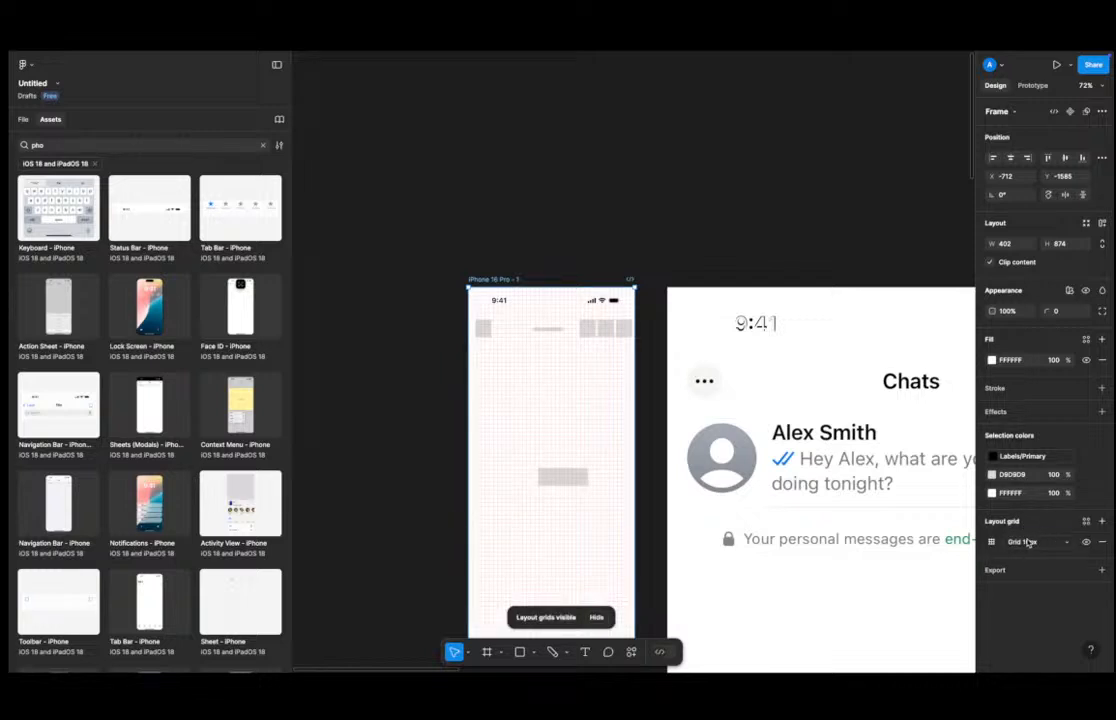
{"action": "left_click", "coordinate": [1027, 541]}
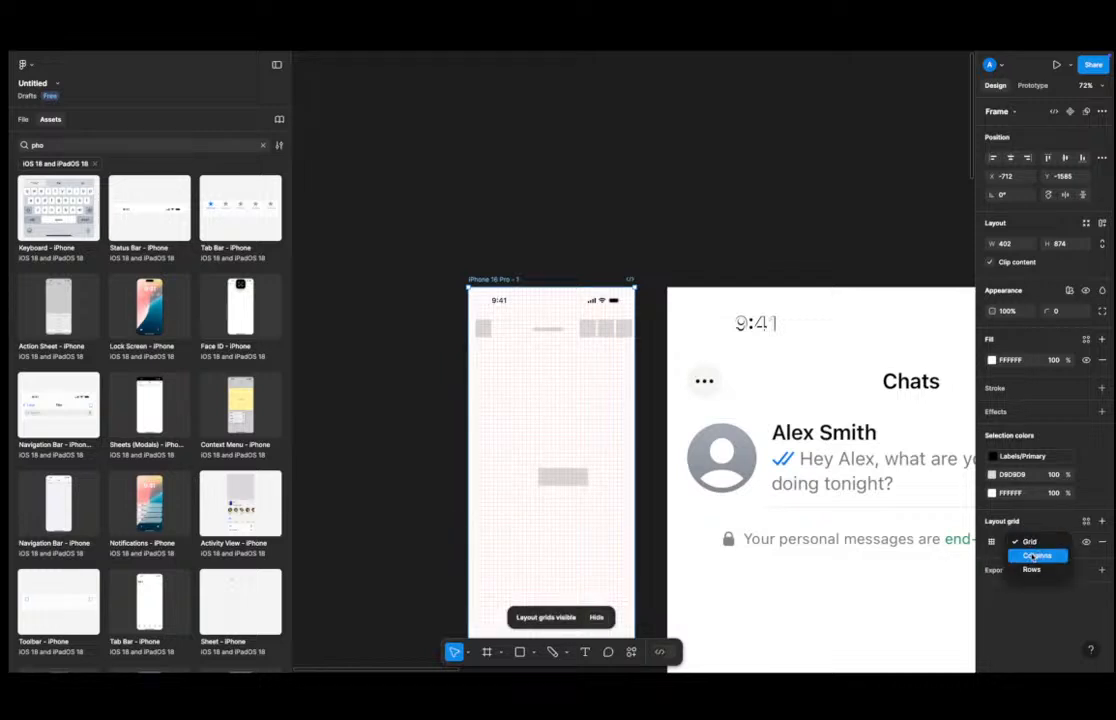
{"action": "left_click", "coordinate": [1037, 555]}
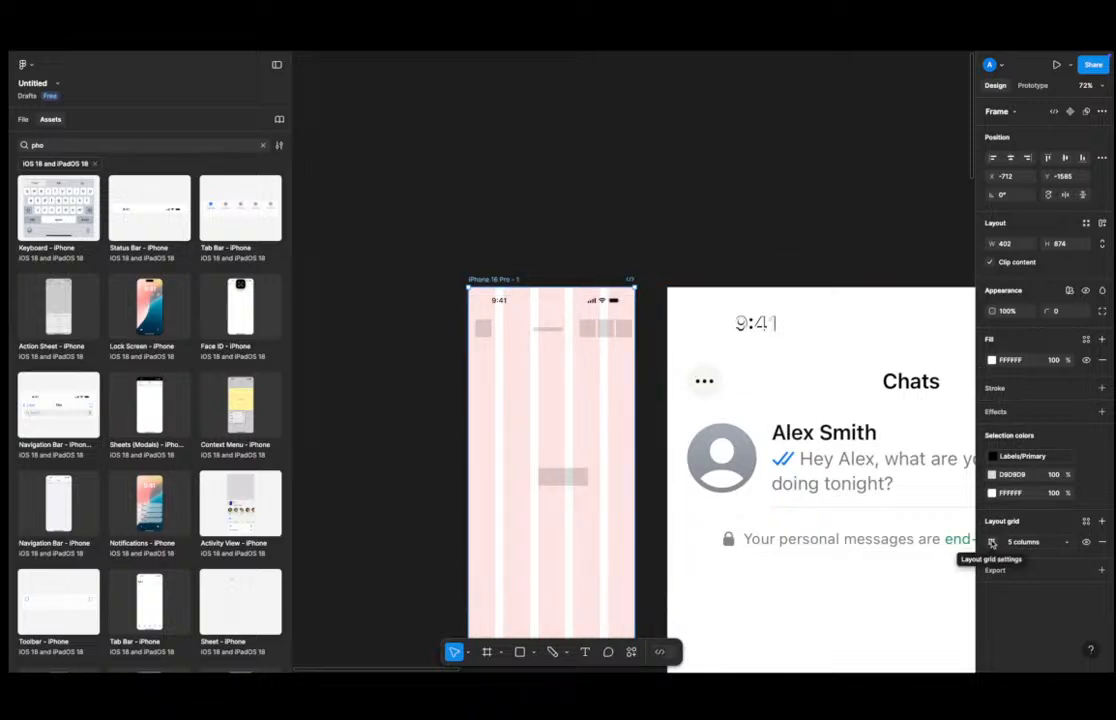
{"action": "left_click", "coordinate": [991, 542]}
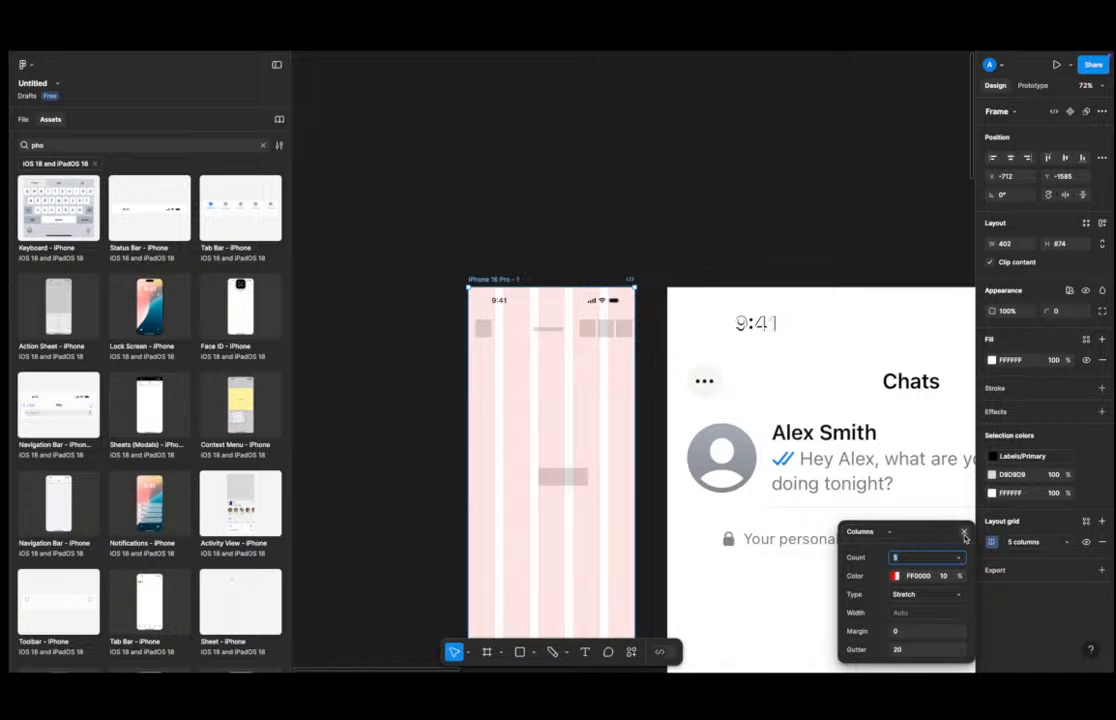
{"action": "type", "text": "4"}
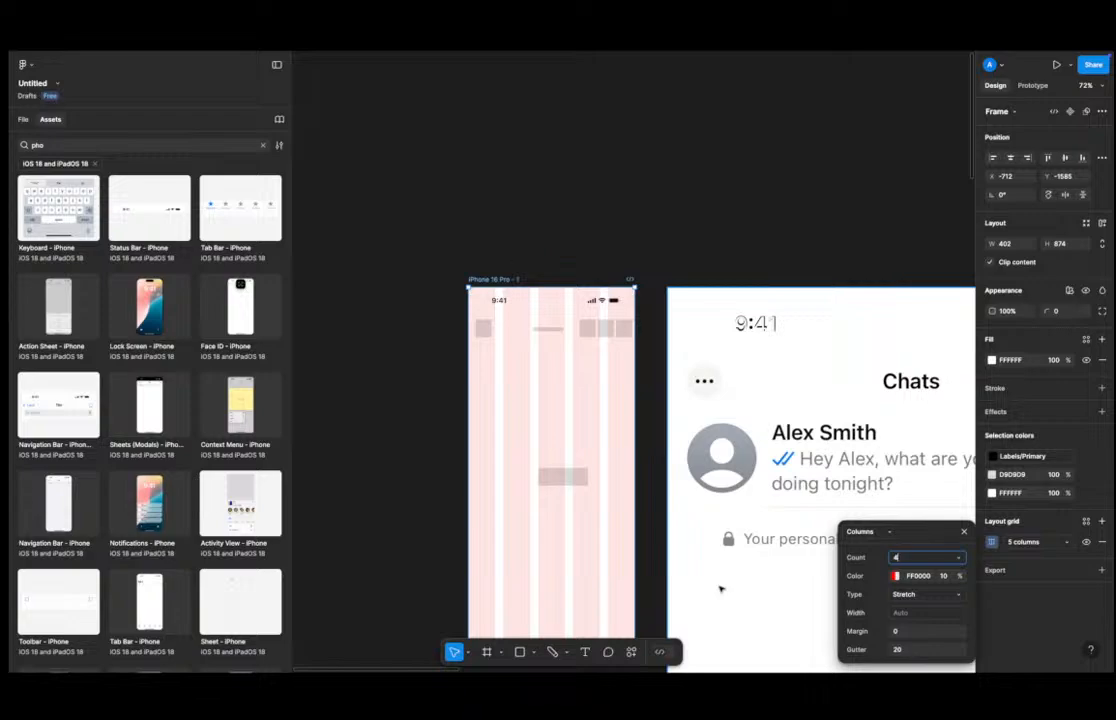
{"action": "left_click", "coordinate": [500, 169]}
{"action": "key", "text": "ctrl+Left"}
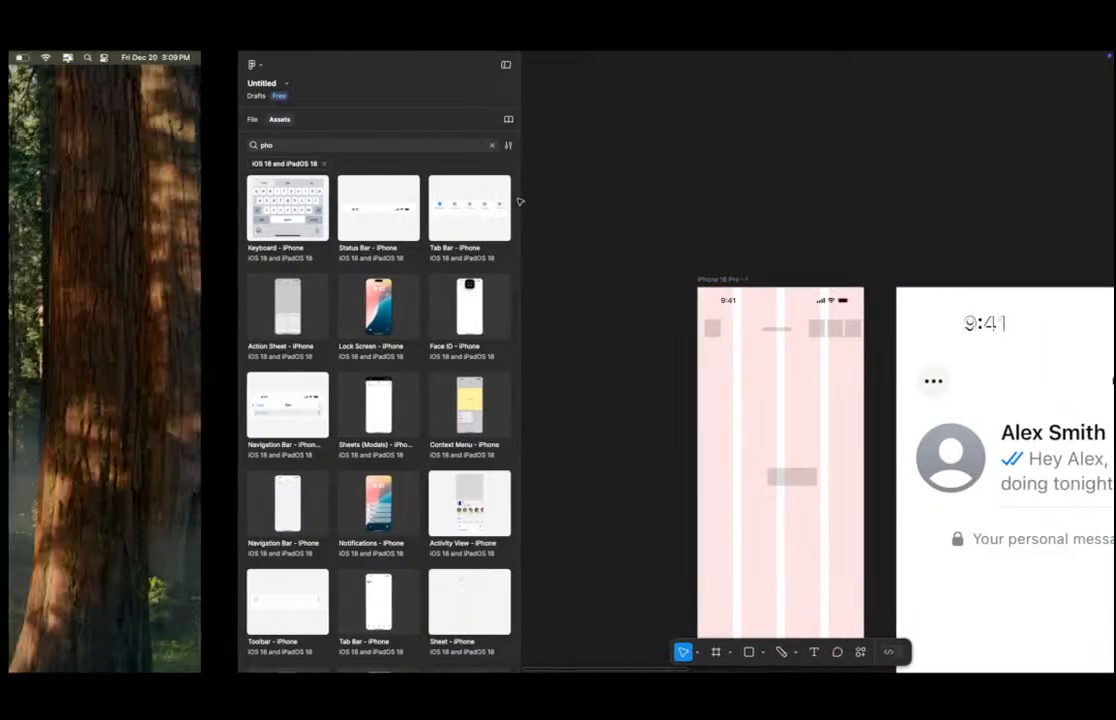
{"action": "key", "text": "ctrl+Left"}
{"action": "key", "text": "ctrl+Right"}
{"action": "key", "text": "ctrl+Right"}
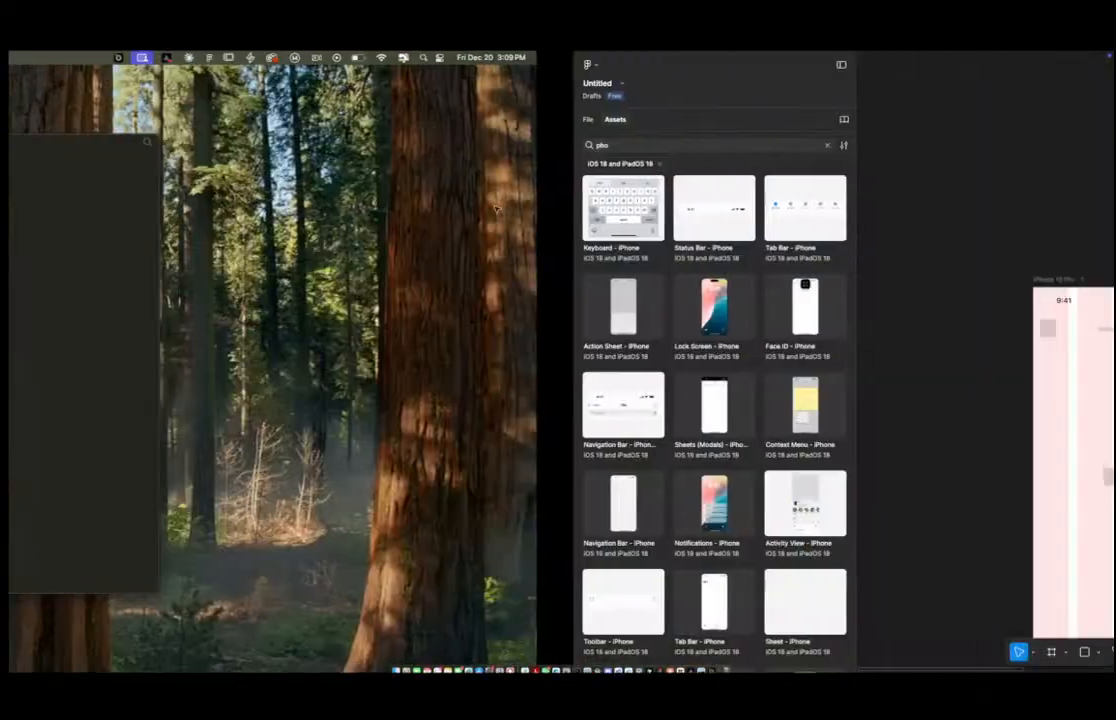
Switch to the browser, search Google Images for iphone scrensh, and copy the HelloTech iPhone image.
{"action": "mouse_move", "coordinate": [10, 256]}
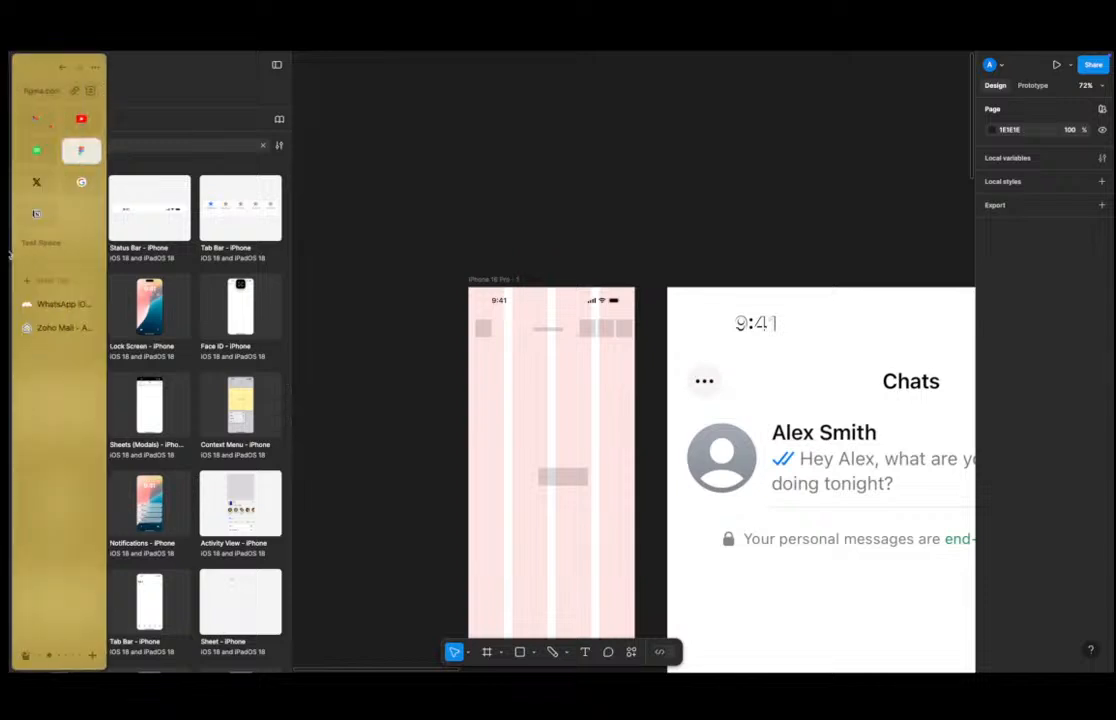
{"action": "left_click", "coordinate": [47, 256]}
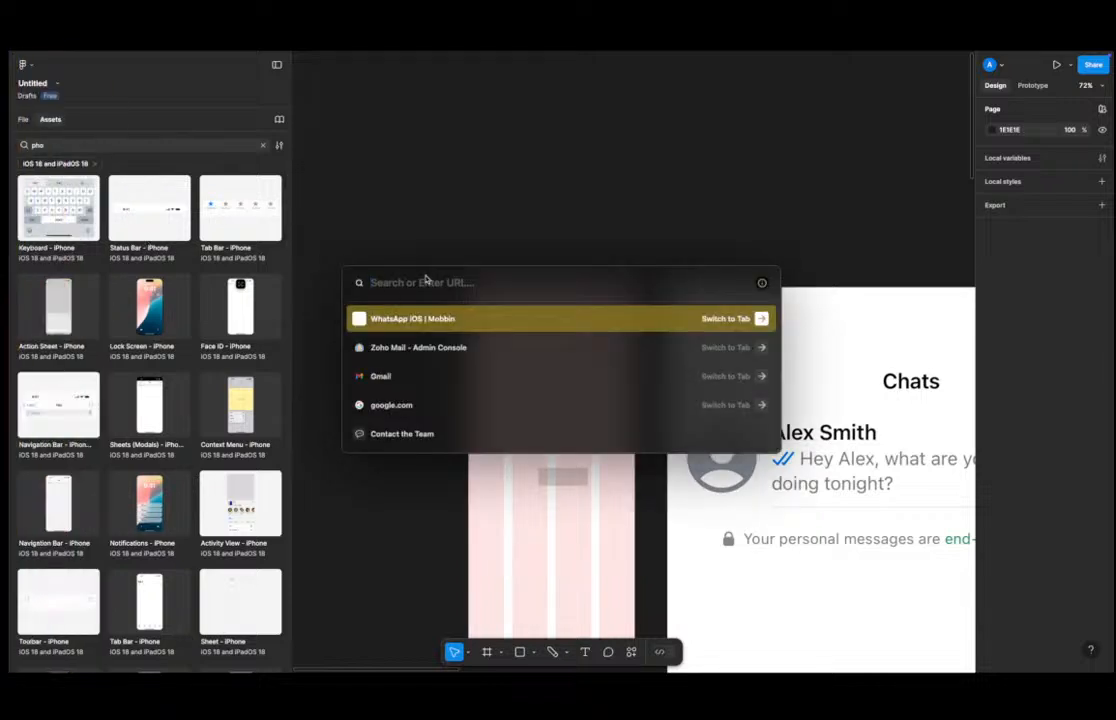
{"action": "type", "text": "iphone s"}
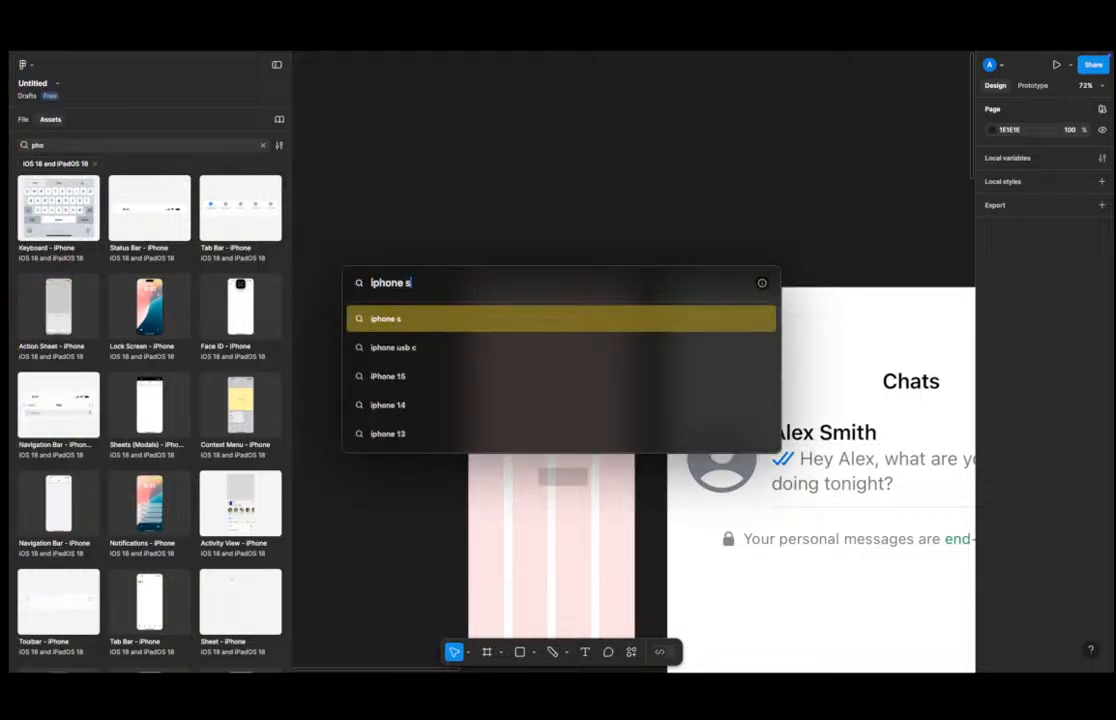
{"action": "type", "text": "crensh"}
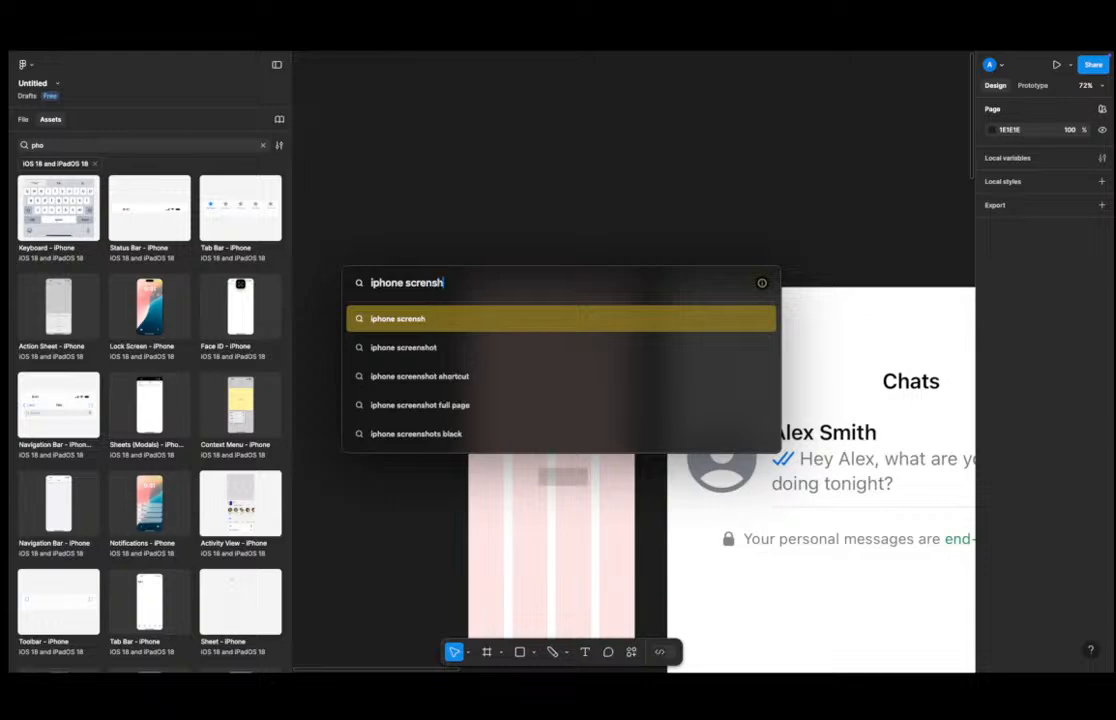
{"action": "key", "text": "Return"}
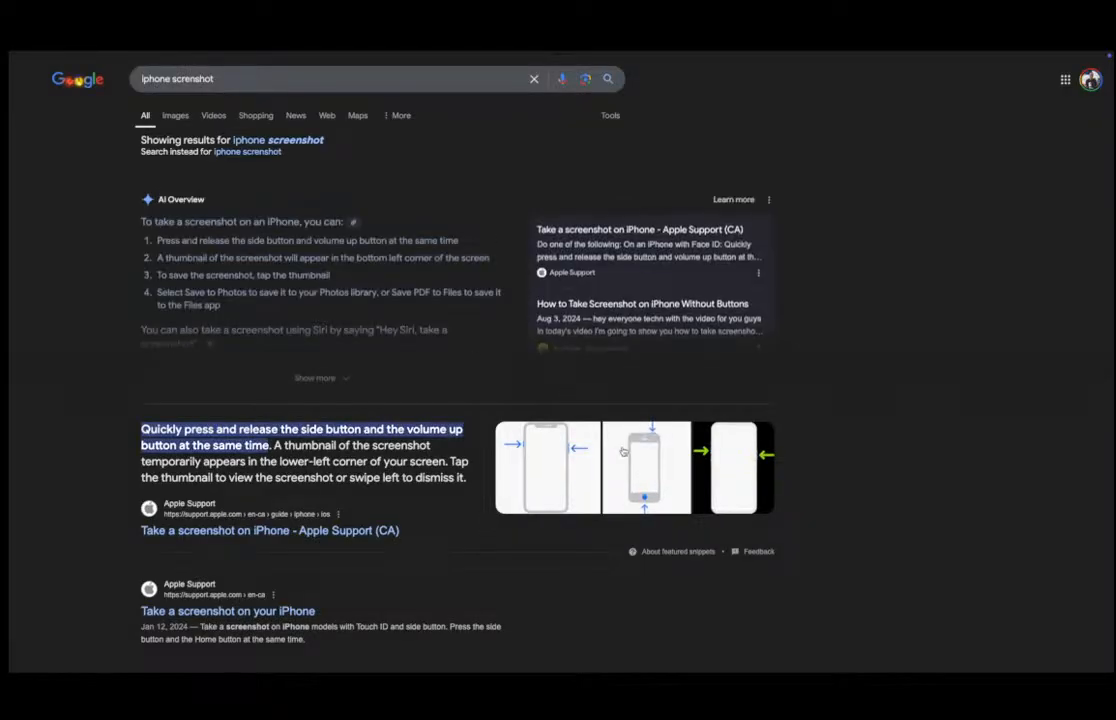
{"action": "left_click", "coordinate": [181, 118]}
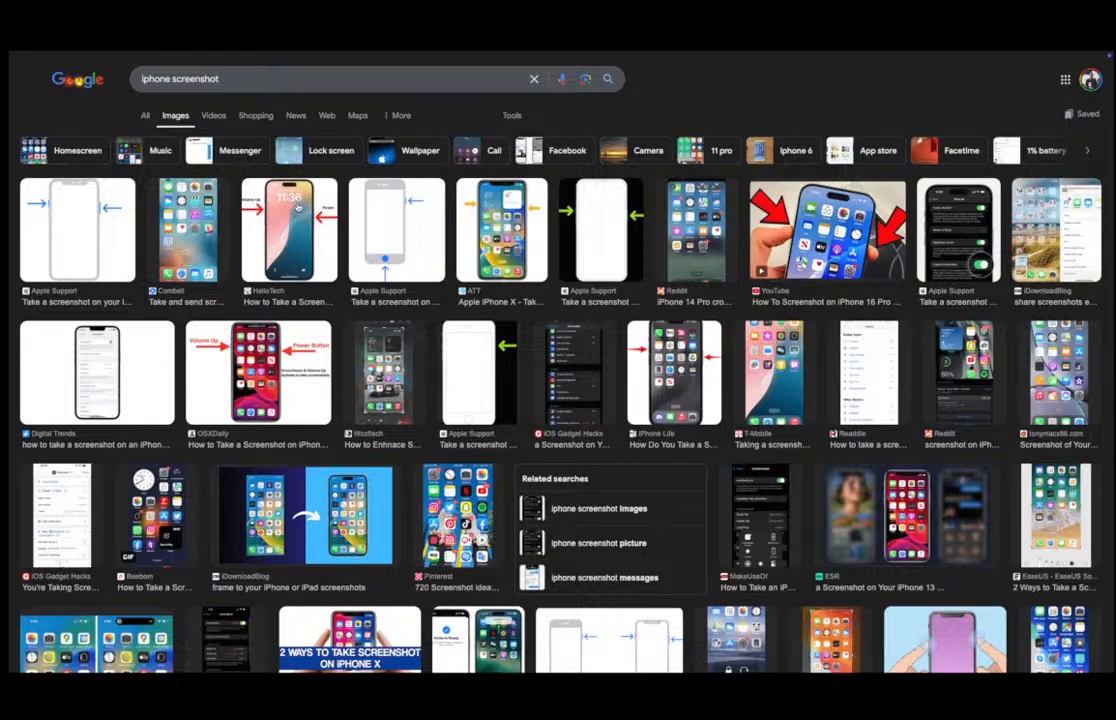
{"action": "left_click", "coordinate": [298, 205]}
{"action": "right_click", "coordinate": [788, 320]}
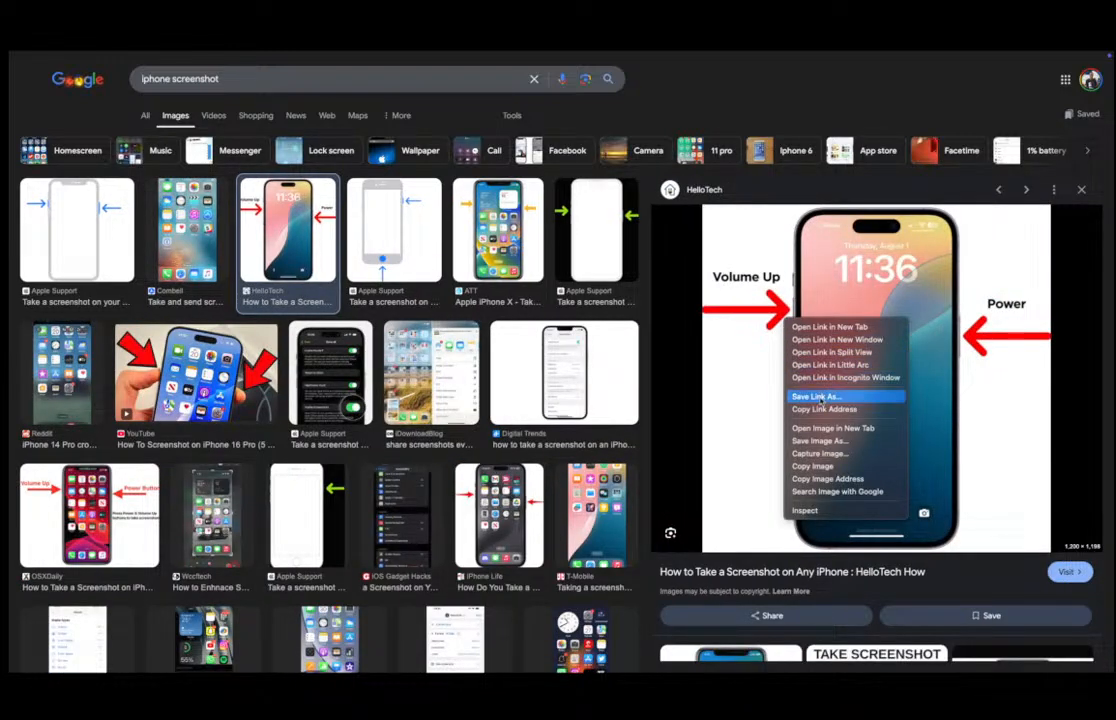
{"action": "left_click", "coordinate": [825, 465]}
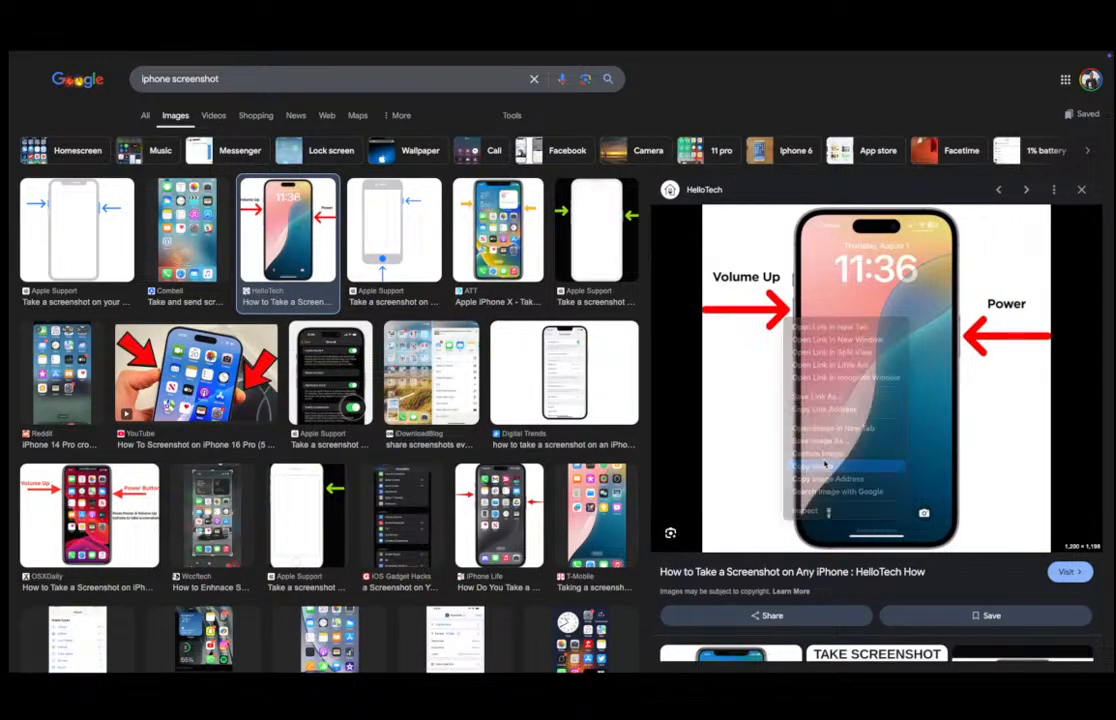
Return to Figma and paste the copied iPhone image onto the canvas.
{"action": "key", "text": "ctrl+Left"}
{"action": "key", "text": "ctrl+Right"}
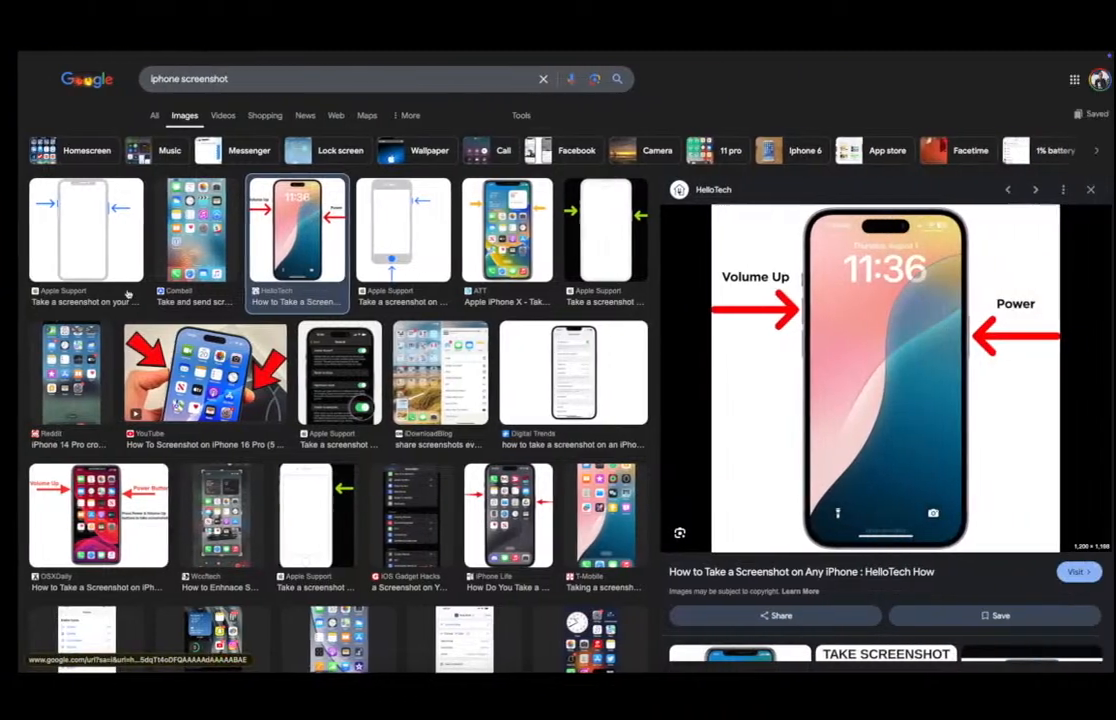
{"action": "mouse_move", "coordinate": [8, 300]}
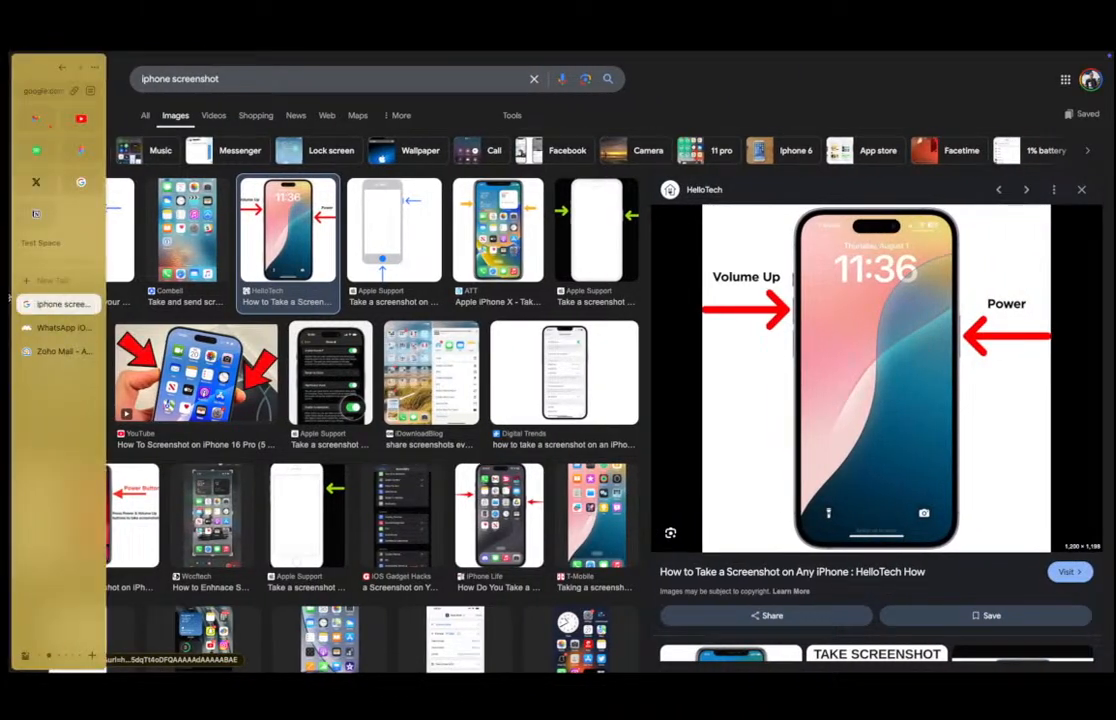
{"action": "left_click", "coordinate": [56, 327]}
{"action": "left_click", "coordinate": [60, 351]}
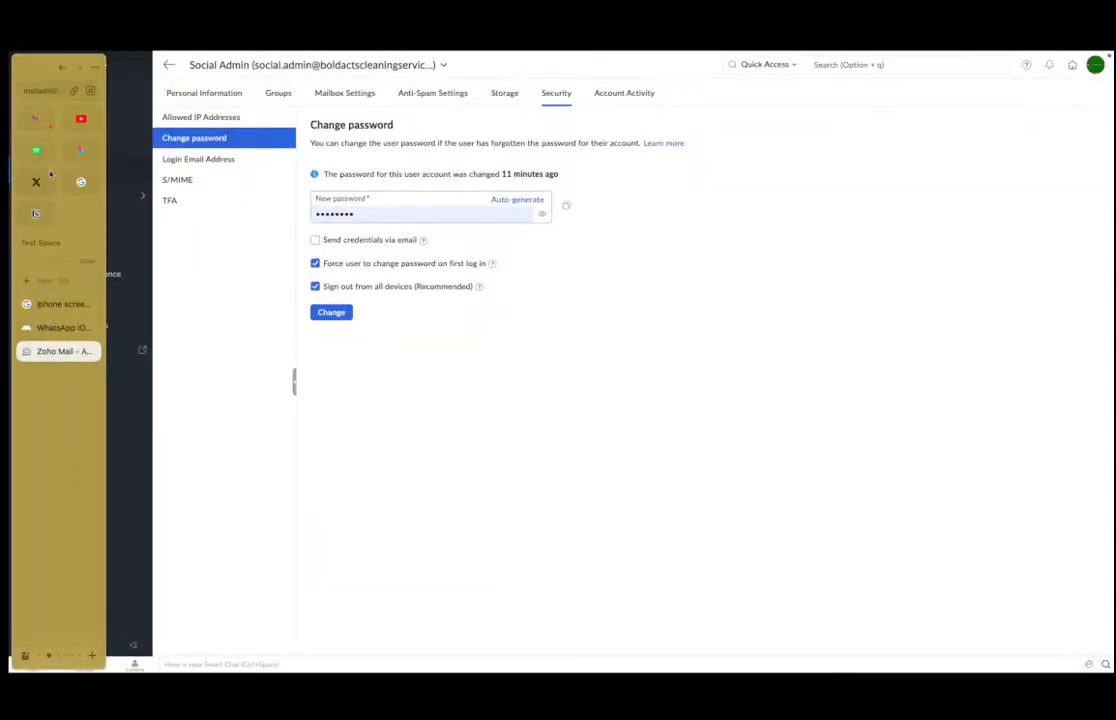
{"action": "left_click", "coordinate": [36, 150]}
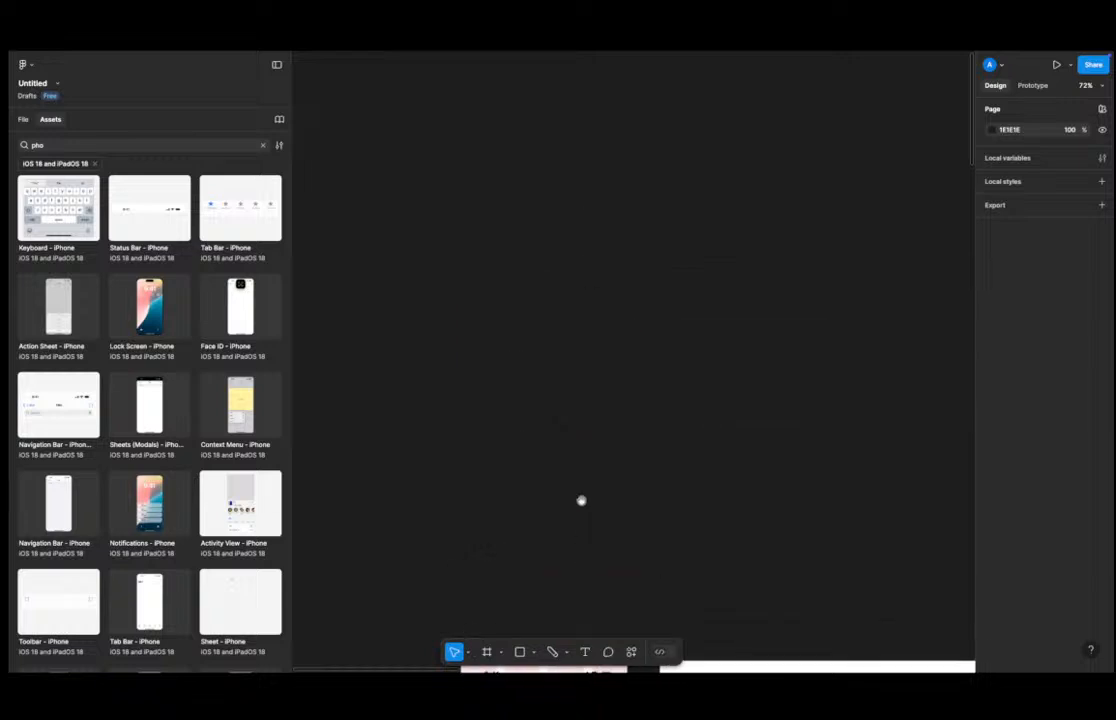
{"action": "key", "text": "ctrl+v"}
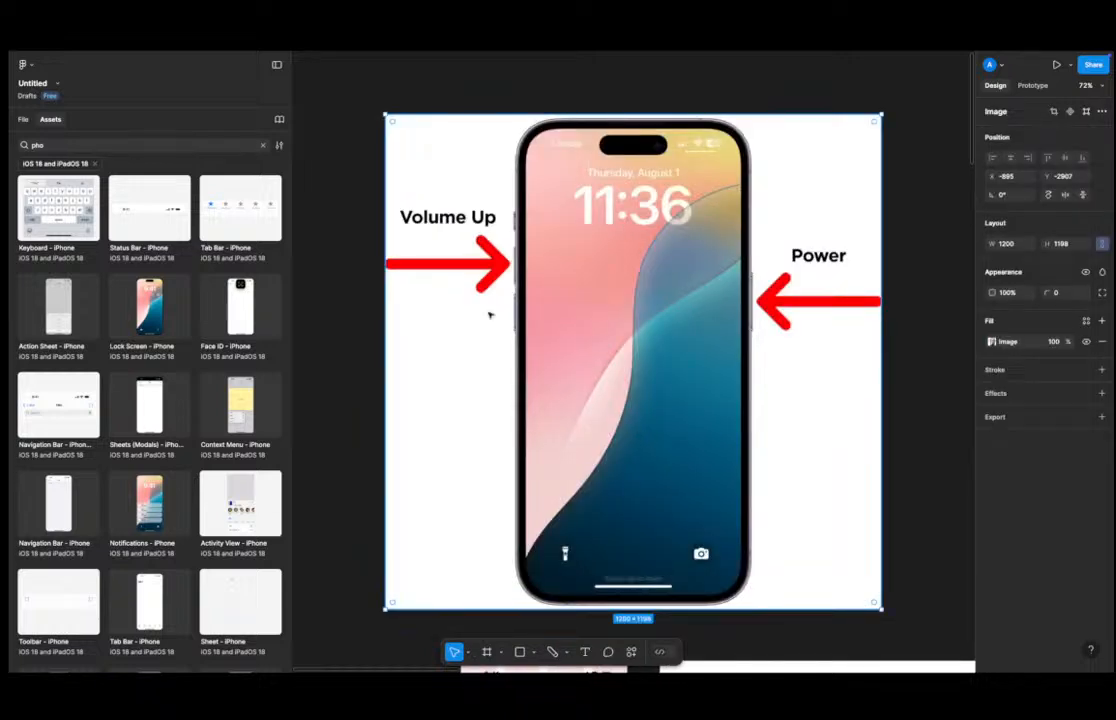
Align the left placeholder rectangle to the frame's left edge at X 0.
{"action": "scroll", "coordinate": [558, 340], "scroll_direction": "down", "scroll_amount": 5}
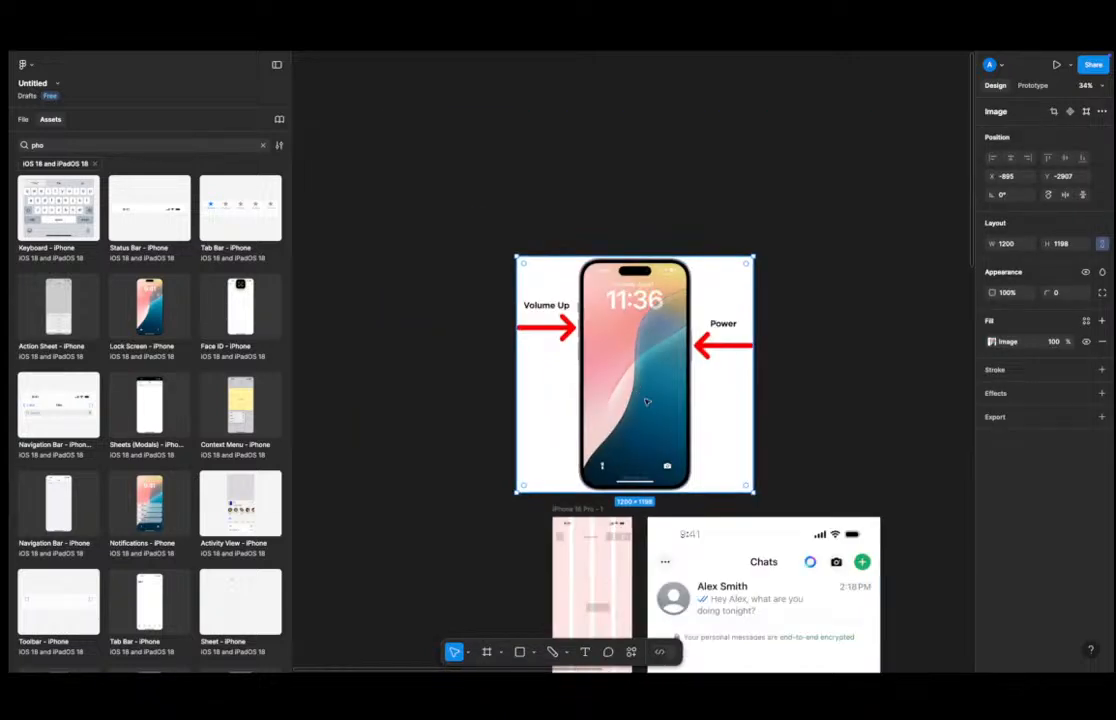
{"action": "left_click", "coordinate": [605, 473]}
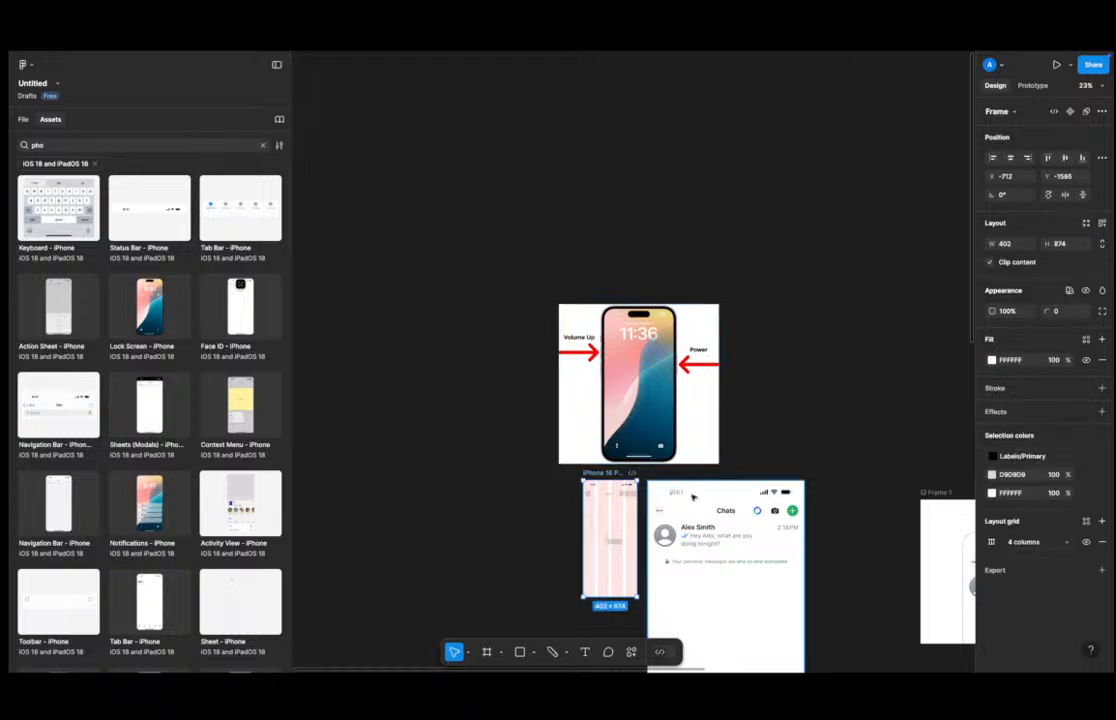
{"action": "scroll", "coordinate": [612, 475], "scroll_direction": "up", "scroll_amount": 2}
{"action": "scroll", "coordinate": [614, 477], "scroll_direction": "up", "scroll_amount": 5}
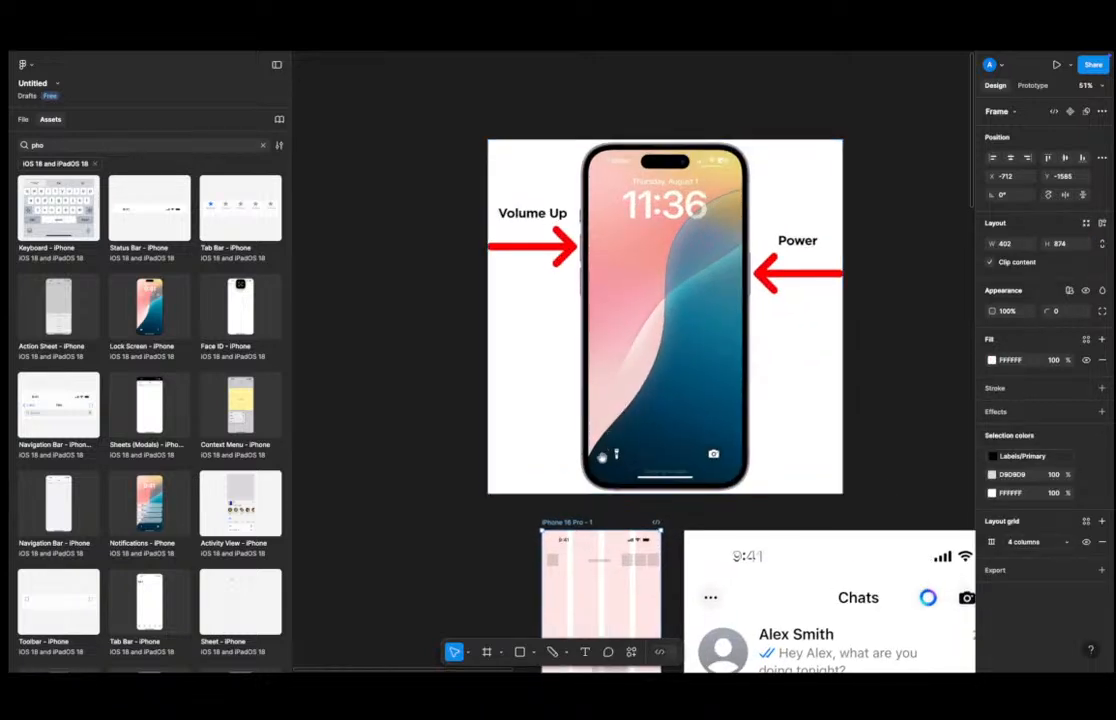
{"action": "scroll", "coordinate": [380, 372], "scroll_direction": "up", "scroll_amount": 1}
{"action": "left_click", "coordinate": [396, 356]}
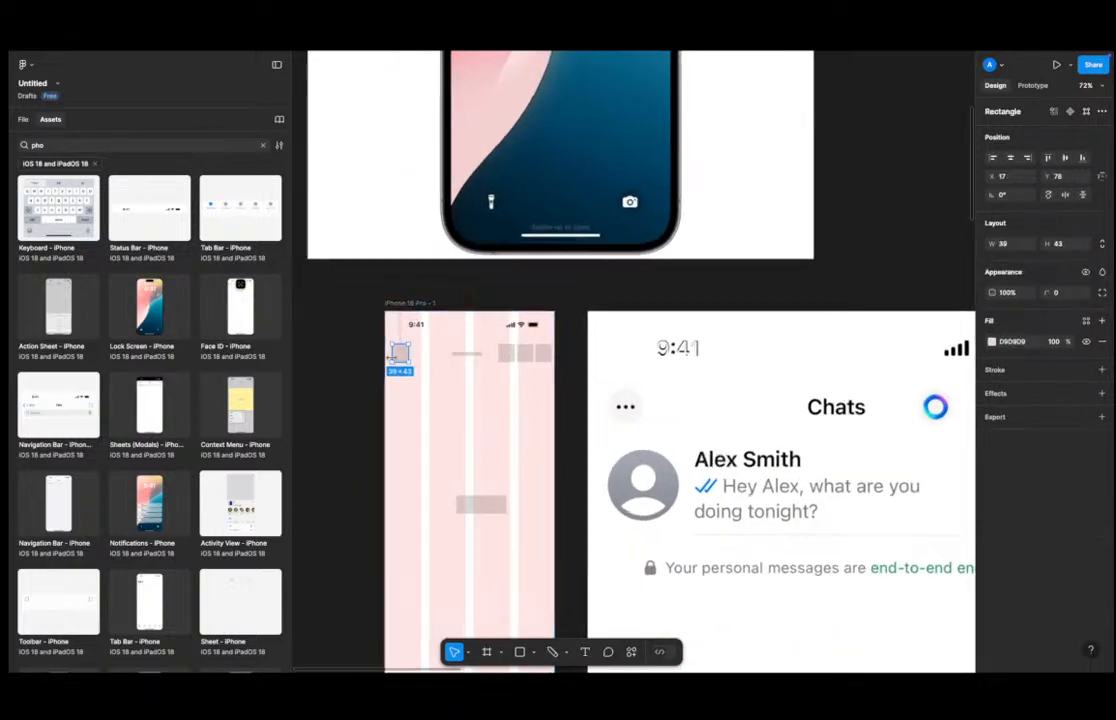
{"action": "scroll", "coordinate": [396, 356], "scroll_direction": "up", "scroll_amount": 4}
{"action": "left_click_drag", "start_coordinate": [406, 349], "coordinate": [394, 338]}
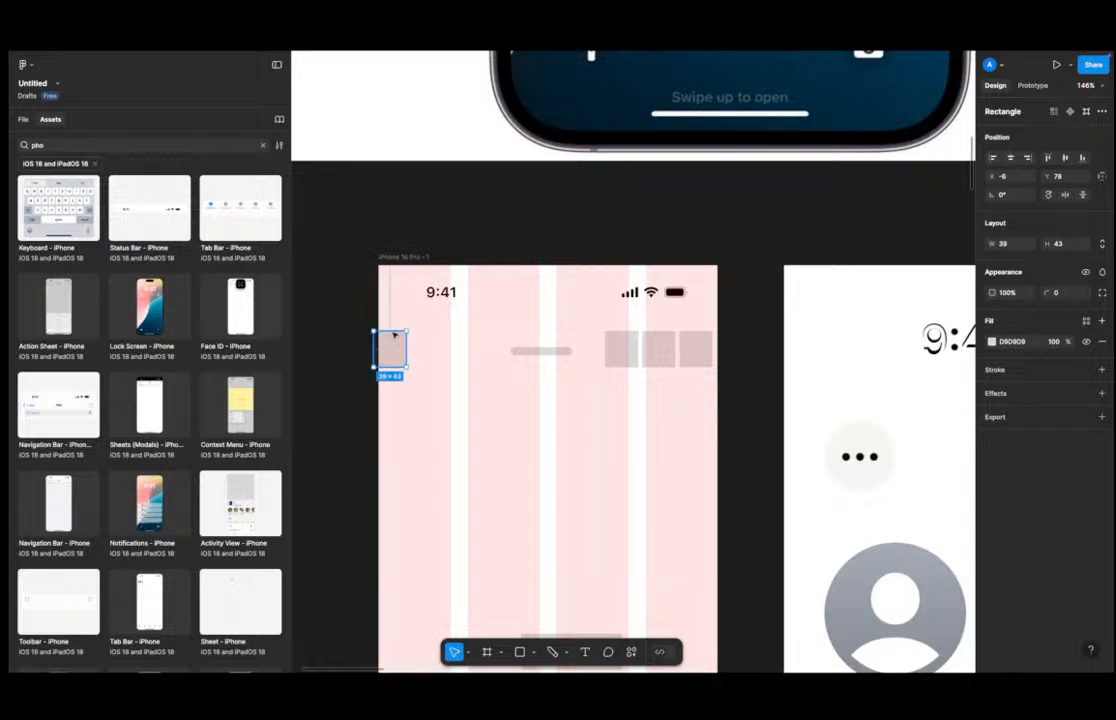
{"action": "left_click", "coordinate": [993, 158]}
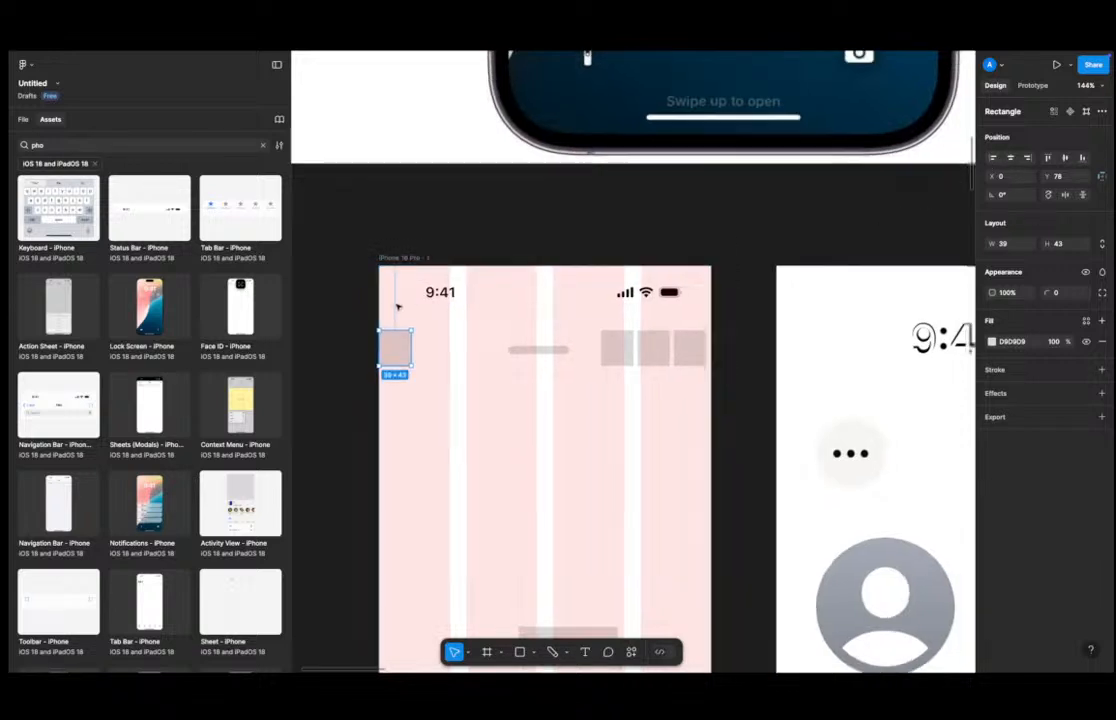
{"action": "scroll", "coordinate": [396, 320], "scroll_direction": "down", "scroll_amount": 3}
{"action": "left_click_drag", "start_coordinate": [395, 333], "coordinate": [498, 262]}
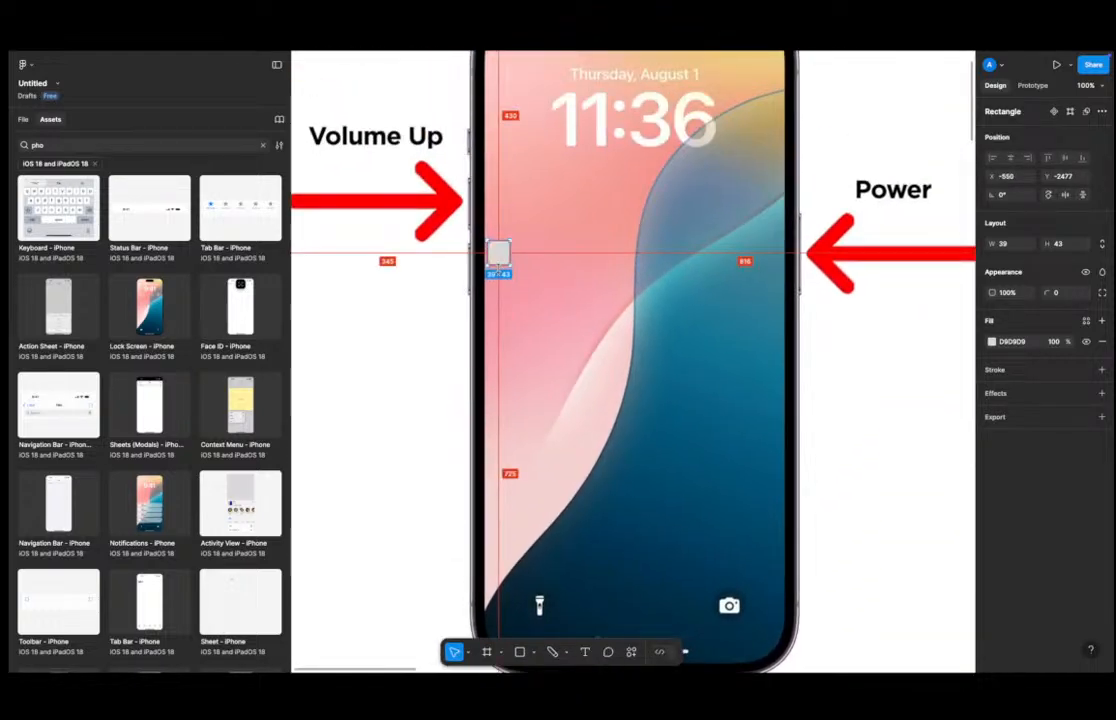
{"action": "scroll", "coordinate": [500, 255], "scroll_direction": "up", "scroll_amount": 3}
{"action": "scroll", "coordinate": [516, 259], "scroll_direction": "up", "scroll_amount": 5}
{"action": "scroll", "coordinate": [520, 259], "scroll_direction": "down", "scroll_amount": 3}
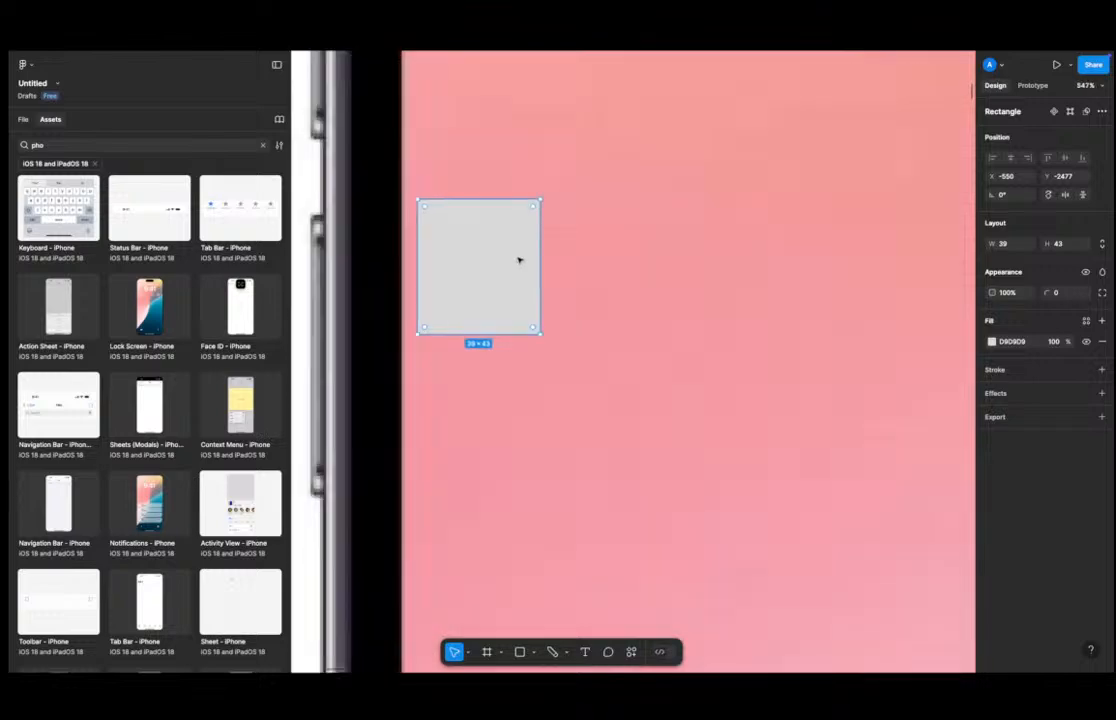
{"action": "left_click_drag", "start_coordinate": [510, 264], "coordinate": [448, 262]}
{"action": "scroll", "coordinate": [446, 263], "scroll_direction": "down", "scroll_amount": 5}
{"action": "scroll", "coordinate": [436, 264], "scroll_direction": "up", "scroll_amount": 3}
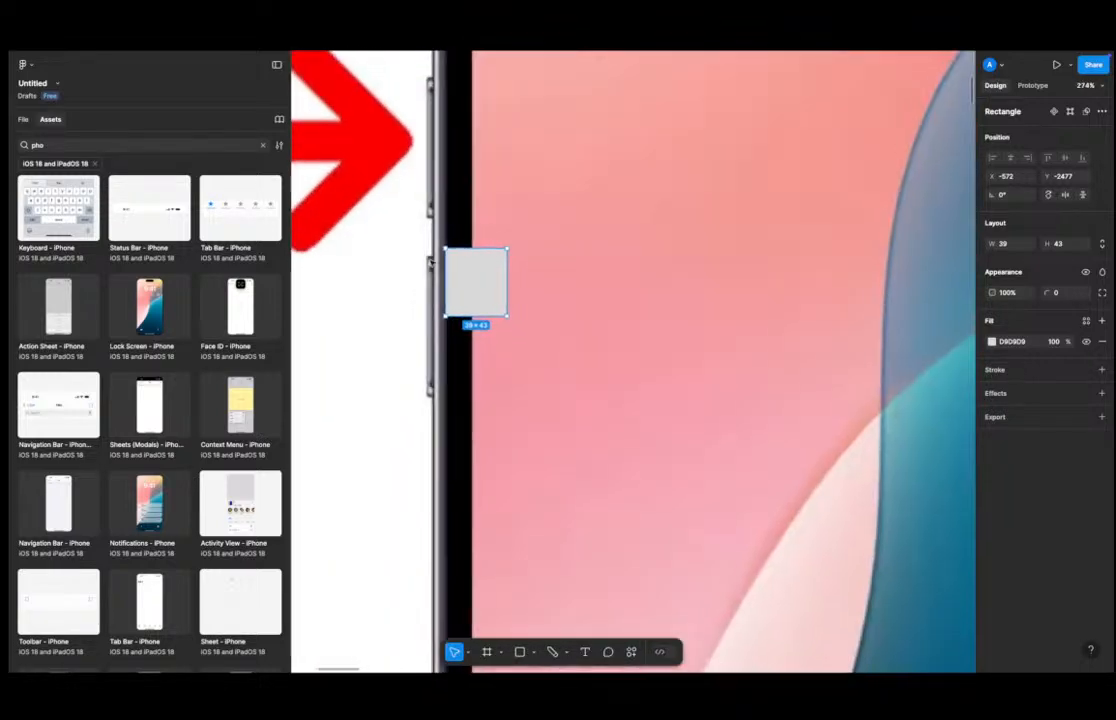
{"action": "scroll", "coordinate": [433, 265], "scroll_direction": "up", "scroll_amount": 3}
{"action": "left_click_drag", "start_coordinate": [455, 278], "coordinate": [493, 271]}
{"action": "scroll", "coordinate": [493, 271], "scroll_direction": "down", "scroll_amount": 3}
{"action": "left_click", "coordinate": [578, 274]}
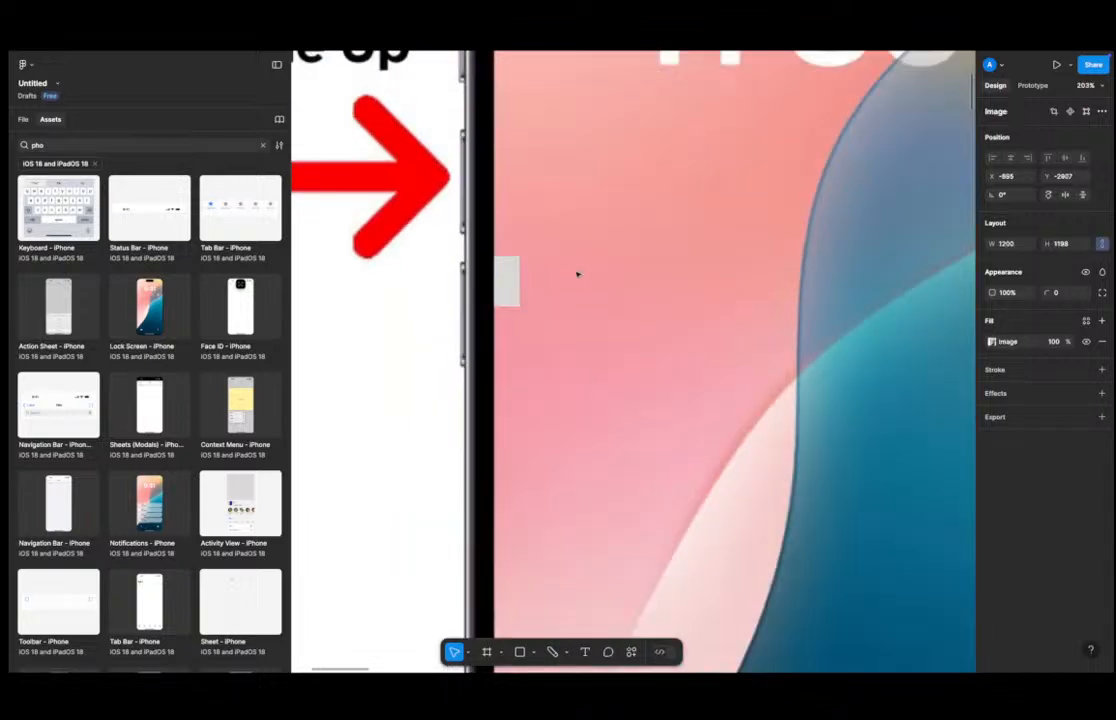
{"action": "scroll", "coordinate": [543, 299], "scroll_direction": "down", "scroll_amount": 4}
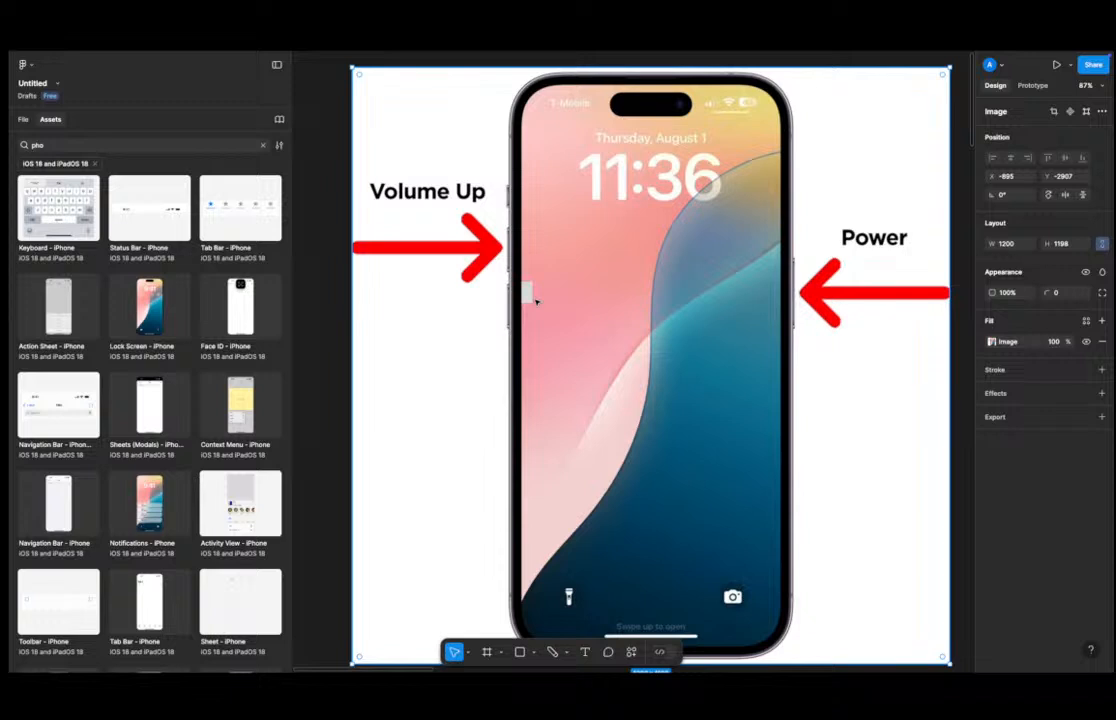
{"action": "scroll", "coordinate": [545, 355], "scroll_direction": "down", "scroll_amount": 3}
{"action": "left_click_drag", "start_coordinate": [515, 463], "coordinate": [468, 269]}
{"action": "scroll", "coordinate": [468, 288], "scroll_direction": "up", "scroll_amount": 2}
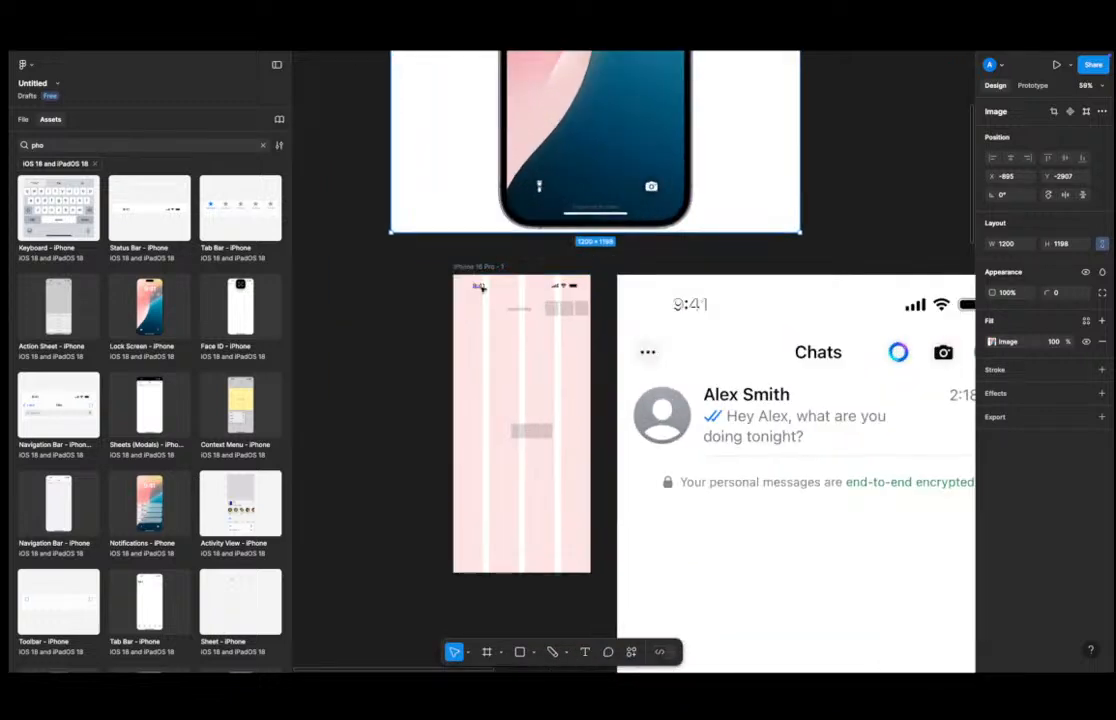
{"action": "key", "text": "ctrl+z"}
{"action": "scroll", "coordinate": [501, 264], "scroll_direction": "down", "scroll_amount": 2}
{"action": "key", "text": "ctrl+z"}
{"action": "key", "text": "ctrl+z"}
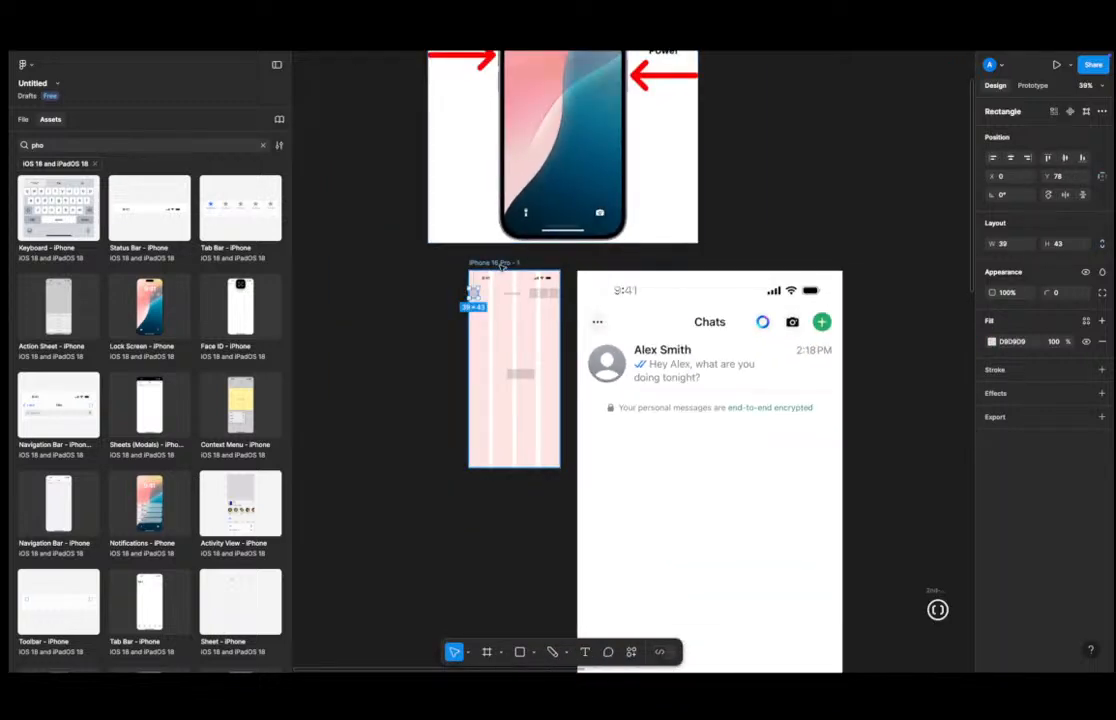
{"action": "key", "text": "ctrl+z"}
{"action": "scroll", "coordinate": [431, 293], "scroll_direction": "up", "scroll_amount": 5}
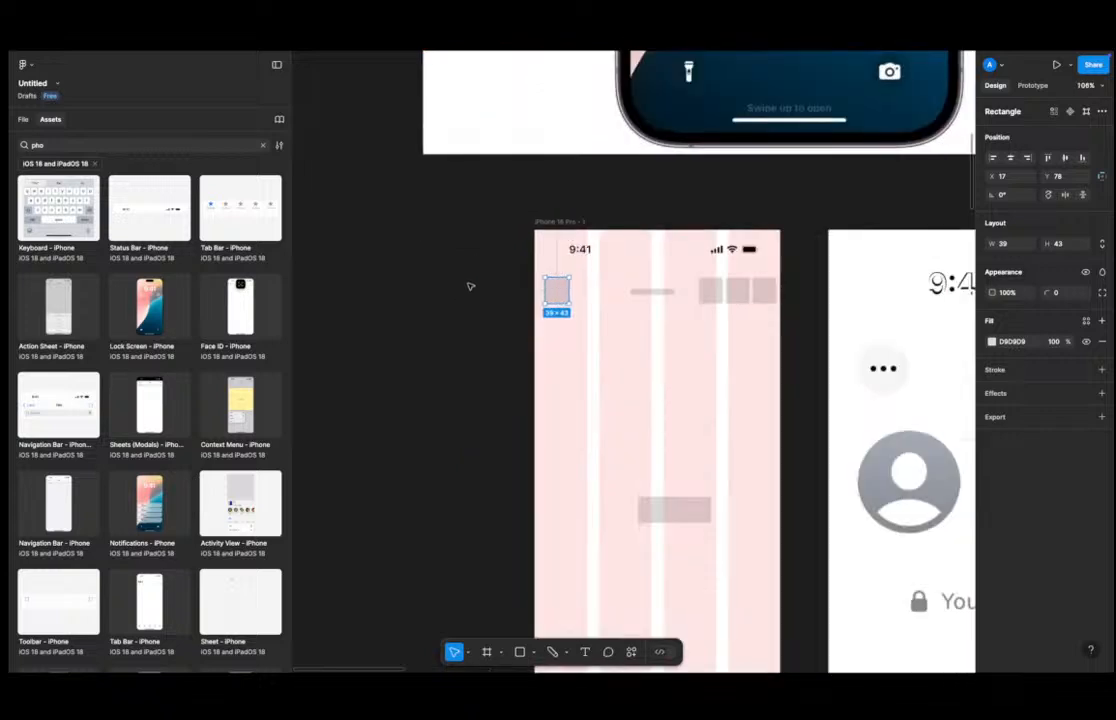
Set the iPhone frame's column layout grid margin to 16.
{"action": "left_click", "coordinate": [560, 221]}
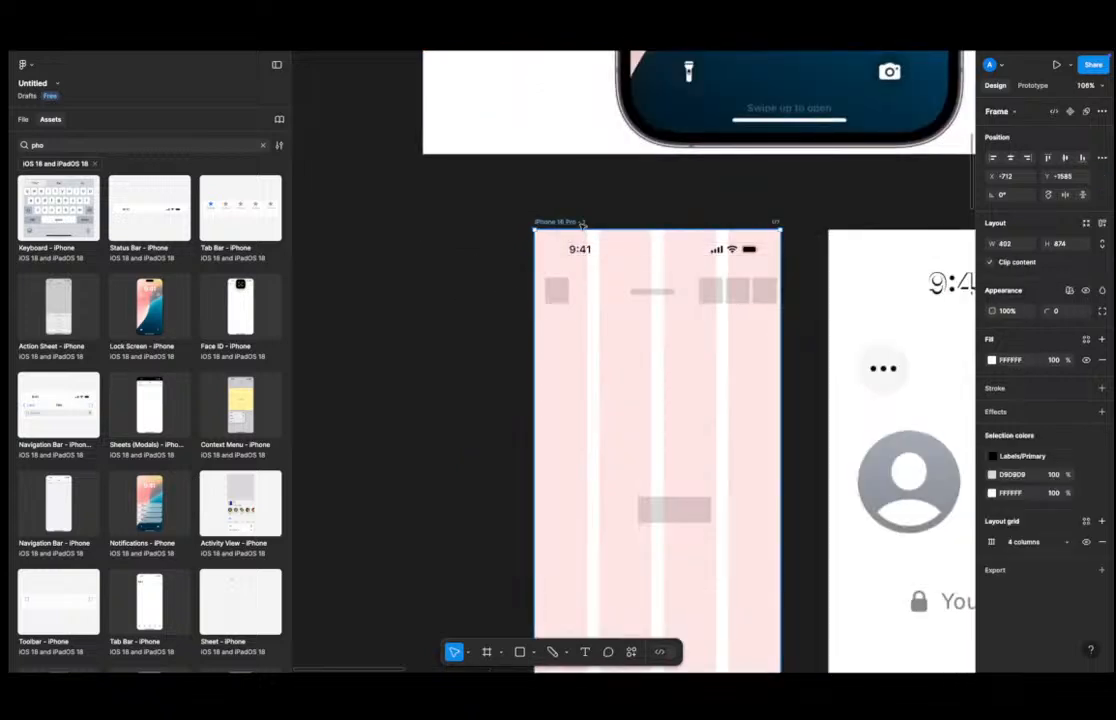
{"action": "left_click", "coordinate": [991, 541]}
{"action": "left_click", "coordinate": [913, 631]}
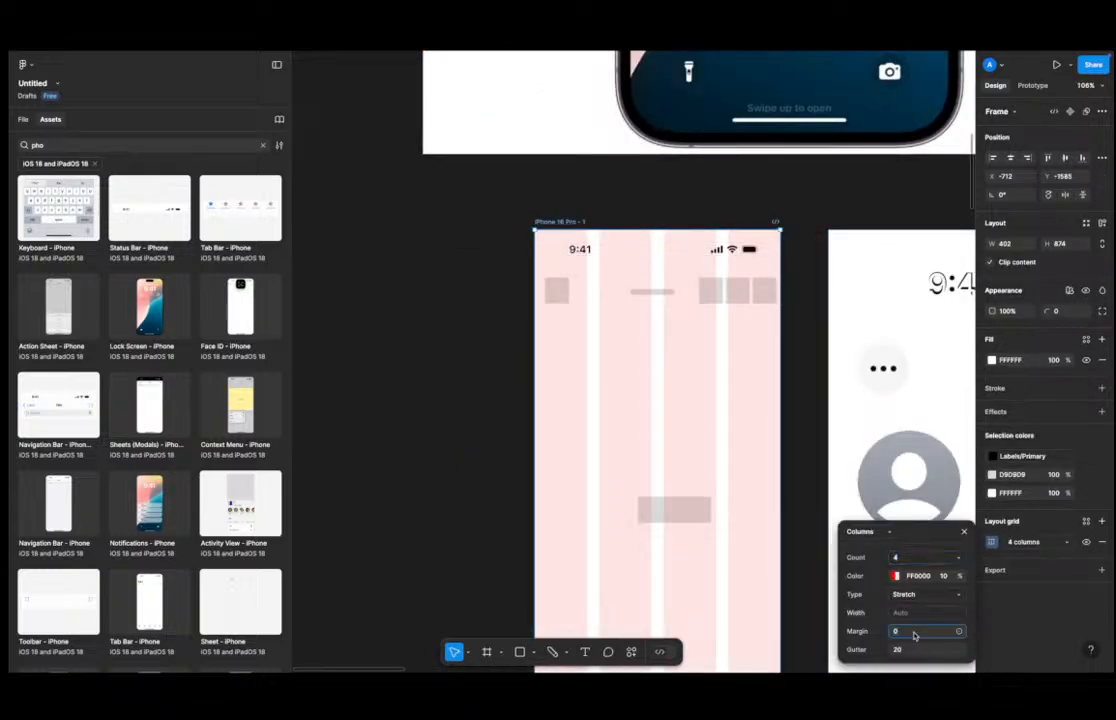
{"action": "type", "text": "16"}
{"action": "key", "text": "Return"}
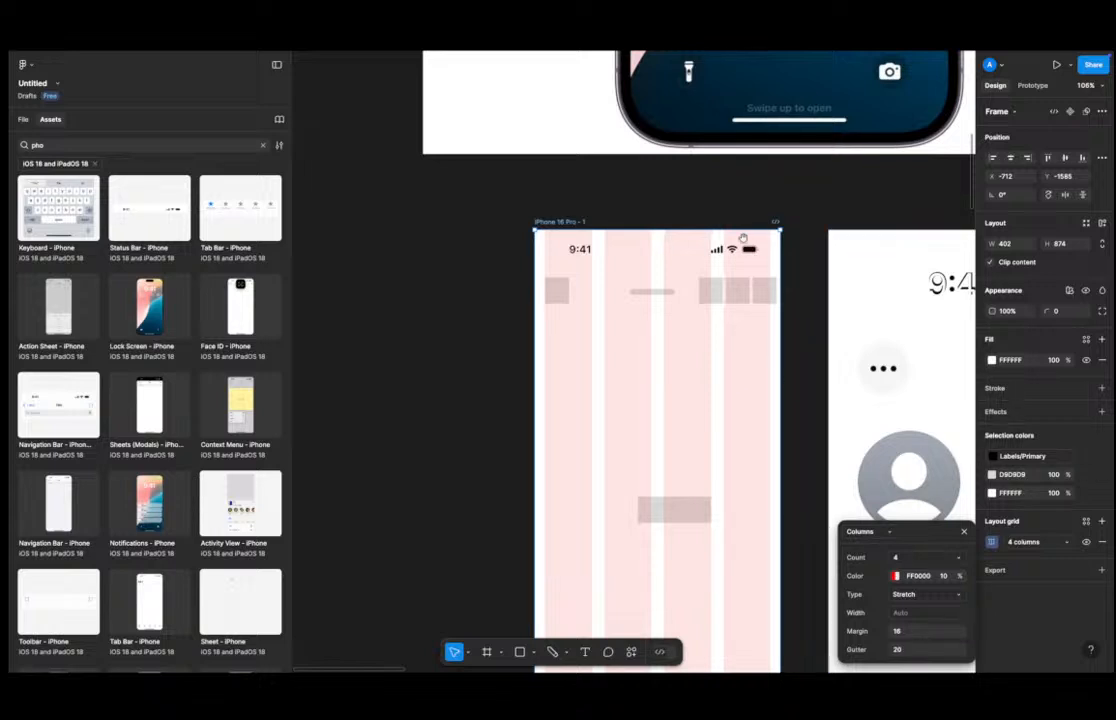
Set the frame's layout grid gutter to 8 and reduce the column count to 1.
{"action": "scroll", "coordinate": [738, 245], "scroll_direction": "up", "scroll_amount": 5}
{"action": "left_click", "coordinate": [785, 328]}
{"action": "left_click", "coordinate": [740, 330], "text": "shift"}
{"action": "left_click", "coordinate": [673, 326], "text": "shift"}
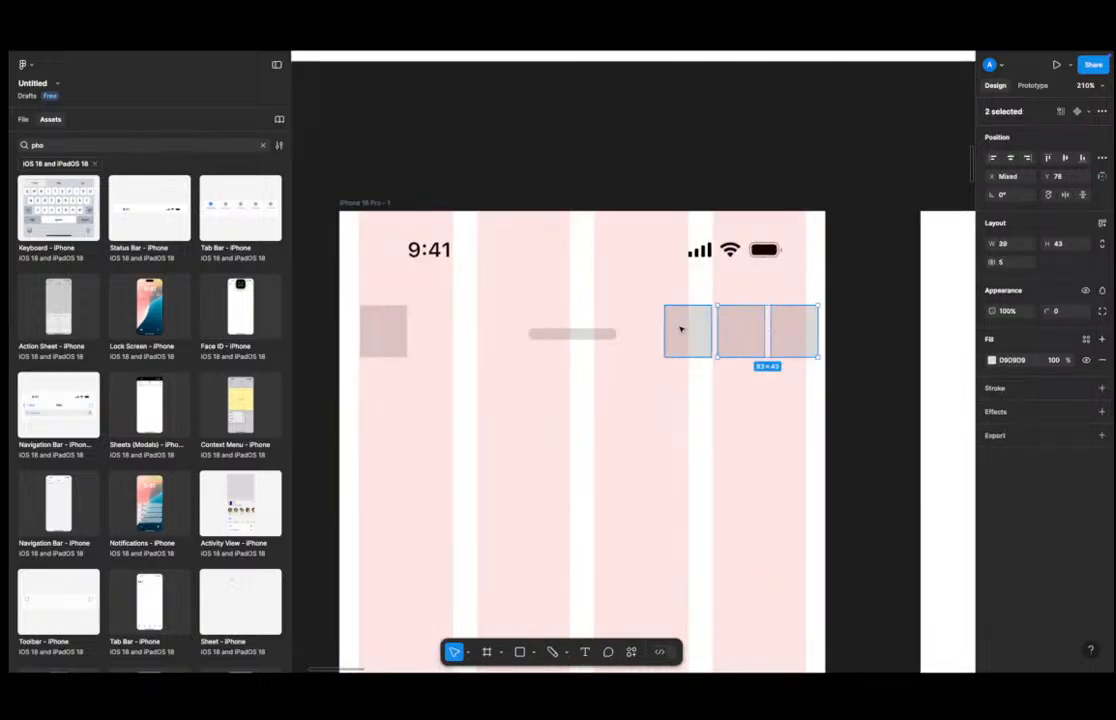
{"action": "scroll", "coordinate": [760, 318], "scroll_direction": "down", "scroll_amount": 5}
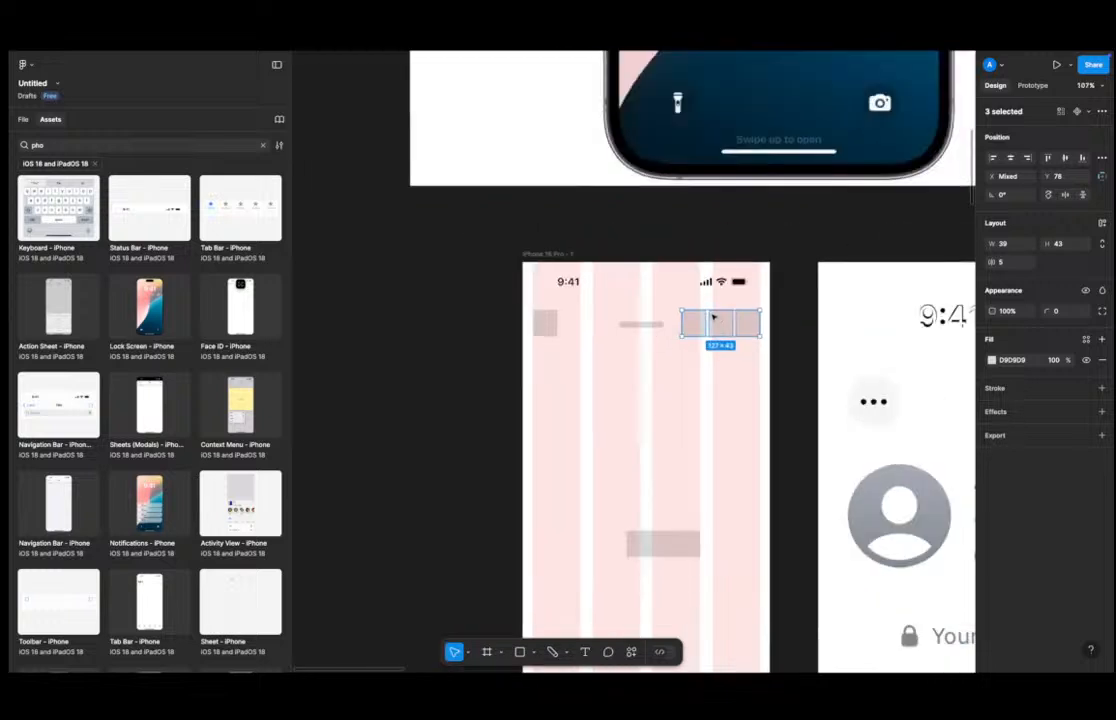
{"action": "left_click", "coordinate": [537, 257]}
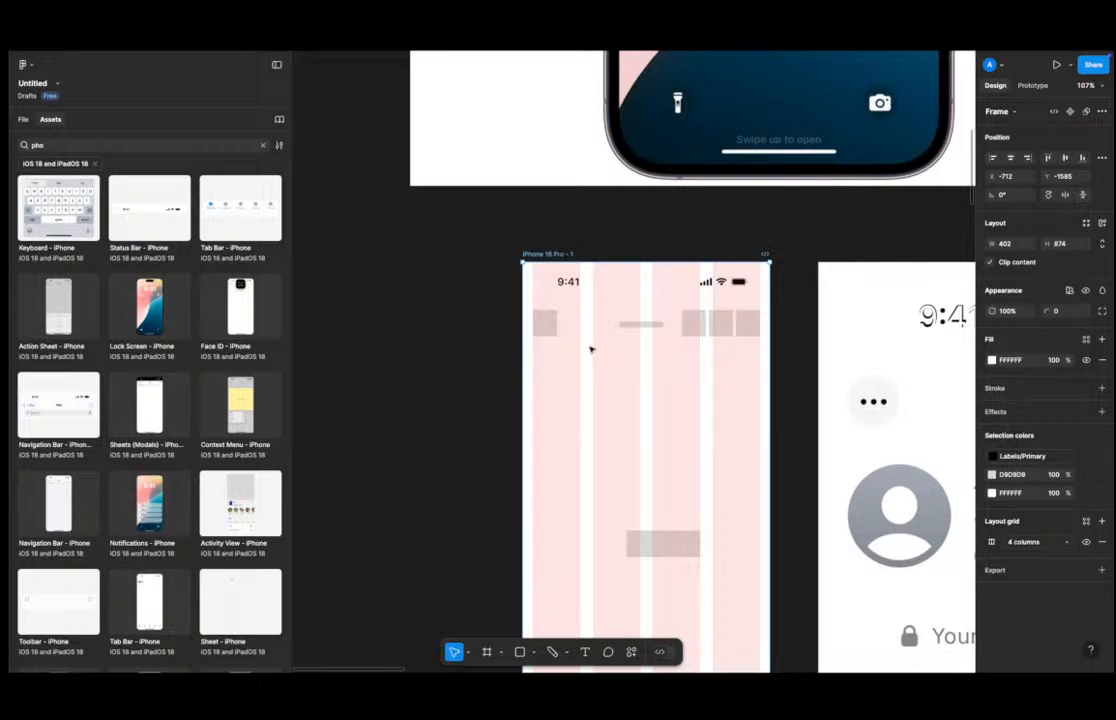
{"action": "left_click", "coordinate": [991, 541]}
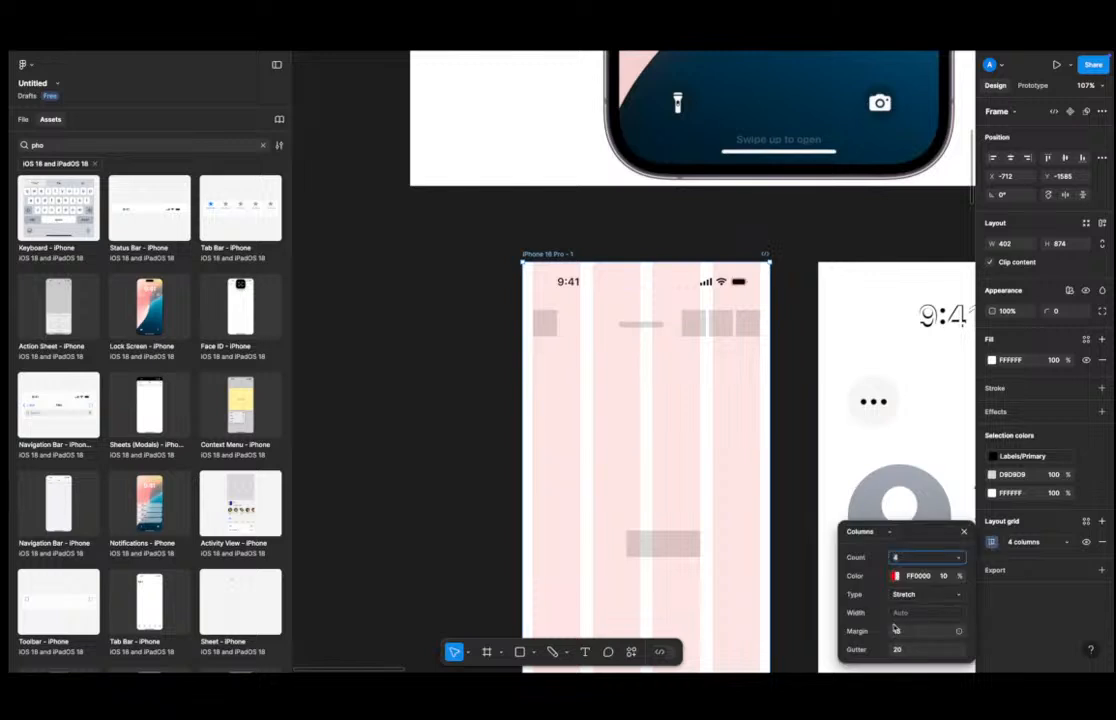
{"action": "left_click", "coordinate": [912, 634]}
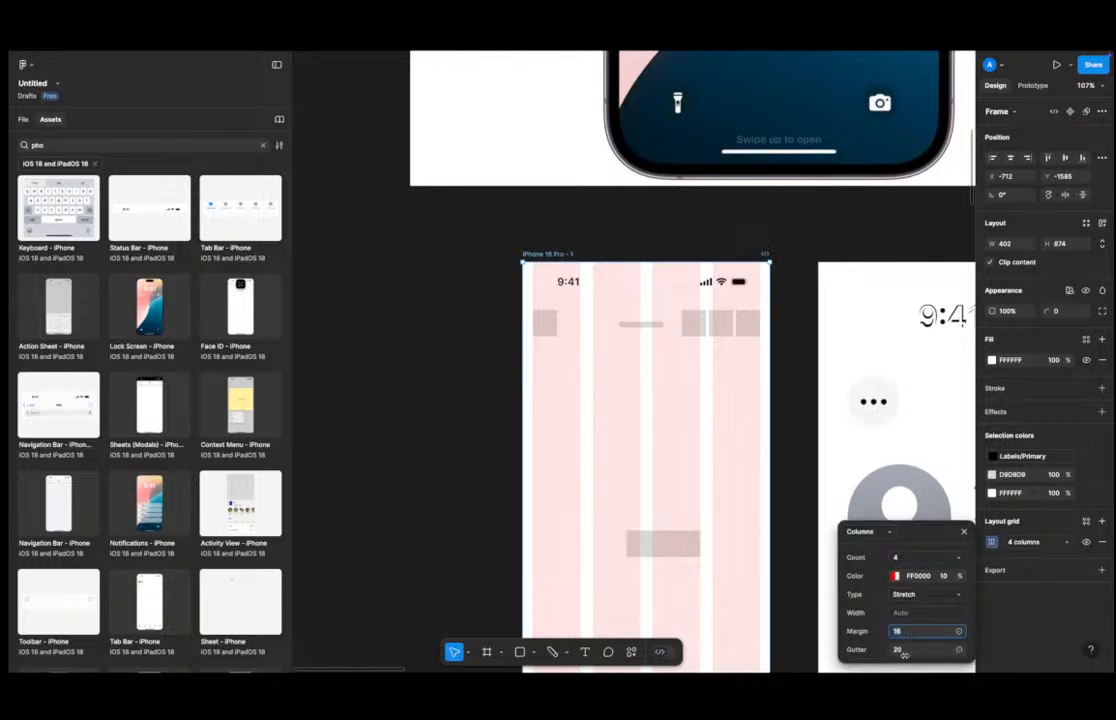
{"action": "left_click", "coordinate": [895, 650]}
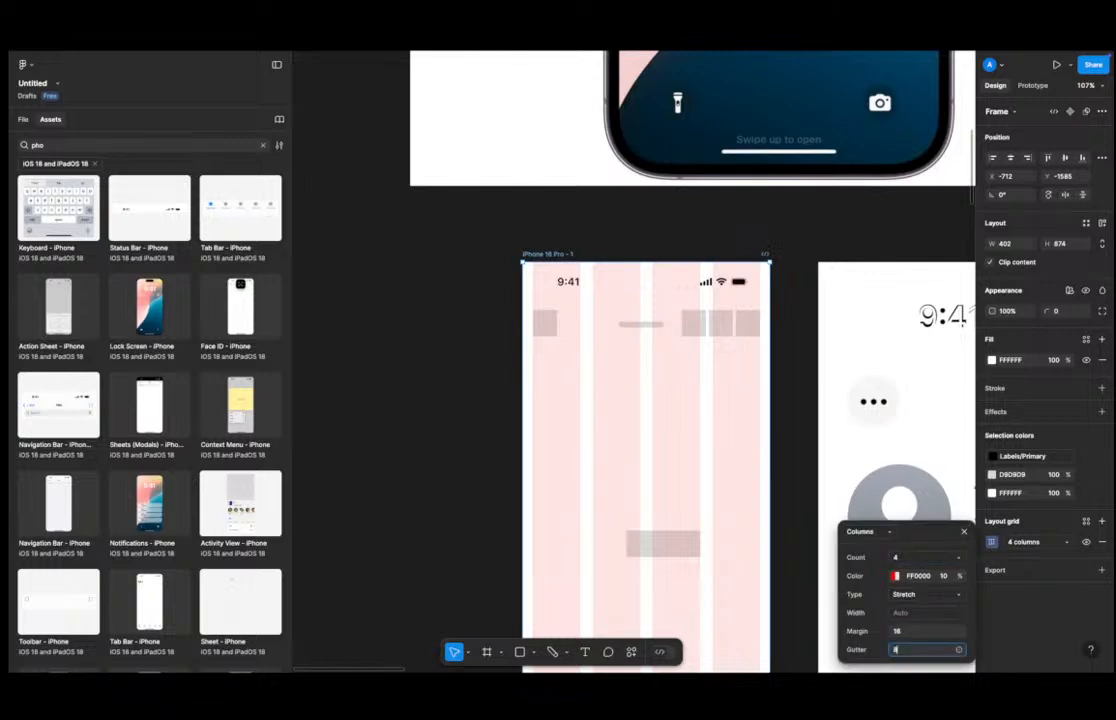
{"action": "type", "text": "8"}
{"action": "key", "text": "Return"}
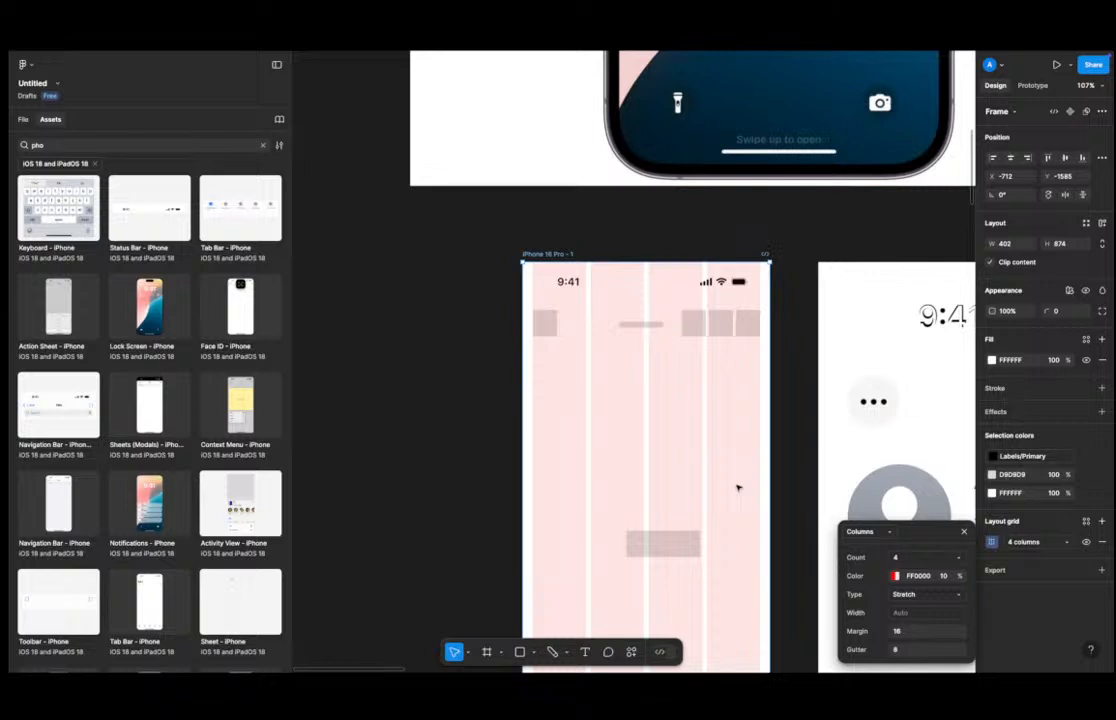
{"action": "left_click", "coordinate": [906, 559]}
{"action": "type", "text": "1"}
{"action": "key", "text": "Return"}
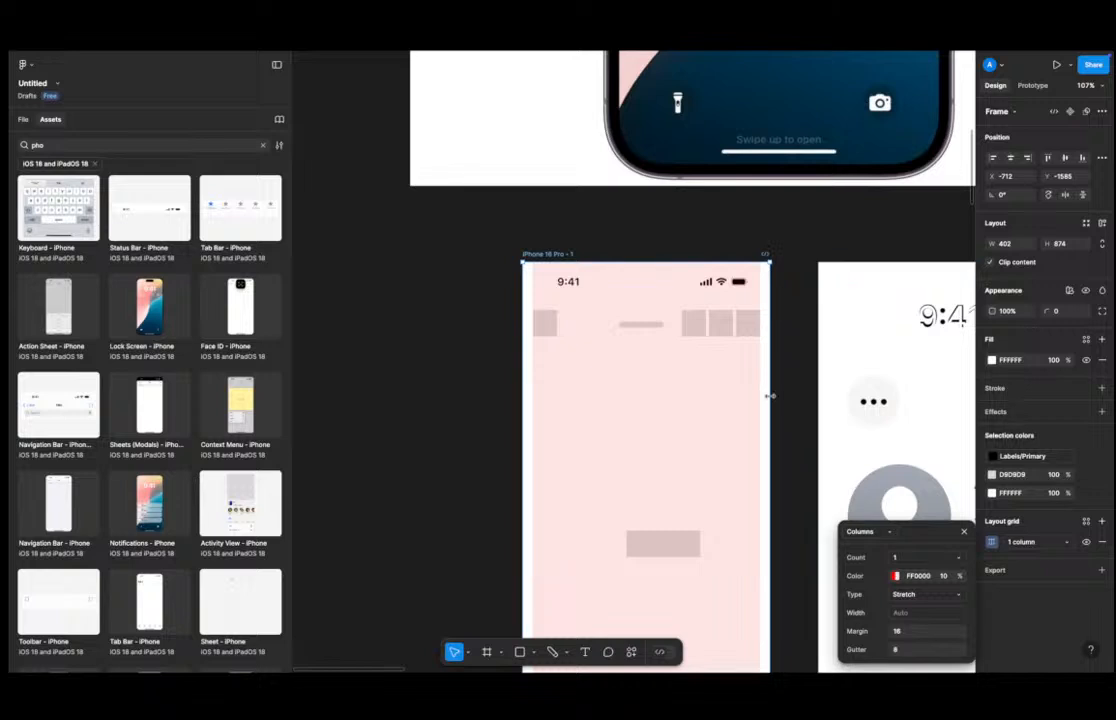
Draw a placeholder rectangle about 1085 × 244 over the reference chat row, then narrow it to about 507 wide.
{"action": "scroll", "coordinate": [770, 394], "scroll_direction": "down", "scroll_amount": 5}
{"action": "scroll", "coordinate": [655, 388], "scroll_direction": "right", "scroll_amount": 3}
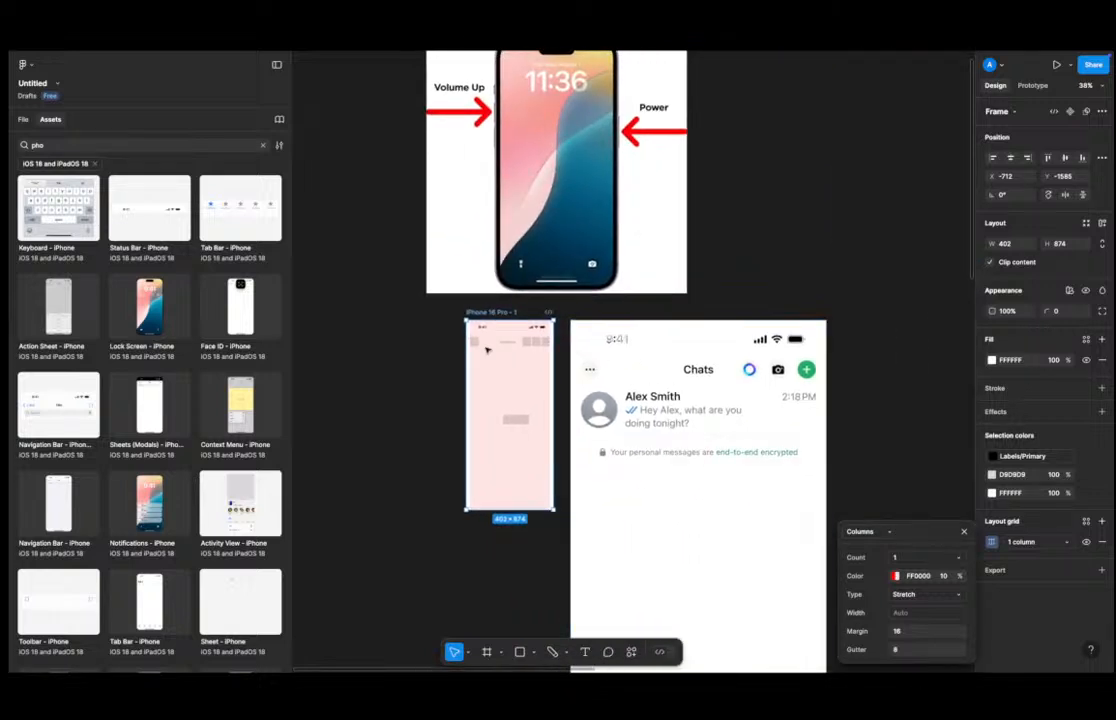
{"action": "key", "text": "r"}
{"action": "left_click_drag", "start_coordinate": [584, 387], "coordinate": [820, 438]}
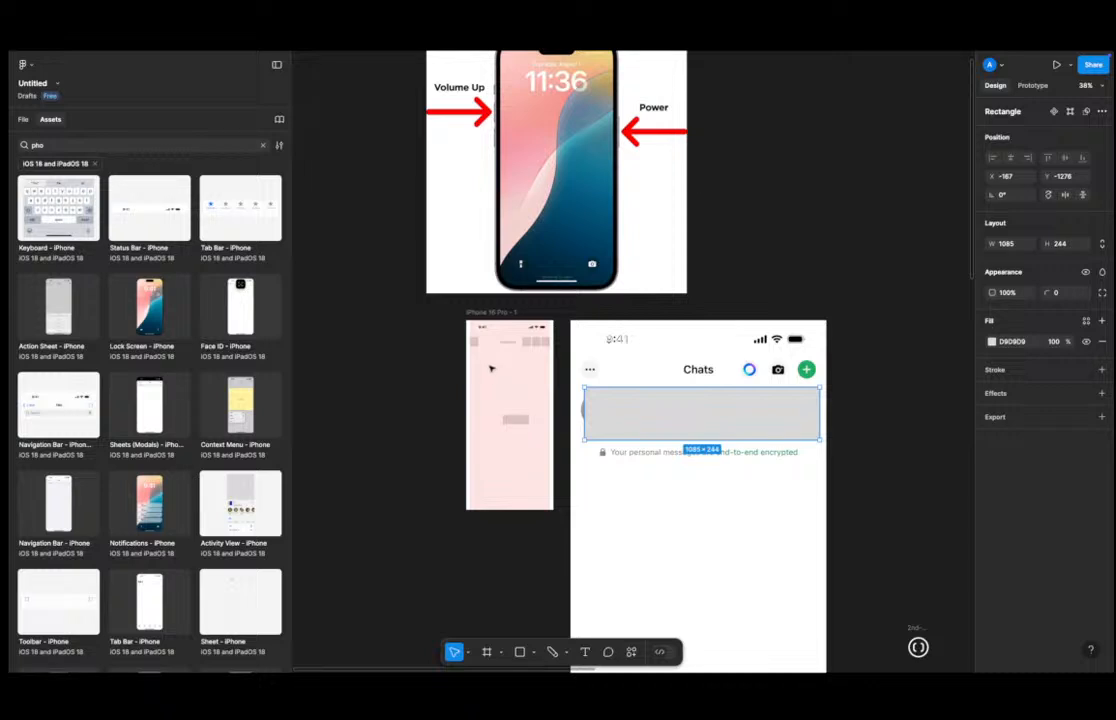
{"action": "left_click_drag", "start_coordinate": [820, 412], "coordinate": [765, 409]}
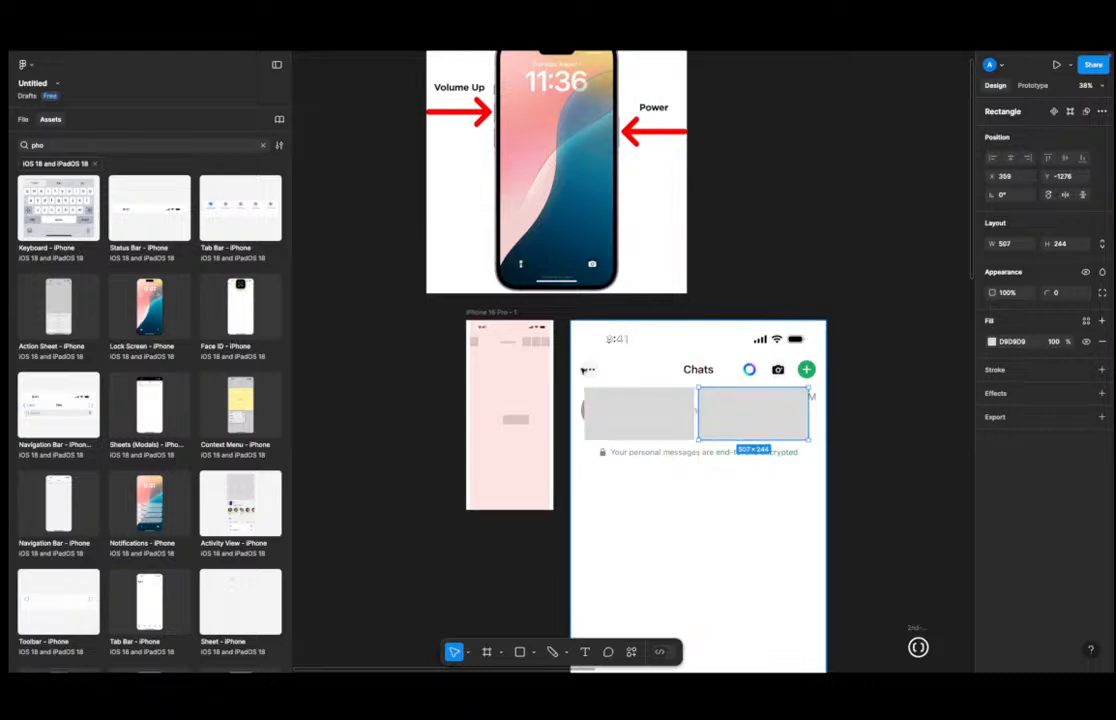
{"action": "key", "text": "ctrl+Left"}
{"action": "key", "text": "ctrl+Left"}
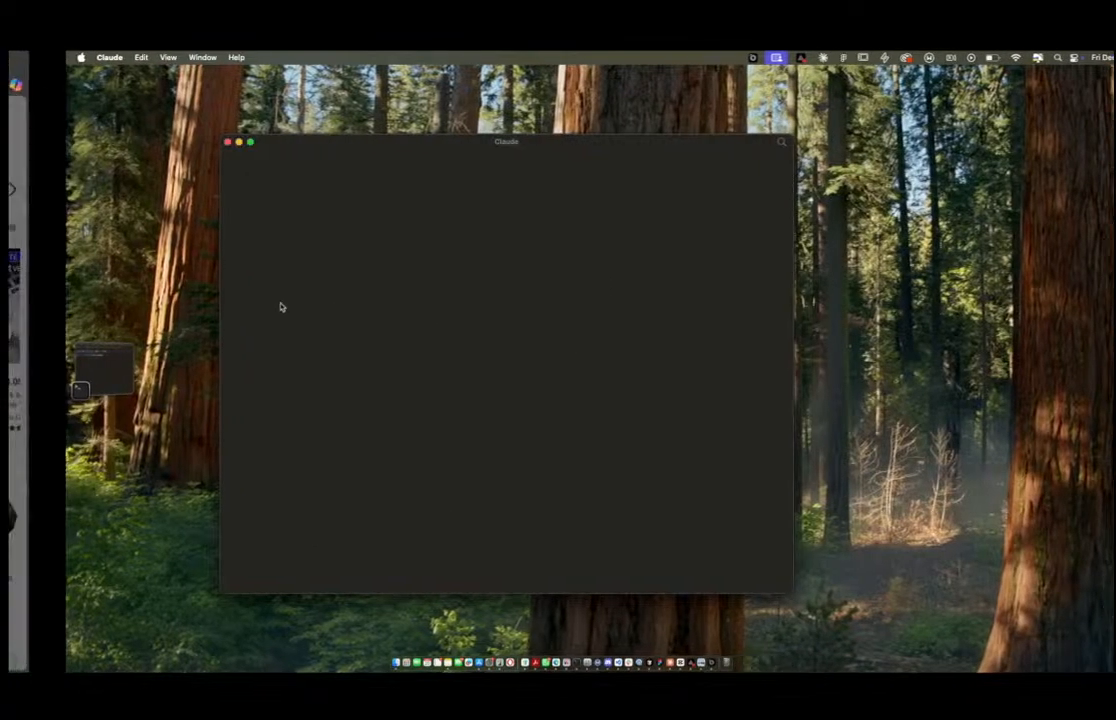
{"action": "key", "text": "ctrl+Right"}
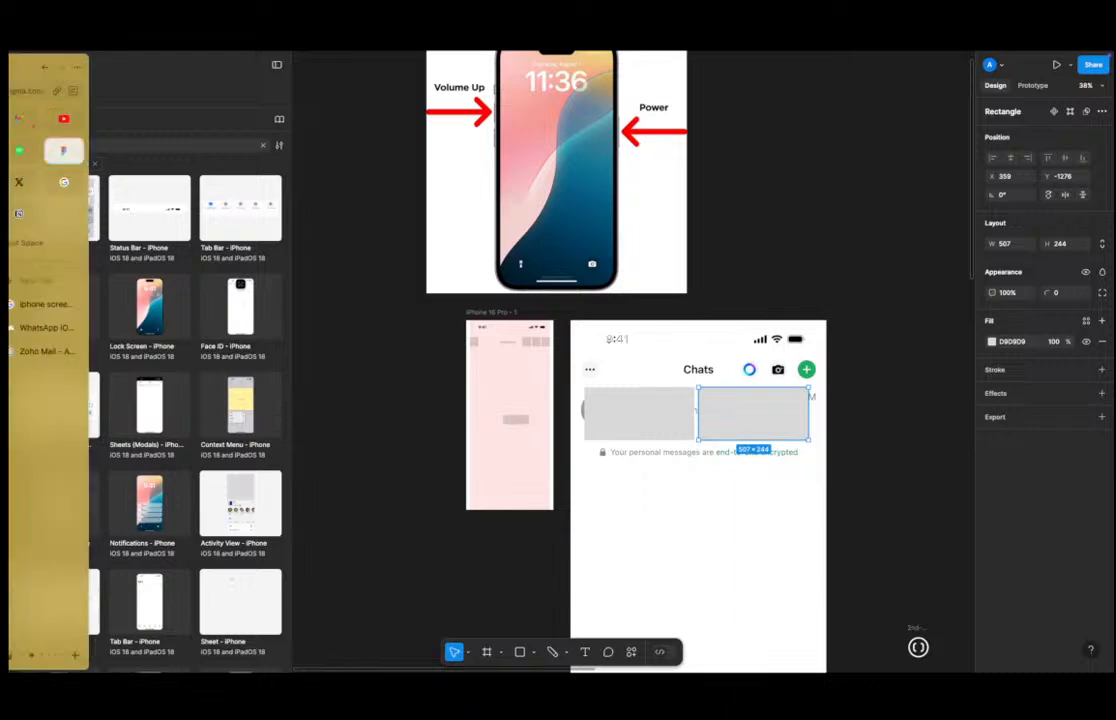
Switch to the browser's Mobbin tab and search for and open the Revolut app page.
{"action": "left_click", "coordinate": [55, 327]}
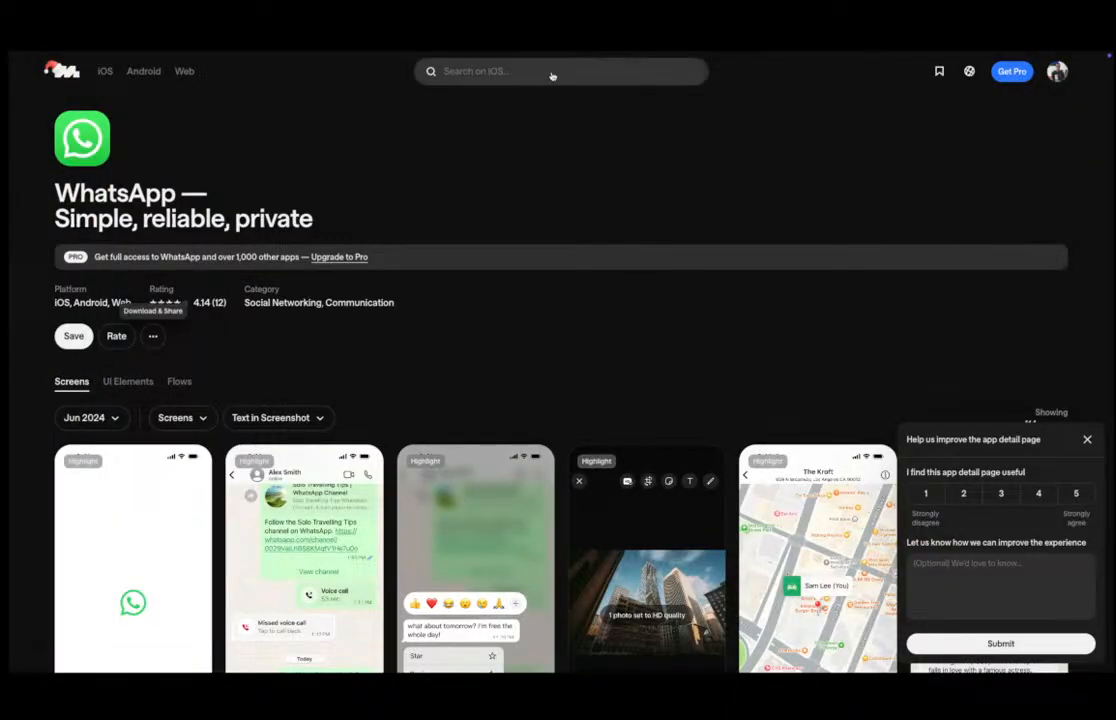
{"action": "left_click", "coordinate": [553, 73]}
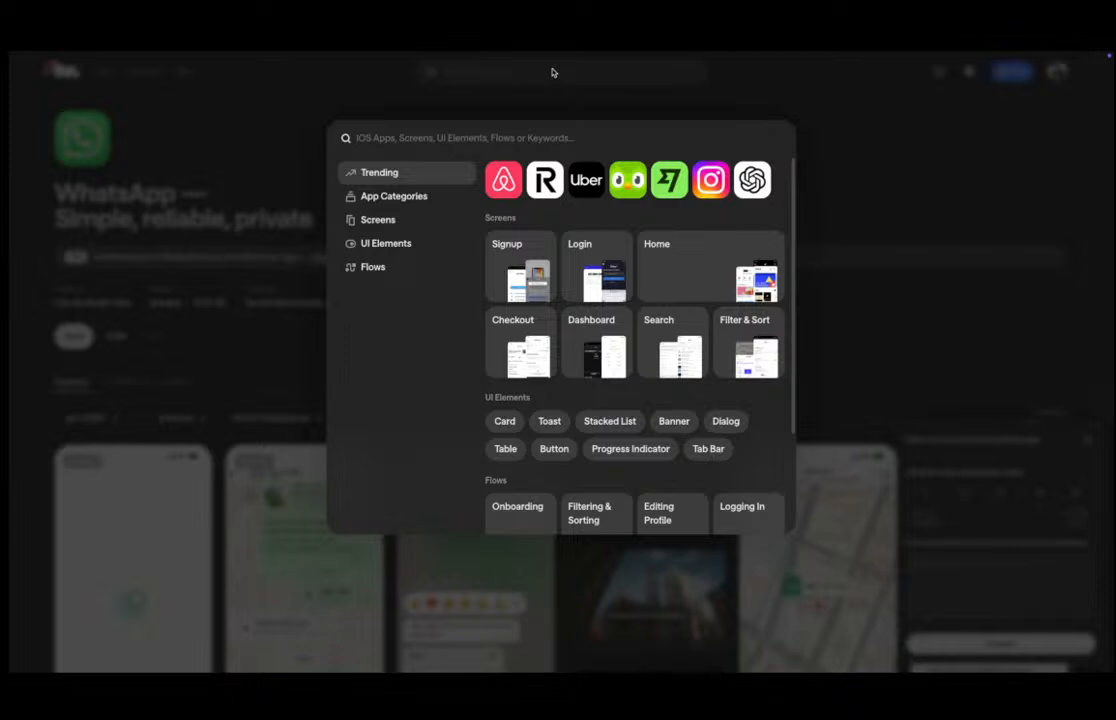
{"action": "type", "text": "re"}
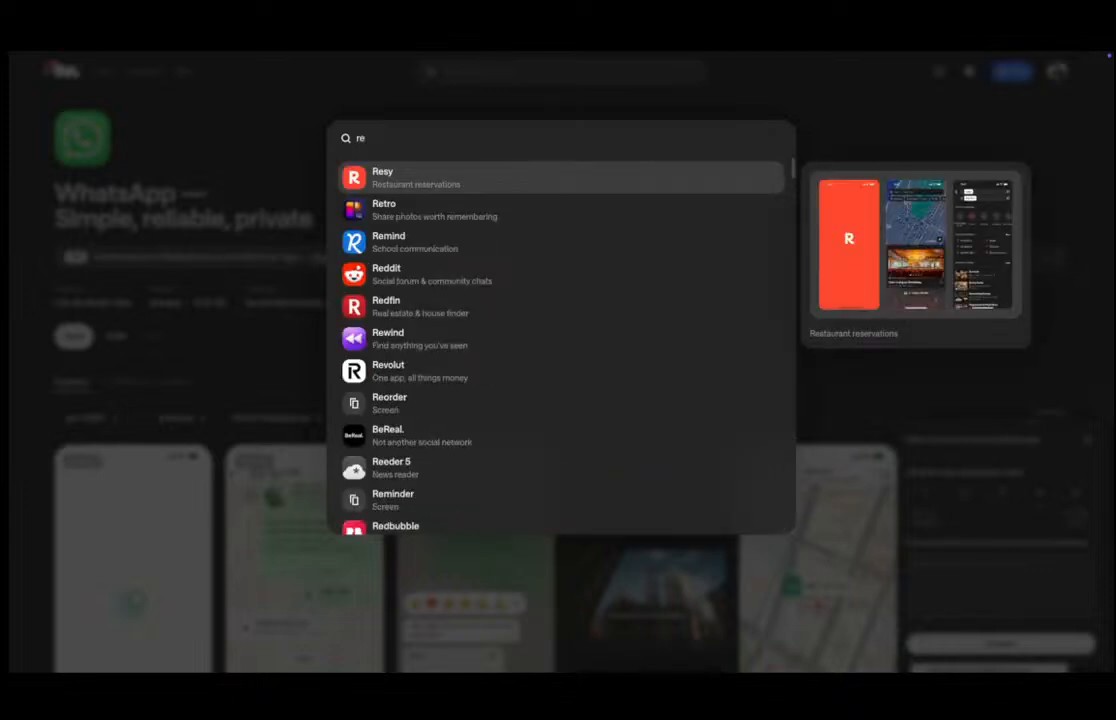
{"action": "type", "text": "vol"}
{"action": "key", "text": "Return"}
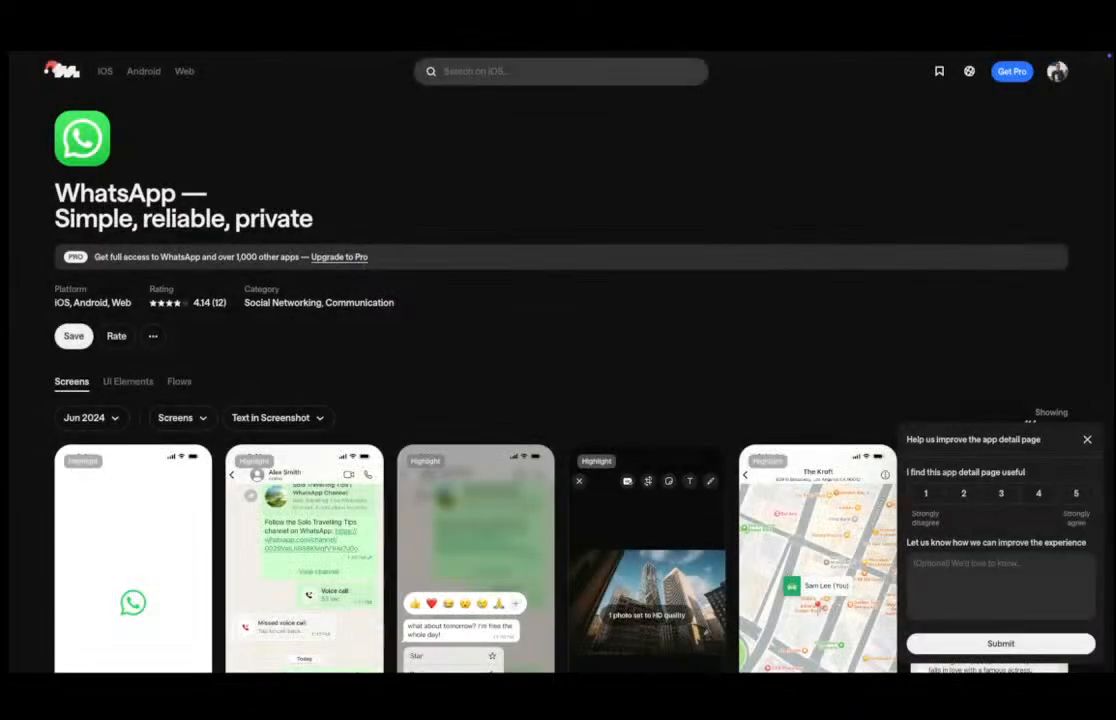
Copy the Revolut home screen image to the clipboard.
{"action": "scroll", "coordinate": [503, 309], "scroll_direction": "down", "scroll_amount": 3}
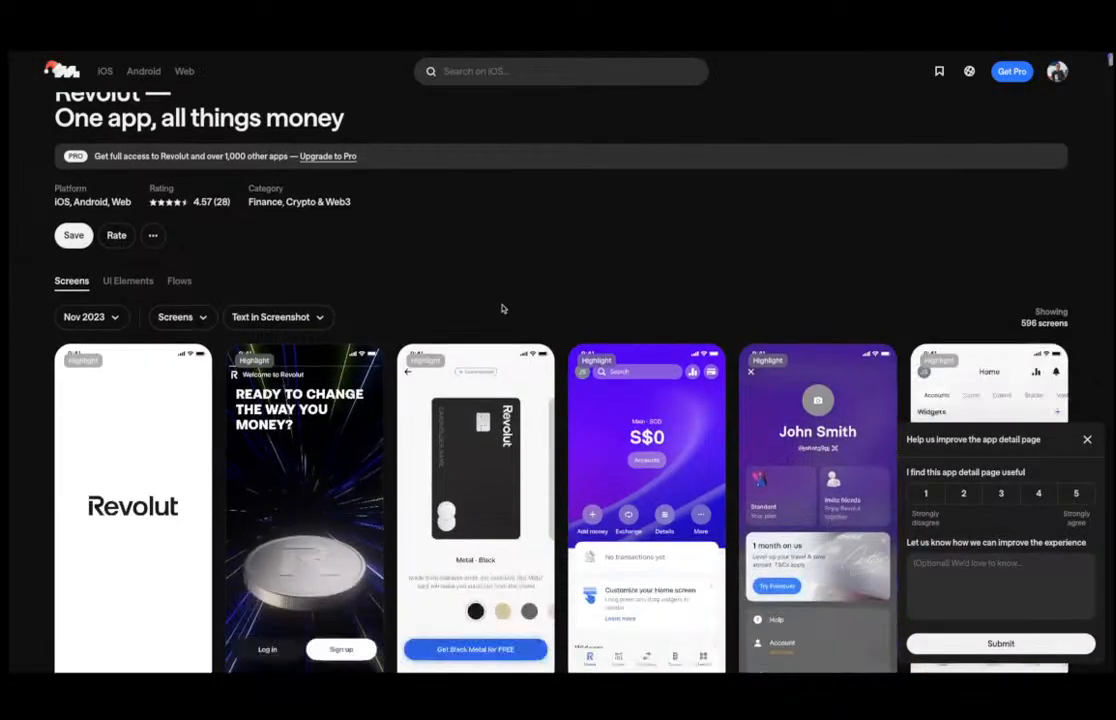
{"action": "scroll", "coordinate": [503, 309], "scroll_direction": "down", "scroll_amount": 1}
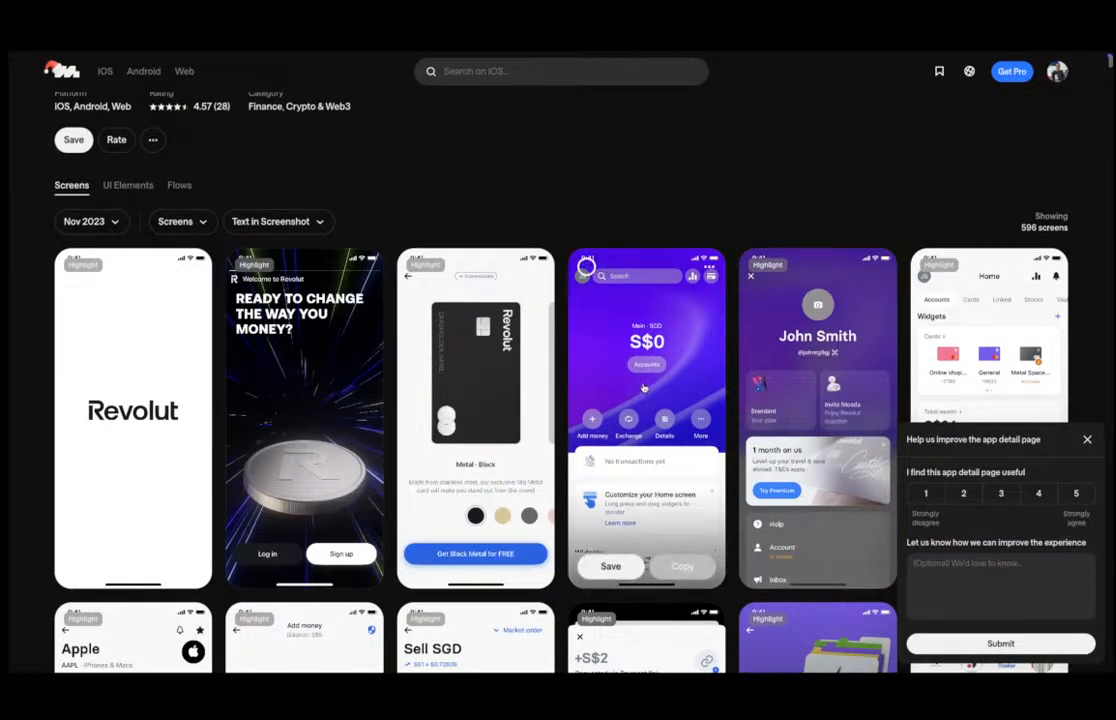
{"action": "right_click", "coordinate": [643, 335]}
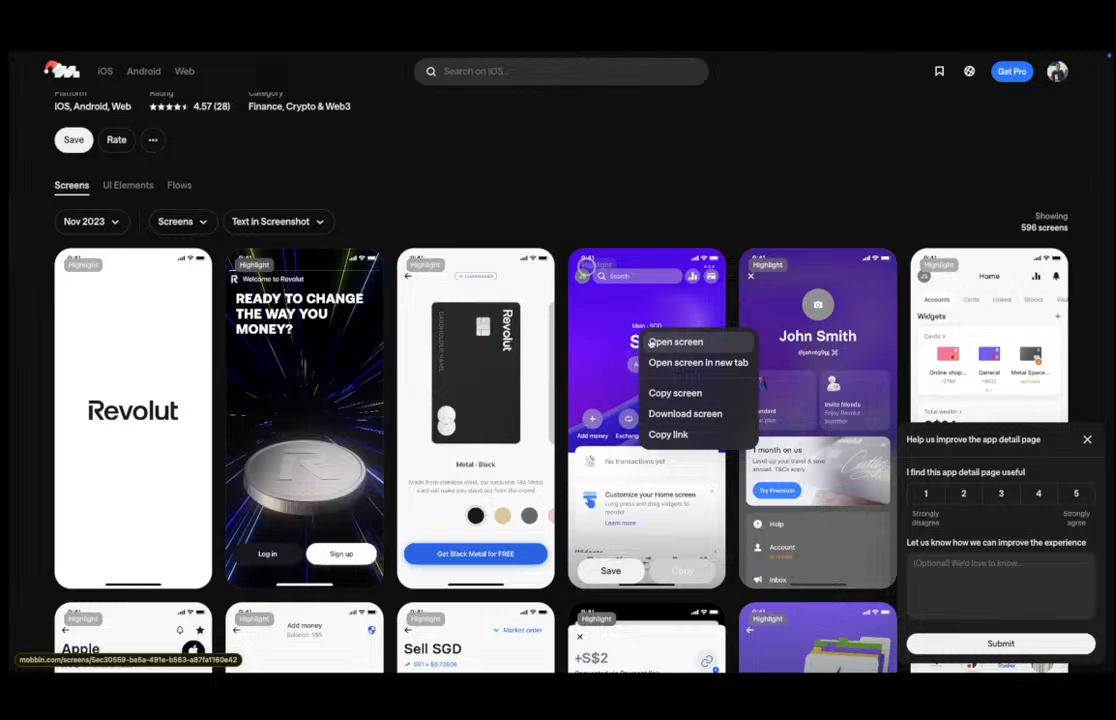
{"action": "left_click", "coordinate": [676, 393]}
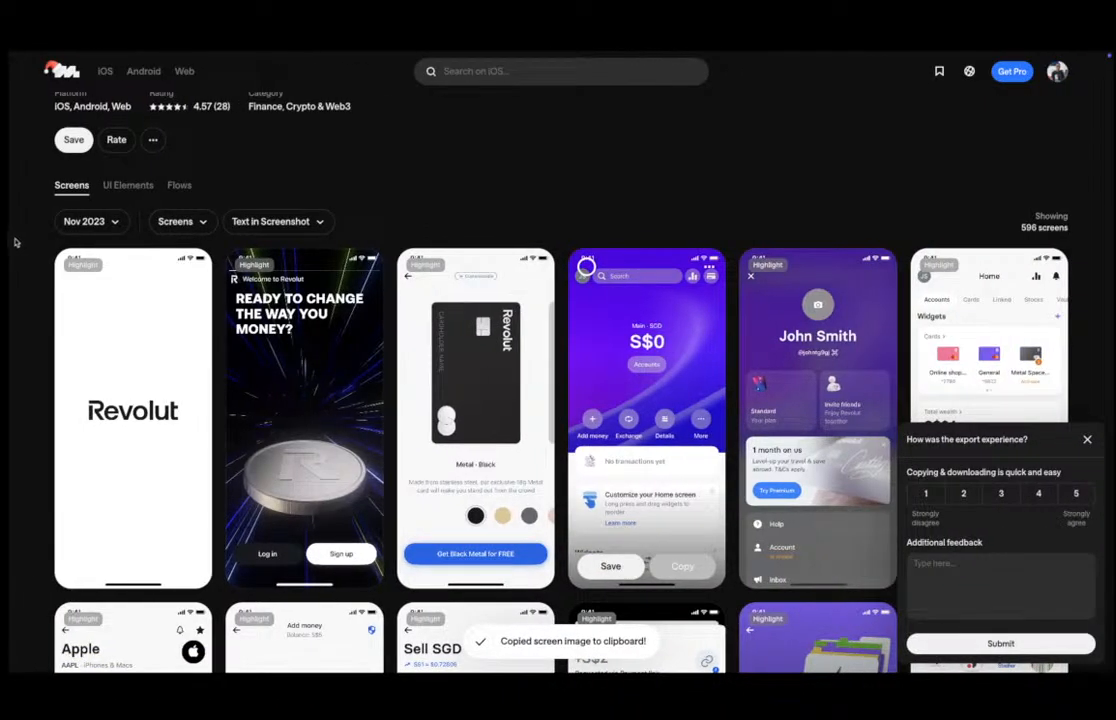
Return to Figma and paste the Revolut home screen image onto the canvas.
{"action": "mouse_move", "coordinate": [6, 210]}
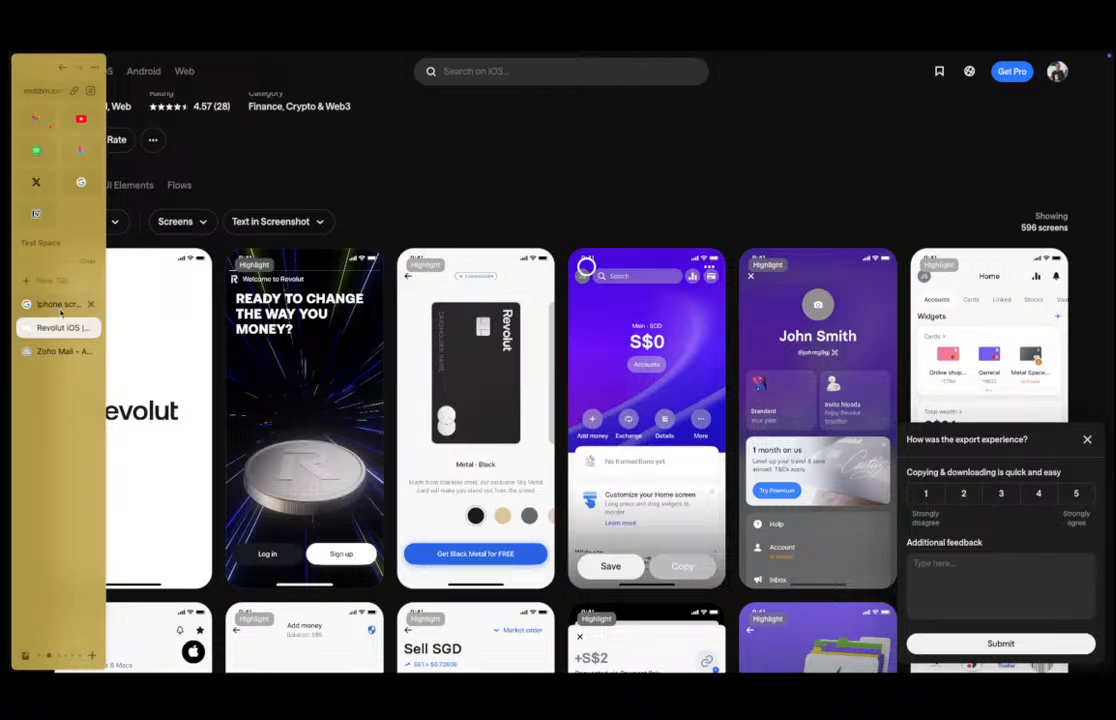
{"action": "left_click", "coordinate": [82, 148]}
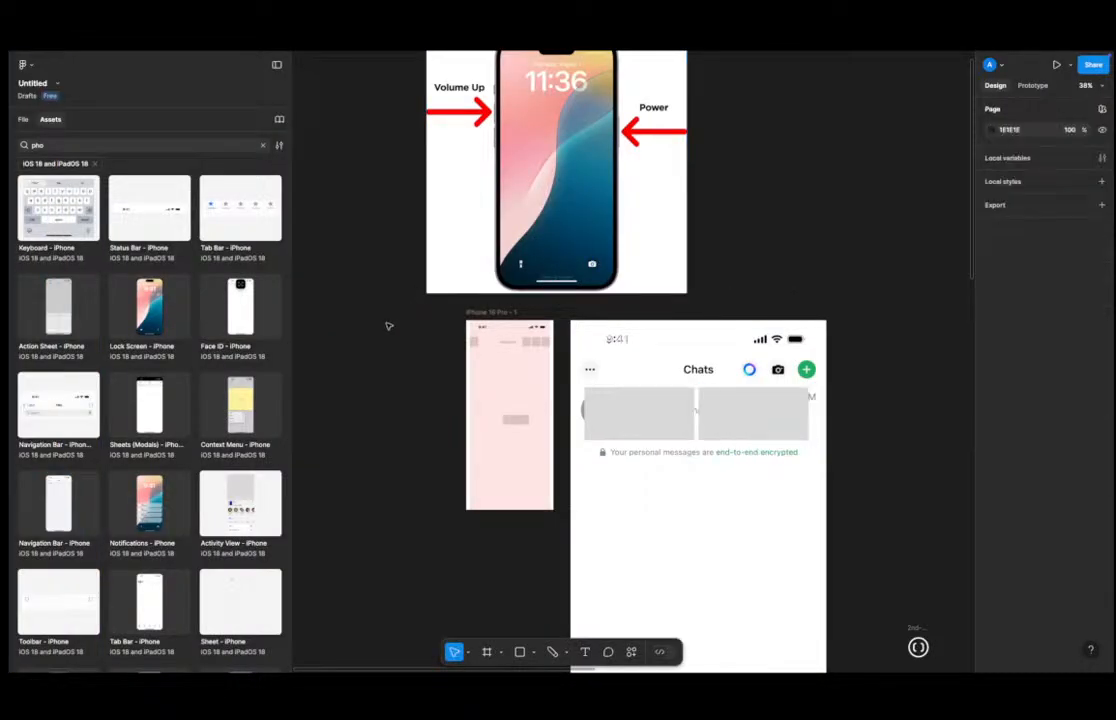
{"action": "key", "text": "super+v"}
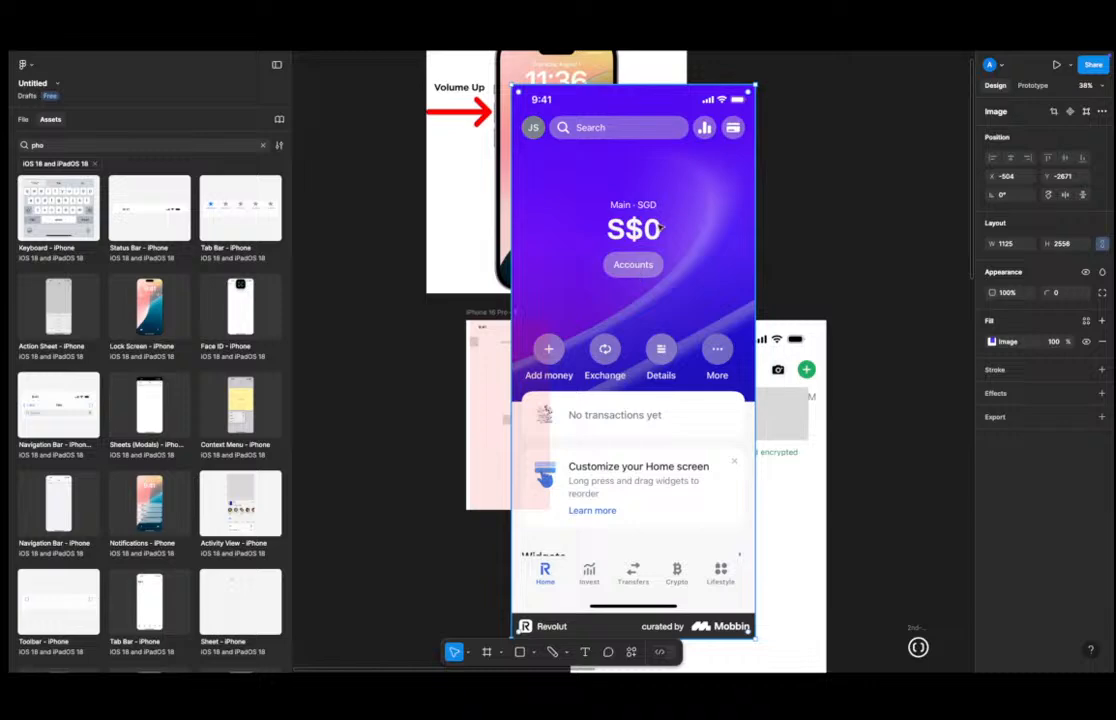
Move the pasted Revolut home screen image to the left of the iPhone mockup.
{"action": "left_click", "coordinate": [472, 219], "text": "shift"}
{"action": "left_click", "coordinate": [686, 205]}
{"action": "left_click_drag", "start_coordinate": [686, 205], "coordinate": [493, 203]}
{"action": "scroll", "coordinate": [703, 249], "scroll_direction": "down", "scroll_amount": 5}
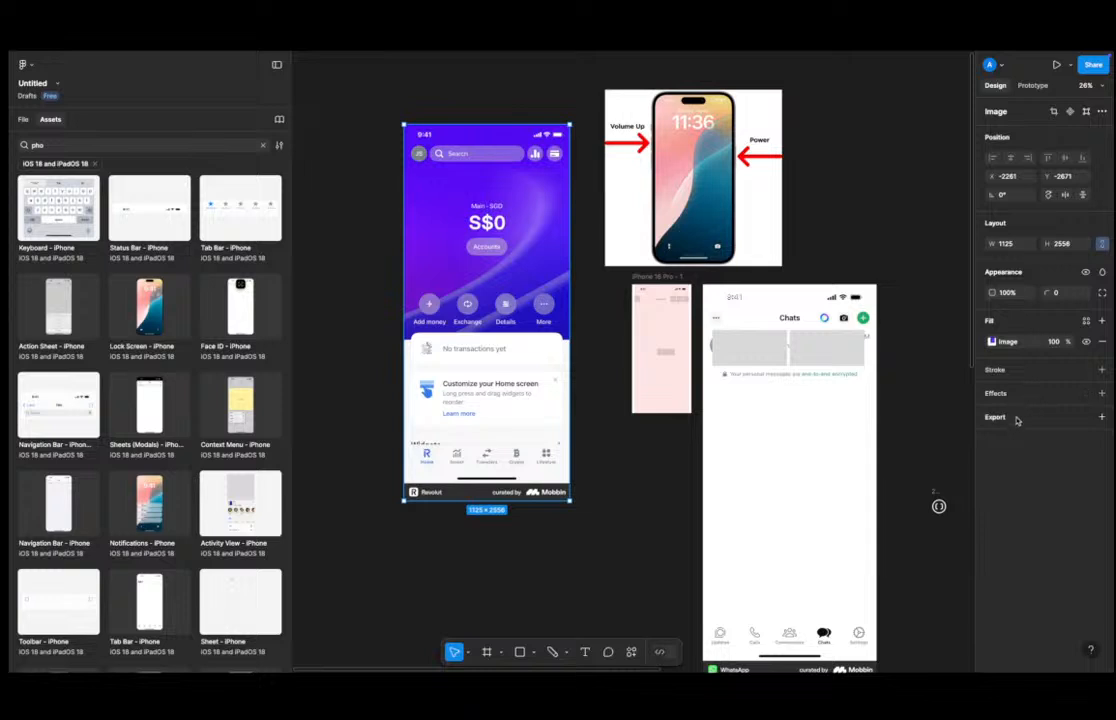
Wrap the Revolut image in a frame and scale it to 375 wide.
{"action": "key", "text": "ctrl+alt+g"}
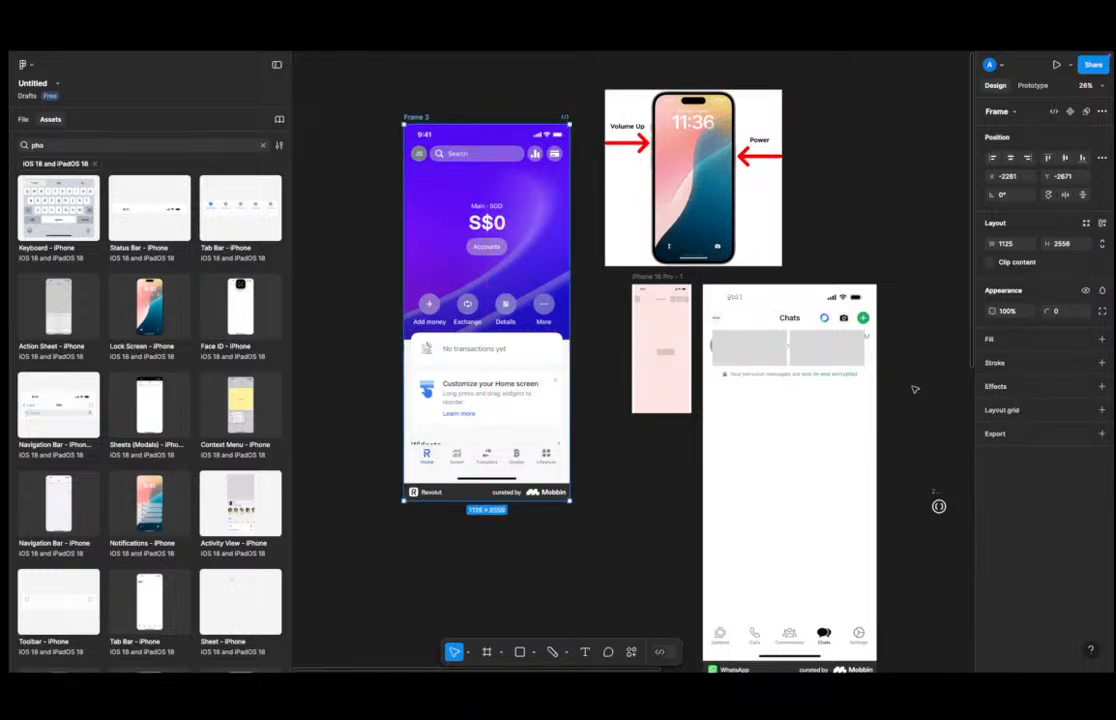
{"action": "key", "text": "k"}
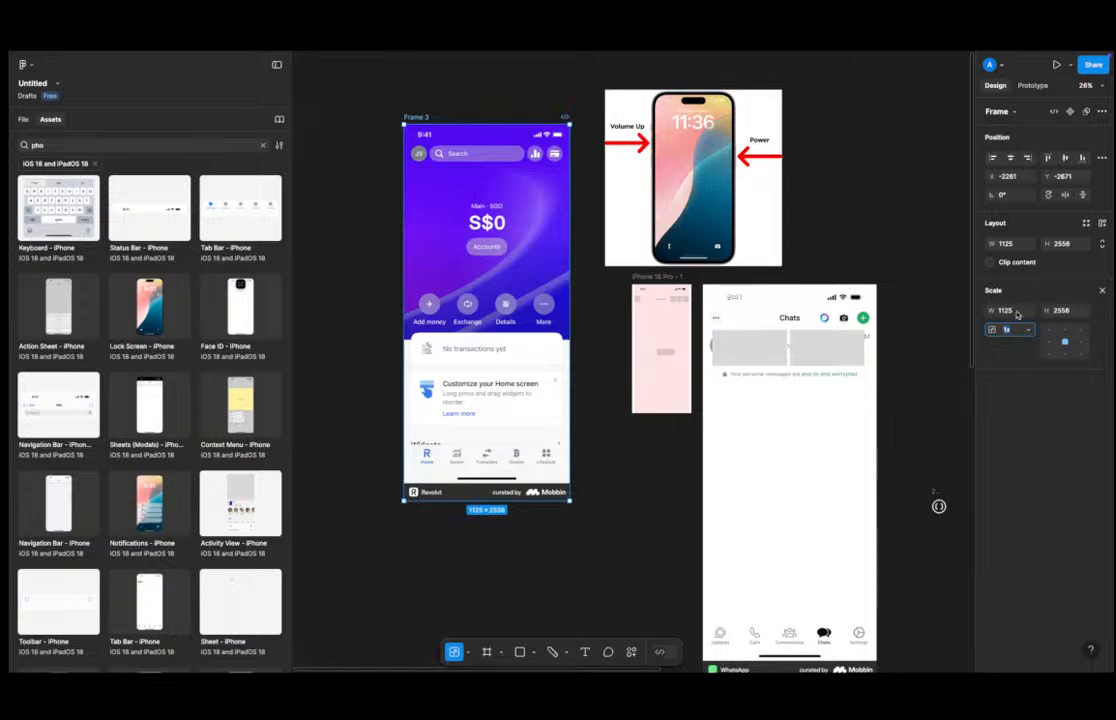
{"action": "left_click", "coordinate": [1010, 311]}
{"action": "type", "text": "375"}
{"action": "key", "text": "Return"}
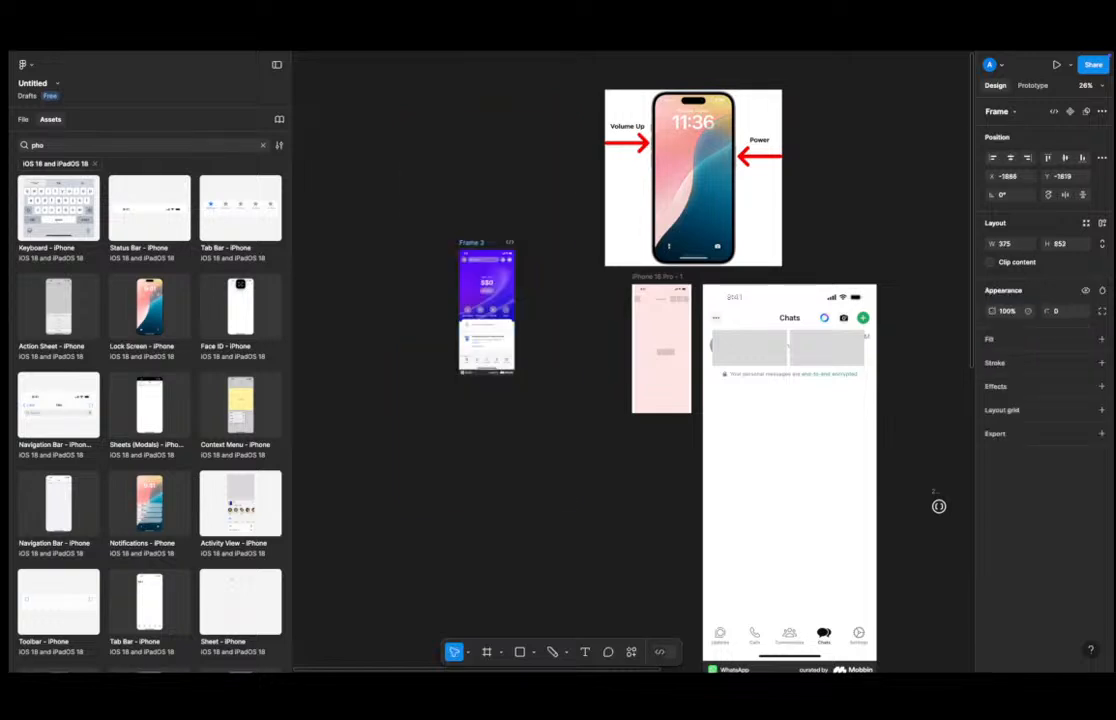
Add a layout grid to the Revolut frame and switch its type to Columns.
{"action": "key", "text": "shift+2"}
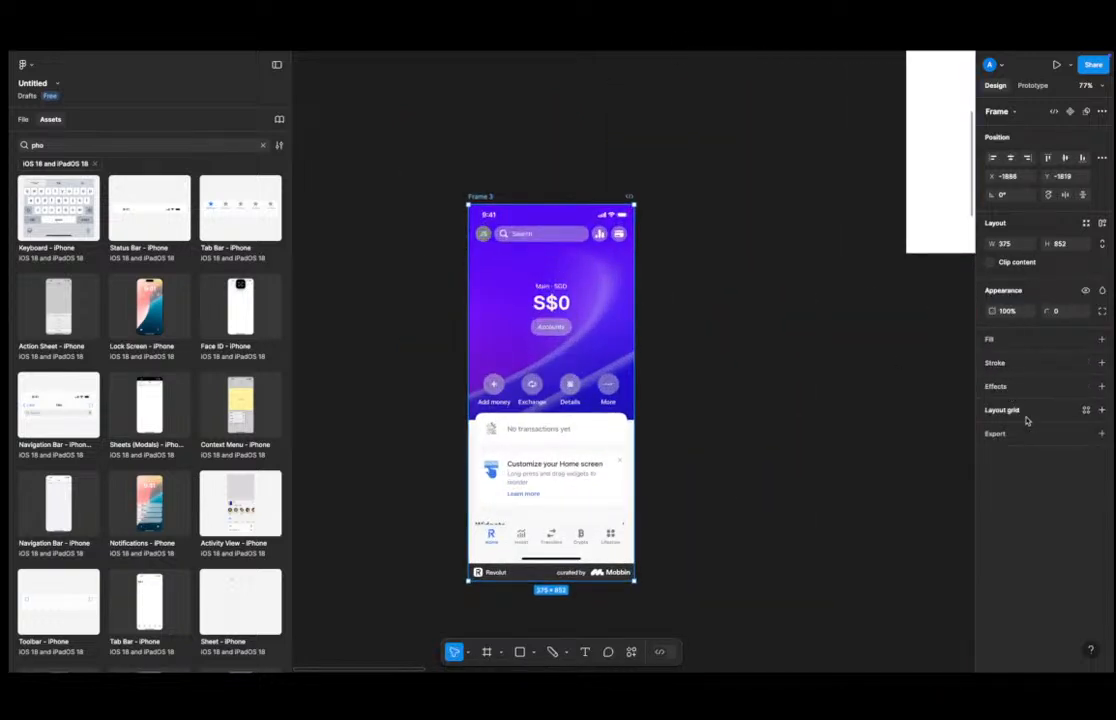
{"action": "left_click", "coordinate": [1030, 412]}
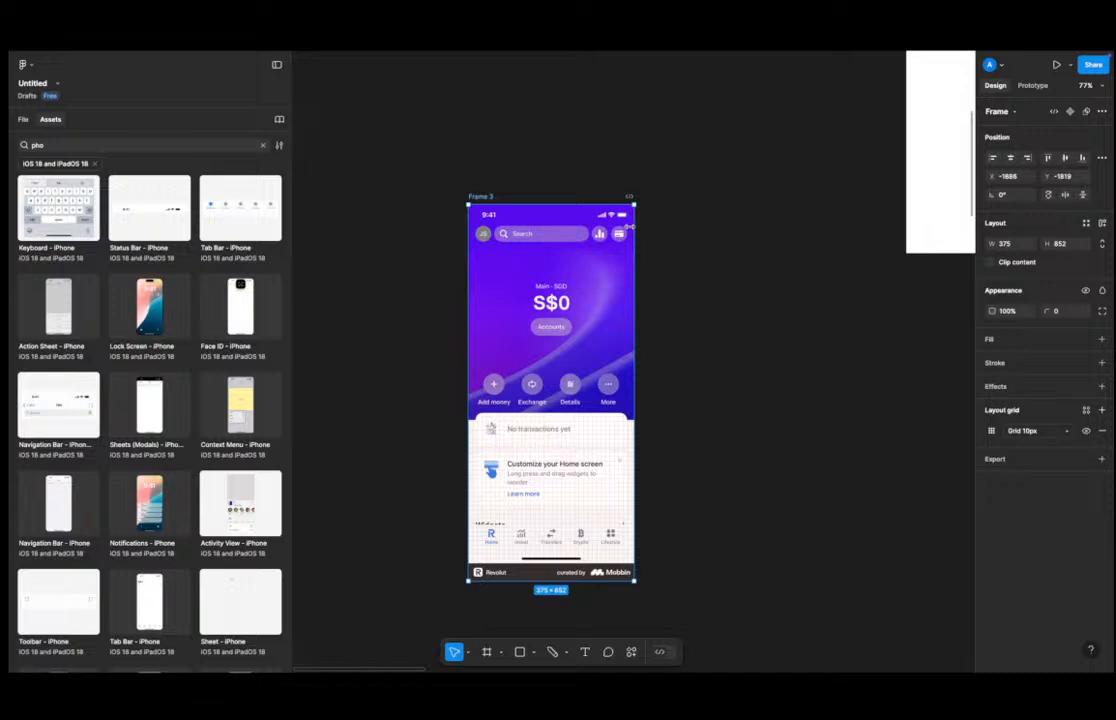
{"action": "key", "text": "f"}
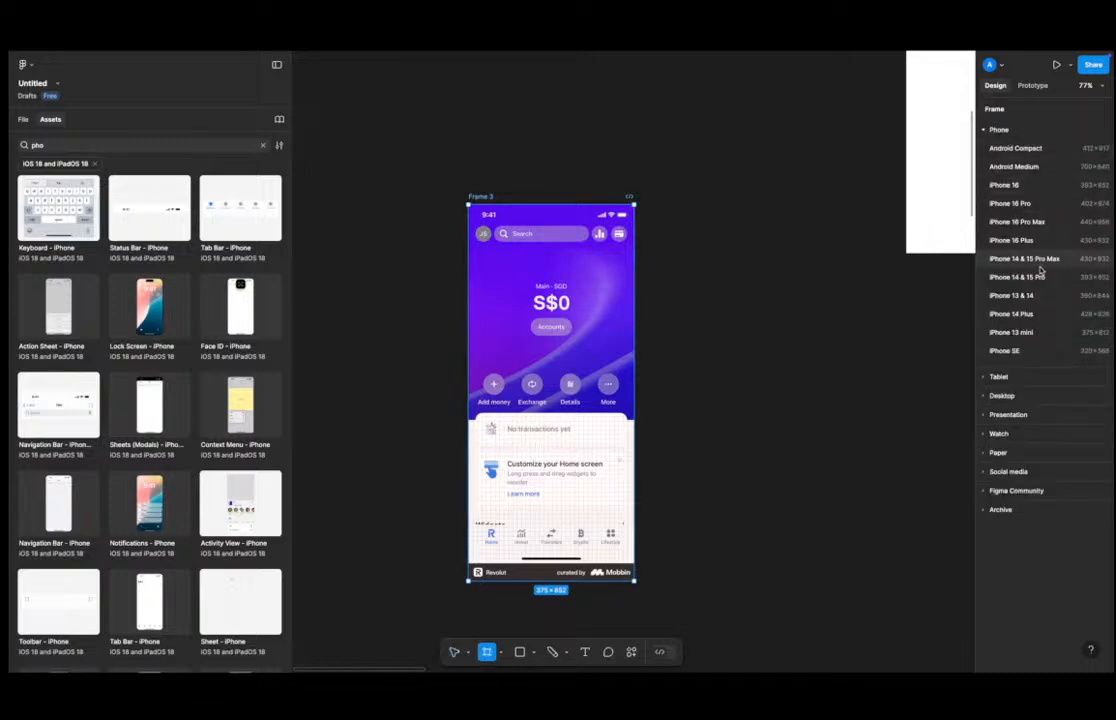
{"action": "key", "text": "Escape"}
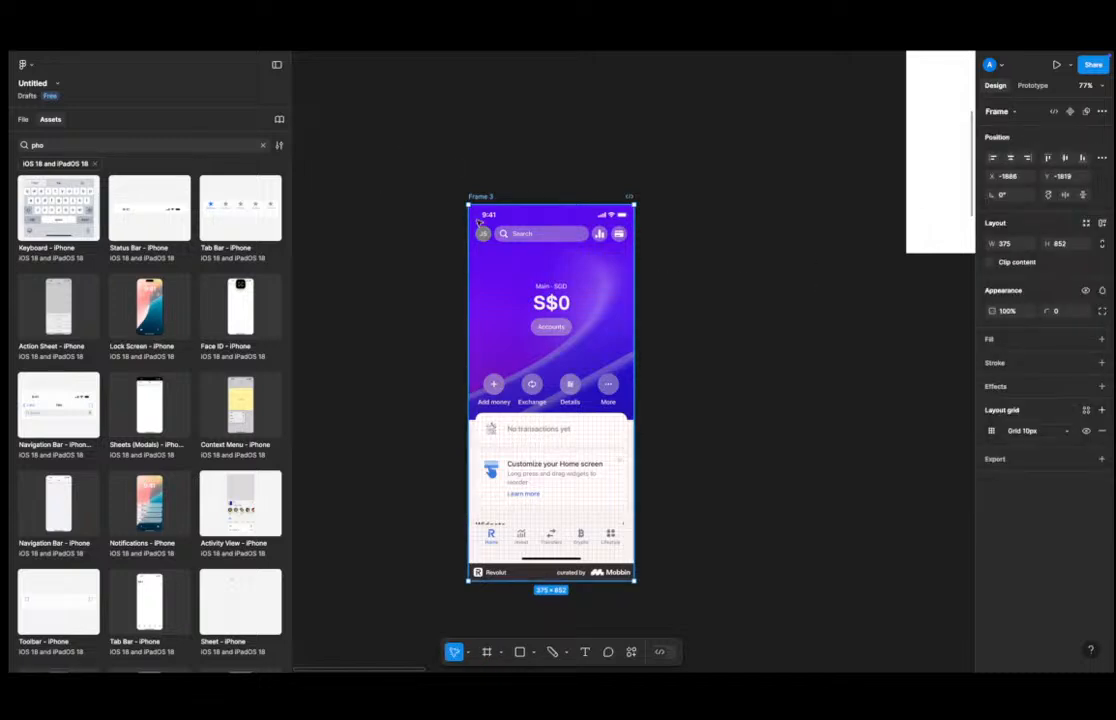
{"action": "left_click", "coordinate": [990, 431]}
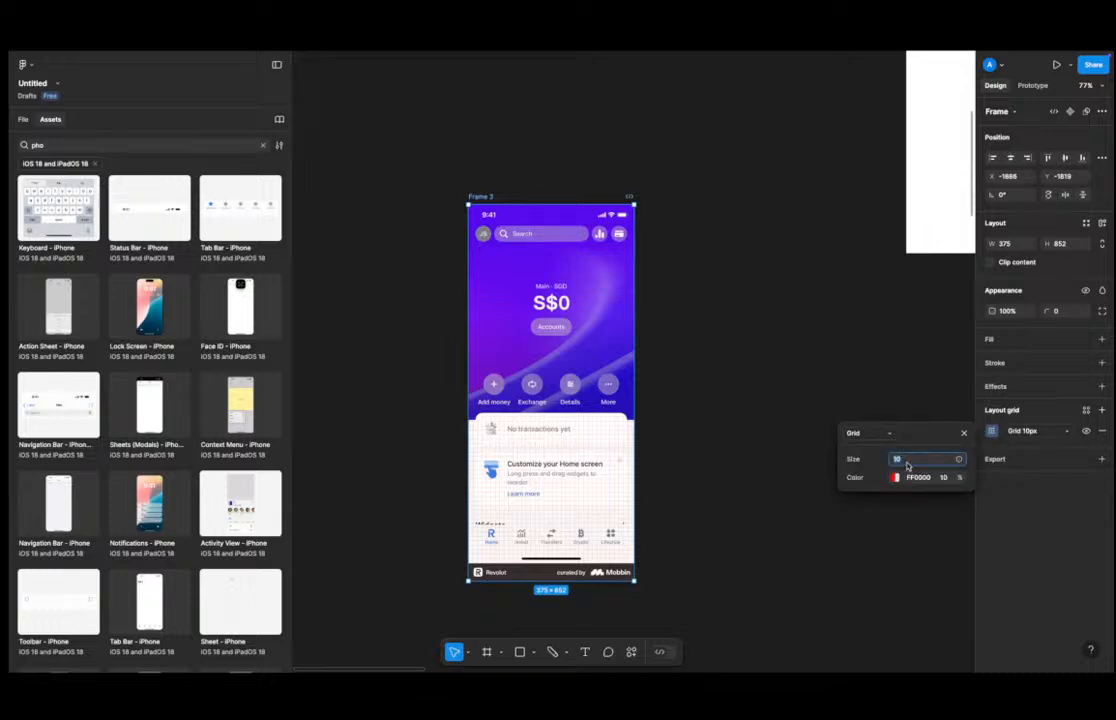
{"action": "type", "text": "4"}
{"action": "left_click", "coordinate": [868, 433]}
{"action": "left_click", "coordinate": [870, 446]}
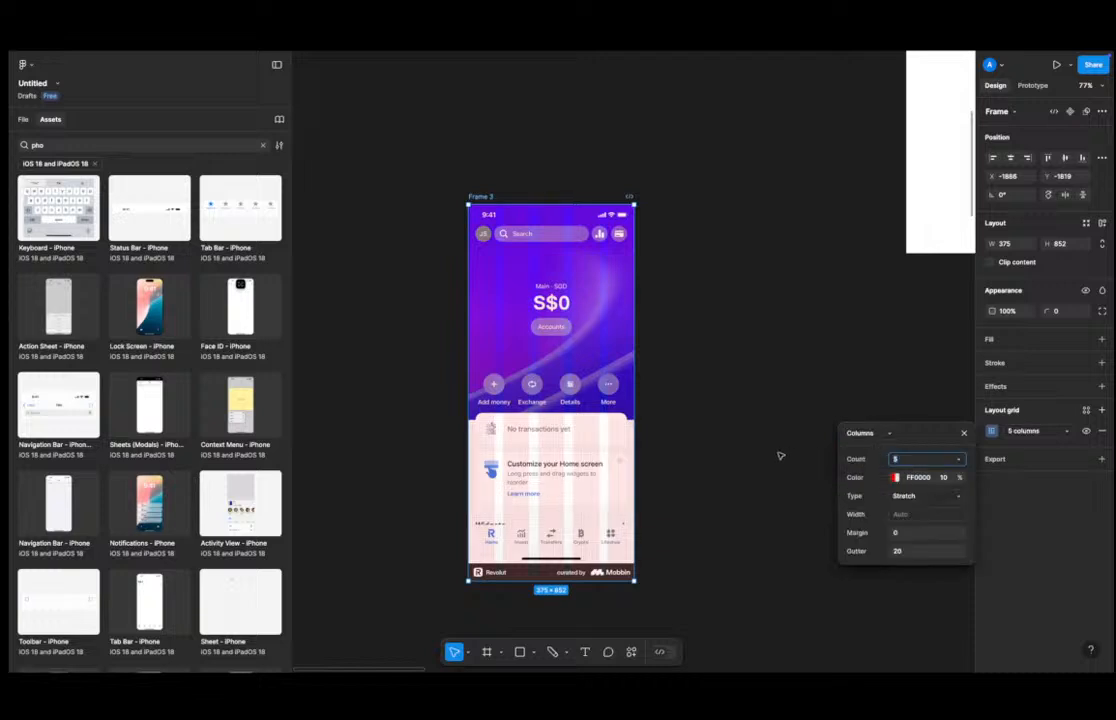
Set the column grid's margin to 16.
{"action": "left_click", "coordinate": [907, 533]}
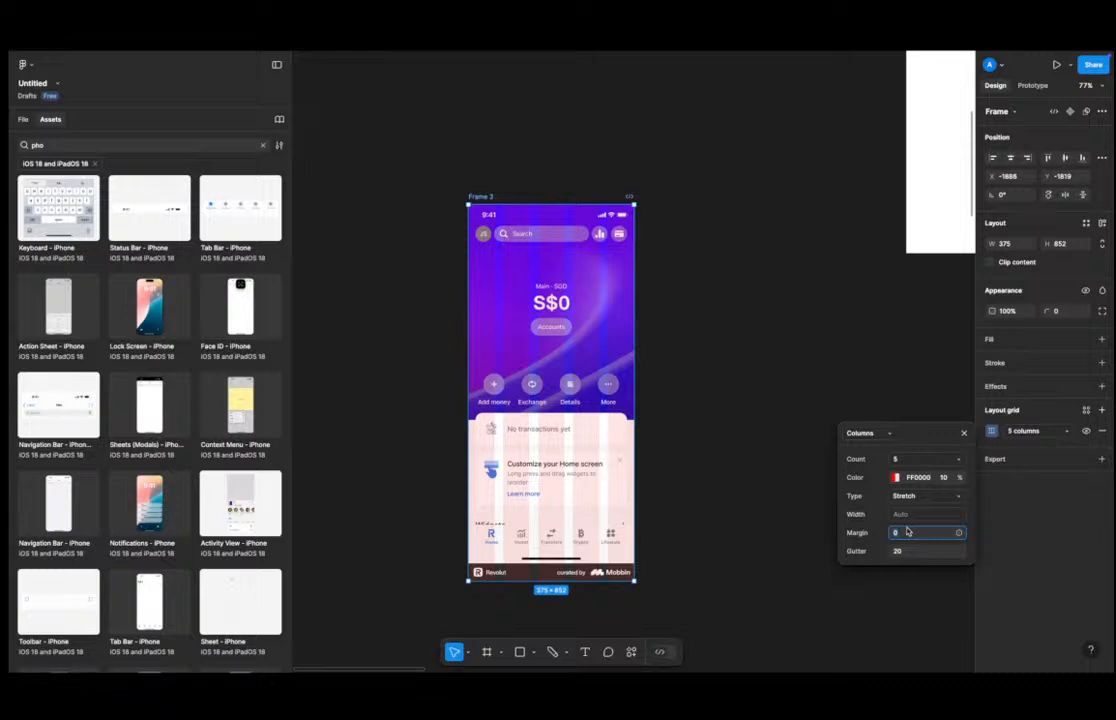
{"action": "type", "text": "16"}
{"action": "key", "text": "Escape"}
{"action": "left_click", "coordinate": [909, 533]}
{"action": "key", "text": "Return"}
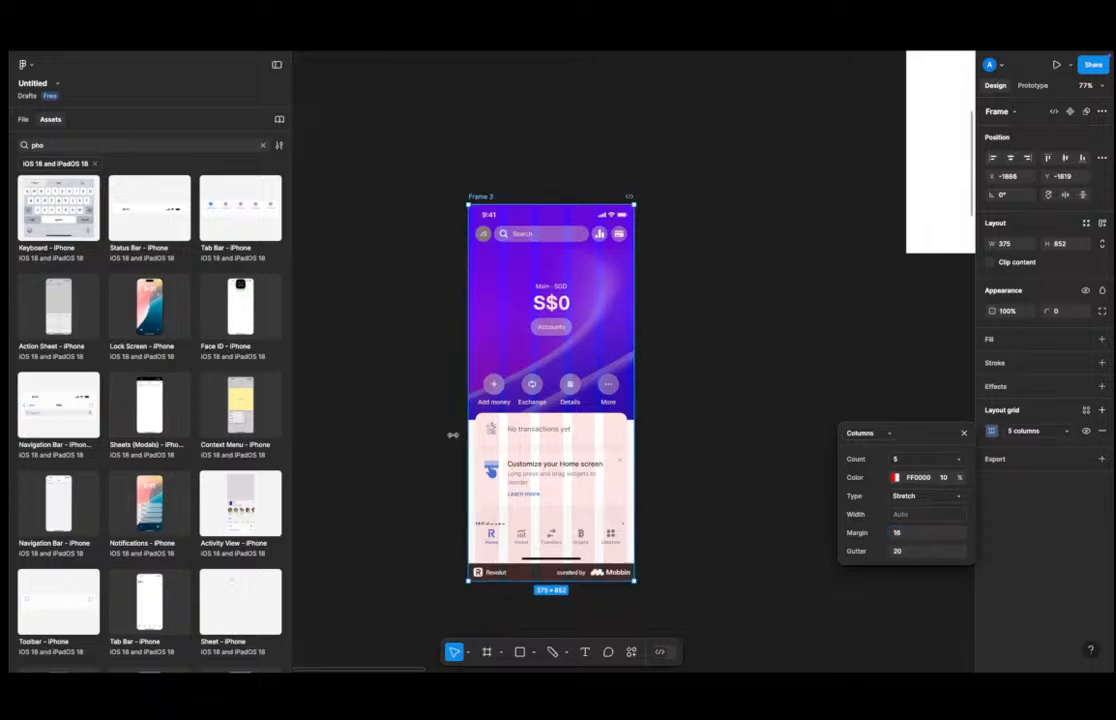
{"action": "scroll", "coordinate": [467, 401], "scroll_direction": "up", "scroll_amount": 5, "text": "ctrl"}
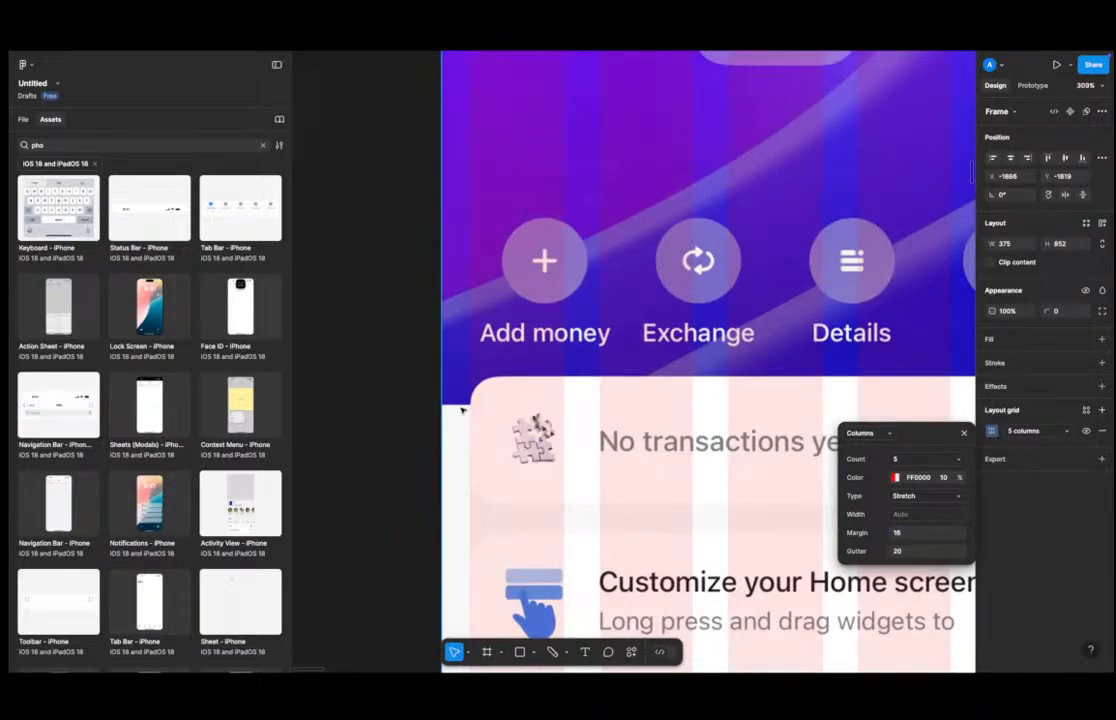
{"action": "scroll", "coordinate": [452, 408], "scroll_direction": "down", "scroll_amount": 3, "text": "ctrl"}
{"action": "scroll", "coordinate": [494, 333], "scroll_direction": "down", "scroll_amount": 3, "text": "ctrl"}
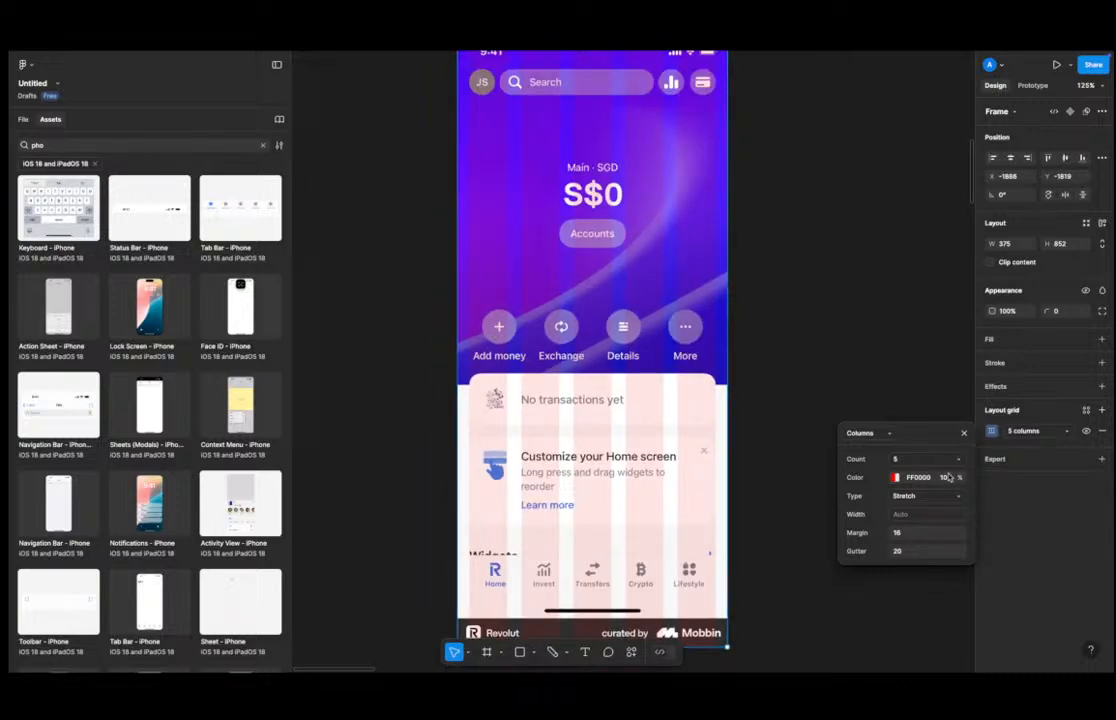
Set the column grid to 4 columns with a gutter of 8.
{"action": "left_click", "coordinate": [919, 460]}
{"action": "type", "text": "4"}
{"action": "key", "text": "Return"}
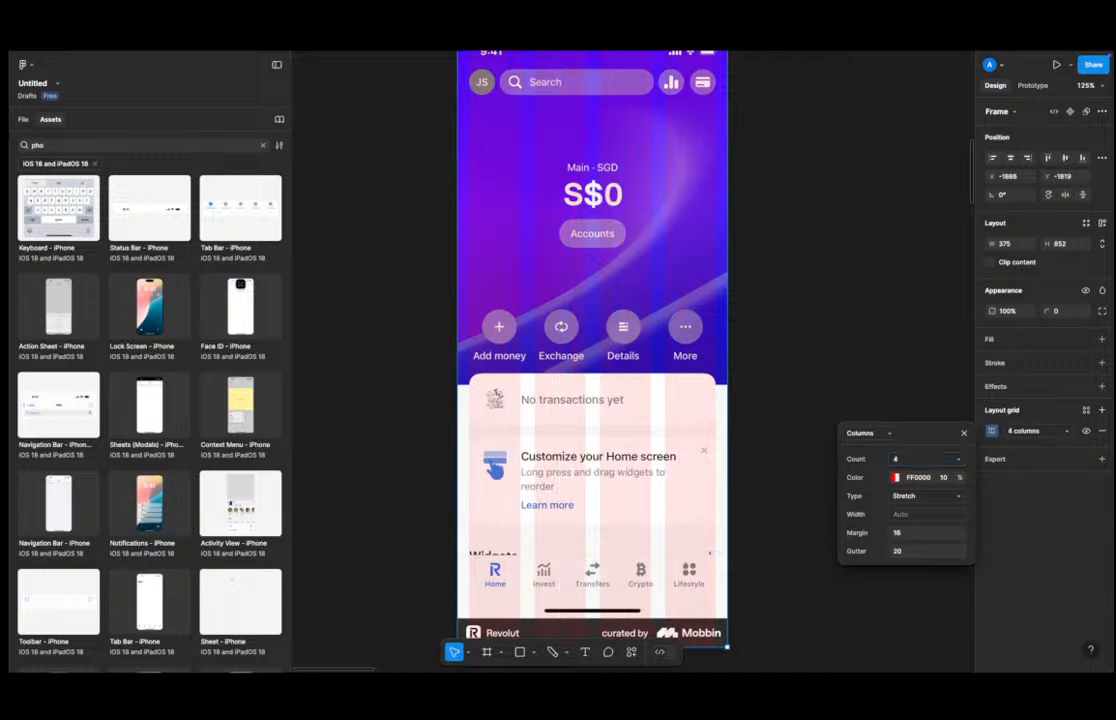
{"action": "left_click", "coordinate": [908, 546]}
{"action": "type", "text": "8"}
{"action": "key", "text": "Return"}
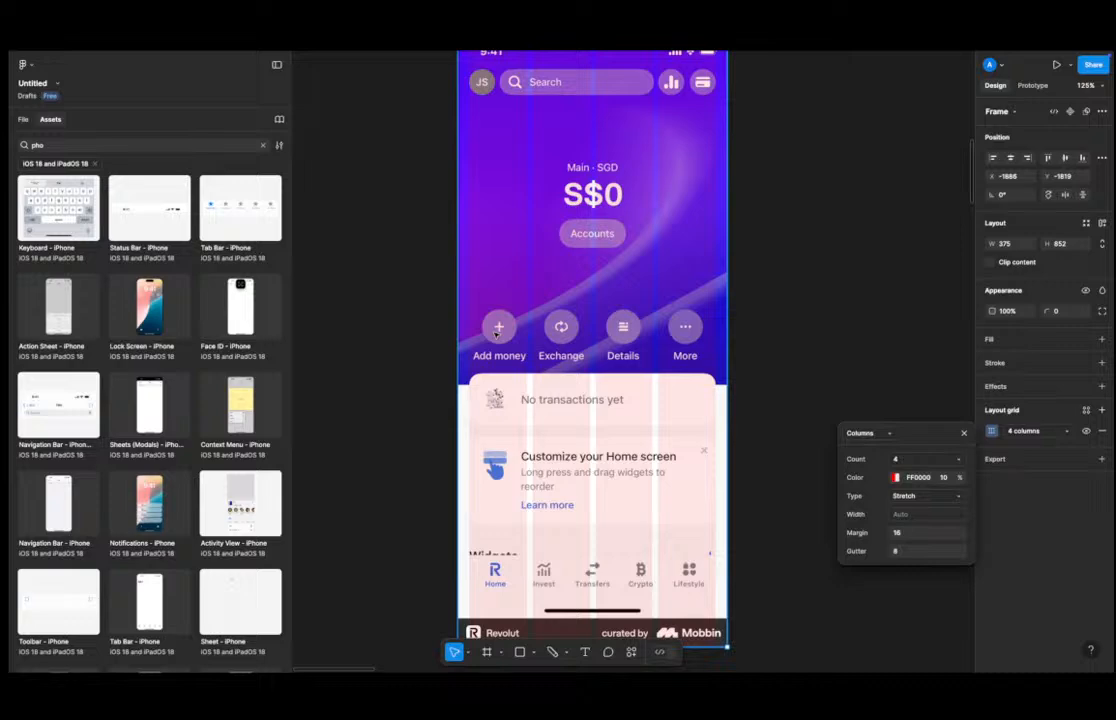
Close the grid settings and delete the two placeholder rectangles covering the reference chat row.
{"action": "scroll", "coordinate": [495, 333], "scroll_direction": "down", "scroll_amount": 3}
{"action": "key", "text": "space"}
{"action": "left_click_drag", "start_coordinate": [785, 254], "coordinate": [476, 491]}
{"action": "left_click_drag", "start_coordinate": [686, 370], "coordinate": [492, 537]}
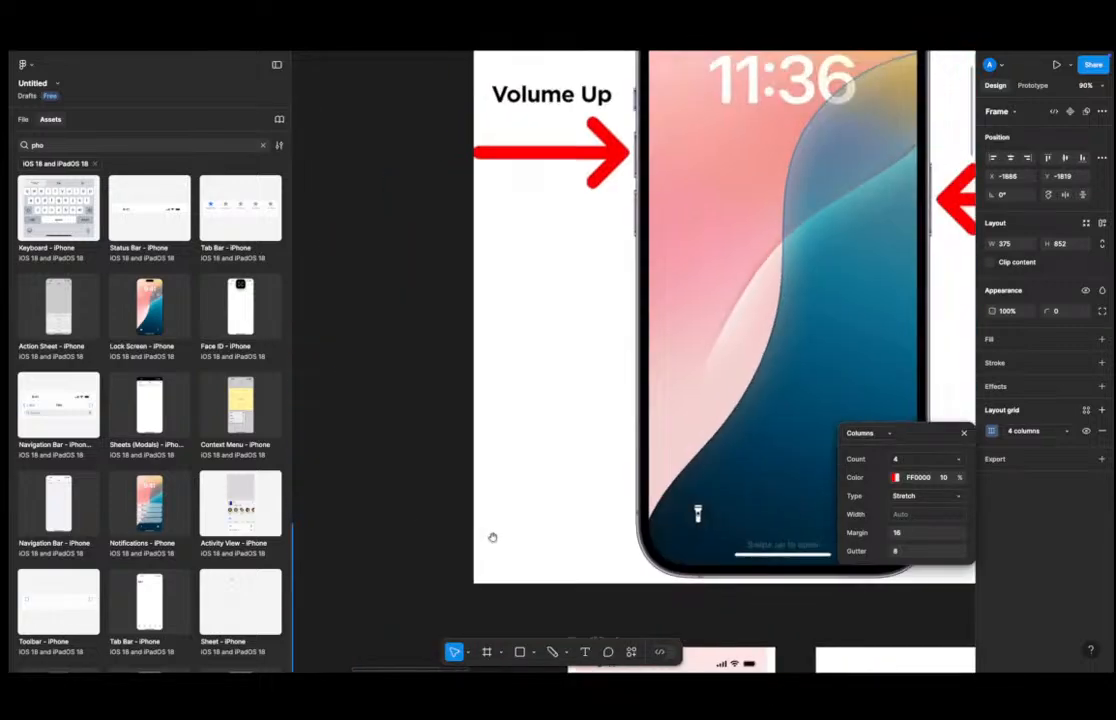
{"action": "scroll", "coordinate": [493, 535], "scroll_direction": "down", "scroll_amount": 6}
{"action": "left_click_drag", "start_coordinate": [562, 603], "coordinate": [540, 388]}
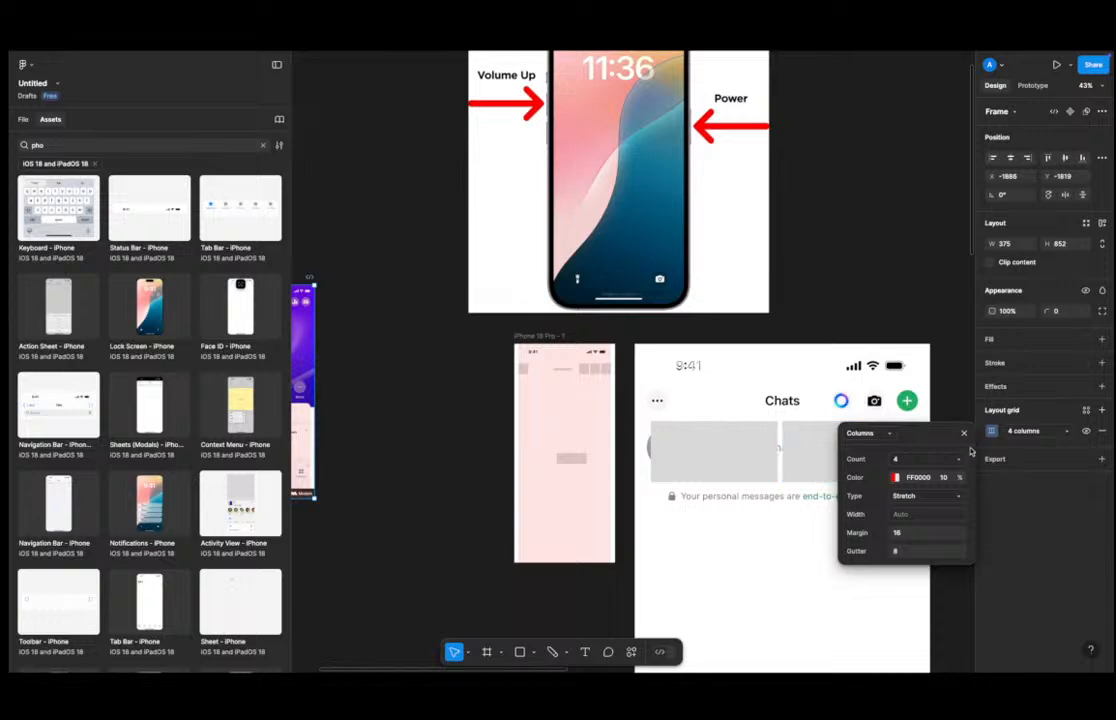
{"action": "left_click", "coordinate": [965, 435]}
{"action": "left_click", "coordinate": [828, 451]}
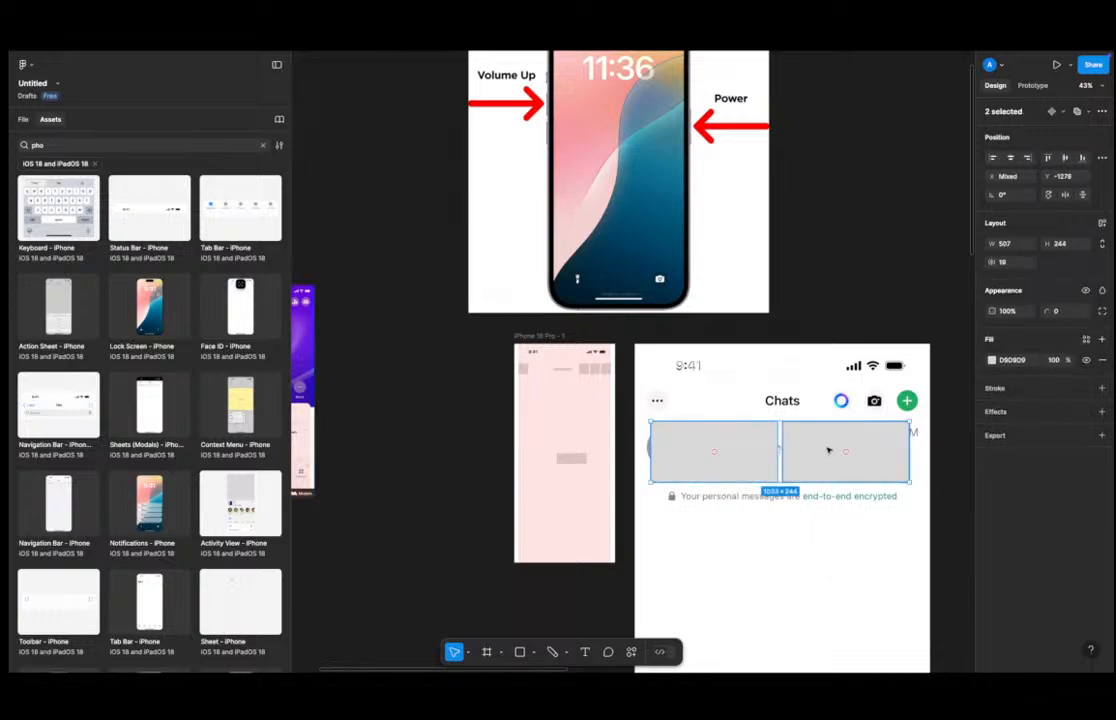
{"action": "key", "text": "Delete"}
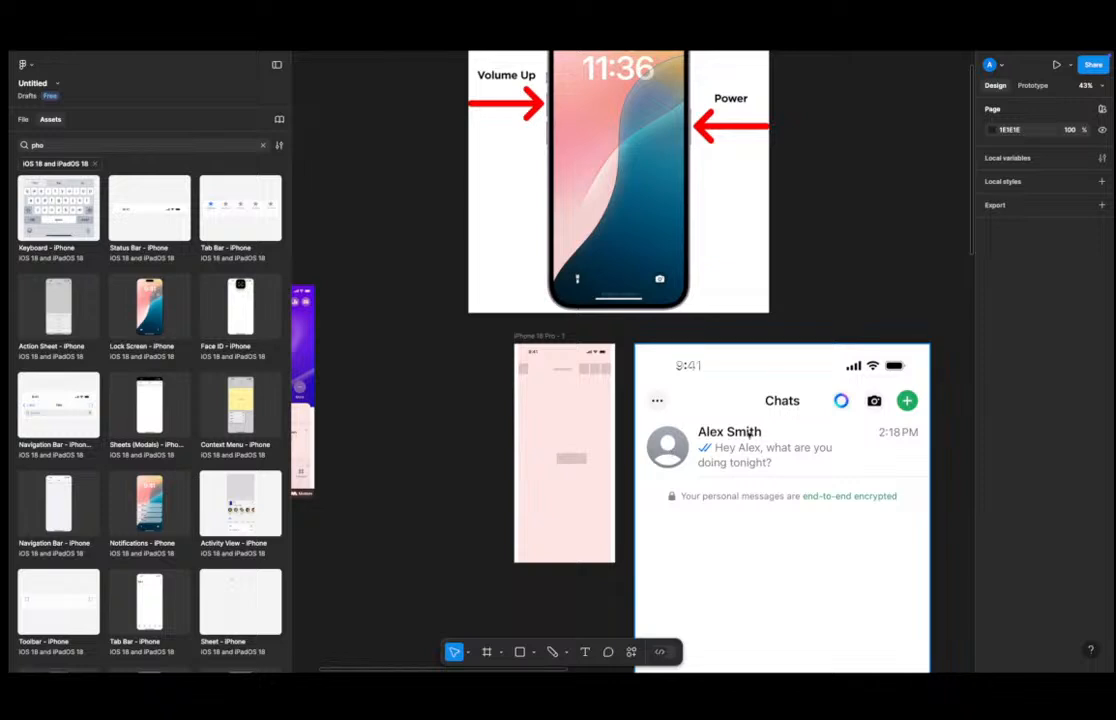
Move the grey avatar placeholder in the wireframe frame to the left edge below the header.
{"action": "scroll", "coordinate": [560, 456], "scroll_direction": "up", "scroll_amount": 3}
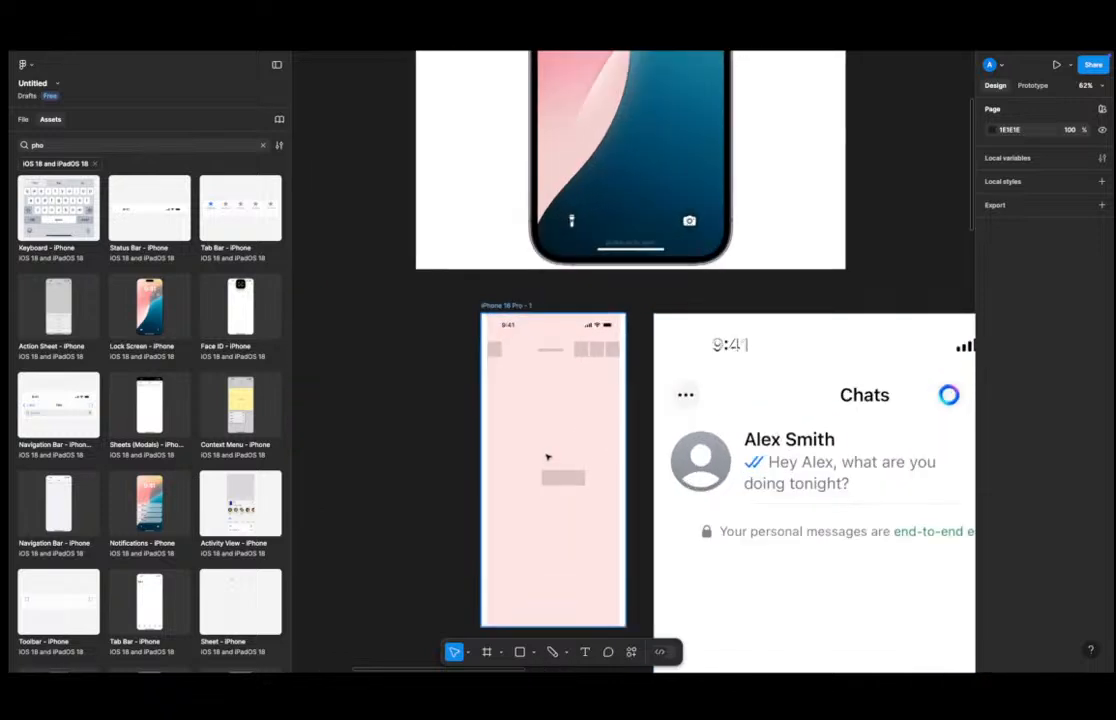
{"action": "left_click", "coordinate": [567, 481]}
{"action": "left_click_drag", "start_coordinate": [563, 487], "coordinate": [507, 383]}
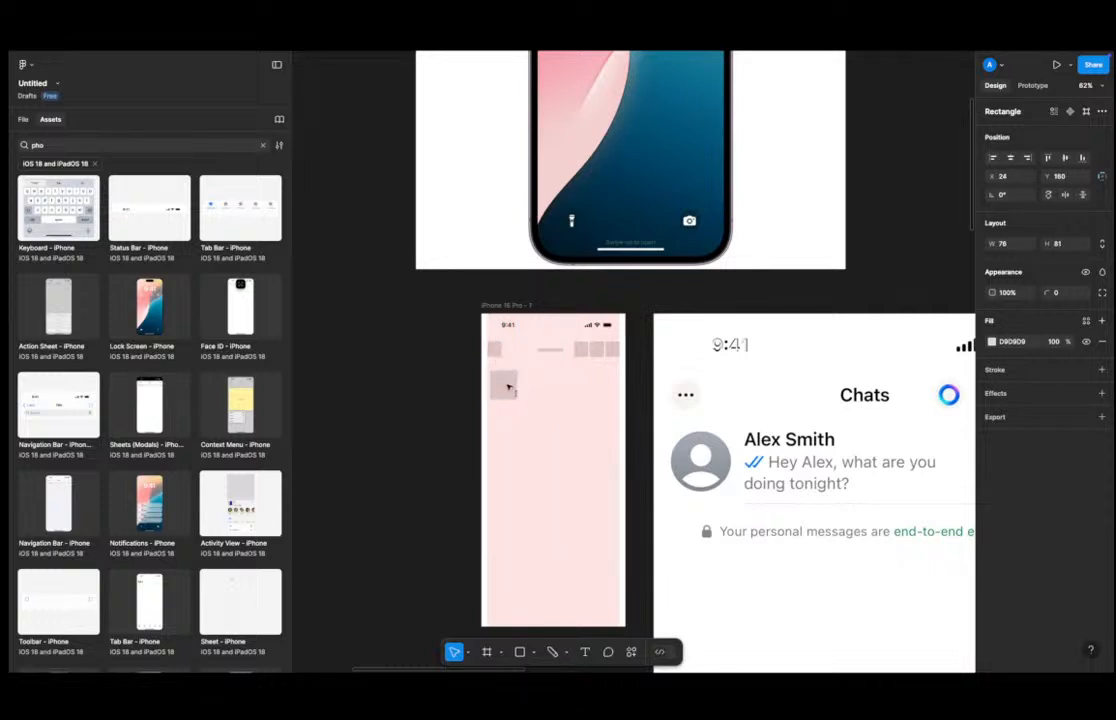
Move the text layer beside the avatar placeholder in the wireframe frame.
{"action": "left_click", "coordinate": [552, 351]}
{"action": "left_click_drag", "start_coordinate": [552, 351], "coordinate": [538, 373]}
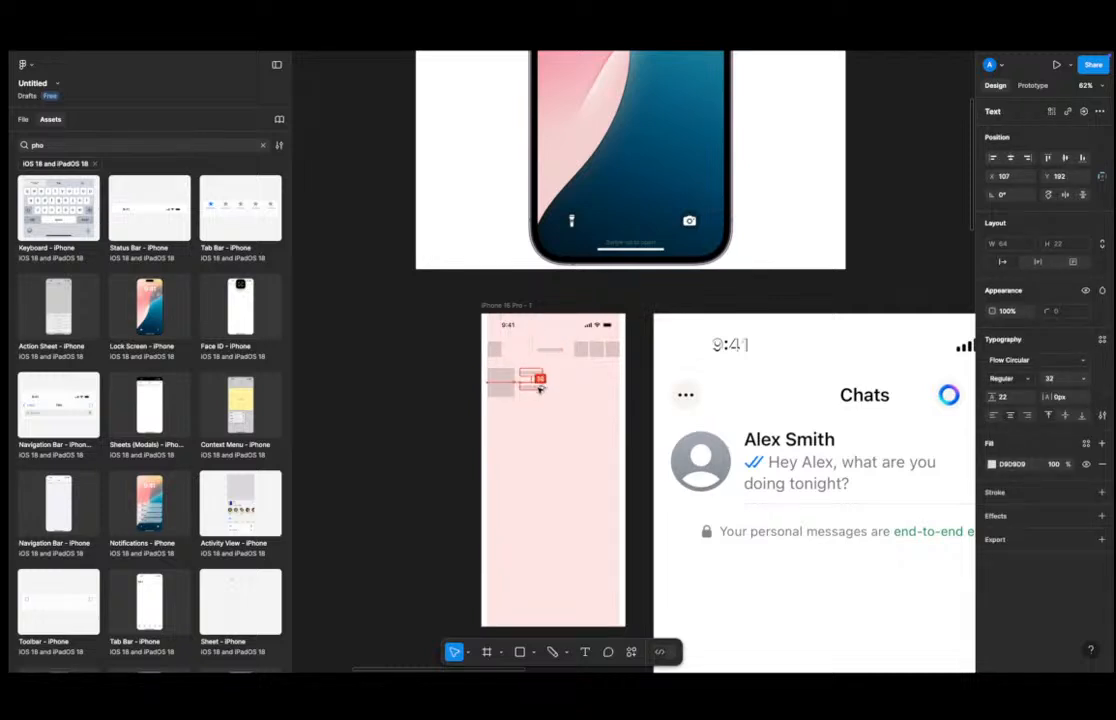
{"action": "scroll", "coordinate": [538, 381], "scroll_direction": "up", "scroll_amount": 5}
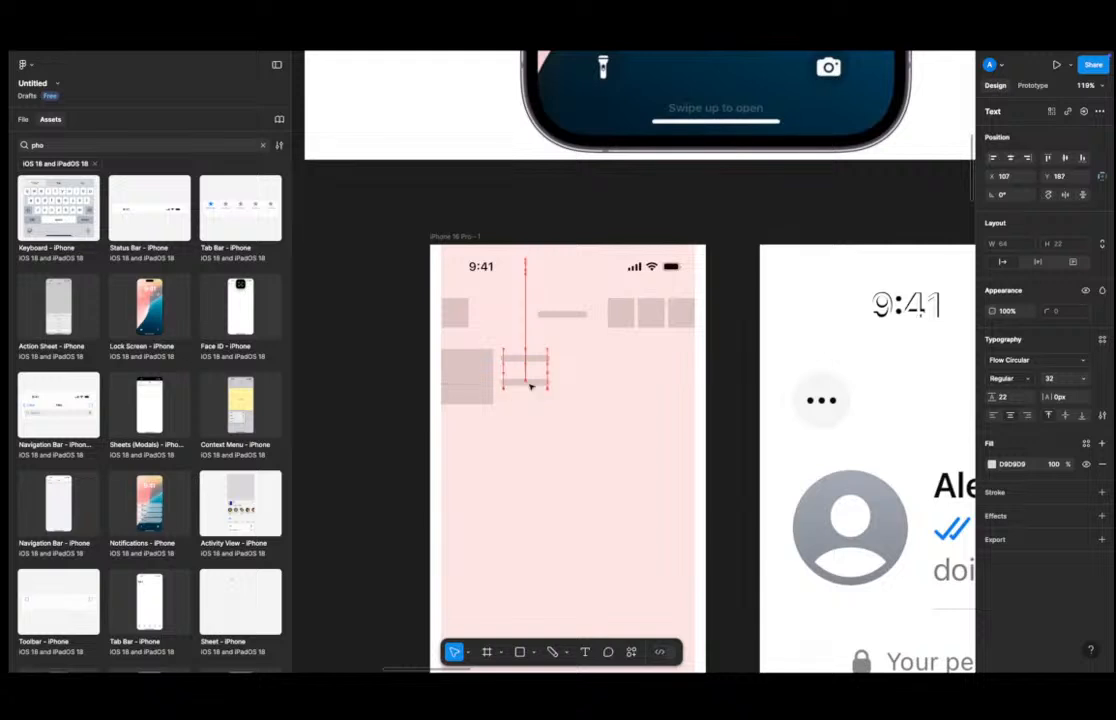
Widen the text box beside the avatar to about 280 × 44.
{"action": "double_click", "coordinate": [529, 384]}
{"action": "left_click_drag", "start_coordinate": [502, 384], "coordinate": [535, 384]}
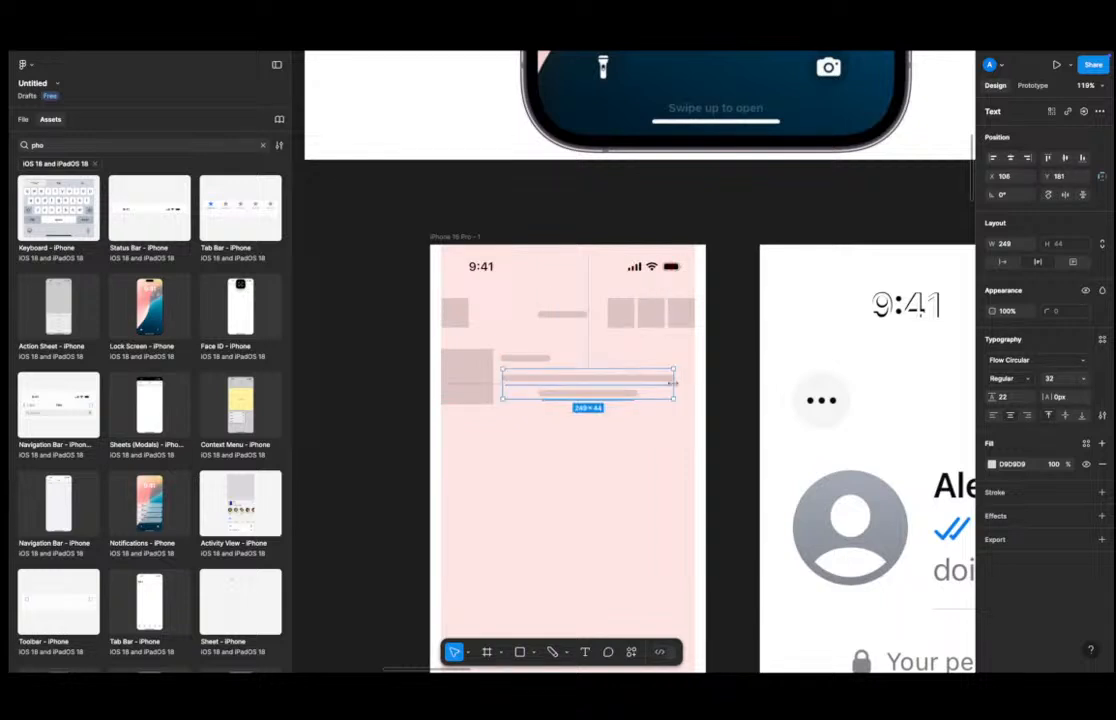
{"action": "left_click_drag", "start_coordinate": [673, 384], "coordinate": [692, 384]}
Set the text box's font size to 24.
{"action": "scroll", "coordinate": [692, 384], "scroll_direction": "down", "scroll_amount": 5}
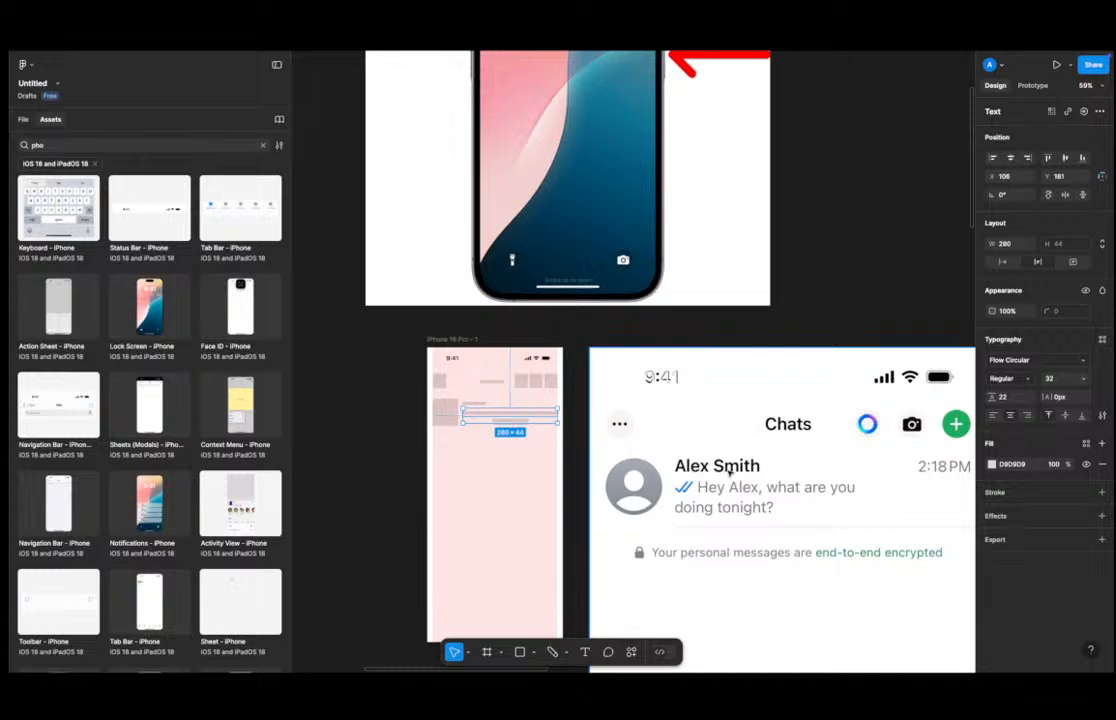
{"action": "left_click", "coordinate": [1010, 380]}
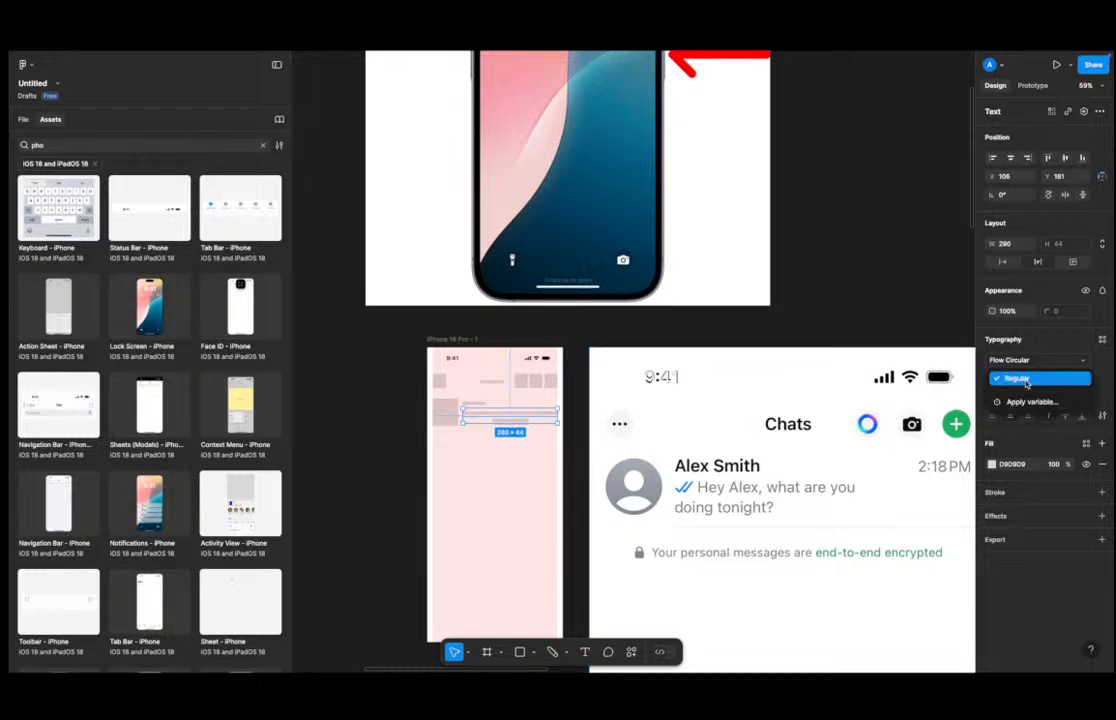
{"action": "left_click", "coordinate": [1027, 382]}
{"action": "left_click", "coordinate": [1049, 380]}
{"action": "type", "text": "24"}
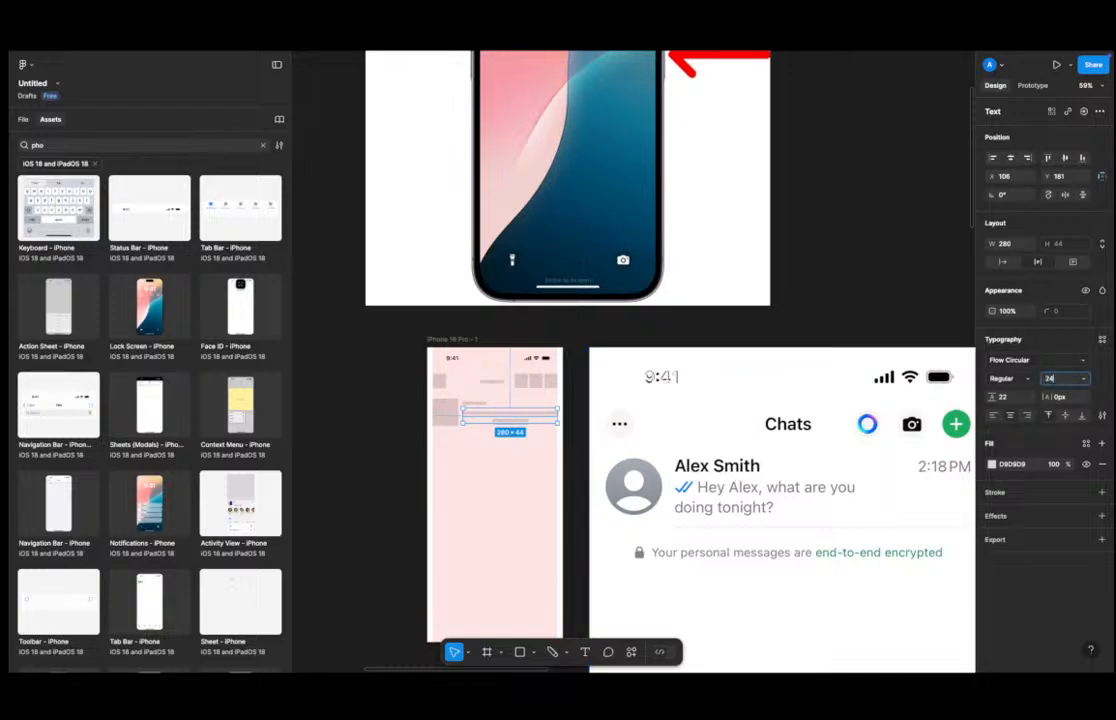
{"action": "key", "text": "Return"}
Left-align the text and set its font size to 16.
{"action": "scroll", "coordinate": [402, 378], "scroll_direction": "up", "scroll_amount": 5}
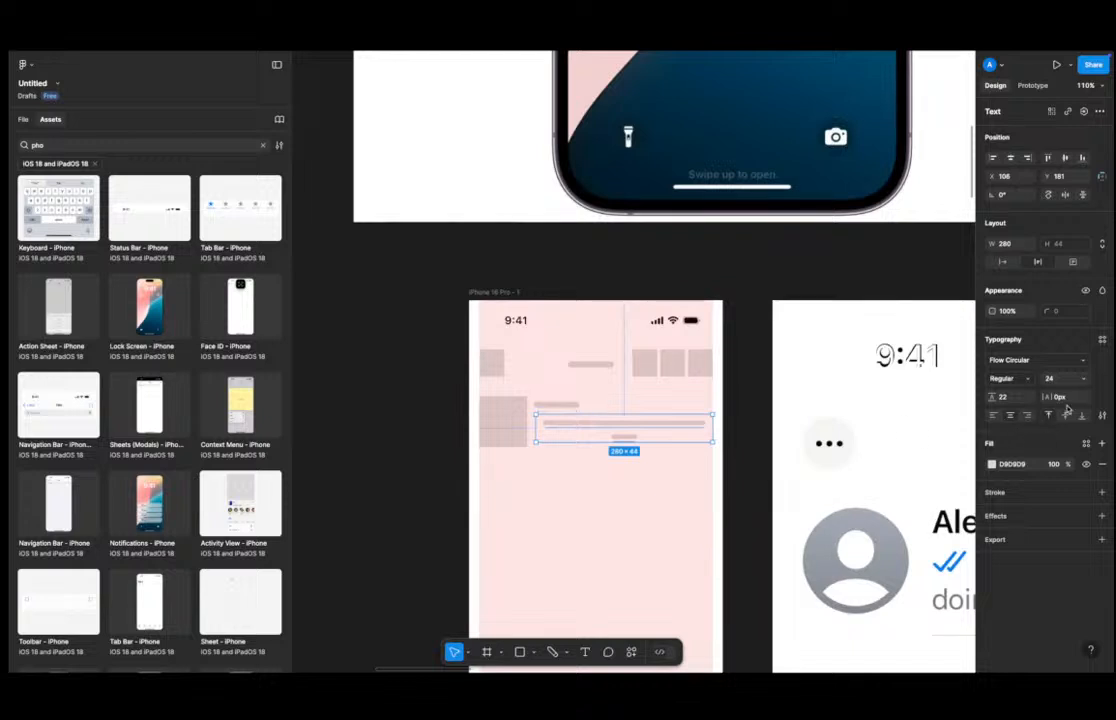
{"action": "left_click", "coordinate": [997, 419]}
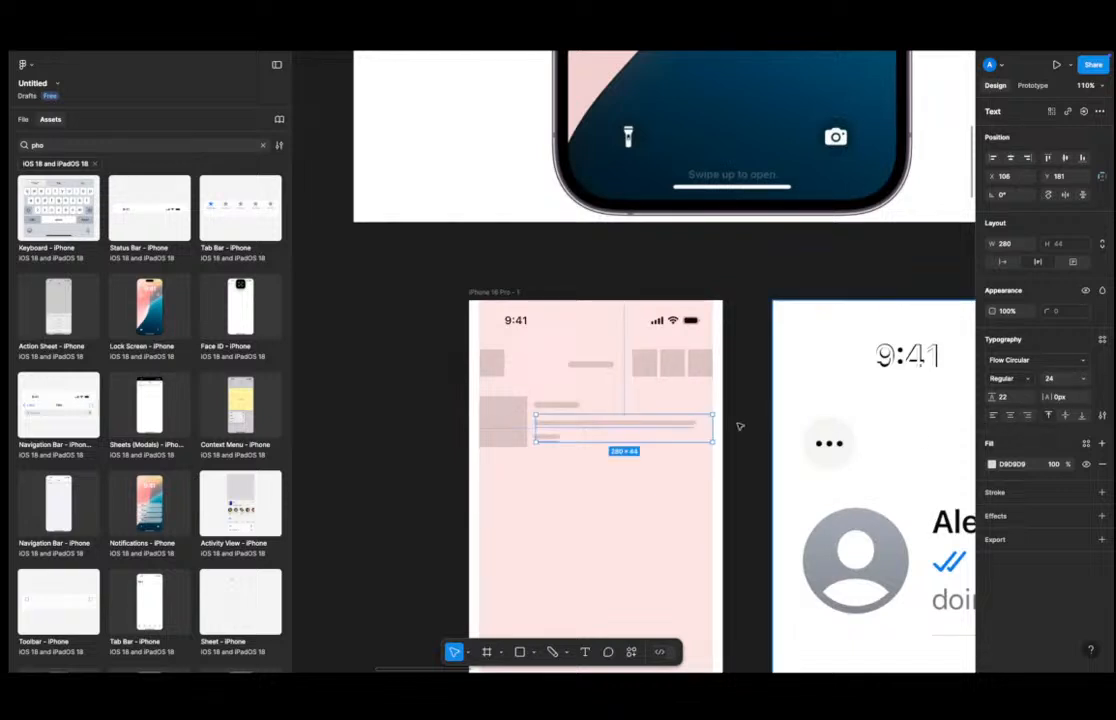
{"action": "left_click", "coordinate": [1066, 379]}
{"action": "type", "text": "16"}
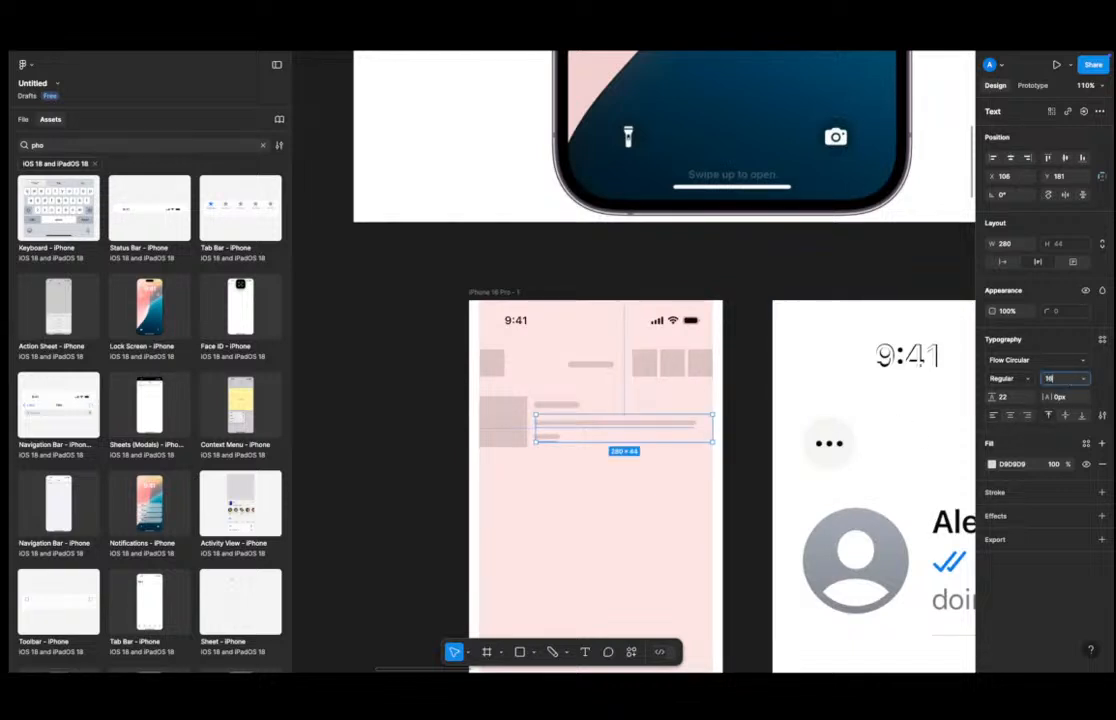
{"action": "key", "text": "Return"}
Replace the text box's content with placeholder text starting with "Recent message".
{"action": "double_click", "coordinate": [622, 423]}
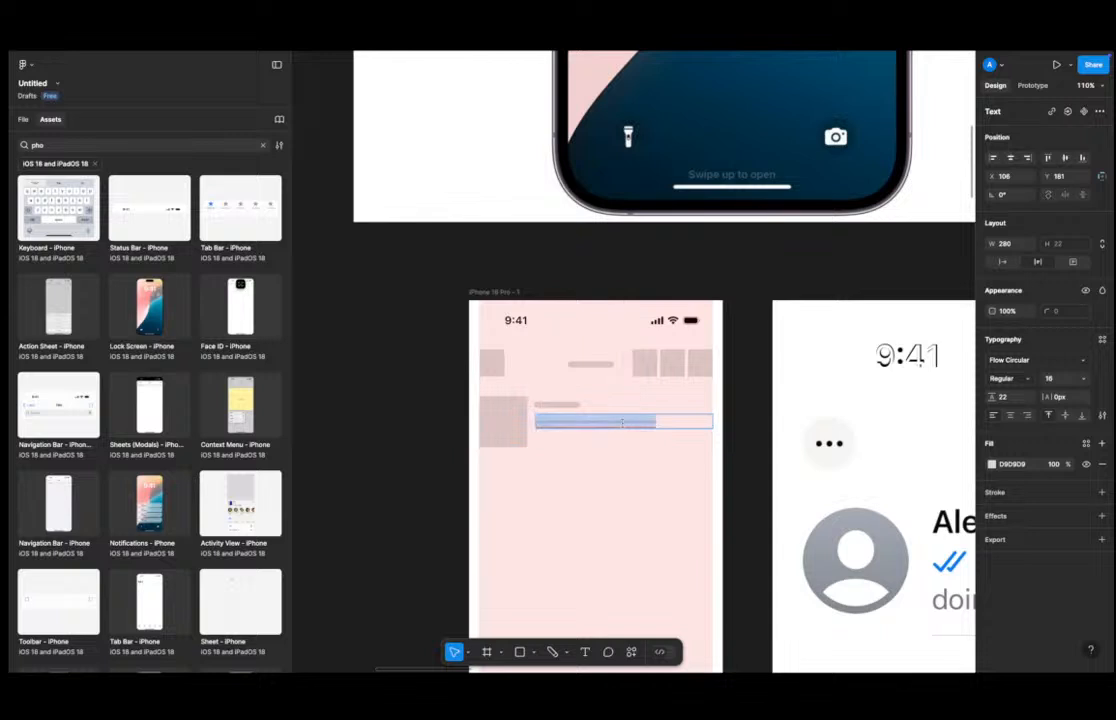
{"action": "type", "text": "Recent messagesdjfhskj df jshdfkjshd fkj shdf"}
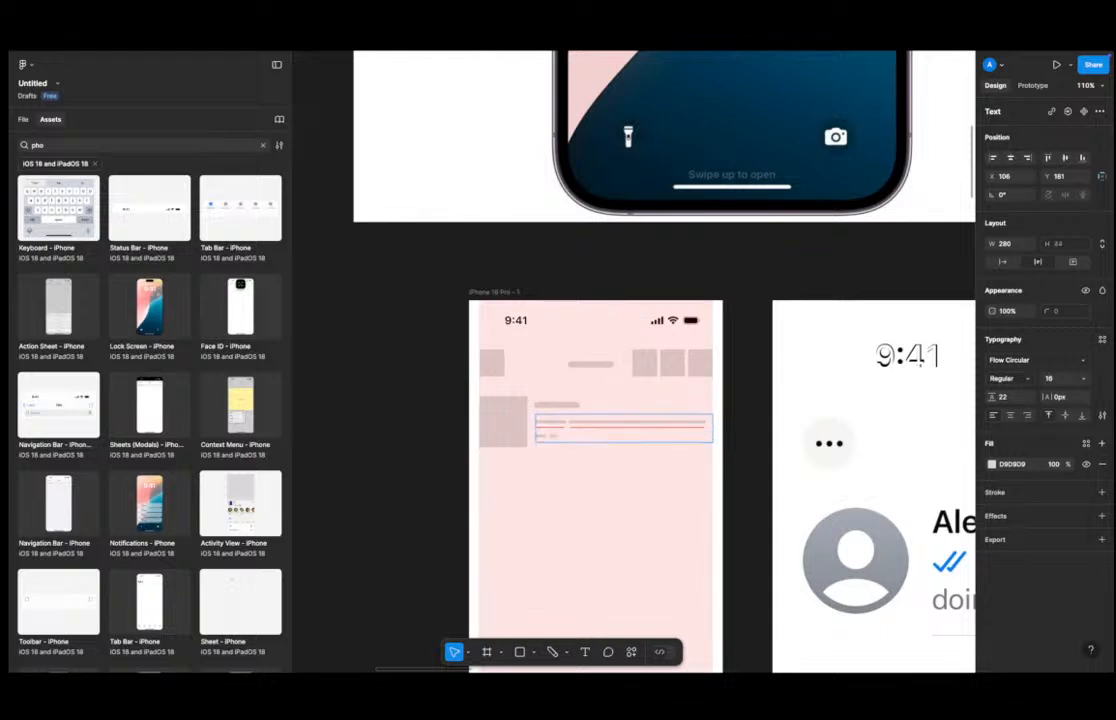
{"action": "type", "text": " skjdhf kjshd fk"}
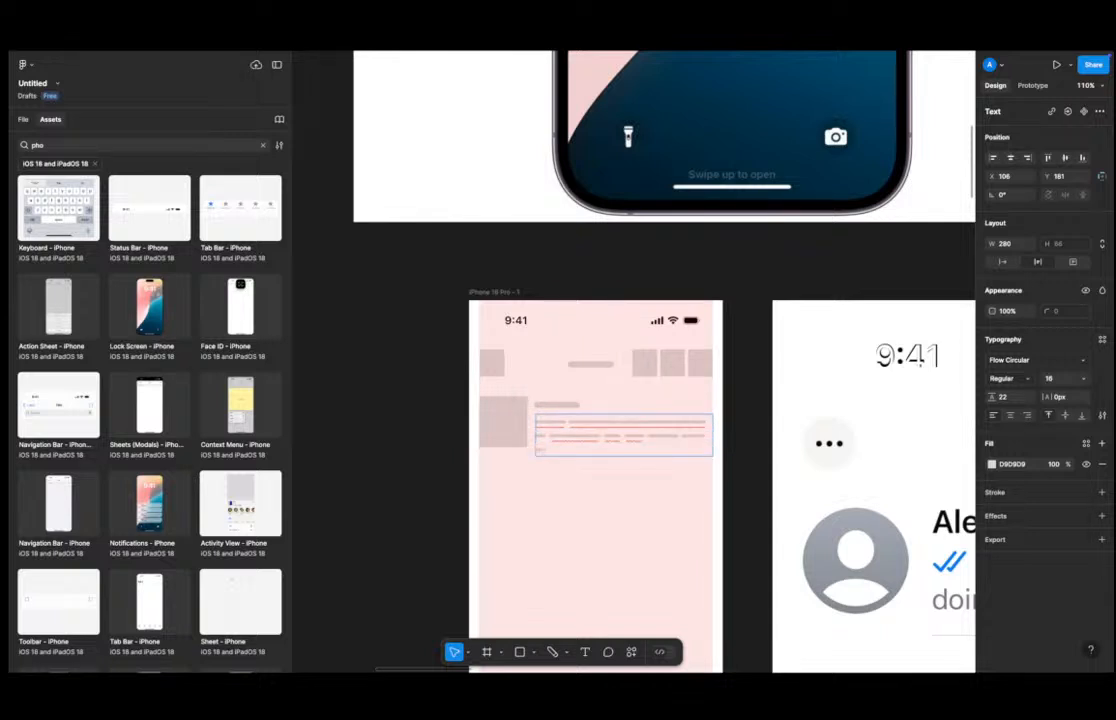
{"action": "key", "text": "Escape"}
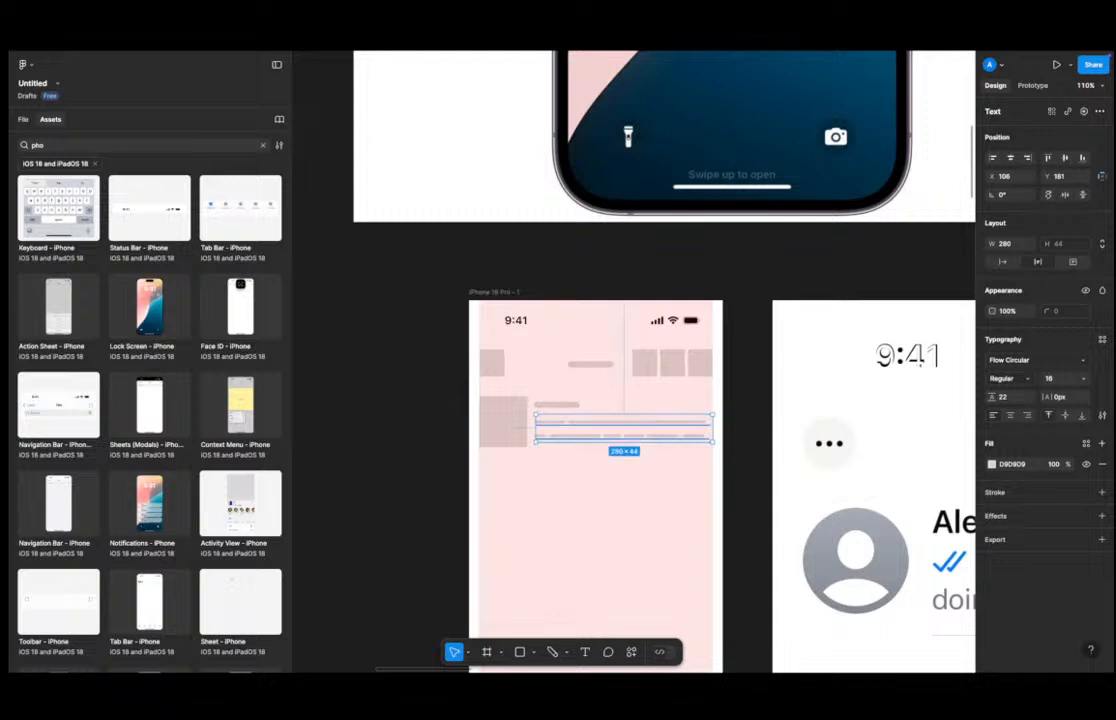
Paste the copied placeholder text into the message text box beside the avatar and delete its last two characters.
{"action": "key", "text": "Escape"}
{"action": "scroll", "coordinate": [704, 367], "scroll_direction": "up", "scroll_amount": 2}
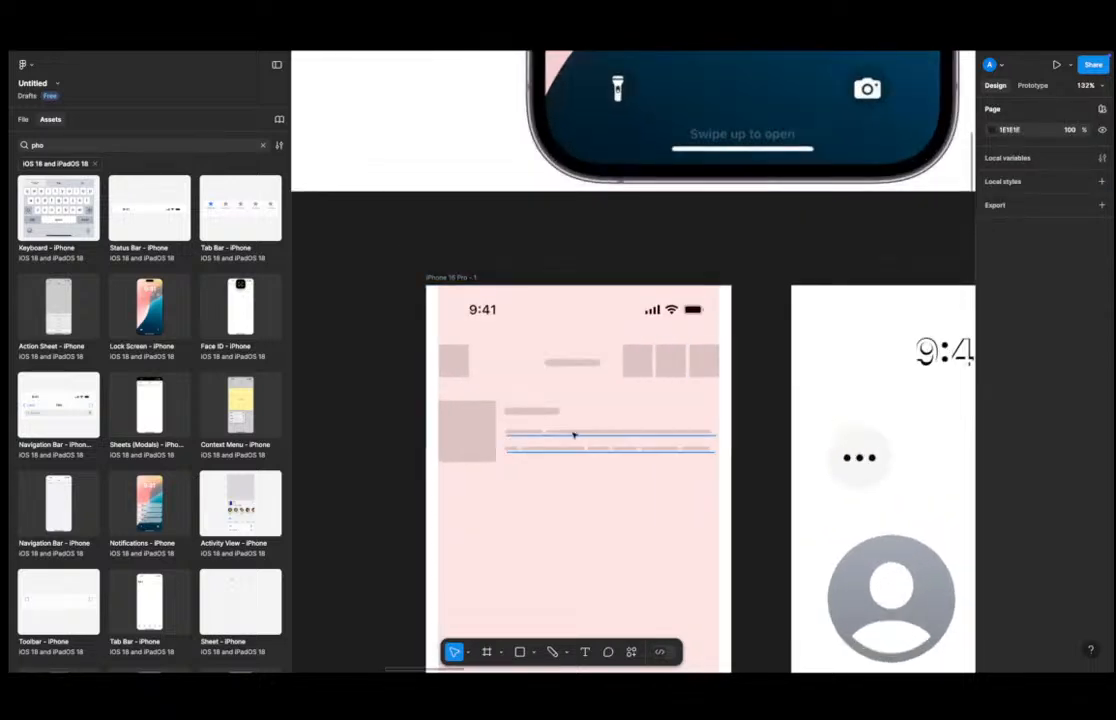
{"action": "left_click", "coordinate": [604, 433]}
{"action": "double_click", "coordinate": [604, 433]}
{"action": "left_click", "coordinate": [614, 432]}
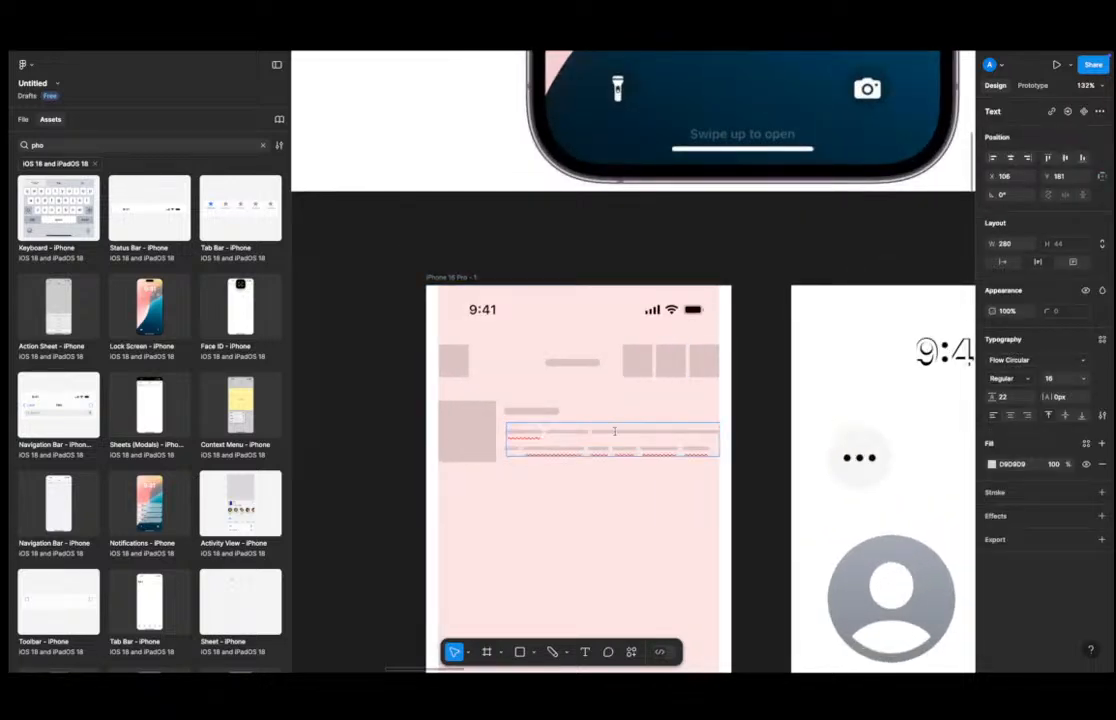
{"action": "key", "text": "ctrl+v"}
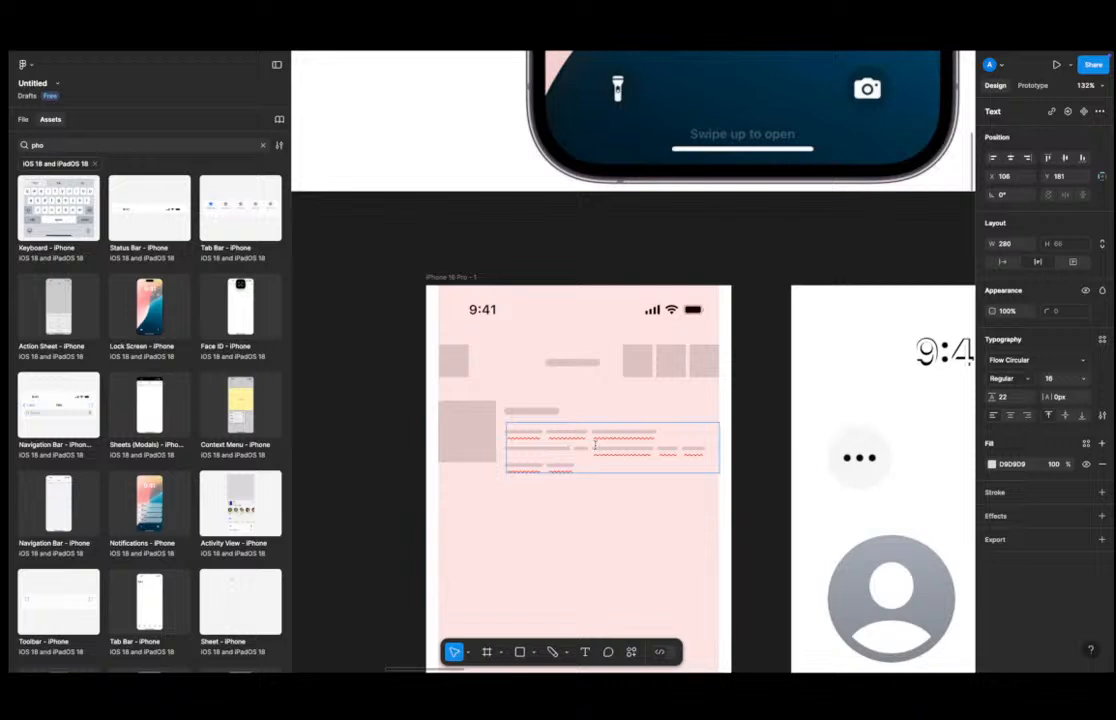
{"action": "key", "text": "BackSpace"}
{"action": "key", "text": "BackSpace"}
{"action": "key", "text": "Escape"}
{"action": "key", "text": "Escape"}
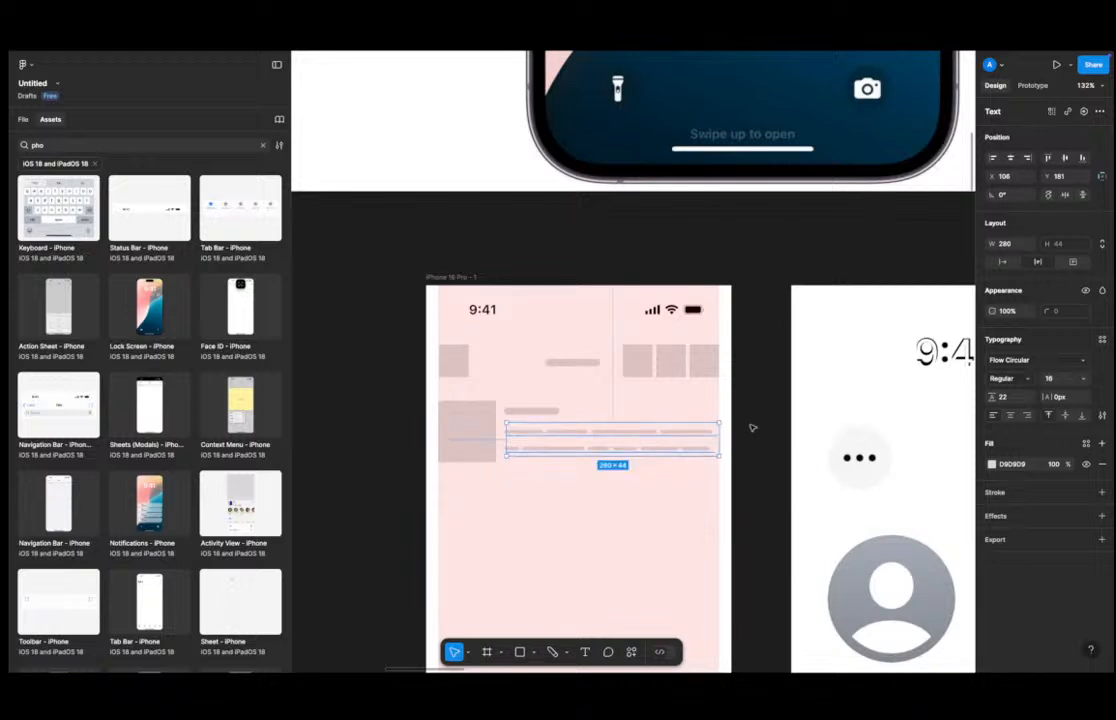
Select the avatar square and set its corner radius to 42 to make it round.
{"action": "scroll", "coordinate": [752, 426], "scroll_direction": "down", "scroll_amount": 5}
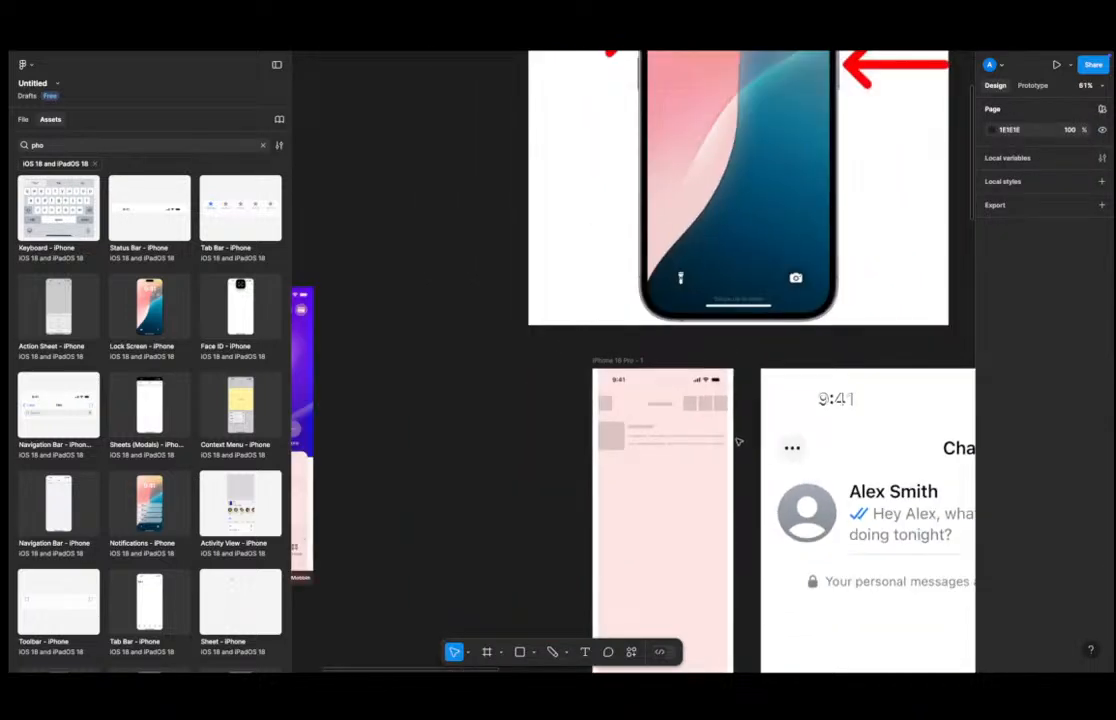
{"action": "key", "text": "r"}
{"action": "left_click_drag", "start_coordinate": [598, 422], "coordinate": [624, 450]}
{"action": "left_click", "coordinate": [1058, 292]}
{"action": "type", "text": "20"}
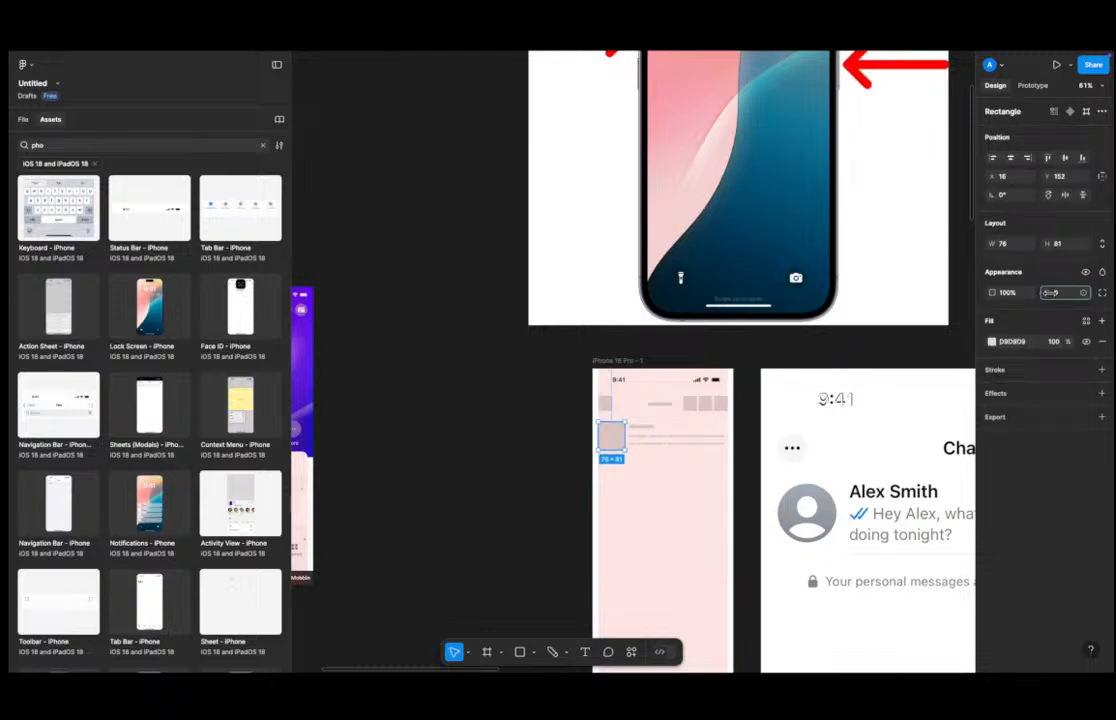
{"action": "left_click_drag", "start_coordinate": [278, 302], "coordinate": [425, 304]}
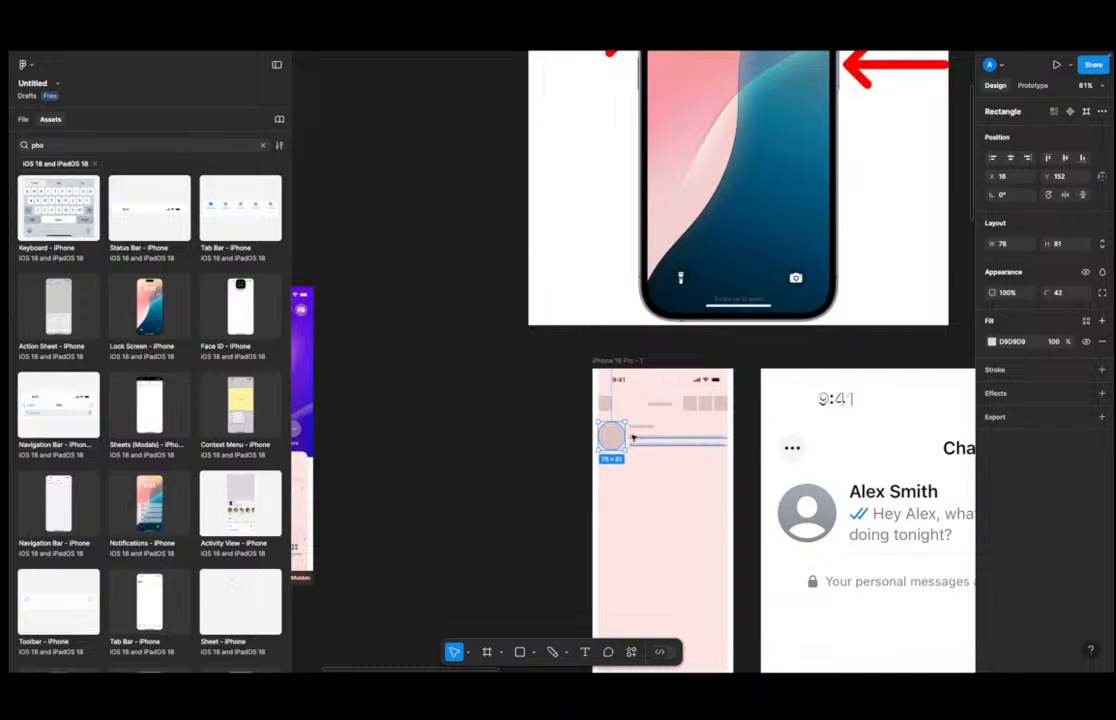
{"action": "scroll", "coordinate": [634, 436], "scroll_direction": "up", "scroll_amount": 5}
{"action": "scroll", "coordinate": [650, 432], "scroll_direction": "right", "scroll_amount": 2}
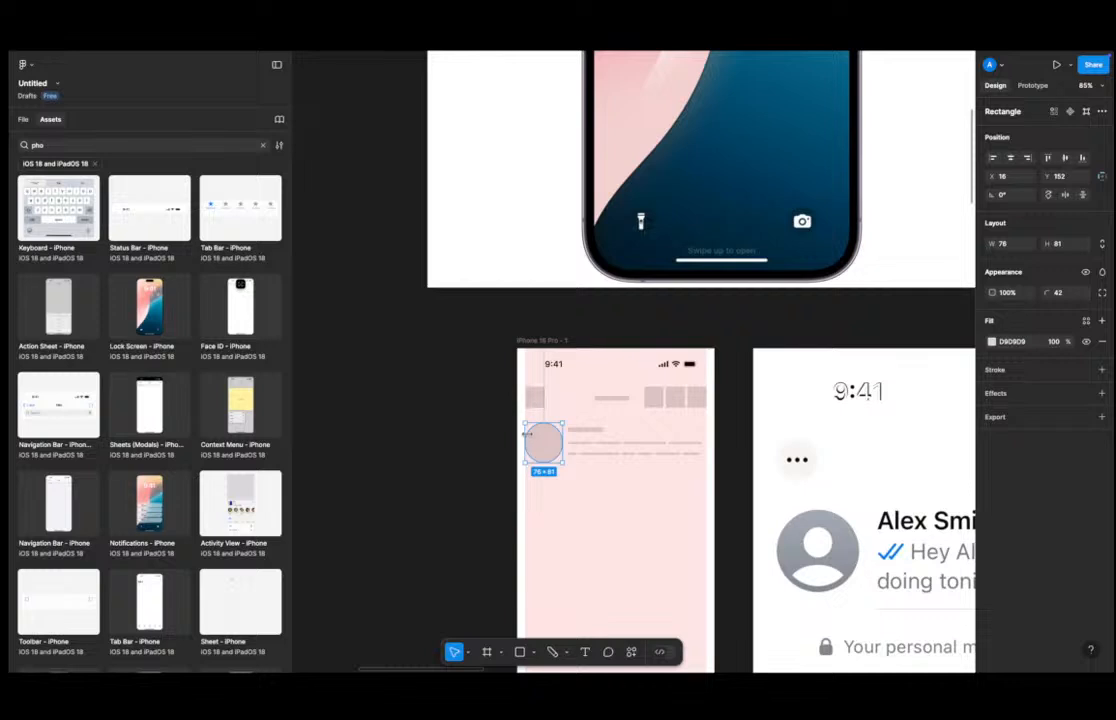
{"action": "left_click", "coordinate": [520, 652]}
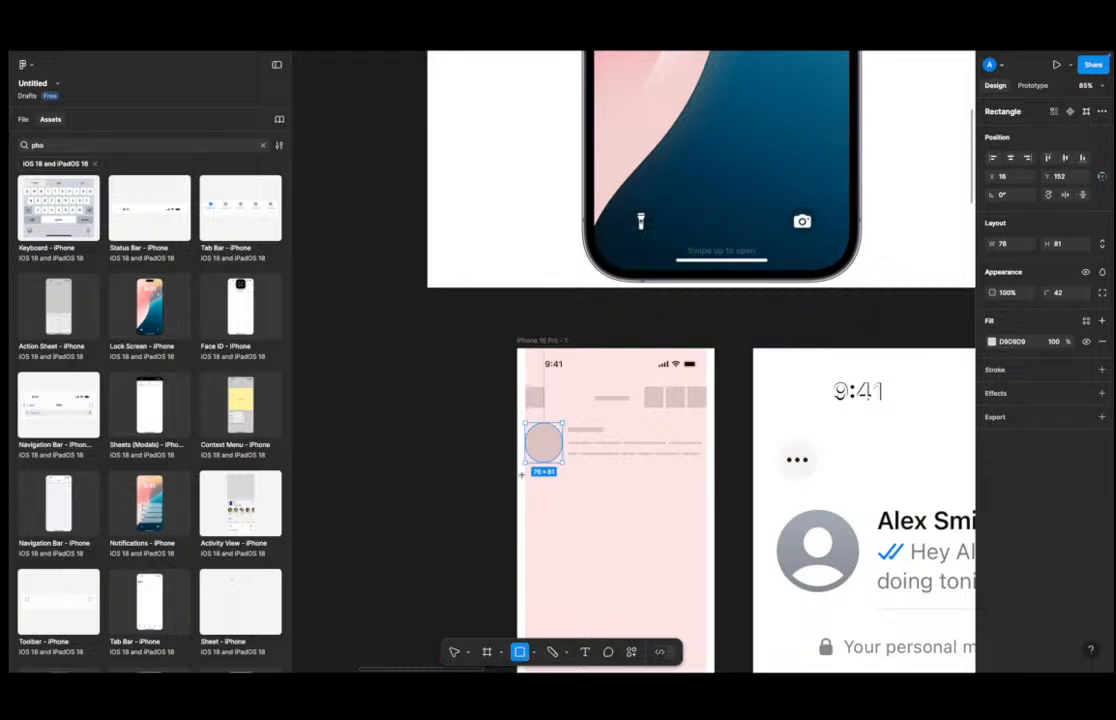
{"action": "left_click_drag", "start_coordinate": [530, 476], "coordinate": [589, 540]}
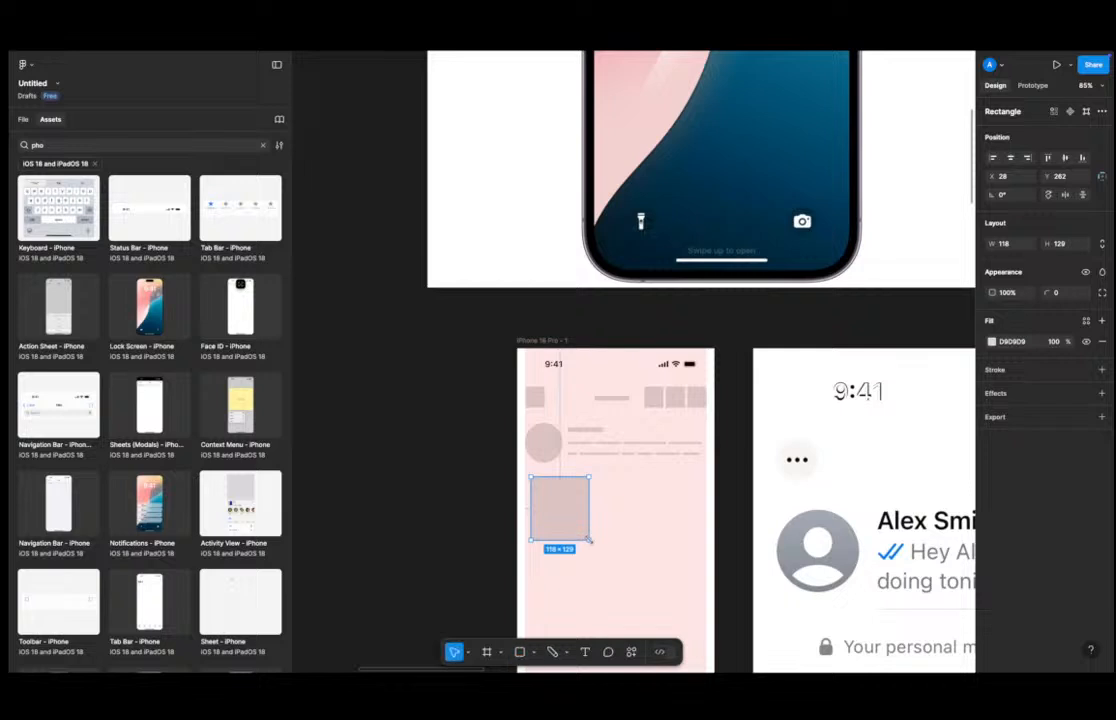
{"action": "key", "text": "Delete"}
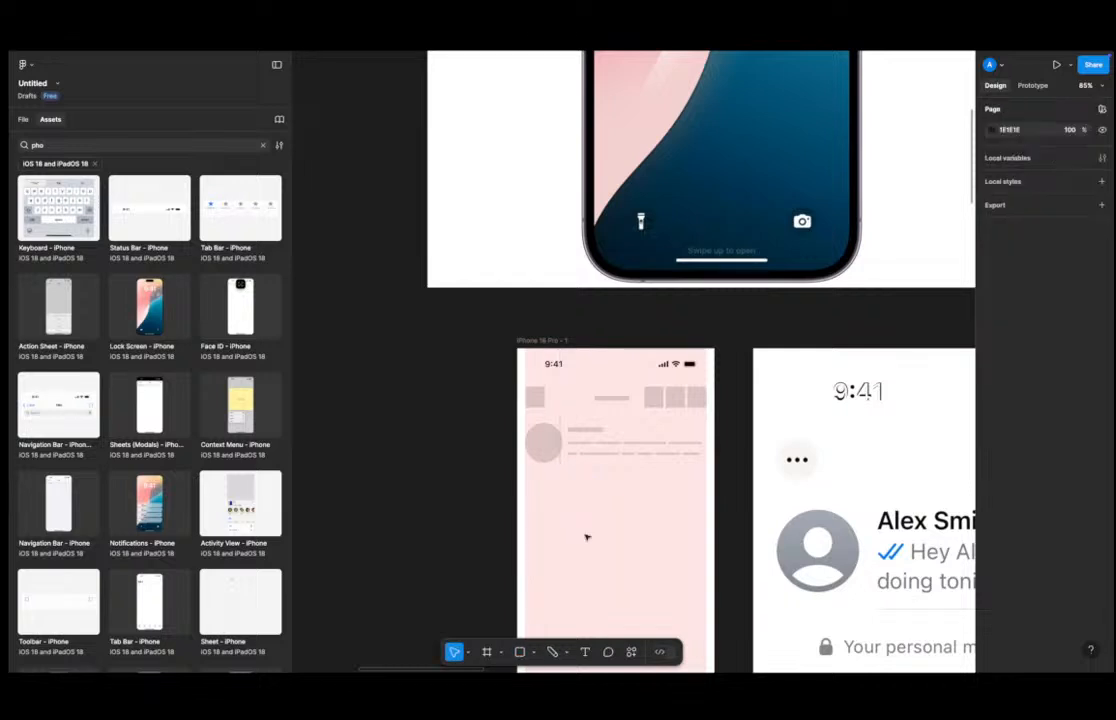
{"action": "key", "text": "r"}
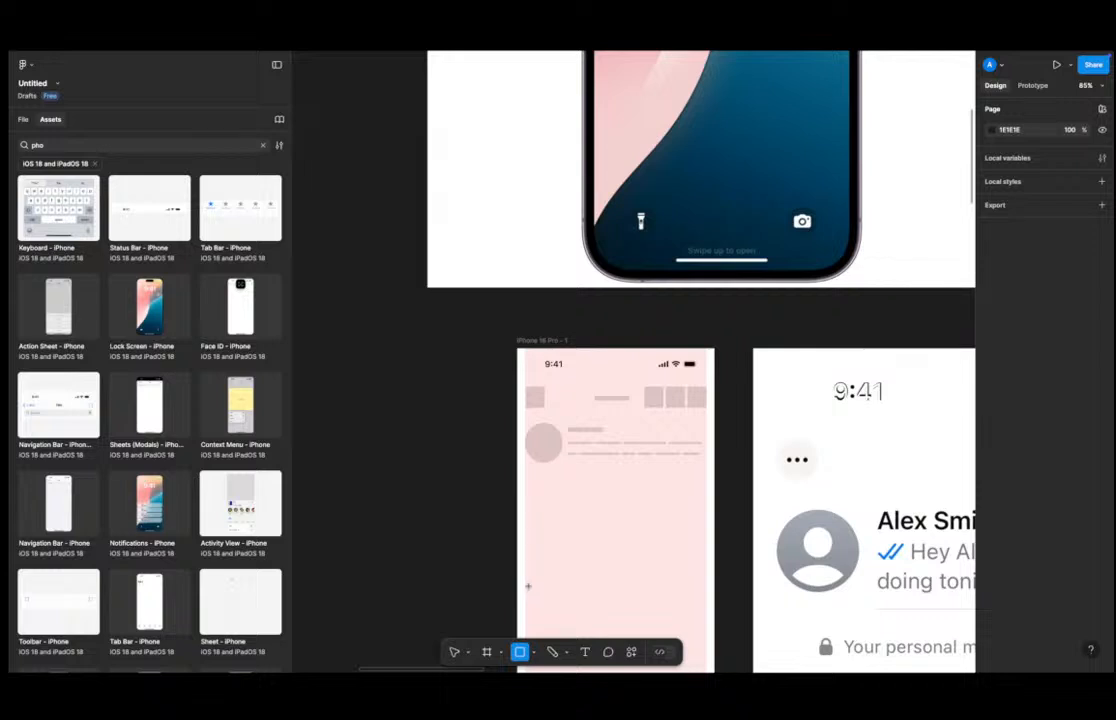
{"action": "left_click", "coordinate": [455, 652]}
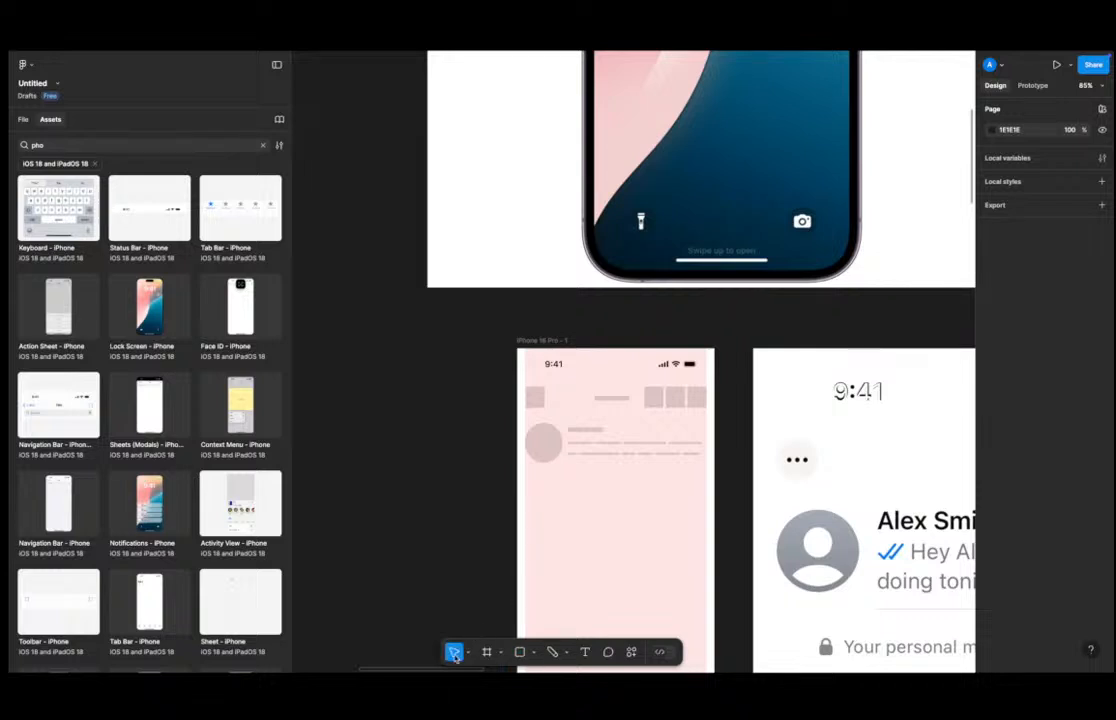
{"action": "left_click", "coordinate": [487, 653]}
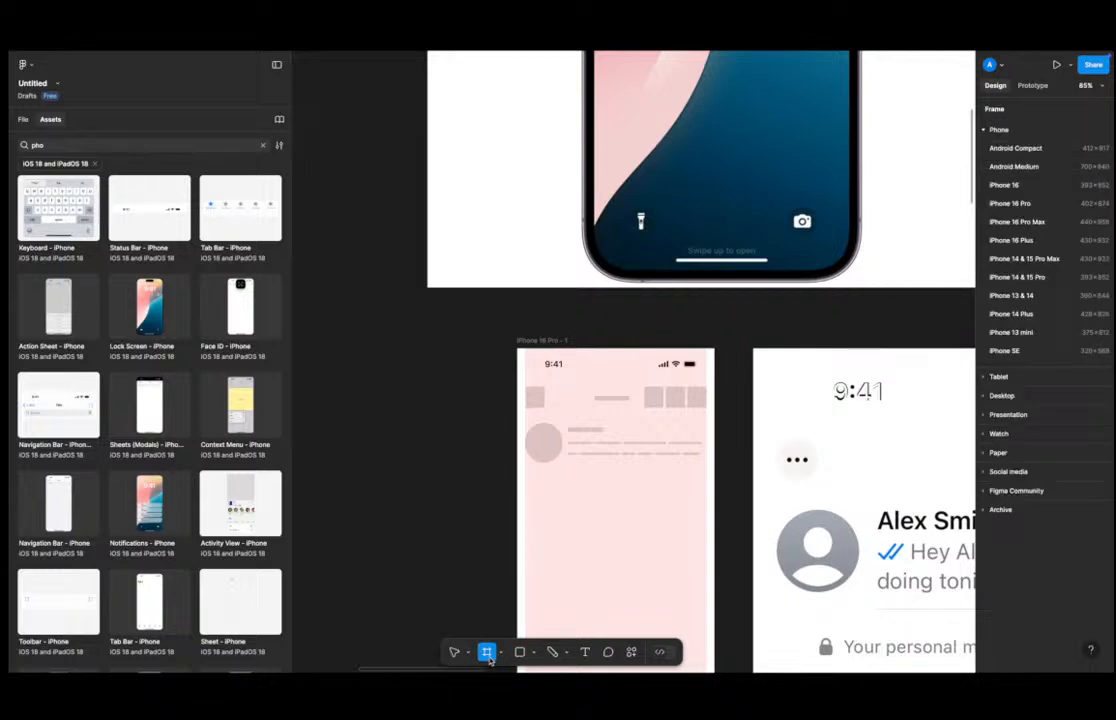
{"action": "left_click", "coordinate": [520, 653]}
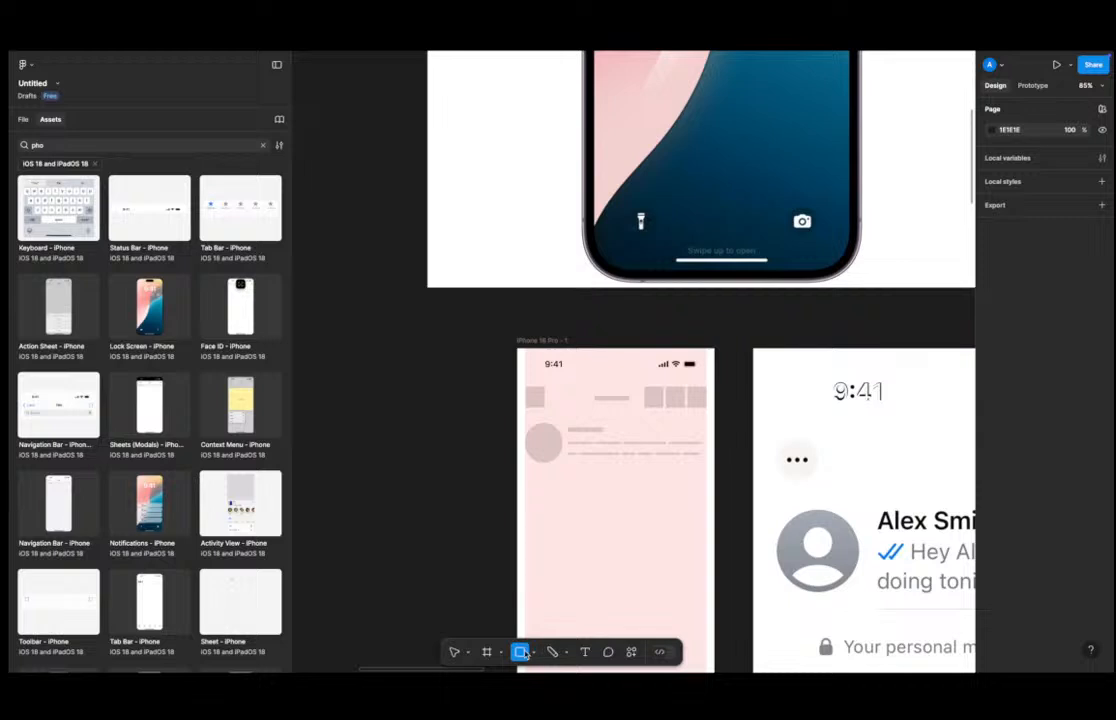
{"action": "left_click", "coordinate": [552, 652]}
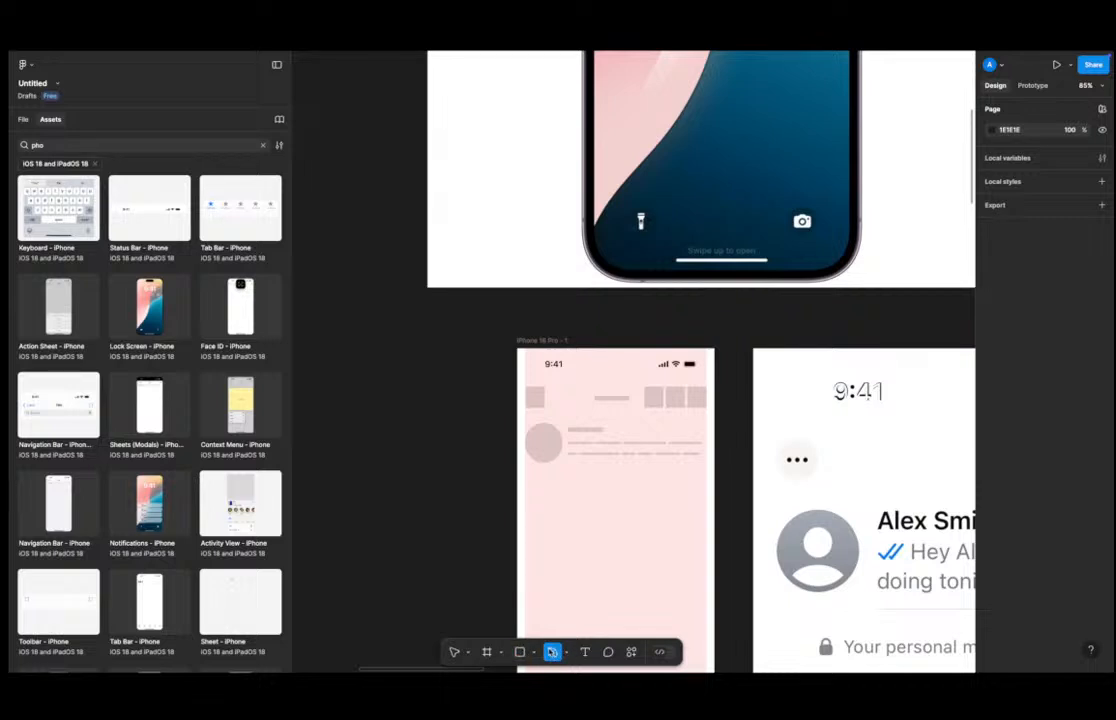
{"action": "left_click", "coordinate": [585, 652]}
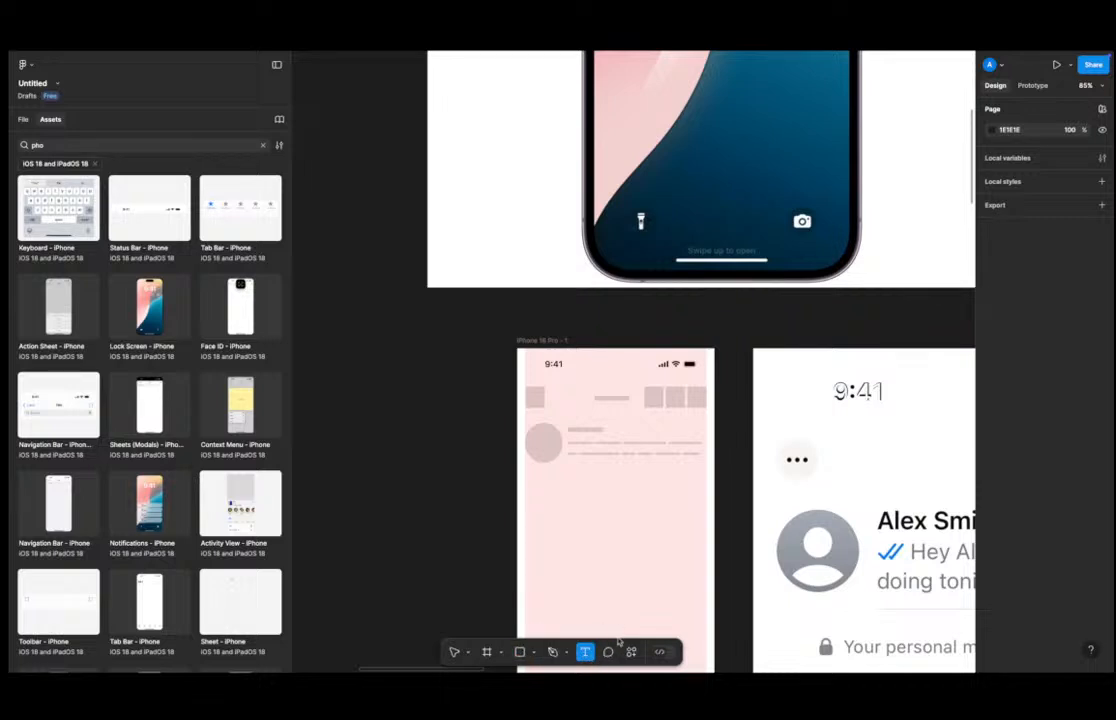
{"action": "left_click", "coordinate": [609, 652]}
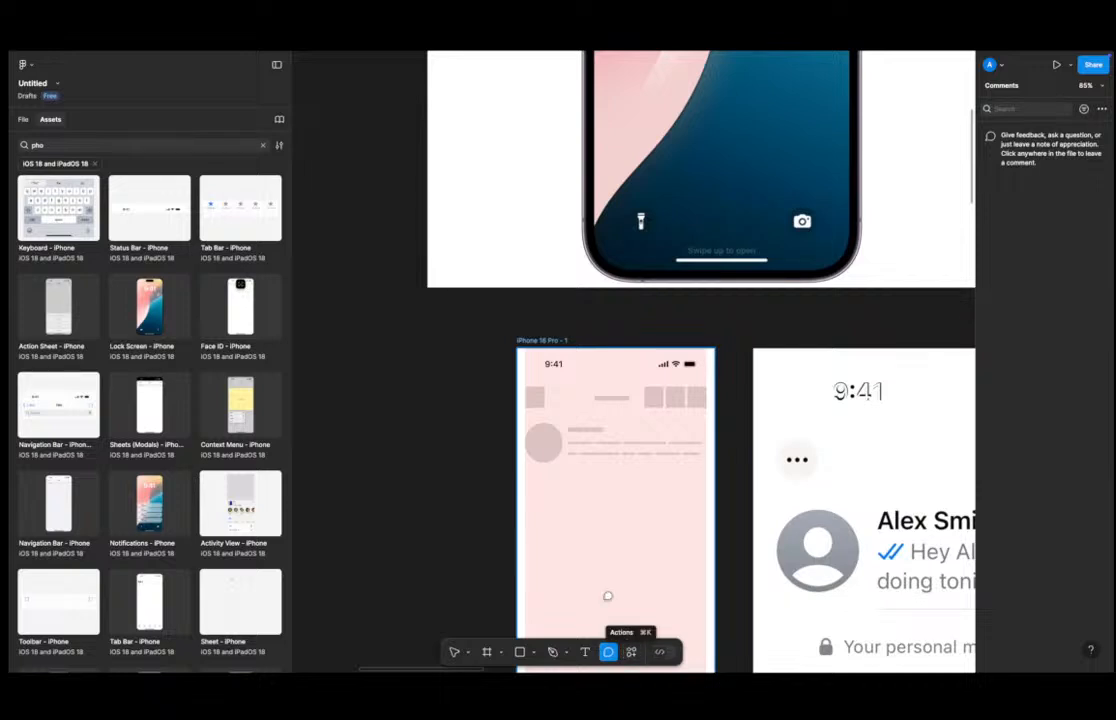
{"action": "key", "text": "Escape"}
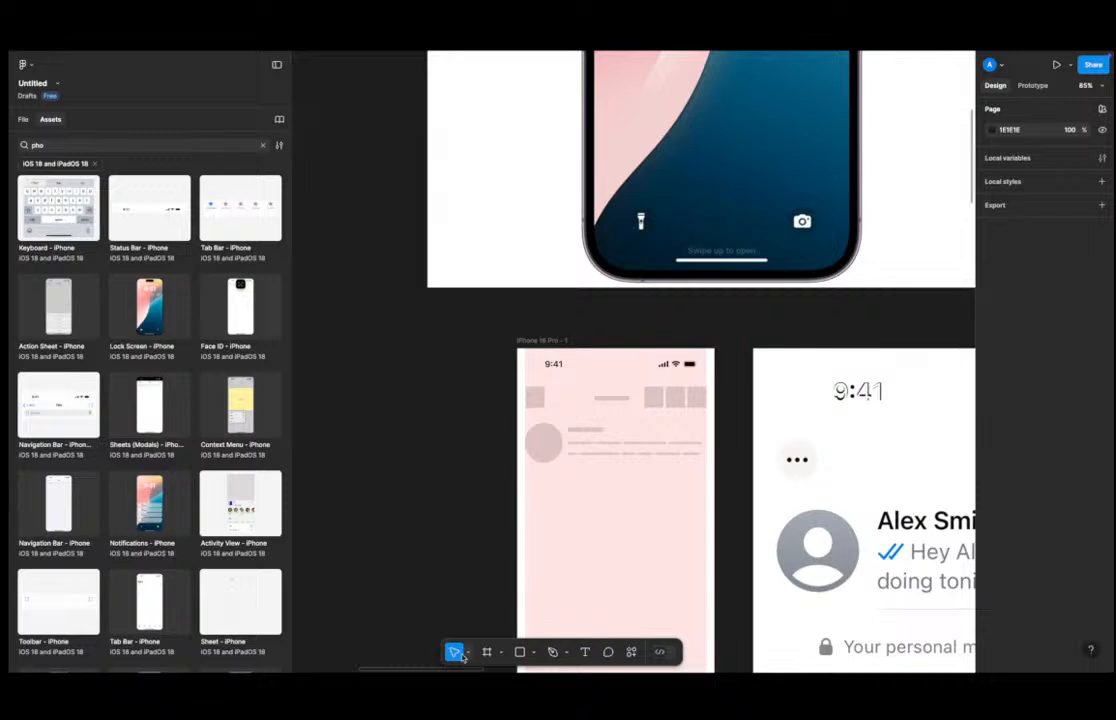
{"action": "left_click", "coordinate": [543, 440]}
{"action": "scroll", "coordinate": [543, 440], "scroll_direction": "up", "scroll_amount": 5}
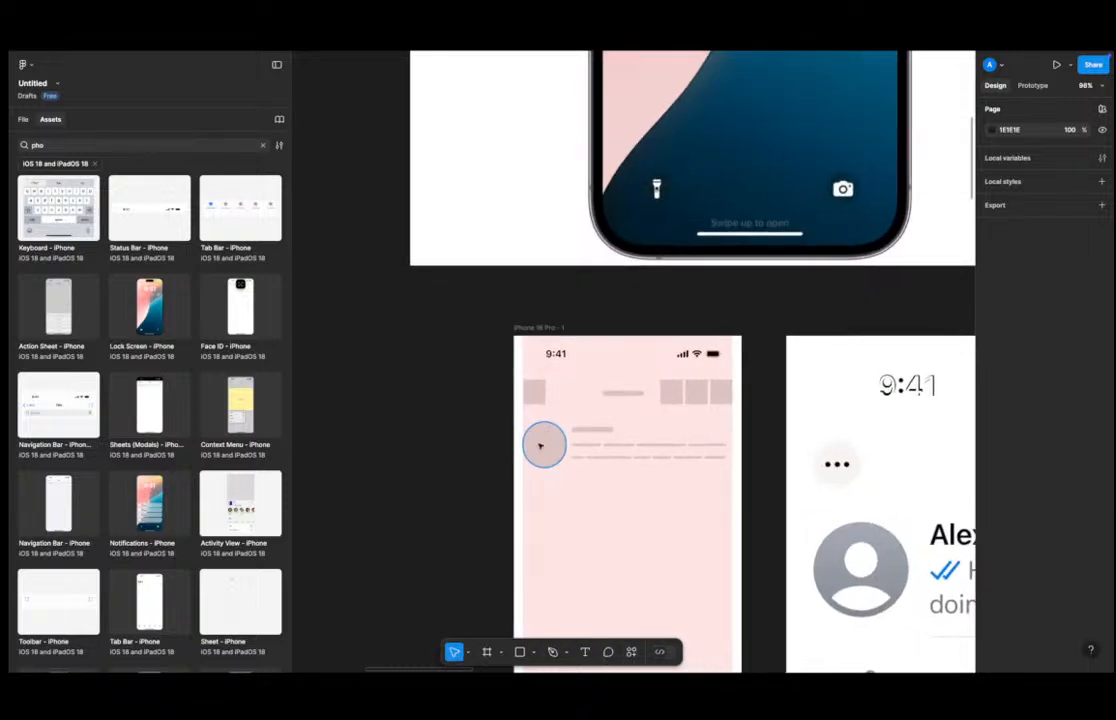
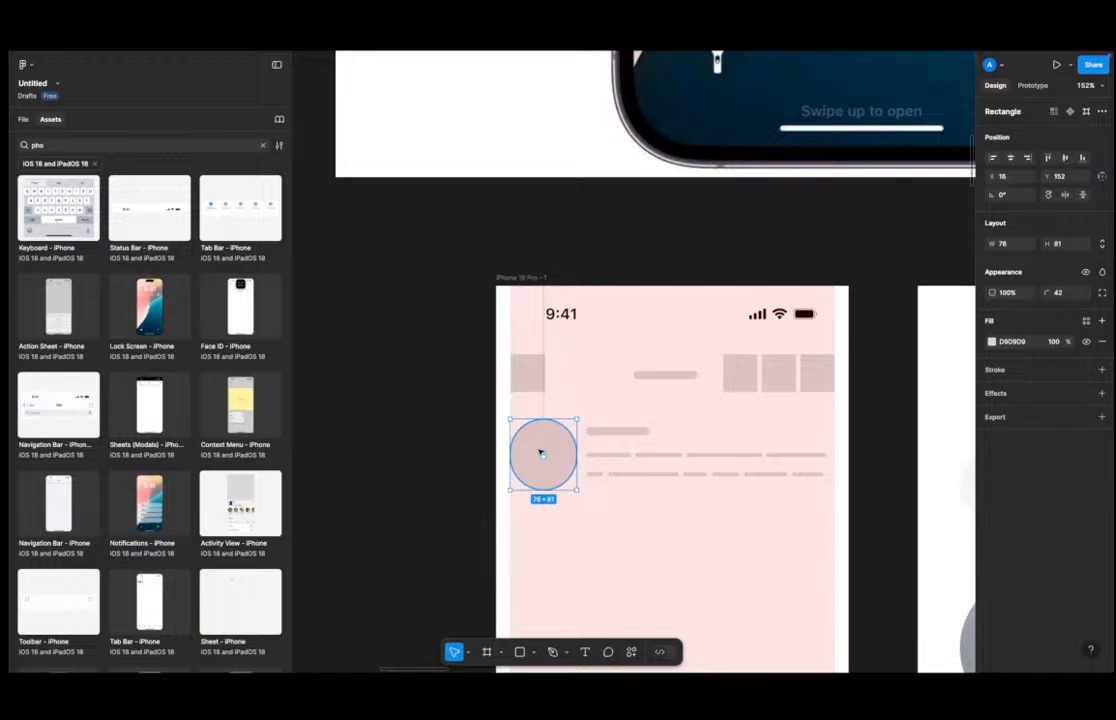
Try reshaping the avatar's corner radius directly on the canvas at a closer zoom.
{"action": "left_click_drag", "start_coordinate": [543, 457], "coordinate": [598, 590]}
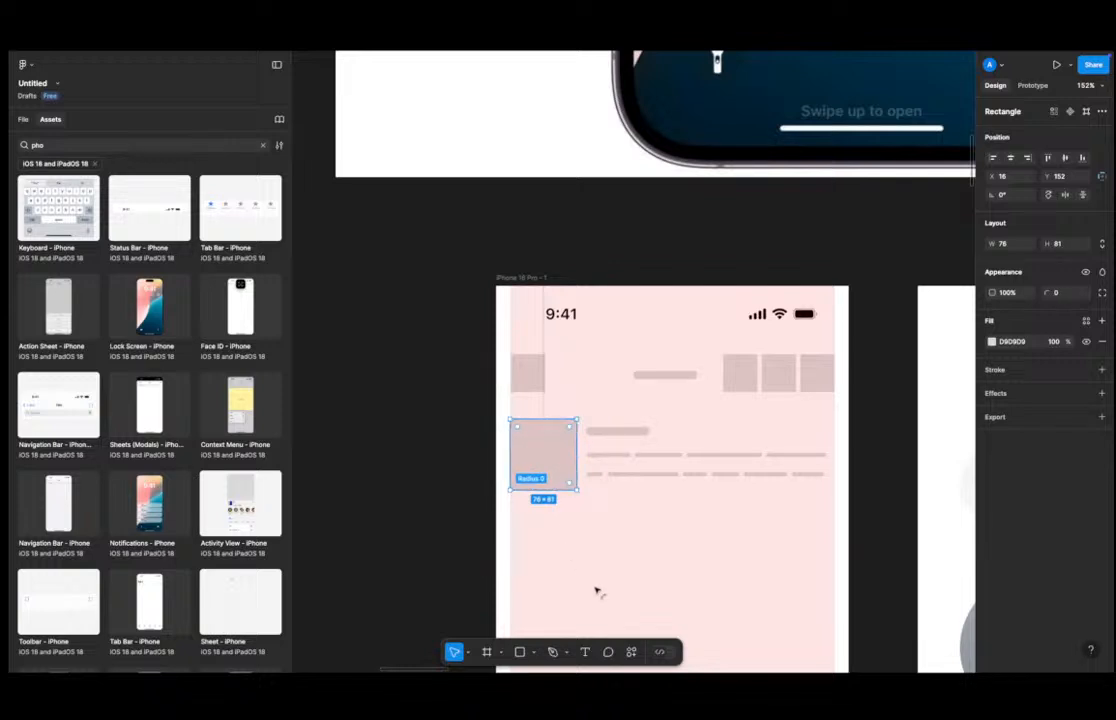
{"action": "left_click", "coordinate": [618, 580]}
{"action": "left_click", "coordinate": [567, 479]}
{"action": "scroll", "coordinate": [545, 421], "scroll_direction": "up", "scroll_amount": 5}
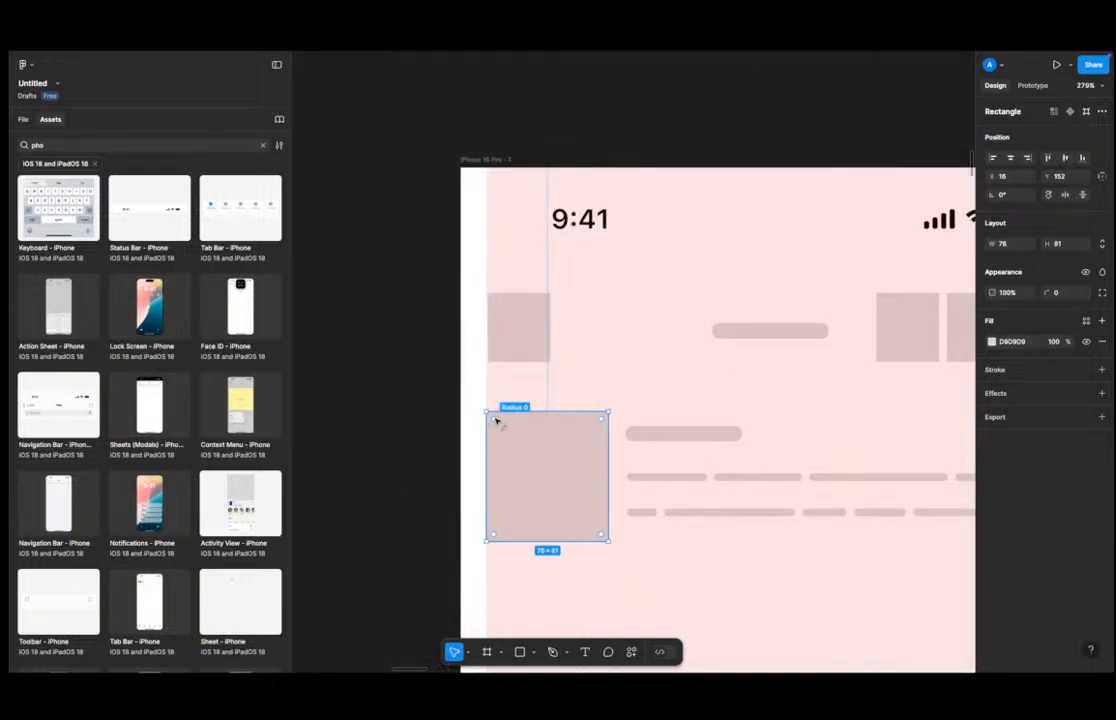
{"action": "left_click", "coordinate": [611, 388]}
{"action": "left_click", "coordinate": [540, 447]}
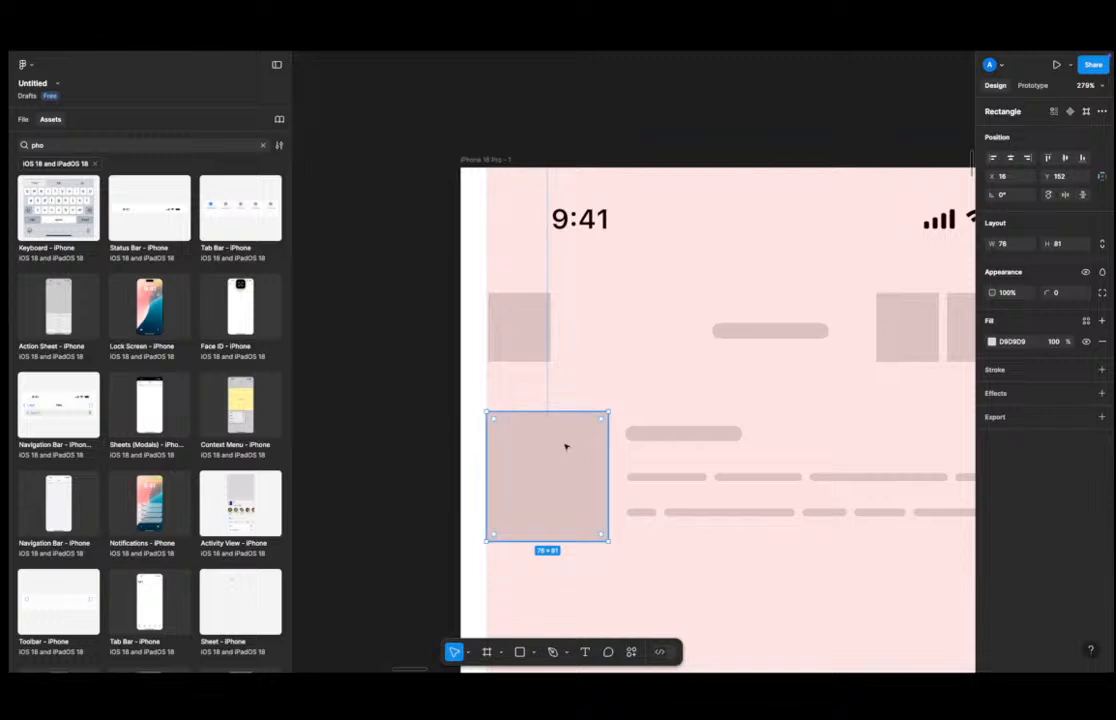
{"action": "left_click_drag", "start_coordinate": [501, 421], "coordinate": [585, 477]}
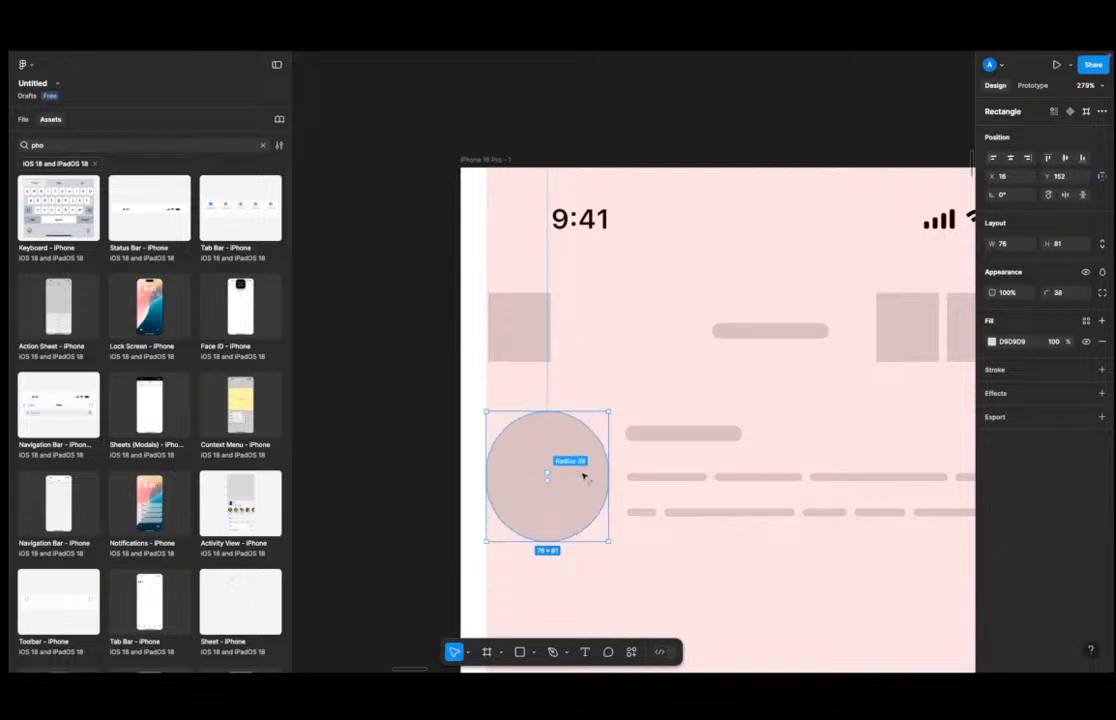
{"action": "key", "text": "ctrl+z"}
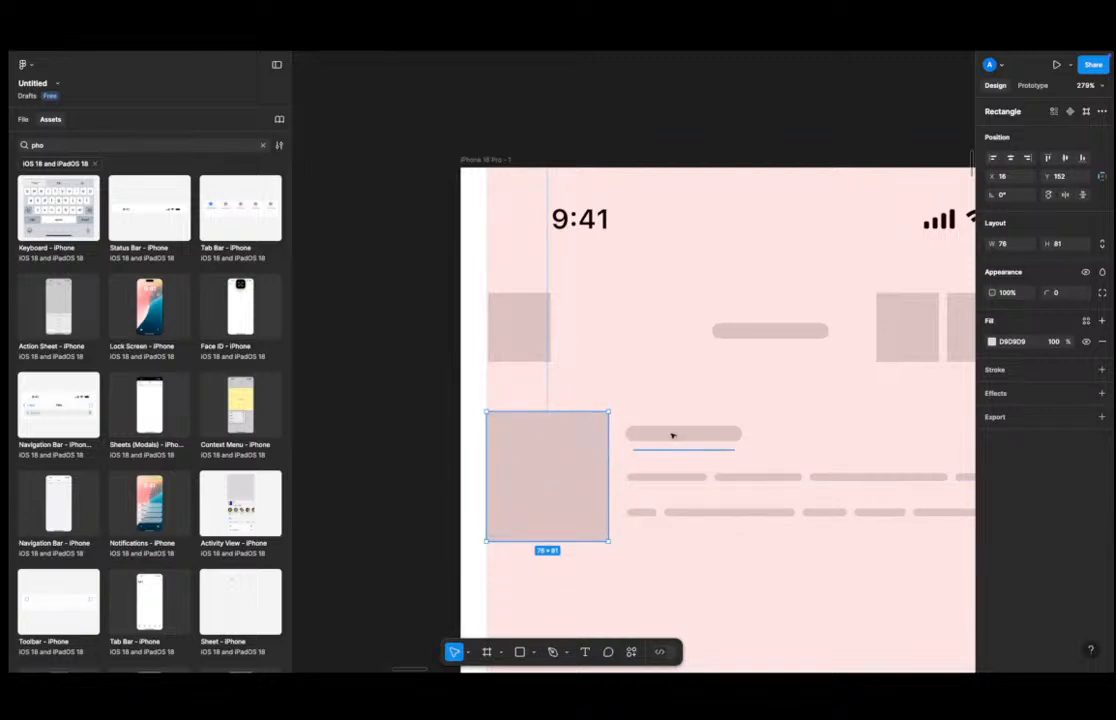
Set the avatar's corner radius to 51 and its size to 80 by 80.
{"action": "left_click_drag", "start_coordinate": [1046, 292], "coordinate": [1023, 281]}
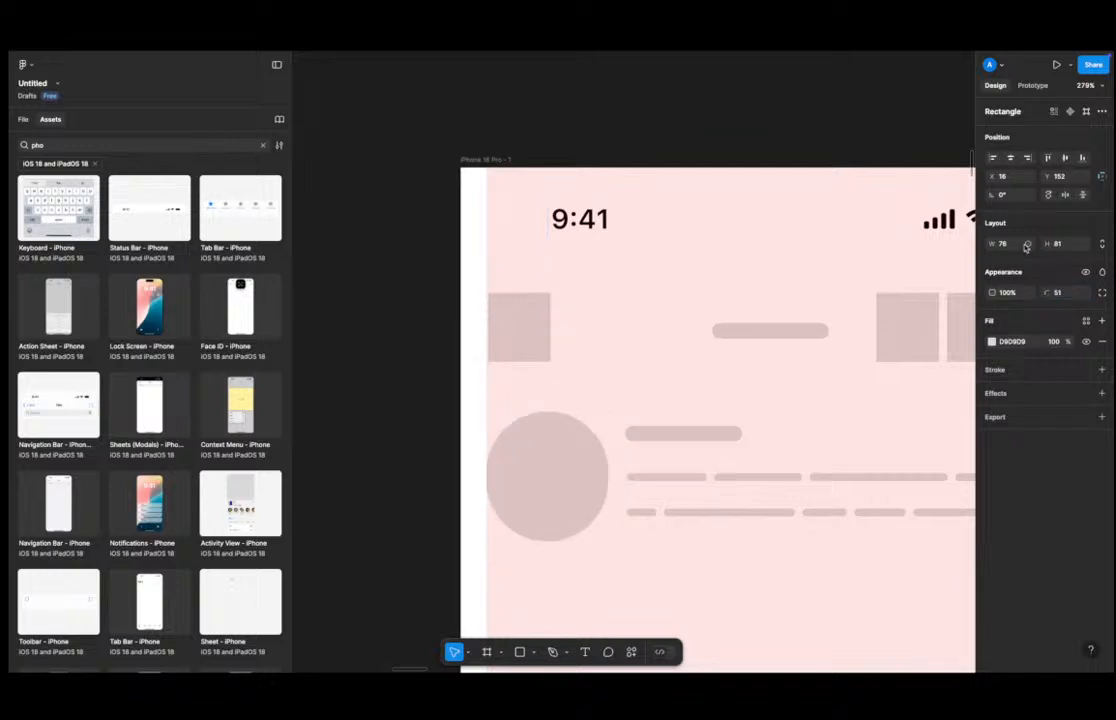
{"action": "left_click", "coordinate": [1009, 246]}
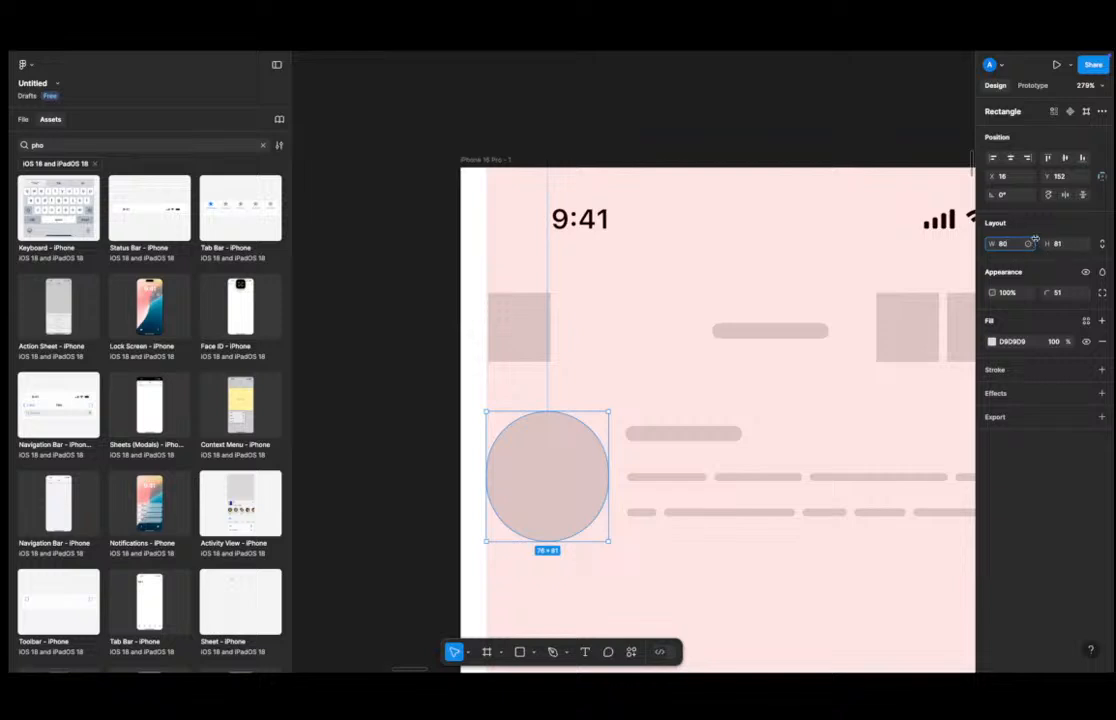
{"action": "left_click", "coordinate": [1060, 244]}
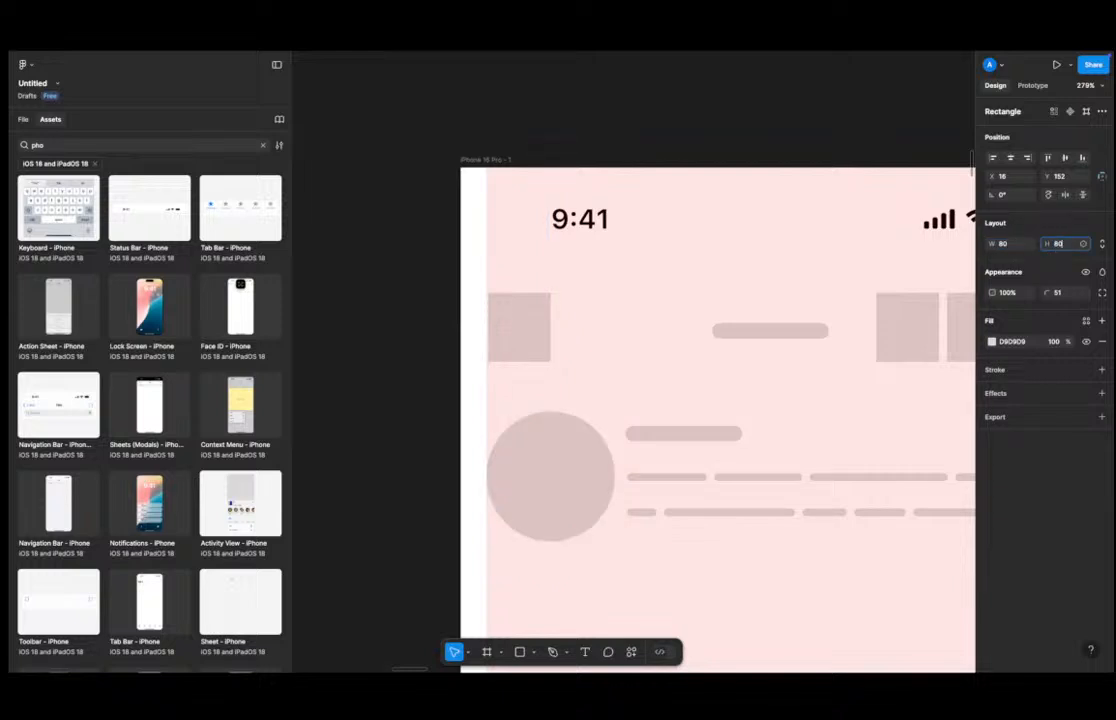
{"action": "type", "text": "80"}
{"action": "key", "text": "Return"}
{"action": "left_click", "coordinate": [610, 364]}
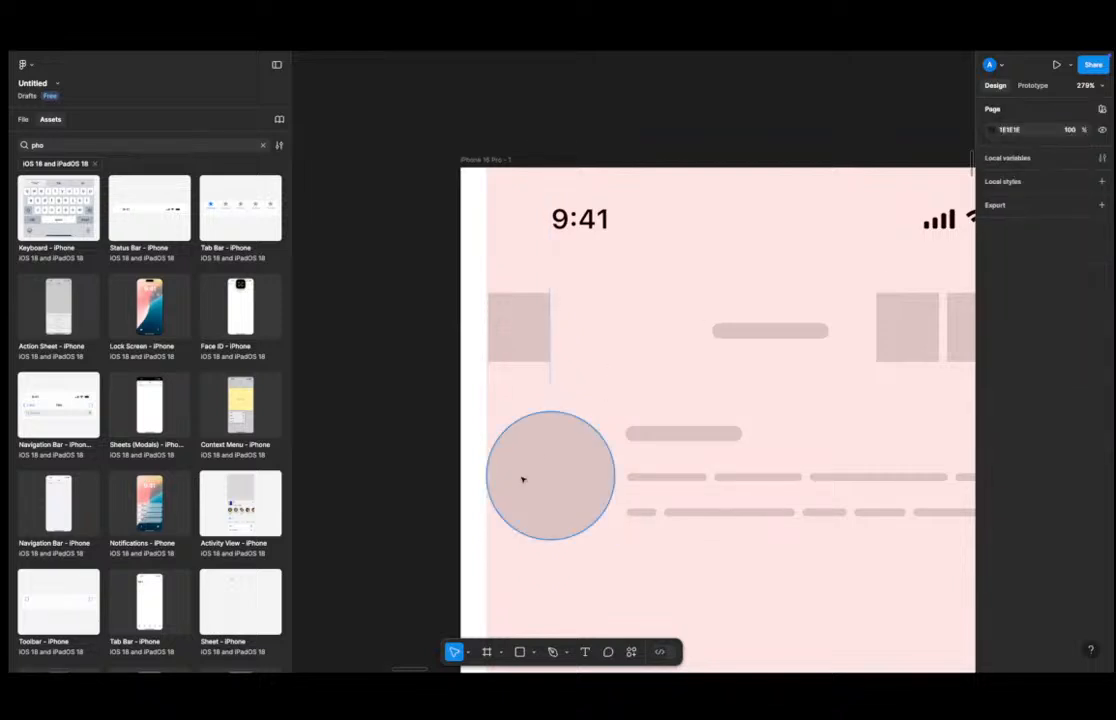
{"action": "scroll", "coordinate": [522, 480], "scroll_direction": "down", "scroll_amount": 5}
{"action": "left_click", "coordinate": [534, 652]}
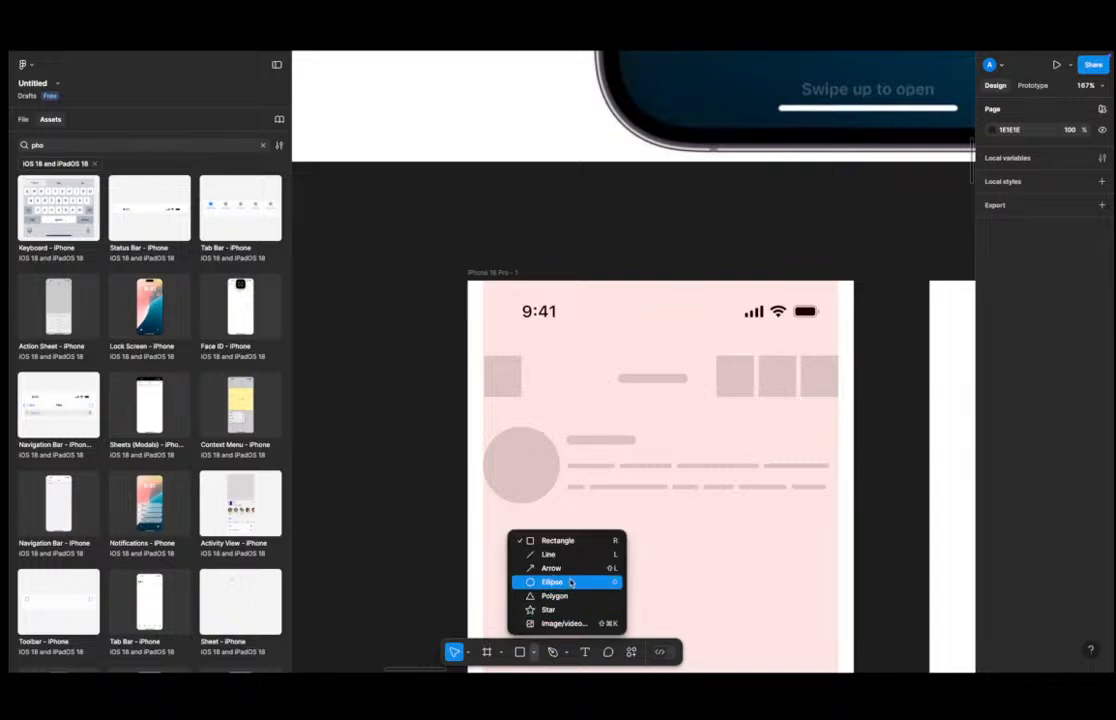
{"action": "left_click", "coordinate": [443, 543]}
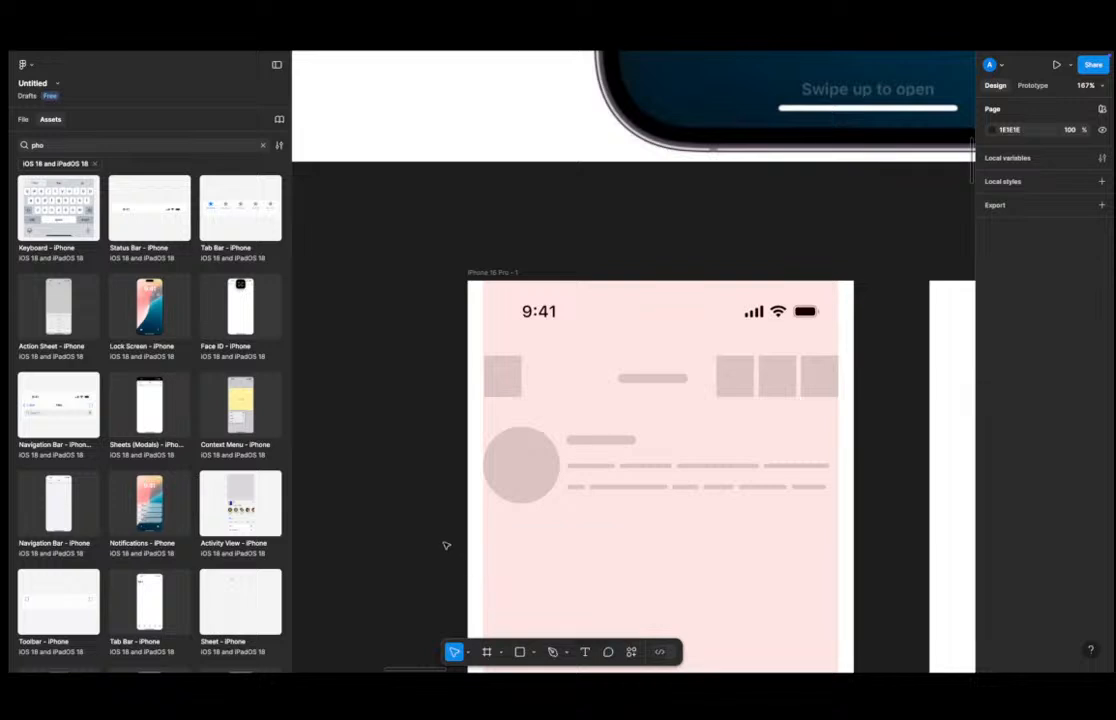
Wrap the round avatar in its own frame.
{"action": "left_click", "coordinate": [532, 445]}
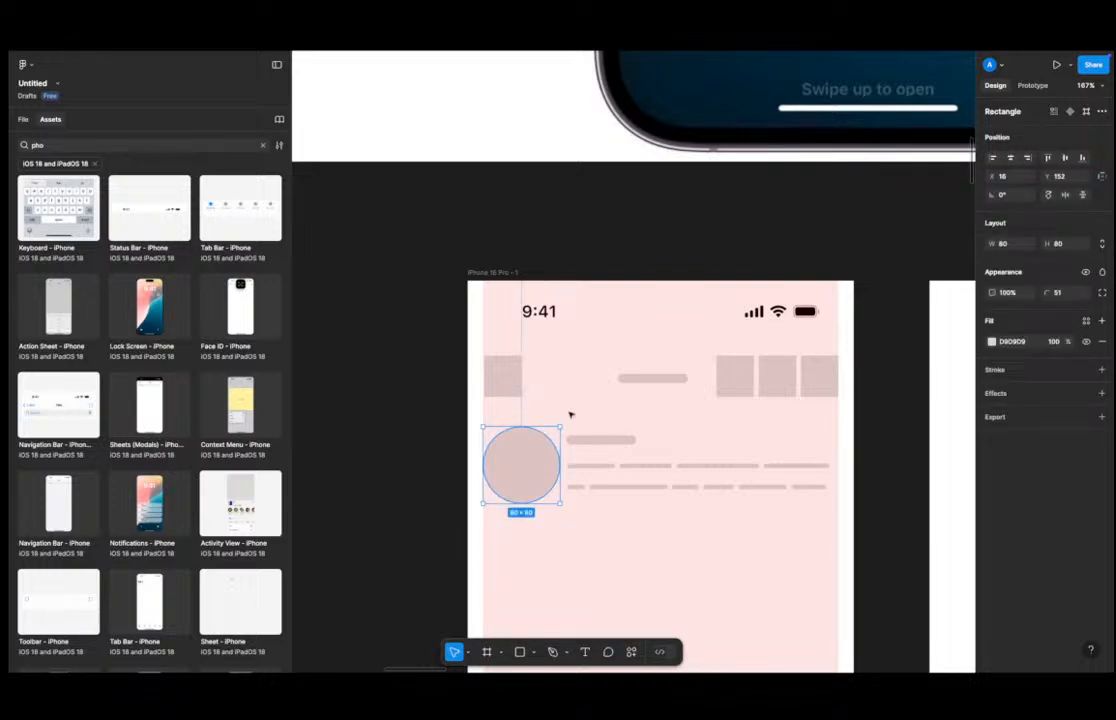
{"action": "right_click", "coordinate": [525, 440]}
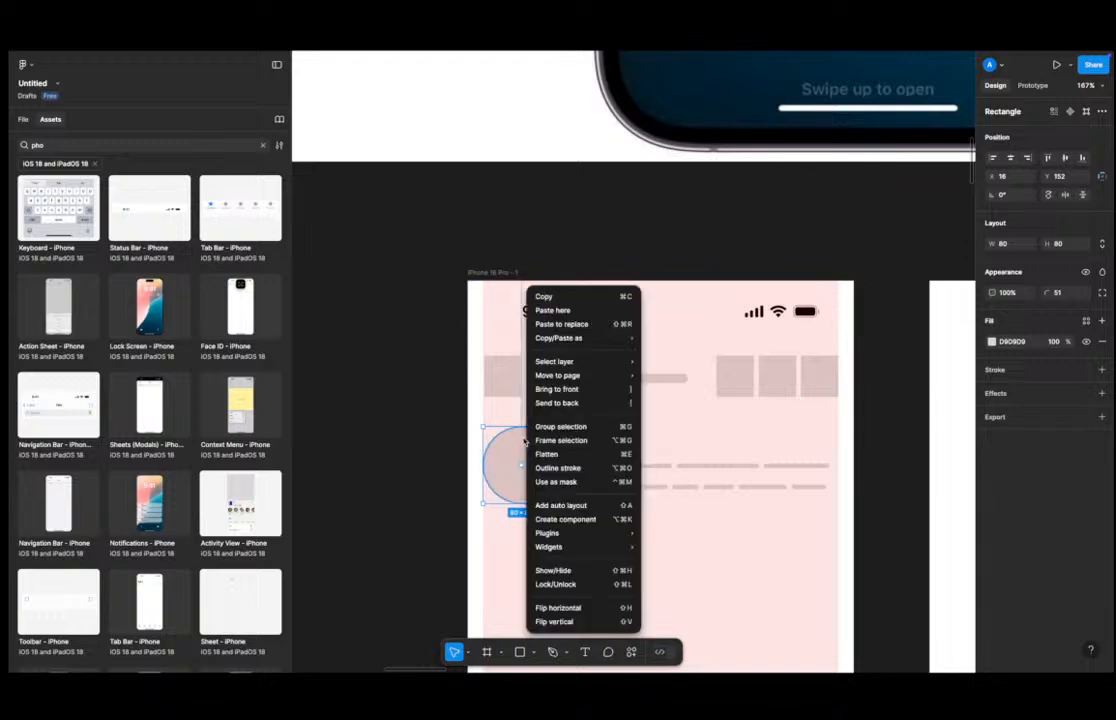
{"action": "left_click", "coordinate": [595, 442]}
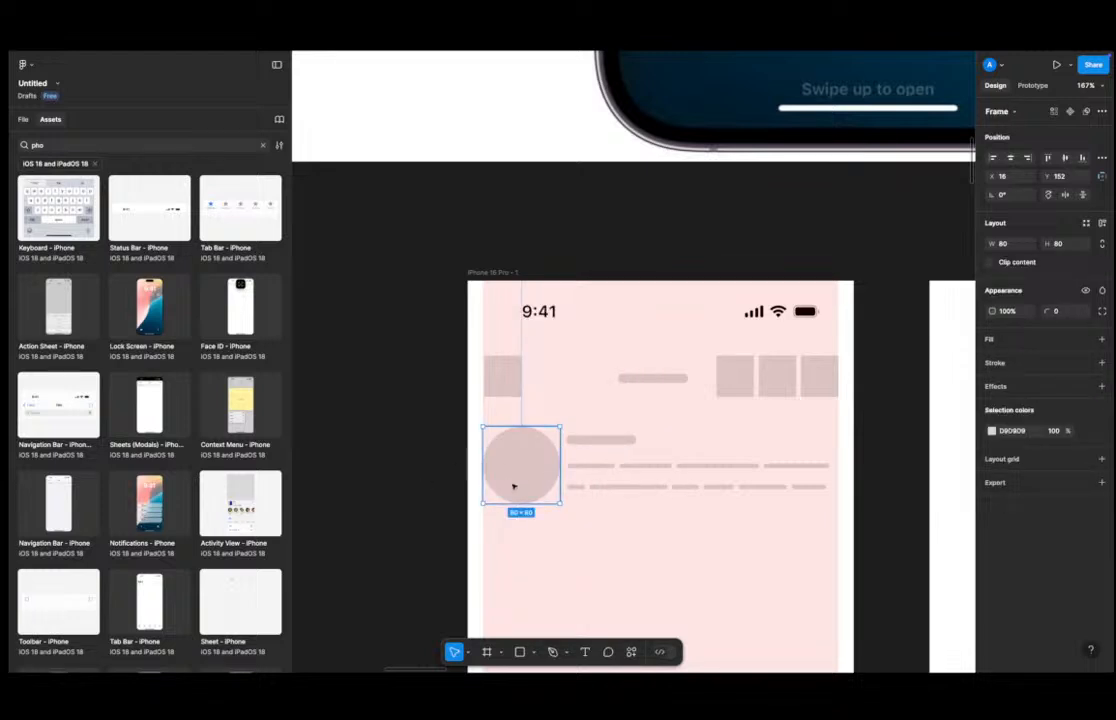
Draw a vertical line below the avatar with the Pen tool and set its height to 80.
{"action": "left_click", "coordinate": [578, 546]}
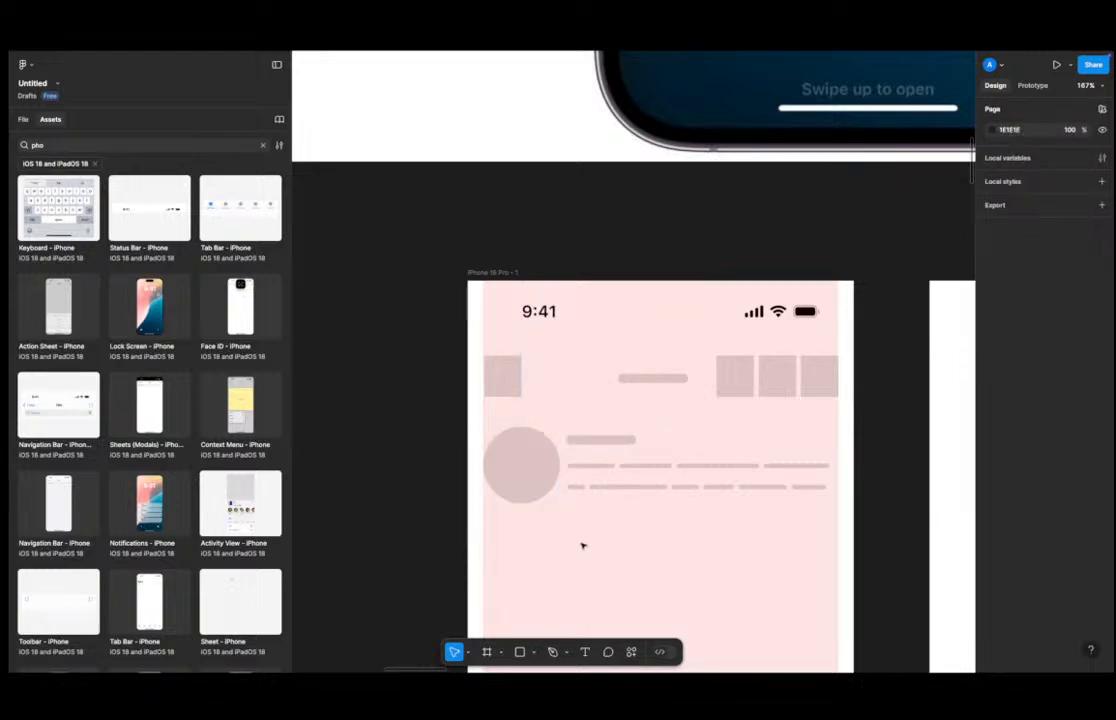
{"action": "key", "text": "p"}
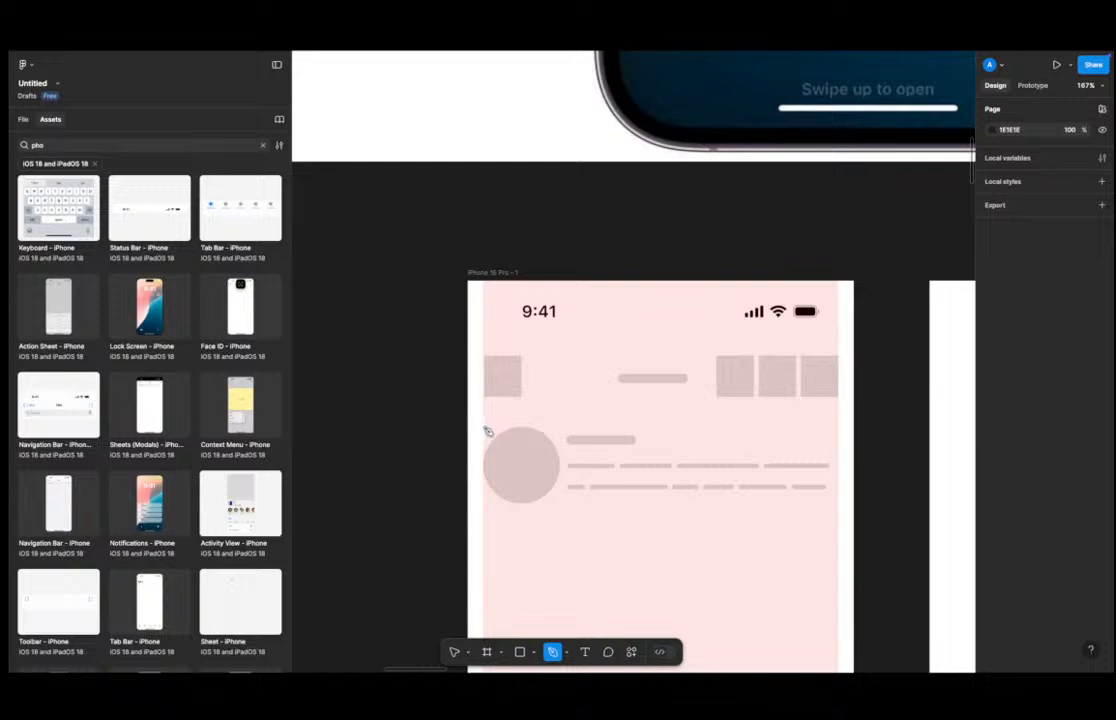
{"action": "left_click", "coordinate": [598, 520]}
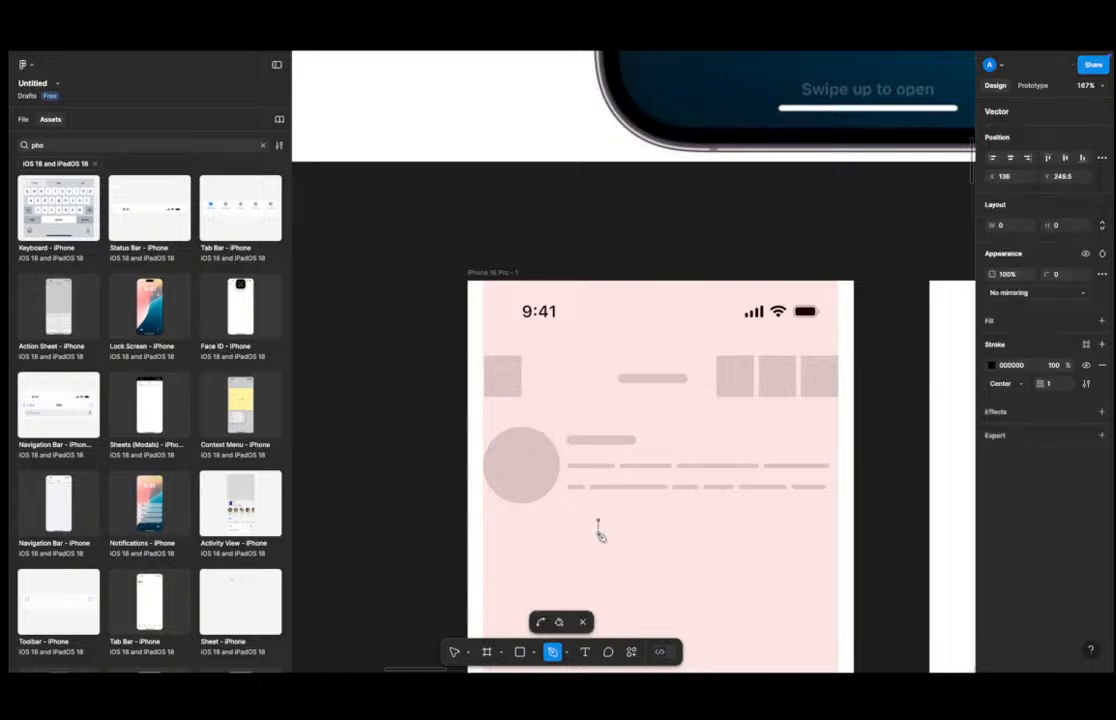
{"action": "left_click", "coordinate": [600, 577]}
{"action": "key", "text": "Escape"}
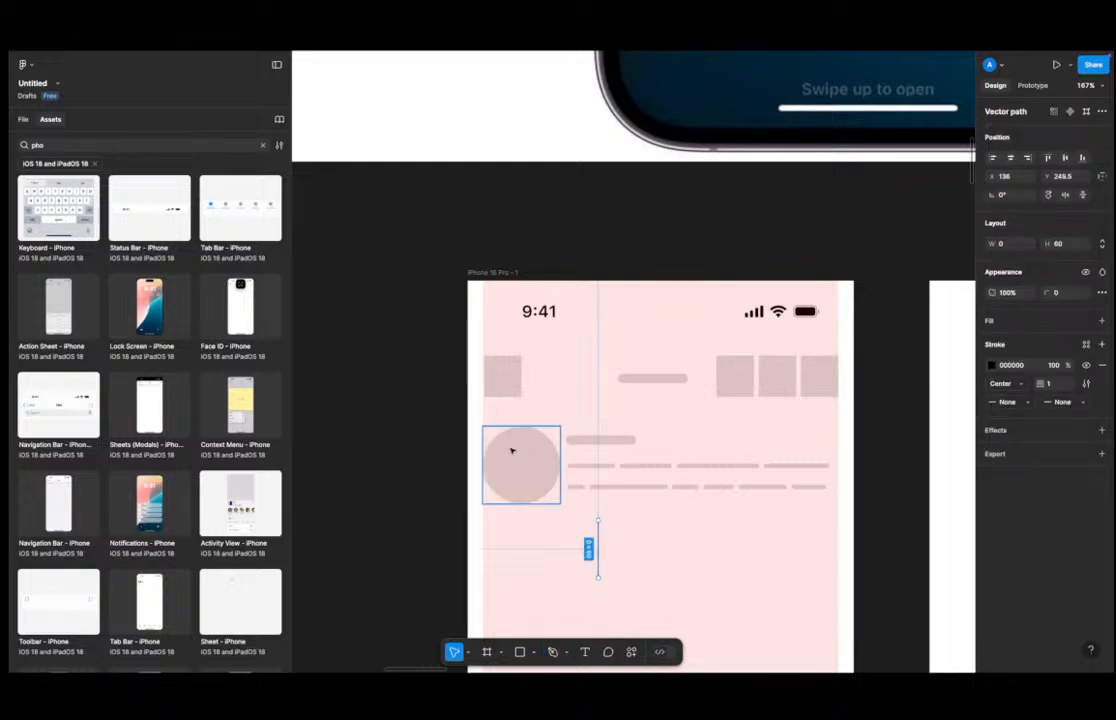
{"action": "left_click", "coordinate": [510, 451]}
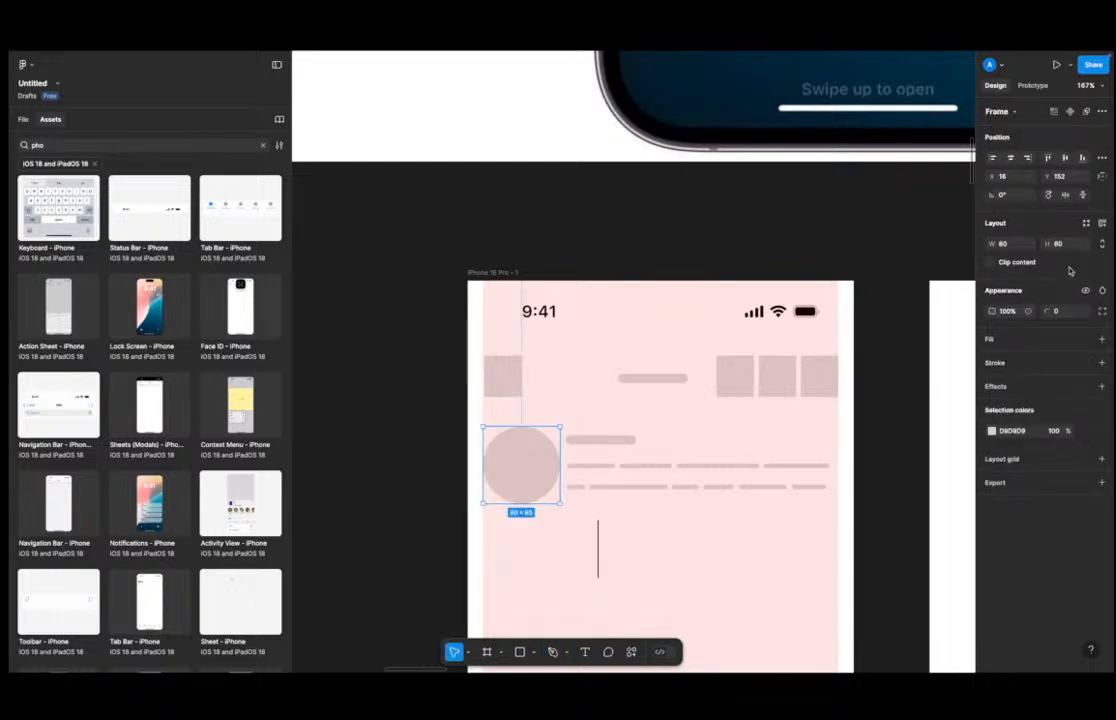
{"action": "left_click", "coordinate": [598, 540]}
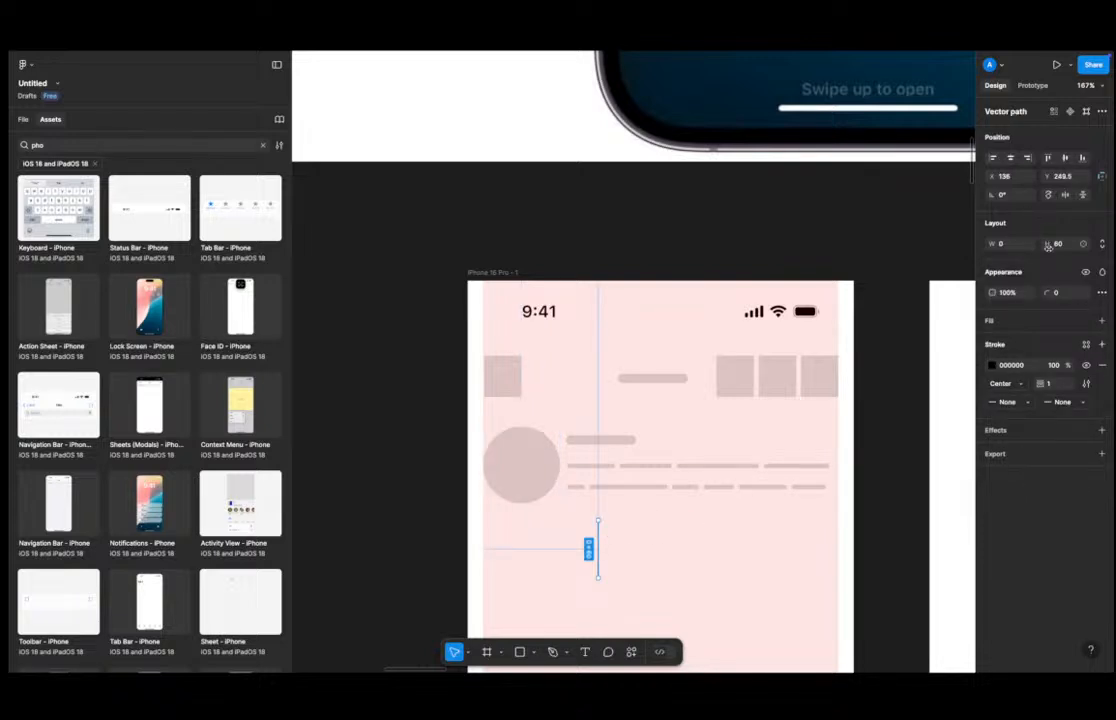
{"action": "left_click", "coordinate": [1064, 246]}
{"action": "type", "text": "80"}
{"action": "key", "text": "Return"}
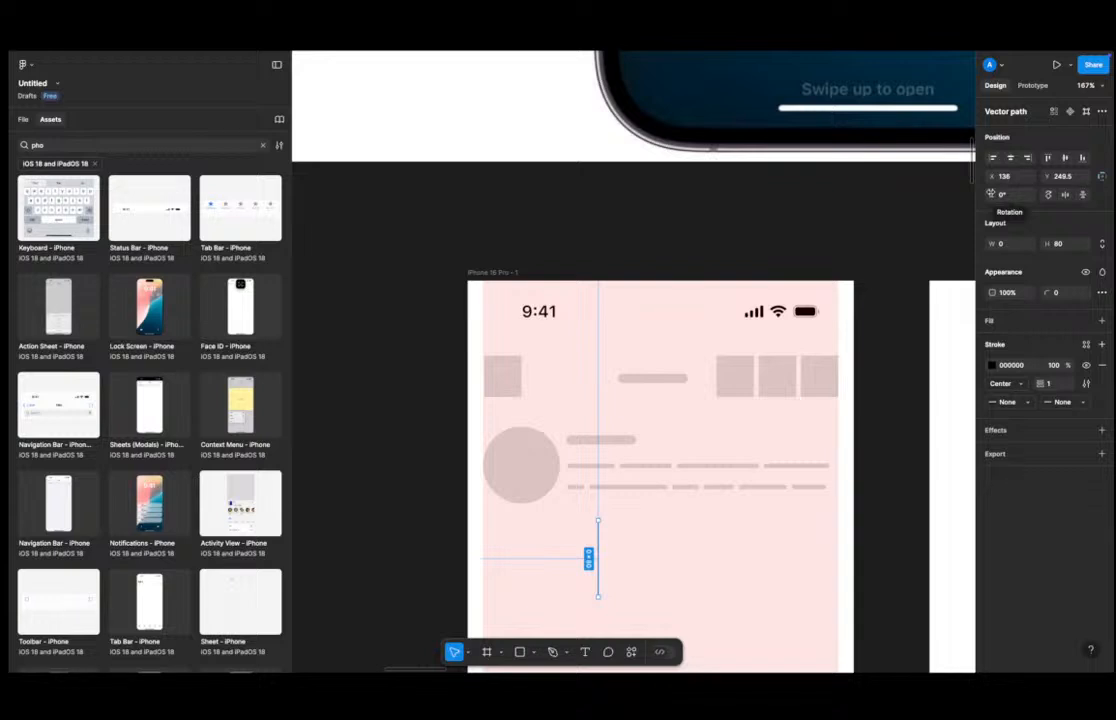
Rotate the line to 45° and move it onto the avatar's top-left corner.
{"action": "left_click_drag", "start_coordinate": [991, 194], "coordinate": [1031, 195]}
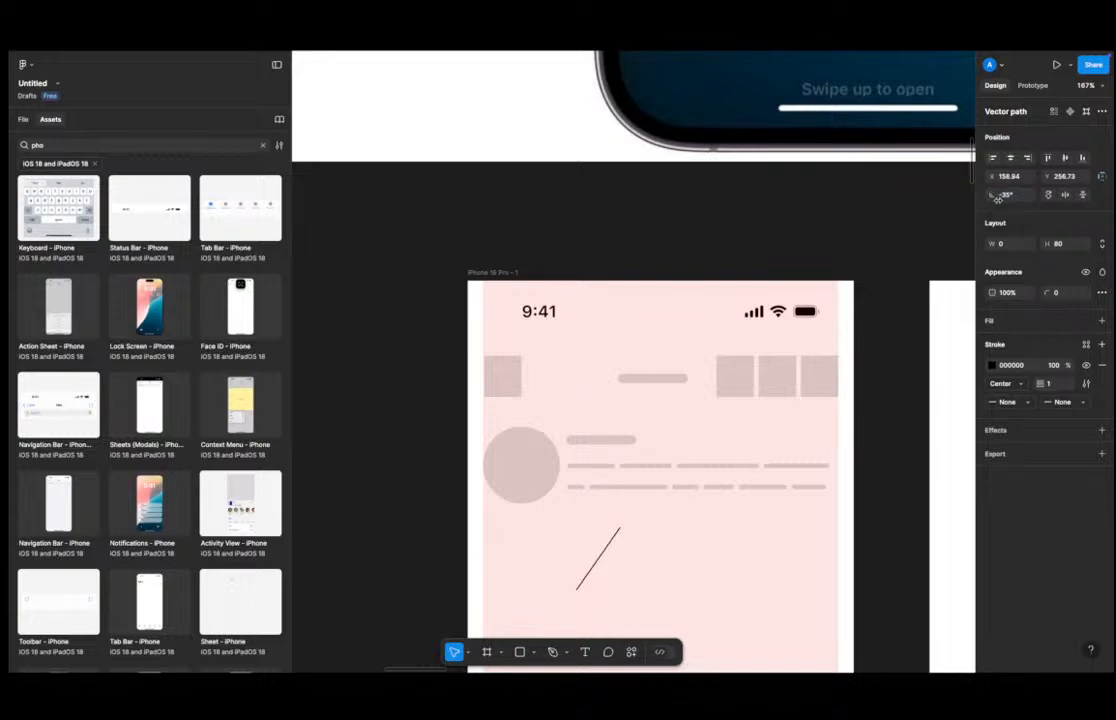
{"action": "left_click", "coordinate": [1005, 194]}
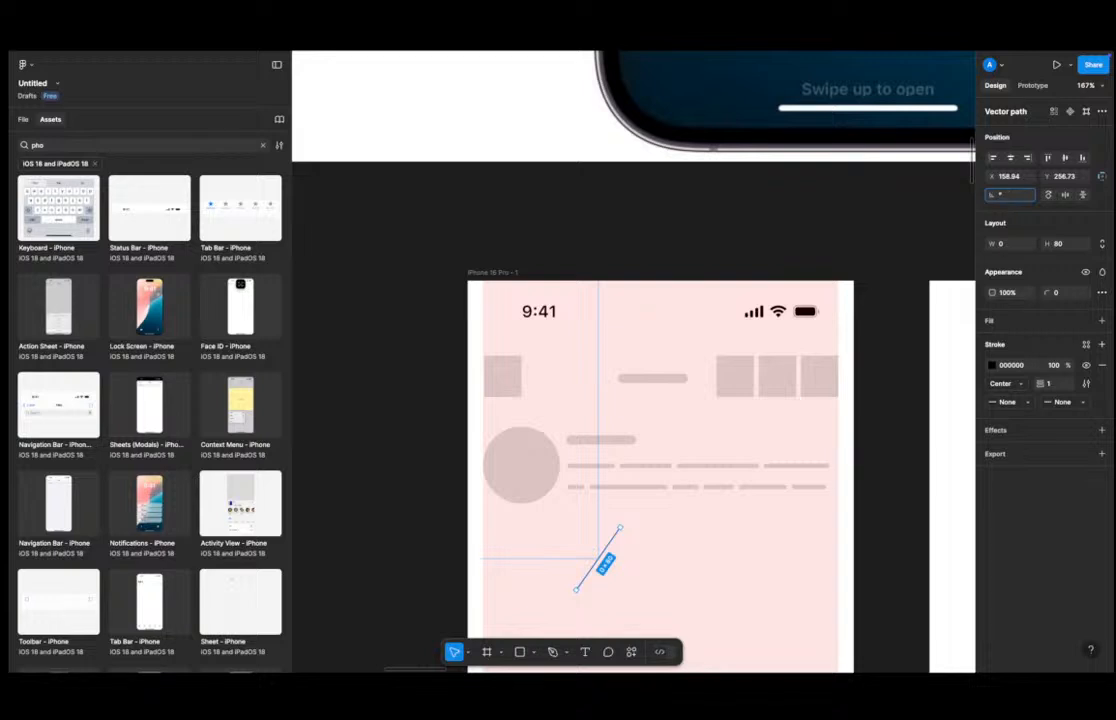
{"action": "type", "text": "45"}
{"action": "key", "text": "Return"}
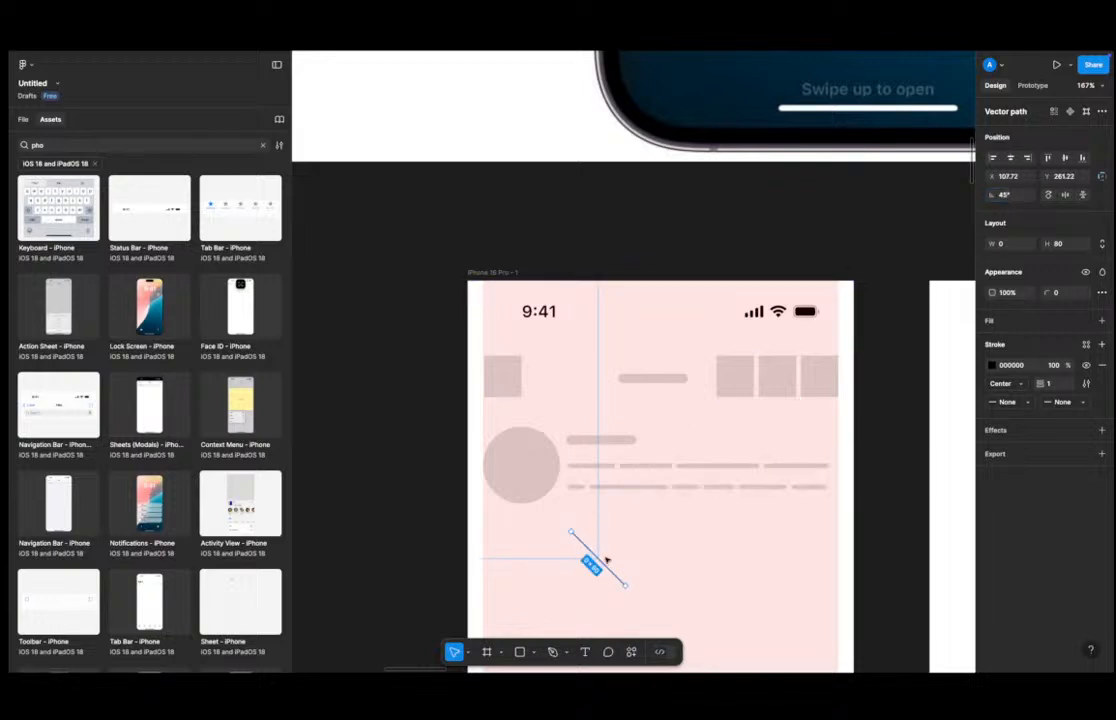
{"action": "left_click_drag", "start_coordinate": [605, 565], "coordinate": [519, 459]}
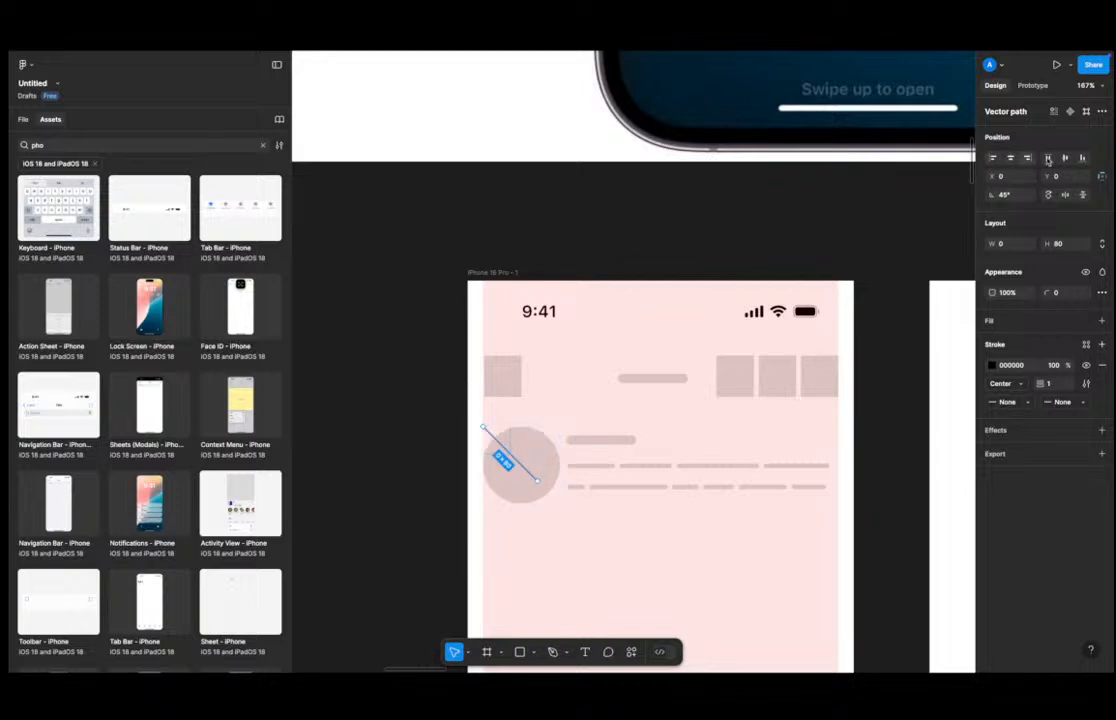
Lengthen the diagonal line by extending its lower endpoint past the avatar.
{"action": "double_click", "coordinate": [538, 481]}
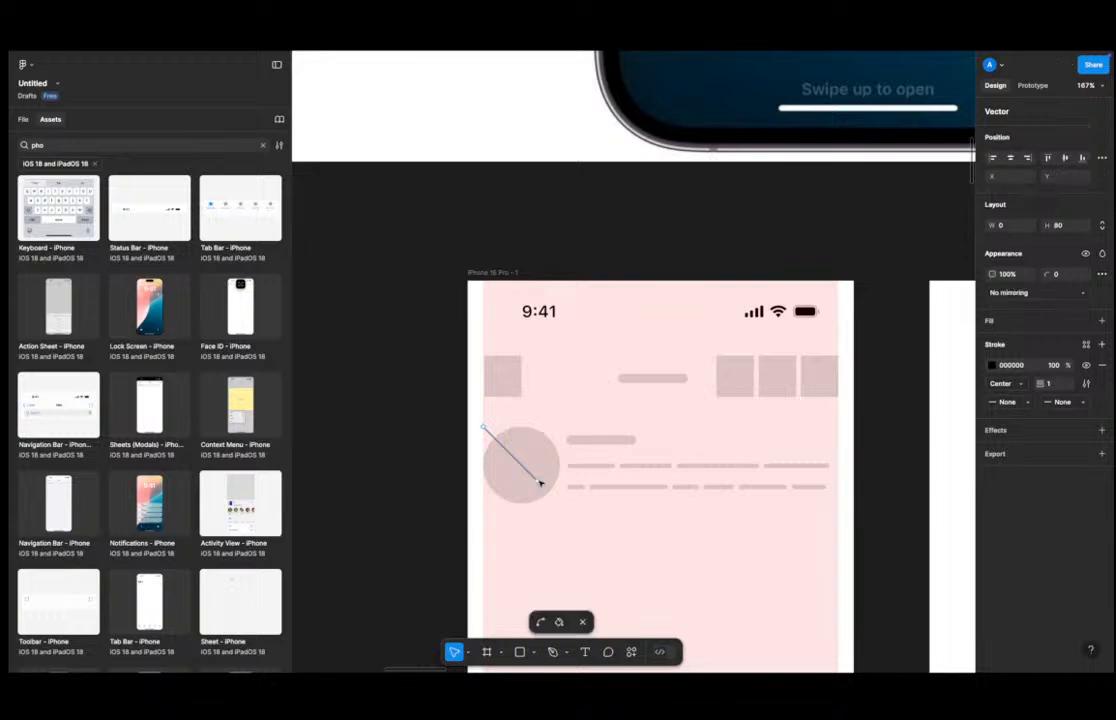
{"action": "left_click_drag", "start_coordinate": [538, 482], "coordinate": [569, 517]}
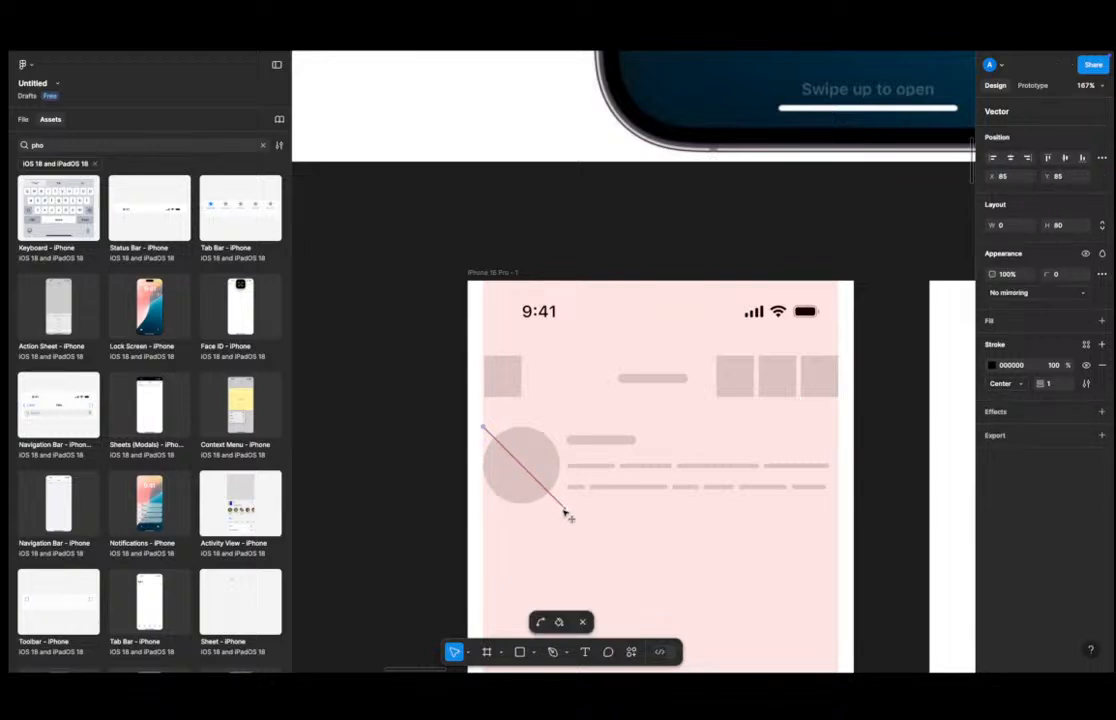
{"action": "key", "text": "Escape"}
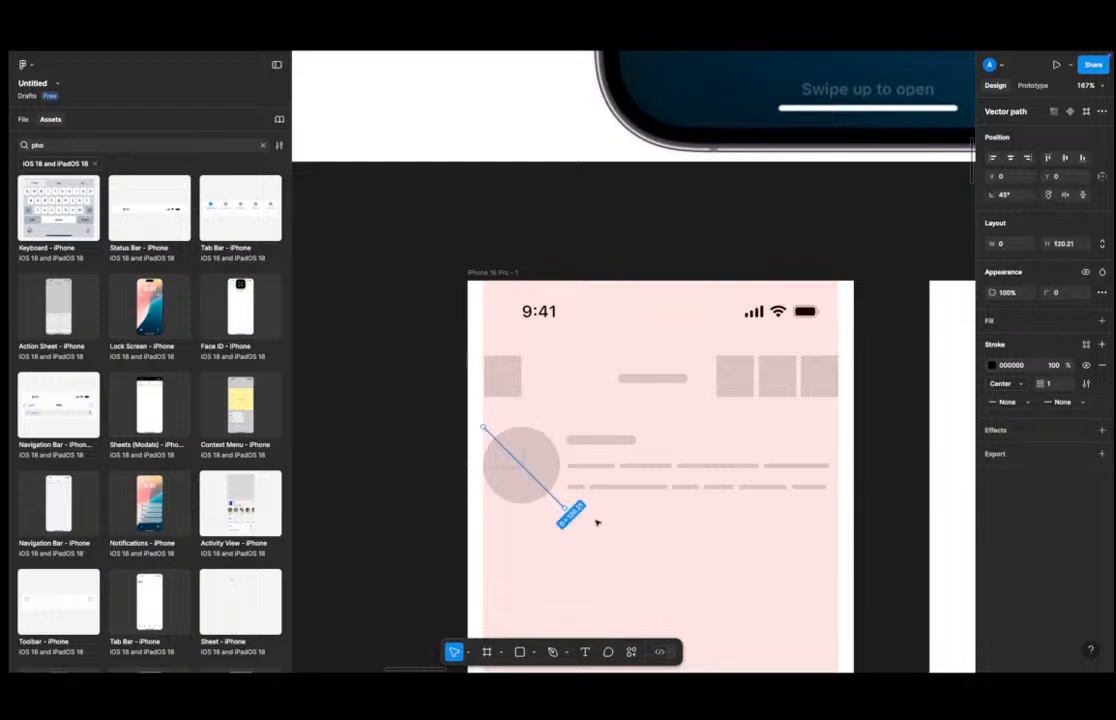
Frame the avatar together with the diagonal line.
{"action": "left_click", "coordinate": [543, 455], "text": "shift"}
{"action": "key", "text": "ctrl+alt+g"}
{"action": "scroll", "coordinate": [551, 480], "scroll_direction": "up", "scroll_amount": 8}
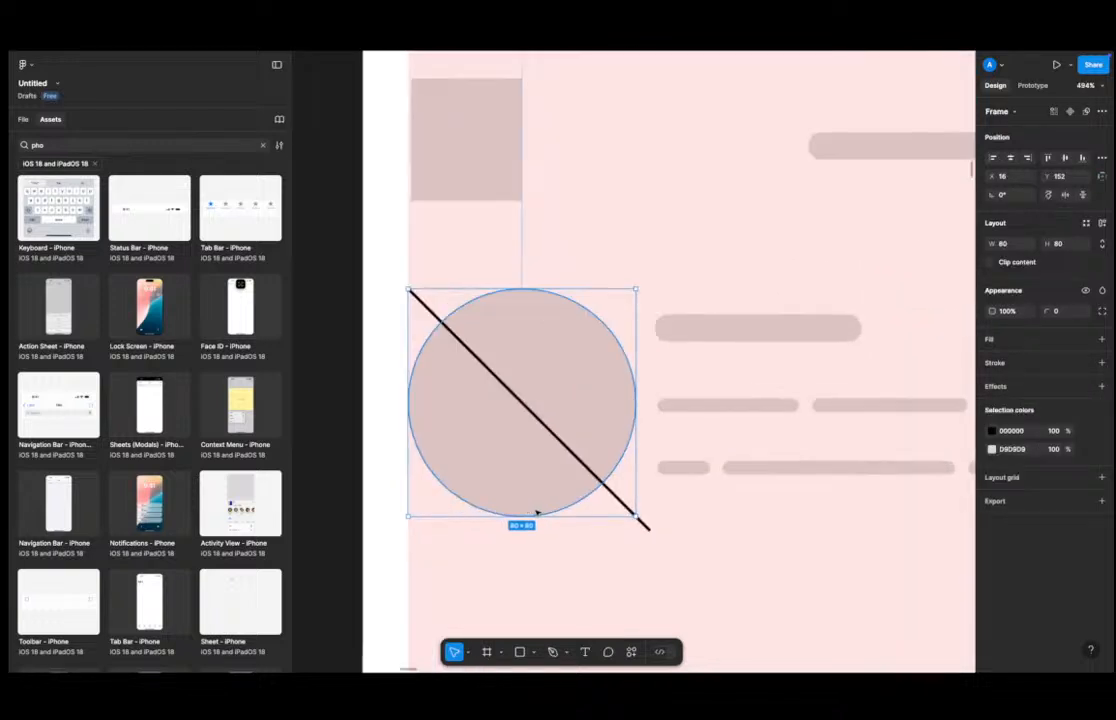
{"action": "scroll", "coordinate": [610, 533], "scroll_direction": "up", "scroll_amount": 3}
{"action": "scroll", "coordinate": [622, 527], "scroll_direction": "down", "scroll_amount": 1}
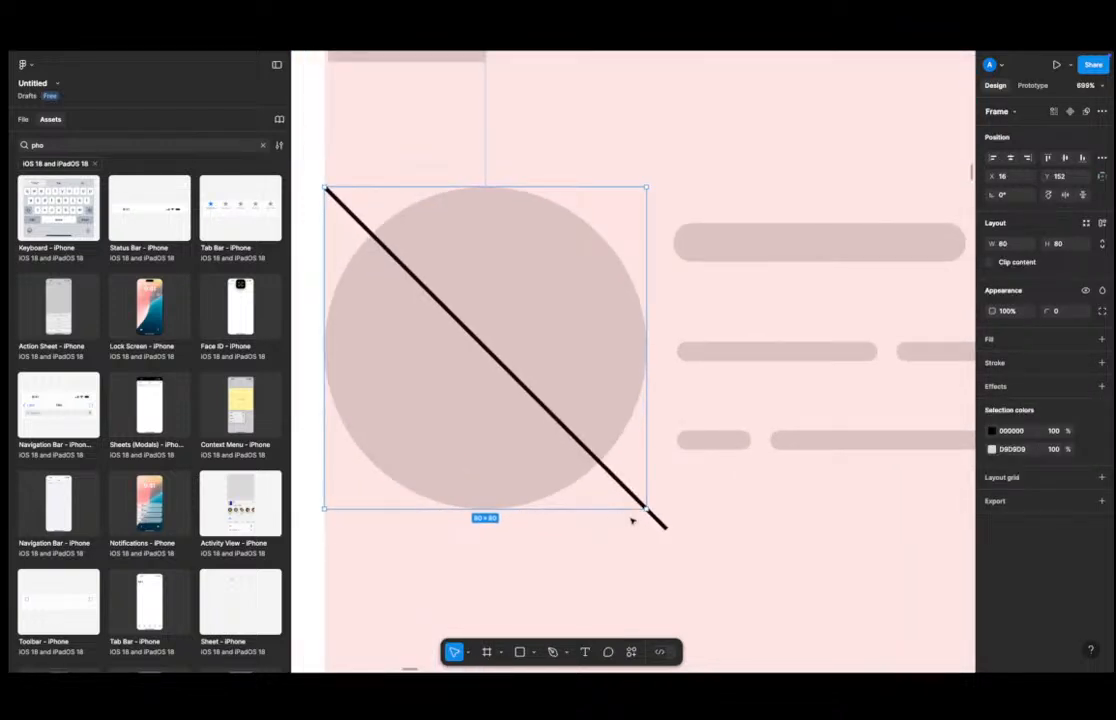
Add a stroke to the avatar's frame.
{"action": "double_click", "coordinate": [658, 520]}
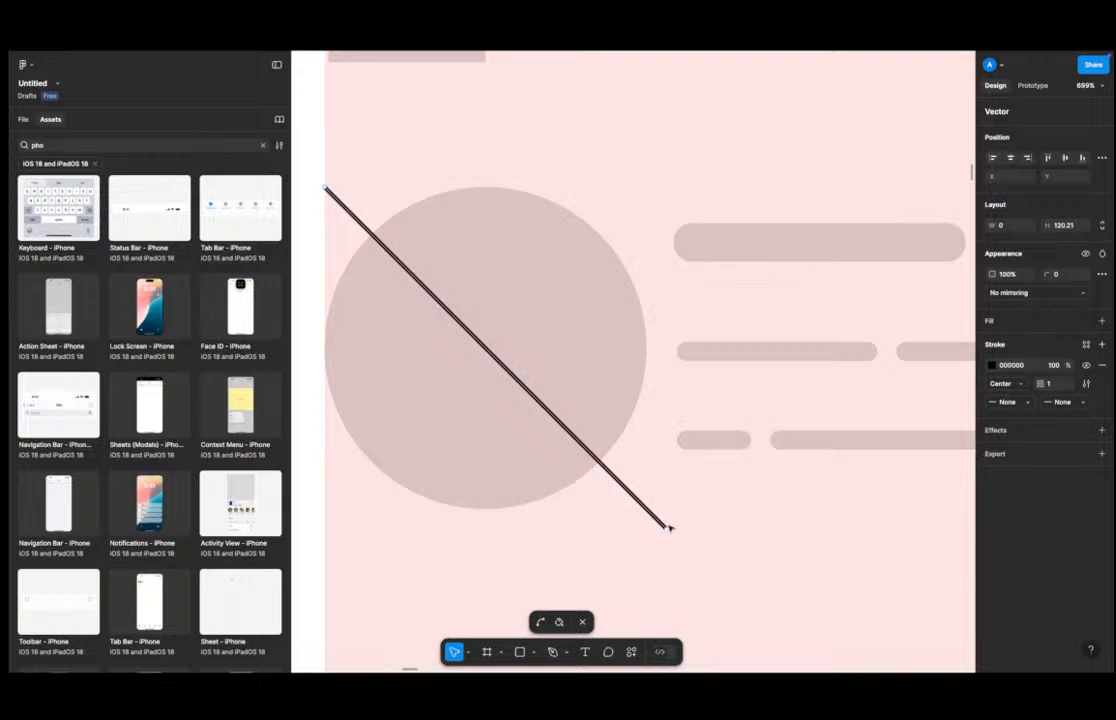
{"action": "key", "text": "Escape"}
{"action": "left_click", "coordinate": [646, 454]}
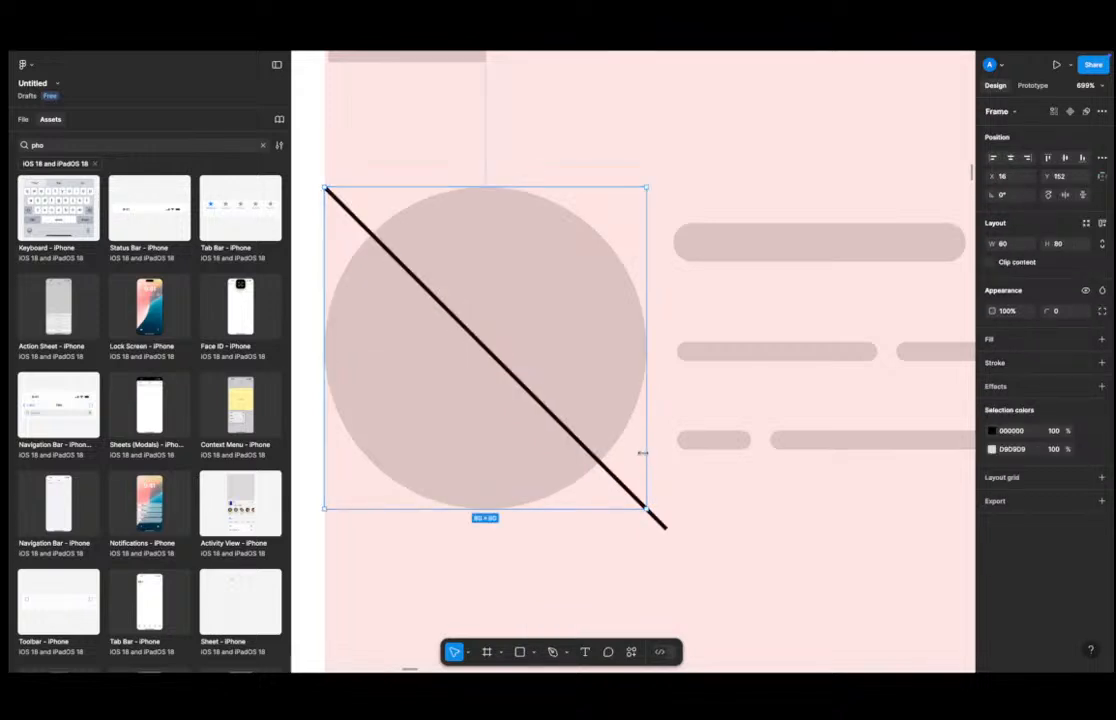
{"action": "left_click", "coordinate": [1036, 371]}
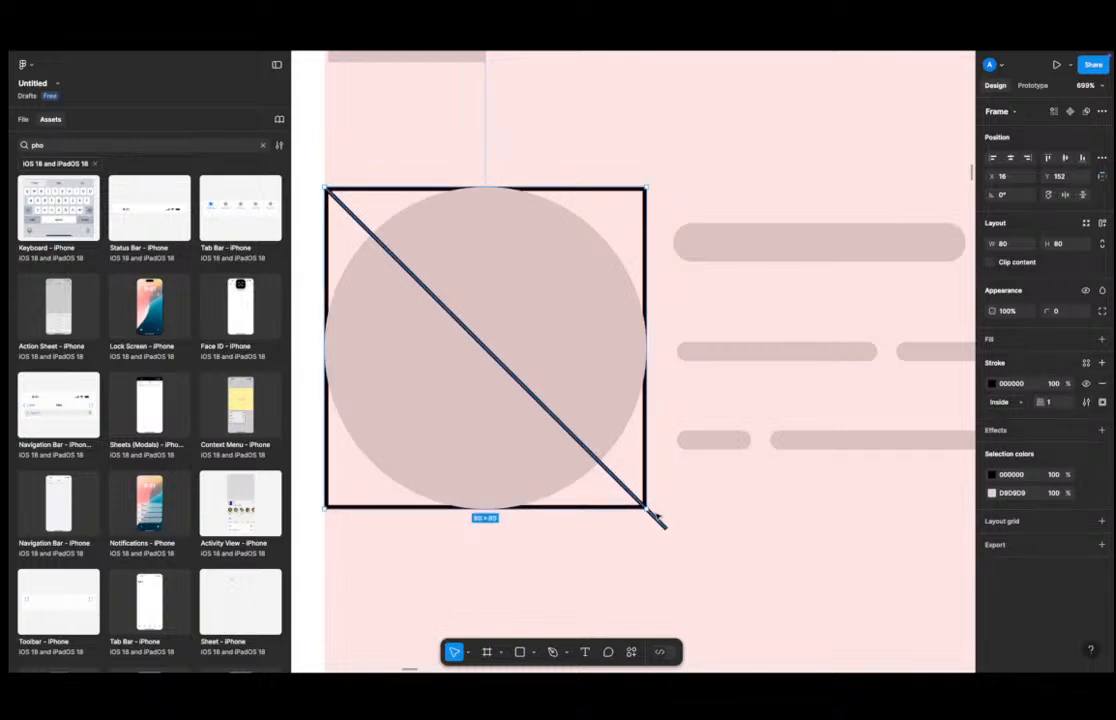
Move the diagonal line's lower endpoint onto the frame's bottom-right corner.
{"action": "left_click_drag", "start_coordinate": [662, 524], "coordinate": [644, 513]}
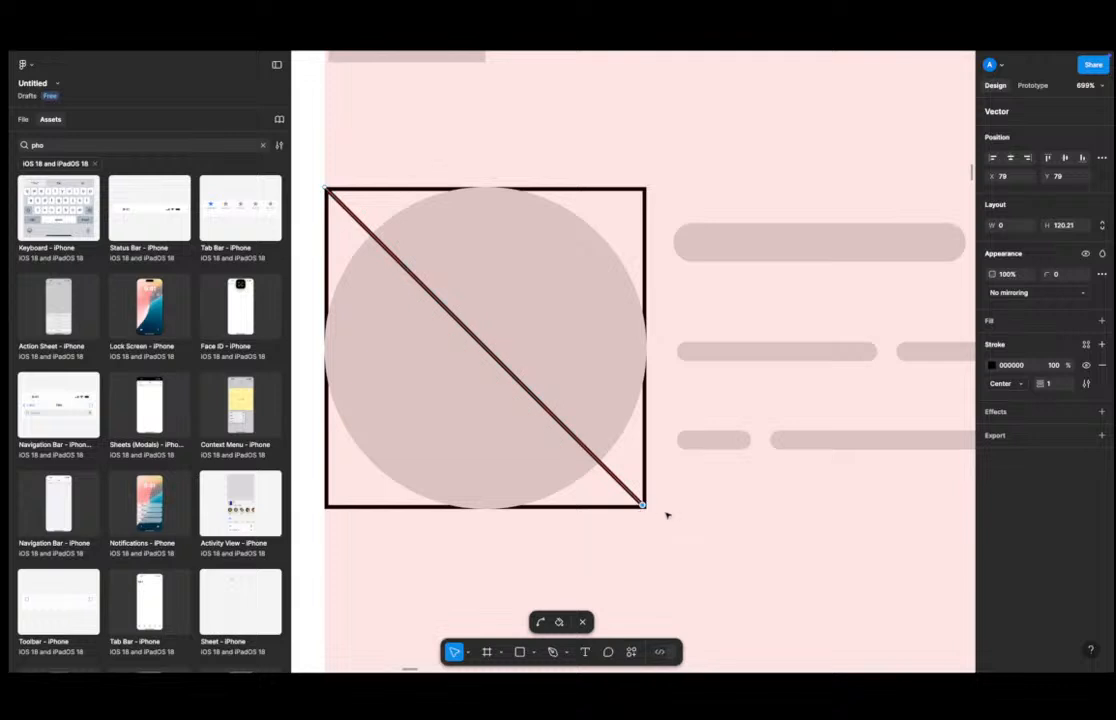
{"action": "key", "text": "Escape"}
{"action": "key", "text": "Escape"}
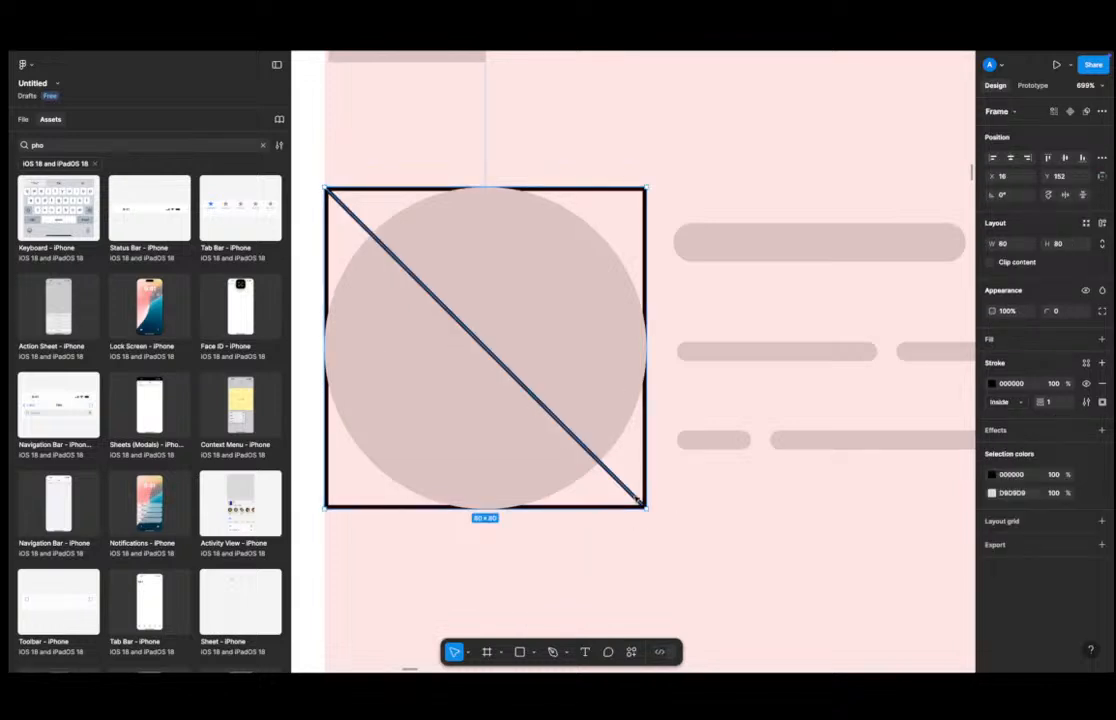
Adjust the diagonal line's lower endpoint in vector edit mode so it sits on the frame corner.
{"action": "left_click", "coordinate": [638, 502]}
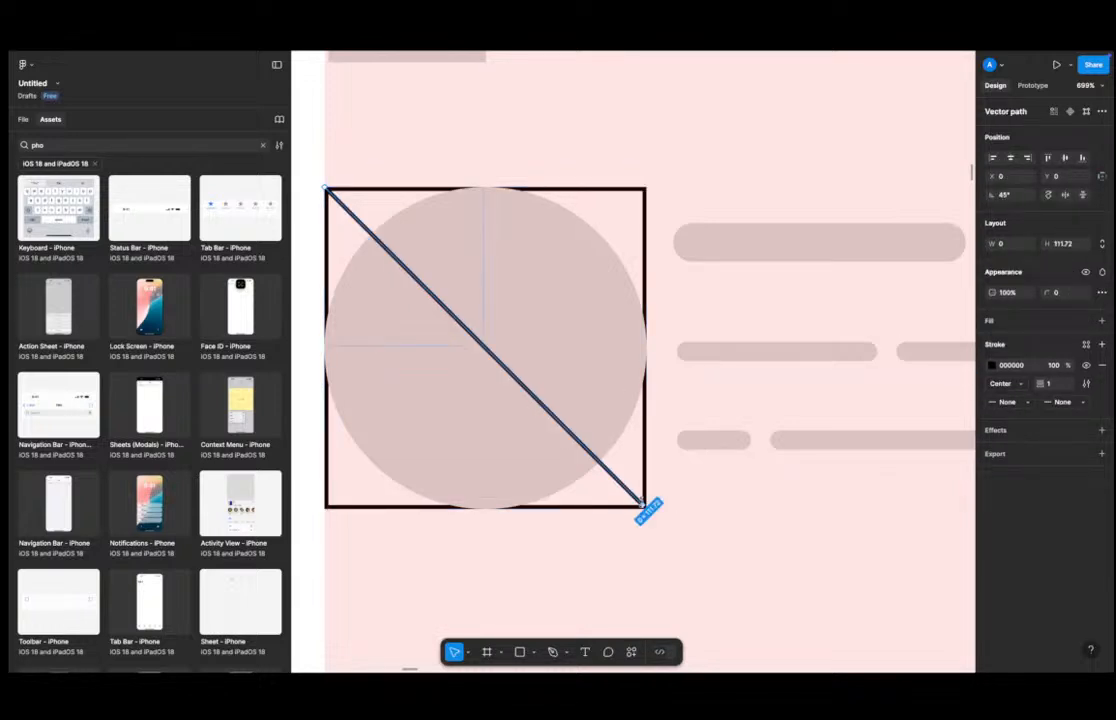
{"action": "double_click", "coordinate": [641, 502]}
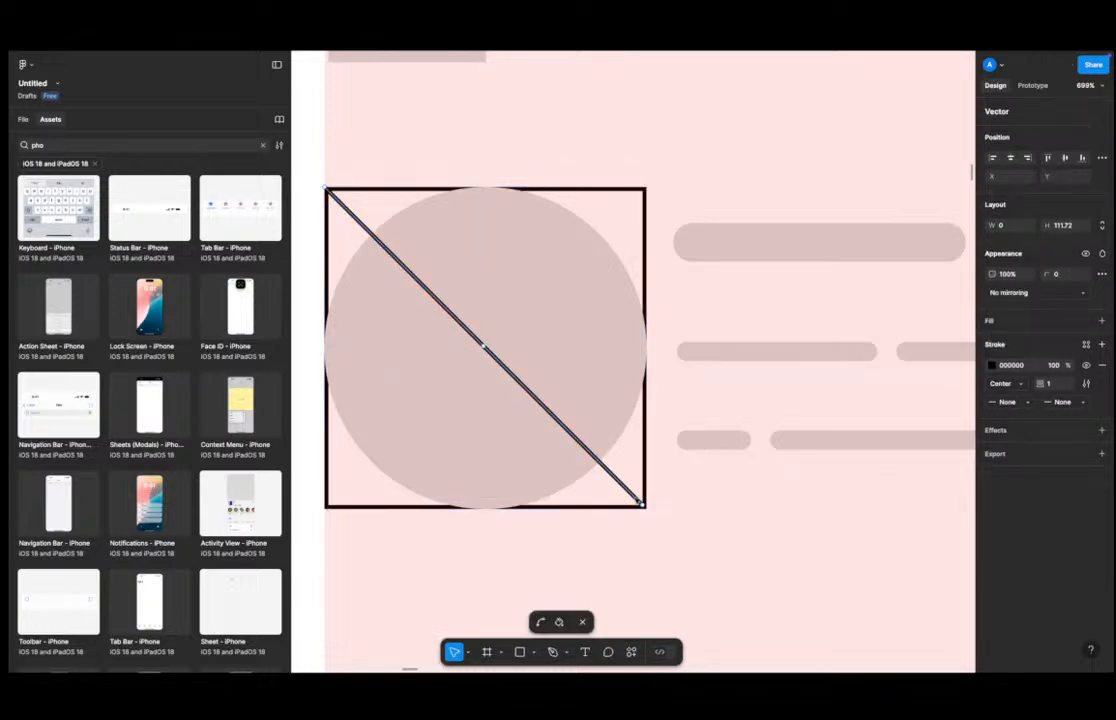
{"action": "left_click", "coordinate": [643, 505]}
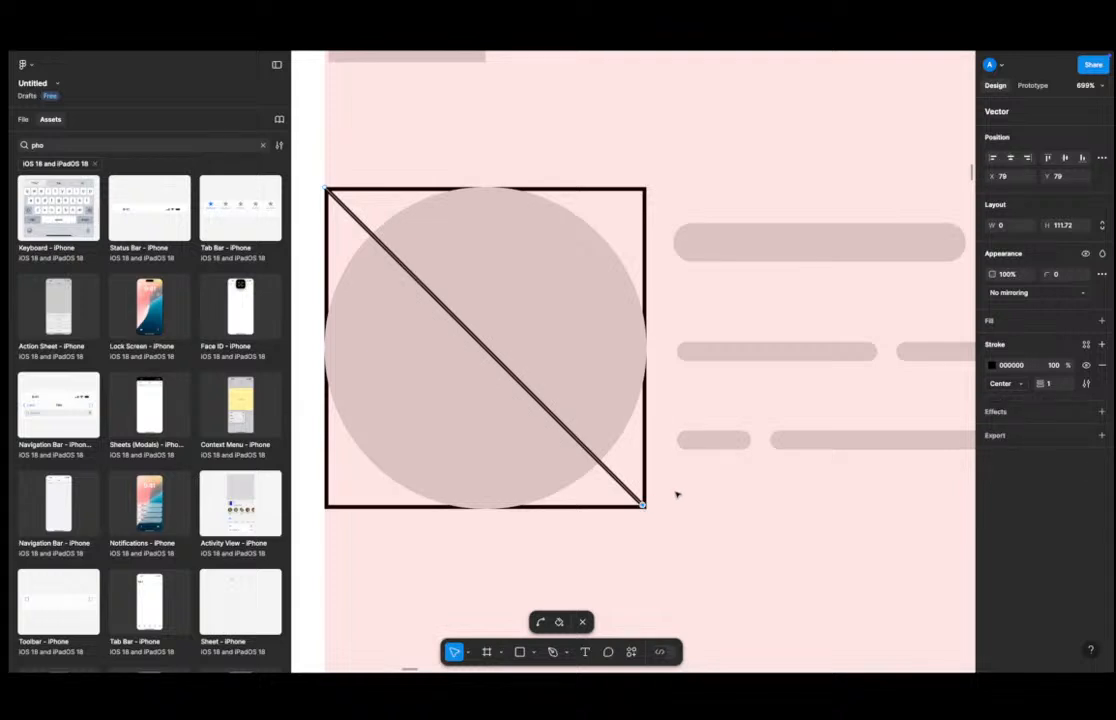
{"action": "left_click", "coordinate": [1062, 225]}
{"action": "type", "text": "1"}
{"action": "key", "text": "Escape"}
{"action": "key", "text": "Escape"}
Add a second diagonal line running from the frame's top-right corner to its bottom-left corner.
{"action": "scroll", "coordinate": [340, 203], "scroll_direction": "up", "scroll_amount": 3}
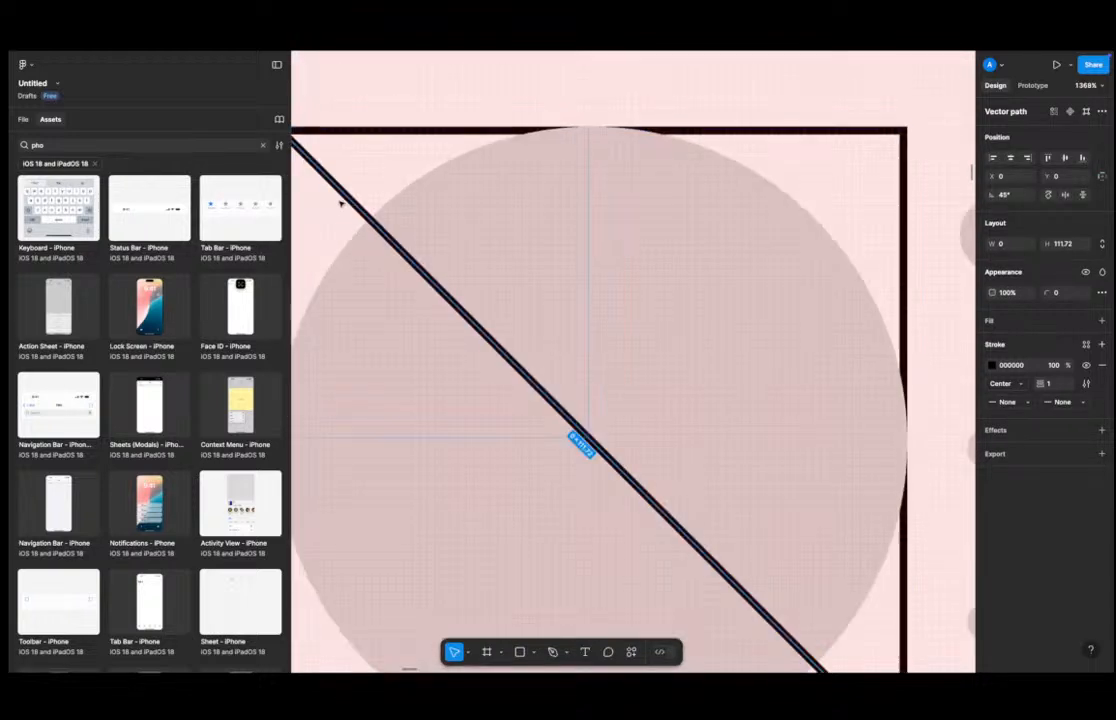
{"action": "scroll", "coordinate": [340, 203], "scroll_direction": "down", "scroll_amount": 3}
{"action": "left_click", "coordinate": [787, 565]}
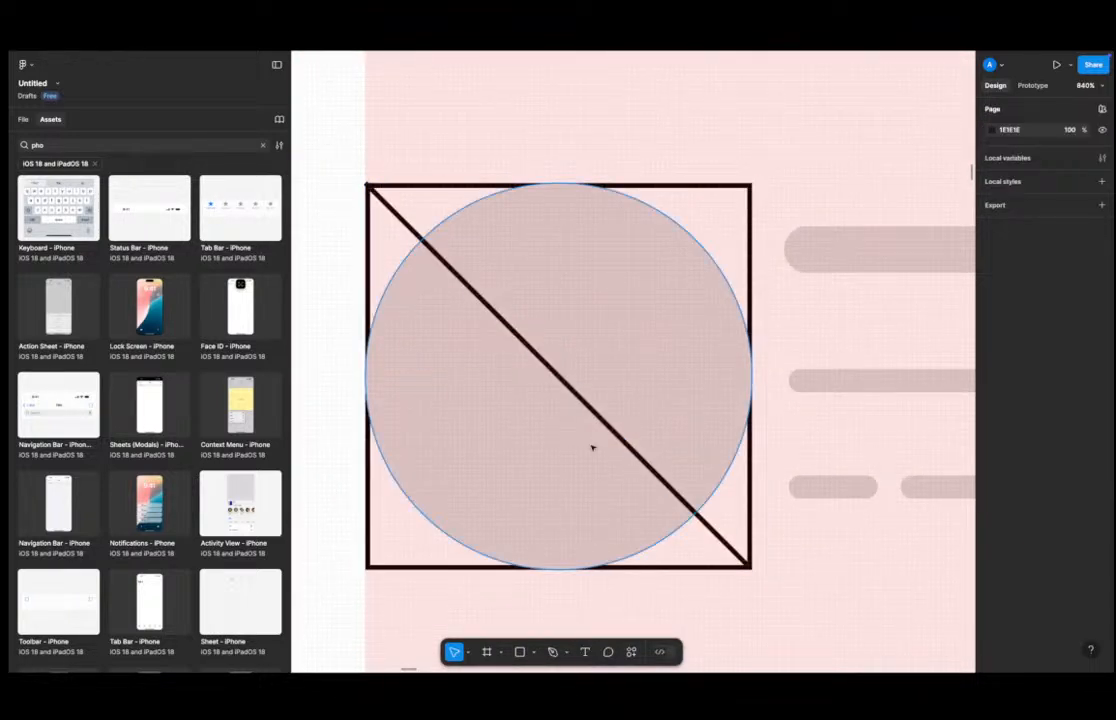
{"action": "left_click", "coordinate": [556, 374]}
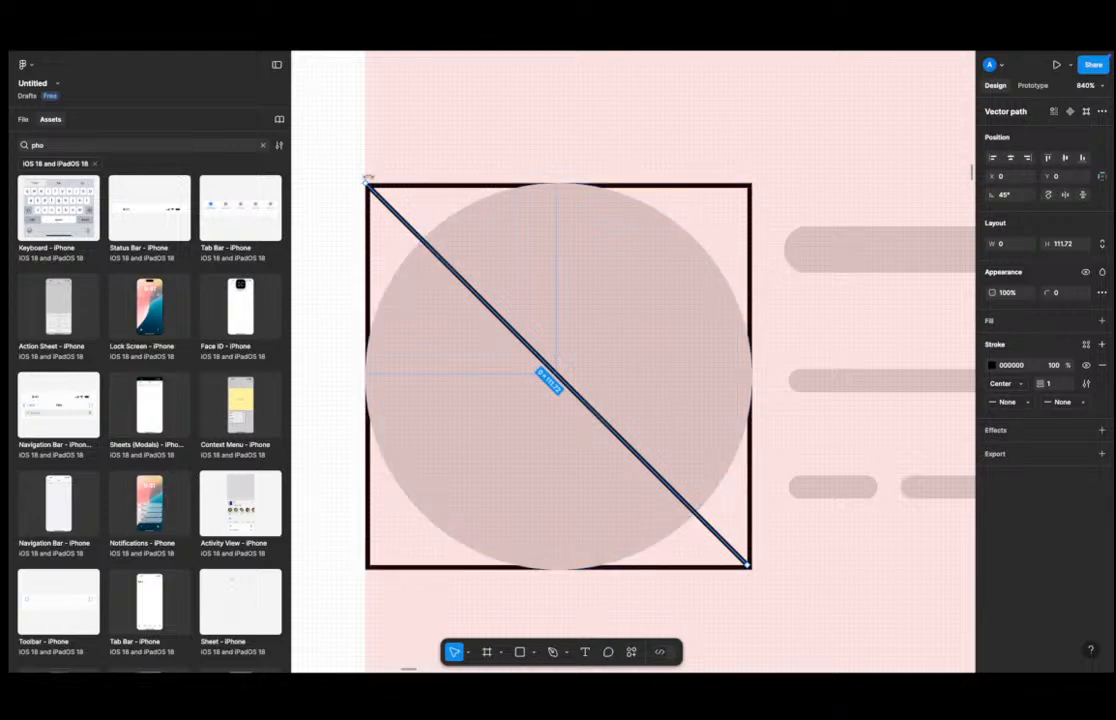
{"action": "left_click_drag", "start_coordinate": [368, 178], "coordinate": [705, 252]}
Remove the stroke from the avatar's frame.
{"action": "scroll", "coordinate": [546, 279], "scroll_direction": "down", "scroll_amount": 5}
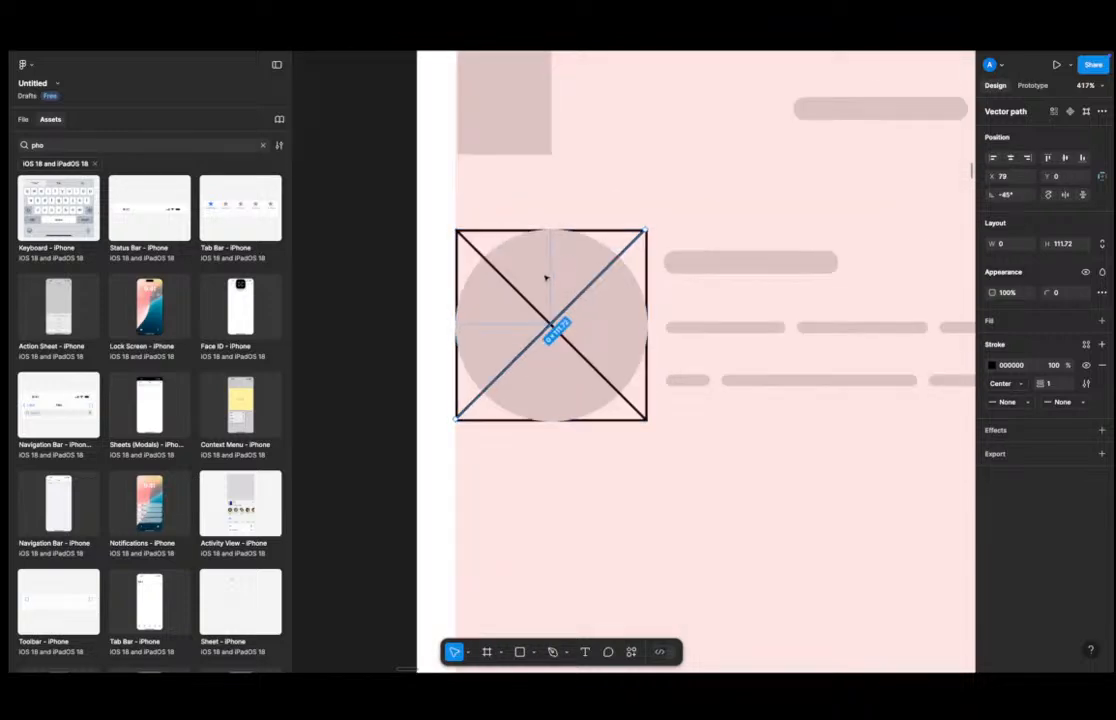
{"action": "left_click", "coordinate": [617, 235]}
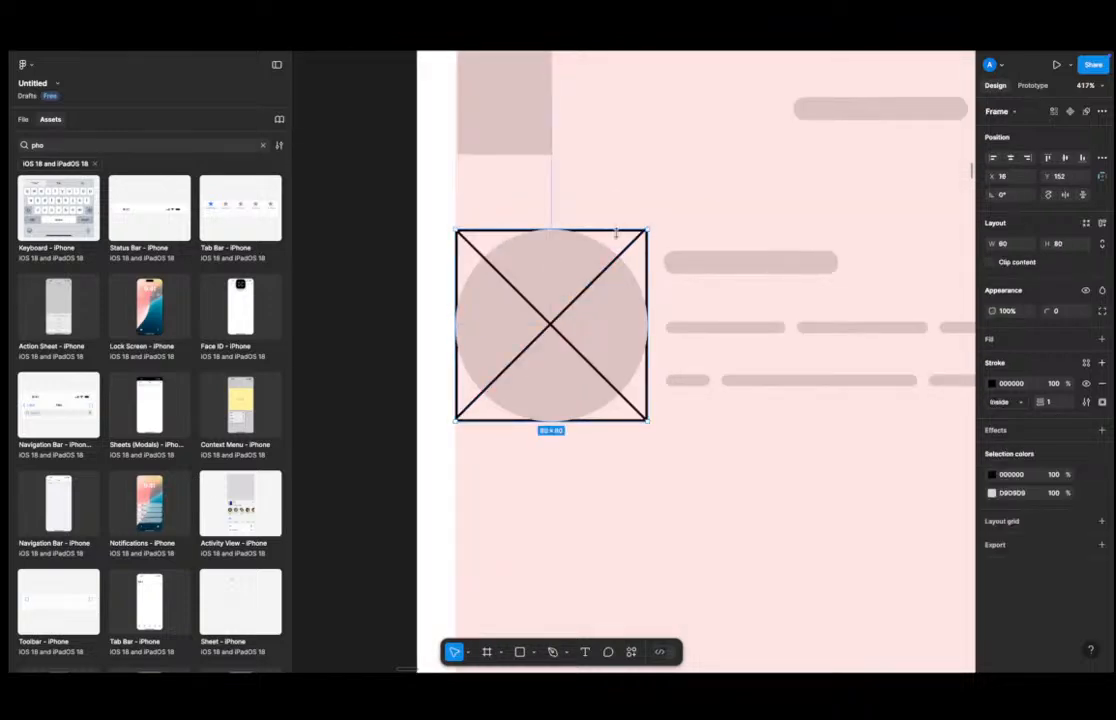
{"action": "left_click", "coordinate": [1102, 383]}
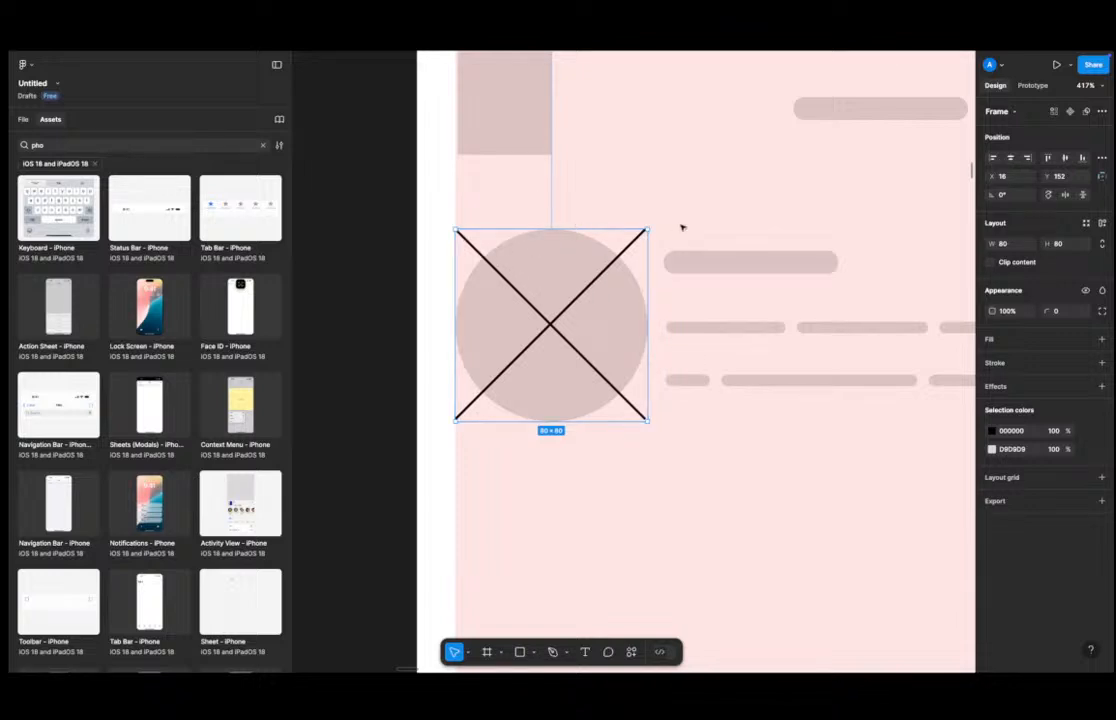
Round the avatar frame's corners to a radius of 42 so the crossed lines are clipped to a circle.
{"action": "left_click", "coordinate": [473, 555]}
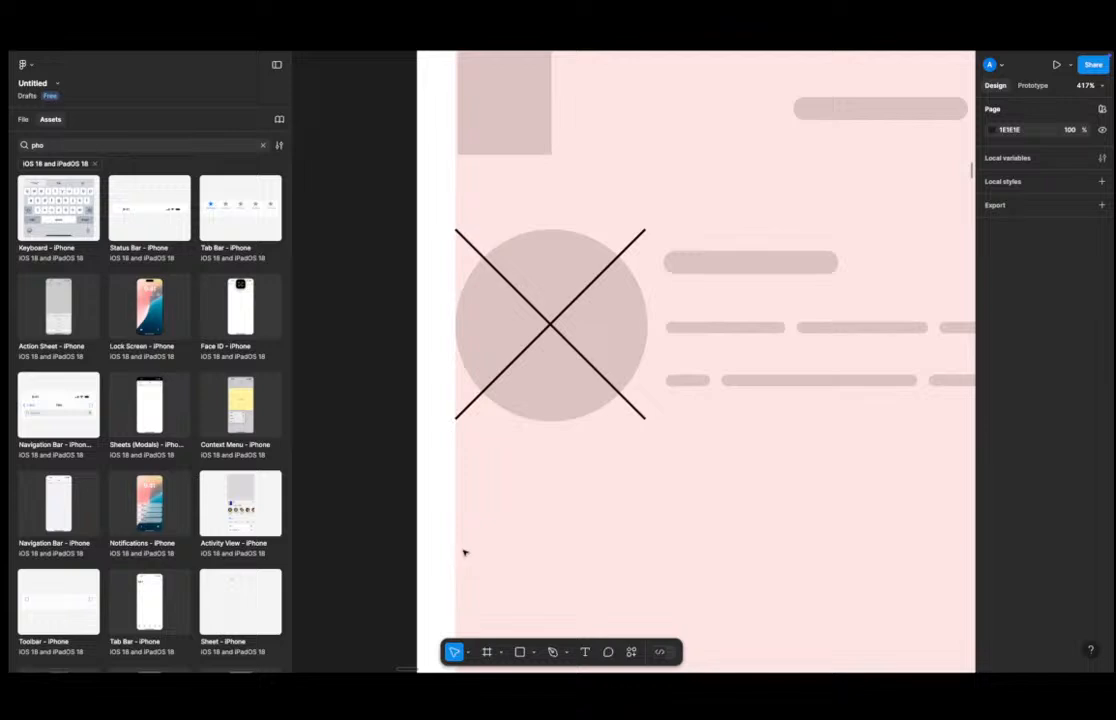
{"action": "left_click", "coordinate": [551, 322]}
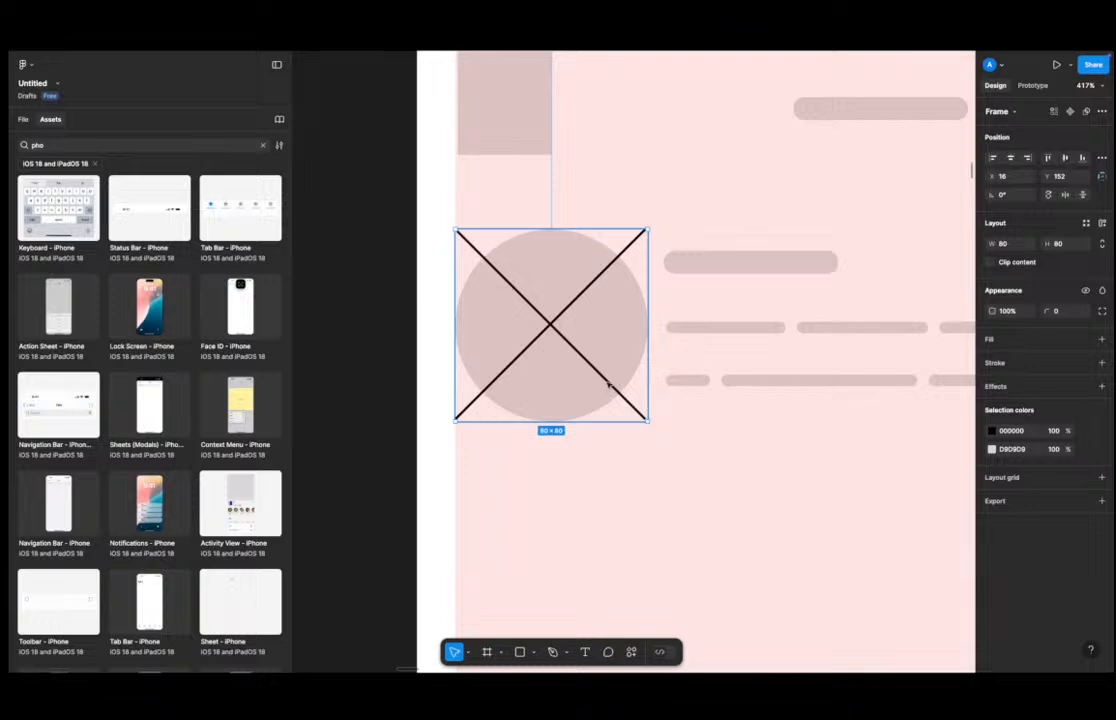
{"action": "left_click", "coordinate": [663, 448]}
{"action": "left_click", "coordinate": [511, 331]}
{"action": "left_click", "coordinate": [548, 465]}
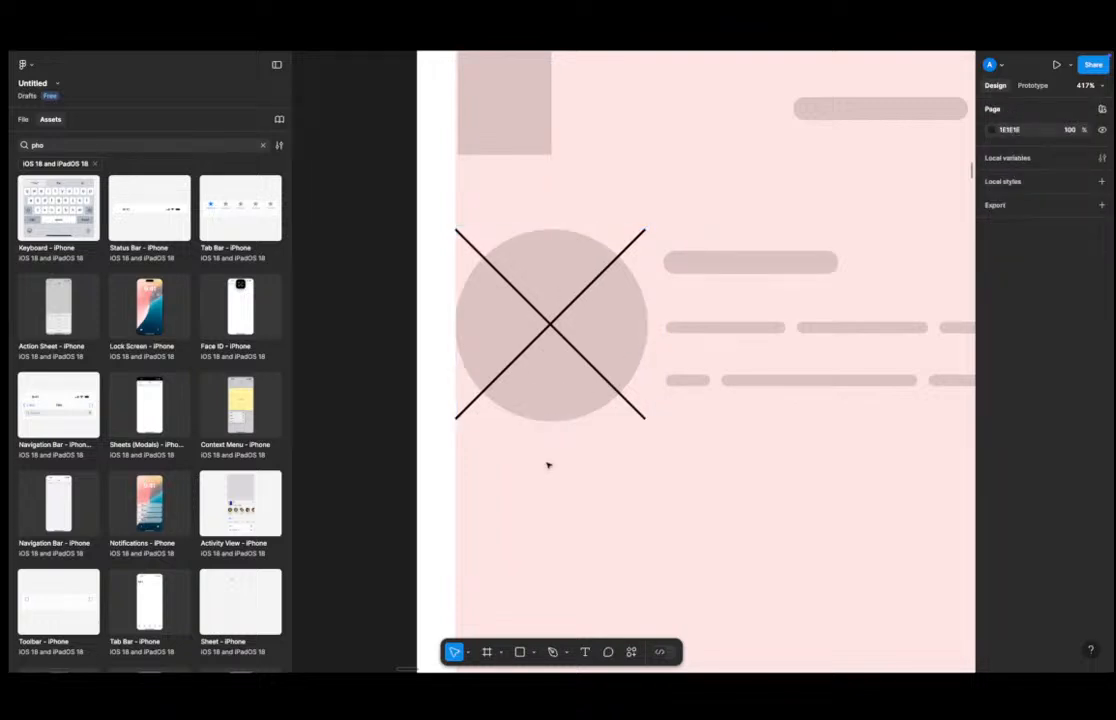
{"action": "left_click", "coordinate": [569, 302]}
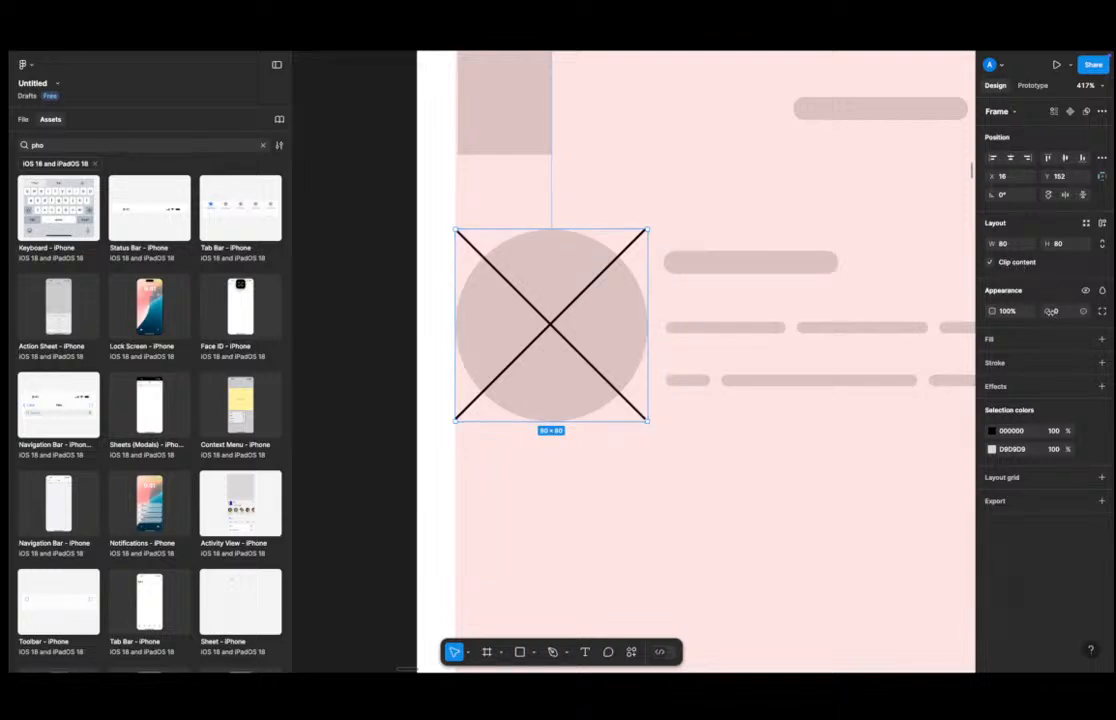
{"action": "left_click_drag", "start_coordinate": [1044, 311], "coordinate": [413, 341]}
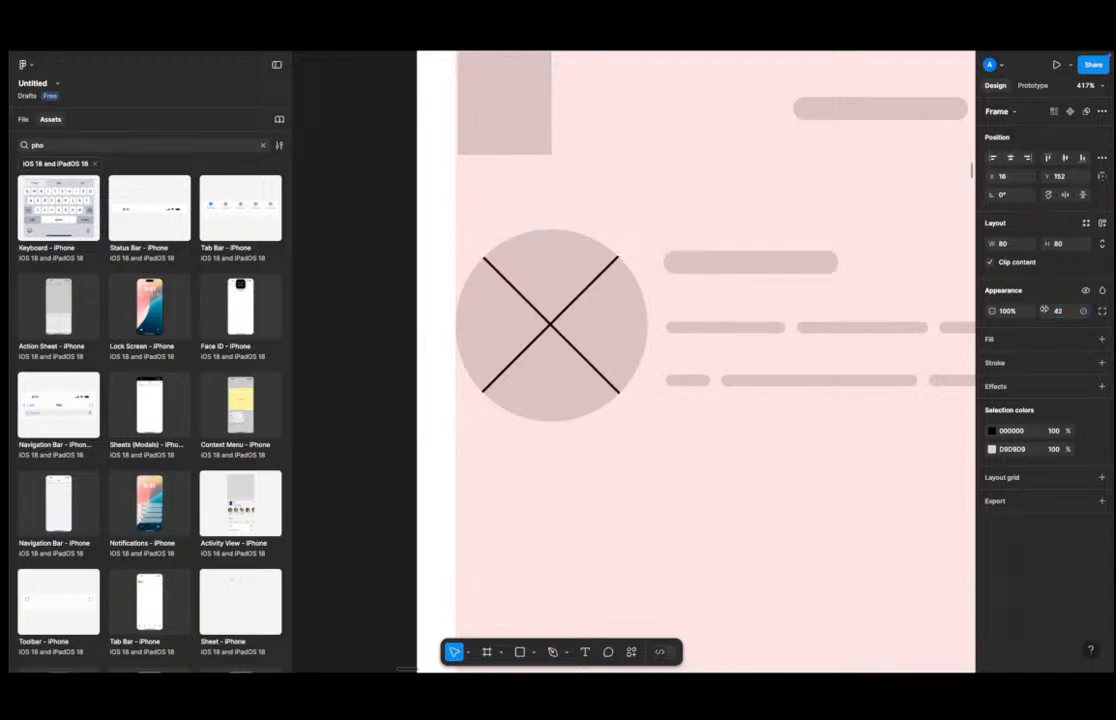
{"action": "left_click", "coordinate": [372, 471]}
Delete the grey circle shape inside the avatar frame.
{"action": "scroll", "coordinate": [372, 471], "scroll_direction": "down", "scroll_amount": 10}
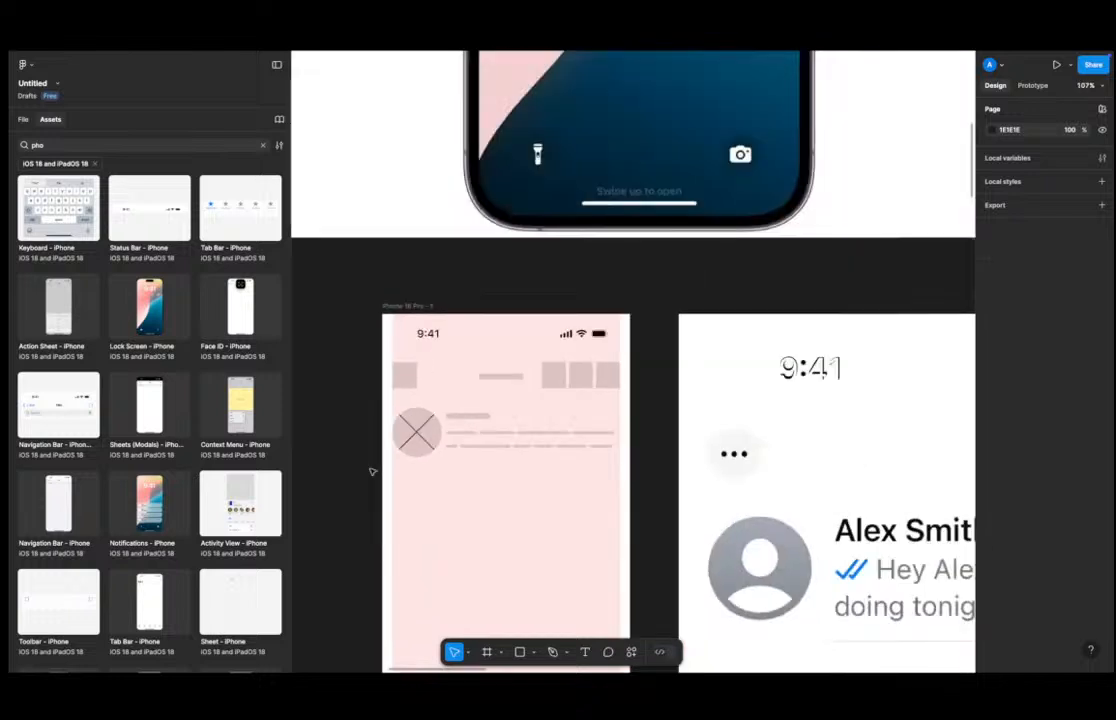
{"action": "scroll", "coordinate": [428, 448], "scroll_direction": "up", "scroll_amount": 5}
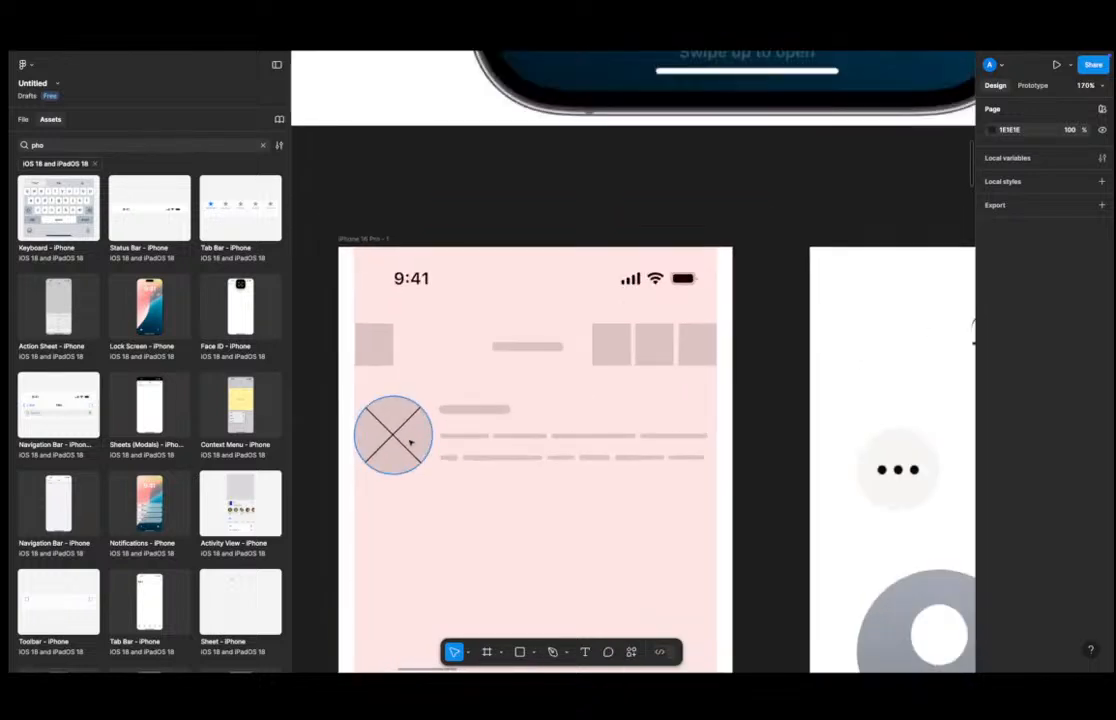
{"action": "left_click", "coordinate": [432, 427]}
{"action": "left_click", "coordinate": [427, 429]}
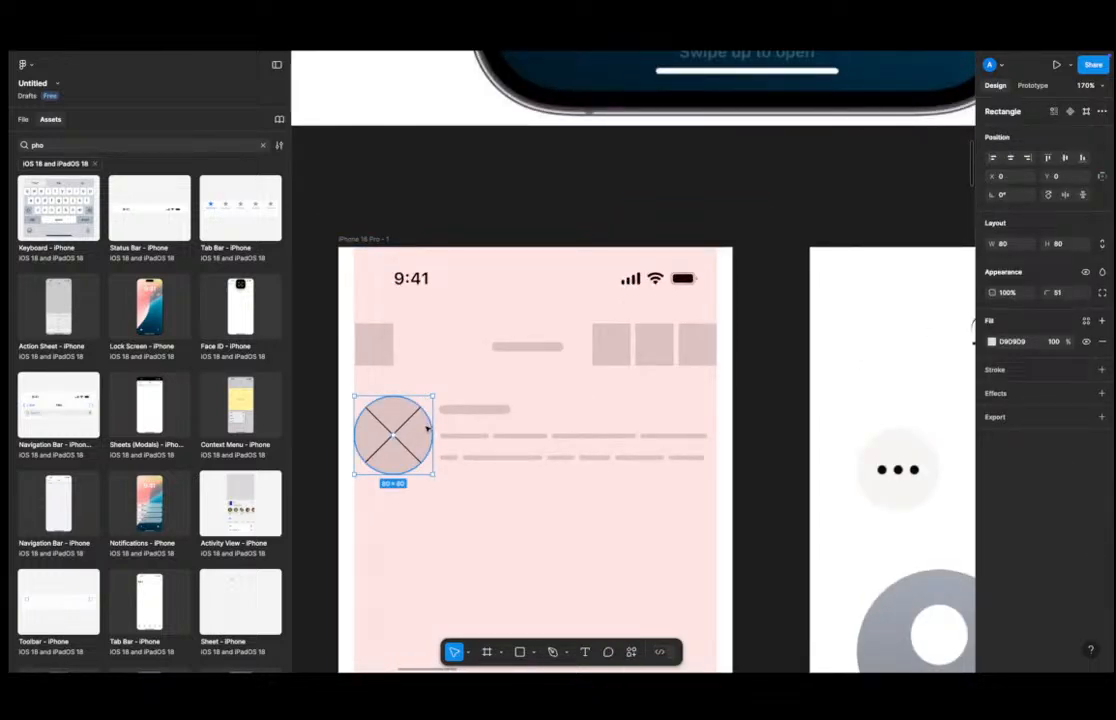
{"action": "key", "text": "Delete"}
Add a fill to the avatar frame and sample its colour D9D9D9 from a grey placeholder.
{"action": "left_click", "coordinate": [409, 392]}
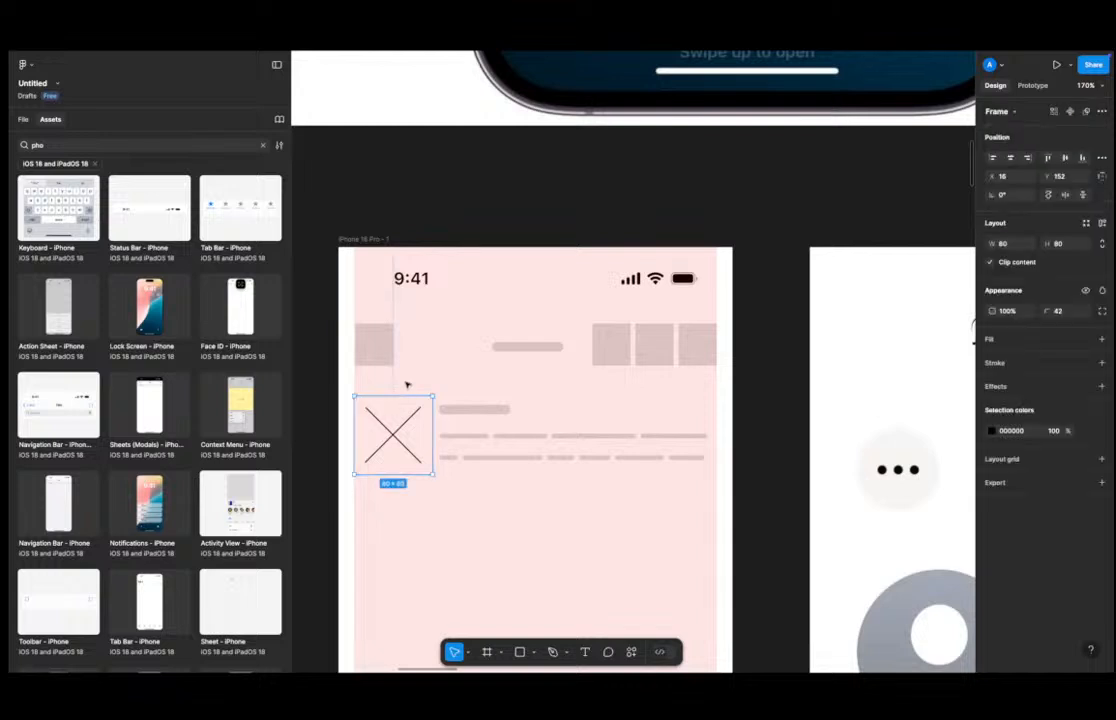
{"action": "left_click", "coordinate": [1101, 339]}
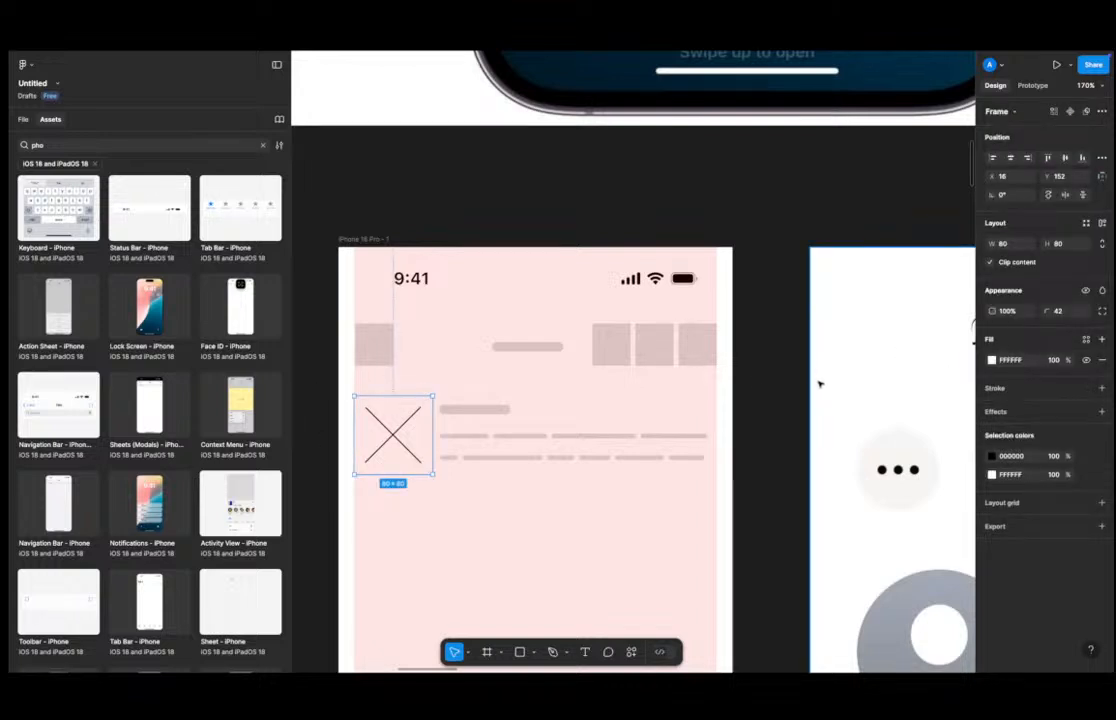
{"action": "key", "text": "i"}
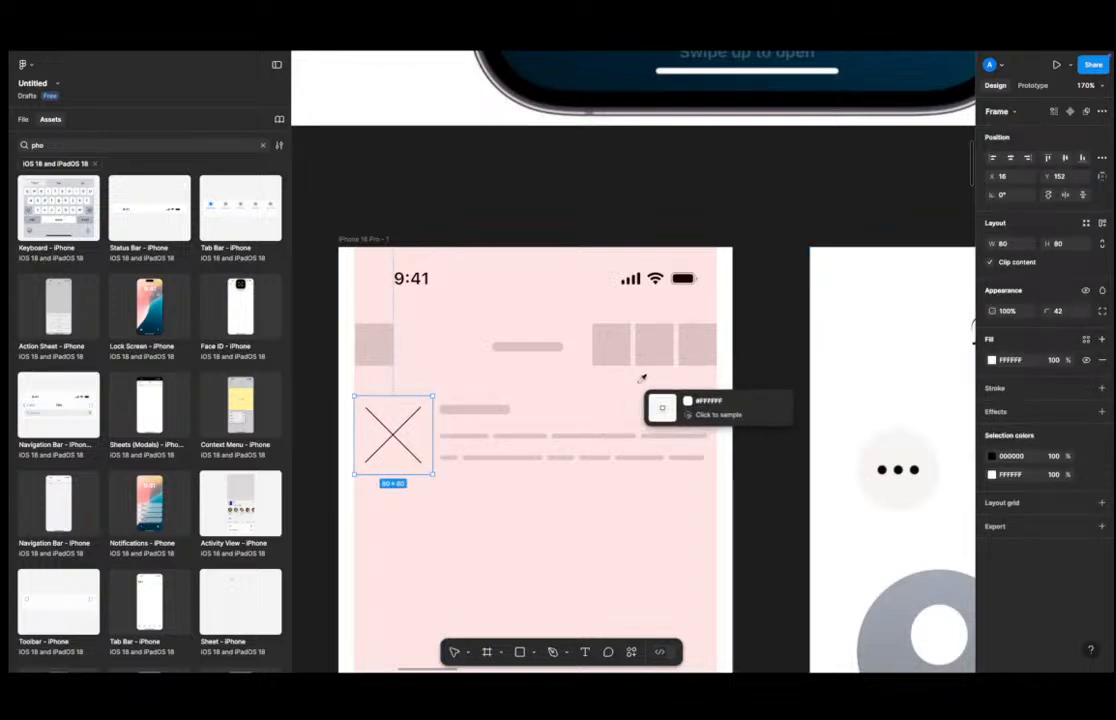
{"action": "left_click", "coordinate": [379, 346]}
Rename the avatar frame layer to Image.
{"action": "scroll", "coordinate": [438, 409], "scroll_direction": "down", "scroll_amount": 3}
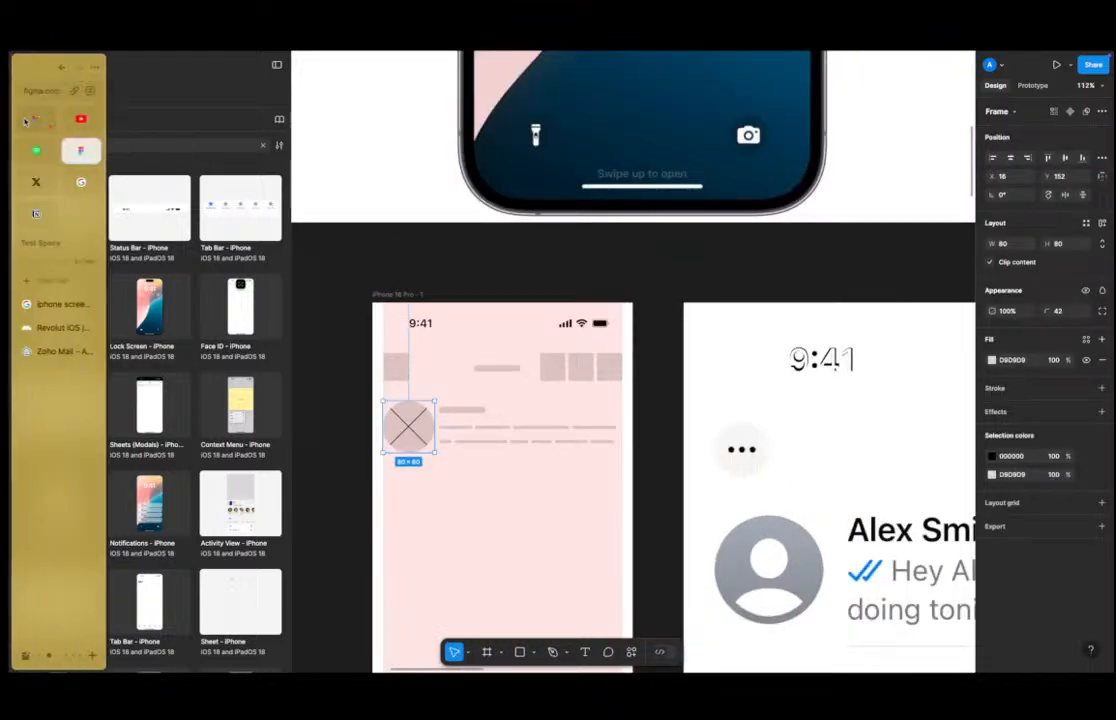
{"action": "left_click", "coordinate": [29, 123]}
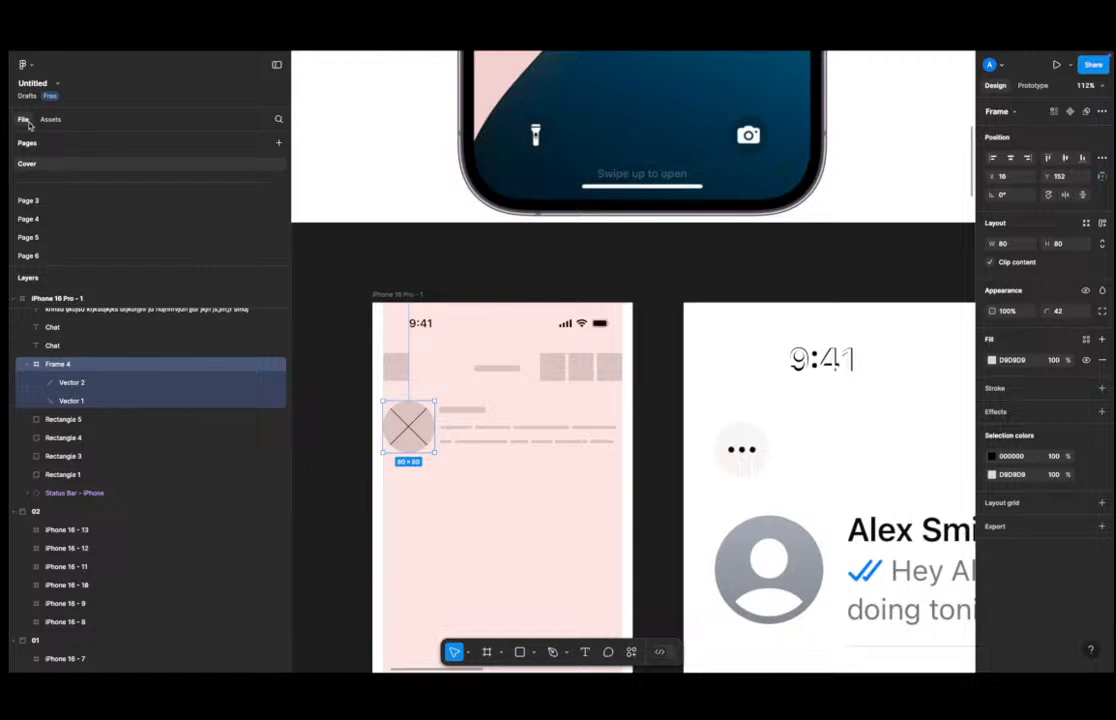
{"action": "double_click", "coordinate": [114, 370]}
{"action": "type", "text": "Ima"}
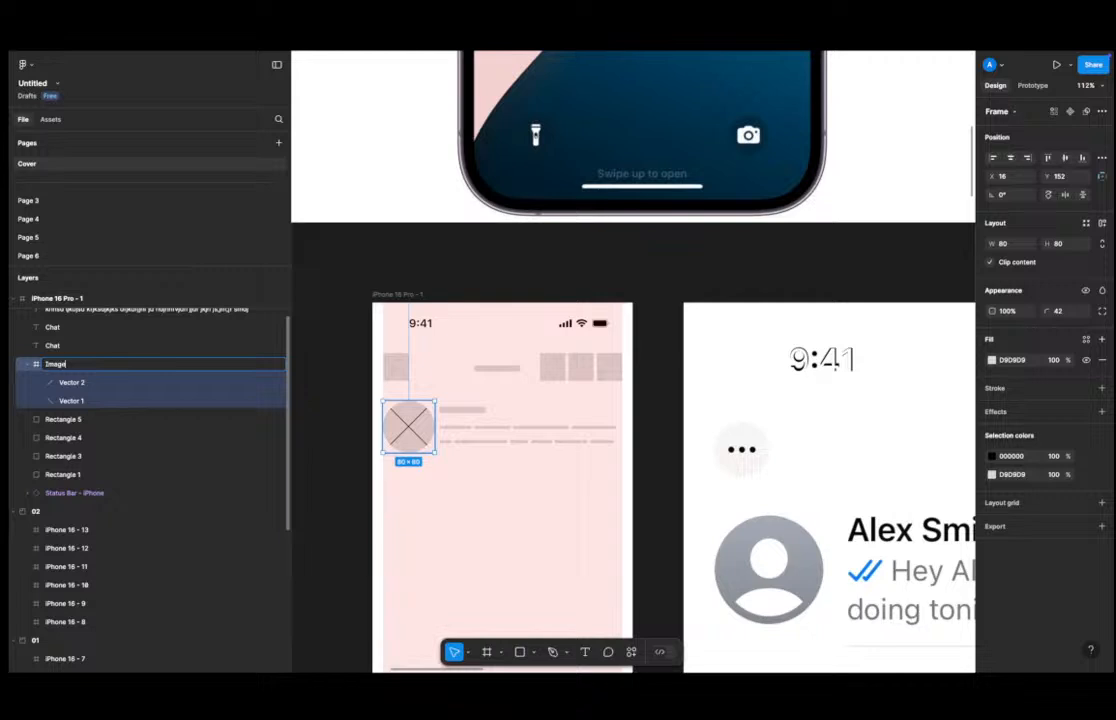
{"action": "type", "text": "ge"}
{"action": "key", "text": "Return"}
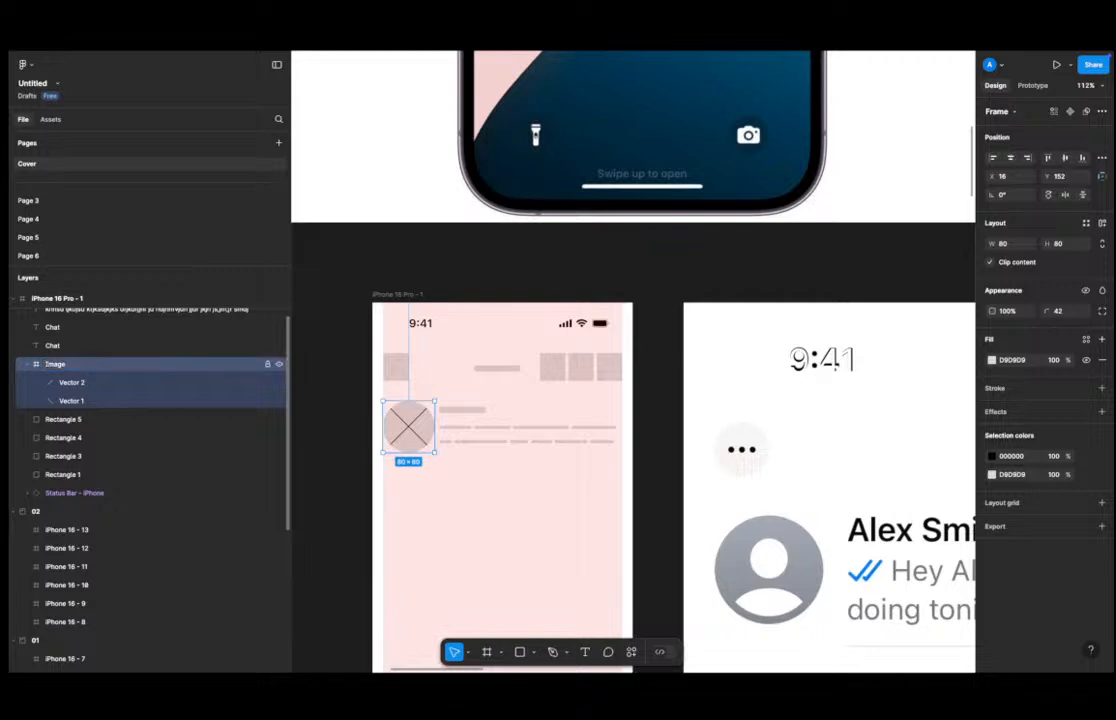
Reduce the Image frame's corner radius to 11.
{"action": "left_click", "coordinate": [428, 461]}
{"action": "left_click", "coordinate": [410, 410]}
{"action": "left_click_drag", "start_coordinate": [1047, 311], "coordinate": [1016, 311]}
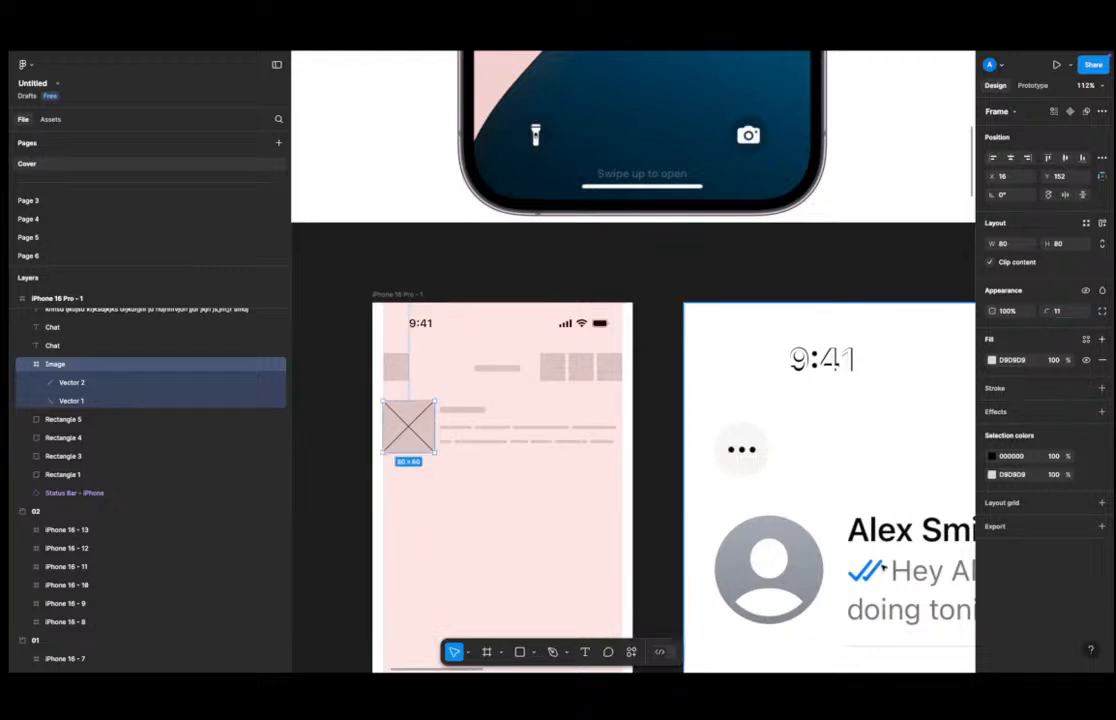
{"action": "left_click", "coordinate": [564, 549]}
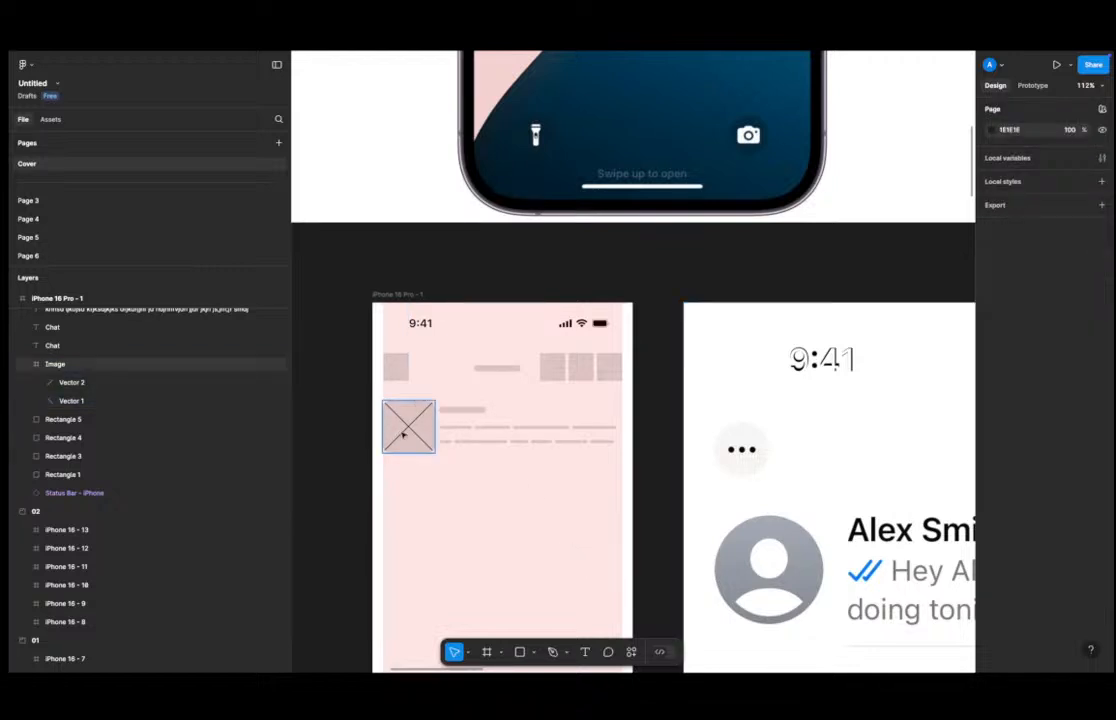
Delete the placeholder text block beside the image.
{"action": "left_click", "coordinate": [490, 430]}
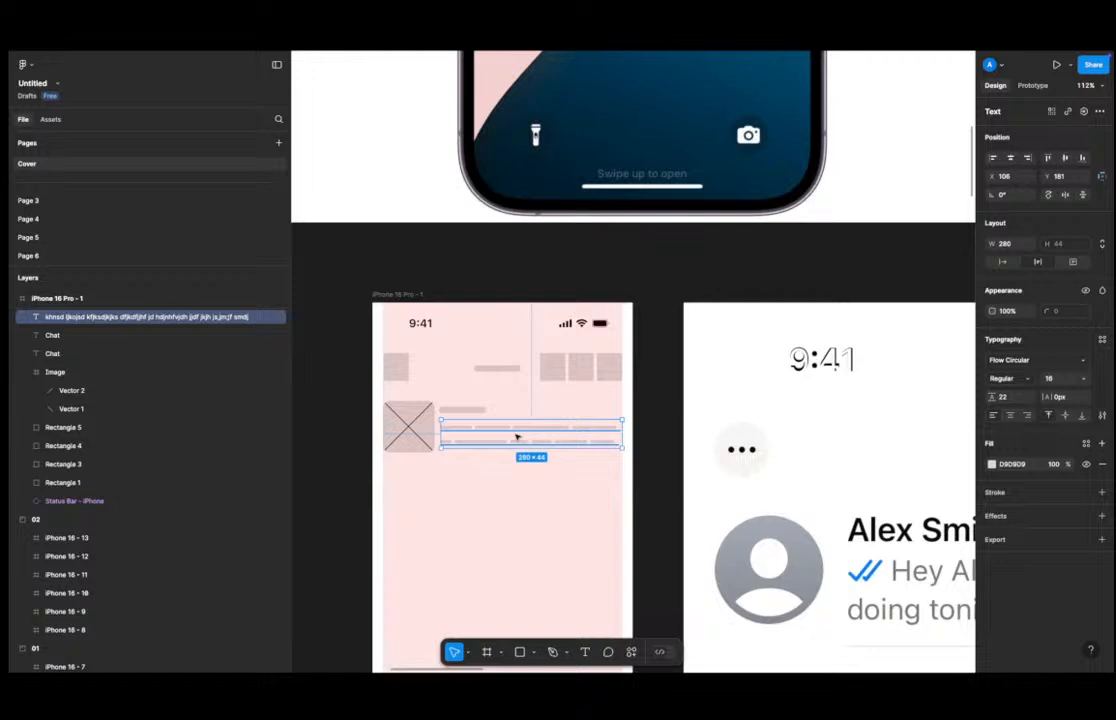
{"action": "key", "text": "Delete"}
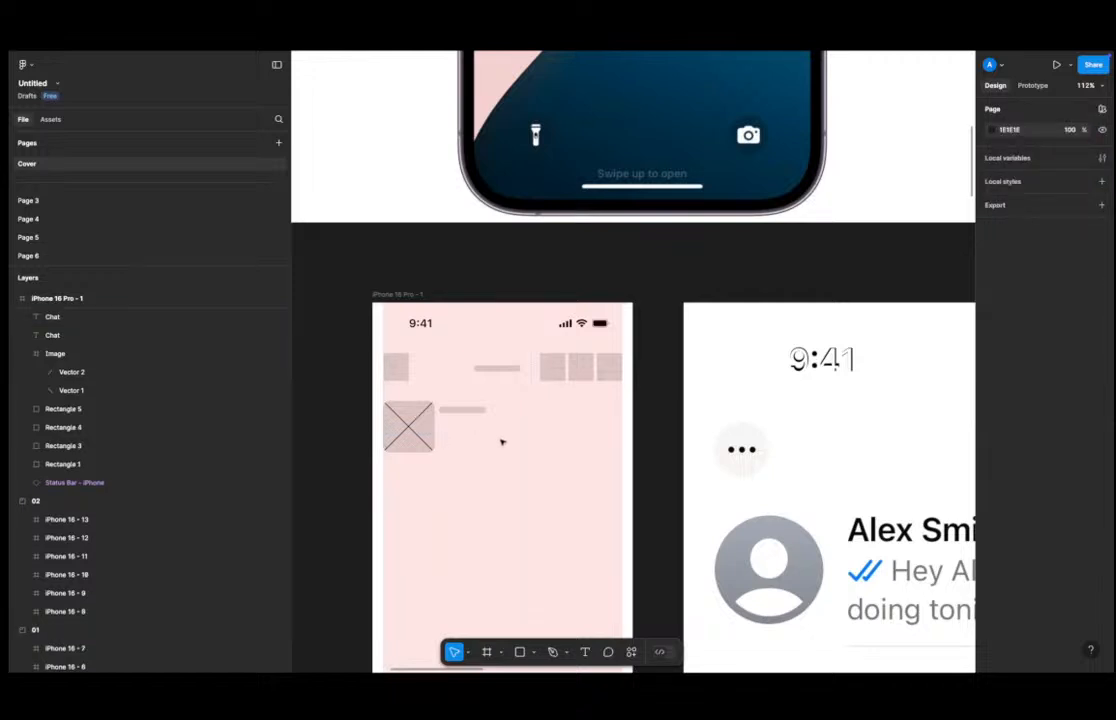
Draw a thin rectangle about 281 × 9 beside the image as a message preview line.
{"action": "key", "text": "r"}
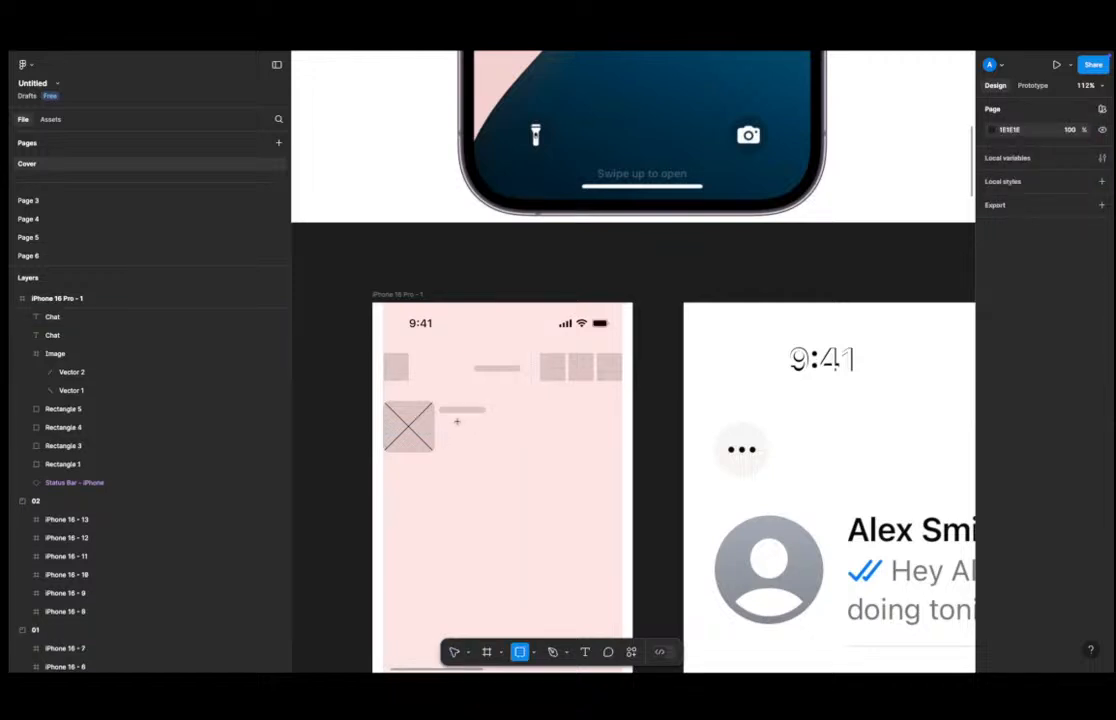
{"action": "mouse_move", "coordinate": [440, 421]}
{"action": "left_mouse_down"}
{"action": "mouse_move", "coordinate": [630, 431]}
{"action": "mouse_move", "coordinate": [622, 427]}
{"action": "left_mouse_up"}
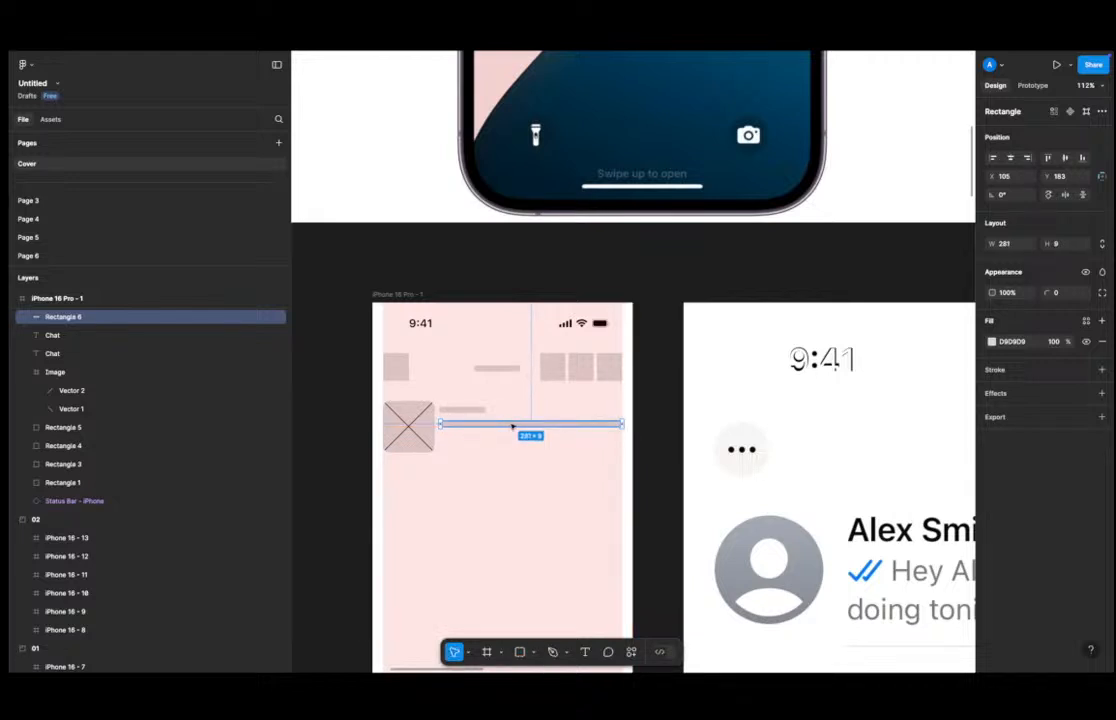
Duplicate the preview line below itself and shorten the lower copies.
{"action": "left_click_drag", "start_coordinate": [531, 424], "coordinate": [527, 436]}
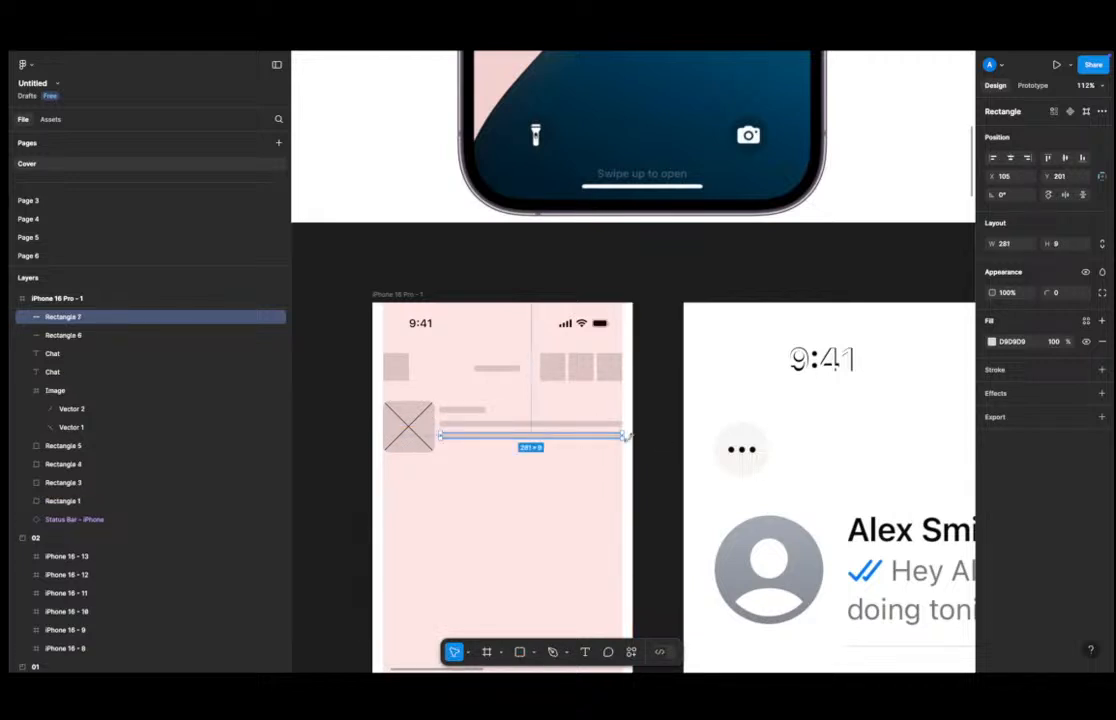
{"action": "left_click_drag", "start_coordinate": [624, 436], "coordinate": [553, 446]}
{"action": "left_click", "coordinate": [518, 463]}
{"action": "scroll", "coordinate": [520, 468], "scroll_direction": "down", "scroll_amount": 5}
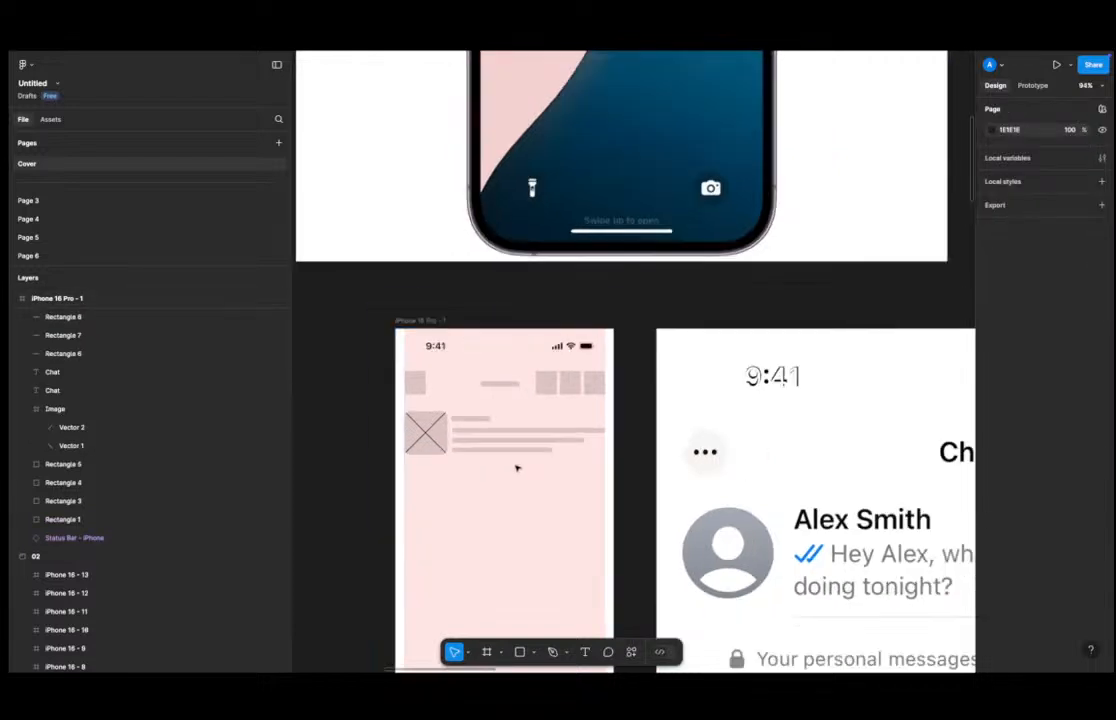
Nudge the shortest preview line slightly lower beneath the other lines.
{"action": "scroll", "coordinate": [543, 476], "scroll_direction": "right", "scroll_amount": 5}
{"action": "scroll", "coordinate": [543, 476], "scroll_direction": "down", "scroll_amount": 2}
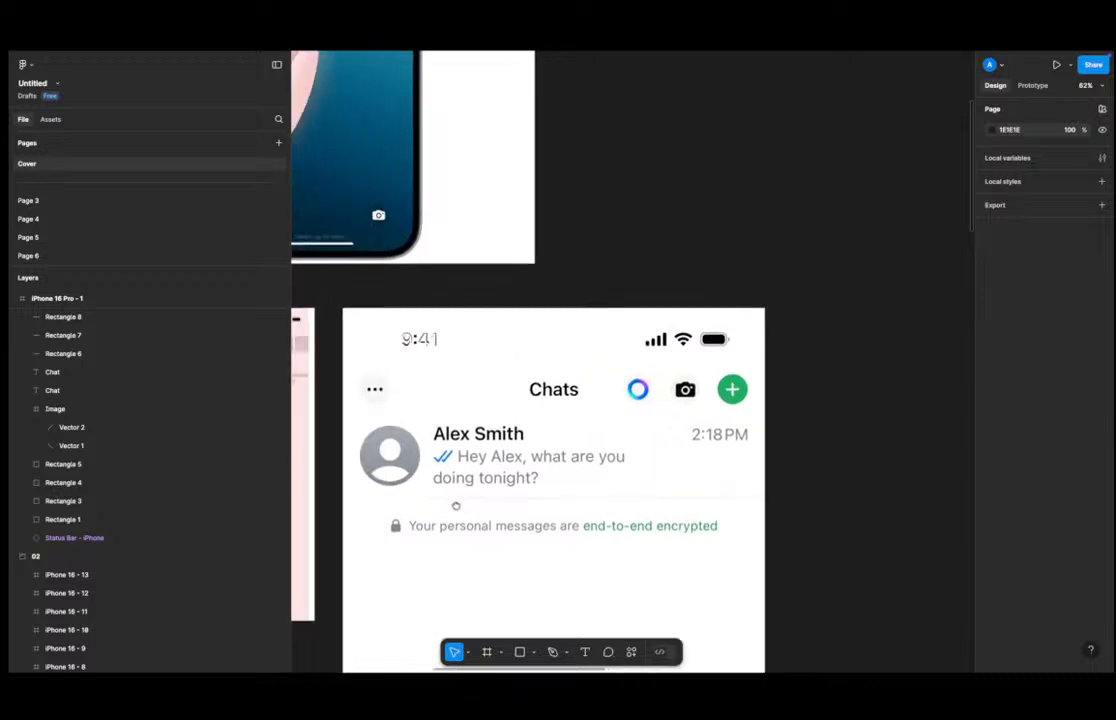
{"action": "scroll", "coordinate": [703, 508], "scroll_direction": "left", "scroll_amount": 3}
{"action": "scroll", "coordinate": [530, 461], "scroll_direction": "up", "scroll_amount": 8}
{"action": "left_click", "coordinate": [450, 299]}
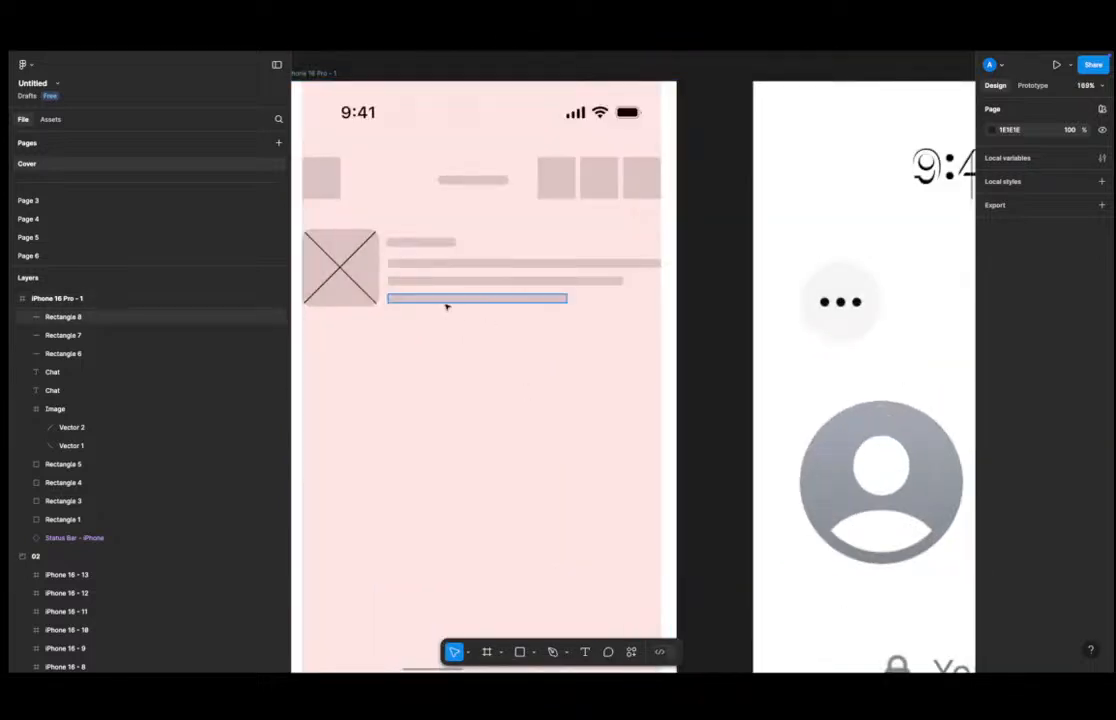
{"action": "left_click_drag", "start_coordinate": [463, 295], "coordinate": [464, 301]}
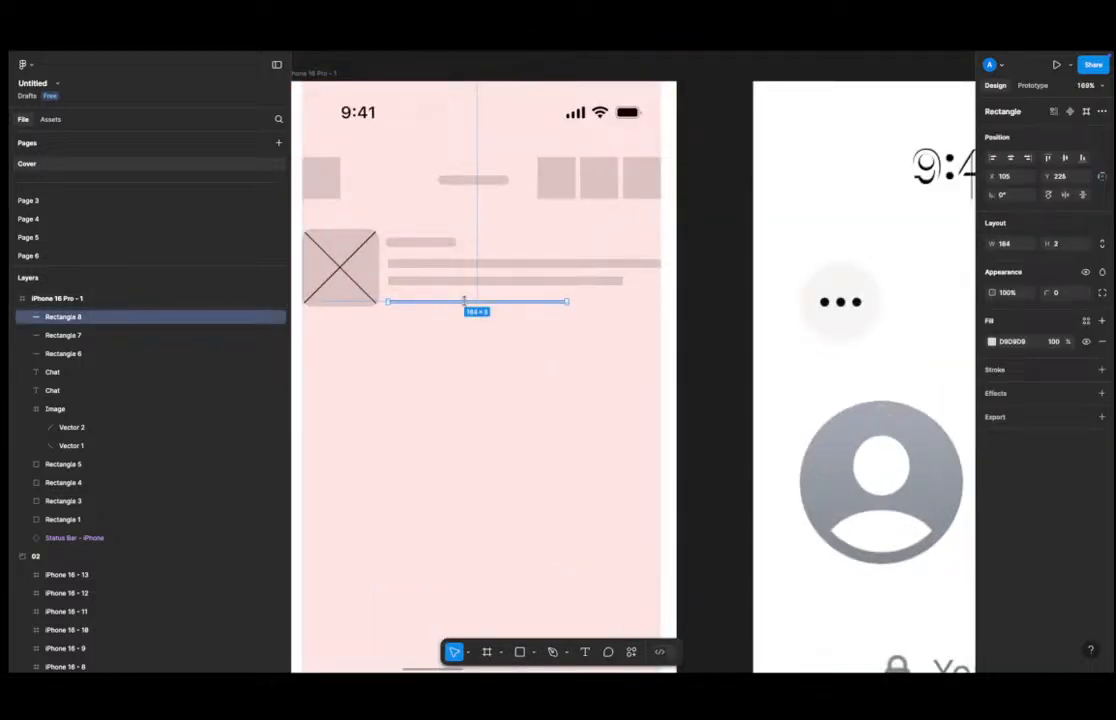
Stretch the divider line under the chat row to about 276 wide, reaching the frame's edge.
{"action": "left_click_drag", "start_coordinate": [567, 301], "coordinate": [661, 301]}
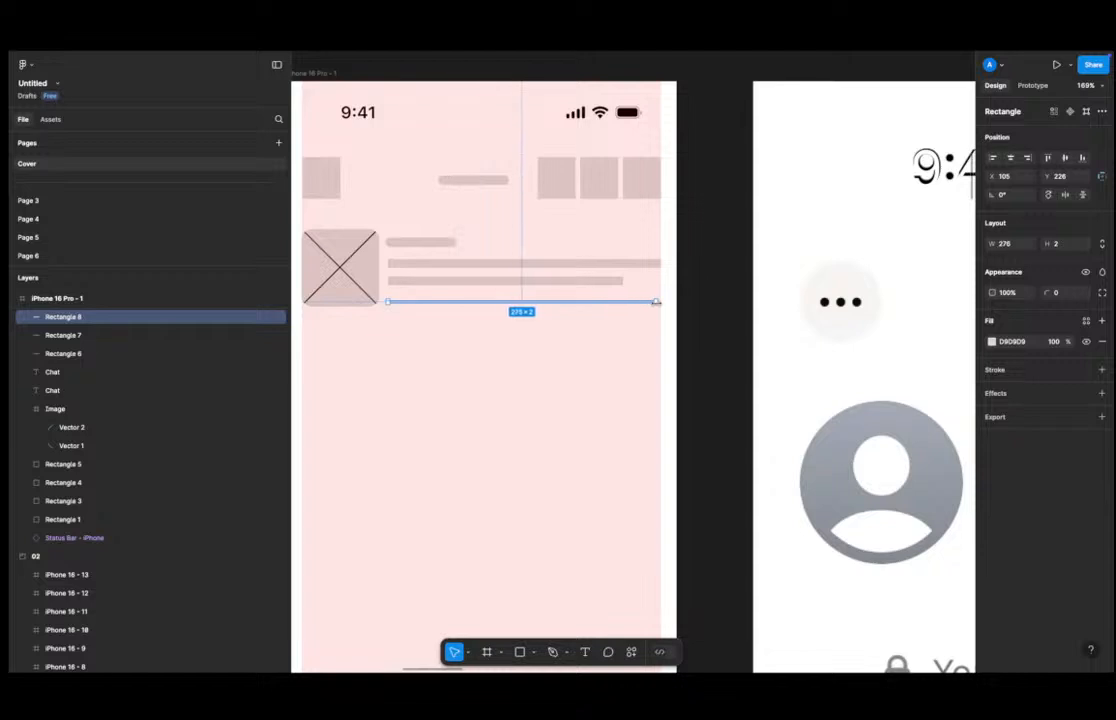
Duplicate the small title text bar to the row's right edge as a timestamp placeholder and set its font size to 16.
{"action": "left_click", "coordinate": [421, 244]}
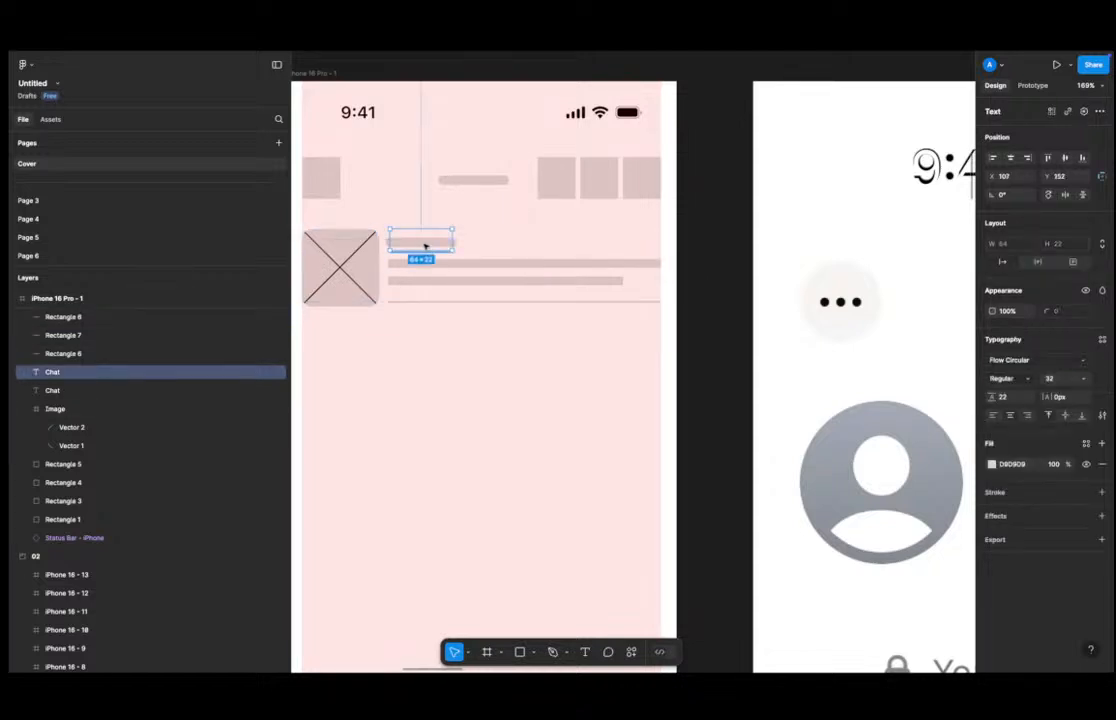
{"action": "left_click_drag", "start_coordinate": [421, 244], "coordinate": [632, 243]}
{"action": "left_click", "coordinate": [1068, 380]}
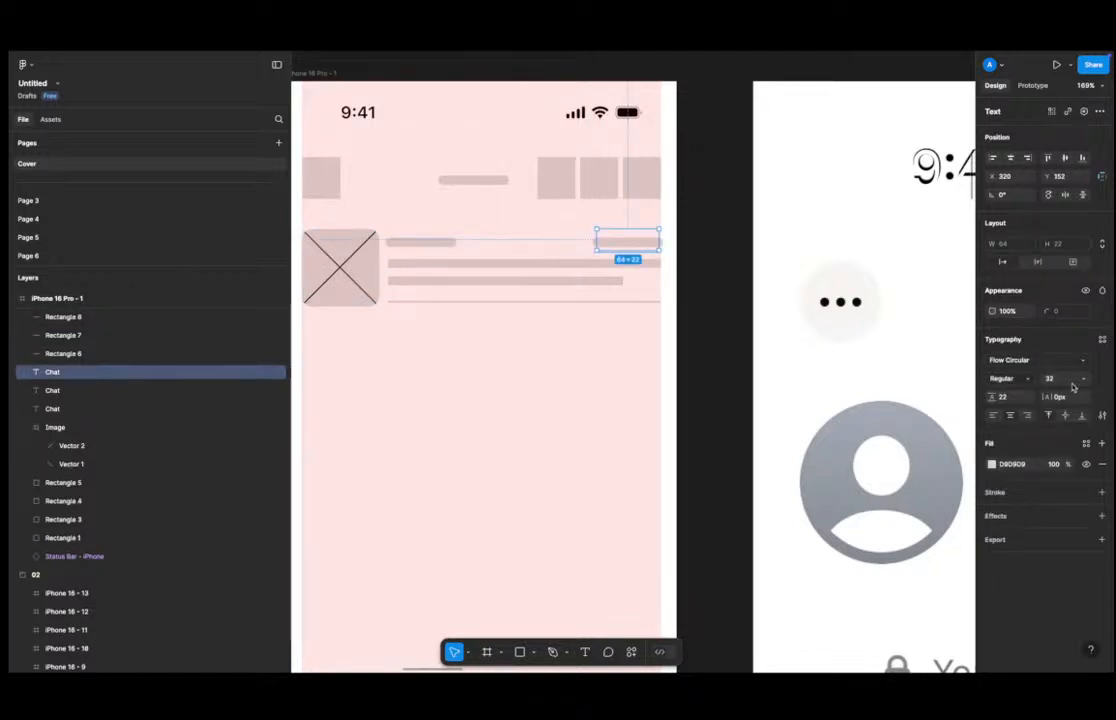
{"action": "type", "text": "16"}
{"action": "key", "text": "Return"}
{"action": "left_click_drag", "start_coordinate": [625, 241], "coordinate": [650, 240]}
{"action": "left_click", "coordinate": [695, 279]}
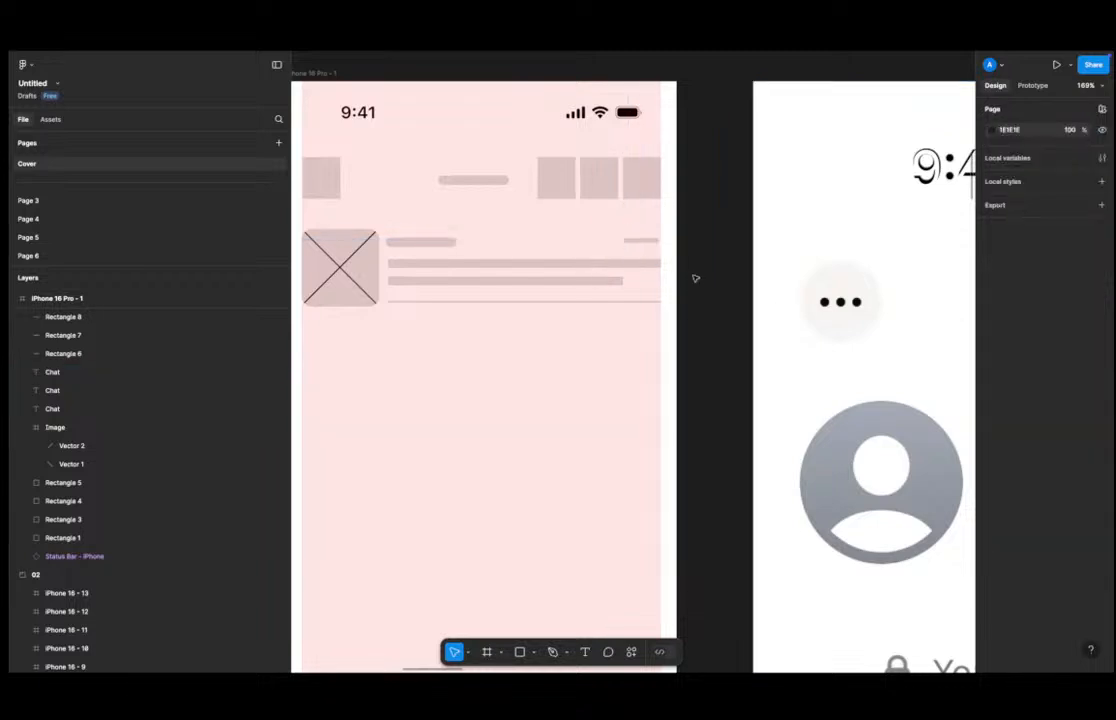
Move the Revolut reference frame next to the iPhone wireframe on the canvas.
{"action": "scroll", "coordinate": [765, 319], "scroll_direction": "down", "scroll_amount": 5}
{"action": "scroll", "coordinate": [765, 319], "scroll_direction": "down", "scroll_amount": 5}
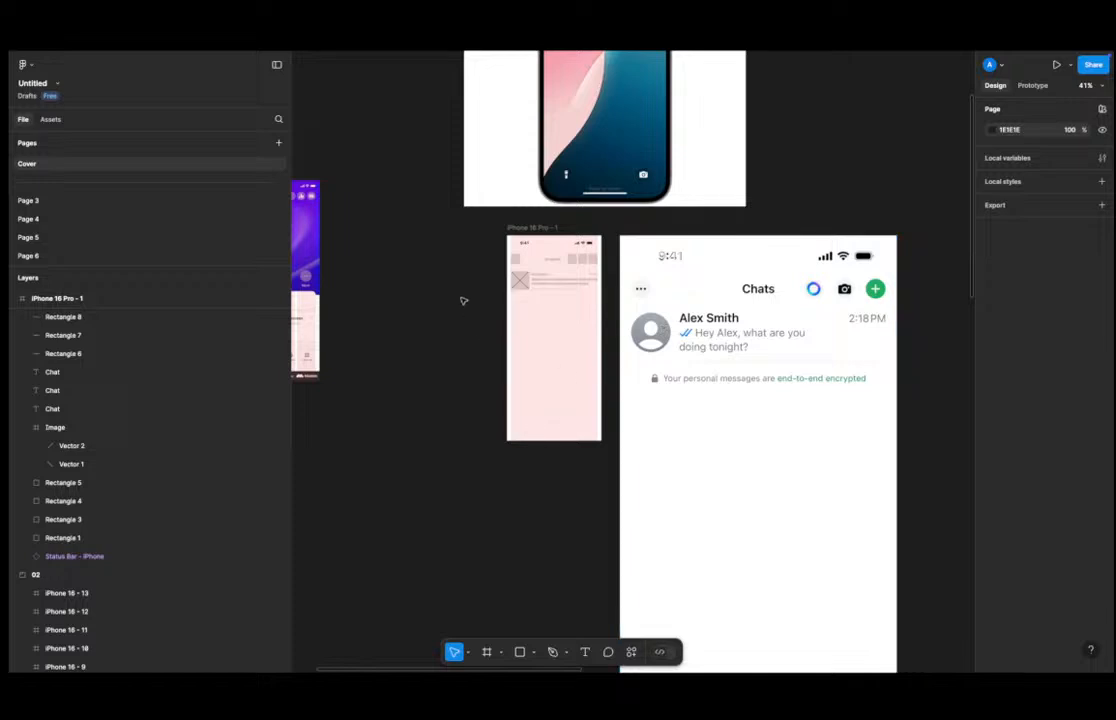
{"action": "scroll", "coordinate": [426, 306], "scroll_direction": "left", "scroll_amount": 3}
{"action": "scroll", "coordinate": [470, 288], "scroll_direction": "up", "scroll_amount": 3}
{"action": "scroll", "coordinate": [470, 288], "scroll_direction": "down", "scroll_amount": 1}
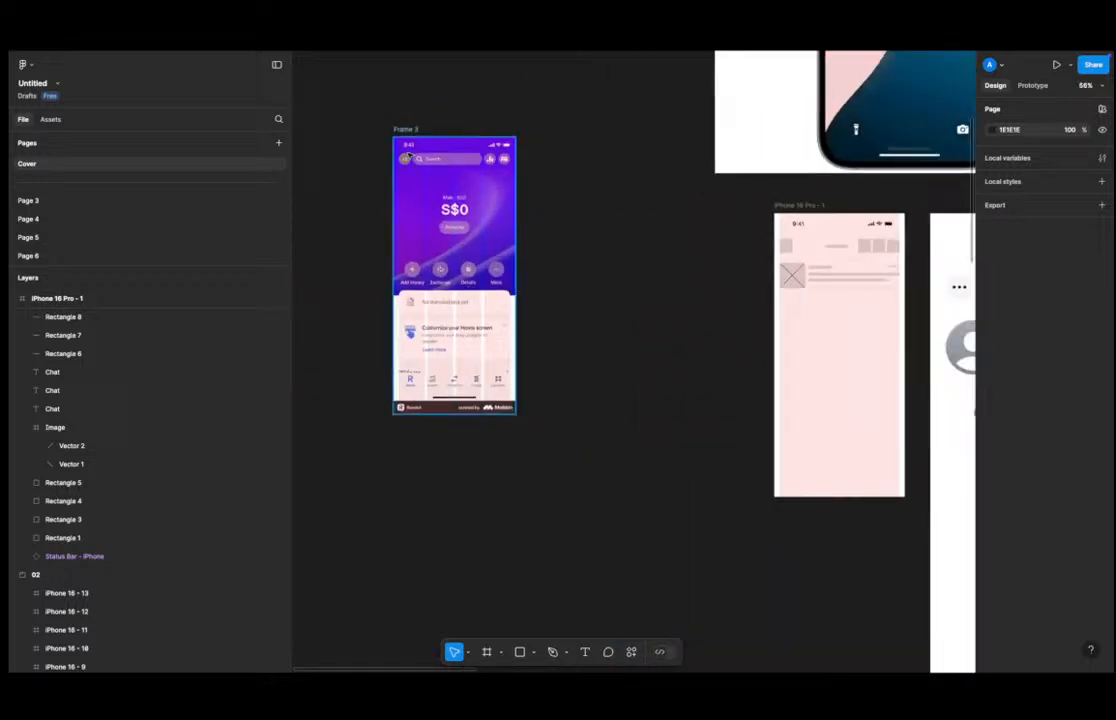
{"action": "left_click_drag", "start_coordinate": [409, 126], "coordinate": [636, 223]}
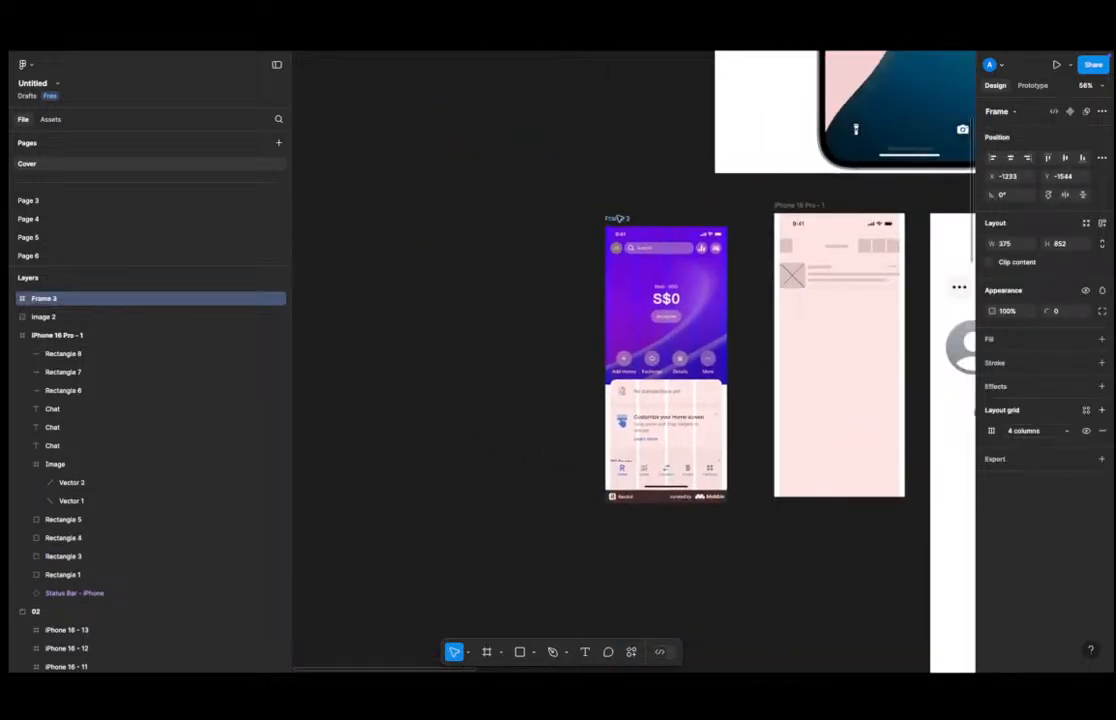
{"action": "left_click", "coordinate": [573, 182]}
{"action": "scroll", "coordinate": [580, 194], "scroll_direction": "up", "scroll_amount": 1}
{"action": "scroll", "coordinate": [580, 204], "scroll_direction": "up", "scroll_amount": 1}
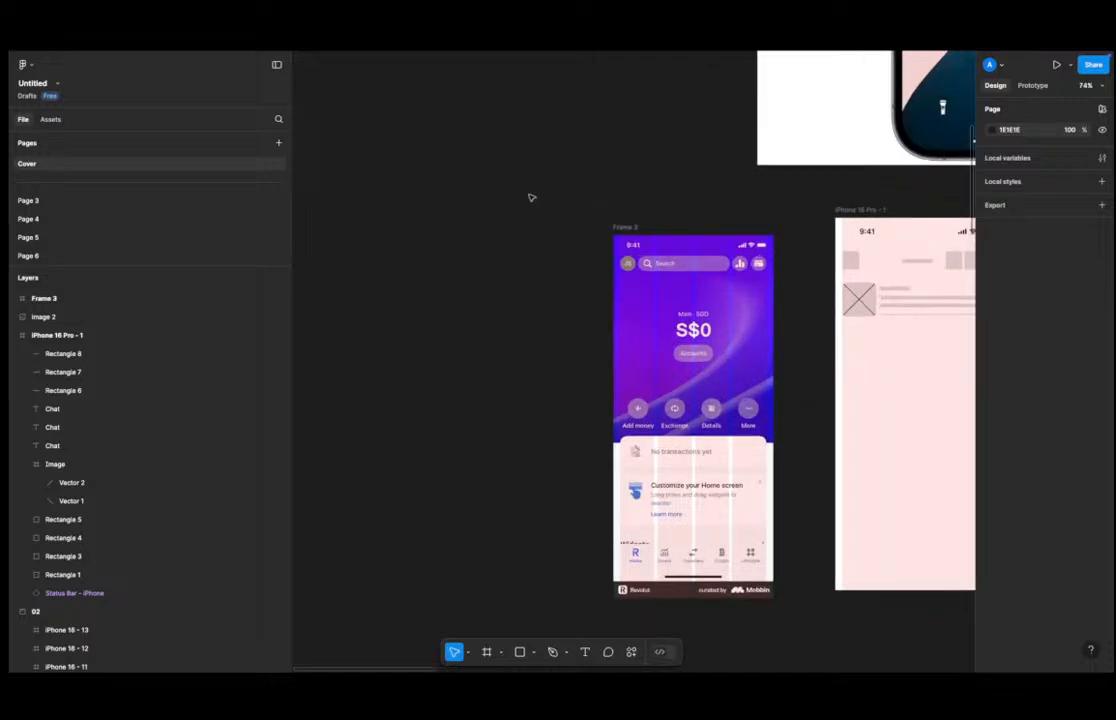
{"action": "key", "text": "ctrl+Left"}
{"action": "key", "text": "ctrl+Right"}
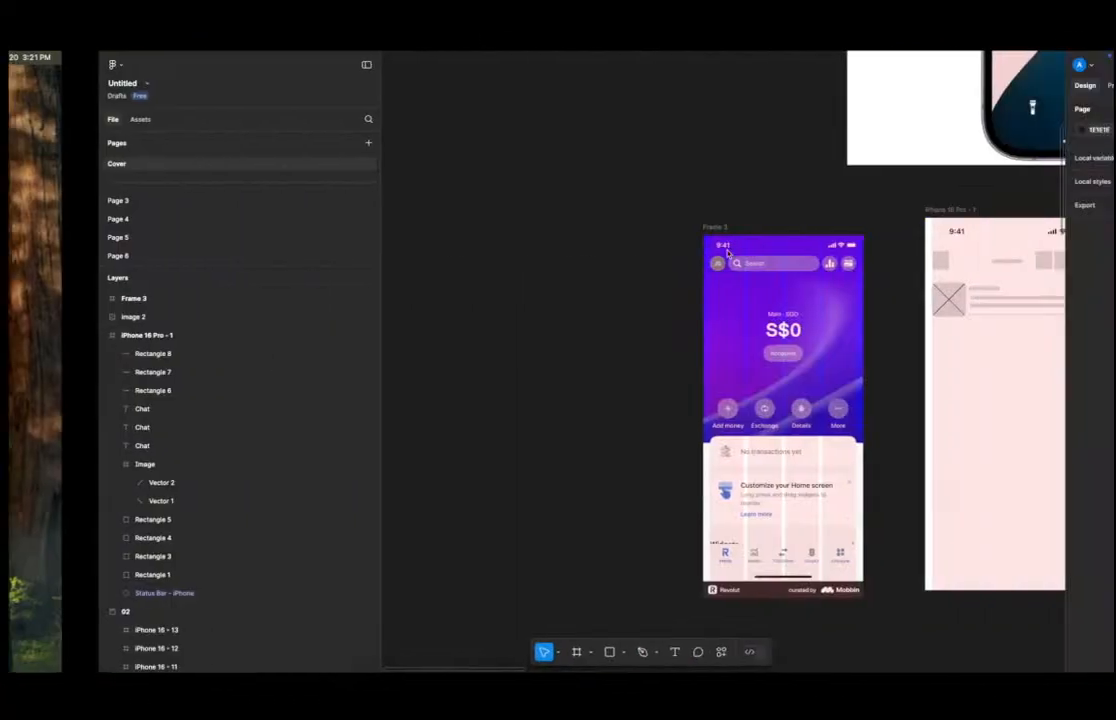
Copy a square placeholder with its label bar from the wireframe onto the Home tab of the Revolut frame.
{"action": "left_click", "coordinate": [634, 228]}
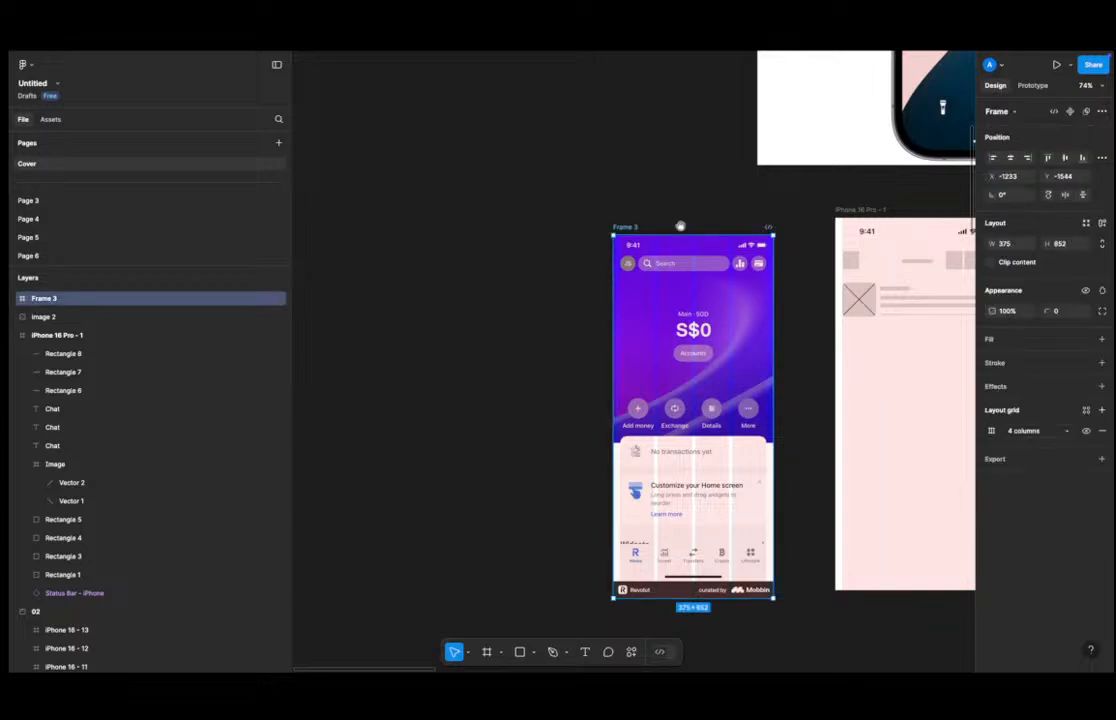
{"action": "scroll", "coordinate": [488, 335], "scroll_direction": "right", "scroll_amount": 3}
{"action": "scroll", "coordinate": [488, 335], "scroll_direction": "up", "scroll_amount": 1}
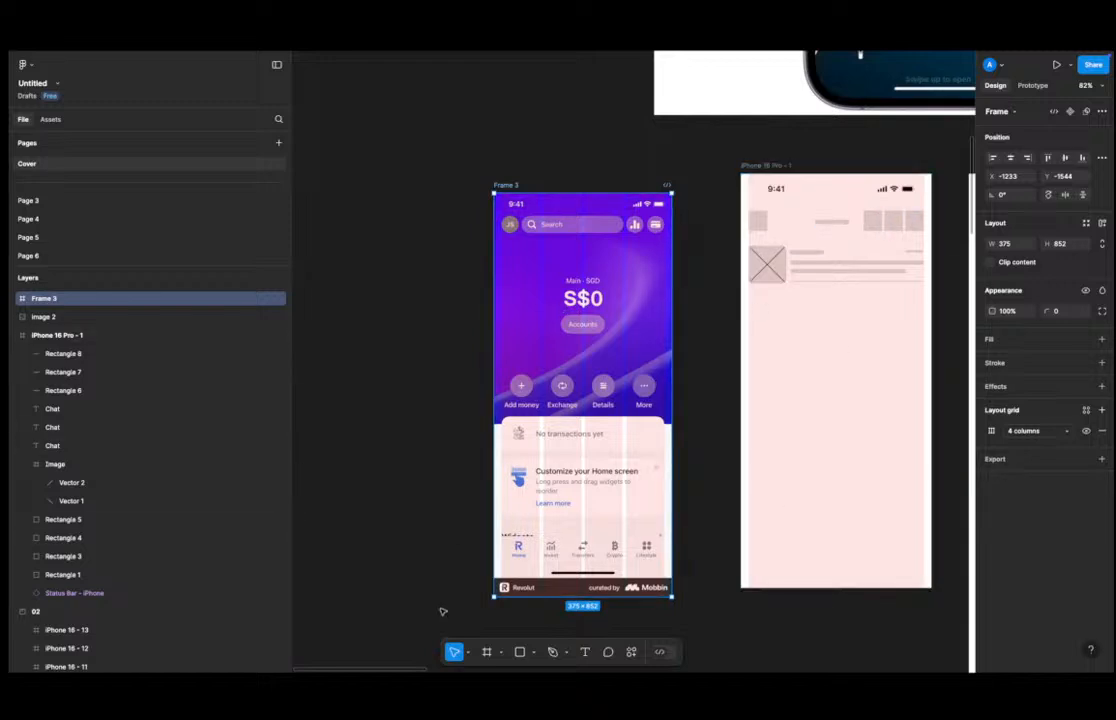
{"action": "left_click", "coordinate": [872, 220]}
{"action": "left_click_drag", "start_coordinate": [872, 220], "coordinate": [515, 574]}
{"action": "scroll", "coordinate": [521, 543], "scroll_direction": "up", "scroll_amount": 6}
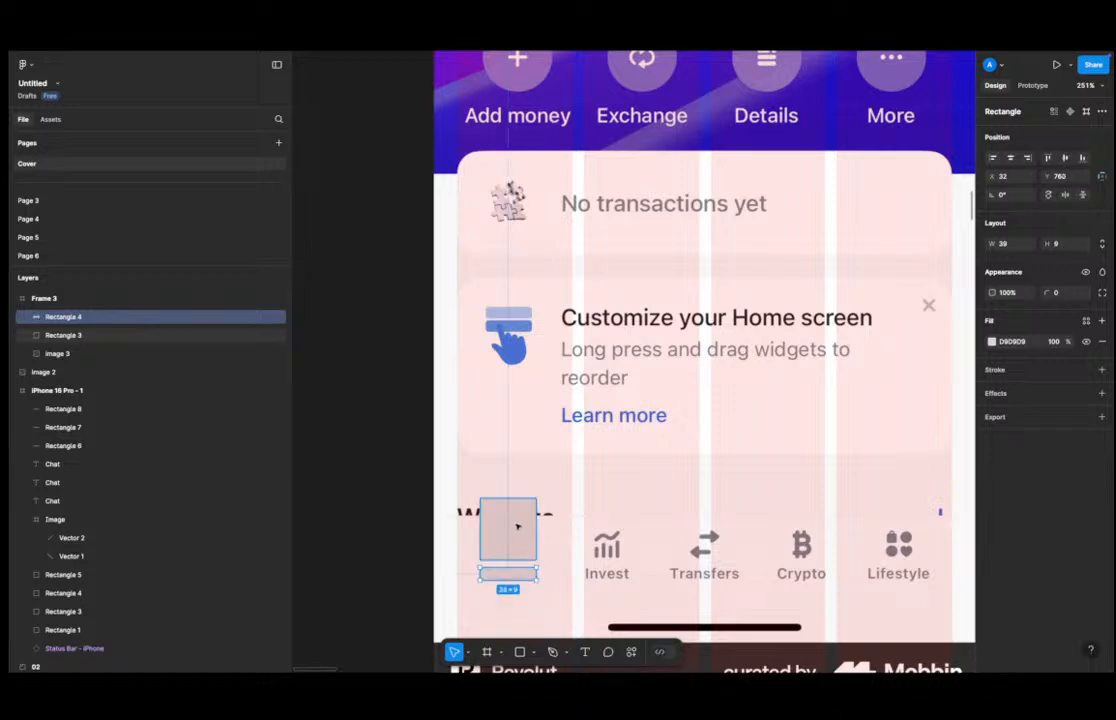
Draw two crossing diagonal lines over the new square placeholder with the Pen tool to form an X.
{"action": "left_click", "coordinate": [518, 526]}
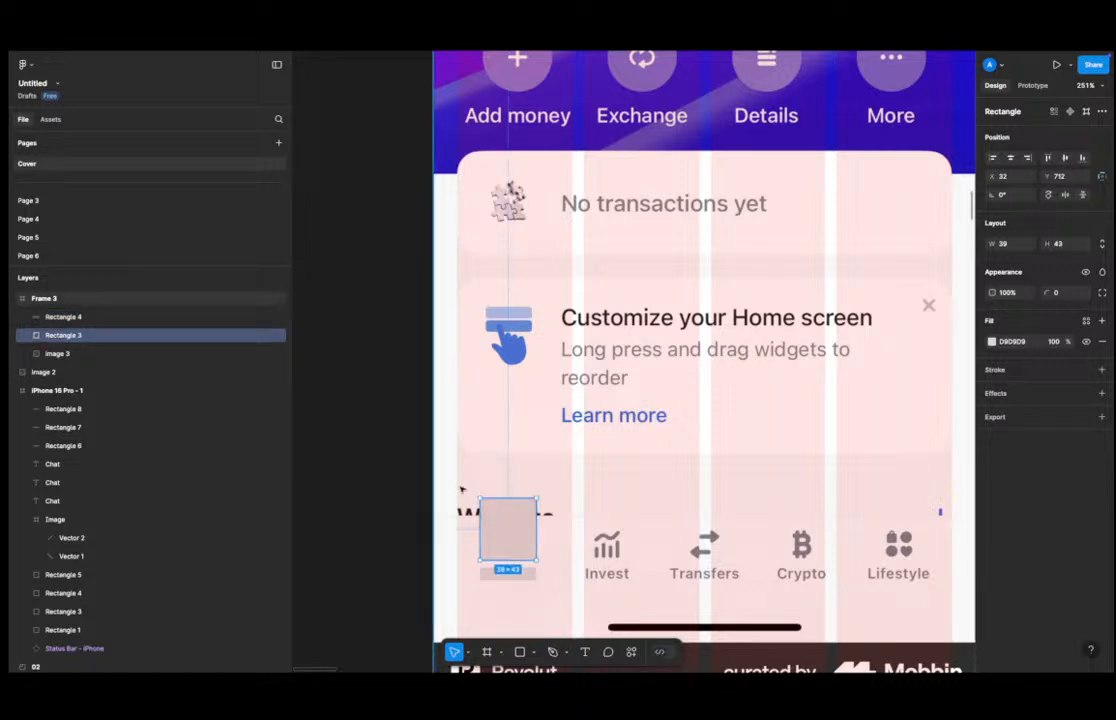
{"action": "scroll", "coordinate": [466, 505], "scroll_direction": "up", "scroll_amount": 5}
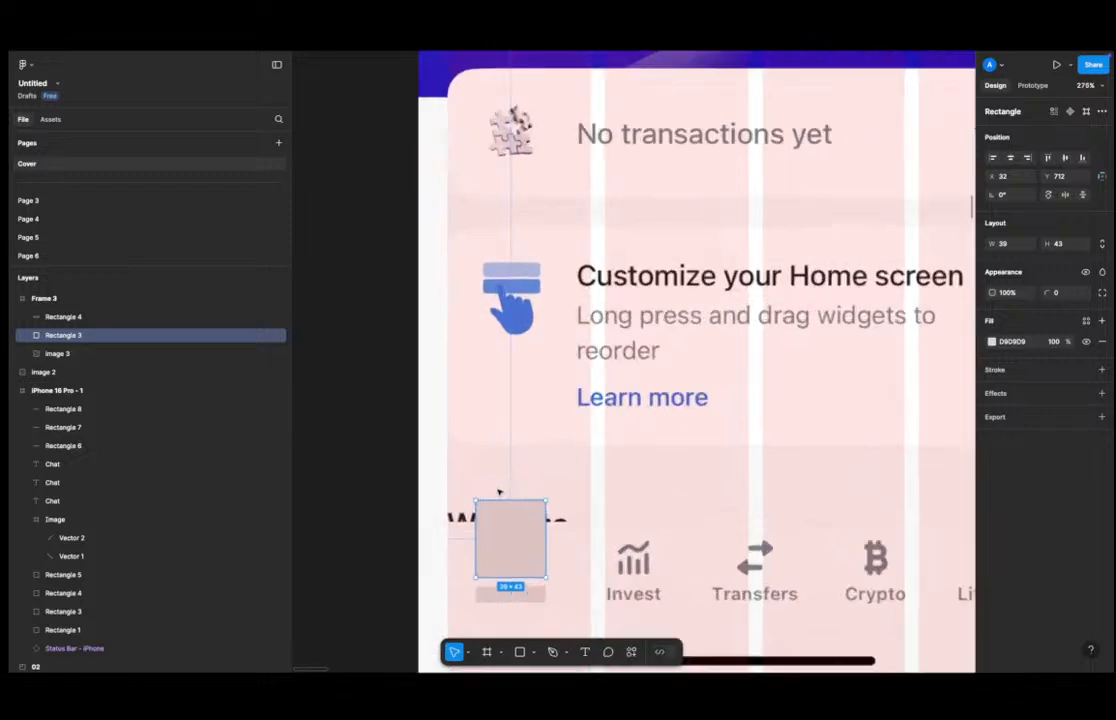
{"action": "key", "text": "p"}
{"action": "left_click", "coordinate": [484, 513]}
{"action": "left_click", "coordinate": [537, 570]}
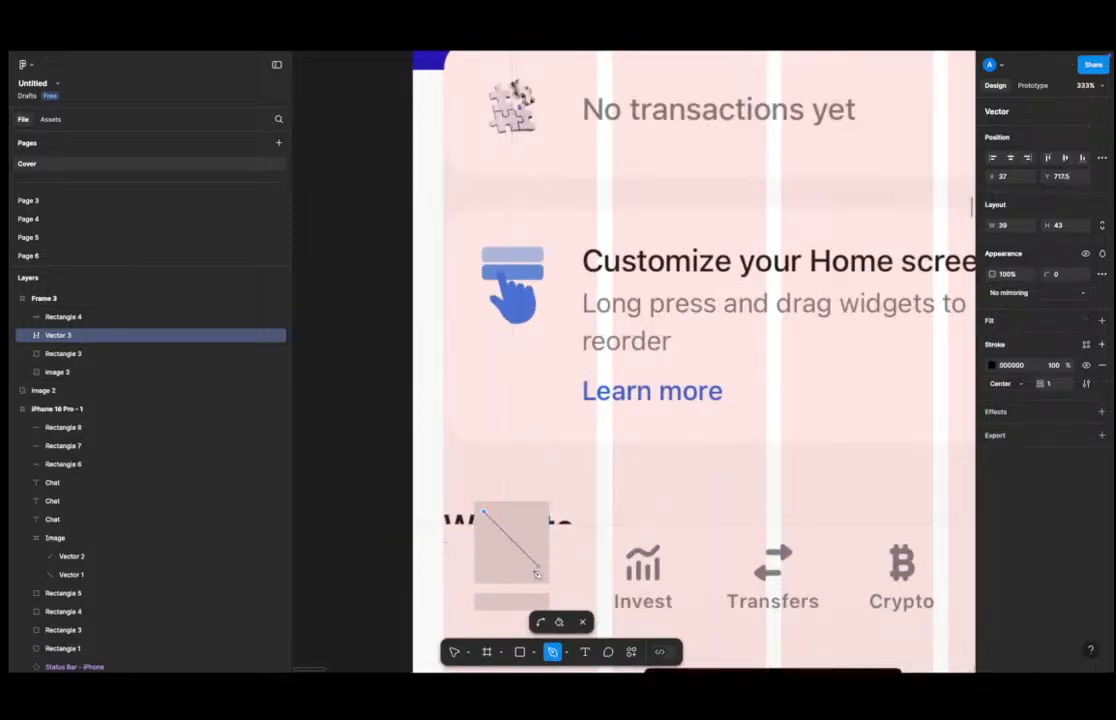
{"action": "key", "text": "Escape"}
{"action": "left_click", "coordinate": [540, 513]}
{"action": "left_click", "coordinate": [486, 567]}
{"action": "key", "text": "Escape"}
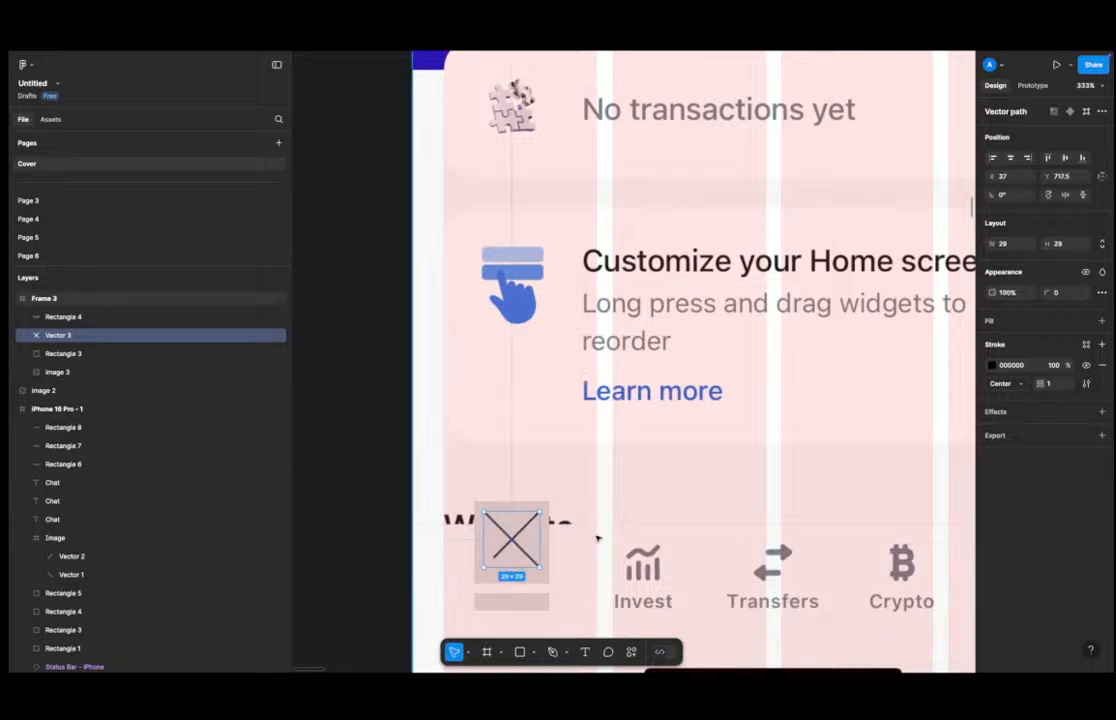
{"action": "key", "text": "Escape"}
Select the X lines, square and label bar together and cut them from the Revolut frame.
{"action": "left_click", "coordinate": [510, 540]}
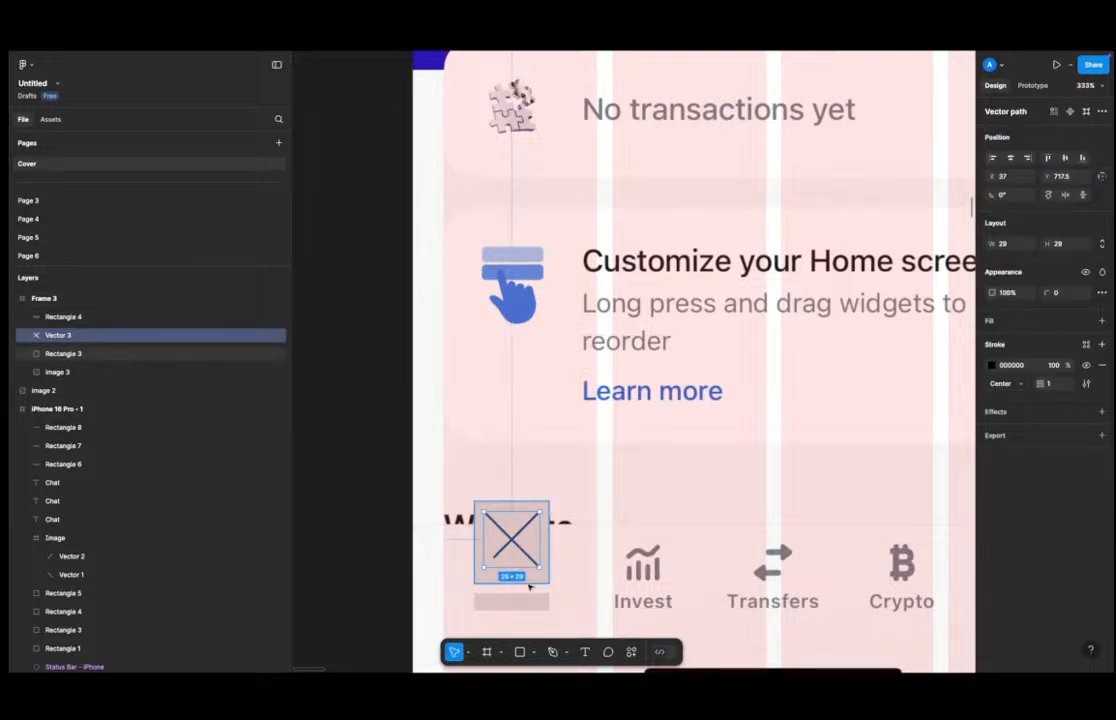
{"action": "left_click", "coordinate": [512, 578], "text": "shift"}
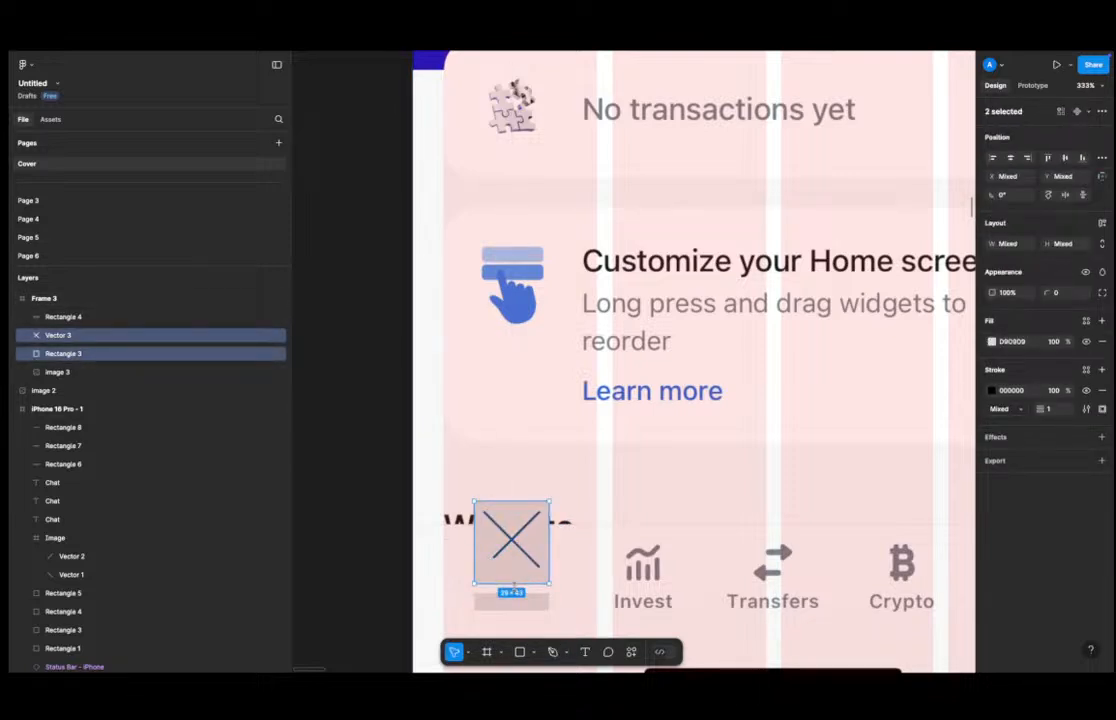
{"action": "scroll", "coordinate": [500, 521], "scroll_direction": "down", "scroll_amount": 3}
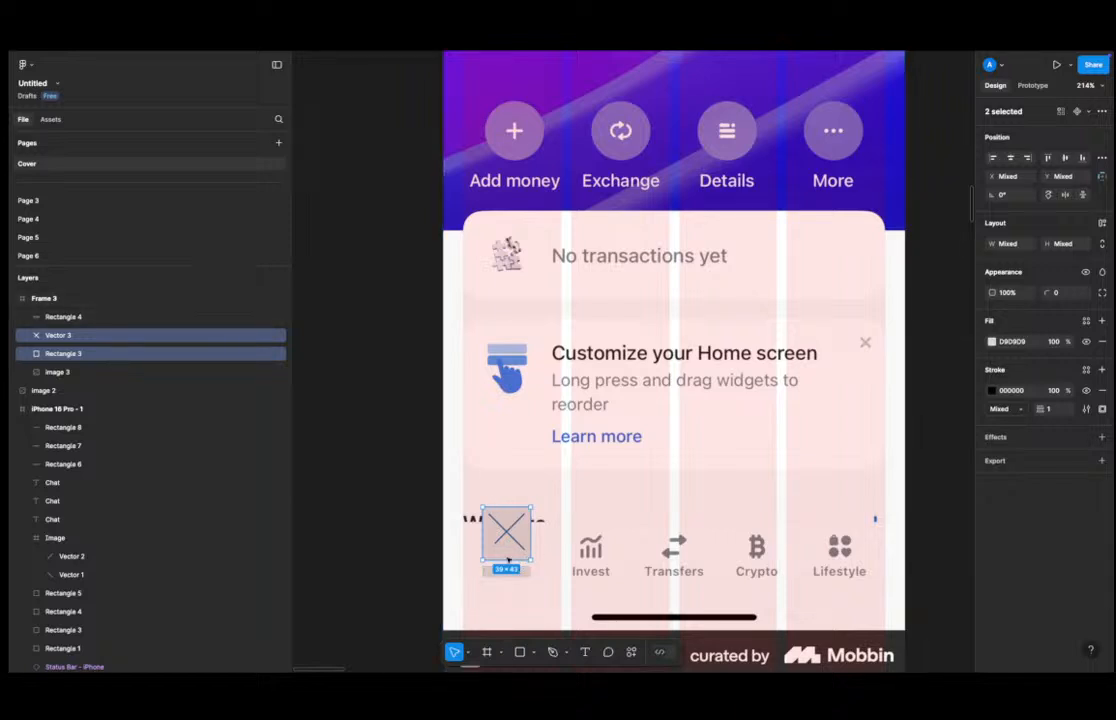
{"action": "left_click", "coordinate": [482, 572]}
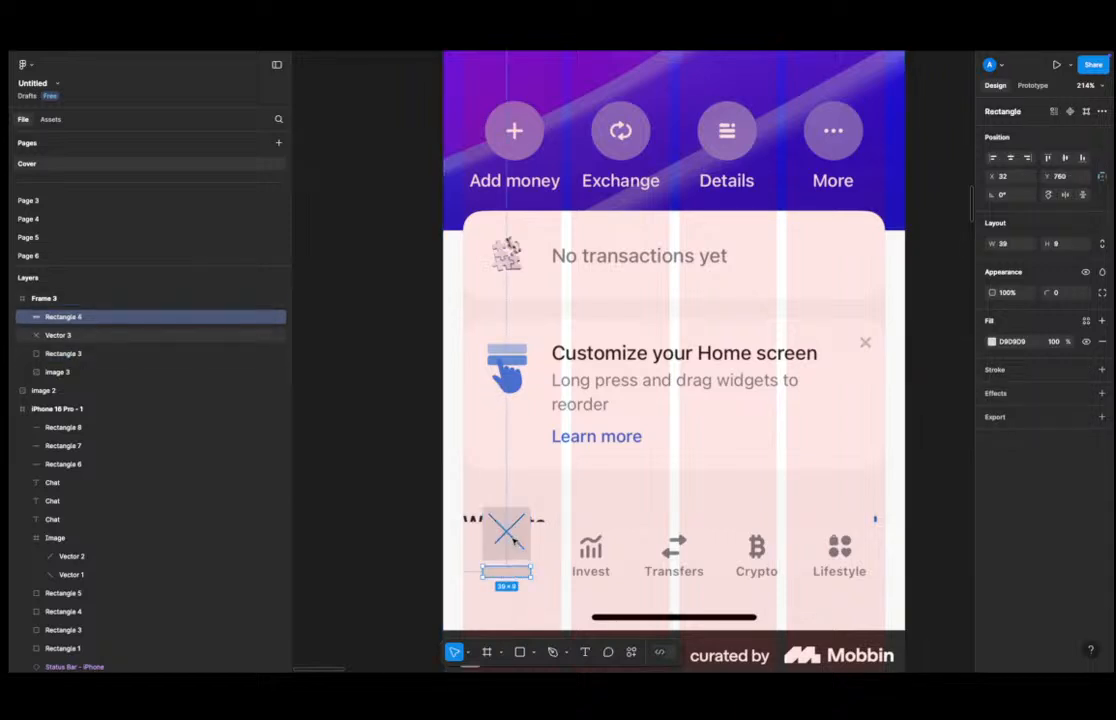
{"action": "left_click", "coordinate": [510, 540]}
{"action": "left_click", "coordinate": [519, 556], "text": "shift"}
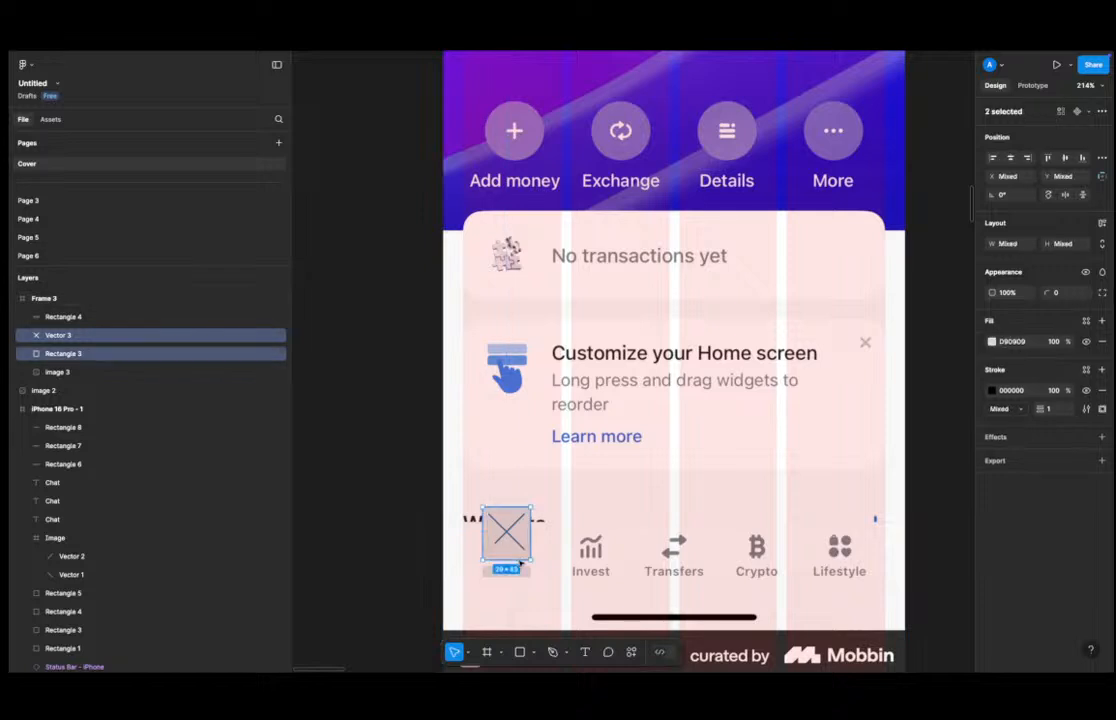
{"action": "left_click", "coordinate": [517, 572], "text": "shift"}
{"action": "key", "text": "ctrl+x"}
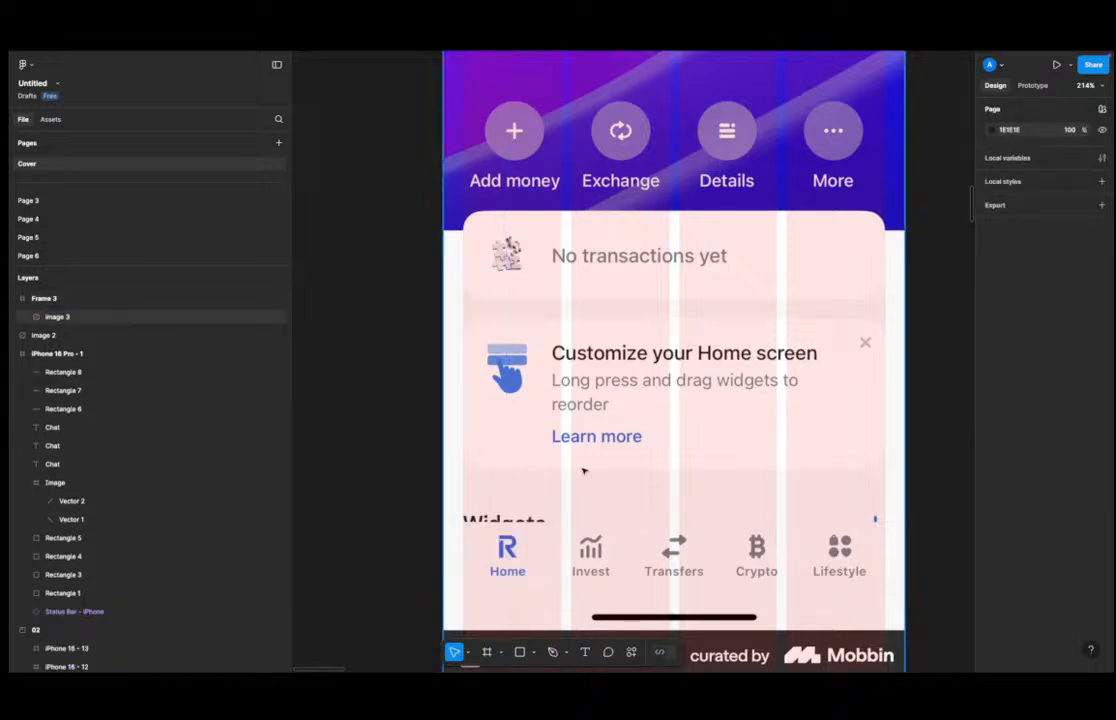
Resize the Revolut frame's height to 812.
{"action": "scroll", "coordinate": [581, 463], "scroll_direction": "down", "scroll_amount": 5}
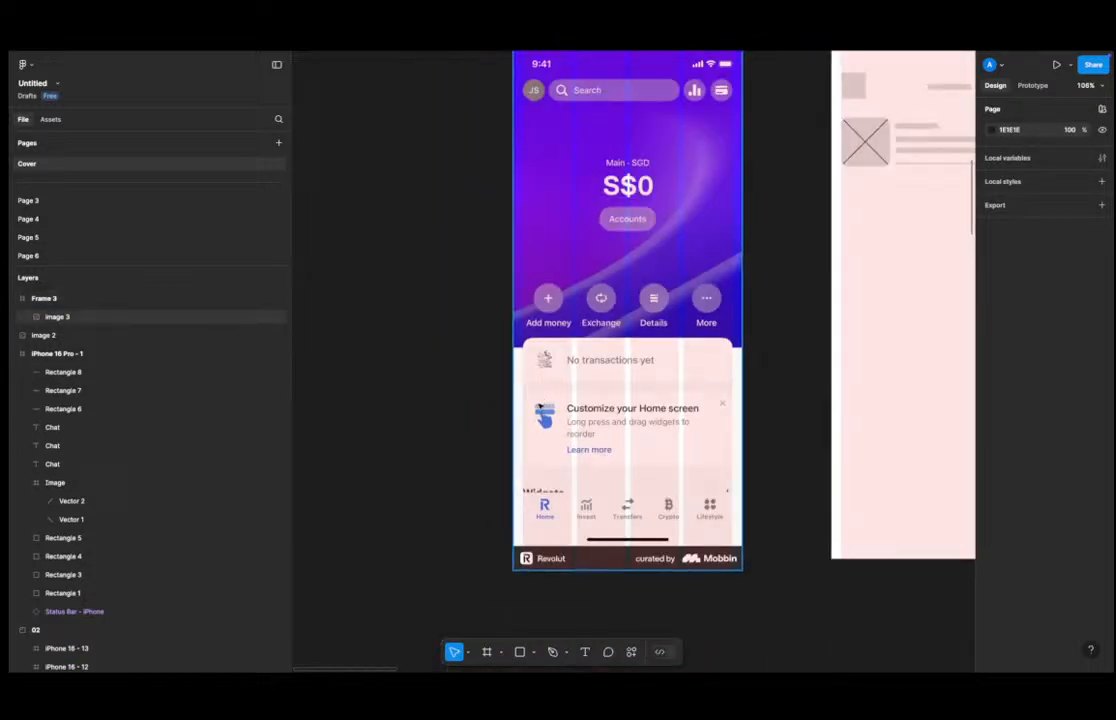
{"action": "scroll", "coordinate": [540, 408], "scroll_direction": "down", "scroll_amount": 3}
{"action": "left_click", "coordinate": [568, 442]}
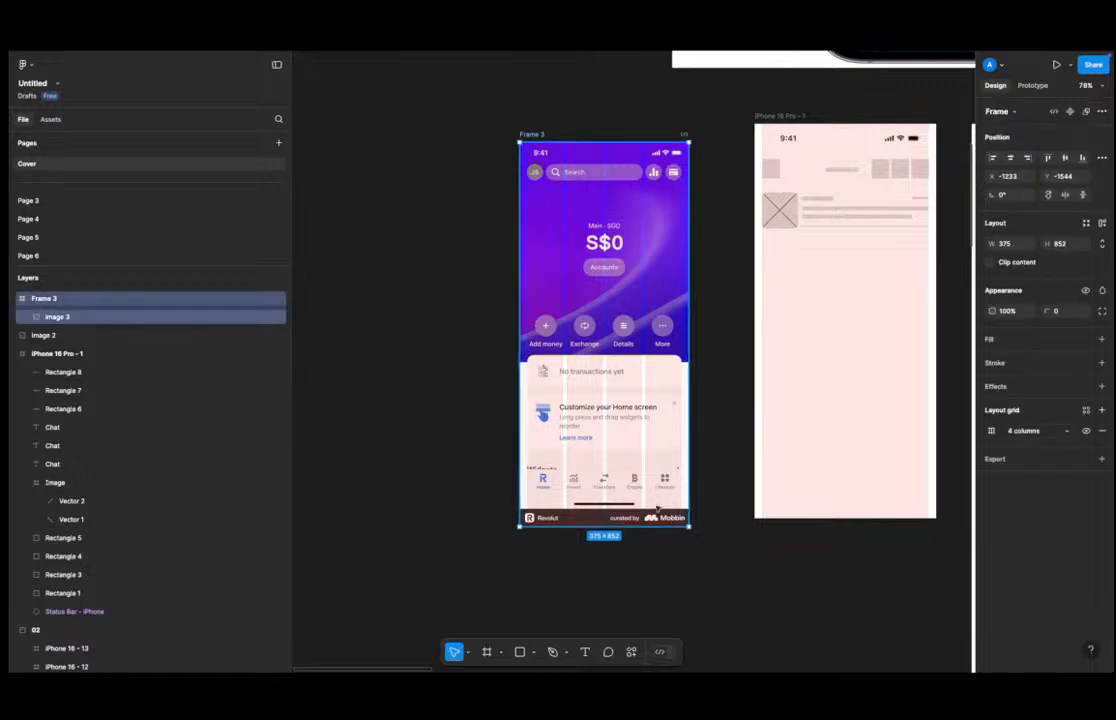
{"action": "left_click", "coordinate": [695, 507]}
{"action": "scroll", "coordinate": [688, 484], "scroll_direction": "right", "scroll_amount": 2}
{"action": "left_click", "coordinate": [546, 530]}
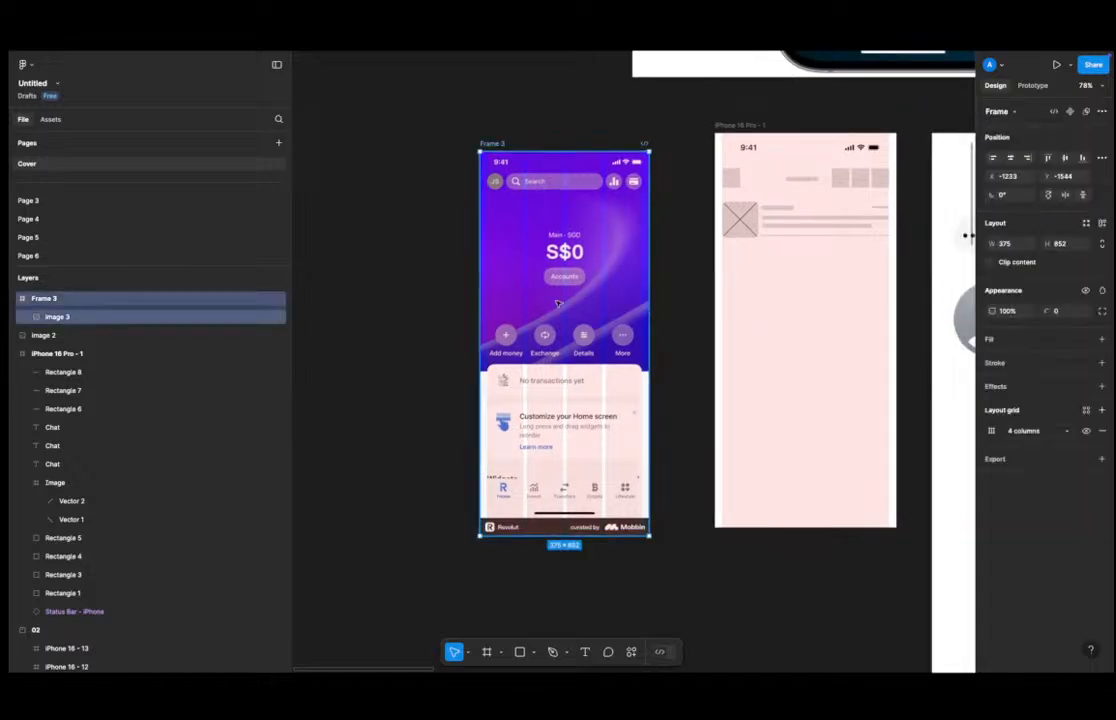
{"action": "scroll", "coordinate": [549, 535], "scroll_direction": "up", "scroll_amount": 3}
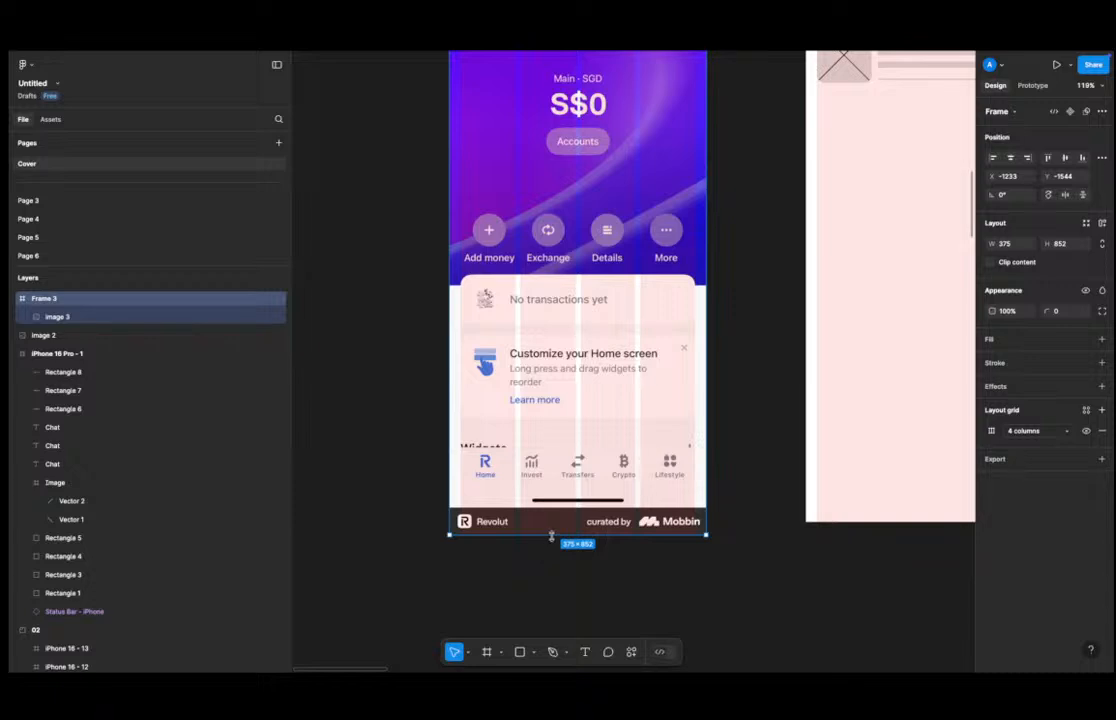
{"action": "mouse_move", "coordinate": [553, 528]}
{"action": "left_mouse_down"}
{"action": "mouse_move", "coordinate": [557, 508]}
{"action": "mouse_move", "coordinate": [560, 552]}
{"action": "left_mouse_up"}
{"action": "left_click", "coordinate": [552, 586]}
{"action": "left_click", "coordinate": [649, 483]}
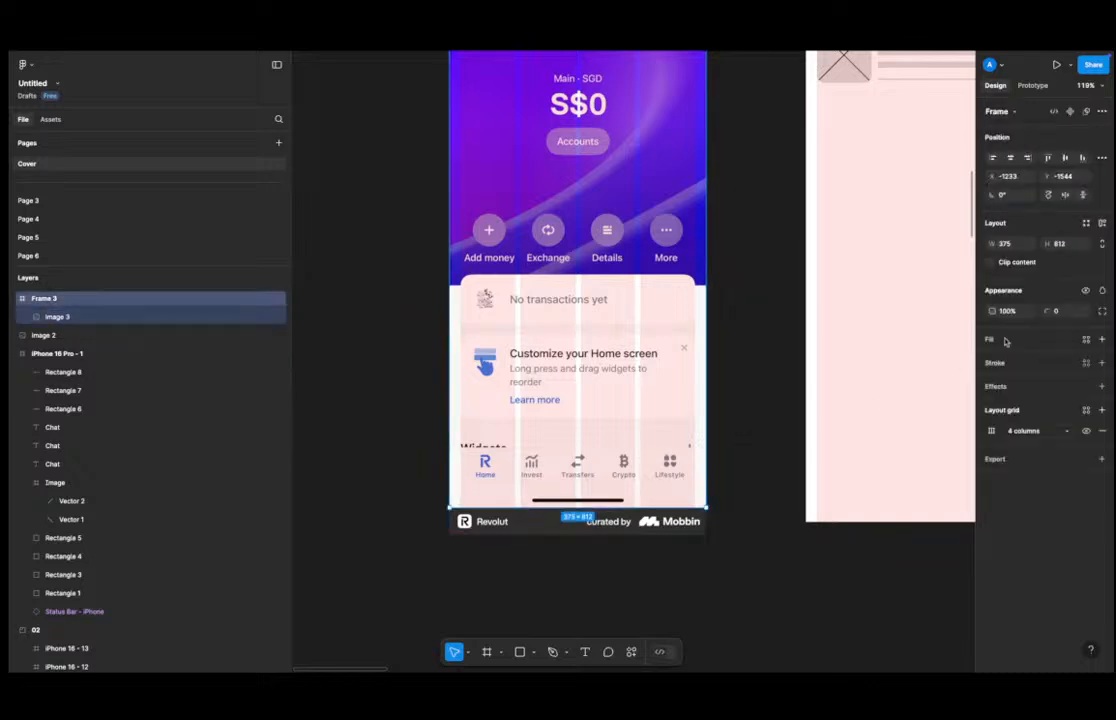
Turn on clip content for the Revolut frame and undo the change.
{"action": "left_click", "coordinate": [1016, 265]}
{"action": "left_click", "coordinate": [457, 571]}
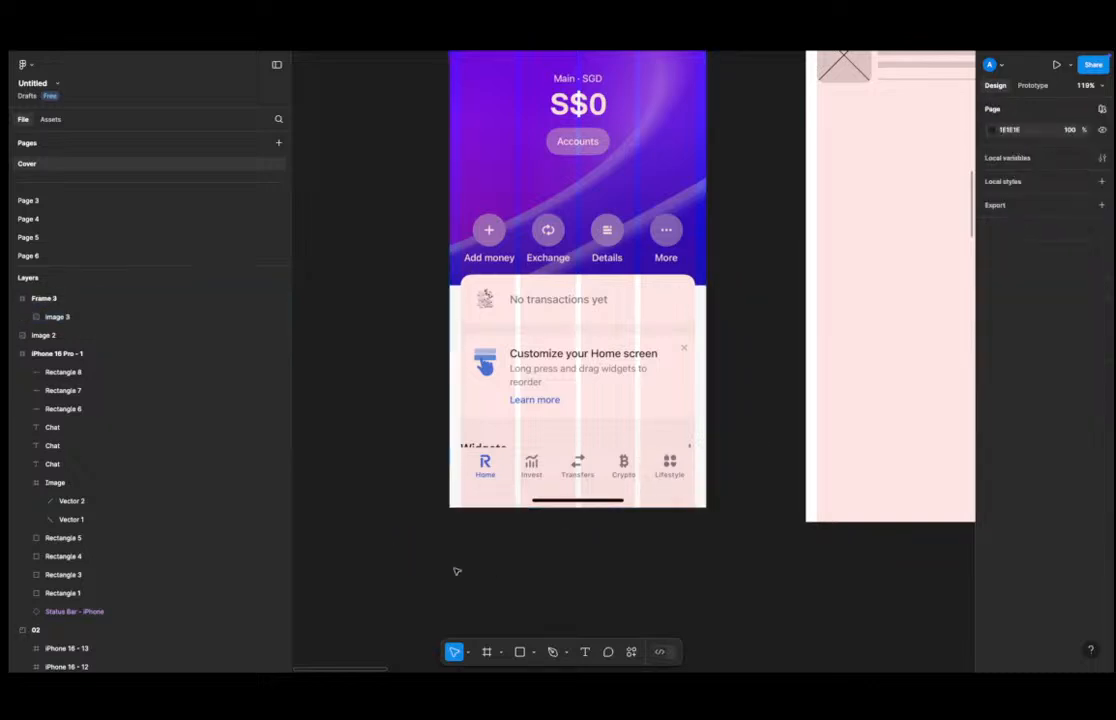
{"action": "key", "text": "ctrl+z"}
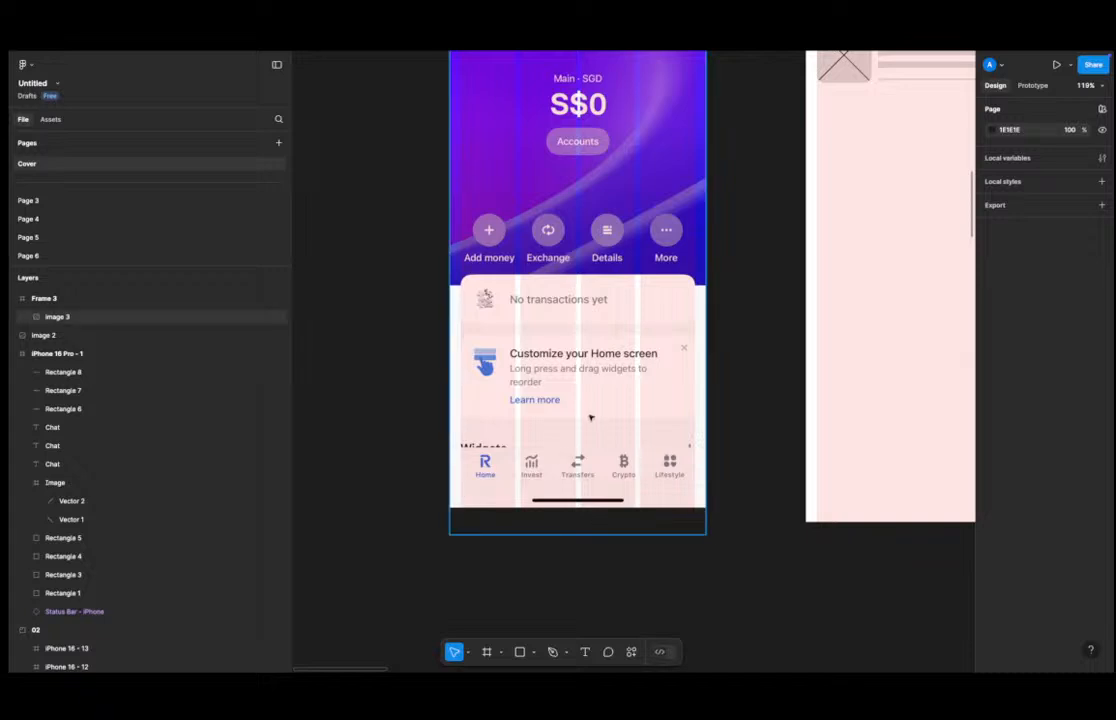
Move the Revolut screenshot image out of its frame onto the canvas beside it.
{"action": "left_click", "coordinate": [563, 457]}
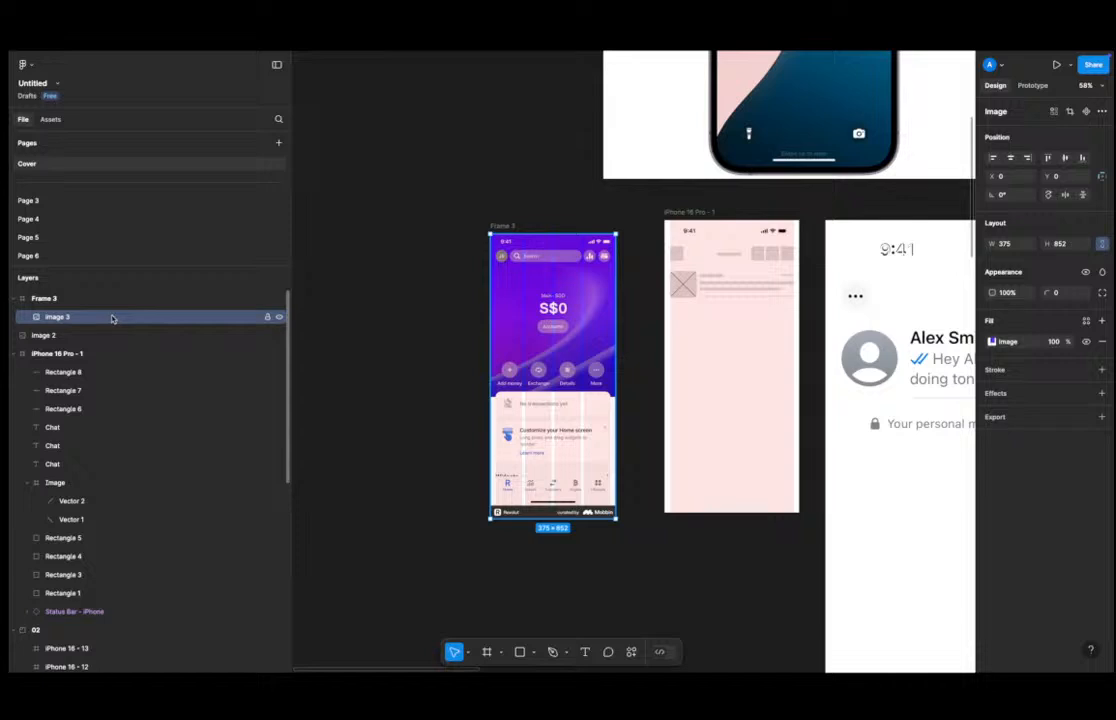
{"action": "left_click_drag", "start_coordinate": [564, 353], "coordinate": [342, 339]}
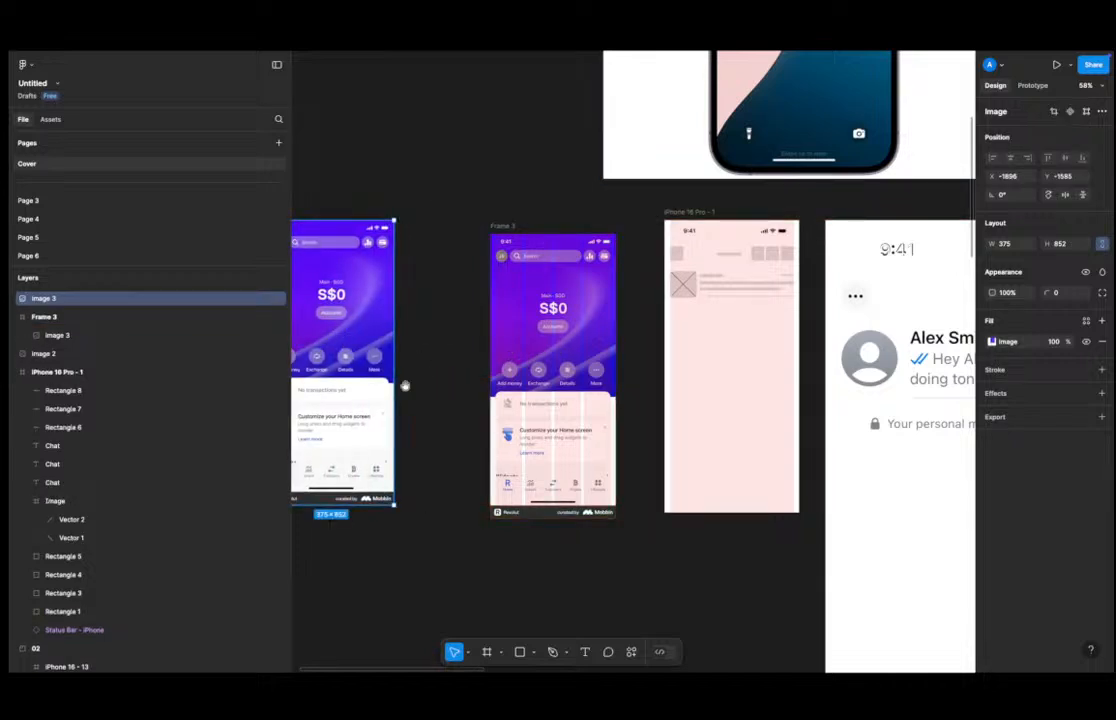
Resize the screenshot image's height to about 819 and undo the resize.
{"action": "scroll", "coordinate": [405, 385], "scroll_direction": "left", "scroll_amount": 5}
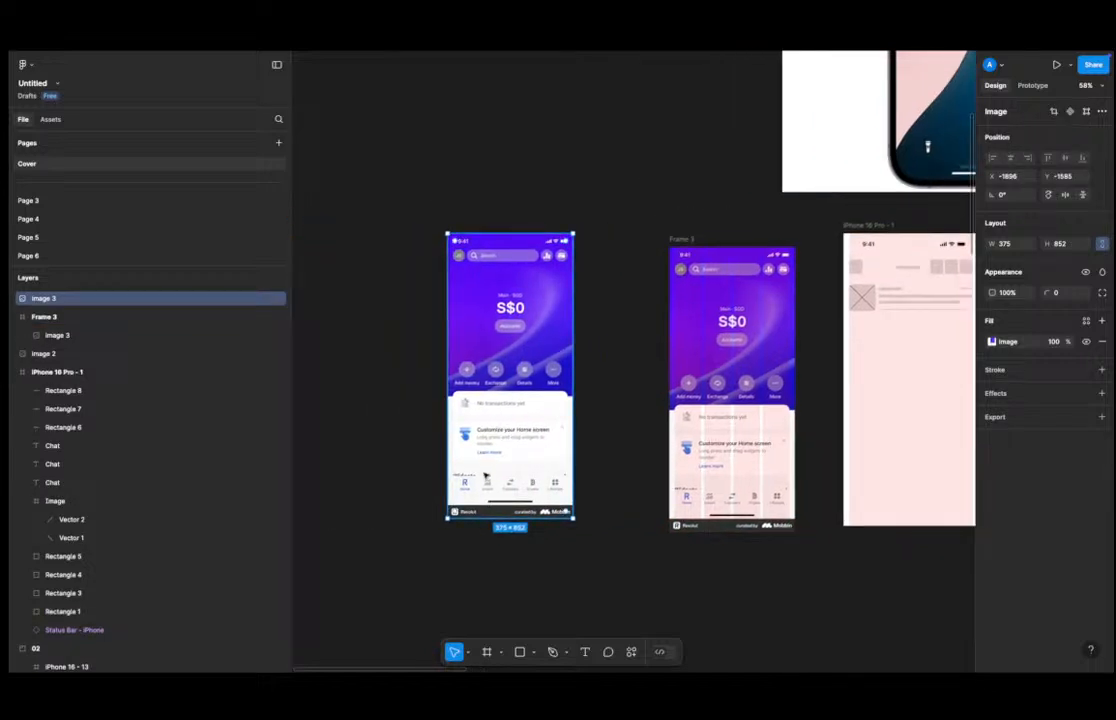
{"action": "scroll", "coordinate": [485, 477], "scroll_direction": "up", "scroll_amount": 4}
{"action": "left_click_drag", "start_coordinate": [501, 537], "coordinate": [501, 521]}
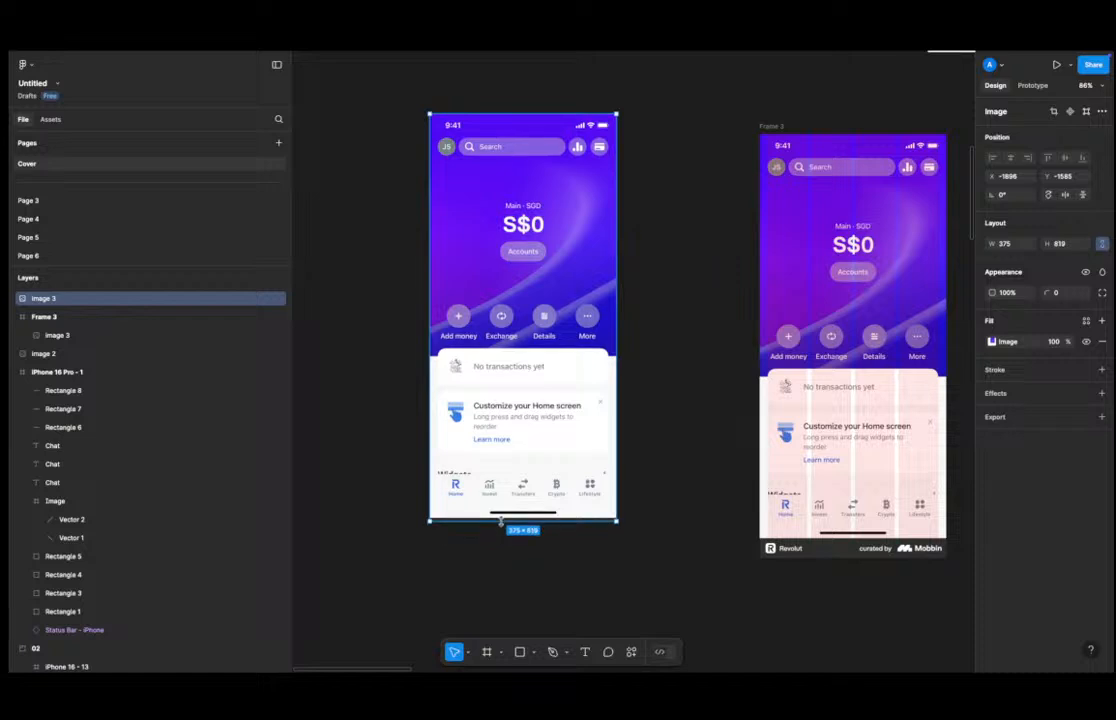
{"action": "key", "text": "ctrl+z"}
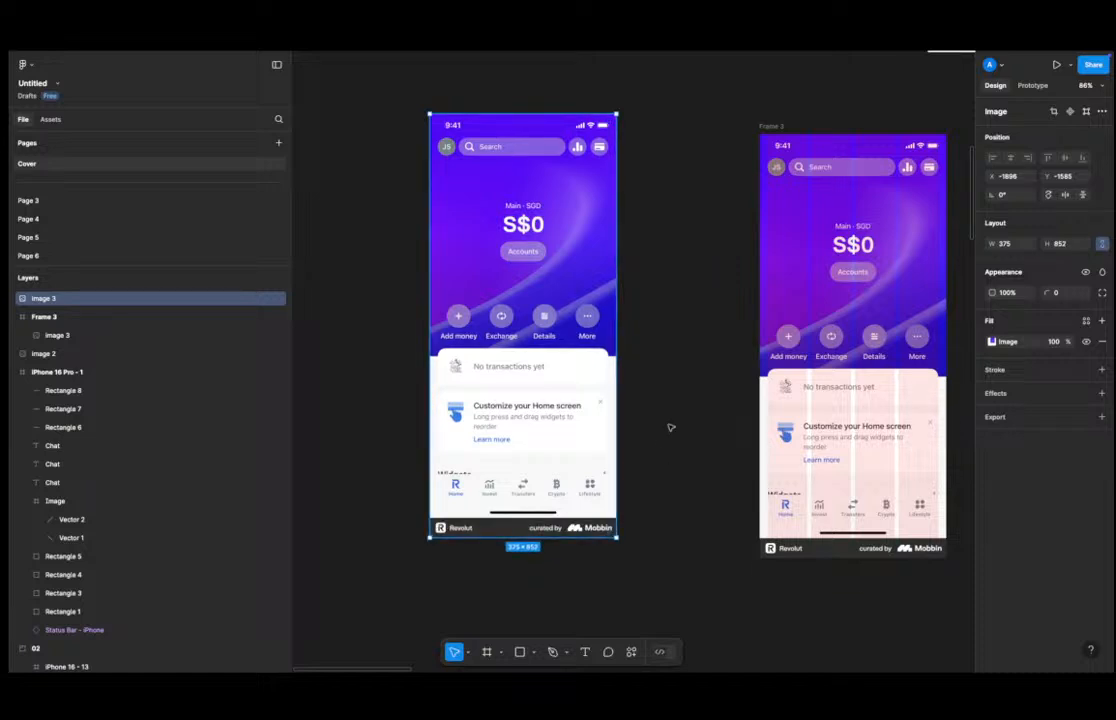
{"action": "left_click", "coordinate": [671, 427]}
{"action": "left_click", "coordinate": [573, 311]}
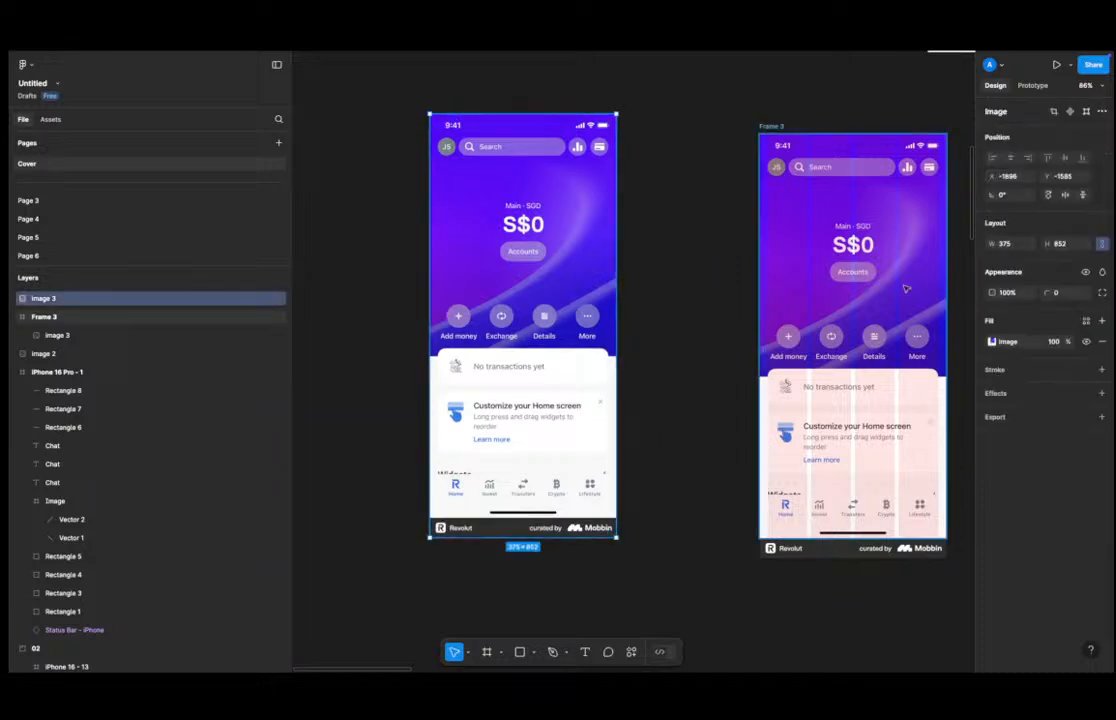
Crop the Revolut screenshot image from its bottom edge to about 813 px tall, trimming off the footer.
{"action": "left_click", "coordinate": [992, 342]}
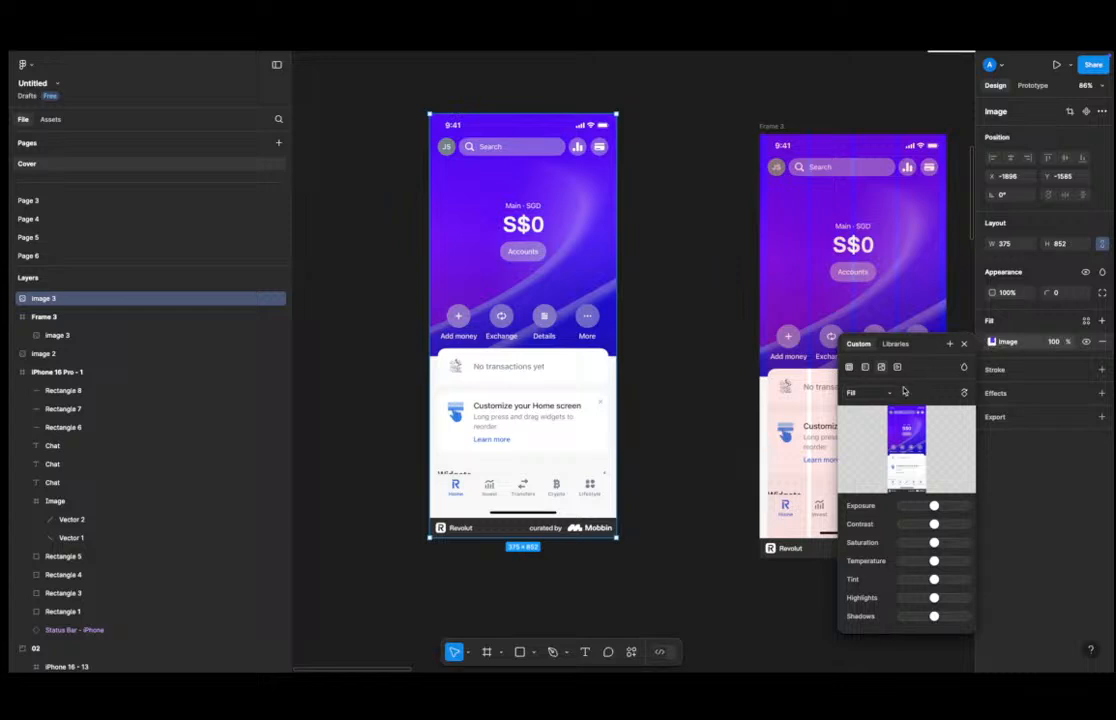
{"action": "left_click", "coordinate": [991, 343]}
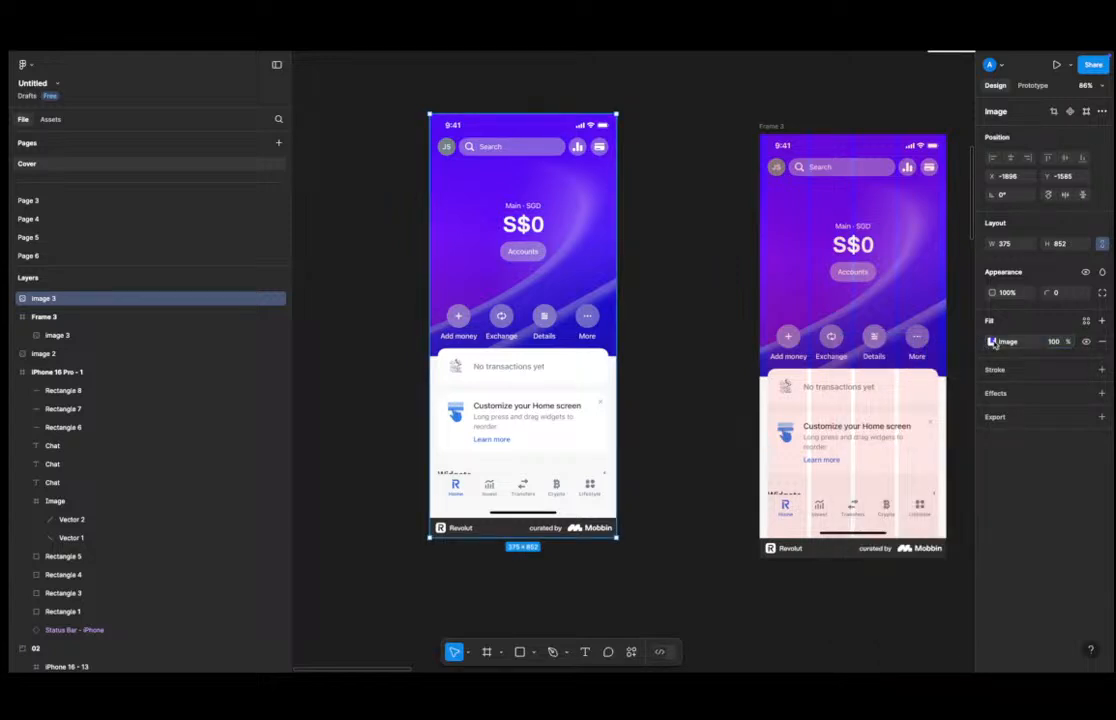
{"action": "left_click", "coordinate": [992, 342]}
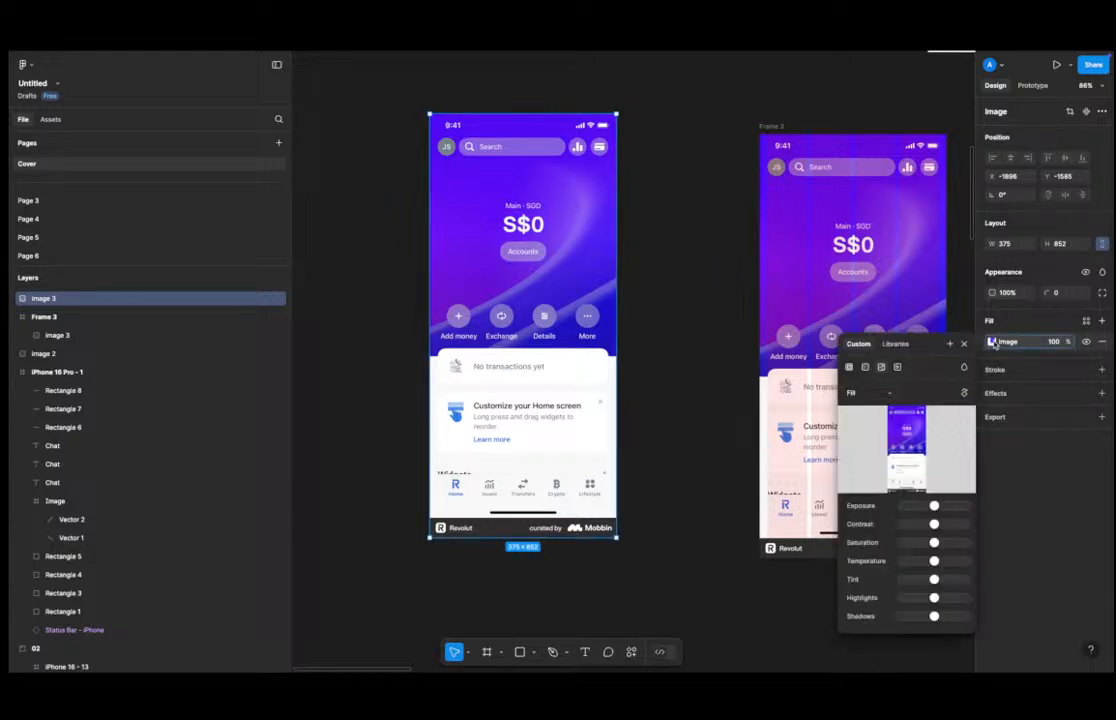
{"action": "left_click", "coordinate": [867, 393]}
{"action": "left_click", "coordinate": [869, 420]}
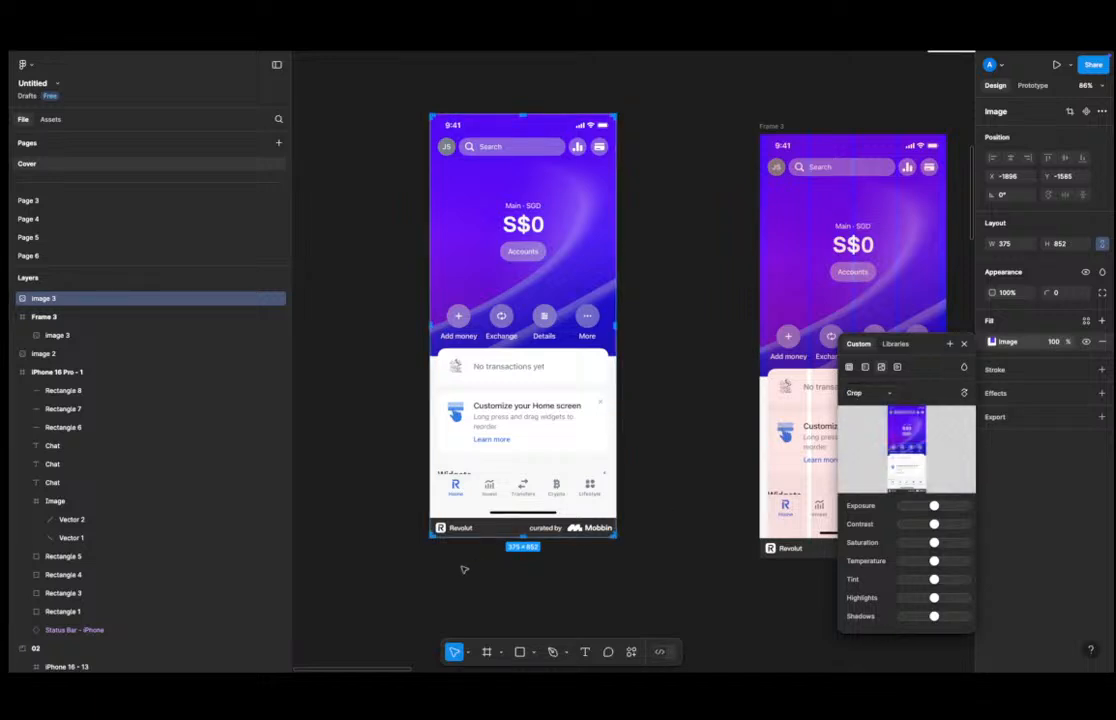
{"action": "left_click_drag", "start_coordinate": [515, 533], "coordinate": [527, 517]}
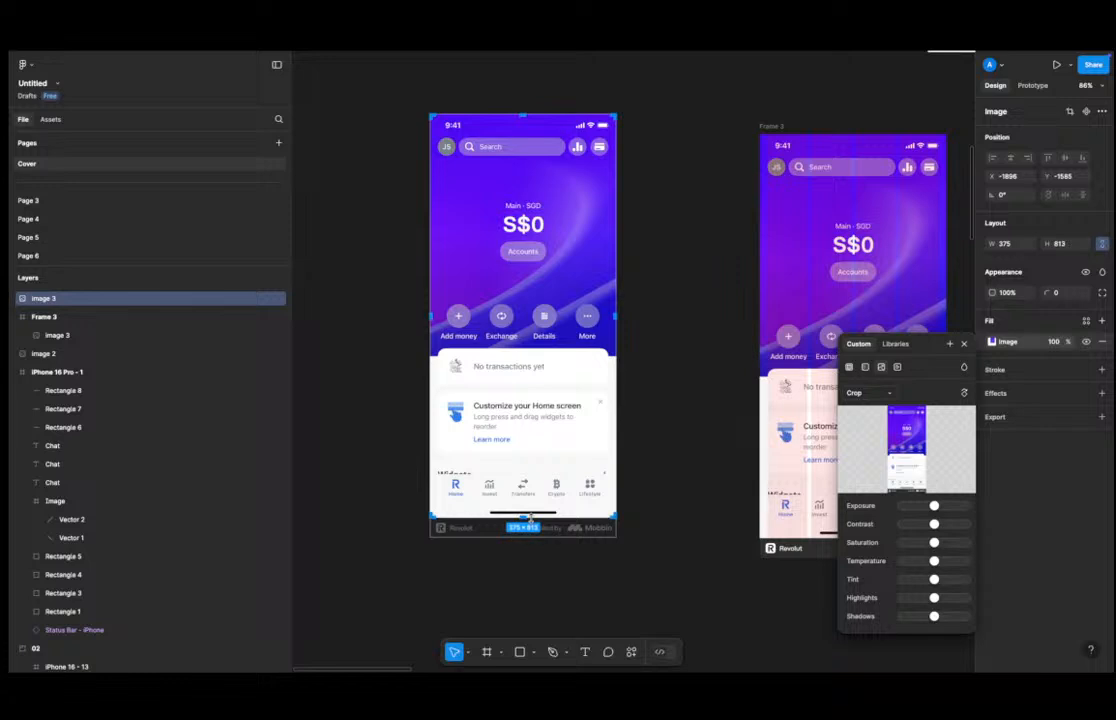
{"action": "left_click", "coordinate": [660, 488]}
{"action": "left_click", "coordinate": [659, 489]}
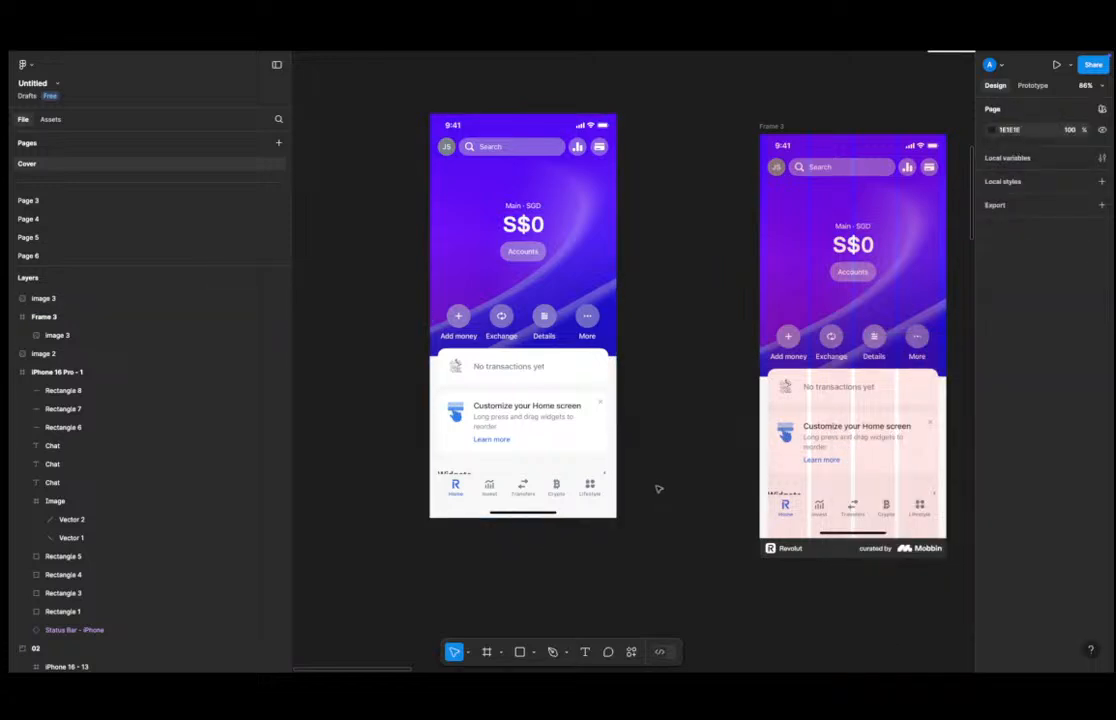
{"action": "left_click", "coordinate": [43, 298]}
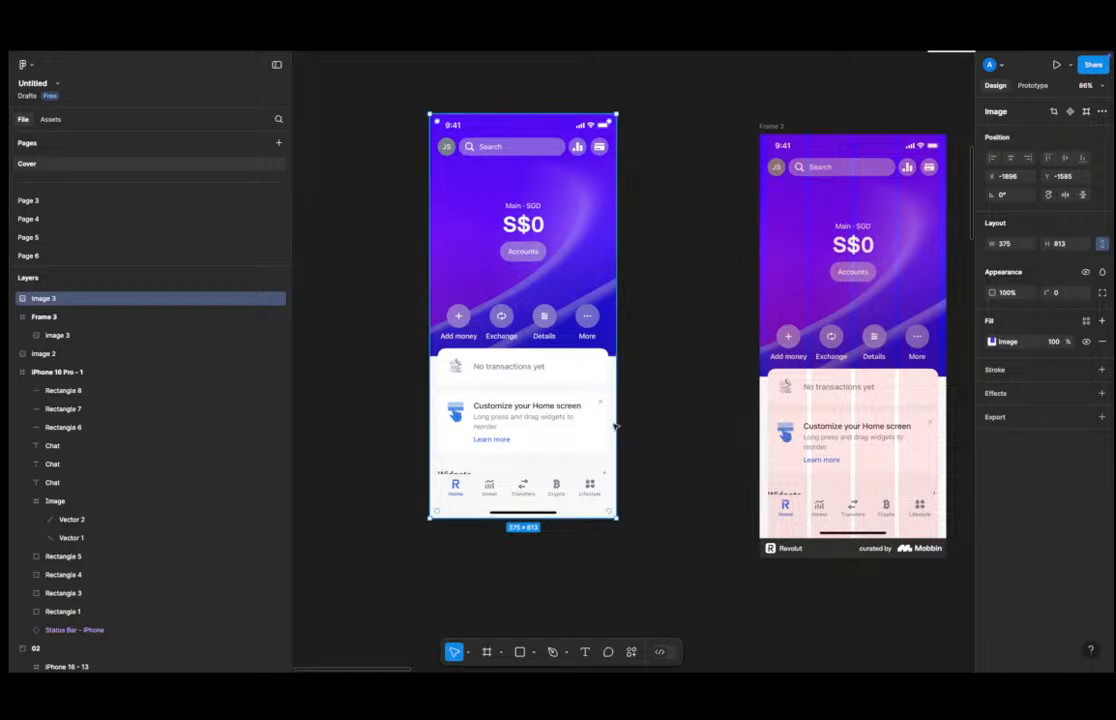
{"action": "left_click", "coordinate": [648, 494]}
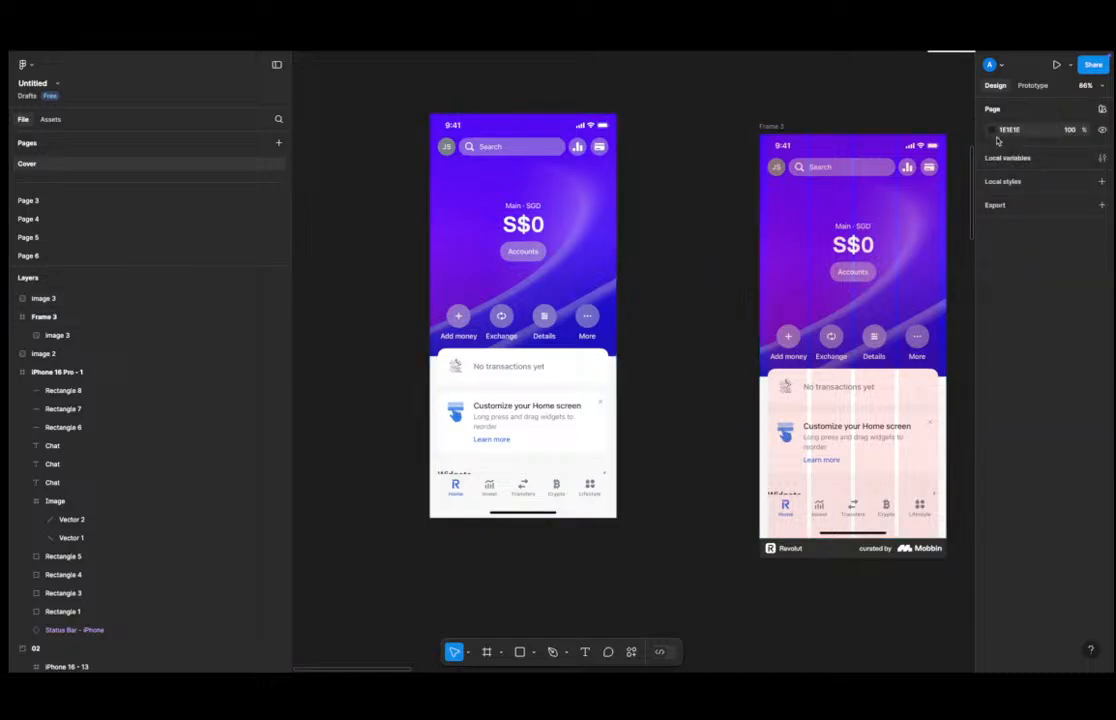
Open the file's share dialog and copy the file link.
{"action": "left_click", "coordinate": [1093, 64]}
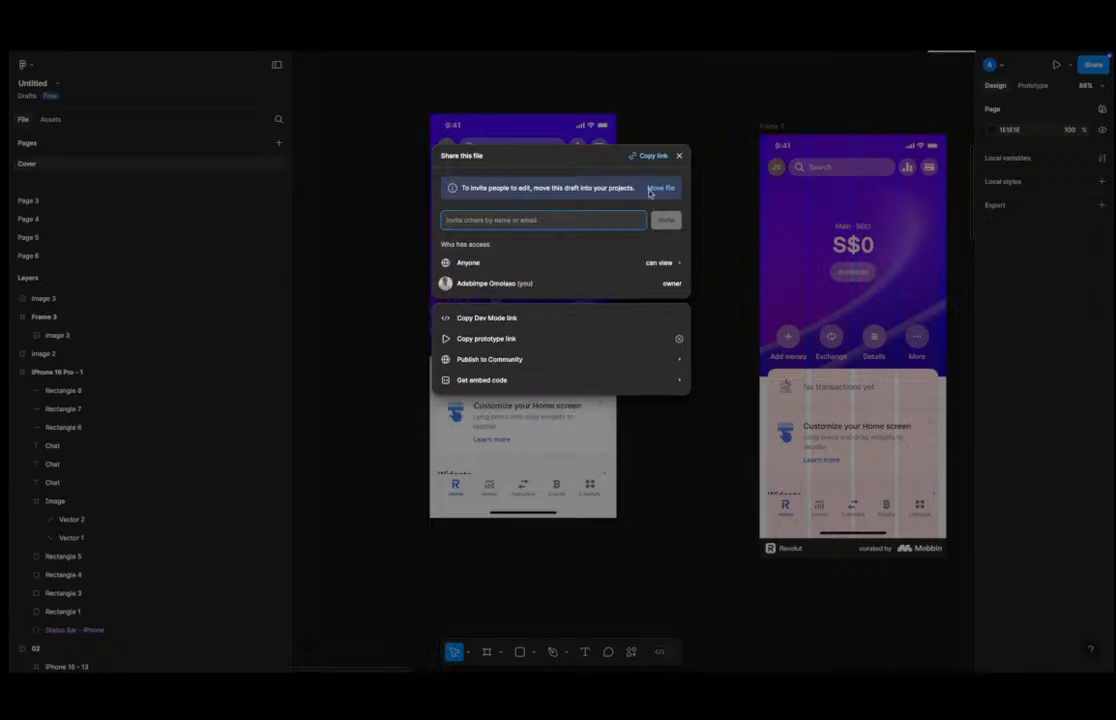
{"action": "left_click", "coordinate": [650, 157]}
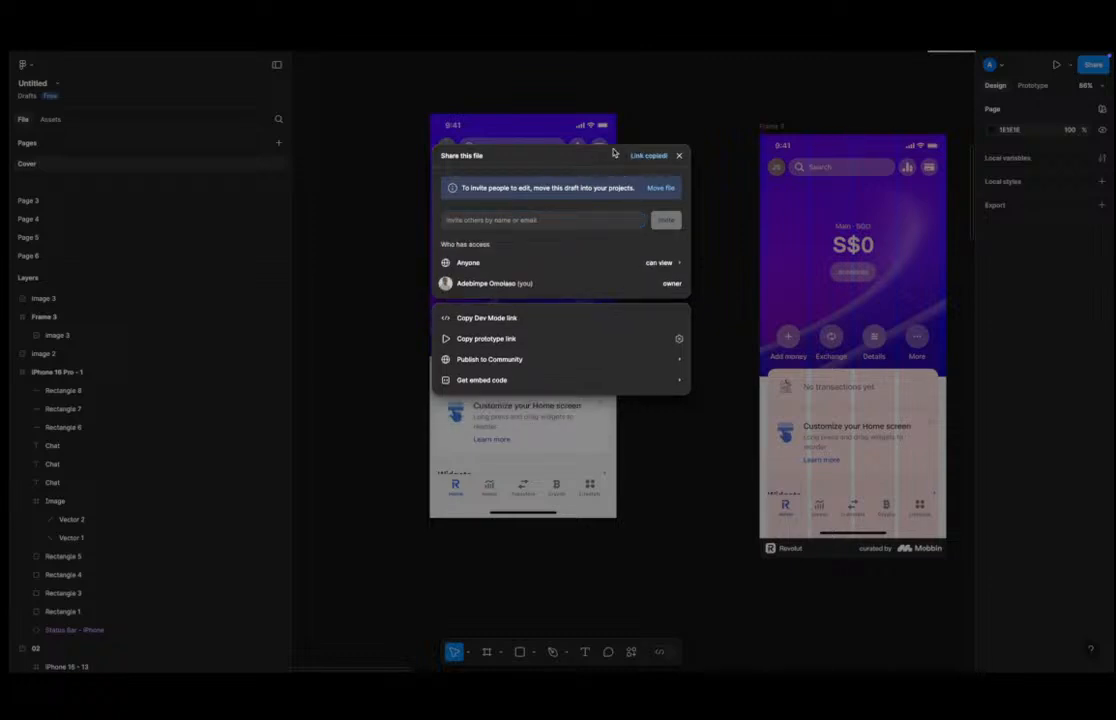
{"action": "left_click", "coordinate": [702, 125]}
Select both screenshot images and the Revolut frame together on the canvas.
{"action": "scroll", "coordinate": [668, 172], "scroll_direction": "down", "scroll_amount": 3, "text": "ctrl"}
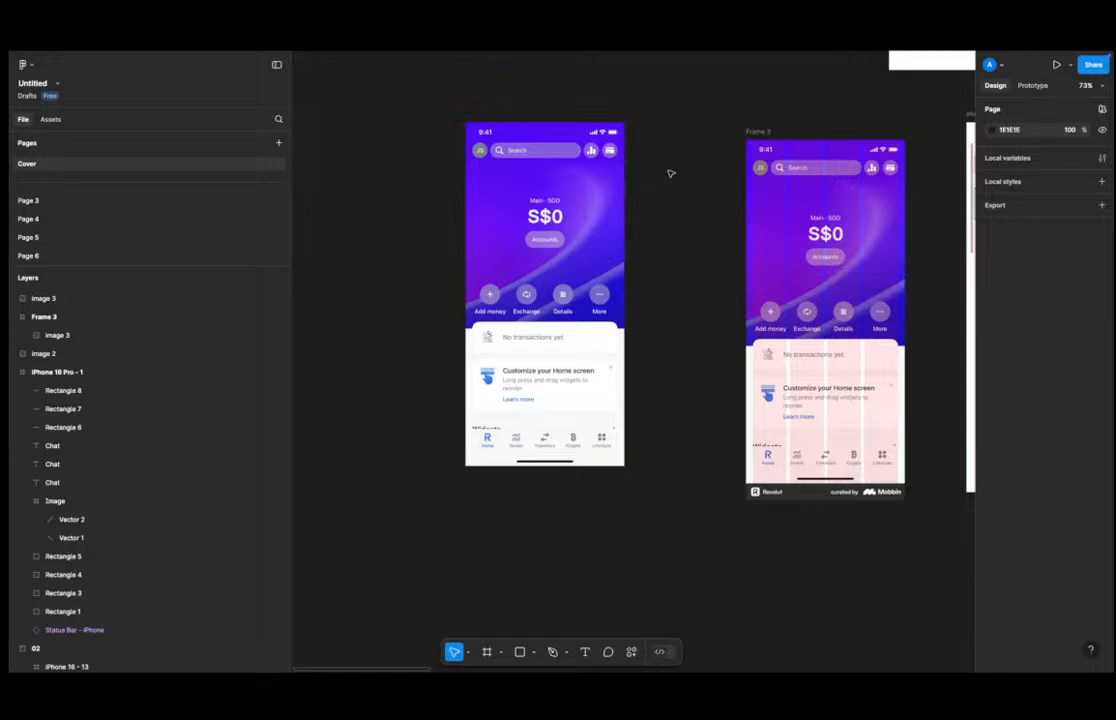
{"action": "scroll", "coordinate": [603, 208], "scroll_direction": "down", "scroll_amount": 5, "text": "ctrl"}
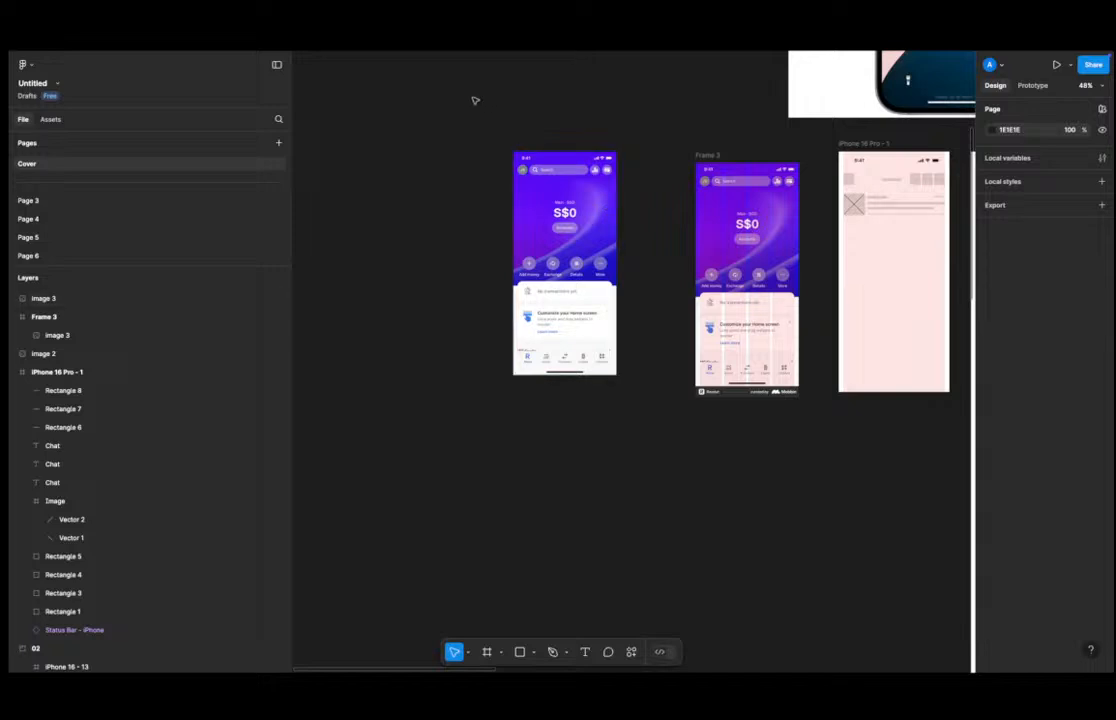
{"action": "left_click_drag", "start_coordinate": [466, 103], "coordinate": [747, 399]}
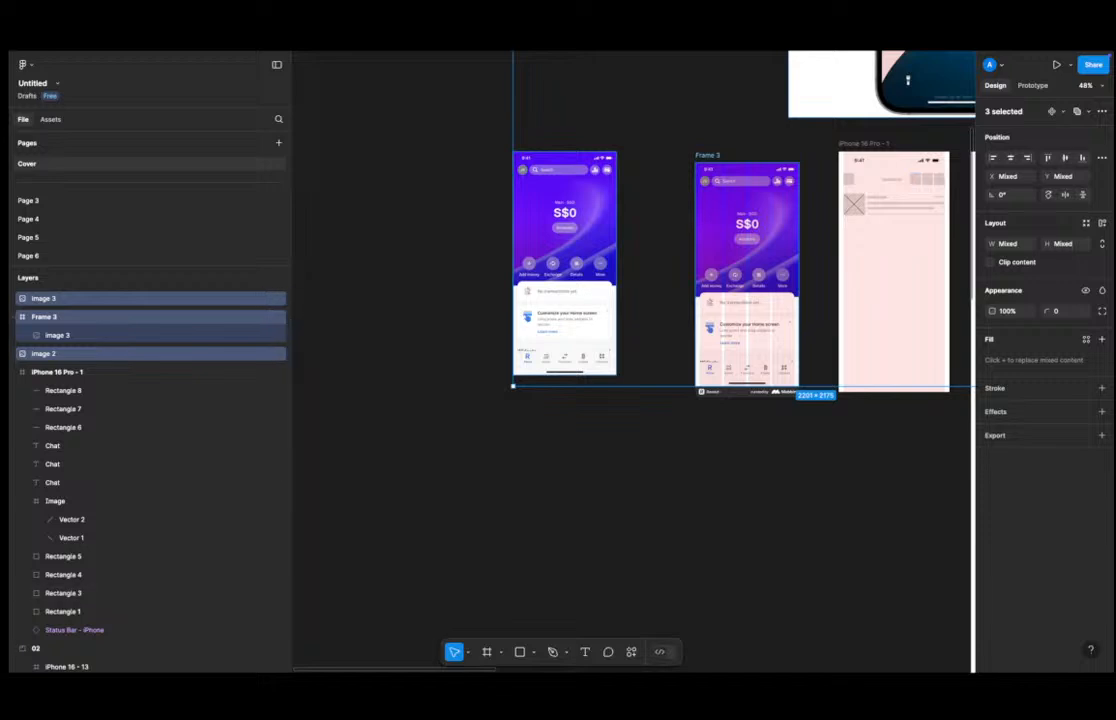
Try to launch WhatsApp from the app launcher.
{"action": "key", "text": "F4"}
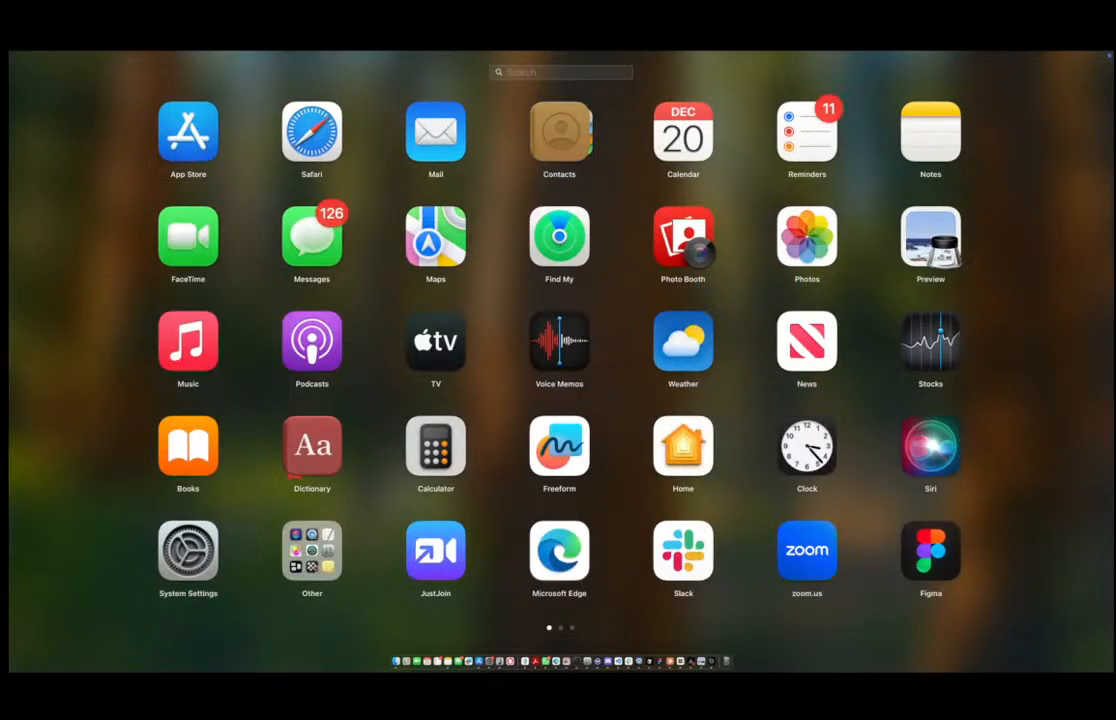
{"action": "type", "text": "wha"}
{"action": "key", "text": "Return"}
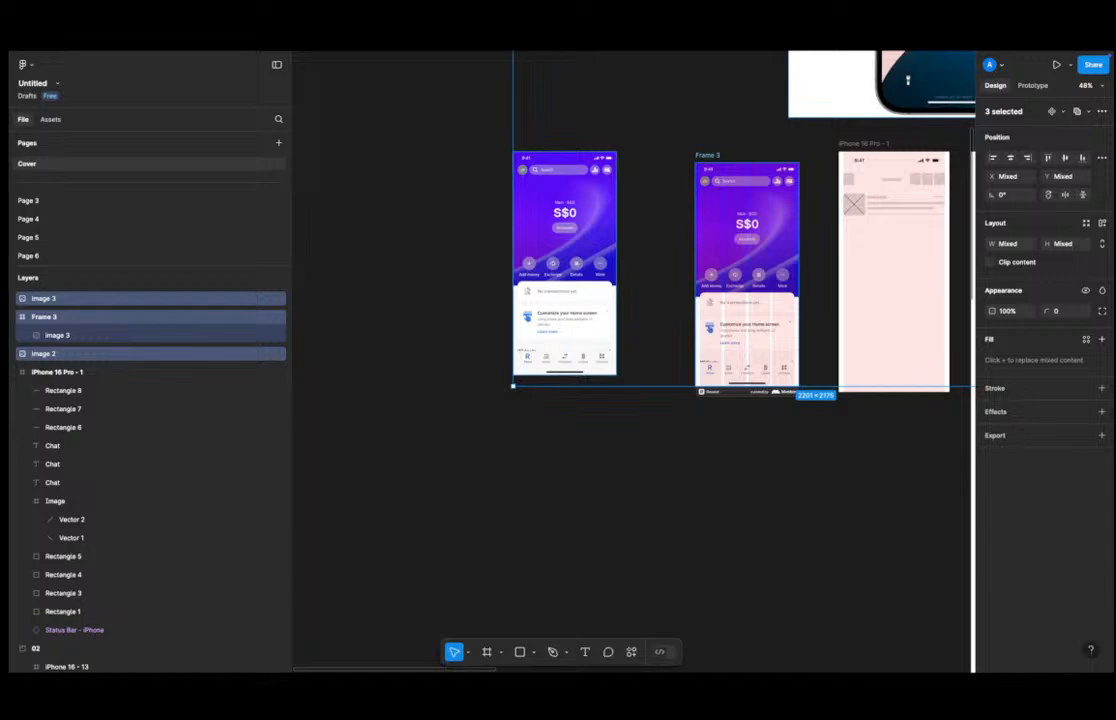
{"action": "key", "text": "ctrl+Left"}
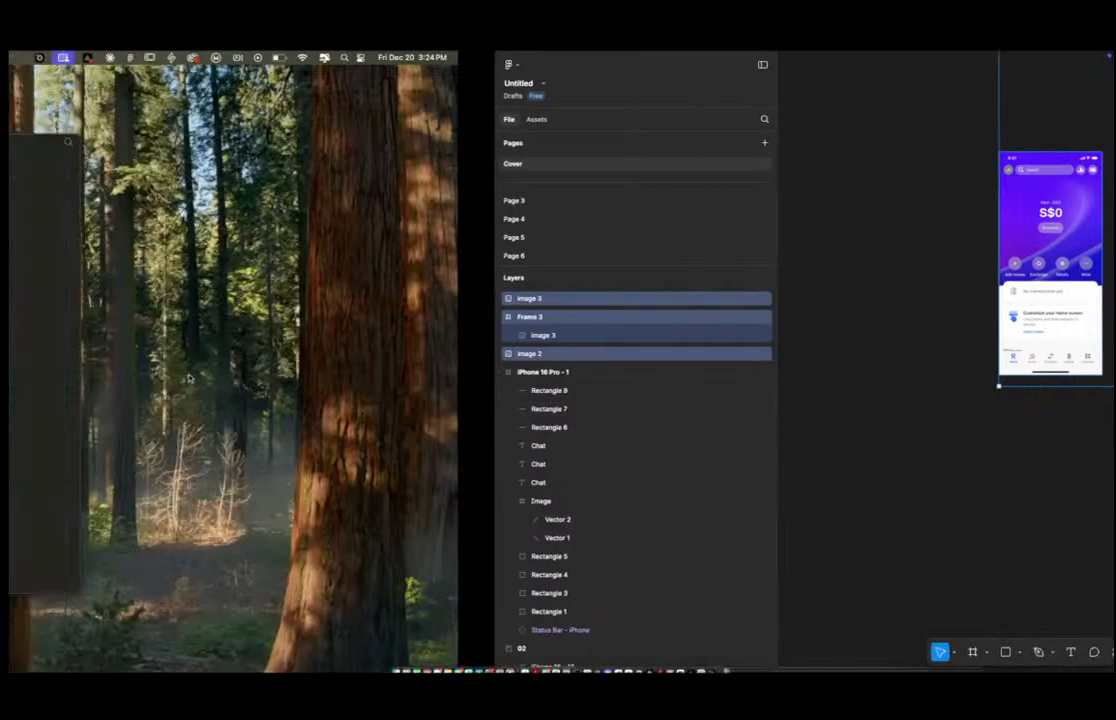
{"action": "key", "text": "ctrl+Right"}
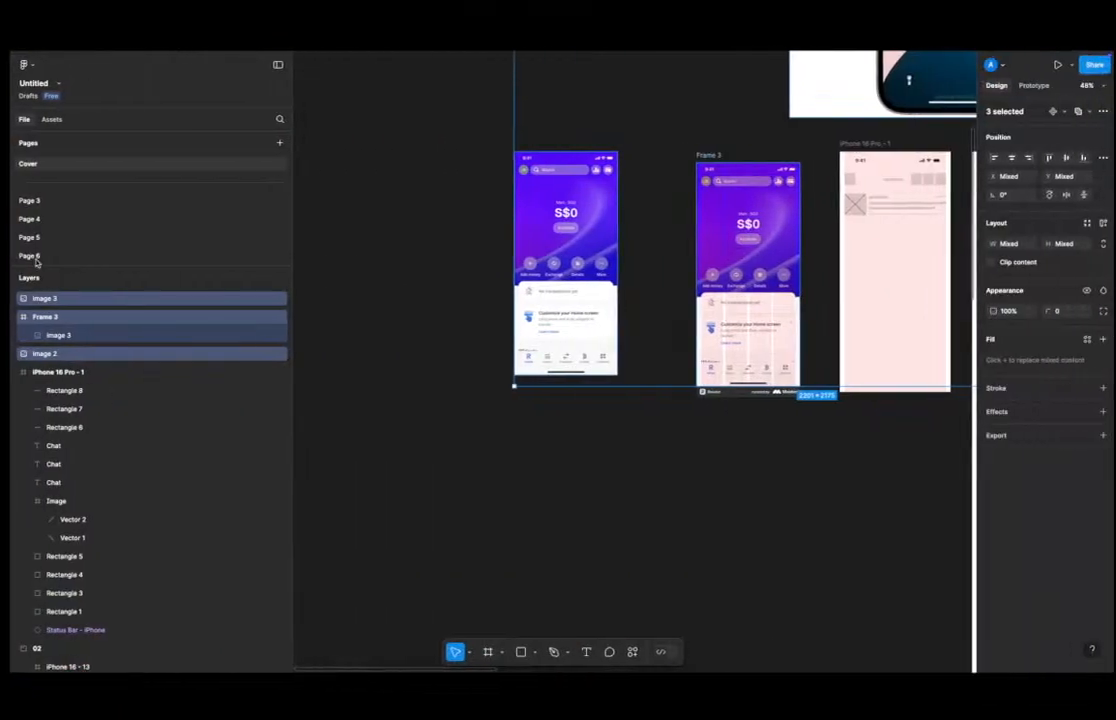
Switch to the Revolut iOS tab in the browser and copy the link of the Revolut home screen.
{"action": "mouse_move", "coordinate": [17, 232]}
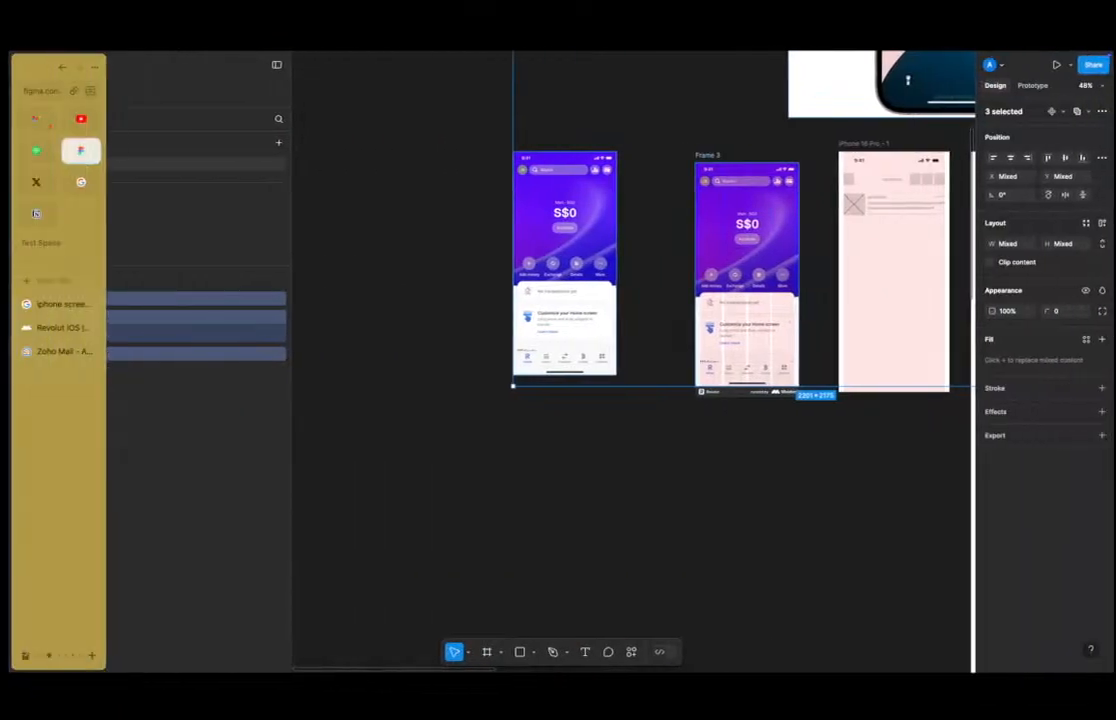
{"action": "left_click", "coordinate": [55, 327]}
{"action": "right_click", "coordinate": [652, 420]}
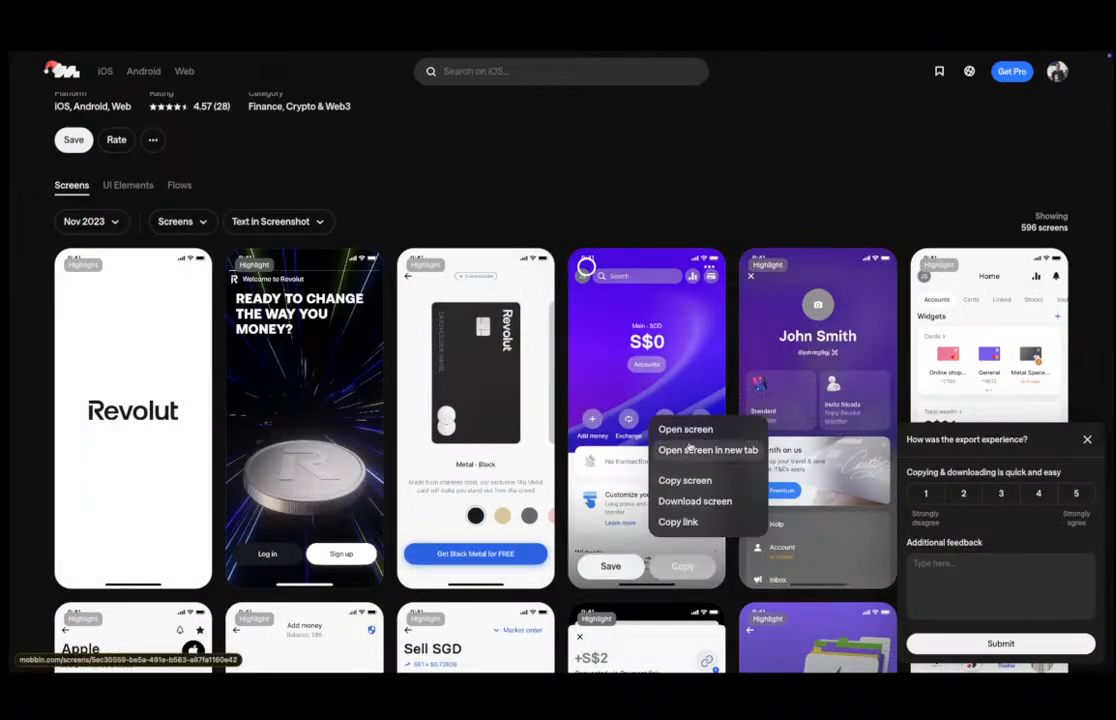
{"action": "left_click", "coordinate": [680, 521]}
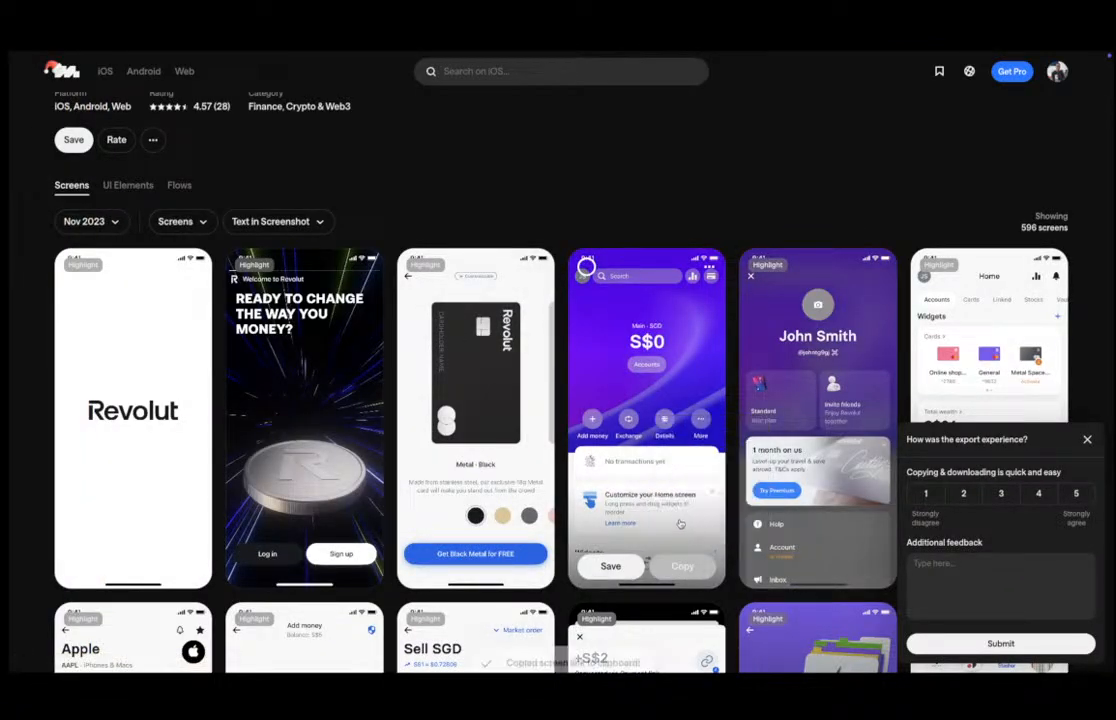
Switch back to the Figma tab in the browser.
{"action": "mouse_move", "coordinate": [10, 395]}
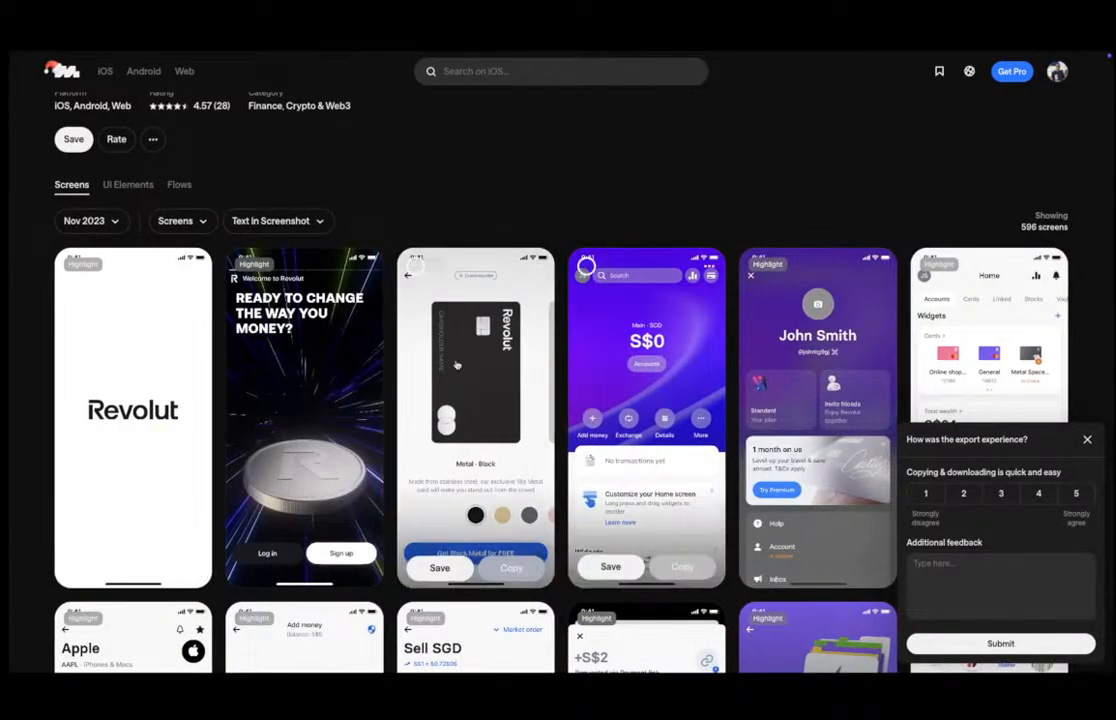
{"action": "mouse_move", "coordinate": [8, 255]}
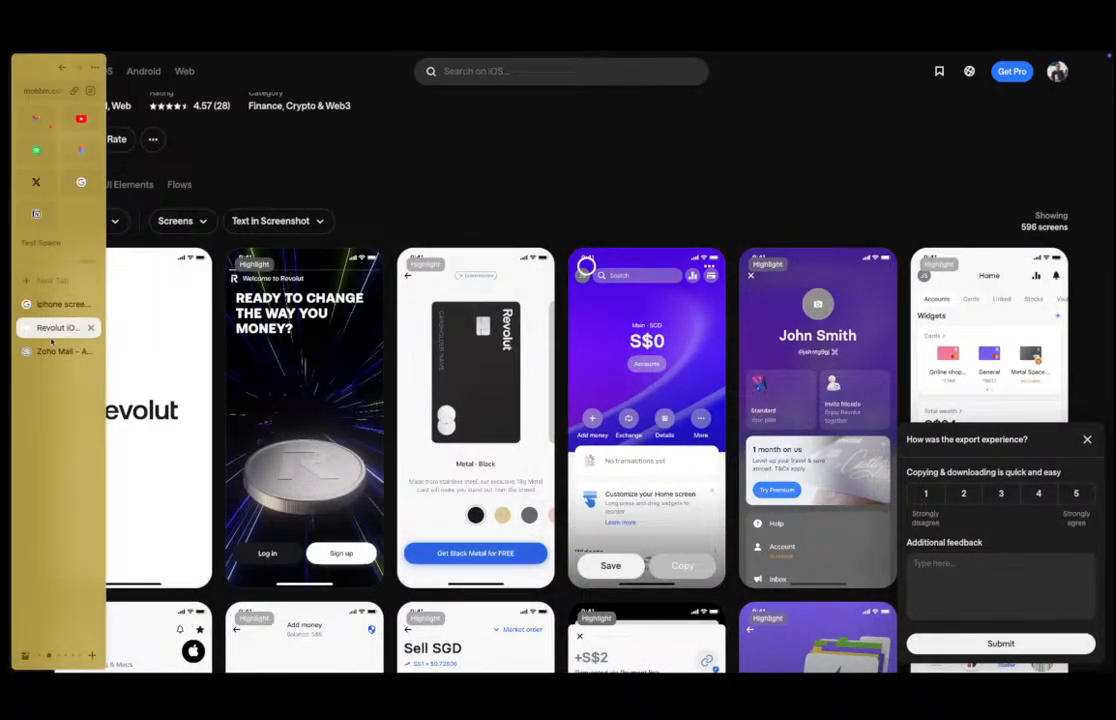
{"action": "left_click", "coordinate": [94, 153]}
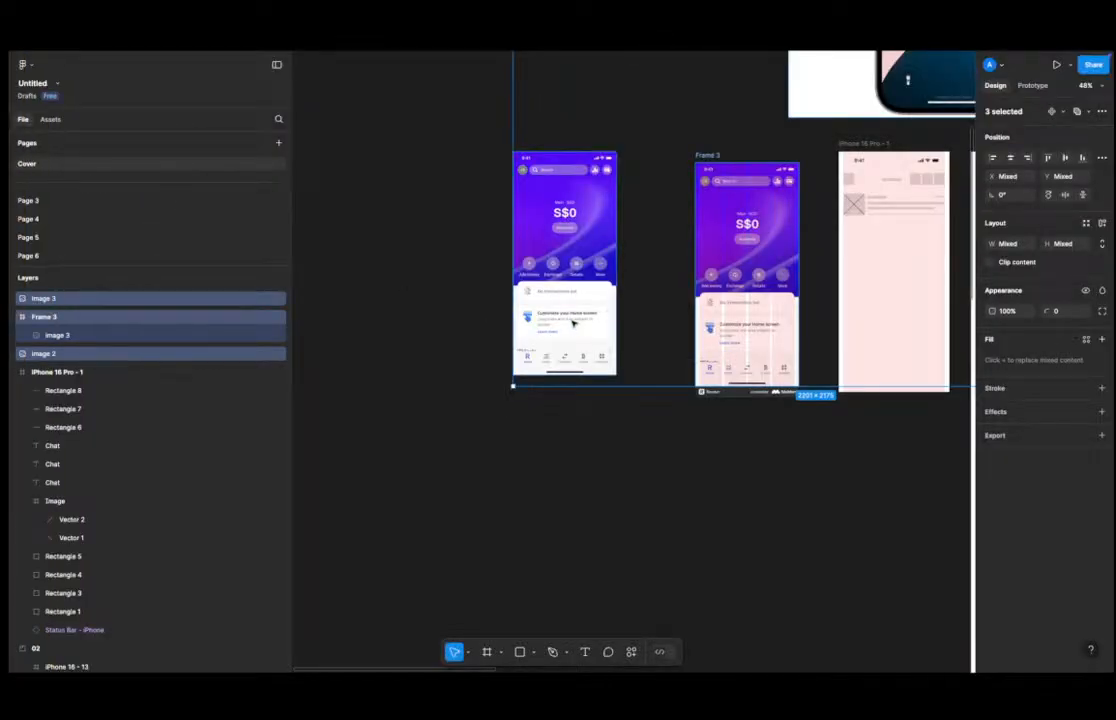